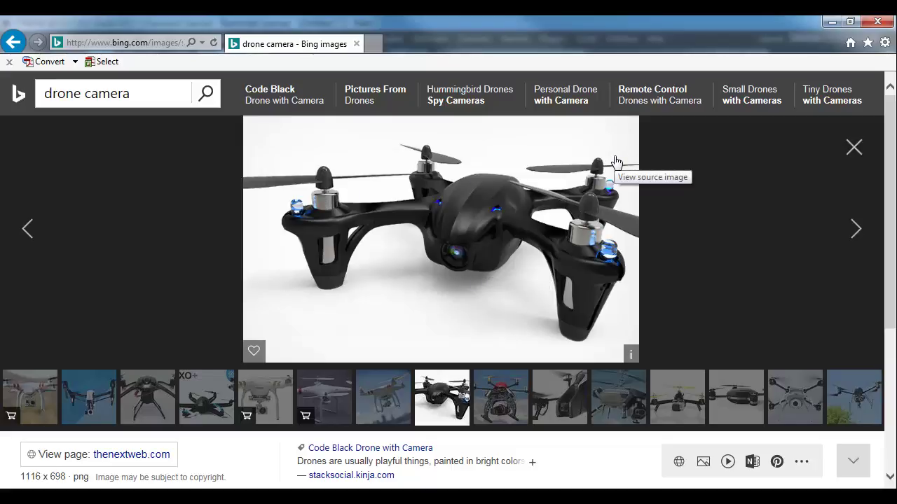
# - Browse the enlarged drone camera image results and examine the different body, arm and camera mount designs
pyautogui.press('Right')
pyautogui.press('Left')
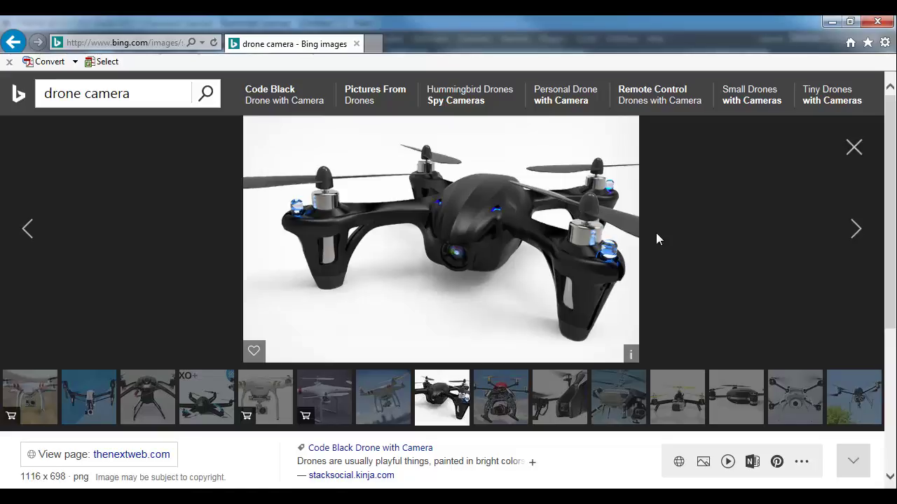
pyautogui.press('Right')
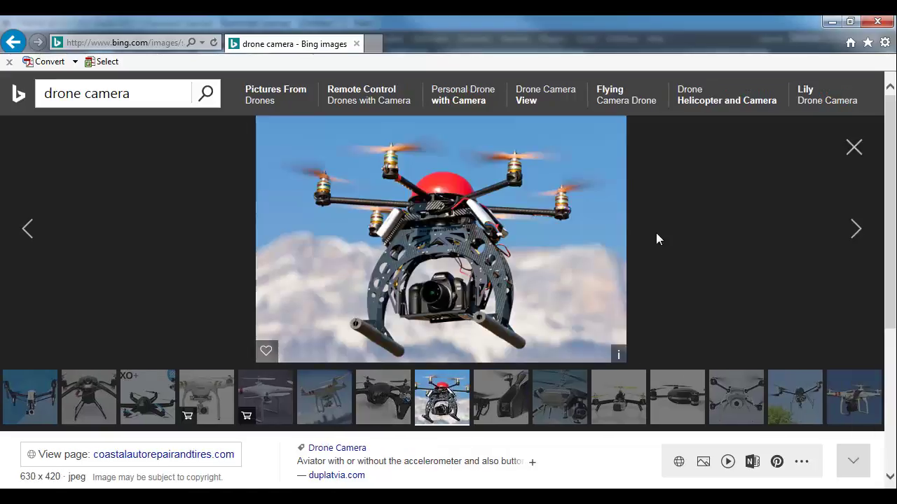
pyautogui.press('Right')
pyautogui.press('Right')
pyautogui.press('Right')
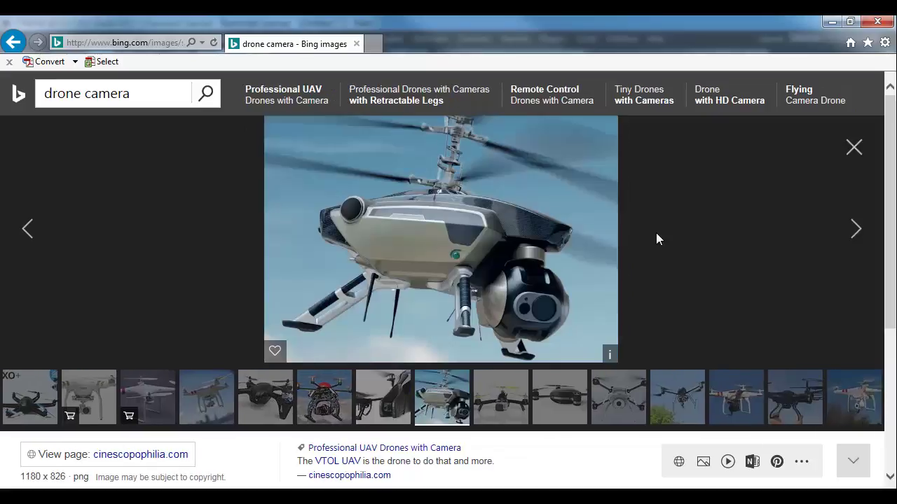
pyautogui.press('Right')
pyautogui.press('Left')
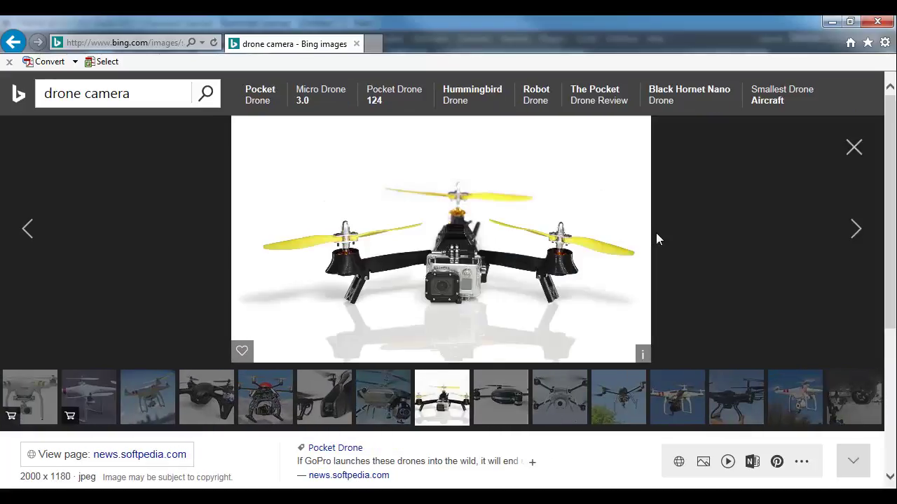
pyautogui.press('Right')
pyautogui.press('Right')
pyautogui.press('Right')
pyautogui.press('Right')
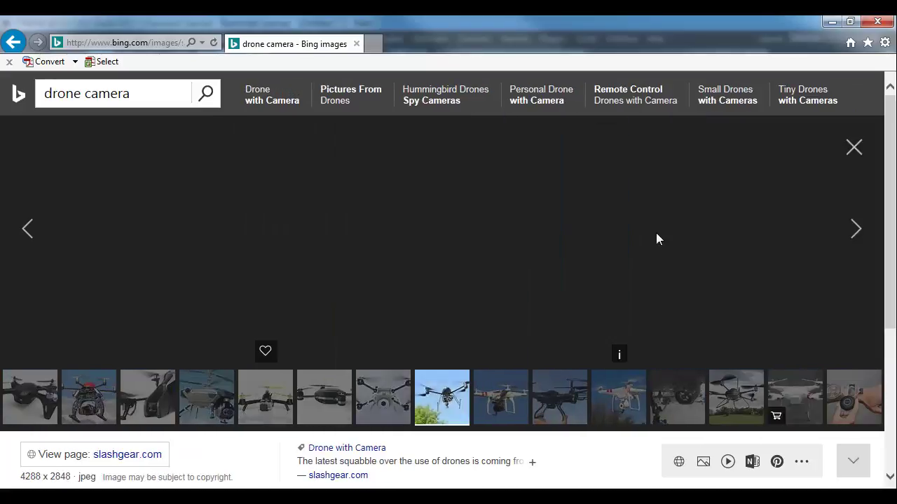
pyautogui.press('Right')
pyautogui.press('Right')
pyautogui.press('Left')
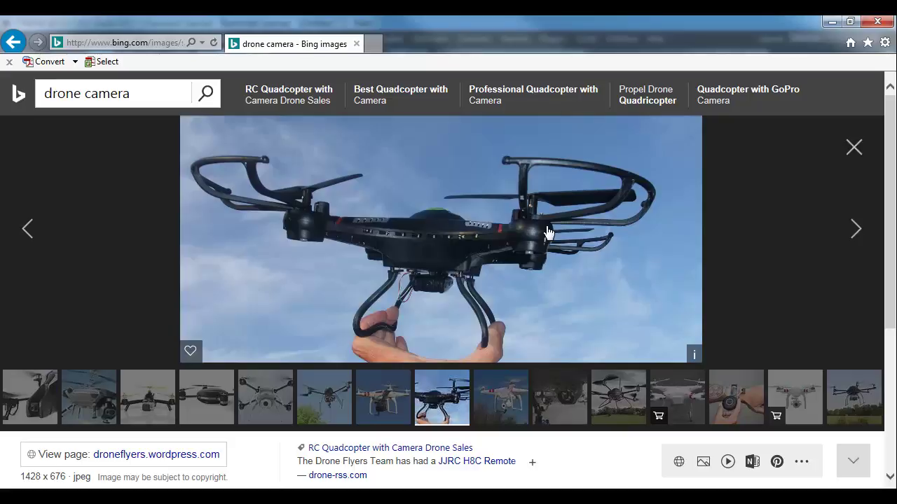
pyautogui.press('Right')
pyautogui.press('Right')
pyautogui.press('Right')
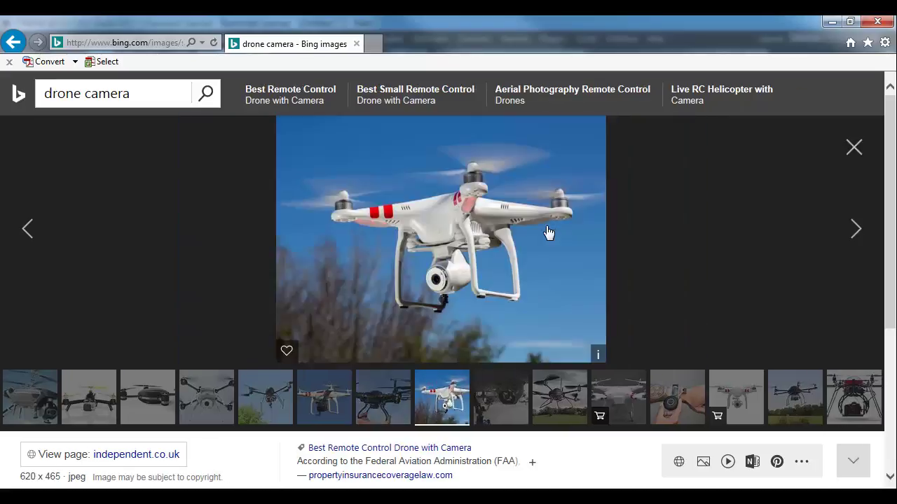
pyautogui.press('Right')
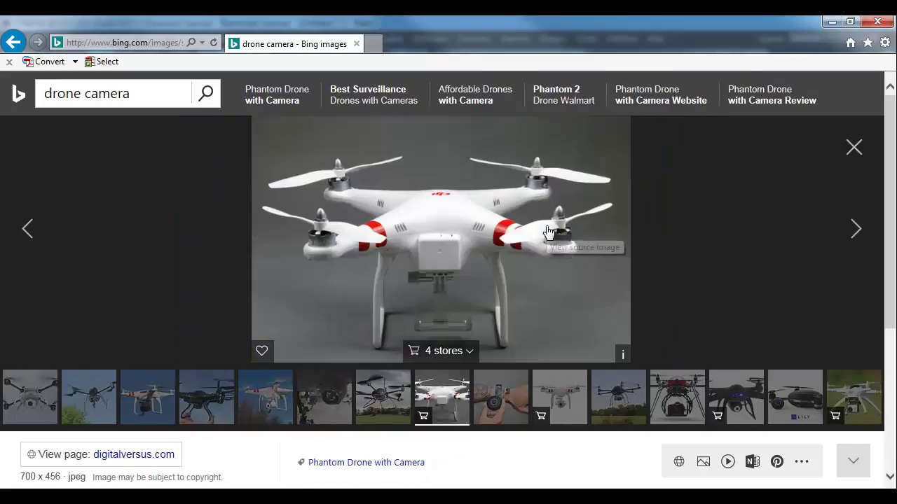
pyautogui.press('Right')
pyautogui.press('Left')
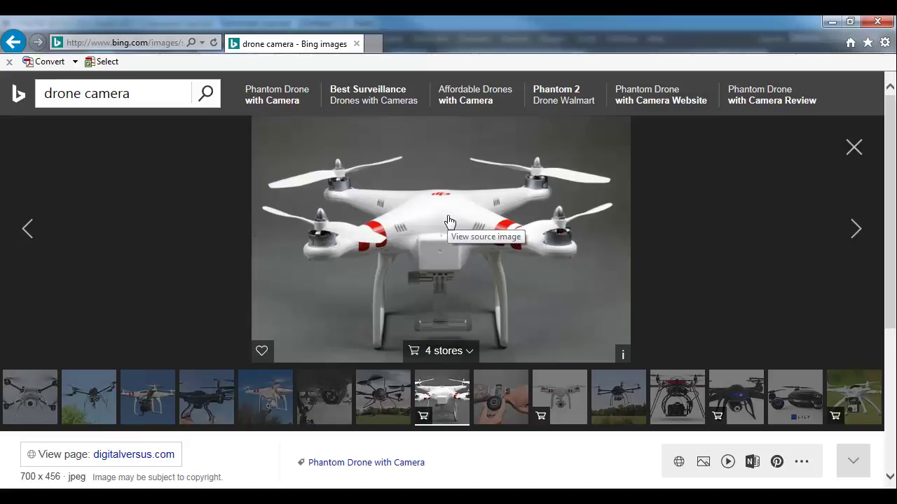
# - Switch to the file explorer, create a project folder in work named with the surname followed by _Drone, and open it
pyautogui.hotkey('alt', 'Tab')
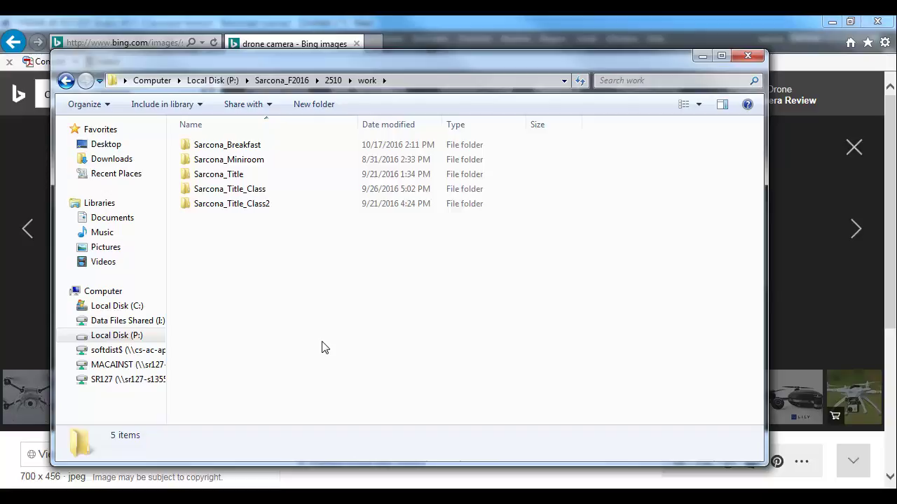
pyautogui.click(307, 104)
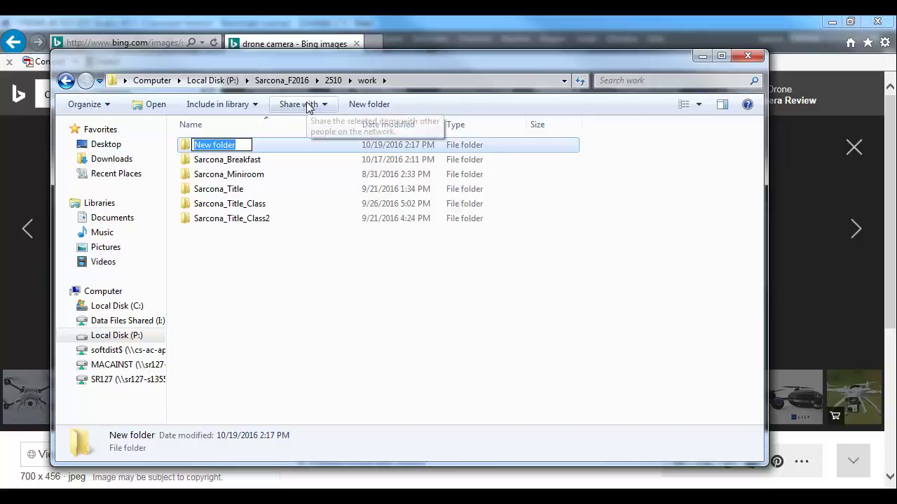
pyautogui.write('Sarcona_D')
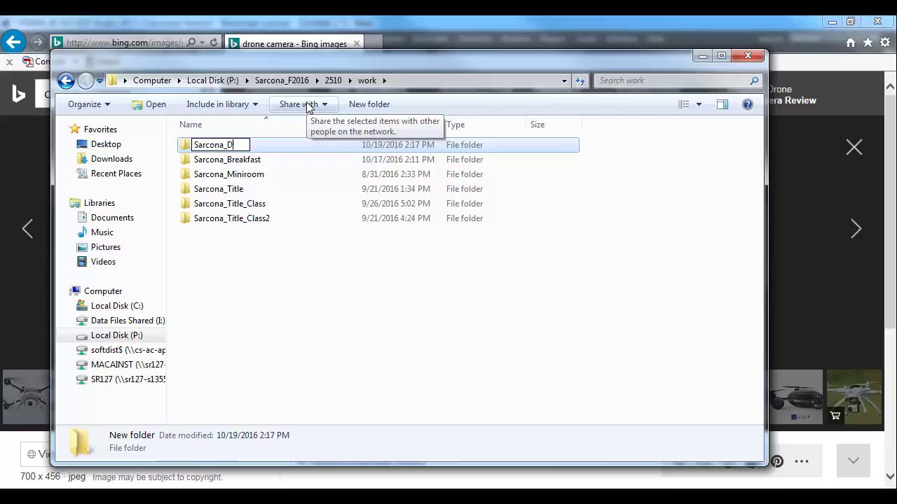
pyautogui.write('rone')
pyautogui.press('Return')
pyautogui.press('Return')
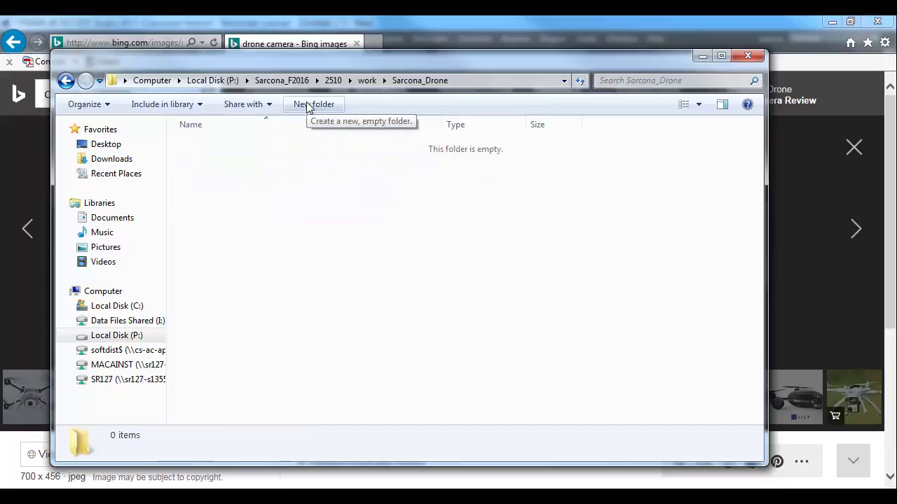
# - Create a subfolder named text in the drone project folder and rename it as tex
pyautogui.click(308, 105)
pyautogui.write('text')
pyautogui.press('Return')
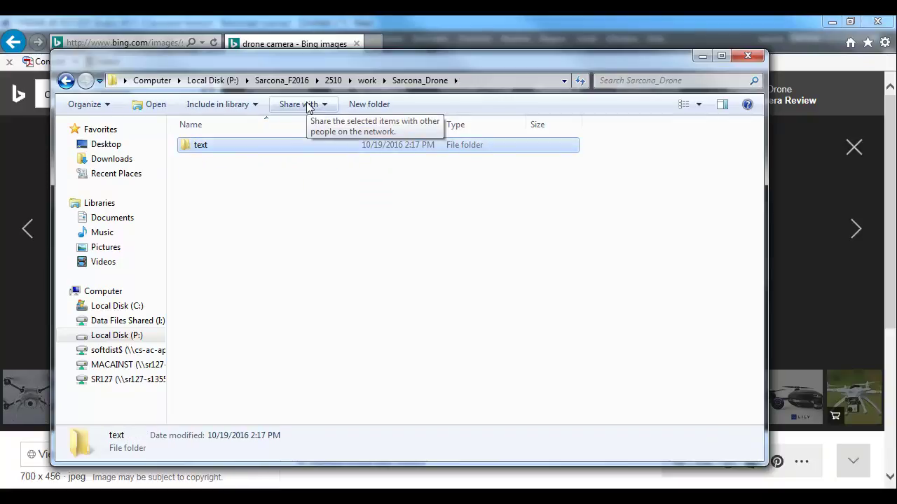
pyautogui.click(200, 147)
pyautogui.click(216, 146)
pyautogui.press('BackSpace')
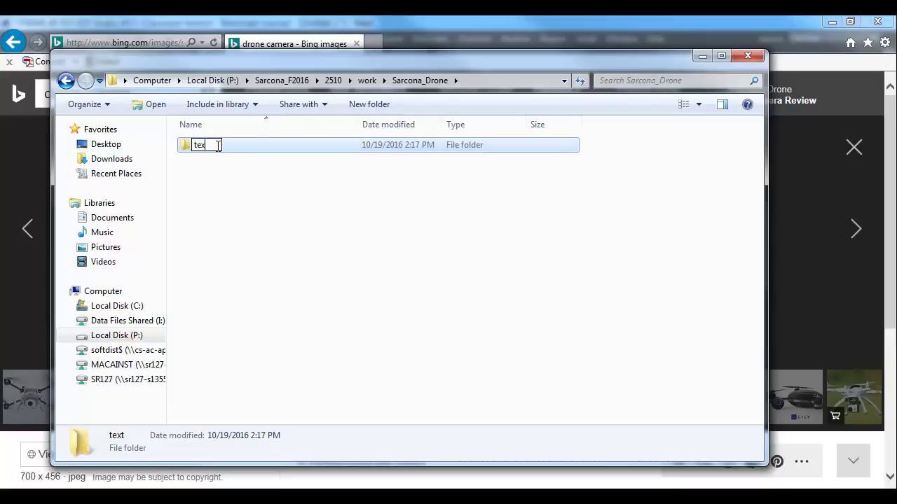
pyautogui.press('Return')
# - Create two more subfolders named render and scene beside the tex folder
pyautogui.click(369, 104)
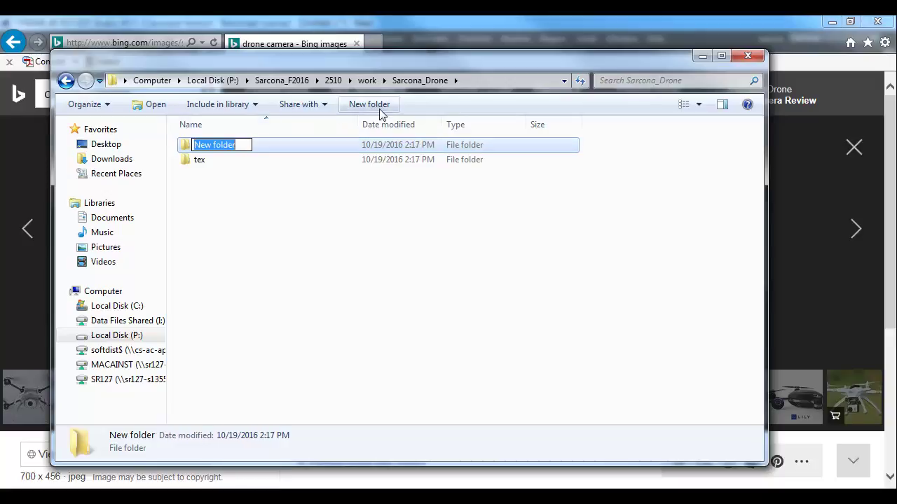
pyautogui.write('render')
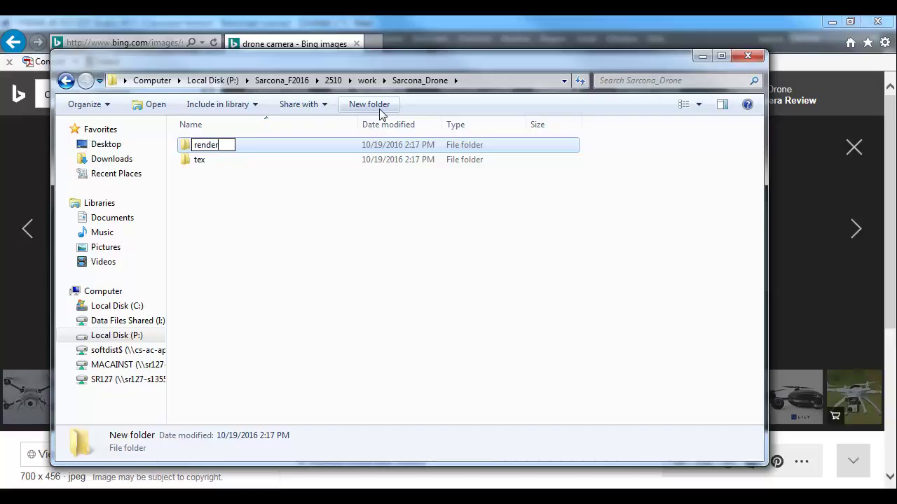
pyautogui.press('Return')
pyautogui.click(378, 111)
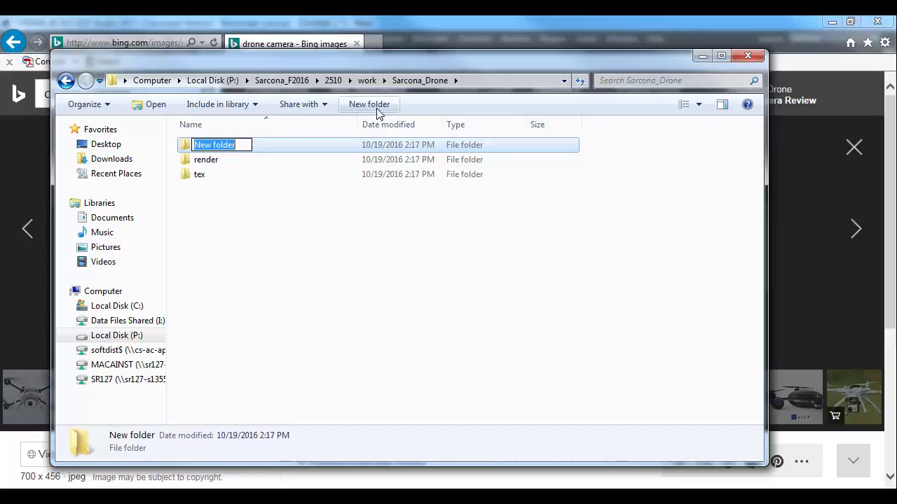
pyautogui.write('scene')
pyautogui.press('Return')
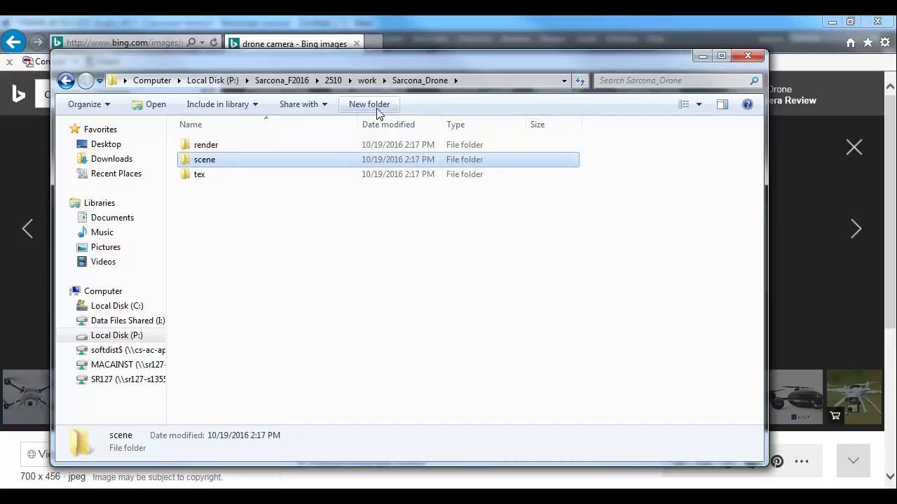
# - Switch to CINEMA 4D and open the Files section of the preferences
pyautogui.hotkey('alt', 'Tab')
pyautogui.hotkey('alt', 'Tab')
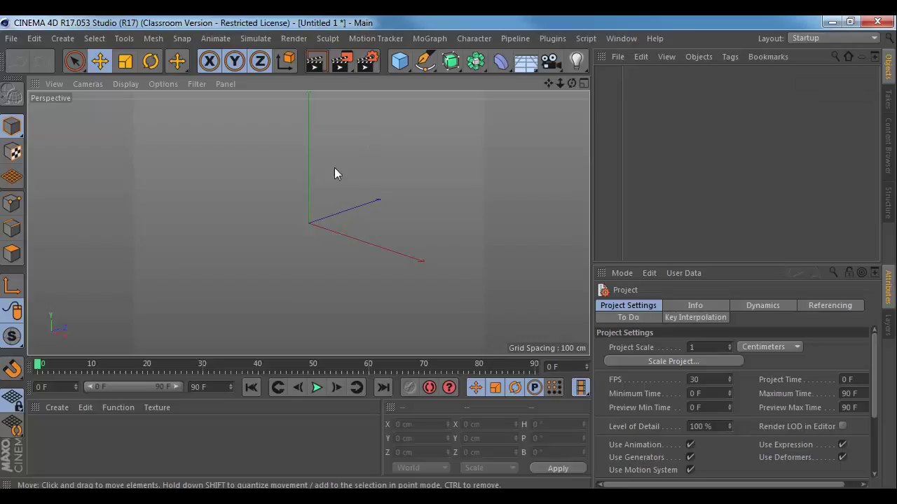
pyautogui.click(35, 39)
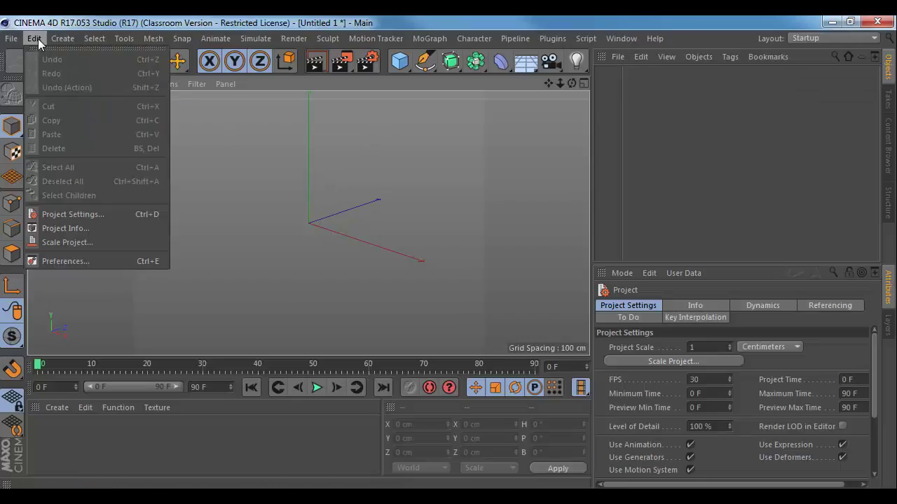
pyautogui.click(104, 262)
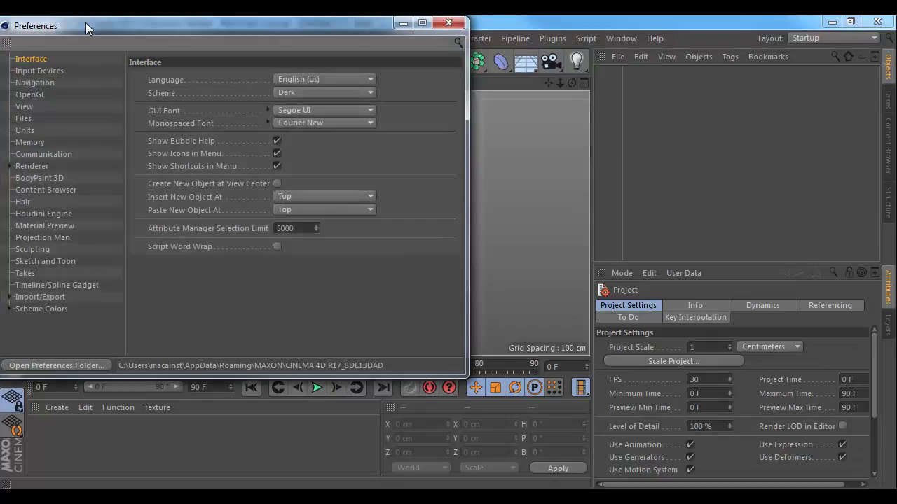
pyautogui.moveTo(86, 26); pyautogui.dragTo(170, 36)
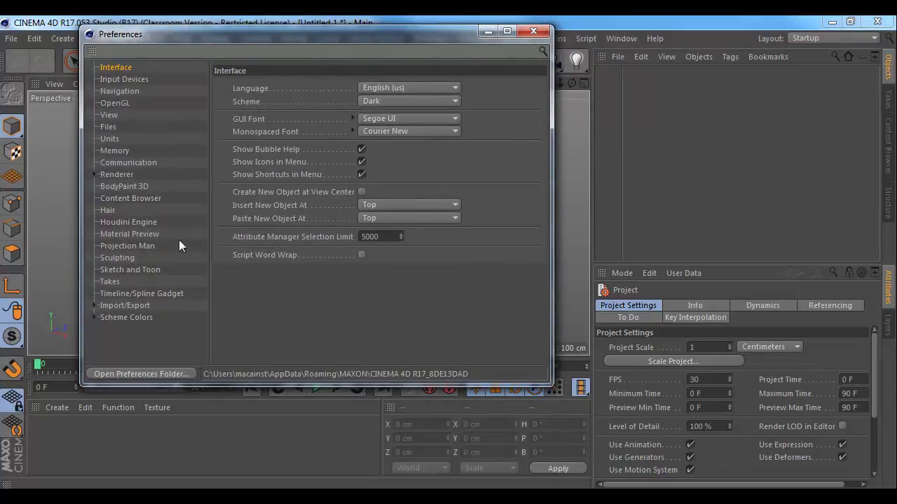
pyautogui.click(116, 126)
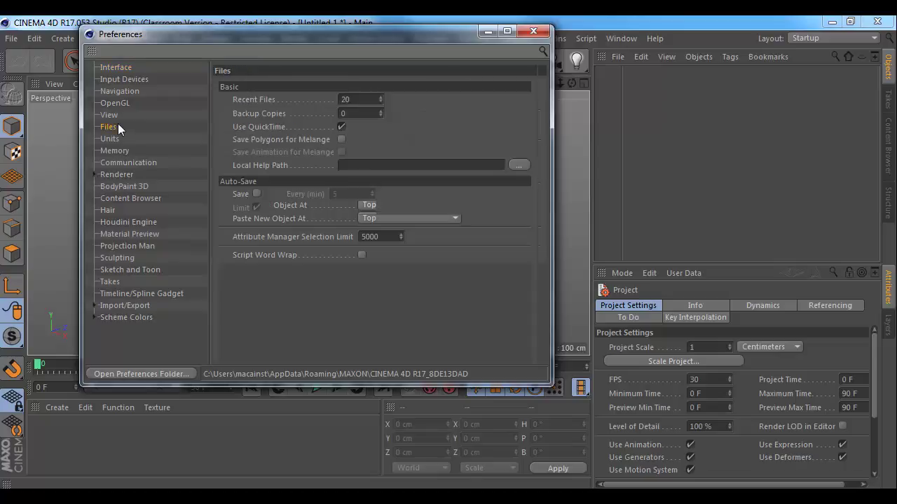
# - Set texture Path 1 to the drone project folder inside 2510\work and close the preferences
pyautogui.click(517, 290)
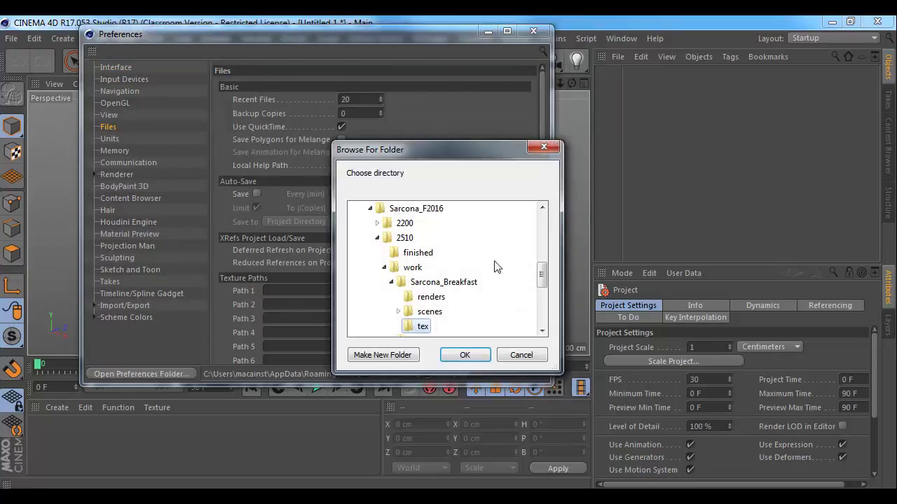
pyautogui.click(391, 281)
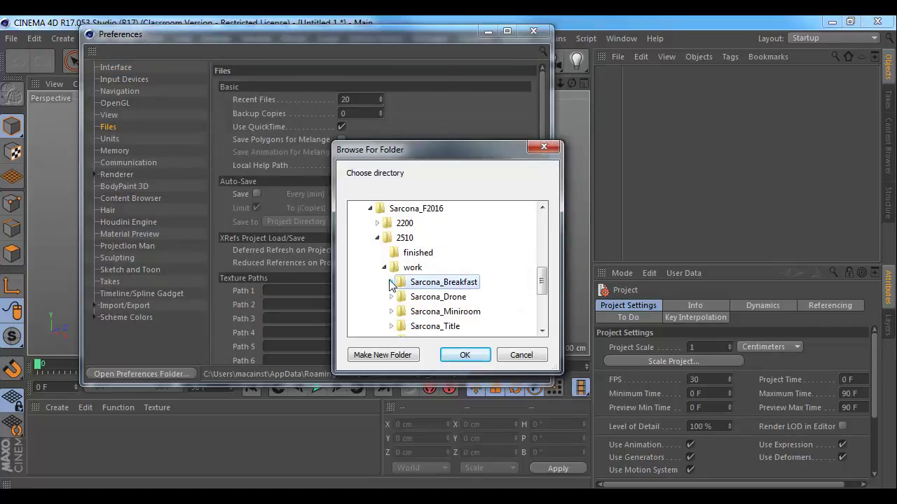
pyautogui.click(417, 297)
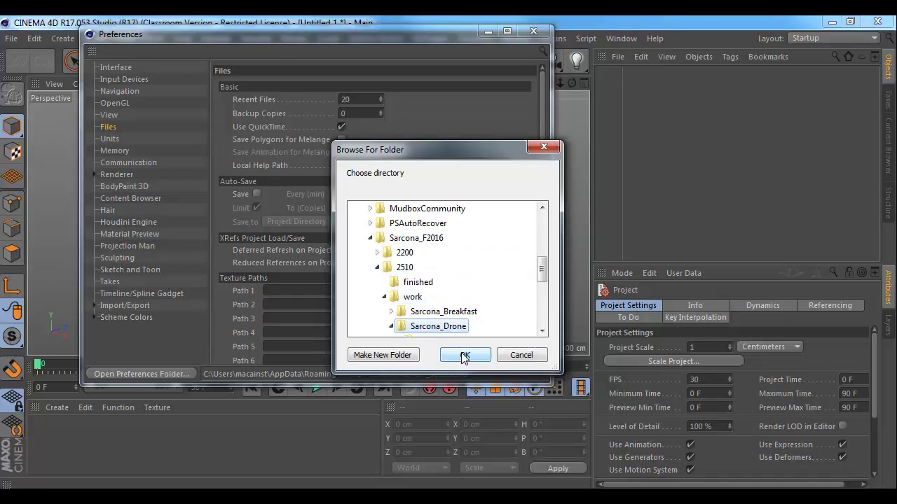
pyautogui.click(459, 355)
pyautogui.moveTo(429, 290); pyautogui.dragTo(241, 279)
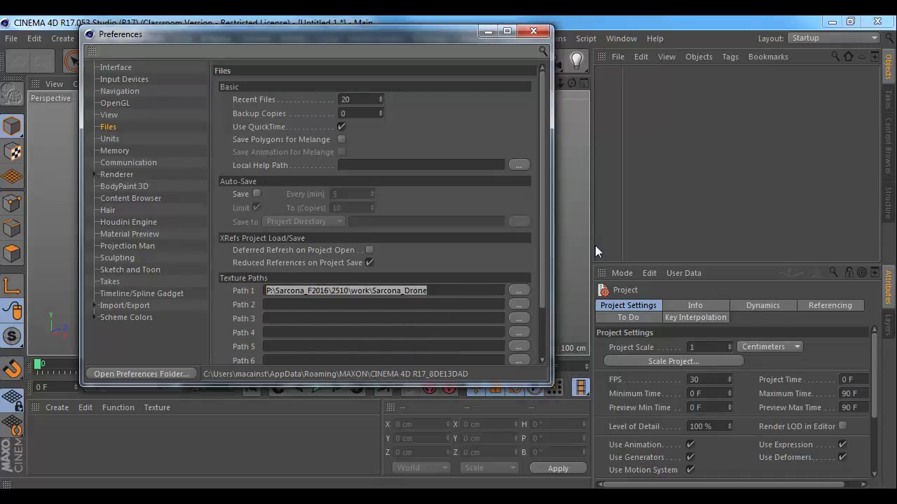
pyautogui.click(532, 32)
# - Add a cube primitive at the origin of the empty scene
pyautogui.keyDown('alt'); pyautogui.moveTo(437, 239); pyautogui.dragTo(319, 254); pyautogui.keyUp('alt')
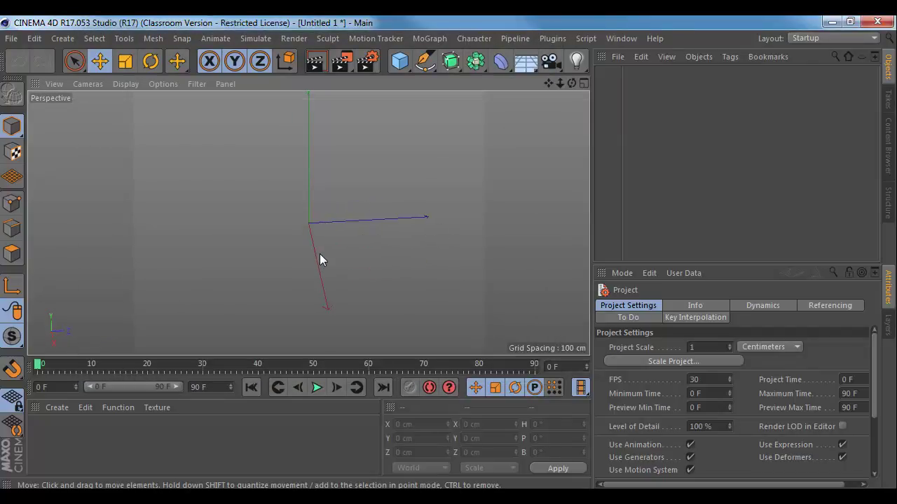
pyautogui.click(403, 61)
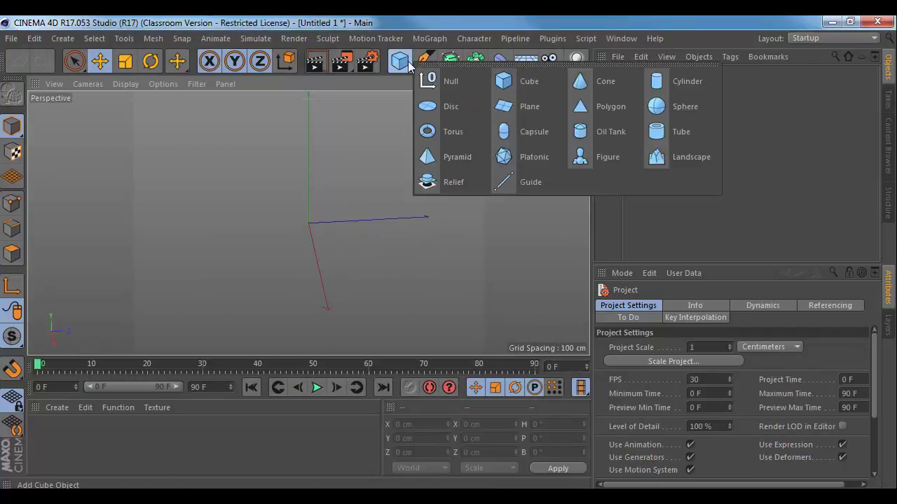
pyautogui.click(520, 82)
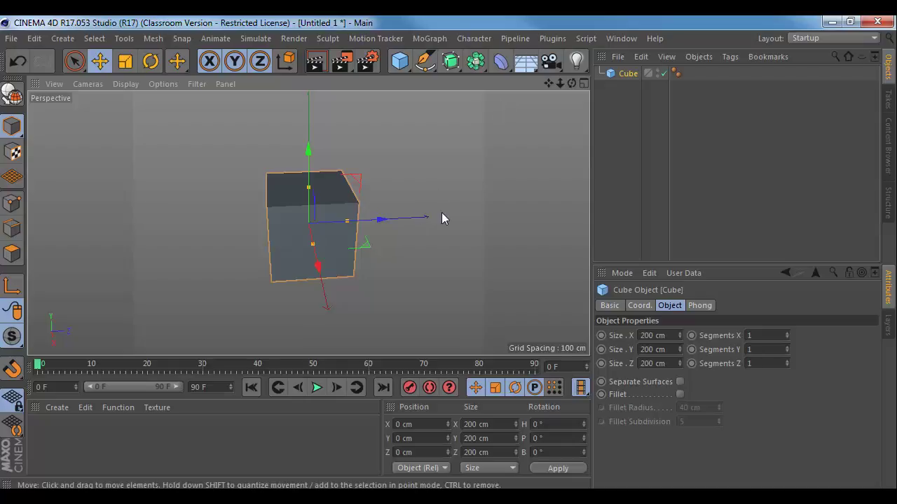
# - Resize the cube freehand into a flat box about 488 cm in X, 169 cm in Y and 300 cm in Z
pyautogui.keyDown('alt'); pyautogui.moveTo(441, 212); pyautogui.dragTo(391, 188); pyautogui.keyUp('alt')
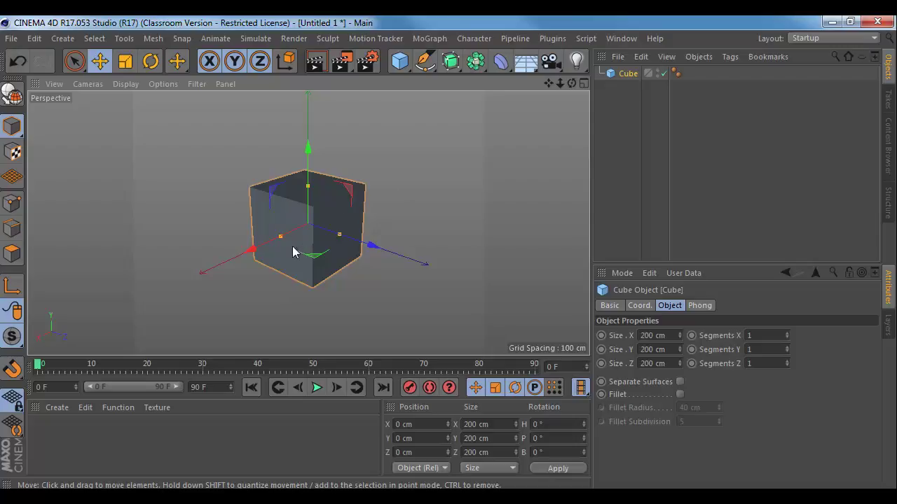
pyautogui.moveTo(281, 239)
pyautogui.mouseDown()
pyautogui.moveTo(266, 246)
pyautogui.moveTo(275, 250)
pyautogui.mouseUp()
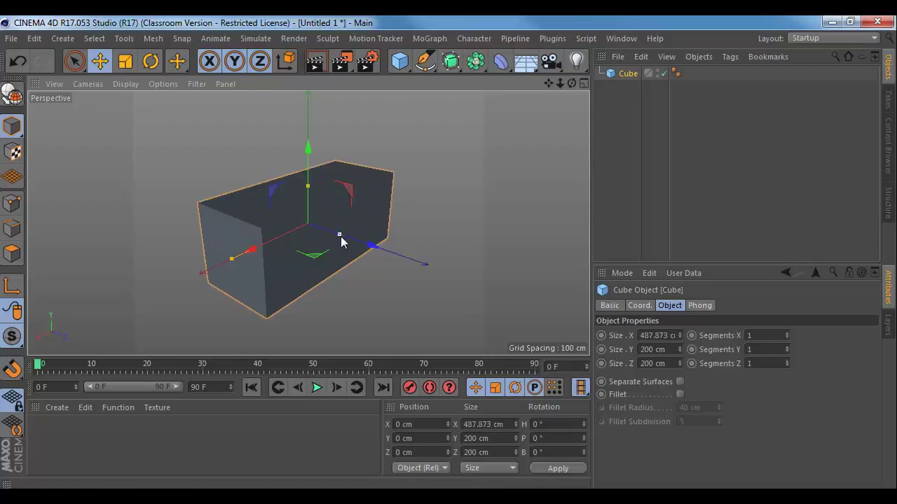
pyautogui.moveTo(341, 237); pyautogui.dragTo(358, 241)
pyautogui.moveTo(308, 186); pyautogui.dragTo(307, 192)
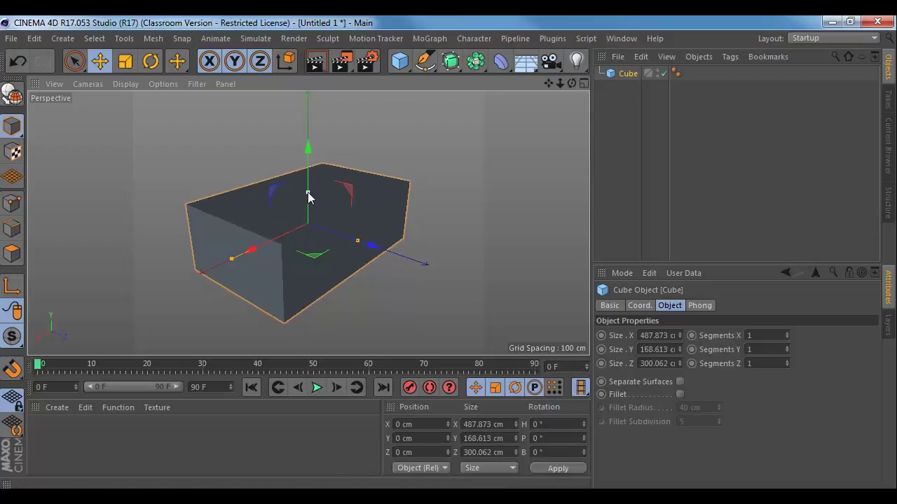
pyautogui.keyDown('alt'); pyautogui.moveTo(410, 210); pyautogui.dragTo(363, 246); pyautogui.keyUp('alt')
# - Switch to the browser with the drone camera images and search Bing images for "drone top view"
pyautogui.hotkey('alt', 'Tab')
pyautogui.hotkey('alt', 'Tab')
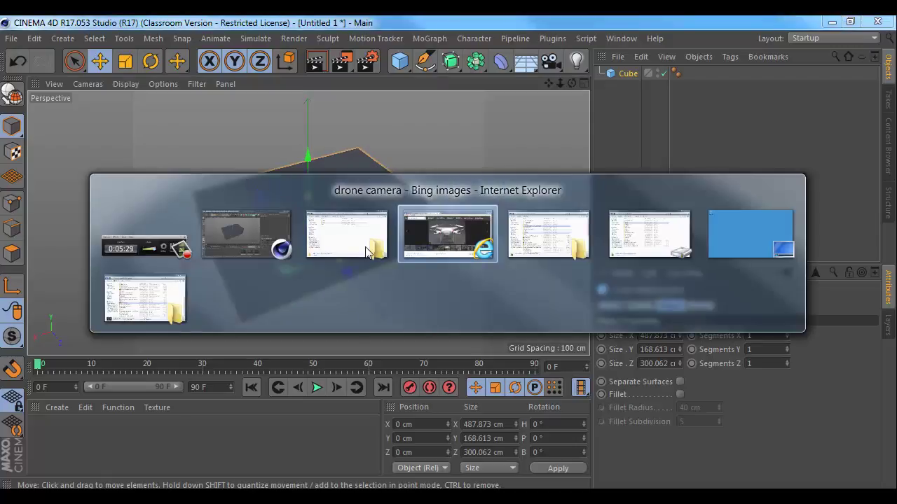
pyautogui.click(144, 96)
pyautogui.doubleClick(132, 98)
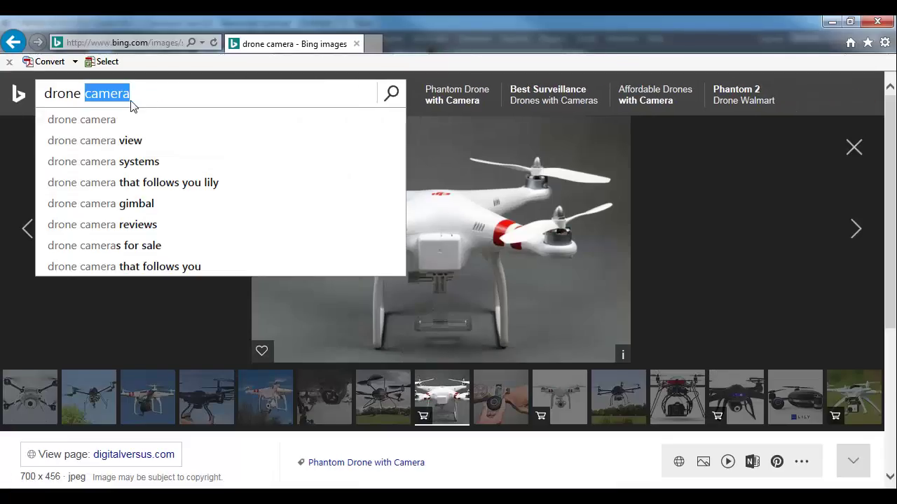
pyautogui.write('top view')
pyautogui.press('Return')
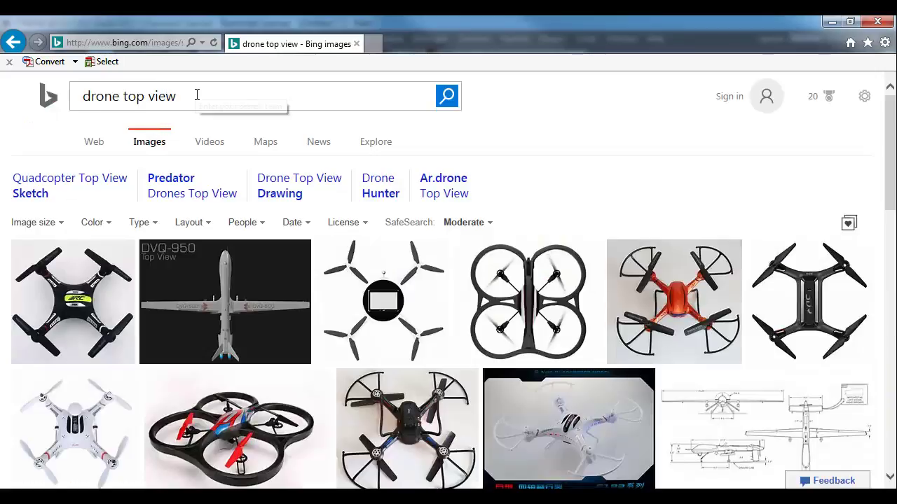
# - Refine the image search to "drone top view phantom"
pyautogui.click(199, 96)
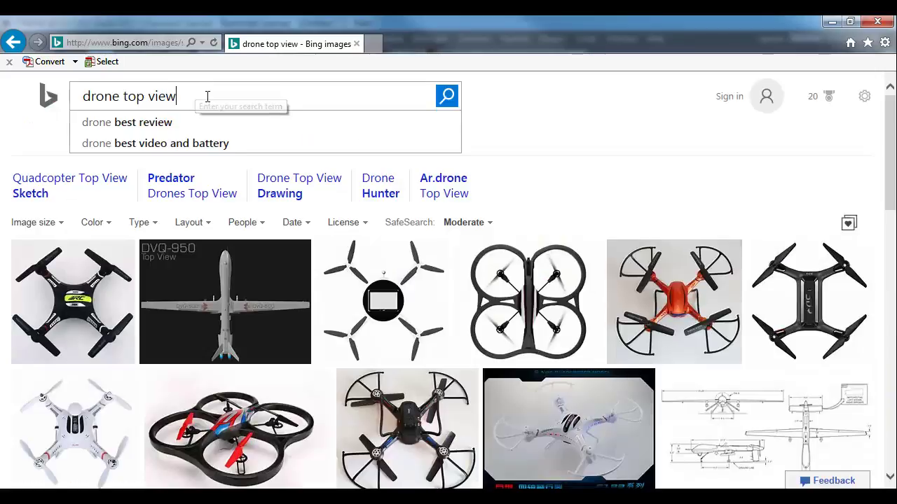
pyautogui.write('phantom')
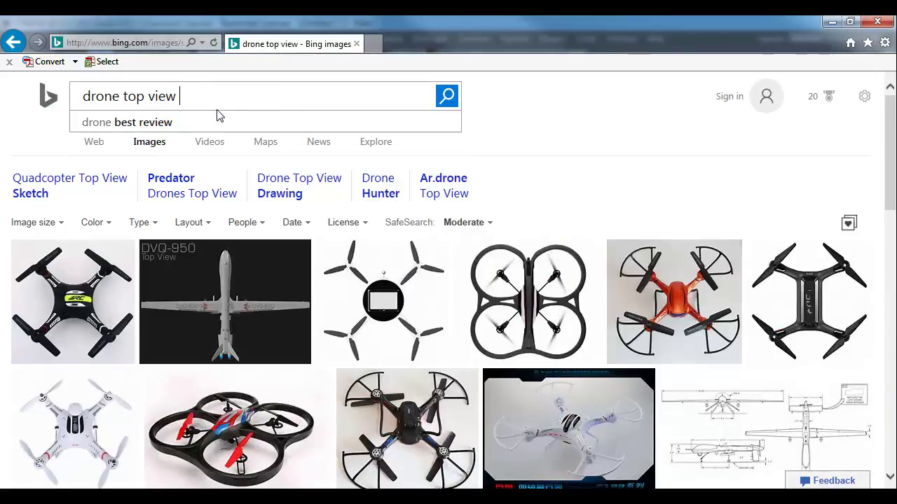
pyautogui.press('Return')
# - Preview the Phantom top-view results and try to open the source image of the dimensioned drone and remote controller picture
pyautogui.click(108, 293)
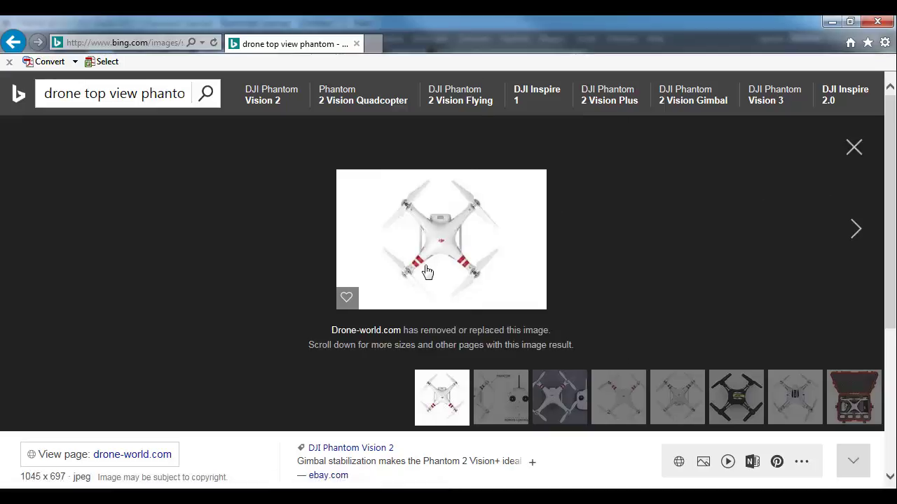
pyautogui.click(428, 269)
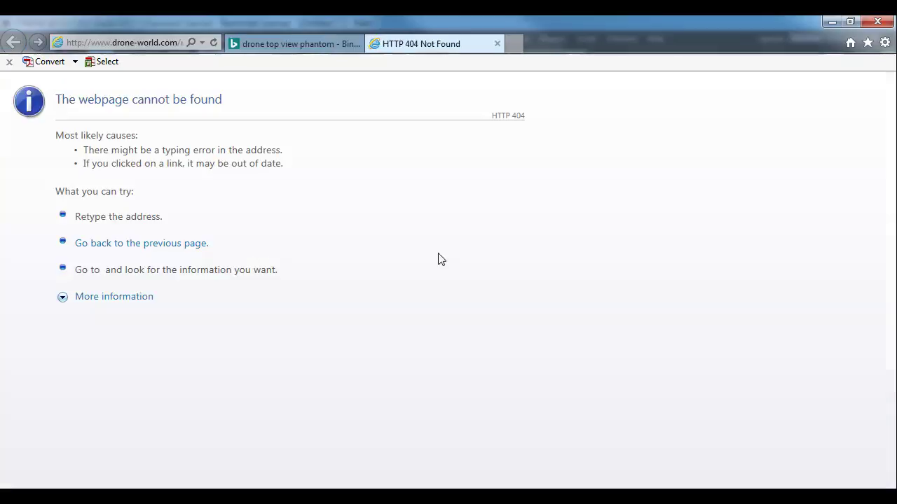
pyautogui.middleClick(389, 48)
pyautogui.press('Right')
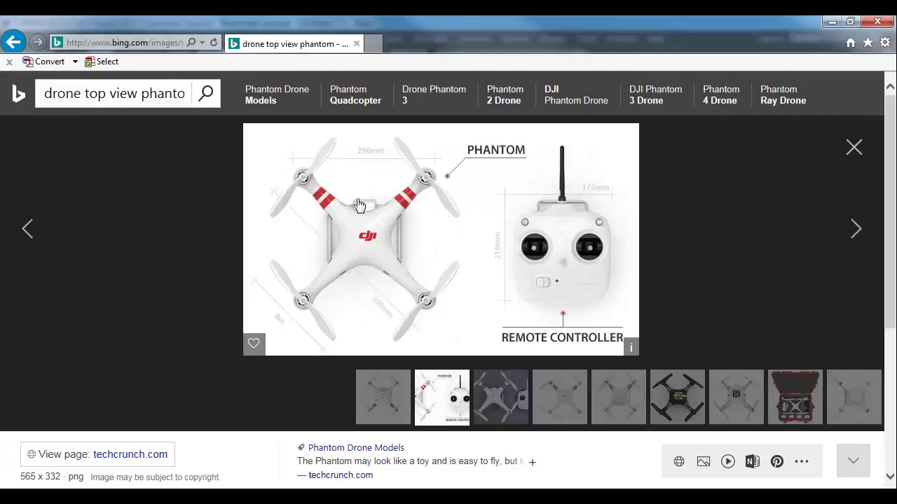
pyautogui.click(371, 234)
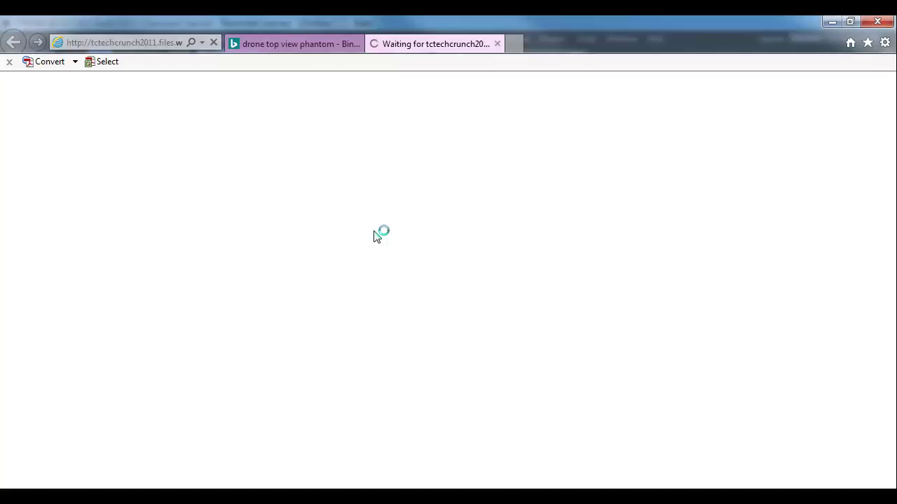
pyautogui.click(313, 42)
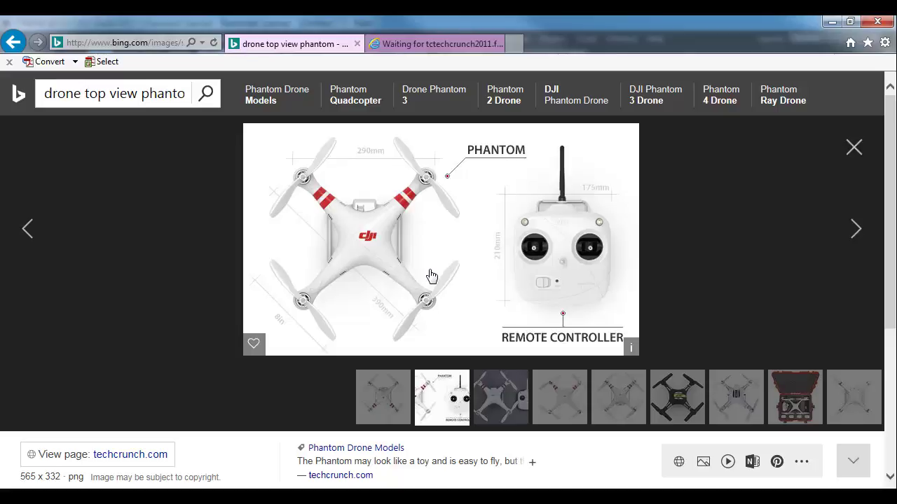
# - Switch to CINEMA 4D and set the cube's X and Z sizes to 290 cm to match the reference image
pyautogui.hotkey('alt', 'Tab')
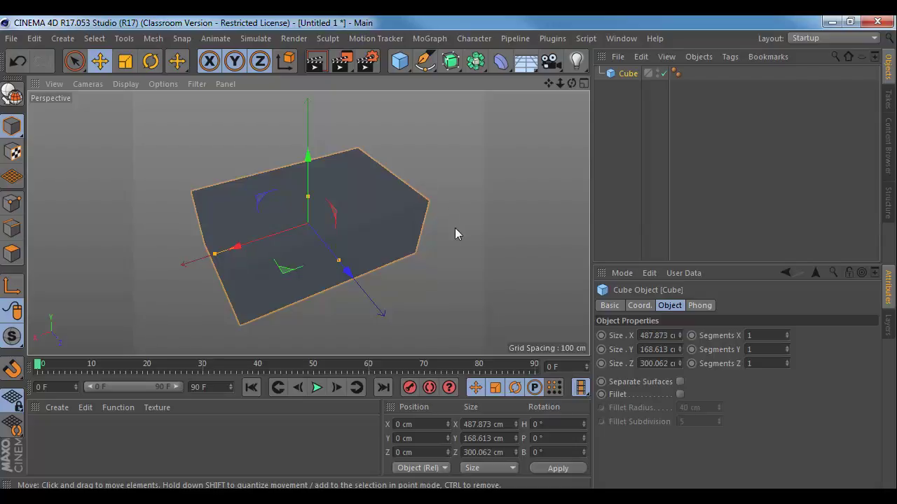
pyautogui.keyDown('alt'); pyautogui.moveTo(454, 228); pyautogui.dragTo(576, 293); pyautogui.keyUp('alt')
pyautogui.hotkey('alt', 'Tab')
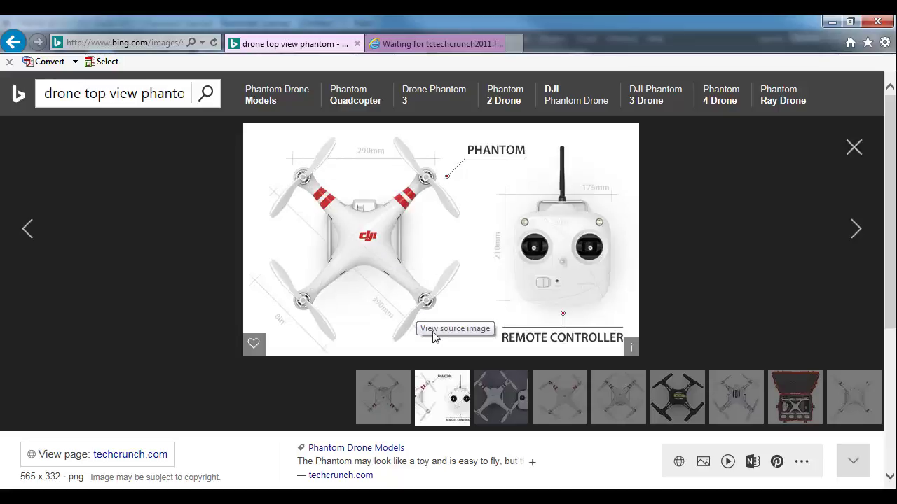
pyautogui.hotkey('alt', 'Tab')
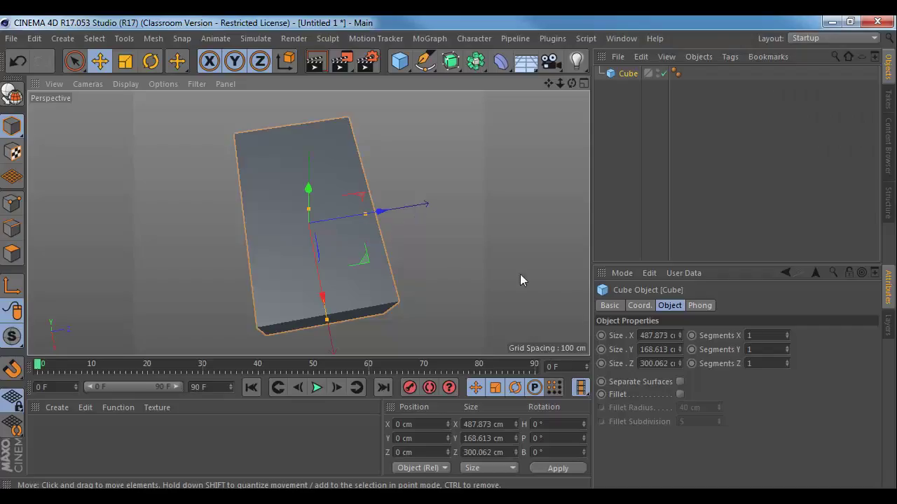
pyautogui.click(660, 335)
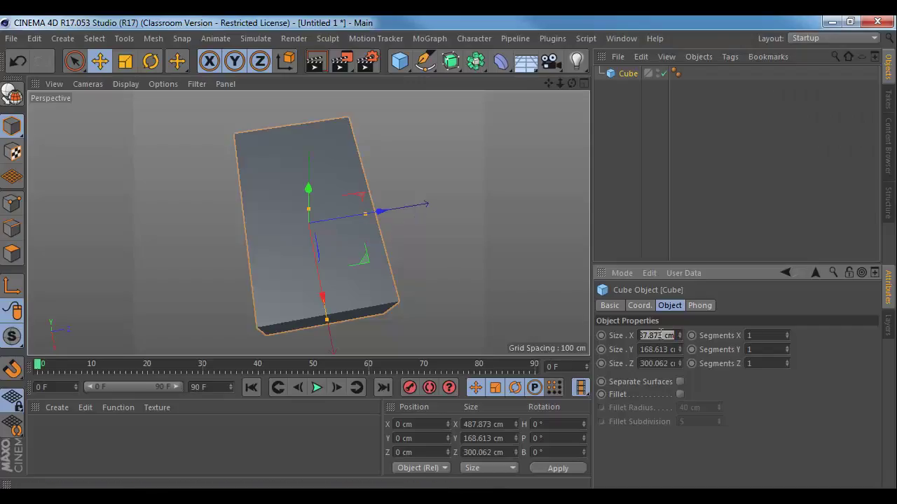
pyautogui.write('290')
pyautogui.press('Tab')
pyautogui.press('Tab')
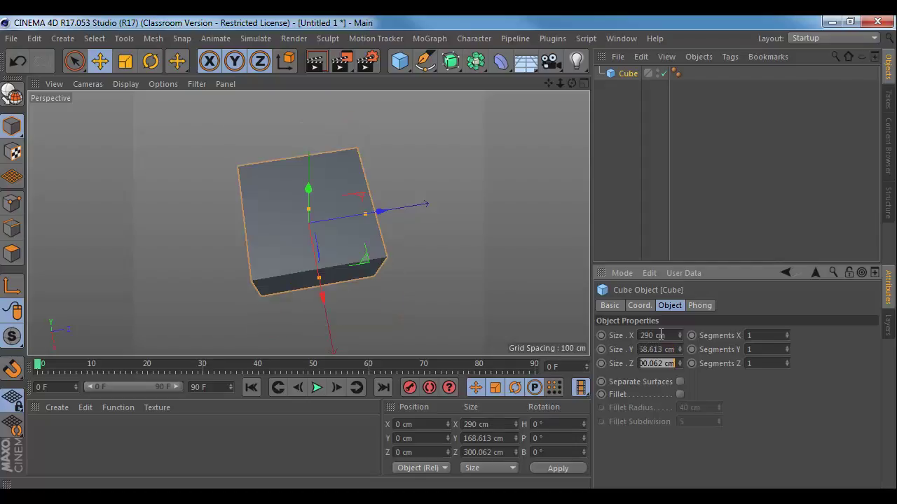
pyautogui.write('290')
pyautogui.press('Tab')
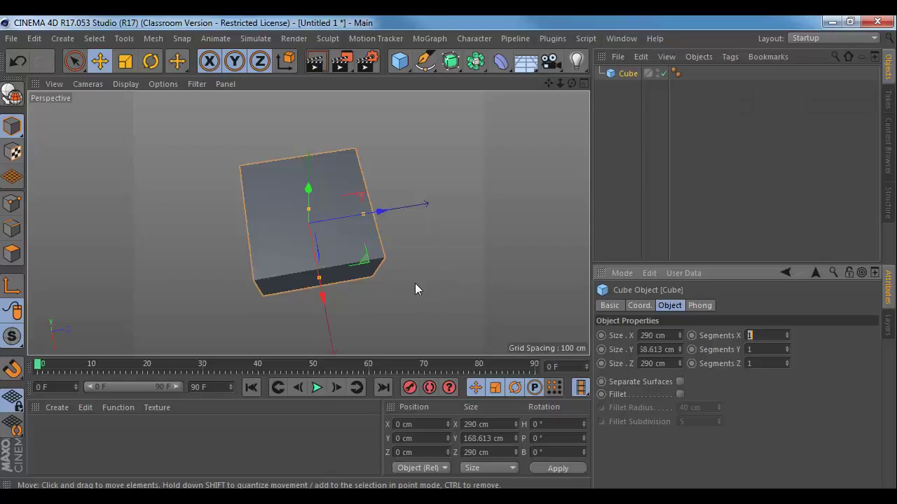
# - Reduce the cube's height freehand to about 124 cm in Y
pyautogui.keyDown('alt'); pyautogui.moveTo(416, 286); pyautogui.dragTo(311, 203); pyautogui.keyUp('alt')
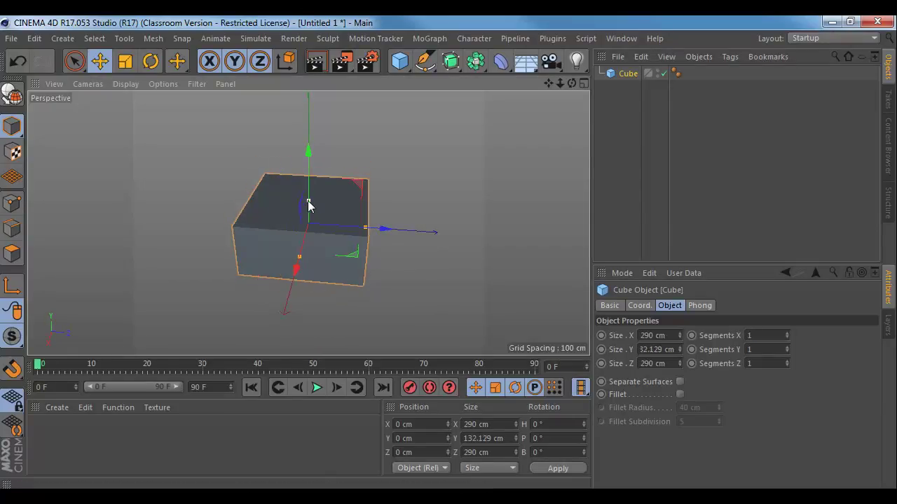
pyautogui.keyDown('alt'); pyautogui.moveTo(414, 186); pyautogui.dragTo(412, 225); pyautogui.keyUp('alt')
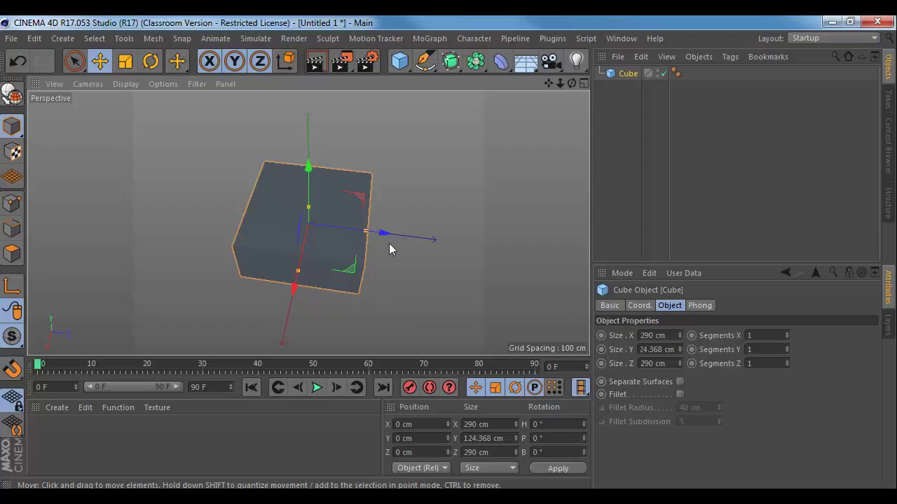
pyautogui.keyDown('alt'); pyautogui.moveTo(389, 243); pyautogui.dragTo(316, 212); pyautogui.keyUp('alt')
pyautogui.keyDown('alt'); pyautogui.moveTo(315, 213); pyautogui.dragTo(397, 209, button='right'); pyautogui.keyUp('alt')
pyautogui.keyDown('alt'); pyautogui.moveTo(397, 208); pyautogui.dragTo(410, 179); pyautogui.keyUp('alt')
pyautogui.scroll(-4, 372, 202)
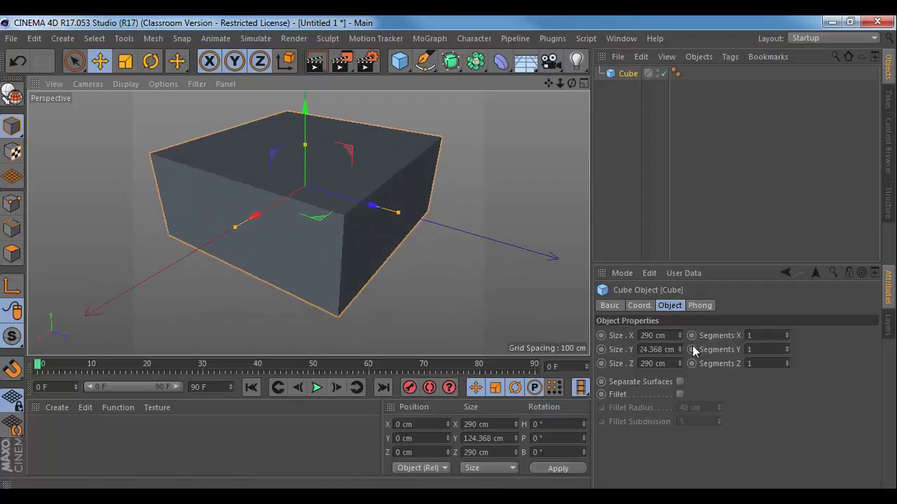
# - Display the viewport with Gouraud Shading (Lines) and divide the cube into 2 segments in X and 2 in Z, keeping 1 in Y
pyautogui.click(135, 86)
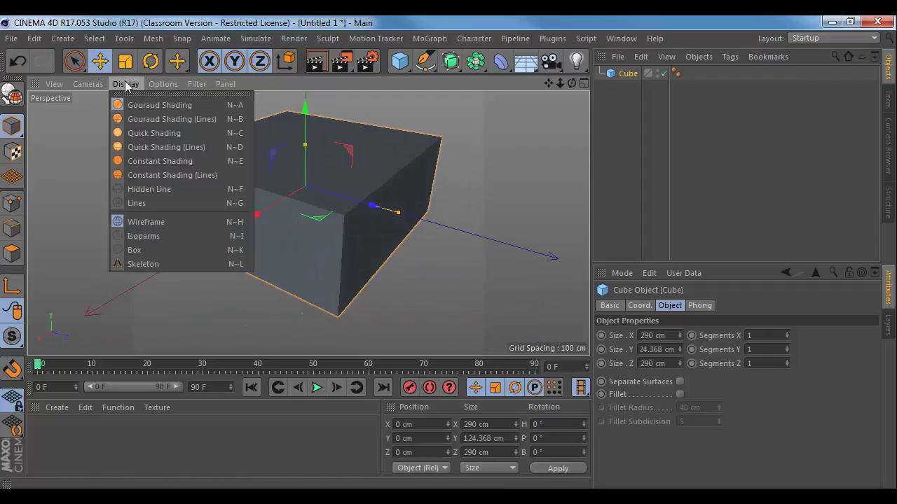
pyautogui.click(168, 120)
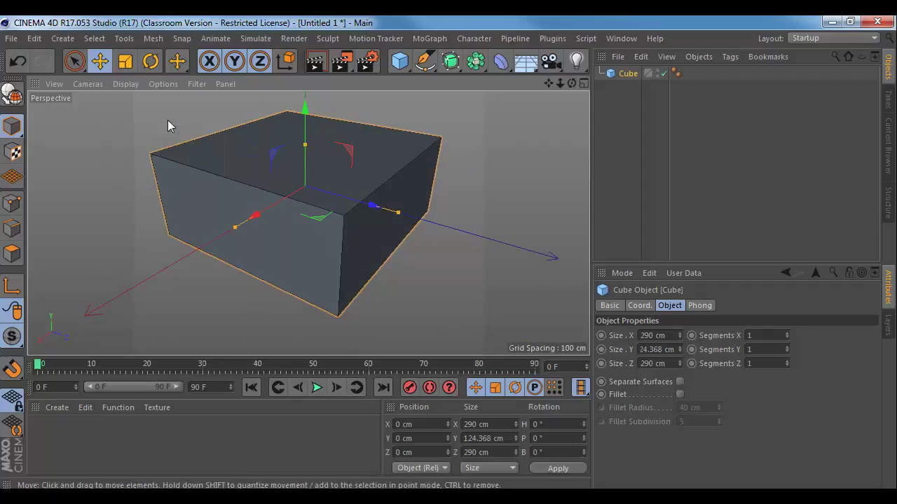
pyautogui.click(788, 333)
pyautogui.click(788, 348)
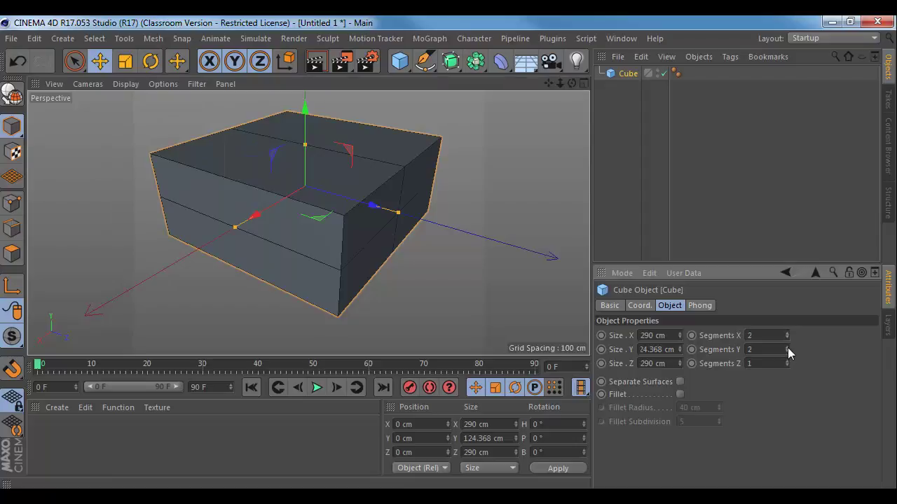
pyautogui.click(787, 350)
pyautogui.click(788, 361)
pyautogui.keyDown('alt'); pyautogui.moveTo(394, 234); pyautogui.dragTo(409, 263); pyautogui.keyUp('alt')
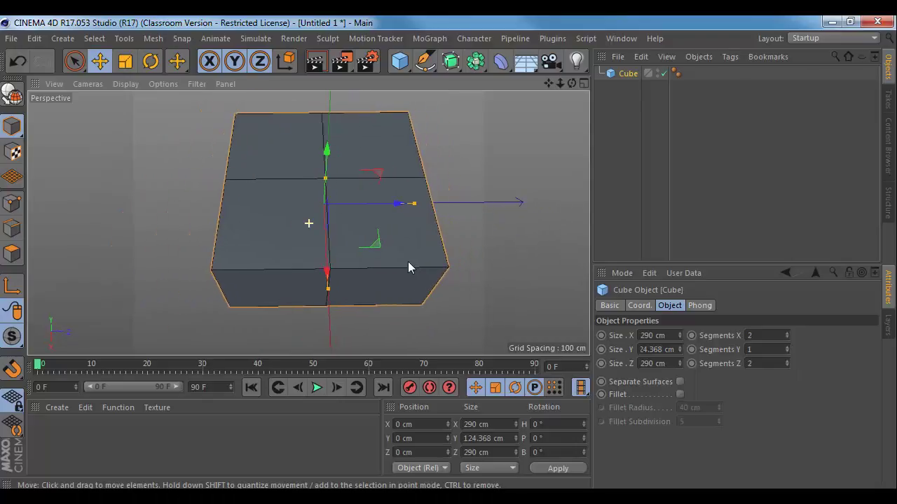
# - Make the cube an editable polygon object and activate Rectangle Selection in polygon mode
pyautogui.press('c')
pyautogui.click(14, 254)
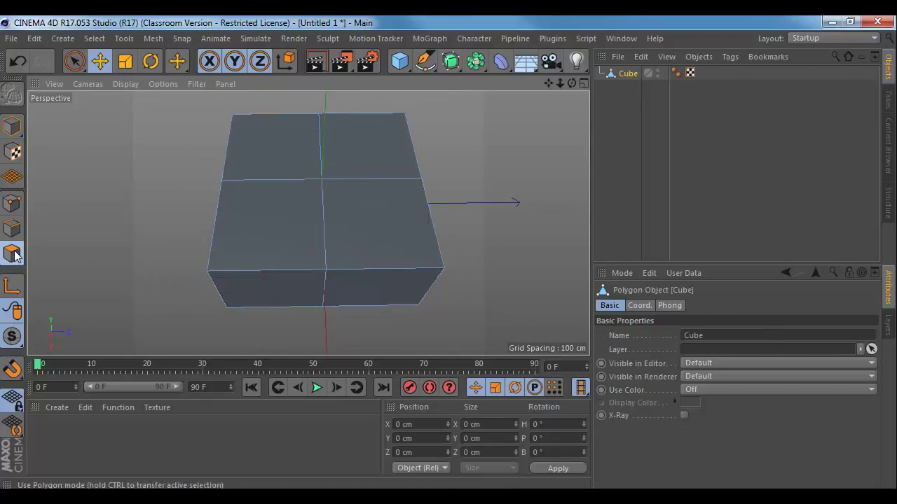
pyautogui.click(74, 61)
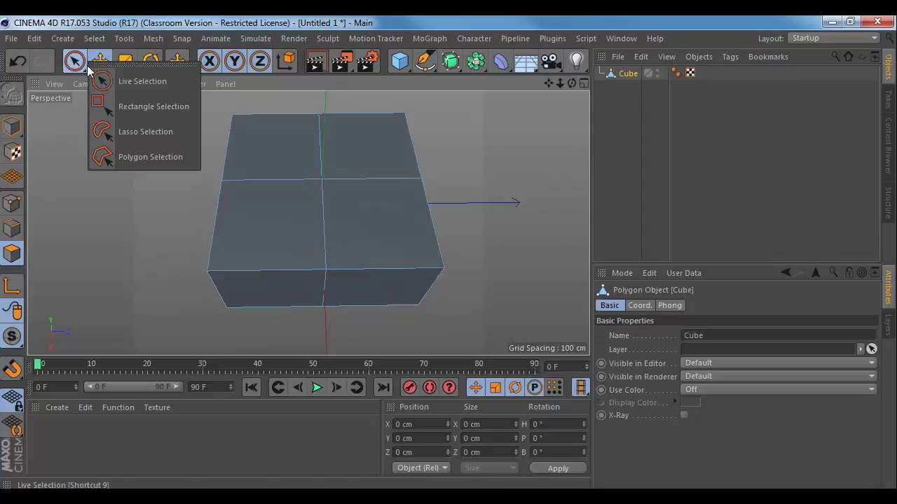
pyautogui.click(117, 100)
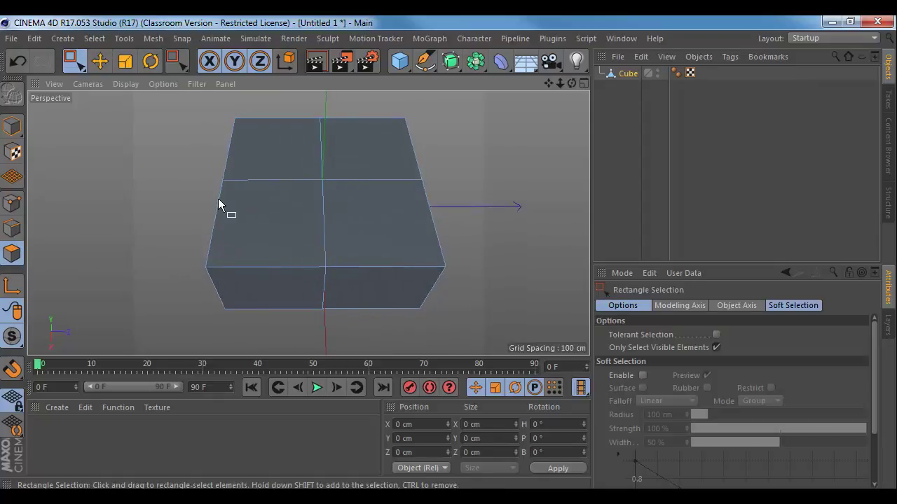
# - Turn off Only Select Visible Elements and turn on Tolerant Selection for the Rectangle Selection tool
pyautogui.click(715, 348)
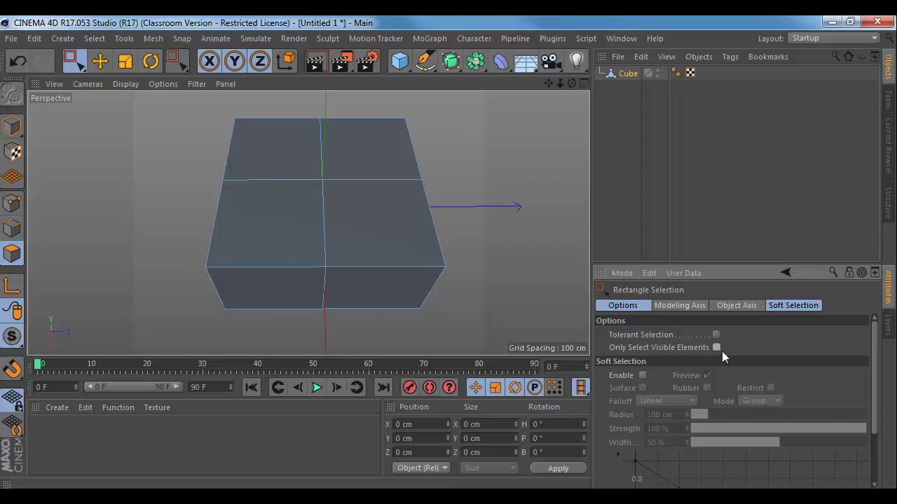
pyautogui.moveTo(269, 324); pyautogui.dragTo(142, 80)
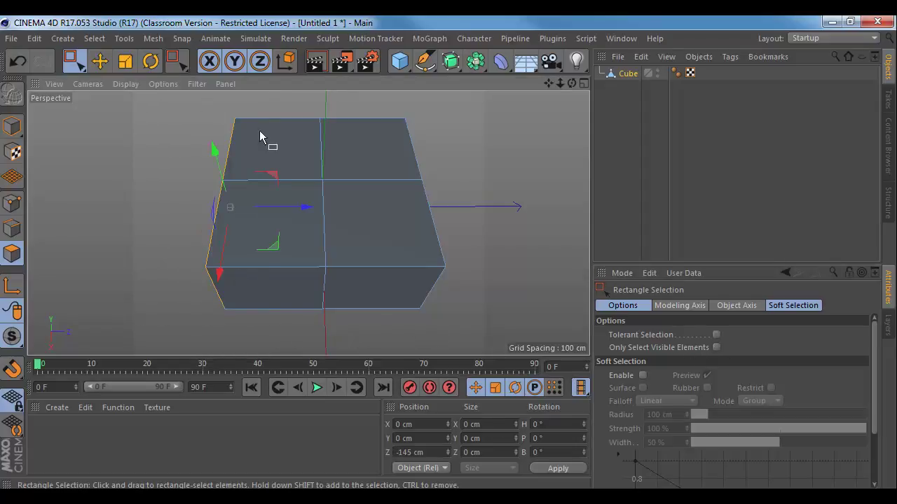
pyautogui.hotkey('ctrl', 'z')
pyautogui.keyDown('alt'); pyautogui.moveTo(178, 168); pyautogui.dragTo(380, 229); pyautogui.keyUp('alt')
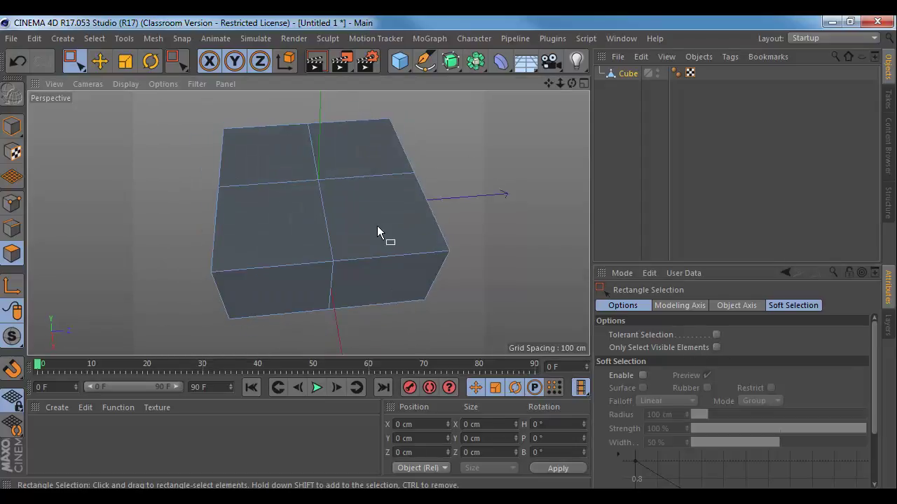
pyautogui.click(716, 335)
# - Delete the polygons of the cube's negative Z and negative X halves, keeping one quarter, and return to model mode
pyautogui.keyDown('alt'); pyautogui.moveTo(378, 287); pyautogui.dragTo(357, 284); pyautogui.keyUp('alt')
pyautogui.moveTo(274, 293); pyautogui.dragTo(230, 142)
pyautogui.press('Delete')
pyautogui.keyDown('alt'); pyautogui.moveTo(365, 158); pyautogui.dragTo(360, 243); pyautogui.keyUp('alt')
pyautogui.moveTo(292, 119); pyautogui.dragTo(447, 135)
pyautogui.press('Delete')
pyautogui.keyDown('alt'); pyautogui.moveTo(420, 248); pyautogui.dragTo(290, 154); pyautogui.keyUp('alt')
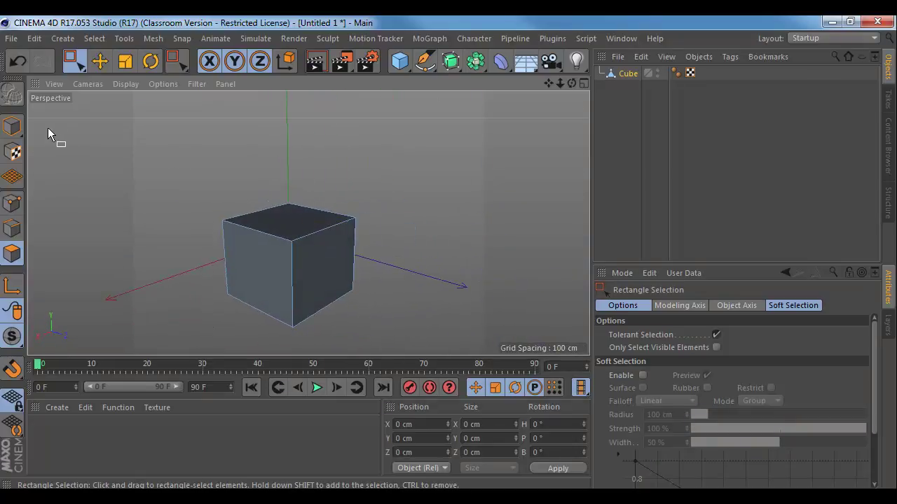
pyautogui.click(15, 127)
pyautogui.keyDown('alt'); pyautogui.moveTo(294, 227); pyautogui.dragTo(378, 307); pyautogui.keyUp('alt')
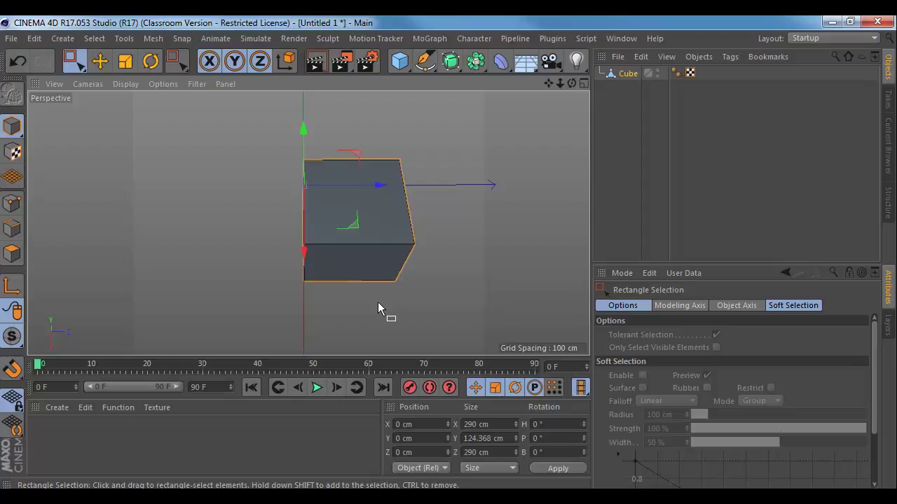
pyautogui.keyDown('alt'); pyautogui.moveTo(317, 208); pyautogui.dragTo(400, 241); pyautogui.keyUp('alt')
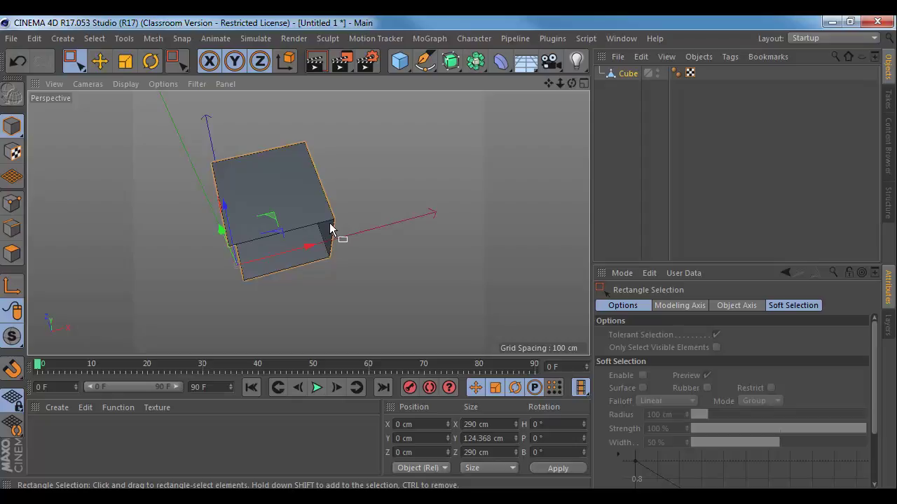
# - Switch to point mode and try to move the quarter's top point at the cube centre
pyautogui.click(12, 203)
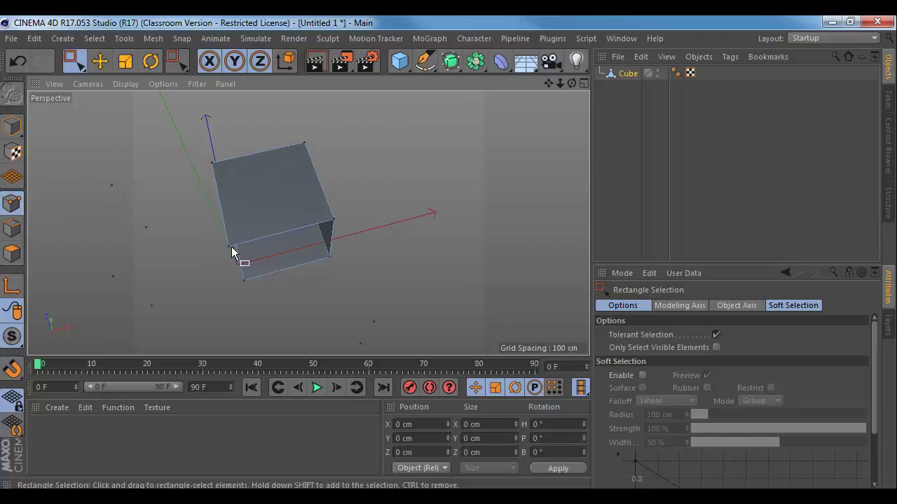
pyautogui.press('e')
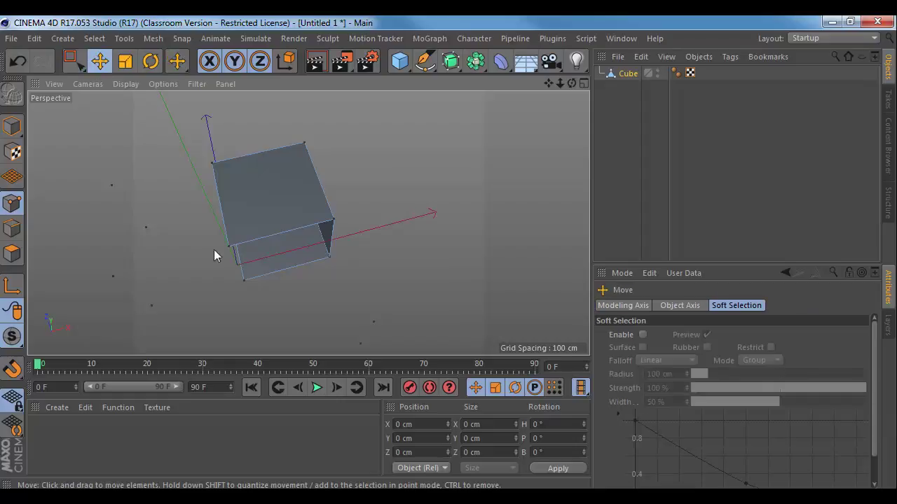
pyautogui.click(228, 247)
pyautogui.moveTo(247, 244); pyautogui.dragTo(296, 177)
pyautogui.hotkey('ctrl', 'z')
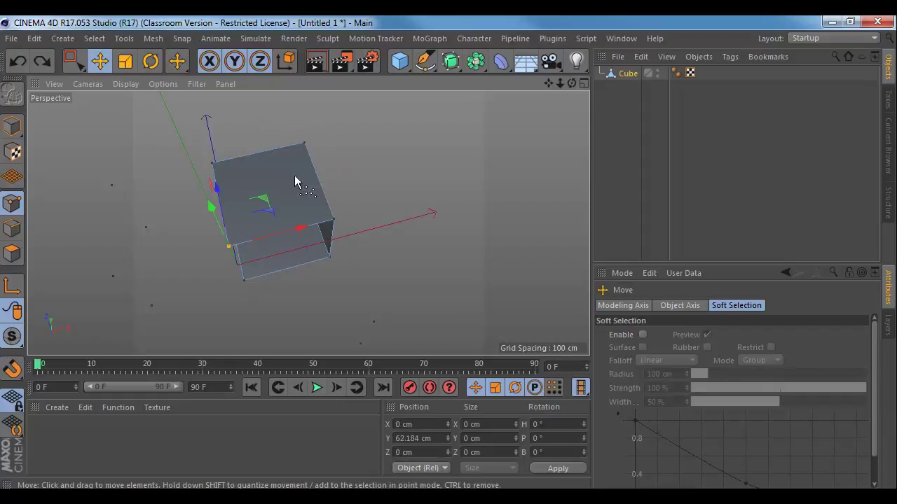
# - Undo the last point change and rectangle-select the corner points of the remaining quarter of the cube
pyautogui.keyDown('alt'); pyautogui.moveTo(386, 199); pyautogui.dragTo(253, 208); pyautogui.keyUp('alt')
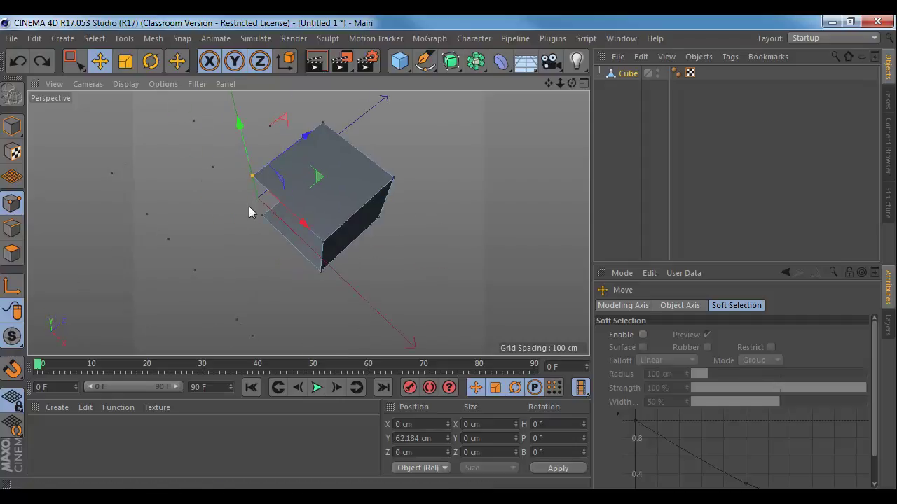
pyautogui.keyDown('alt'); pyautogui.moveTo(250, 180); pyautogui.dragTo(283, 236); pyautogui.keyUp('alt')
pyautogui.hotkey('ctrl', 'z')
pyautogui.press('0')
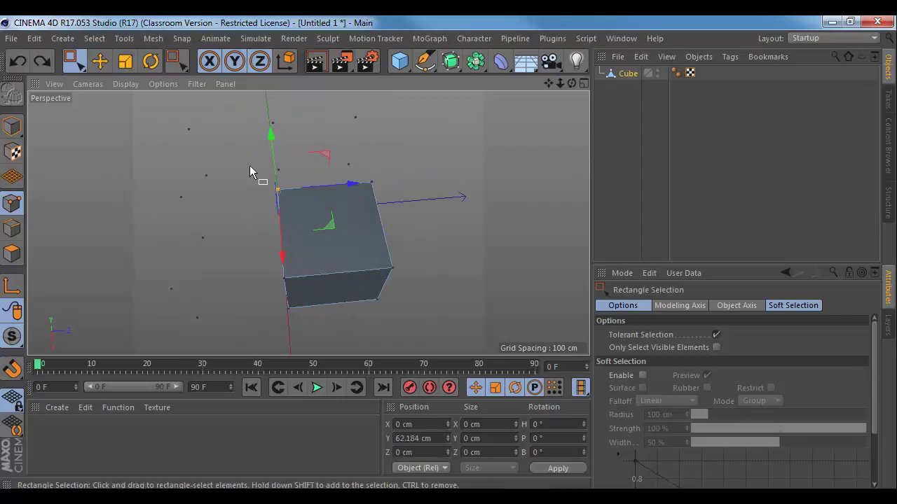
pyautogui.moveTo(247, 175); pyautogui.dragTo(431, 221)
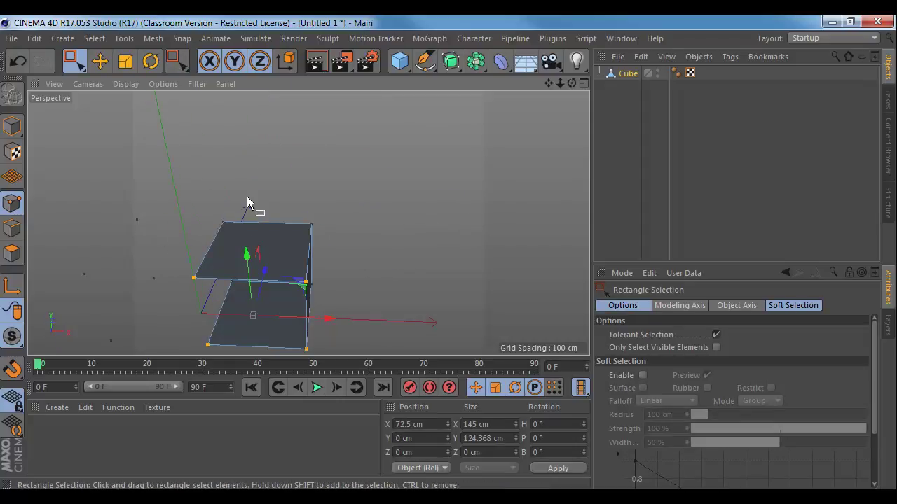
pyautogui.keyDown('shift'); pyautogui.moveTo(248, 201); pyautogui.dragTo(181, 353); pyautogui.keyUp('shift')
pyautogui.keyDown('alt'); pyautogui.moveTo(194, 304); pyautogui.dragTo(259, 190); pyautogui.keyUp('alt')
pyautogui.keyDown('alt'); pyautogui.moveTo(263, 258); pyautogui.dragTo(274, 214); pyautogui.keyUp('alt')
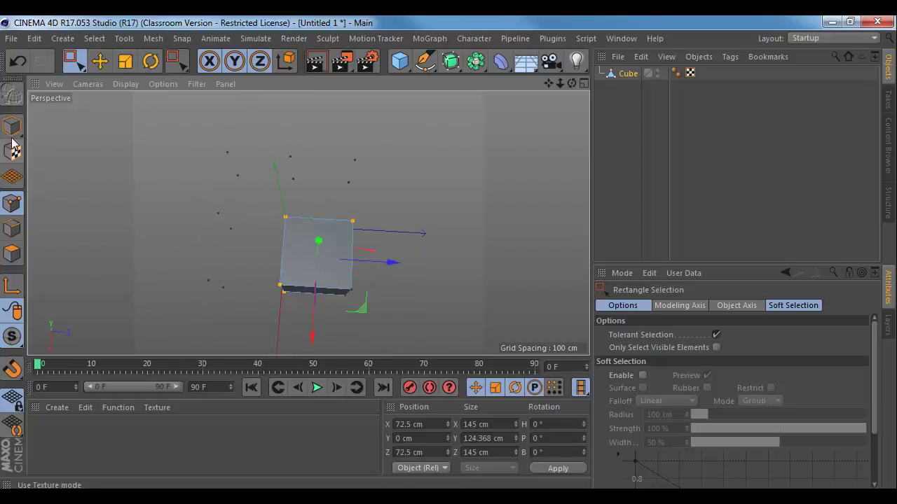
# - Select all points, optimize the mesh to remove the stray unconnected ones, and return to model mode
pyautogui.moveTo(160, 115); pyautogui.dragTo(448, 315)
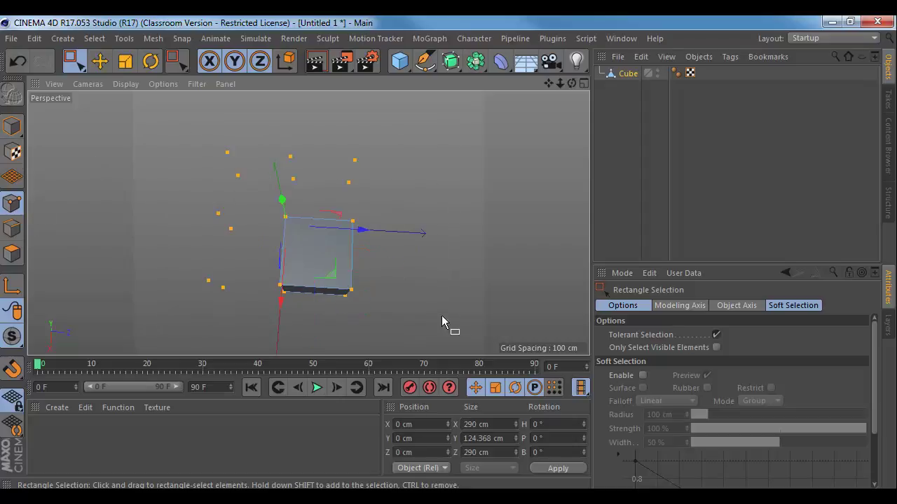
pyautogui.rightClick(310, 168)
pyautogui.click(366, 464)
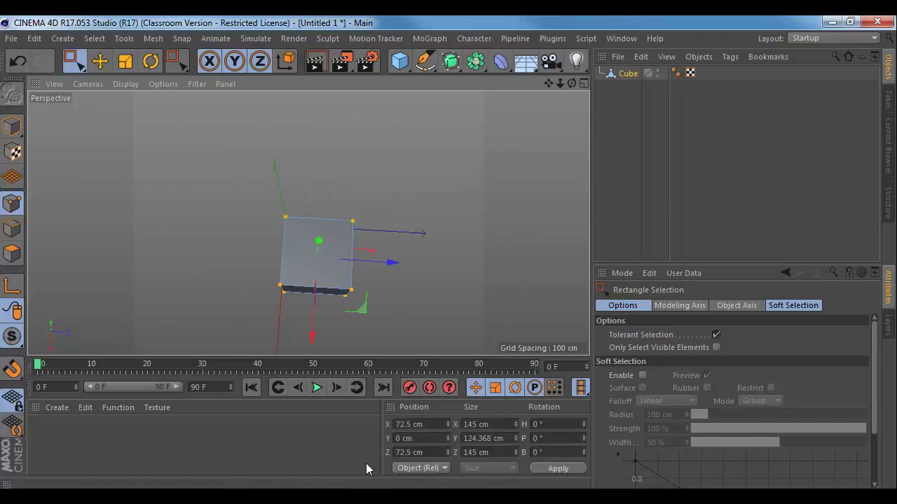
pyautogui.keyDown('alt'); pyautogui.moveTo(327, 224); pyautogui.dragTo(308, 203); pyautogui.keyUp('alt')
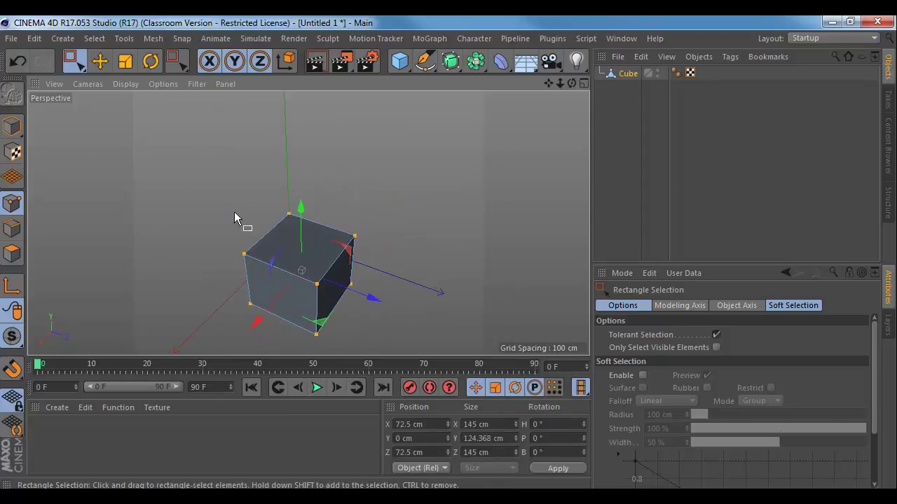
pyautogui.click(11, 127)
pyautogui.keyDown('alt'); pyautogui.moveTo(194, 216); pyautogui.dragTo(236, 181); pyautogui.keyUp('alt')
pyautogui.keyDown('alt'); pyautogui.moveTo(236, 181); pyautogui.dragTo(304, 207, button='right'); pyautogui.keyUp('alt')
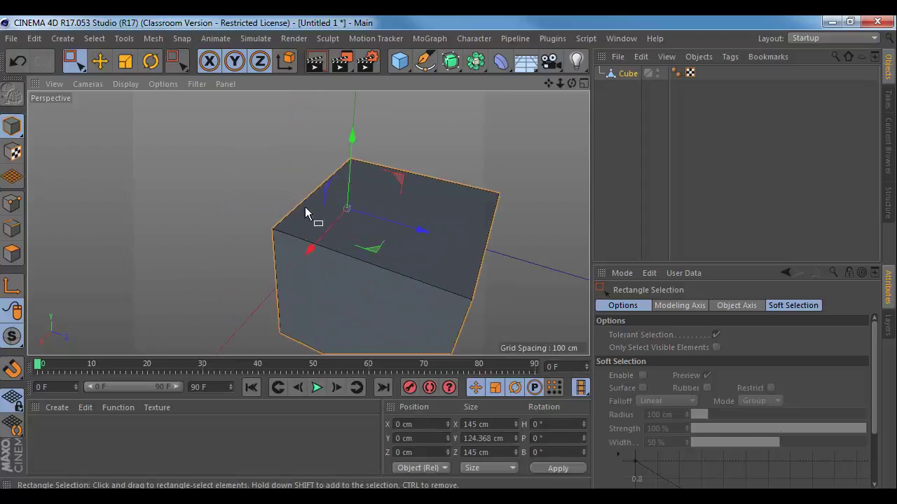
pyautogui.keyDown('alt'); pyautogui.moveTo(305, 207); pyautogui.dragTo(293, 180); pyautogui.keyUp('alt')
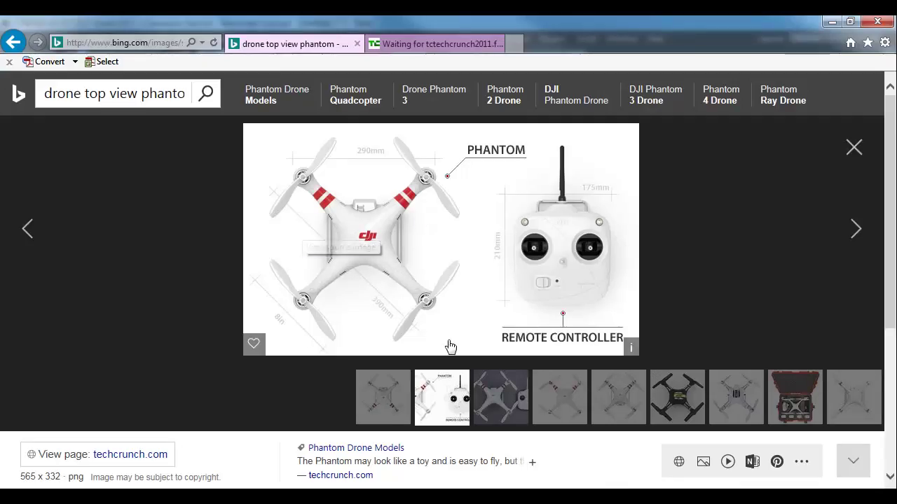
# - Switch to the browser, search Bing for "phantom dji side view" and open the first image result
pyautogui.click(501, 397)
pyautogui.click(106, 90)
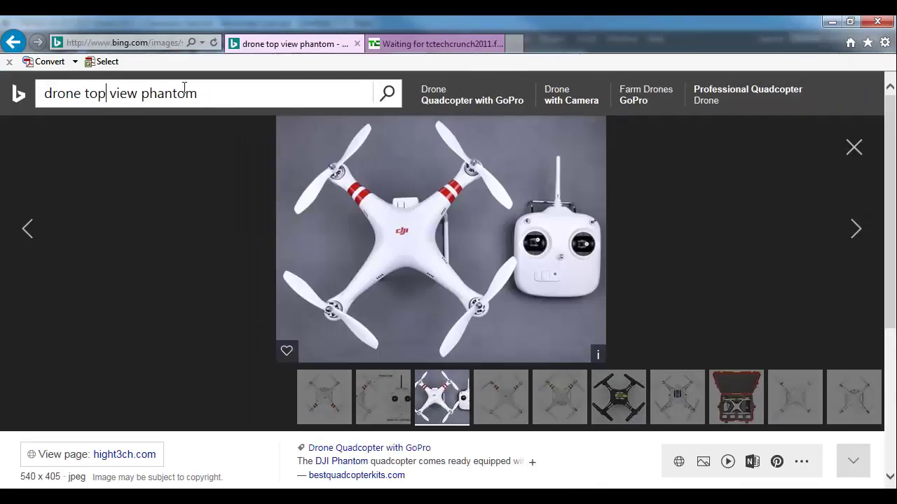
pyautogui.click(434, 43)
pyautogui.click(140, 45)
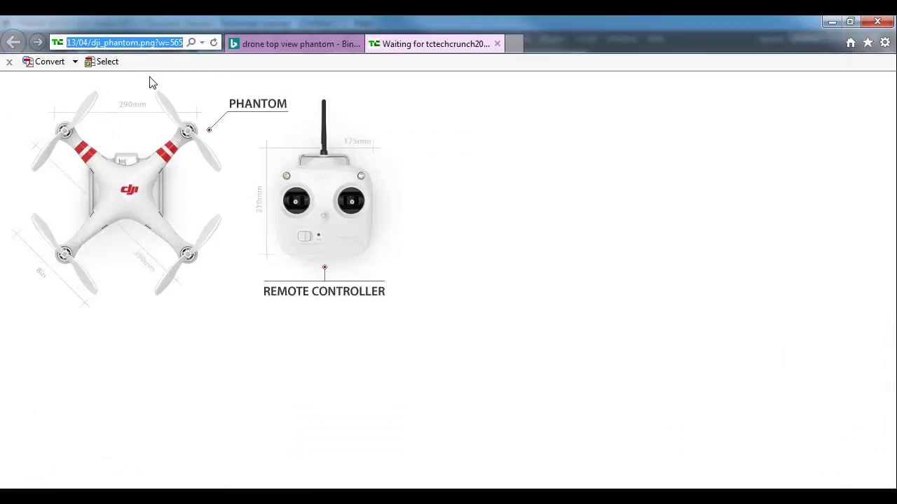
pyautogui.write('phantom')
pyautogui.press('BackSpace')
pyautogui.press('BackSpace')
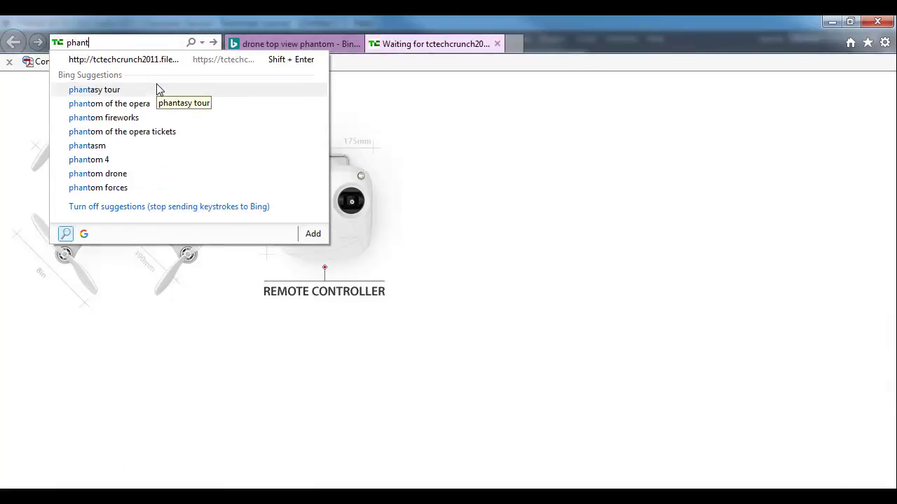
pyautogui.write('om dji side vi')
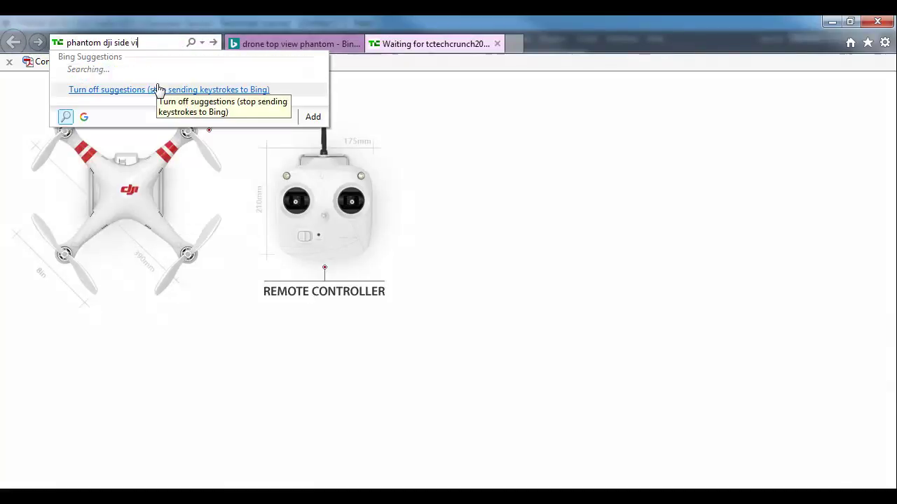
pyautogui.write('ew')
pyautogui.press('Return')
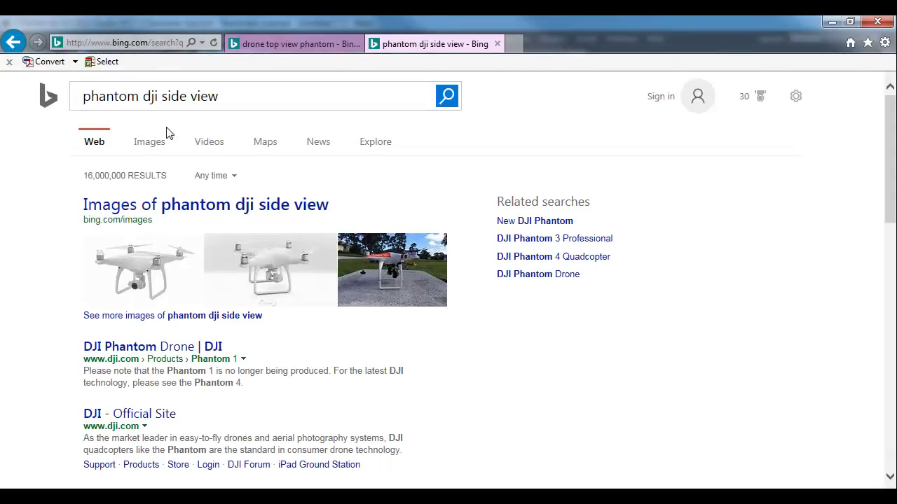
pyautogui.click(164, 142)
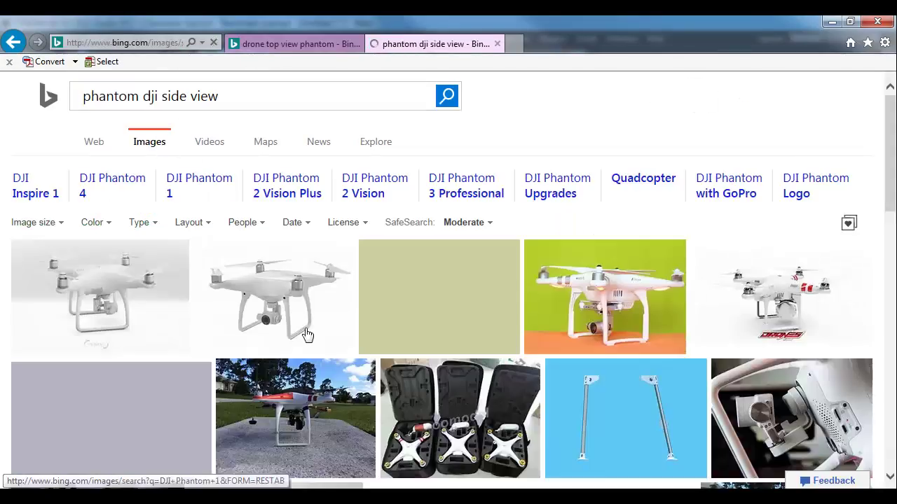
pyautogui.click(164, 306)
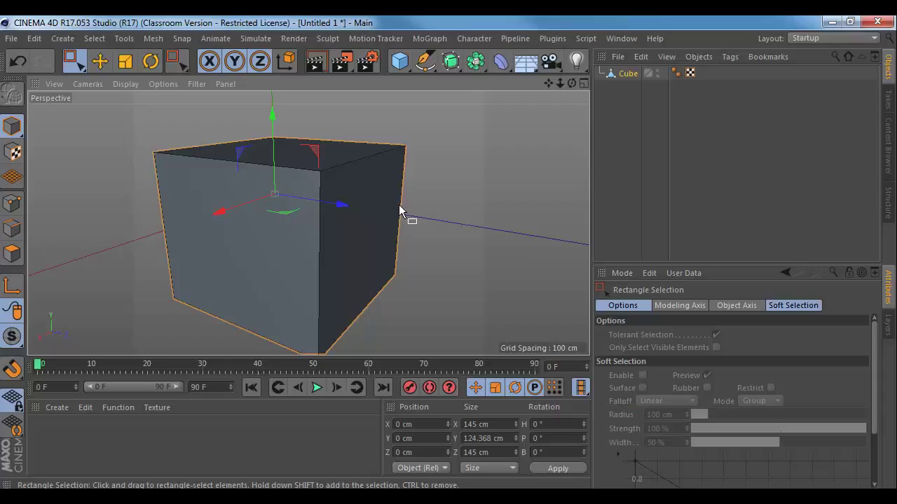
# - Back in CINEMA 4D, use the Knife in Loop mode on edges to cut horizontal loops near the quarter's upper and lower edges
pyautogui.keyDown('alt'); pyautogui.moveTo(398, 206); pyautogui.dragTo(336, 228, button='right'); pyautogui.keyUp('alt')
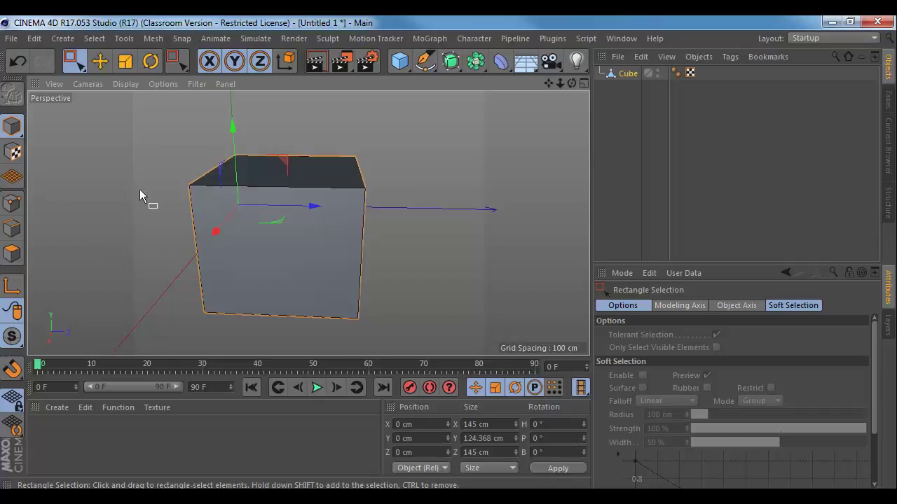
pyautogui.press('k')
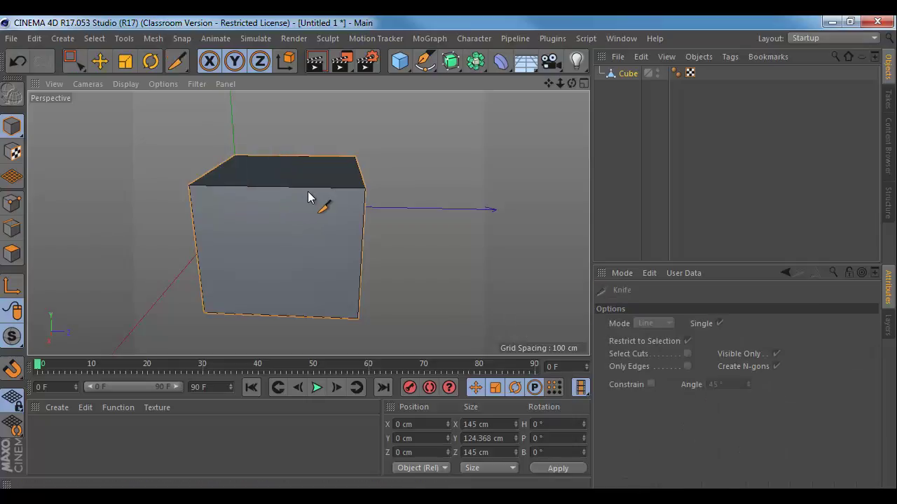
pyautogui.click(6, 232)
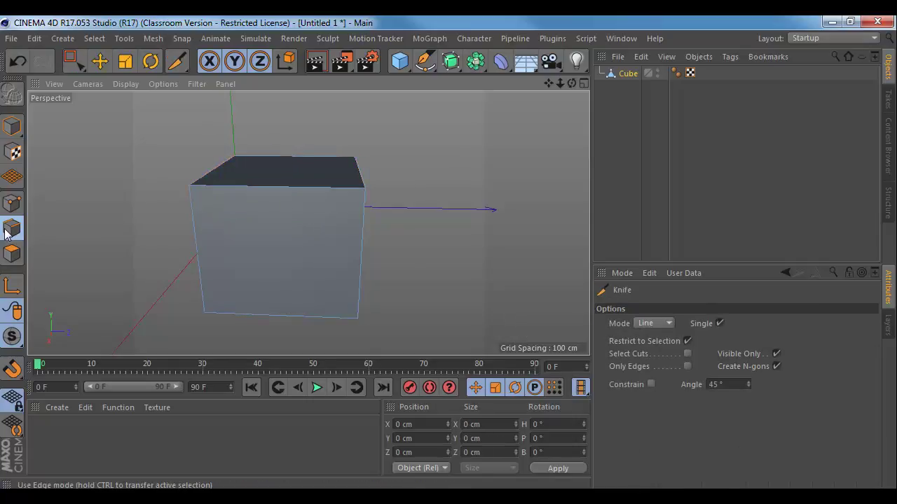
pyautogui.click(656, 323)
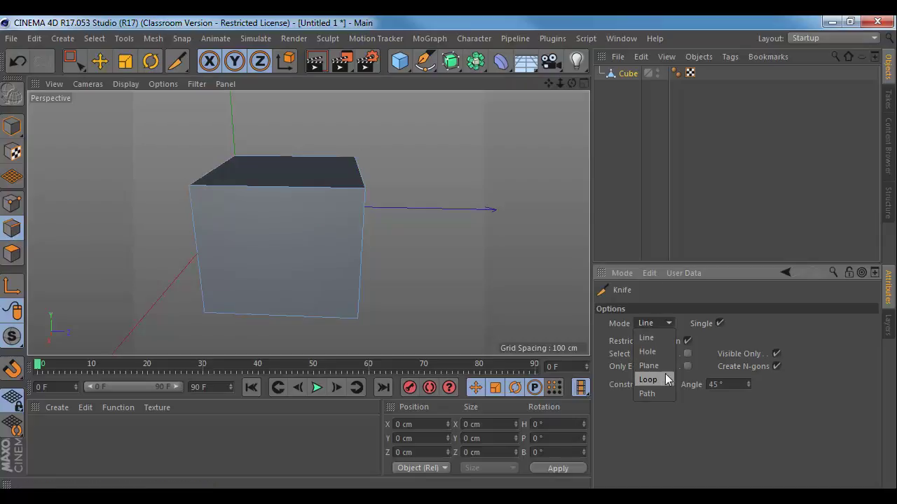
pyautogui.click(653, 379)
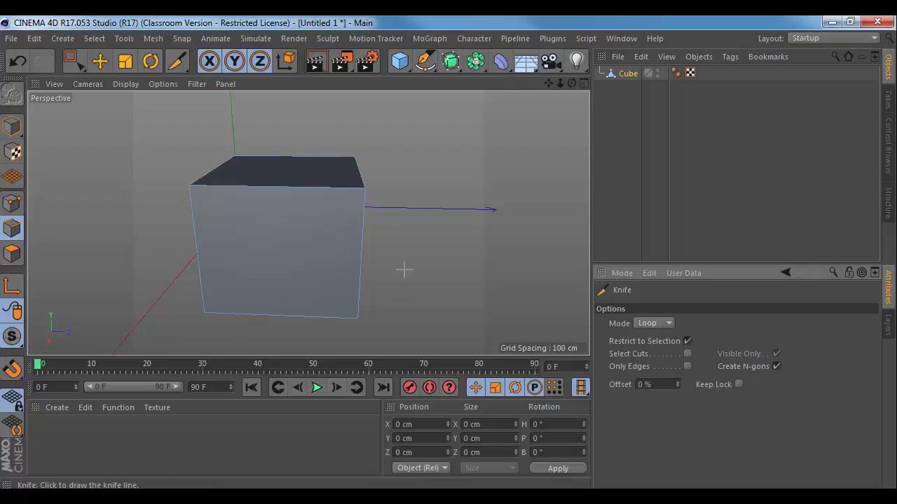
pyautogui.keyDown('alt'); pyautogui.moveTo(404, 266); pyautogui.dragTo(308, 223); pyautogui.keyUp('alt')
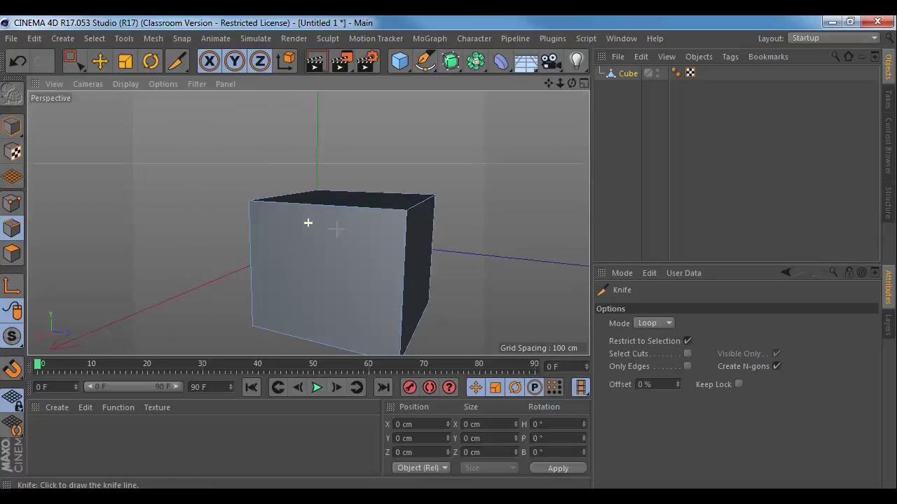
pyautogui.click(250, 230)
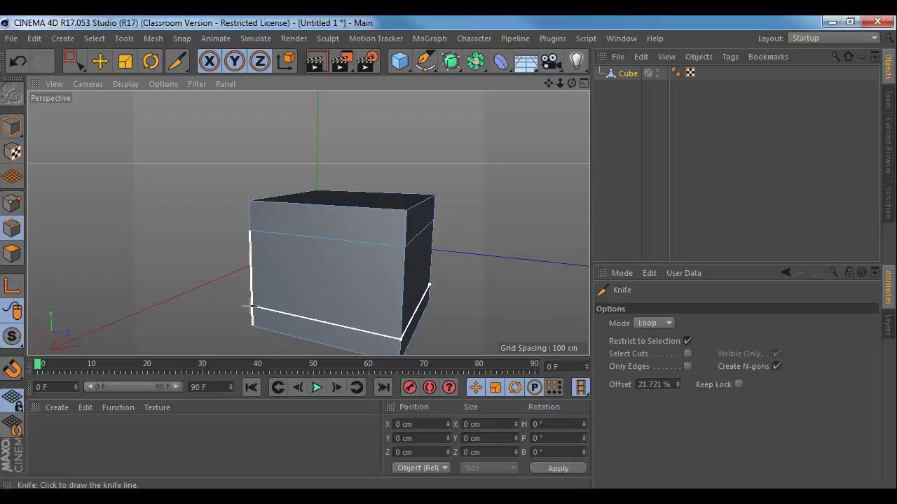
pyautogui.keyDown('alt'); pyautogui.moveTo(248, 304); pyautogui.dragTo(195, 222); pyautogui.keyUp('alt')
pyautogui.hotkey('alt', 'Tab')
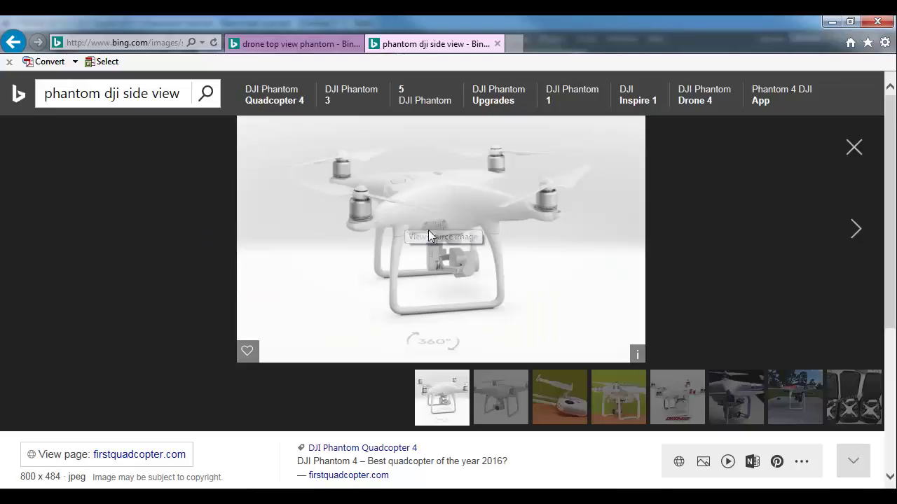
pyautogui.hotkey('alt', 'Tab')
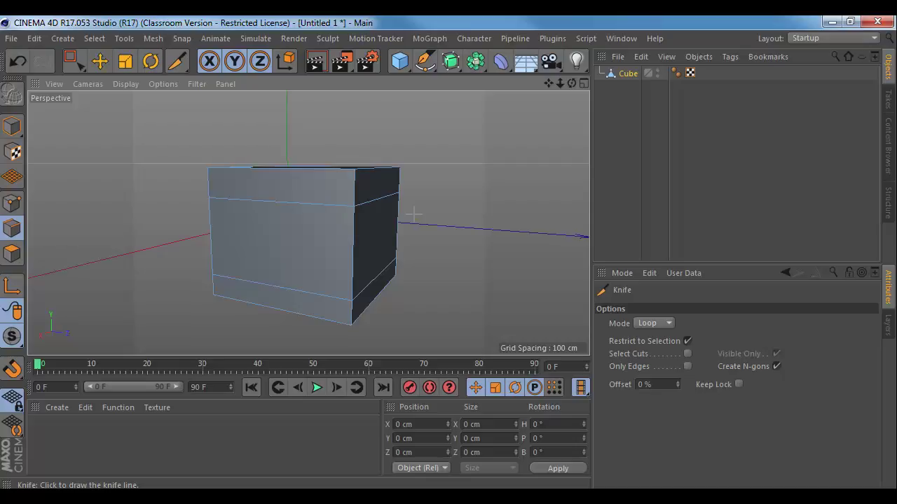
# - Try to add a vertical loop cut to the quarter's side faces with the Knife in edge mode
pyautogui.click(227, 191)
pyautogui.keyDown('alt'); pyautogui.moveTo(260, 234); pyautogui.dragTo(440, 270); pyautogui.keyUp('alt')
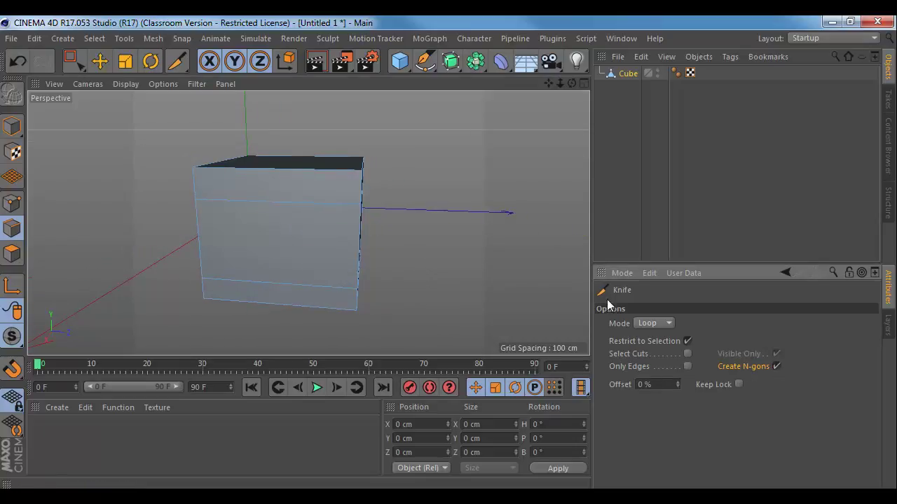
pyautogui.keyDown('alt'); pyautogui.moveTo(360, 159); pyautogui.dragTo(323, 168); pyautogui.keyUp('alt')
pyautogui.click(19, 206)
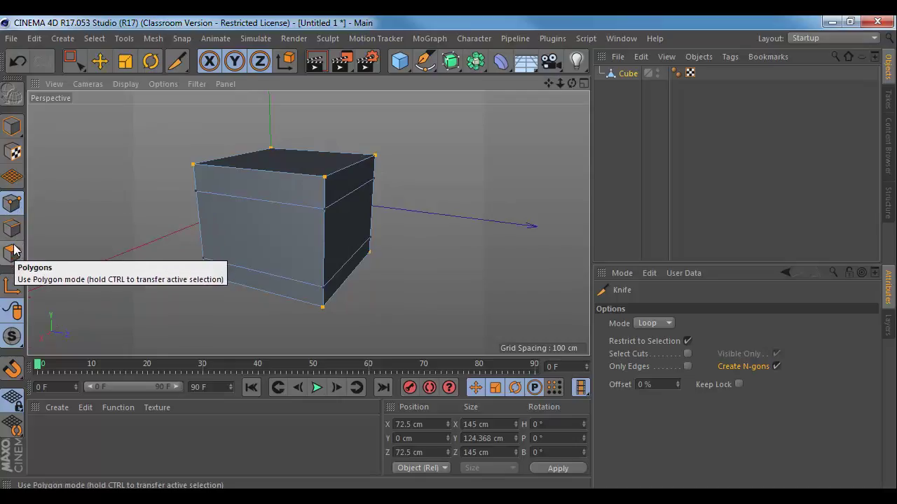
pyautogui.click(12, 228)
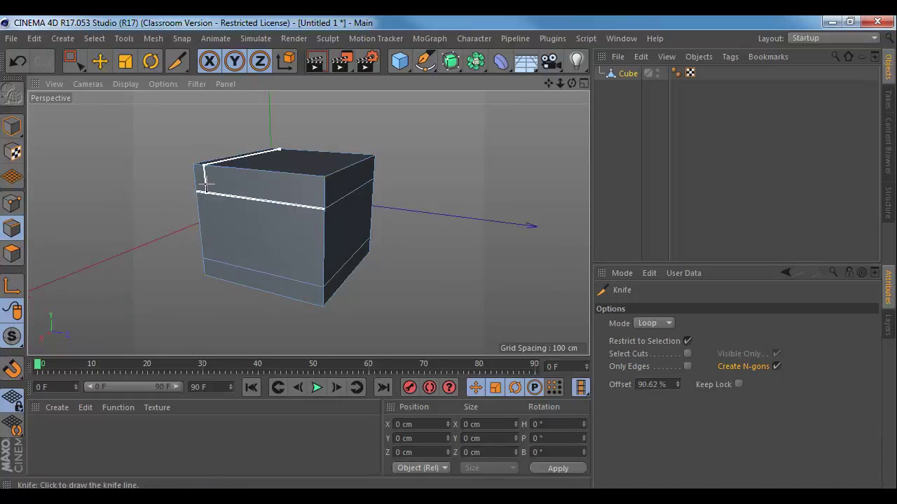
pyautogui.click(206, 185)
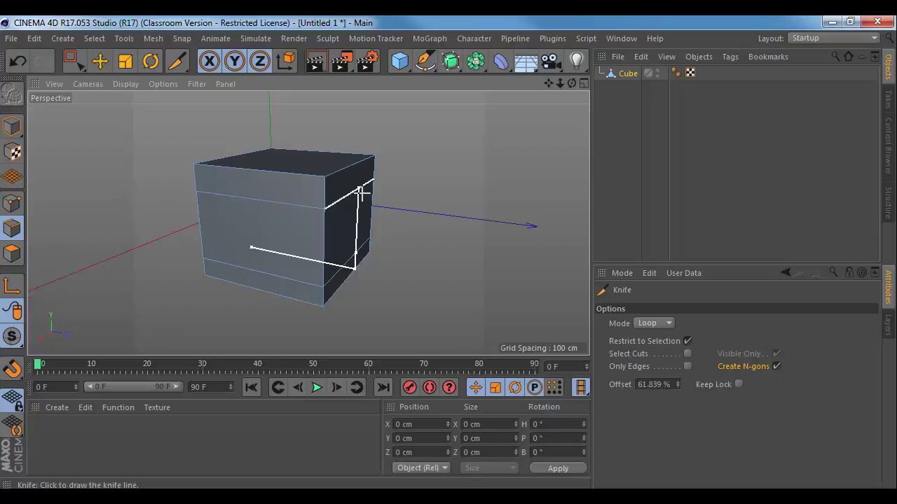
pyautogui.keyDown('alt'); pyautogui.moveTo(378, 210); pyautogui.dragTo(329, 227); pyautogui.keyUp('alt')
pyautogui.keyDown('alt'); pyautogui.moveTo(444, 232); pyautogui.dragTo(385, 223); pyautogui.keyUp('alt')
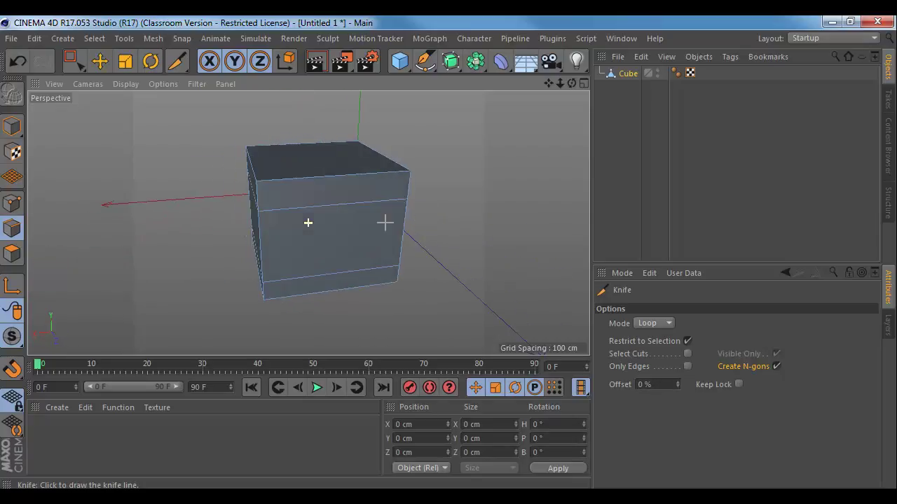
# - Show all four views, set the Knife to Line mode and cut vertically near the quarter's positive Z face in the Right view
pyautogui.middleClick(353, 209)
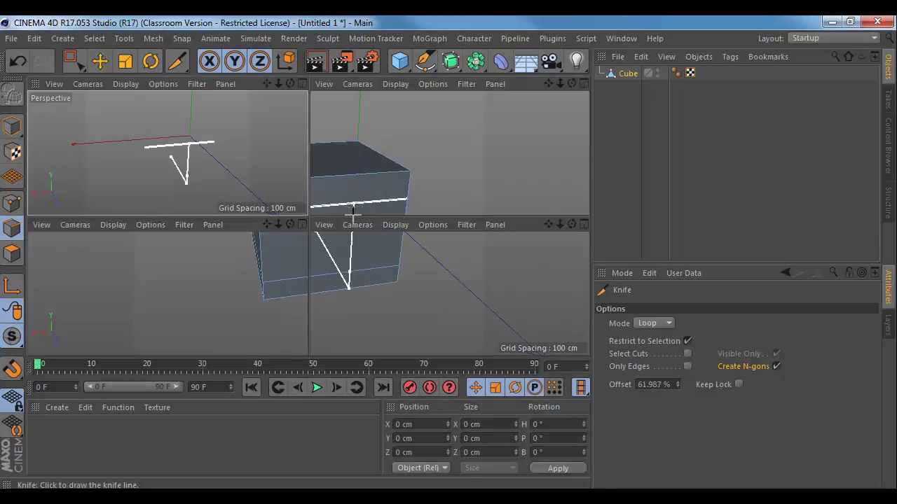
pyautogui.keyDown('alt'); pyautogui.moveTo(223, 278); pyautogui.dragTo(303, 290, button='right'); pyautogui.keyUp('alt')
pyautogui.keyDown('alt'); pyautogui.moveTo(183, 291); pyautogui.dragTo(228, 264, button='middle'); pyautogui.keyUp('alt')
pyautogui.click(658, 323)
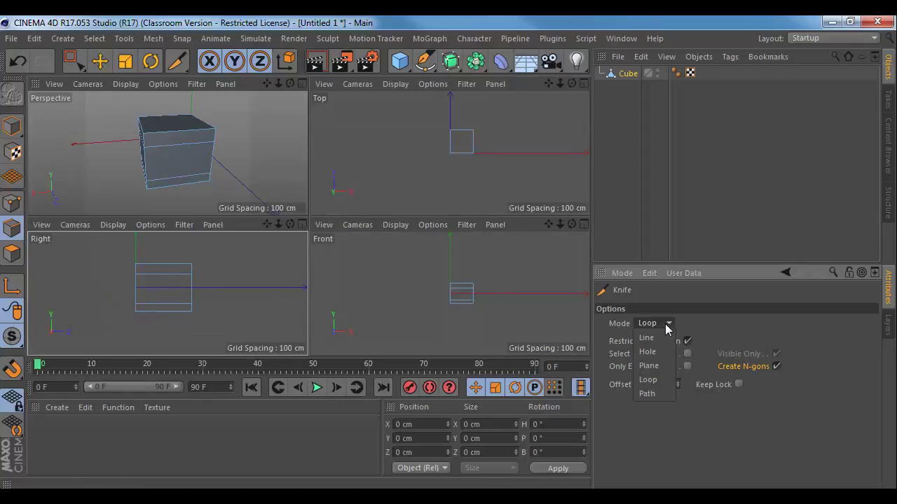
pyautogui.click(655, 335)
pyautogui.moveTo(182, 248); pyautogui.dragTo(191, 310)
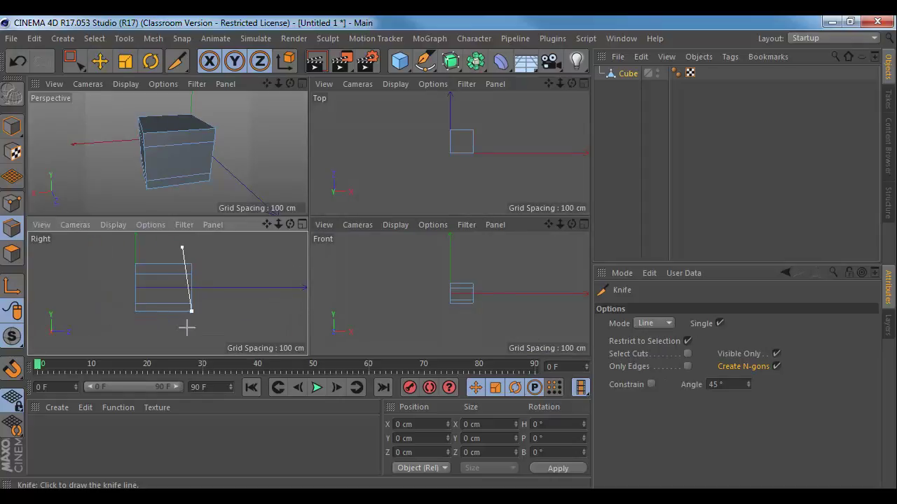
pyautogui.moveTo(183, 343); pyautogui.dragTo(183, 343)
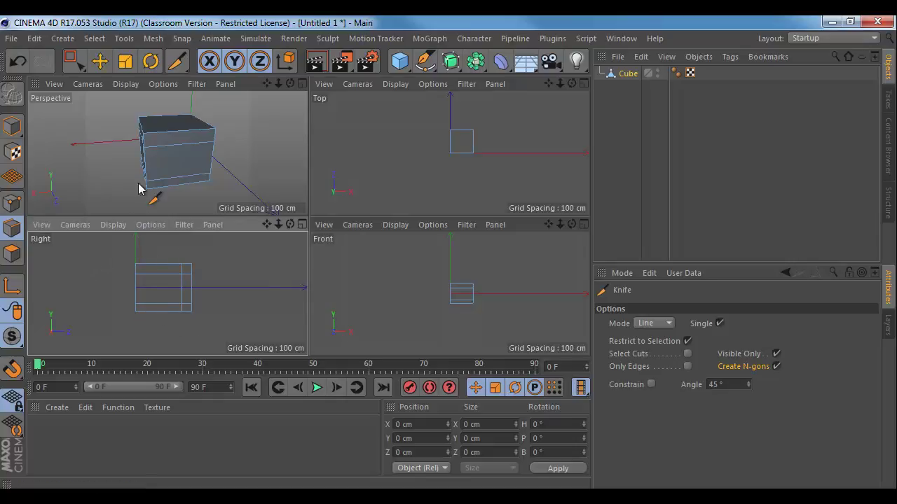
# - Undo the vertical cut and make a new vertical line cut close to the quarter's Y axis side in the Right view
pyautogui.keyDown('alt'); pyautogui.moveTo(138, 182); pyautogui.dragTo(234, 200); pyautogui.keyUp('alt')
pyautogui.click(144, 255)
pyautogui.hotkey('ctrl', 'z')
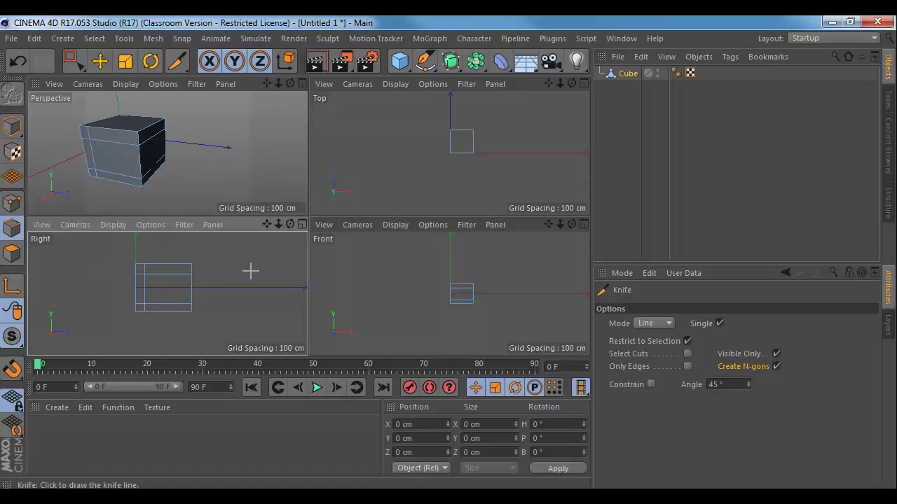
# - Make a vertical Knife line cut close to the quarter's Y axis side in the Front view, and enlarge the Perspective view
pyautogui.keyDown('alt'); pyautogui.moveTo(429, 283); pyautogui.dragTo(516, 306, button='right'); pyautogui.keyUp('alt')
pyautogui.keyDown('alt'); pyautogui.moveTo(516, 306); pyautogui.dragTo(433, 276, button='middle'); pyautogui.keyUp('alt')
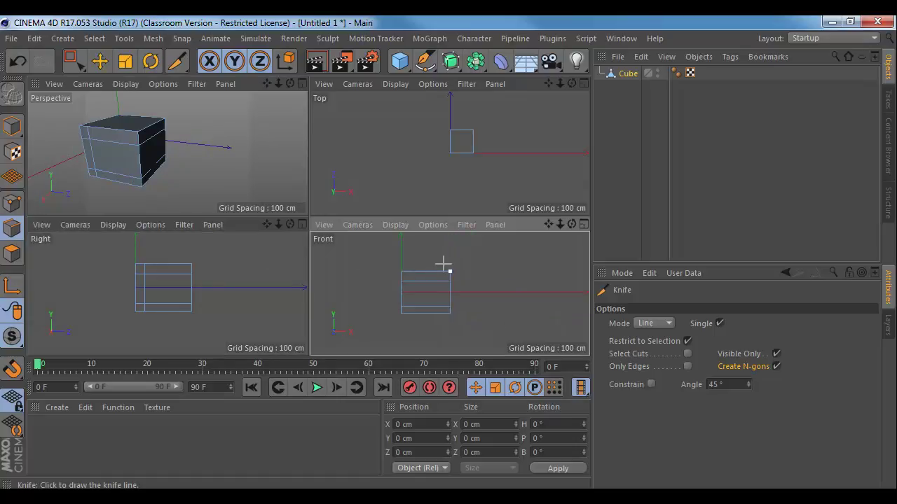
pyautogui.click(411, 329)
pyautogui.keyDown('alt'); pyautogui.moveTo(166, 152); pyautogui.dragTo(156, 130); pyautogui.keyUp('alt')
pyautogui.middleClick(175, 133)
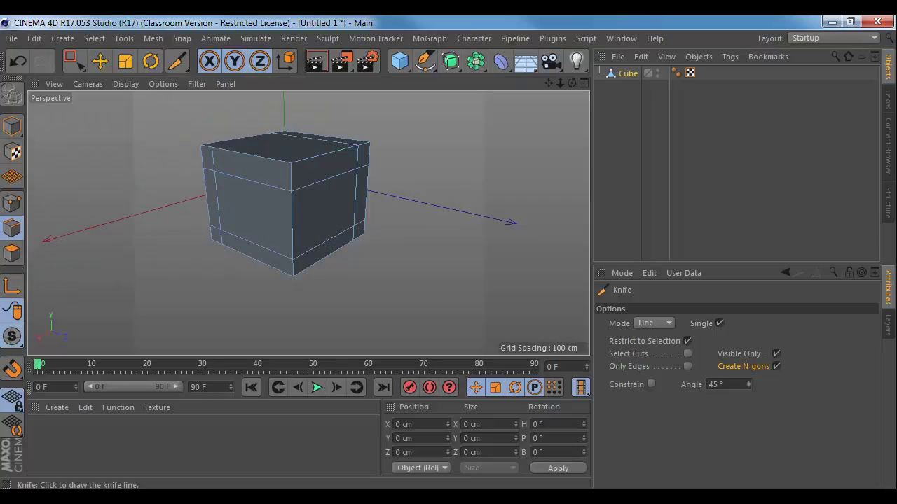
pyautogui.keyDown('alt'); pyautogui.moveTo(328, 186); pyautogui.dragTo(70, 180); pyautogui.keyUp('alt')
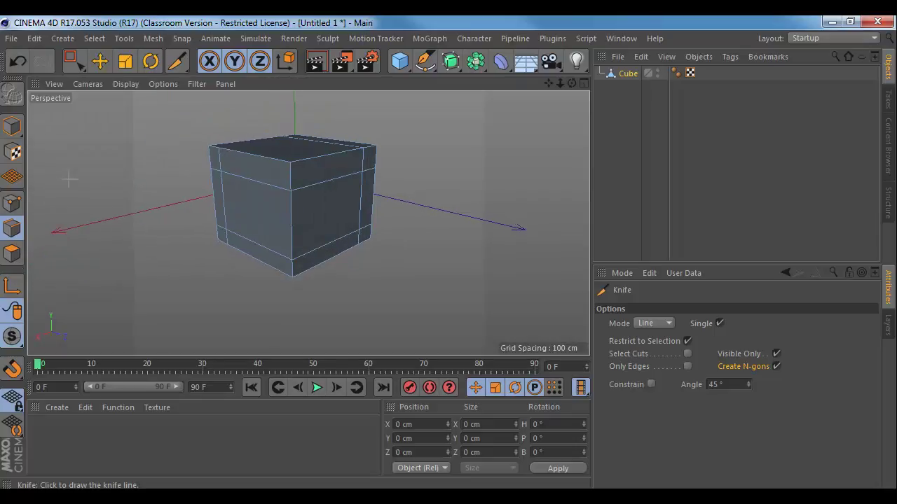
# - Select the two large centre polygons on the quarter's adjoining outer side faces
pyautogui.click(12, 254)
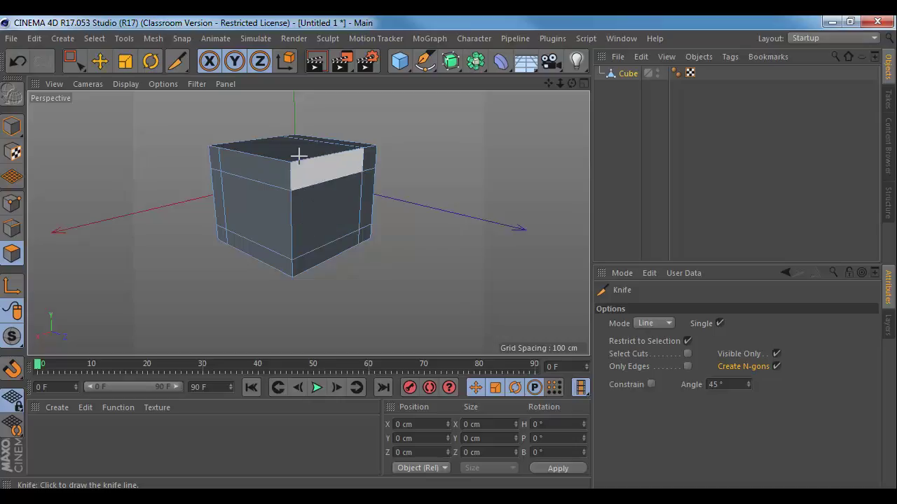
pyautogui.click(100, 61)
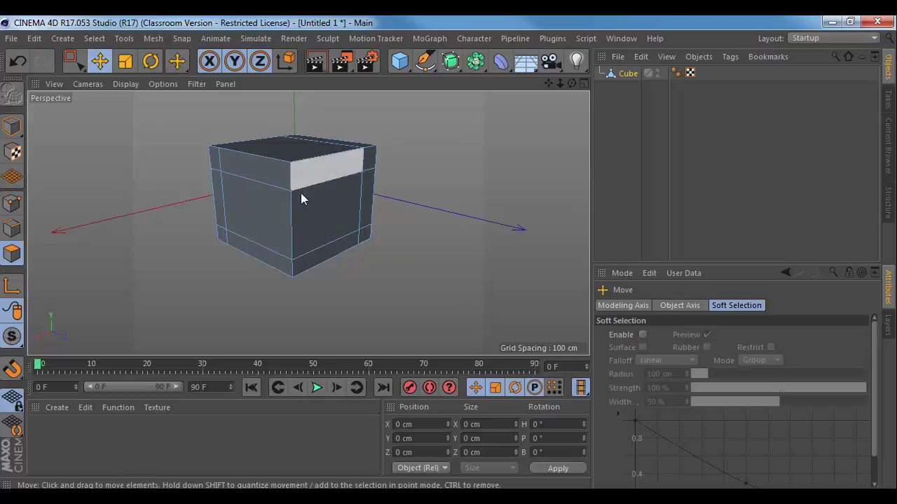
pyautogui.click(303, 200)
pyautogui.keyDown('shift'); pyautogui.click(265, 207); pyautogui.keyUp('shift')
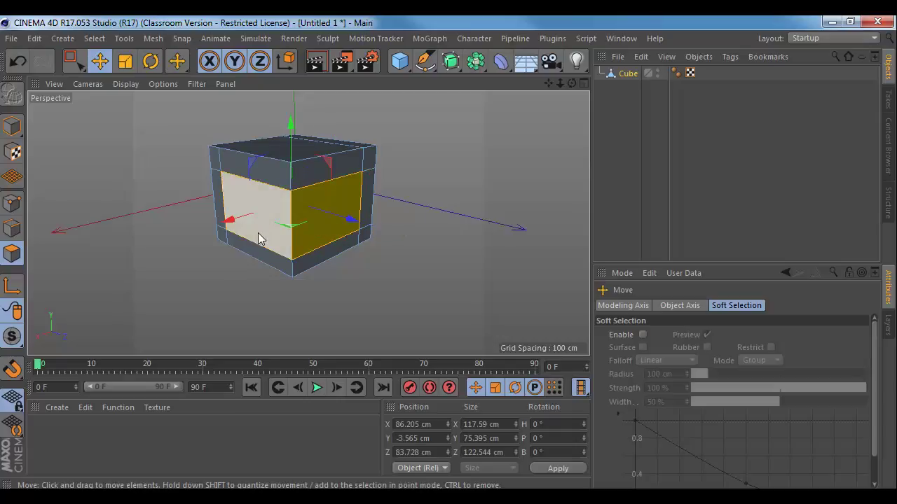
# - Try to extrude the two selected side polygons outward by 88.3 cm and toggle Preserve Groups
pyautogui.press('d')
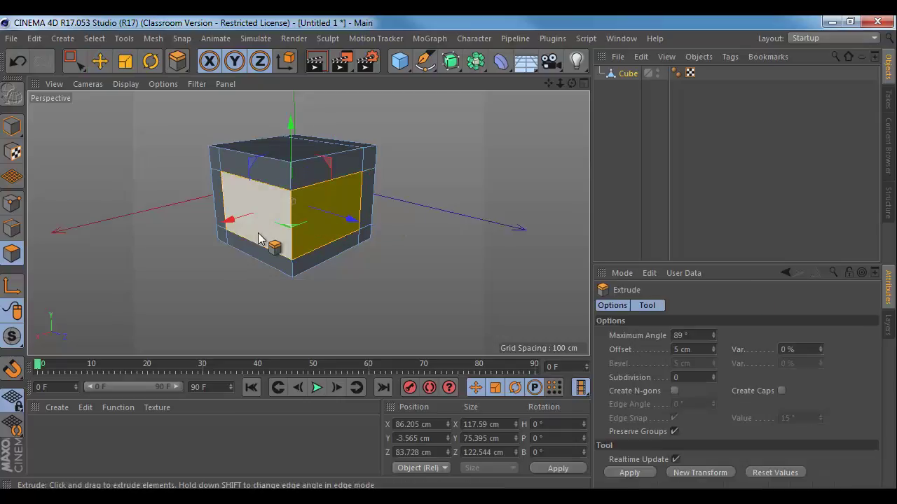
pyautogui.moveTo(258, 239); pyautogui.dragTo(433, 262)
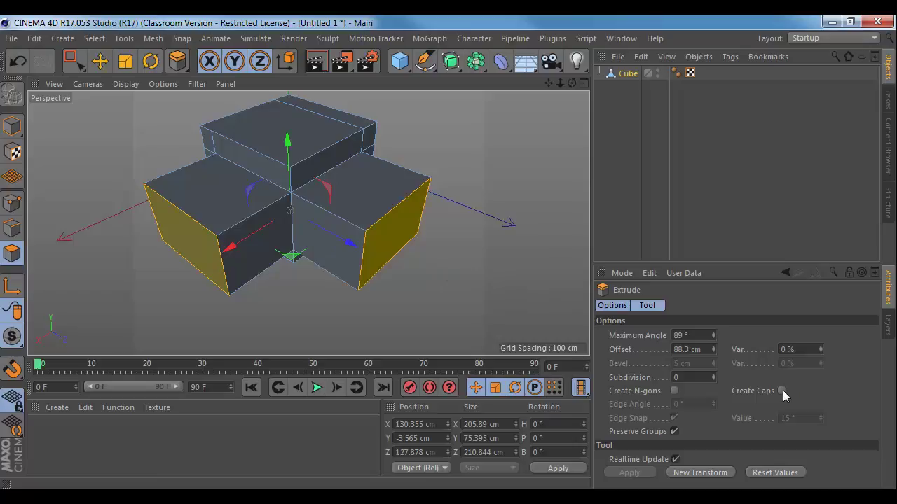
pyautogui.click(672, 431)
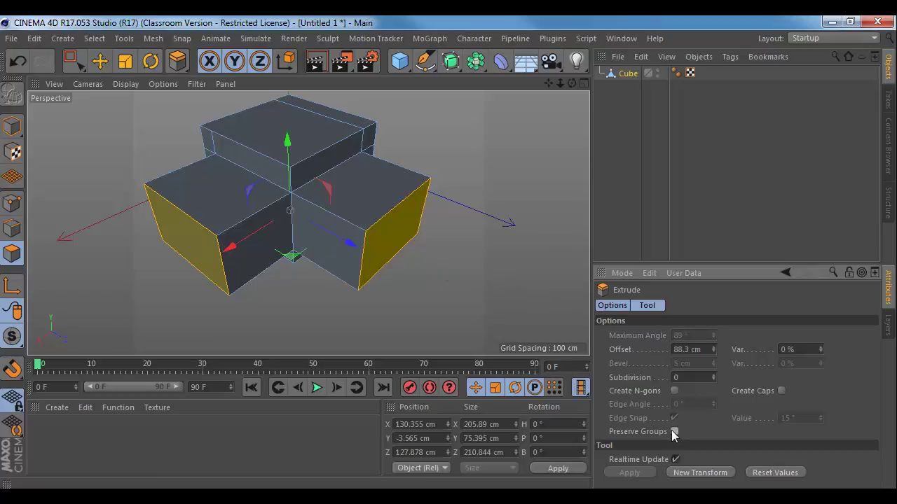
pyautogui.click(673, 433)
pyautogui.keyDown('alt'); pyautogui.moveTo(374, 268); pyautogui.dragTo(384, 272); pyautogui.keyUp('alt')
pyautogui.hotkey('ctrl', 'z')
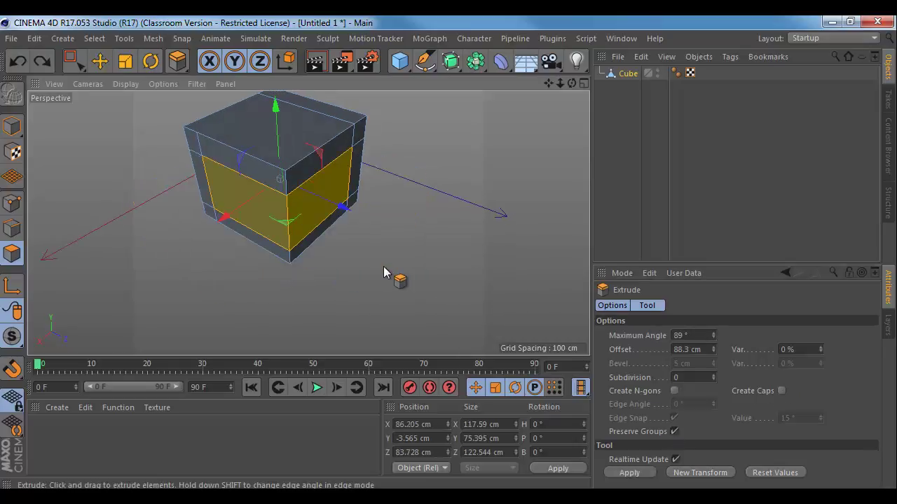
# - Select all points of the quarter body with Rectangle Selection and optimize the mesh
pyautogui.press('z')
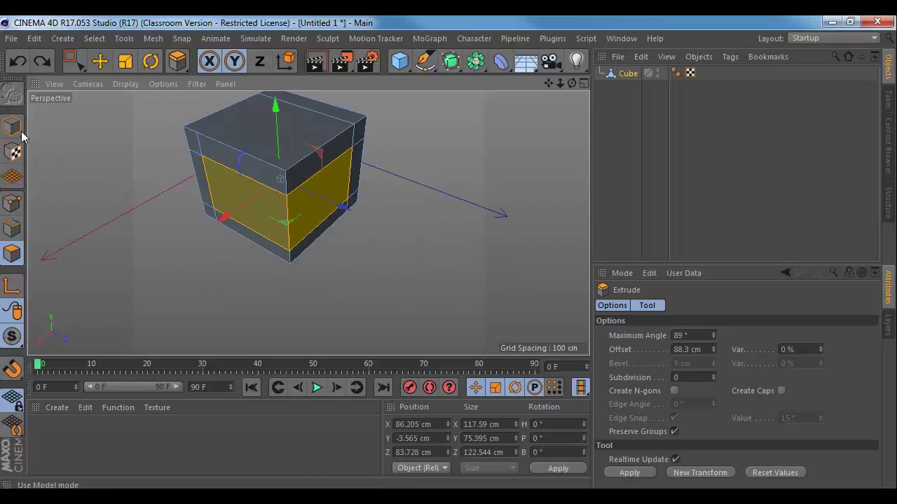
pyautogui.click(9, 207)
pyautogui.keyDown('alt'); pyautogui.moveTo(105, 169); pyautogui.dragTo(123, 204); pyautogui.keyUp('alt')
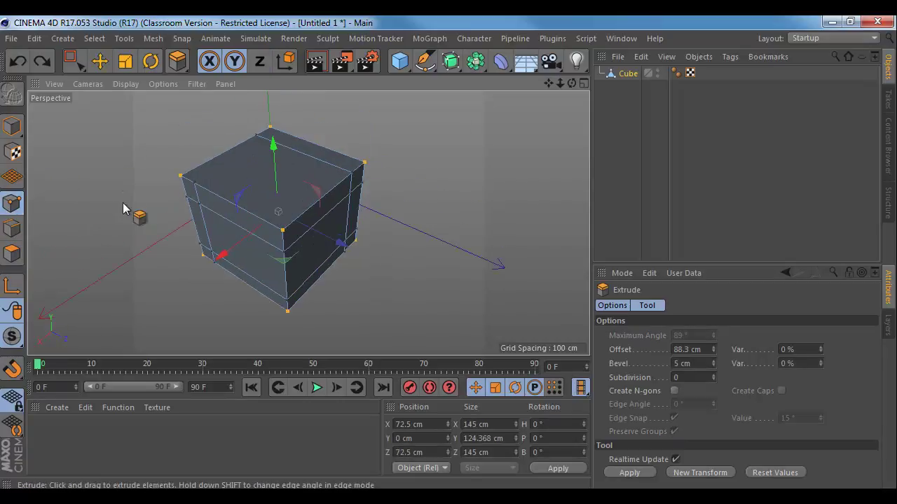
pyautogui.press('0')
pyautogui.moveTo(130, 103); pyautogui.dragTo(430, 367)
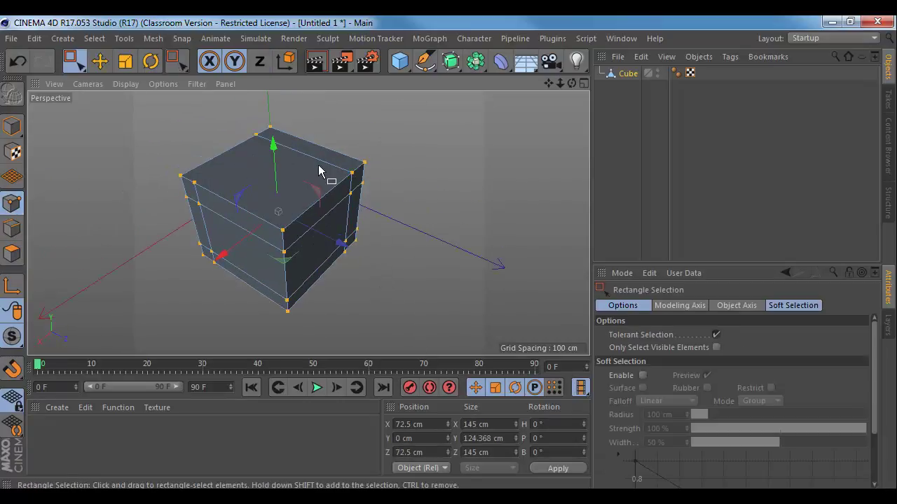
pyautogui.rightClick(329, 179)
pyautogui.click(367, 468)
pyautogui.keyDown('alt'); pyautogui.moveTo(350, 280); pyautogui.dragTo(199, 198); pyautogui.keyUp('alt')
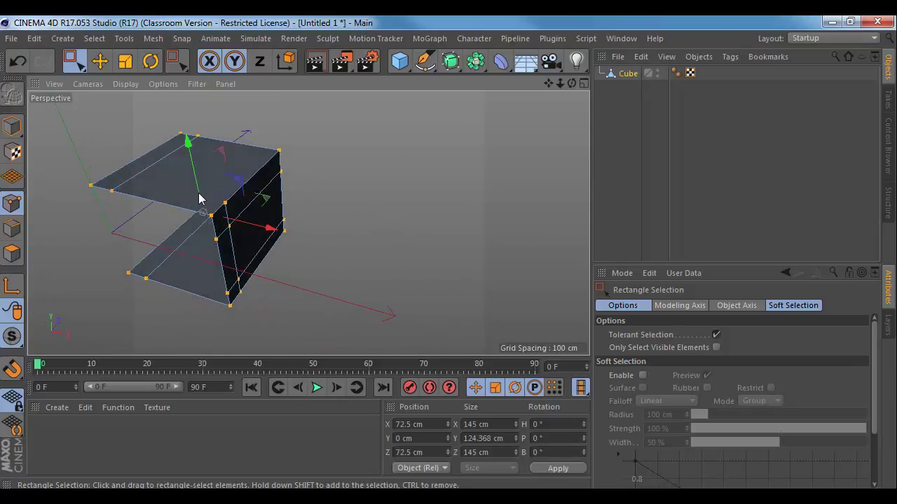
# - Set the Knife to Line mode and cut across the quarter's upper face, from the inner edge to the side face's vertical cut
pyautogui.press('k')
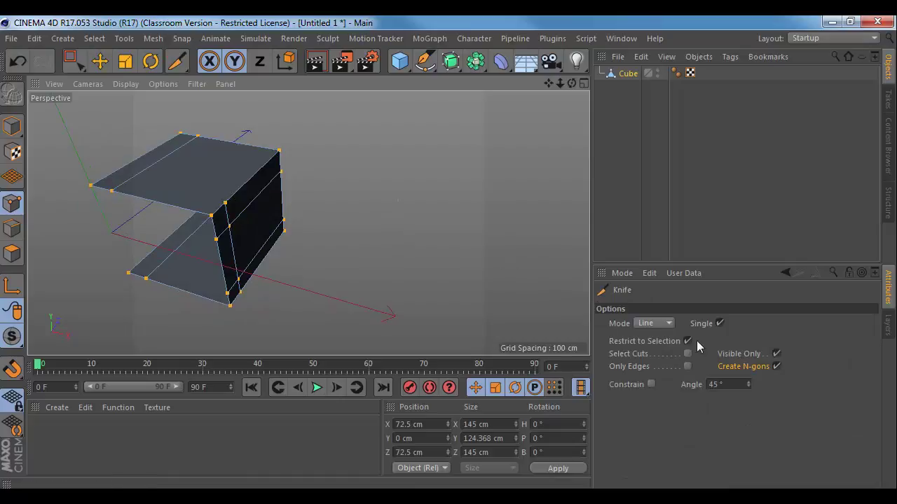
pyautogui.click(668, 324)
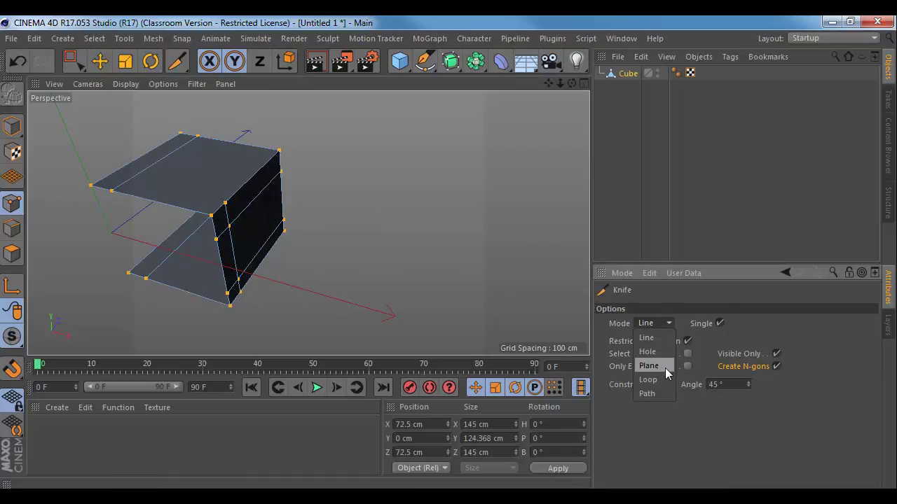
pyautogui.click(648, 366)
pyautogui.click(662, 325)
pyautogui.click(652, 337)
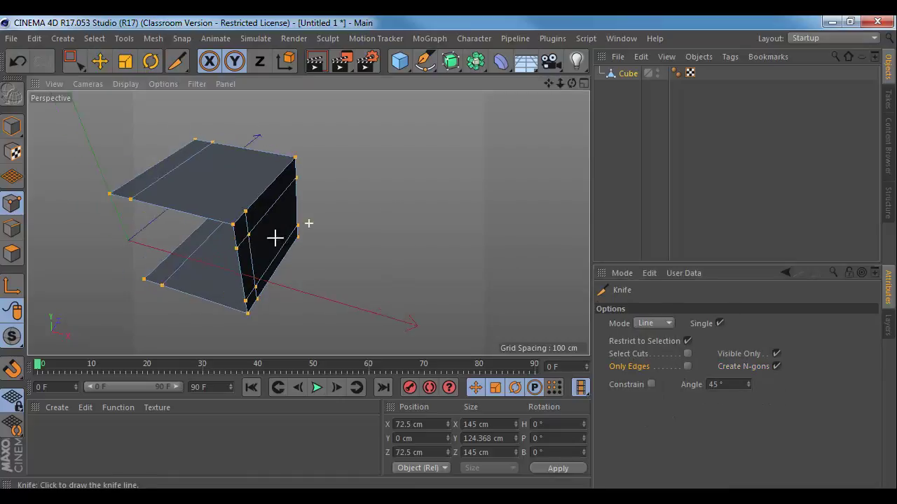
pyautogui.scroll(5, 295, 242)
pyautogui.scroll(-5, 209, 188)
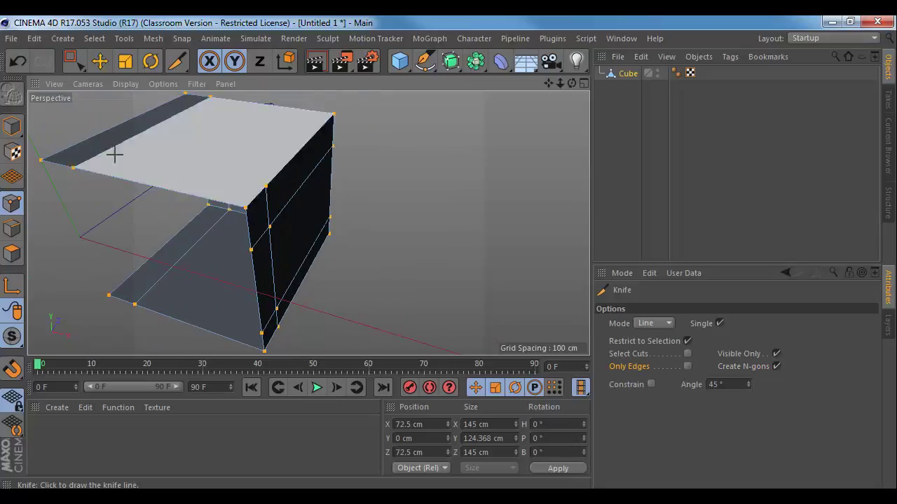
pyautogui.click(74, 146)
pyautogui.moveTo(105, 150); pyautogui.dragTo(105, 150)
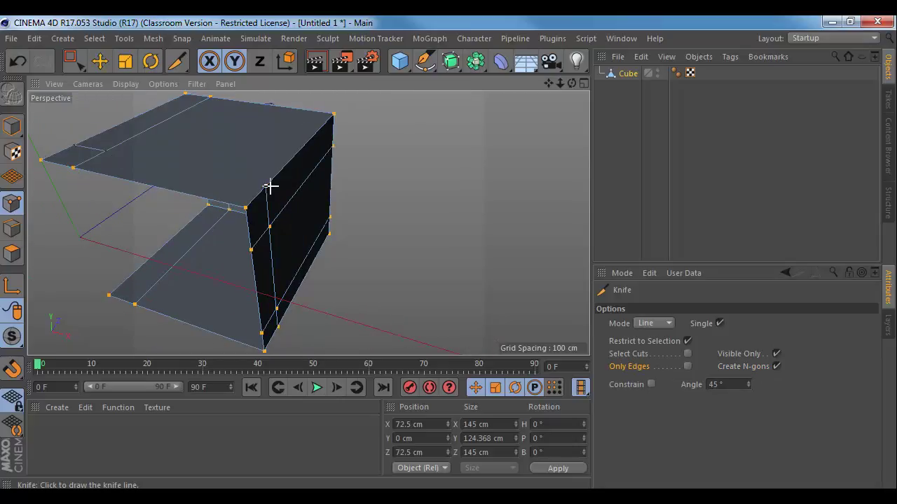
pyautogui.moveTo(266, 184); pyautogui.dragTo(109, 152)
pyautogui.press('Return')
# - Cut a matching Knife line in edge mode across the quarter's underside, from the side face's vertical cut to the opposite edge
pyautogui.keyDown('alt'); pyautogui.moveTo(416, 214); pyautogui.dragTo(194, 216); pyautogui.keyUp('alt')
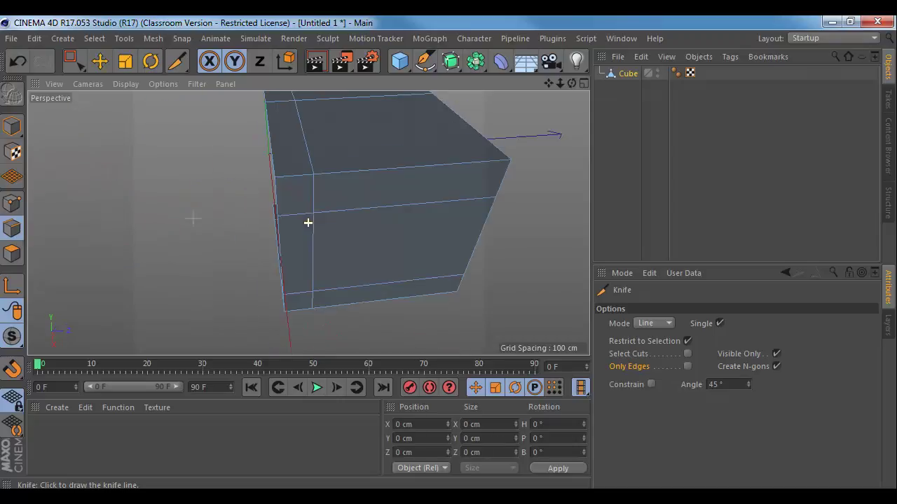
pyautogui.keyDown('alt'); pyautogui.moveTo(318, 210); pyautogui.dragTo(147, 248, button='middle'); pyautogui.keyUp('alt')
pyautogui.keyDown('alt'); pyautogui.moveTo(220, 252); pyautogui.dragTo(119, 238); pyautogui.keyUp('alt')
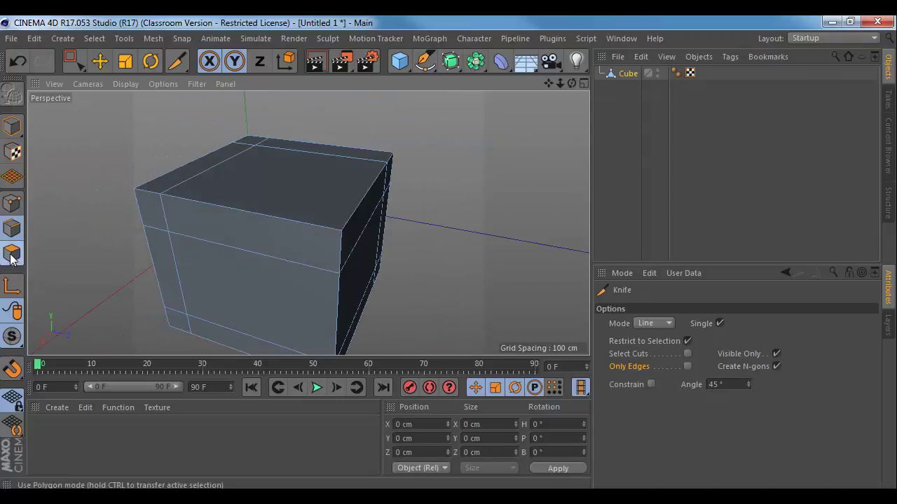
pyautogui.click(12, 253)
pyautogui.keyDown('alt'); pyautogui.moveTo(406, 291); pyautogui.dragTo(306, 164); pyautogui.keyUp('alt')
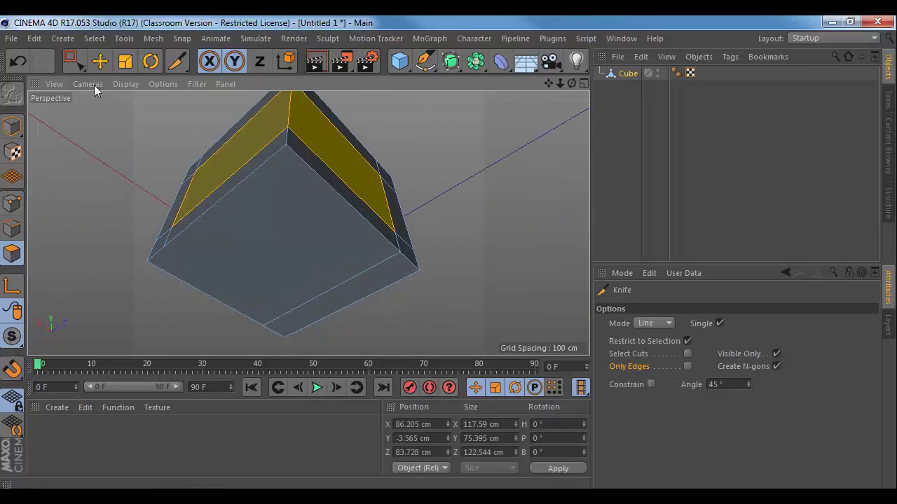
pyautogui.click(163, 248)
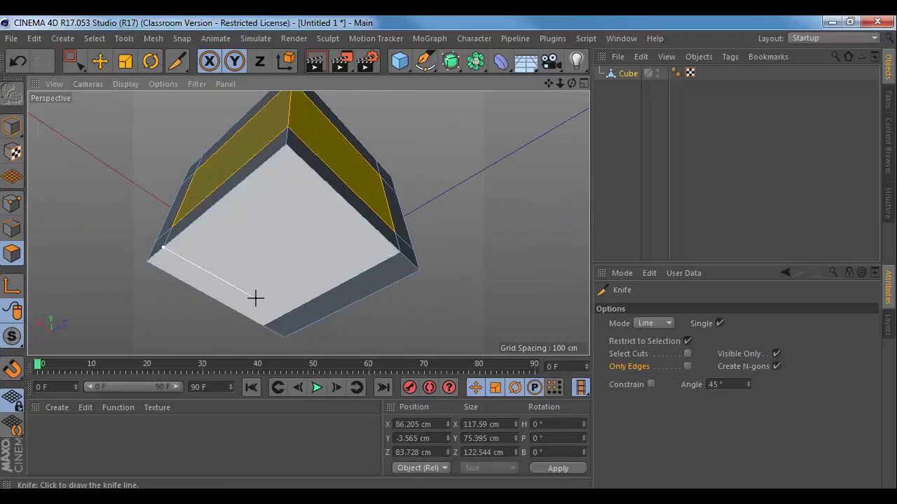
pyautogui.click(253, 309)
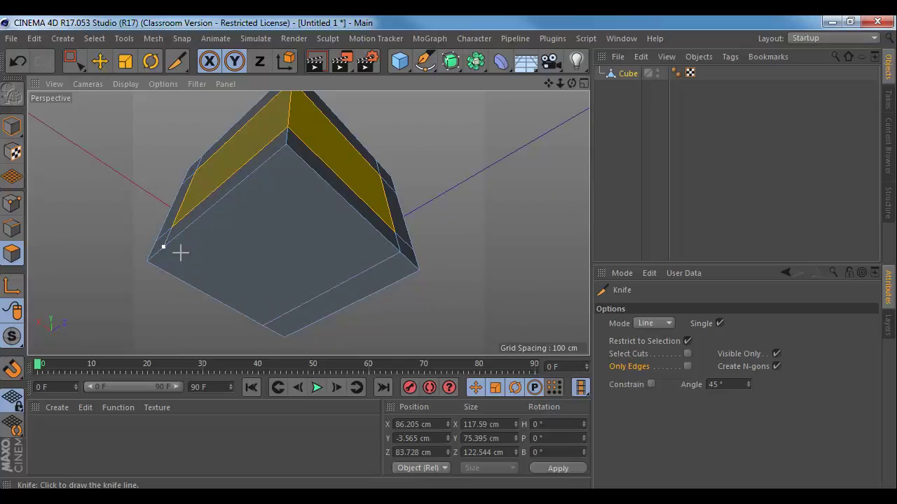
pyautogui.click(12, 227)
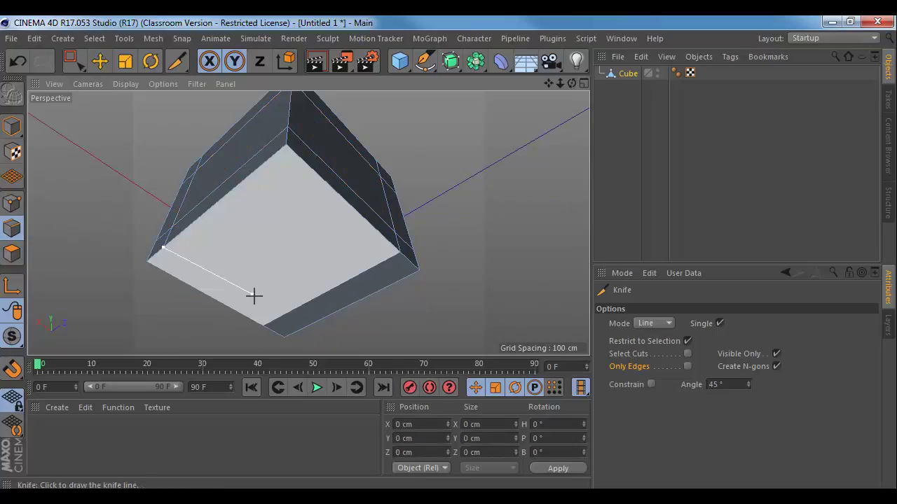
pyautogui.click(304, 327)
pyautogui.press('Return')
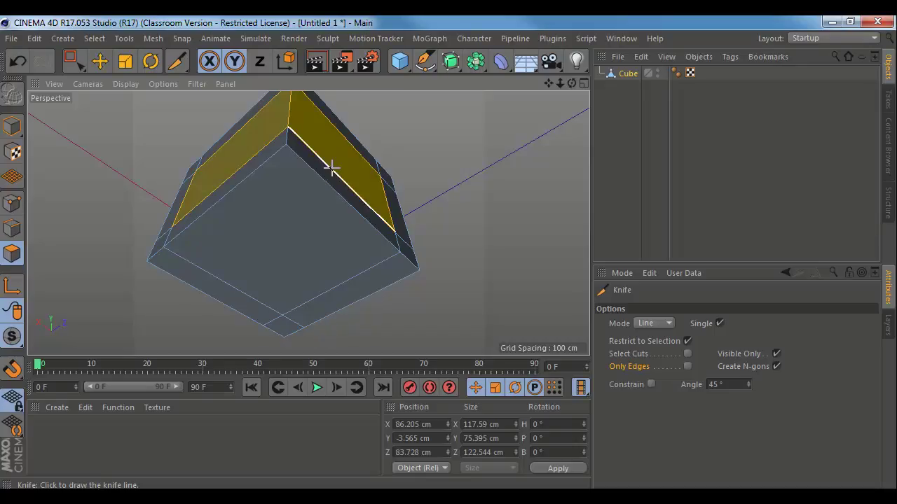
# - Try to extrude the two selected side polygons outward by 44.8 cm with Preserve Groups enabled
pyautogui.keyDown('alt'); pyautogui.moveTo(332, 166); pyautogui.dragTo(373, 275); pyautogui.keyUp('alt')
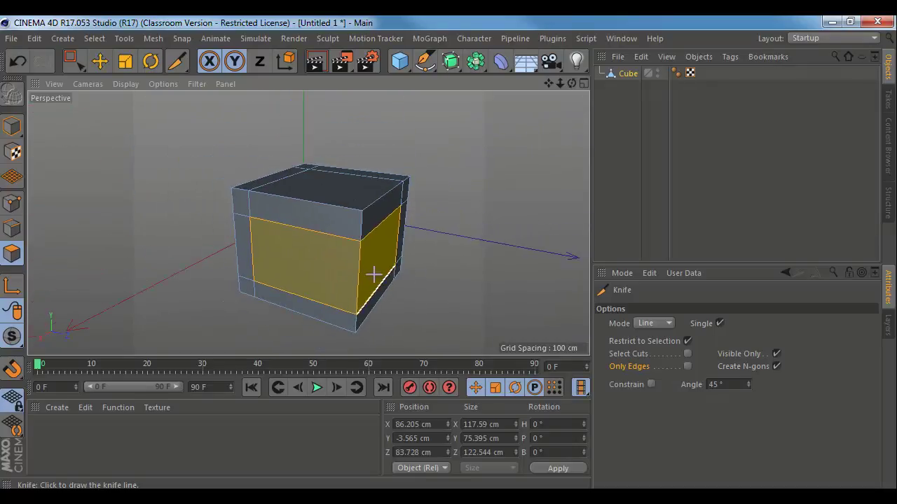
pyautogui.keyDown('alt'); pyautogui.moveTo(373, 275); pyautogui.dragTo(308, 260, button='middle'); pyautogui.keyUp('alt')
pyautogui.press('d')
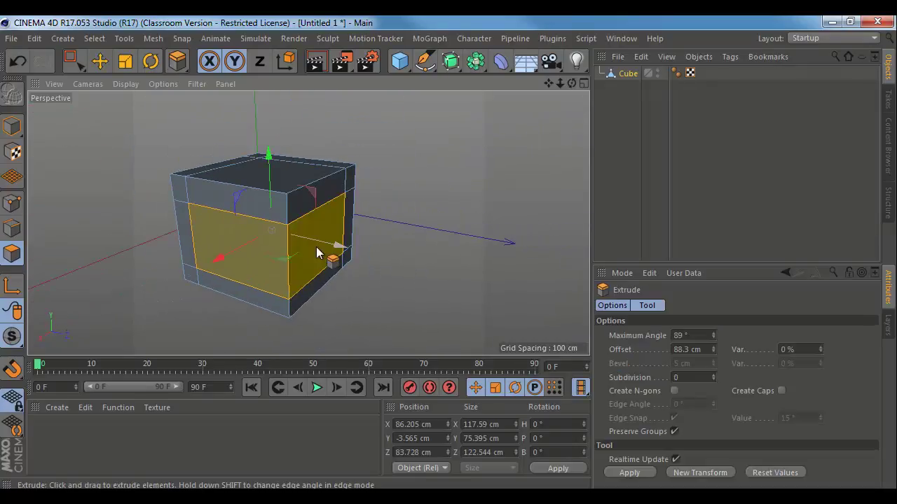
pyautogui.moveTo(317, 256); pyautogui.dragTo(328, 262)
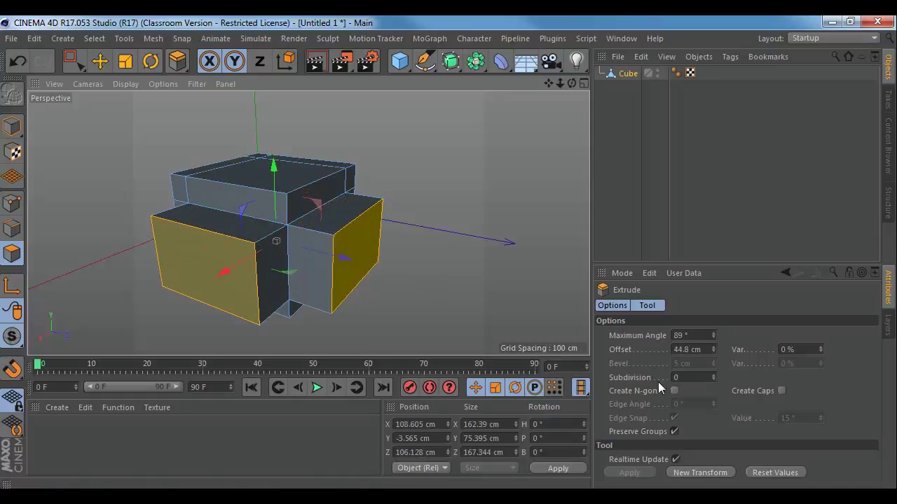
pyautogui.click(674, 391)
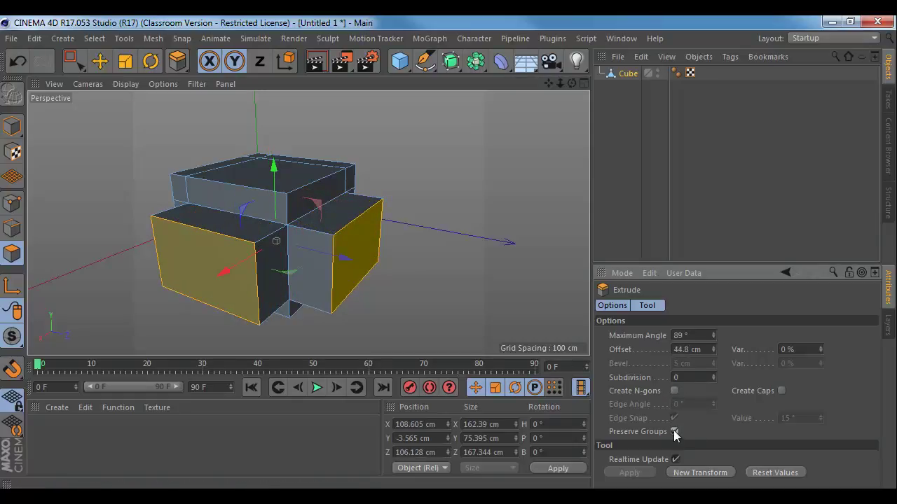
pyautogui.keyDown('alt'); pyautogui.moveTo(448, 245); pyautogui.dragTo(488, 297); pyautogui.keyUp('alt')
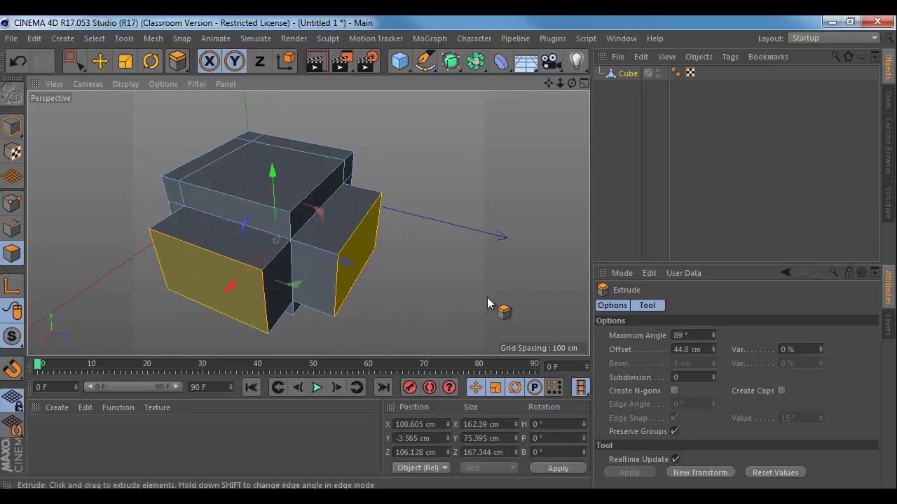
pyautogui.click(675, 459)
pyautogui.click(675, 459)
pyautogui.keyDown('alt'); pyautogui.moveTo(441, 258); pyautogui.dragTo(465, 267); pyautogui.keyUp('alt')
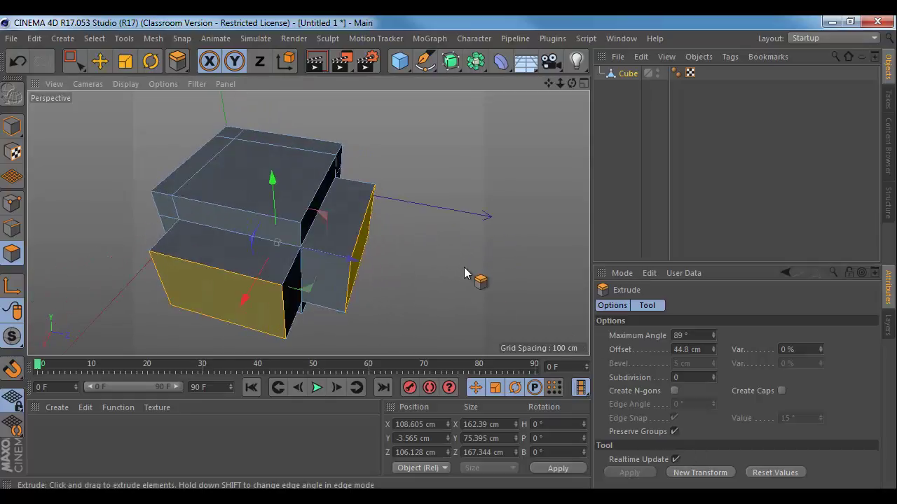
pyautogui.hotkey('ctrl', 'z')
# - Try moving the upper shared corner point between the two large side polygons in point mode, and undo the move
pyautogui.click(12, 203)
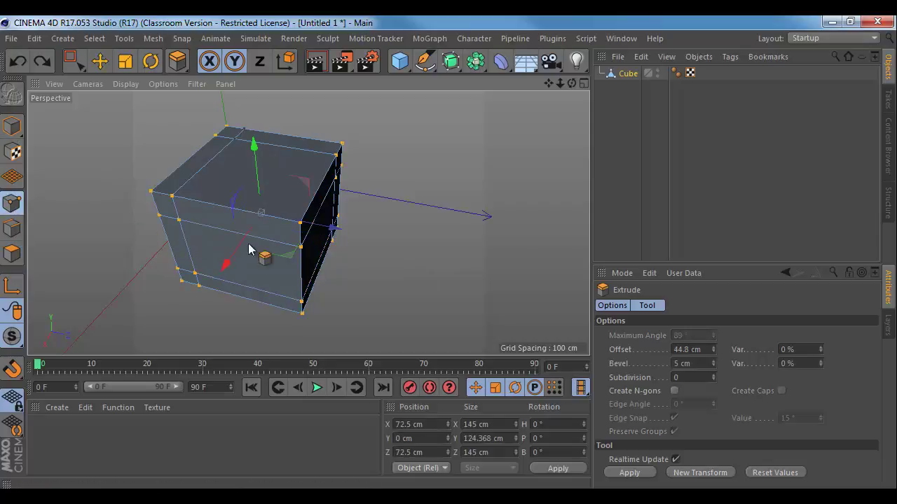
pyautogui.press('e')
pyautogui.click(300, 250)
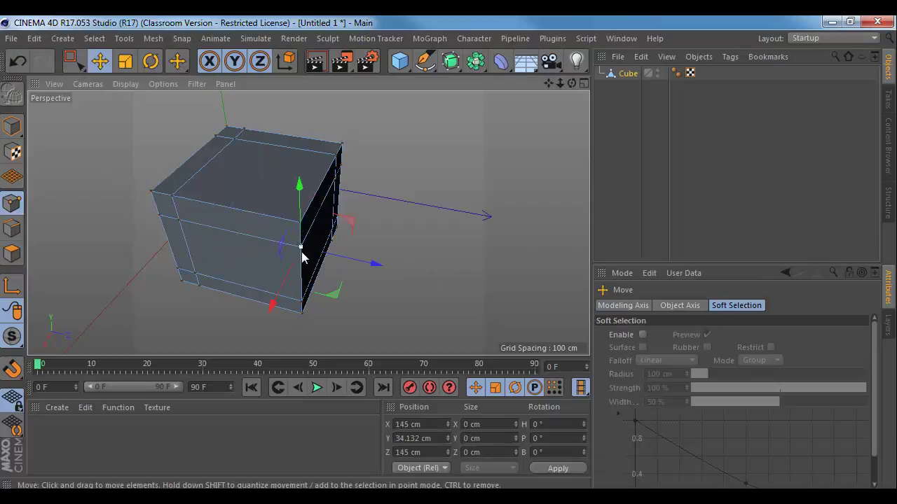
pyautogui.moveTo(300, 250); pyautogui.dragTo(284, 241)
pyautogui.hotkey('ctrl', 'z')
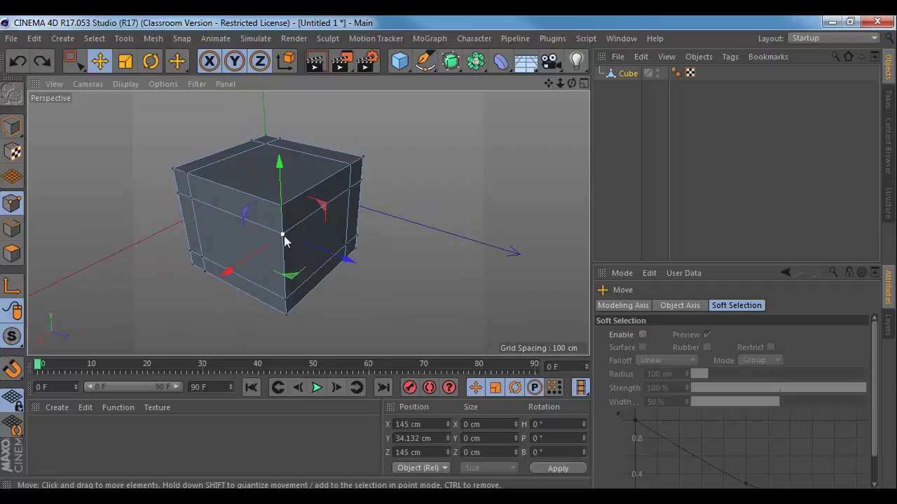
# - Try to extrude the two large side polygons by 66.9 cm with Preserve Groups enabled and a 164% offset variation
pyautogui.click(11, 254)
pyautogui.click(262, 253)
pyautogui.keyDown('shift'); pyautogui.click(300, 254); pyautogui.keyUp('shift')
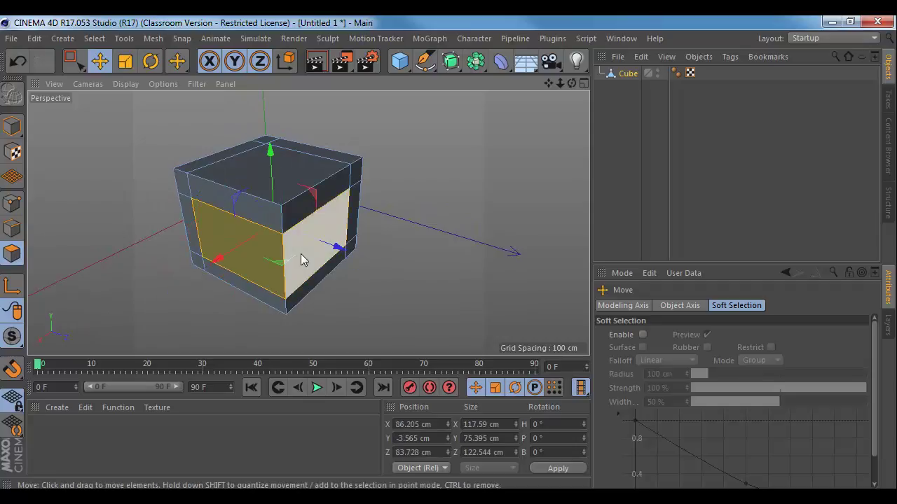
pyautogui.press('d')
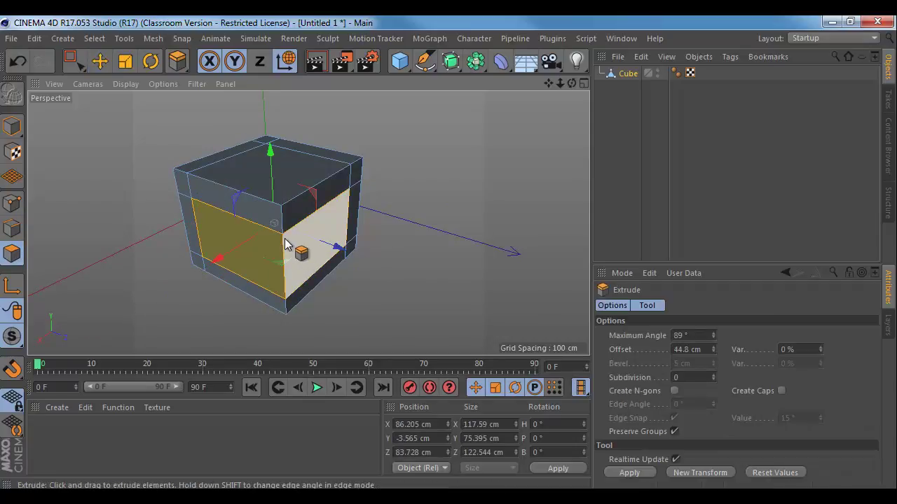
pyautogui.moveTo(284, 283); pyautogui.dragTo(309, 270)
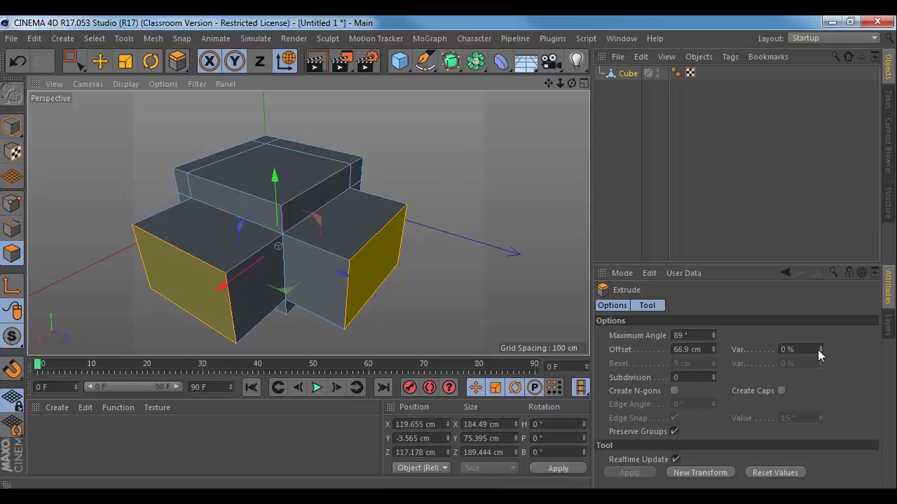
pyautogui.moveTo(821, 354); pyautogui.dragTo(821, 349)
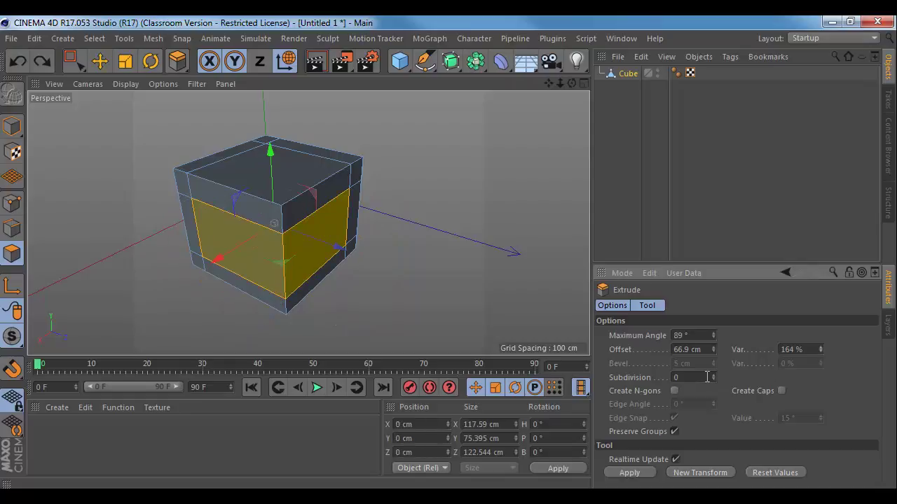
pyautogui.click(673, 431)
pyautogui.click(673, 432)
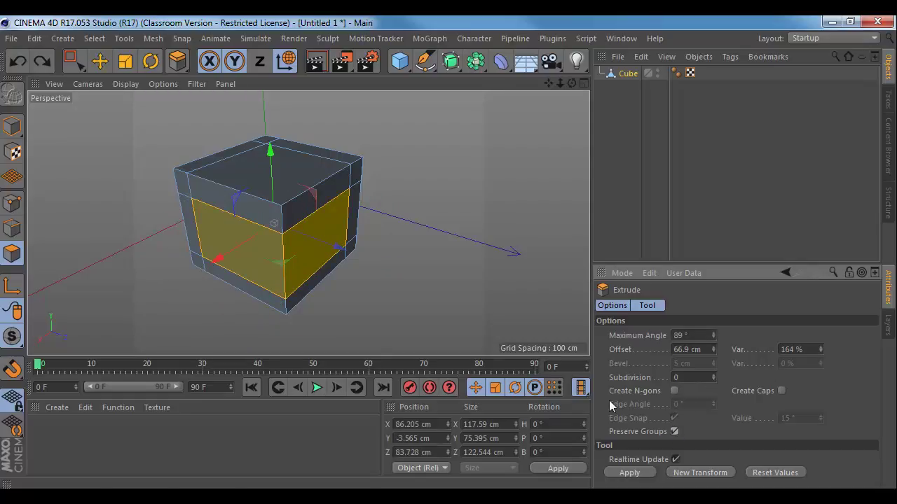
# - Undo the extrusion attempts and the last Knife cuts across the upper face and underside, keeping the two large side polygons selected
pyautogui.keyDown('alt'); pyautogui.moveTo(463, 285); pyautogui.dragTo(260, 280); pyautogui.keyUp('alt')
pyautogui.hotkey('ctrl', 'z')
pyautogui.keyDown('shift'); pyautogui.click(332, 252); pyautogui.keyUp('shift')
pyautogui.hotkey('ctrl', 'z')
pyautogui.hotkey('ctrl', 'z')
pyautogui.hotkey('ctrl', 'z')
pyautogui.keyDown('shift'); pyautogui.click(296, 253); pyautogui.keyUp('shift')
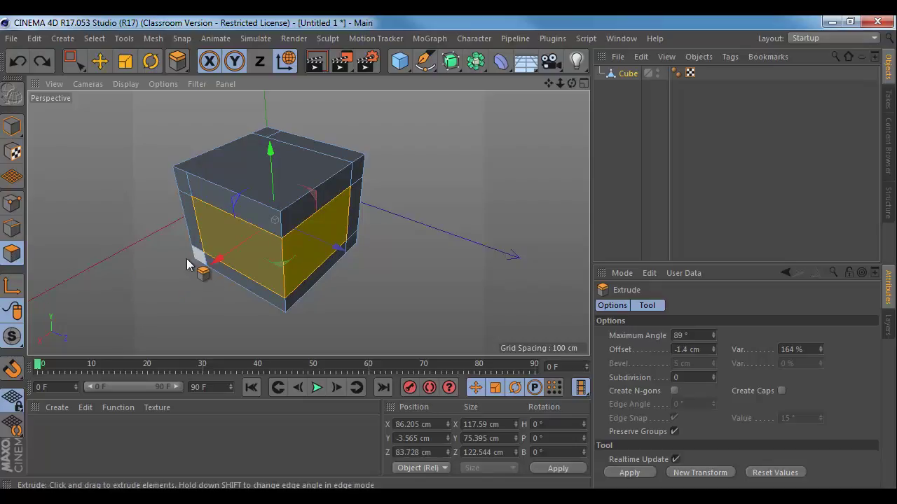
# - Recut a Knife line in edge mode across the box's upper face, in line with the side face's vertical cut
pyautogui.press('k')
pyautogui.click(12, 228)
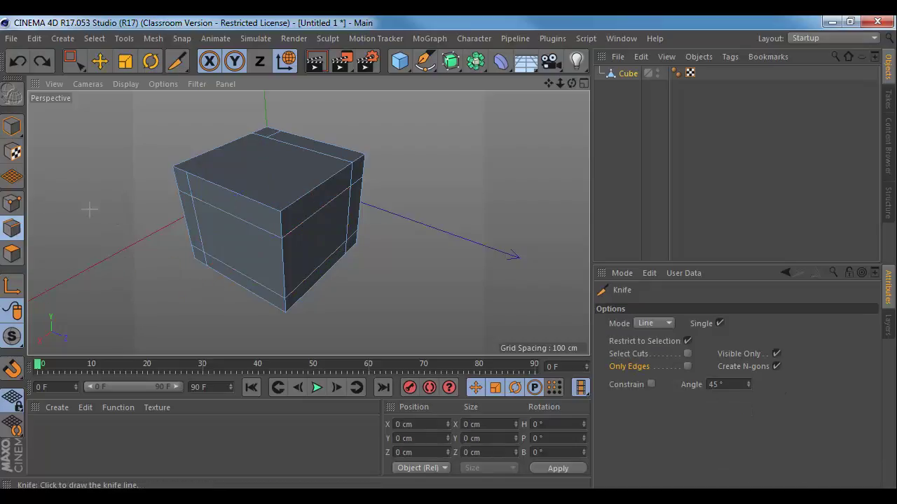
pyautogui.keyDown('alt'); pyautogui.moveTo(205, 181); pyautogui.dragTo(266, 261); pyautogui.keyUp('alt')
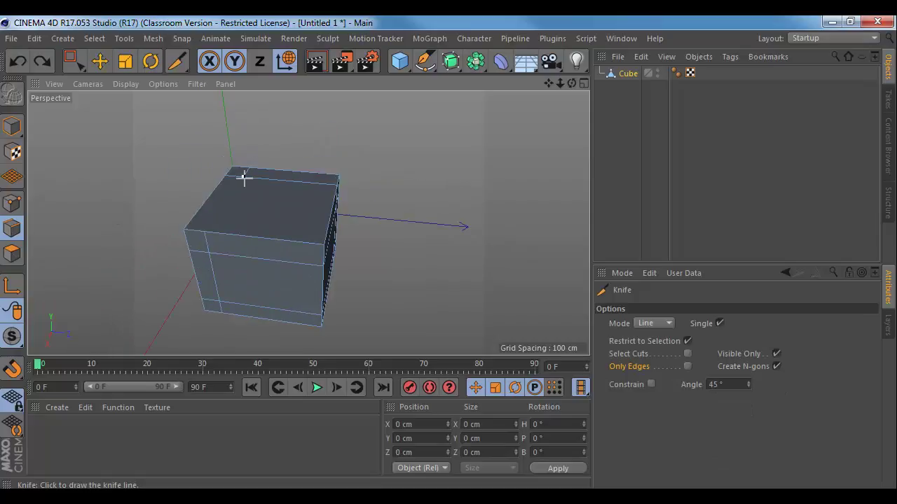
pyautogui.press('Return')
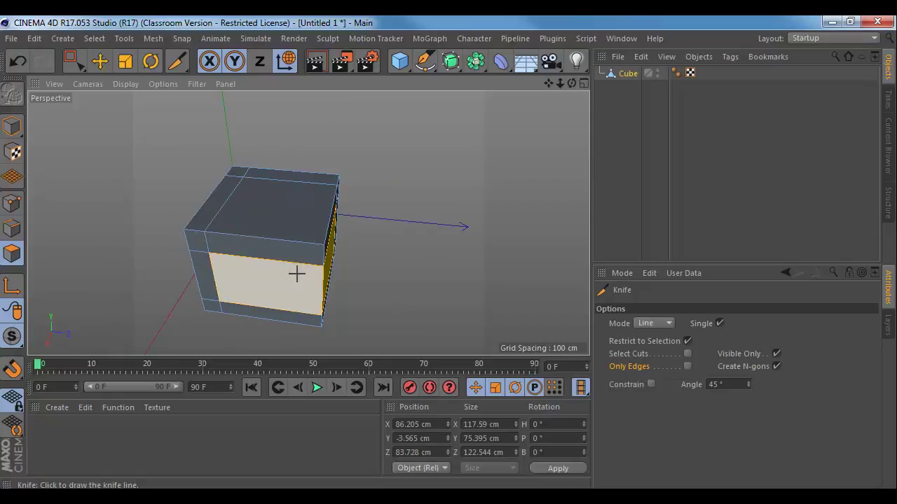
# - Recut the matching Knife line across the box's underside, from the side face's vertical cut to the opposite edge
pyautogui.keyDown('alt'); pyautogui.moveTo(269, 283); pyautogui.dragTo(308, 223); pyautogui.keyUp('alt')
pyautogui.keyDown('alt'); pyautogui.moveTo(308, 224); pyautogui.dragTo(303, 195, button='middle'); pyautogui.keyUp('alt')
pyautogui.click(12, 228)
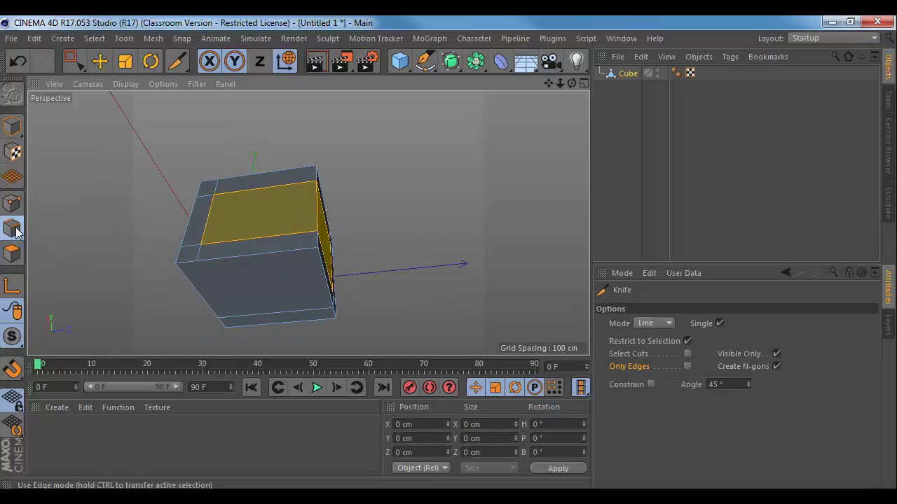
pyautogui.click(197, 261)
pyautogui.moveTo(224, 290); pyautogui.dragTo(242, 325)
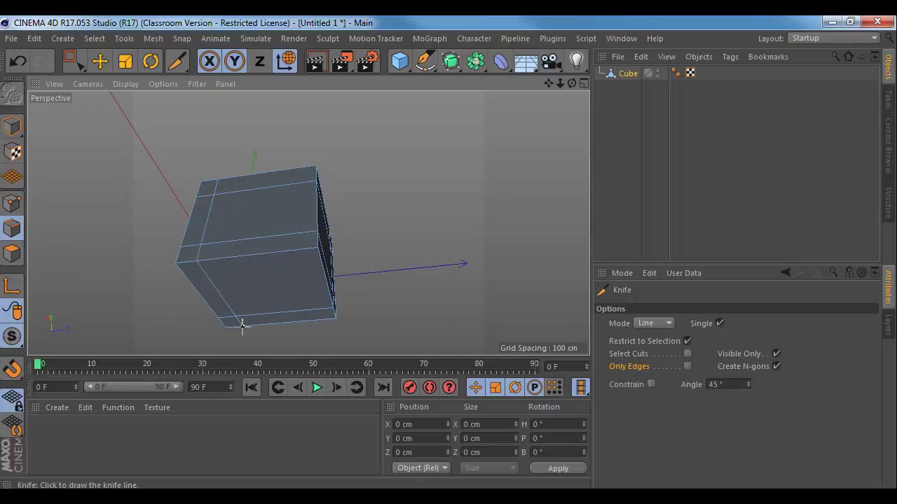
# - Select all points of the box and run Optimize with a tolerance of 1 cm
pyautogui.press('e')
pyautogui.keyDown('alt'); pyautogui.moveTo(297, 198); pyautogui.dragTo(92, 233); pyautogui.keyUp('alt')
pyautogui.click(12, 203)
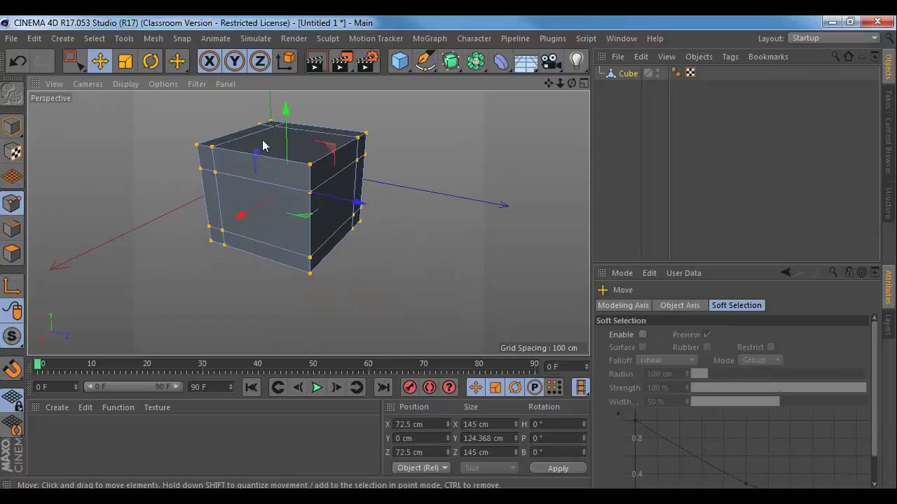
pyautogui.keyDown('alt'); pyautogui.moveTo(262, 145); pyautogui.dragTo(231, 150); pyautogui.keyUp('alt')
pyautogui.press('0')
pyautogui.moveTo(154, 138); pyautogui.dragTo(400, 321)
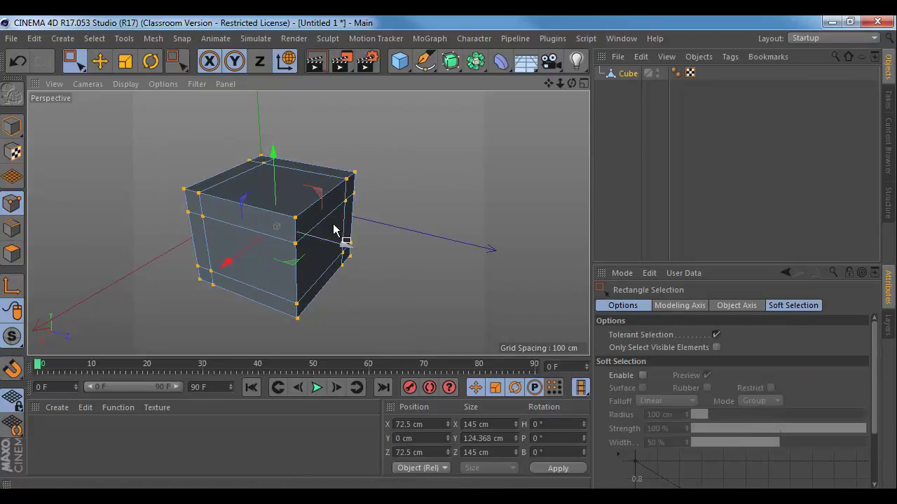
pyautogui.rightClick(333, 230)
pyautogui.click(518, 465)
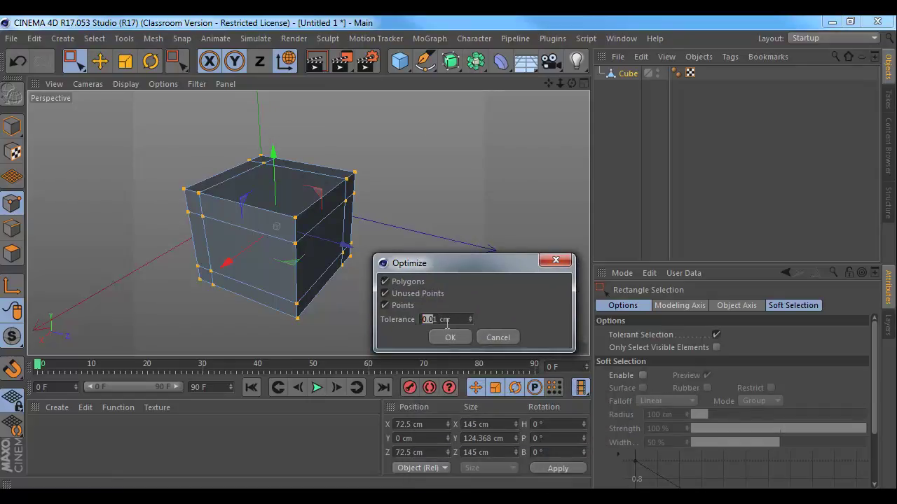
pyautogui.moveTo(449, 318); pyautogui.dragTo(396, 317)
pyautogui.write('1')
pyautogui.press('Return')
pyautogui.click(448, 337)
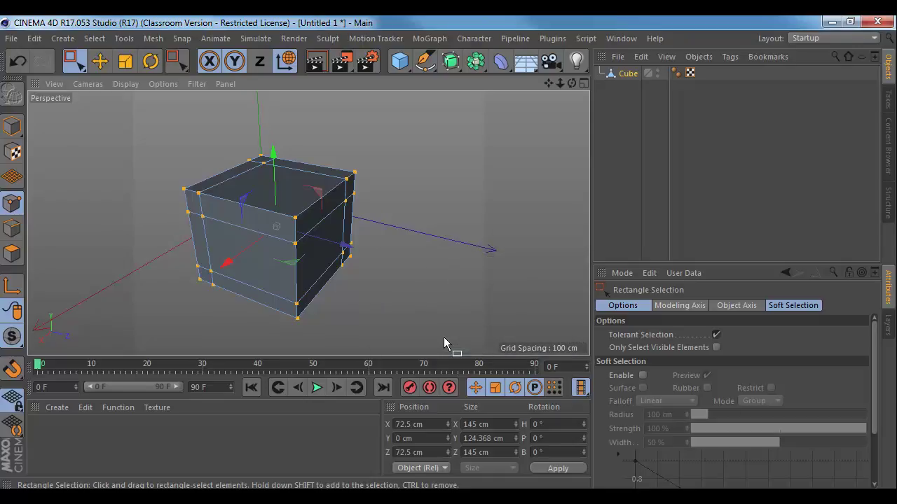
# - Try moving the vertical corner edge shared by the two large side polygons, and undo the move
pyautogui.click(14, 230)
pyautogui.click(290, 261)
pyautogui.moveTo(294, 270); pyautogui.dragTo(372, 313)
pyautogui.hotkey('ctrl', 'z')
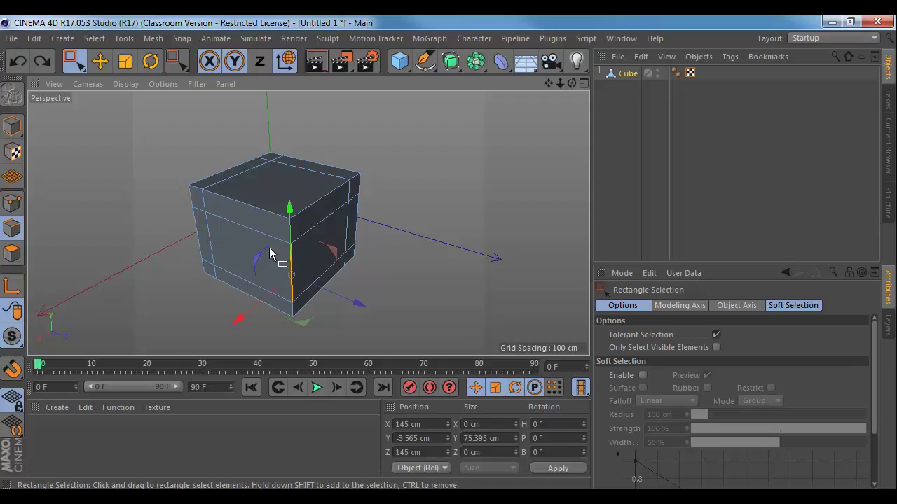
# - Apply Extrude Inner with a 6.1 cm offset to the two large side polygons, with Preserve Groups disabled and Create N-gons enabled
pyautogui.scroll(3, 271, 254)
pyautogui.click(11, 253)
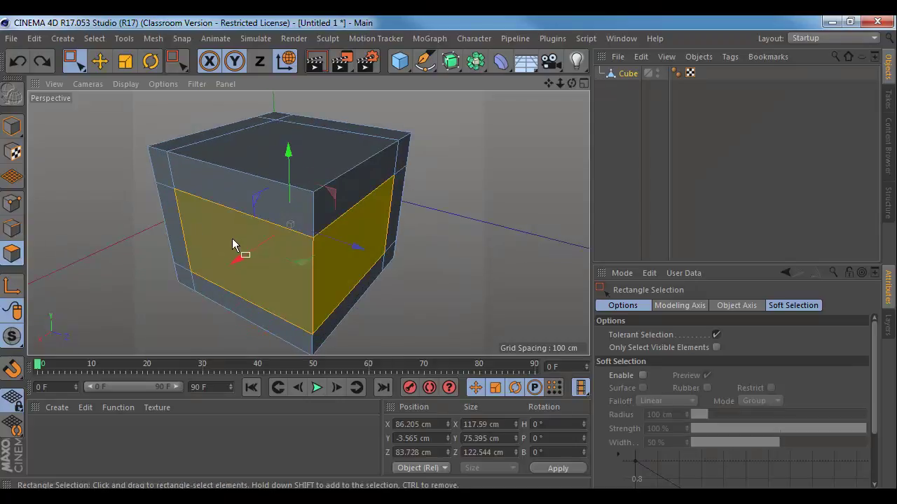
pyautogui.press('m')
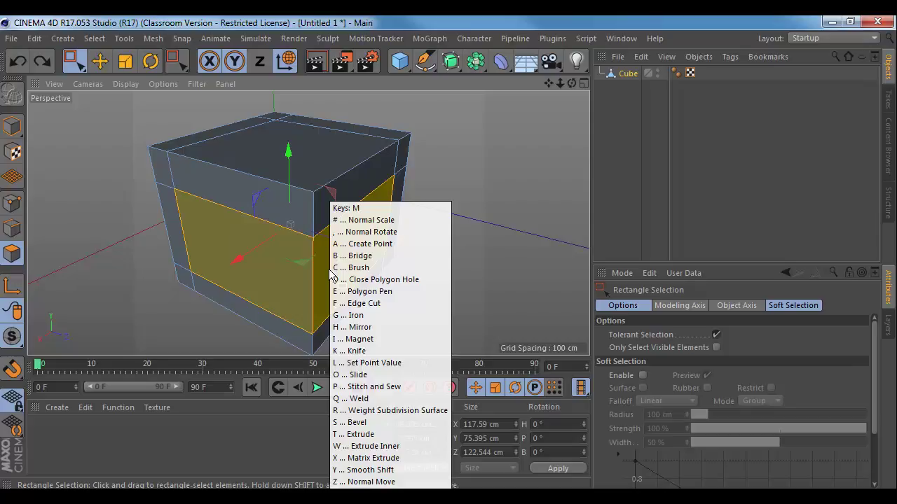
pyautogui.press('w')
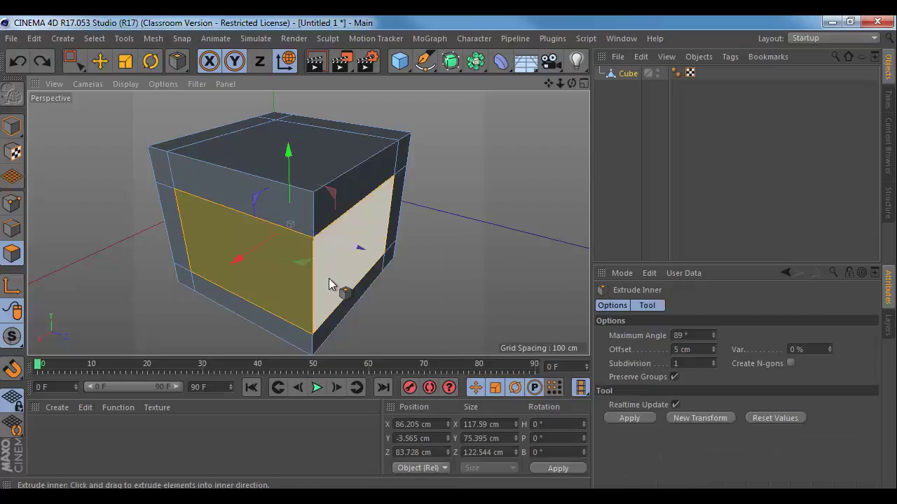
pyautogui.moveTo(328, 278); pyautogui.dragTo(371, 278)
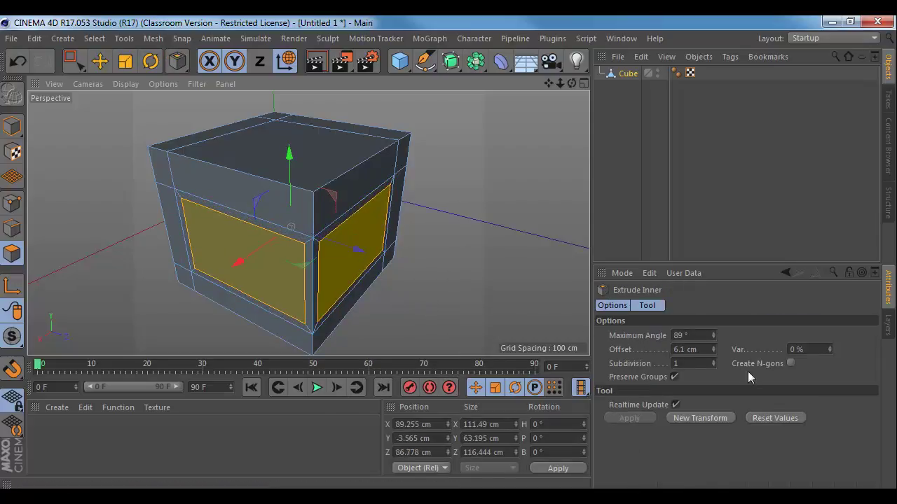
pyautogui.click(673, 377)
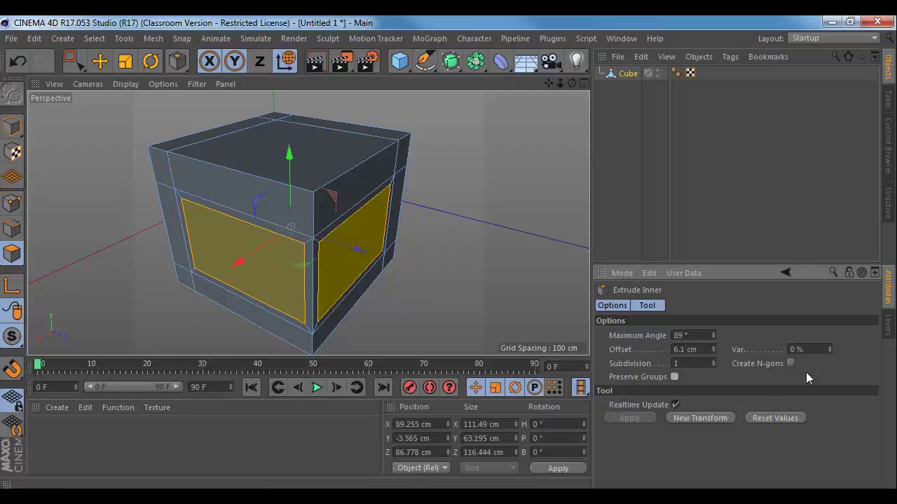
pyautogui.keyDown('alt'); pyautogui.moveTo(427, 287); pyautogui.dragTo(390, 272); pyautogui.keyUp('alt')
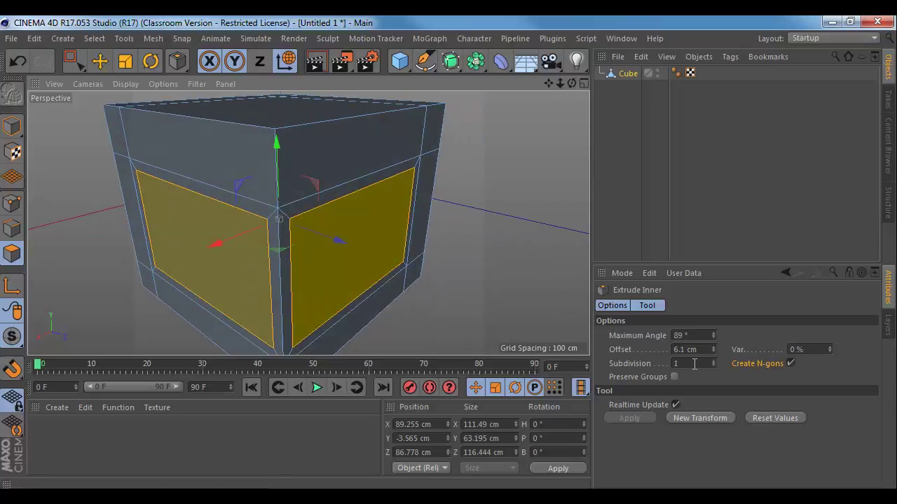
# - Undo the inset and retry Extrude Inner on both side polygons with a negative offset of -14.2 cm, undoing that as well
pyautogui.hotkey('ctrl', 'z')
pyautogui.moveTo(337, 273); pyautogui.dragTo(285, 265)
pyautogui.hotkey('ctrl', 'z')
pyautogui.keyDown('alt'); pyautogui.moveTo(390, 271); pyautogui.dragTo(346, 269, button='right'); pyautogui.keyUp('alt')
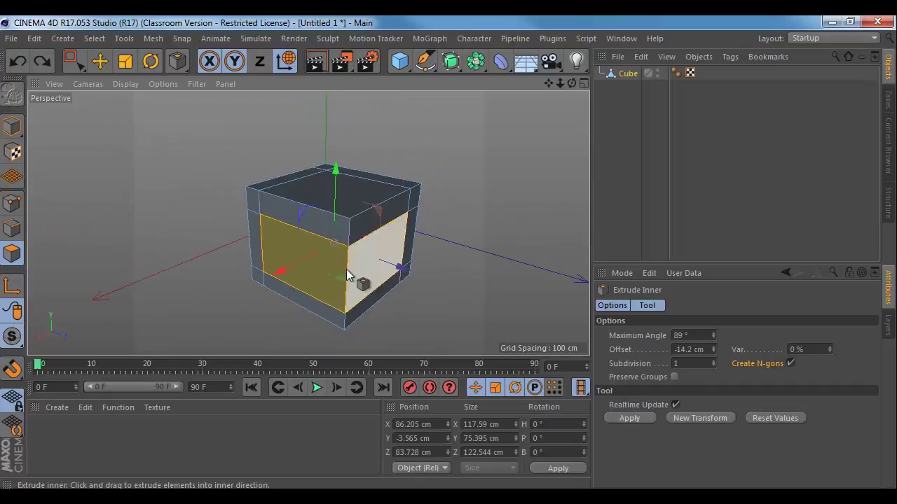
pyautogui.moveTo(351, 270); pyautogui.dragTo(351, 270)
# - Undo the box's edits back to the state with only the upper horizontal cut
pyautogui.hotkey('ctrl', 'z')
pyautogui.hotkey('ctrl', 'z')
pyautogui.hotkey('ctrl', 'z')
pyautogui.hotkey('ctrl', 'z')
pyautogui.hotkey('ctrl', 'z')
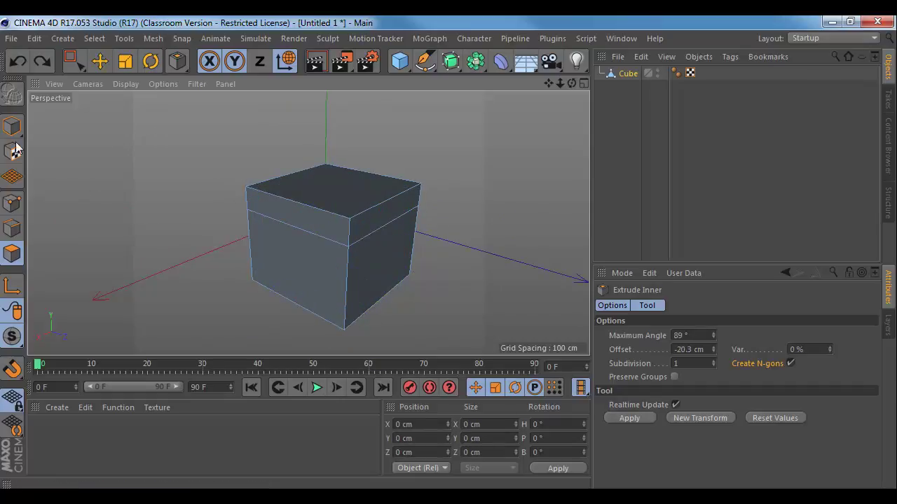
# - Switch to model mode and delete the cut quarter box
pyautogui.click(12, 126)
pyautogui.press('0')
pyautogui.press('Delete')
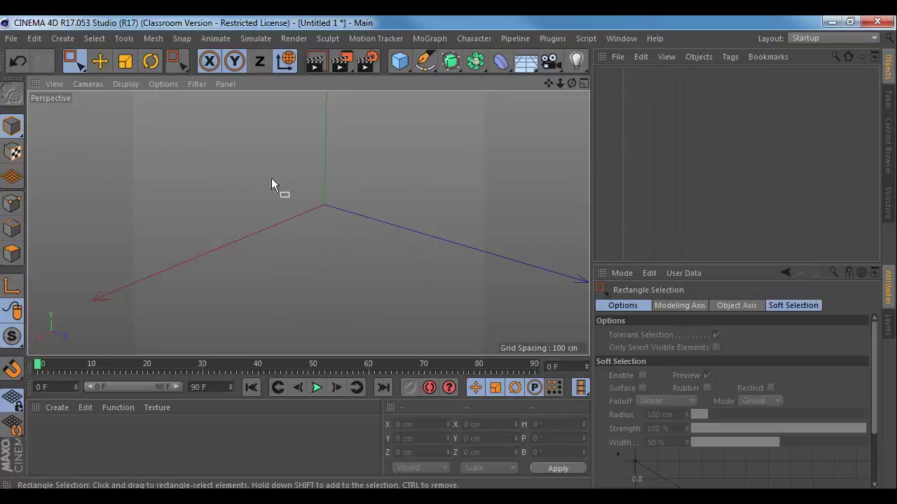
# - Add a new cube primitive and set its X and Z sizes to 290 cm
pyautogui.click(399, 61)
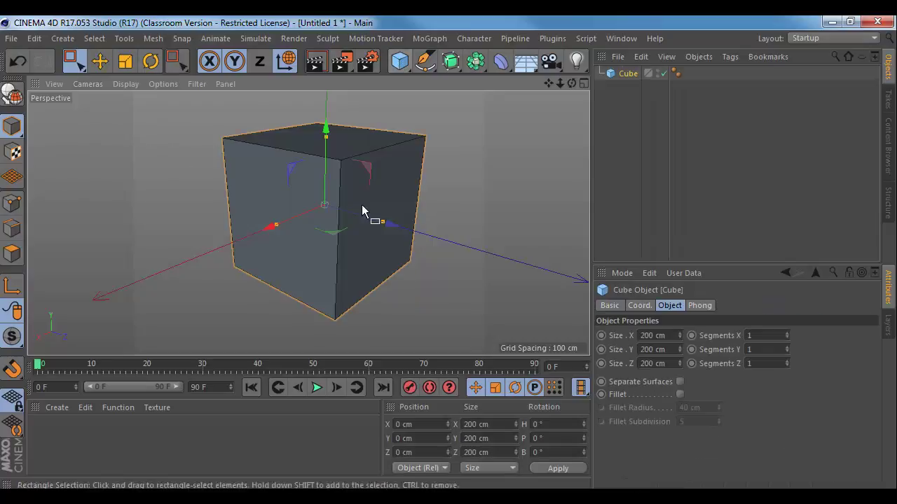
pyautogui.keyDown('alt'); pyautogui.moveTo(357, 236); pyautogui.dragTo(361, 242); pyautogui.keyUp('alt')
pyautogui.click(669, 336)
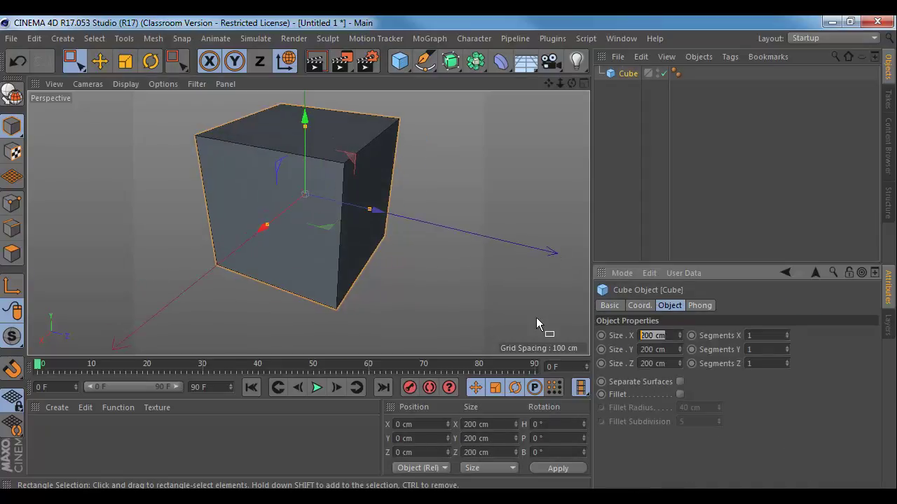
pyautogui.write('290')
pyautogui.press('Tab')
pyautogui.press('Tab')
pyautogui.write('290')
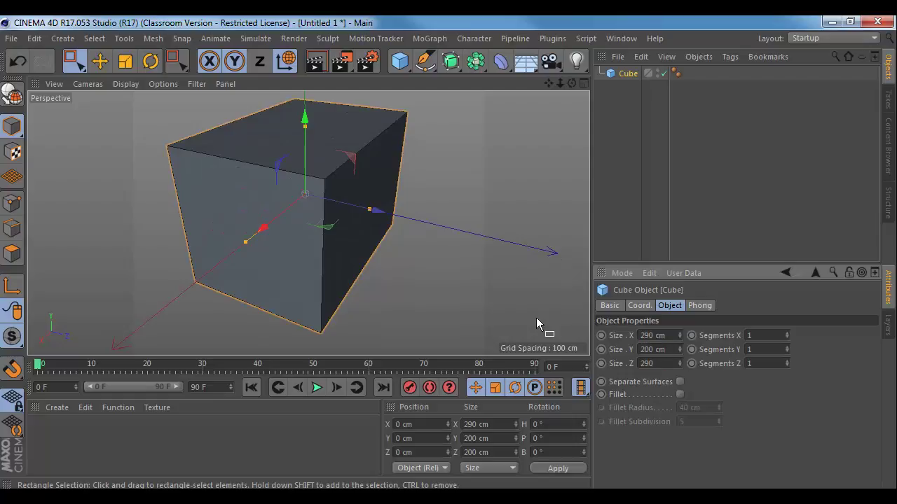
# - Set the cube's Y size to 125 cm, after trying 50 cm
pyautogui.hotkey('shift', 'Tab')
pyautogui.write('50')
pyautogui.press('Return')
pyautogui.hotkey('shift', 'Tab')
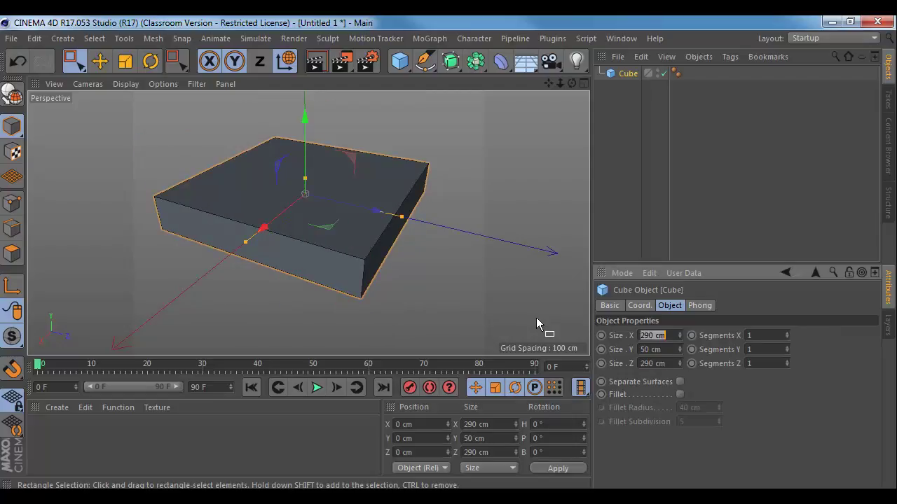
pyautogui.press('Tab')
pyautogui.write('125')
pyautogui.press('Return')
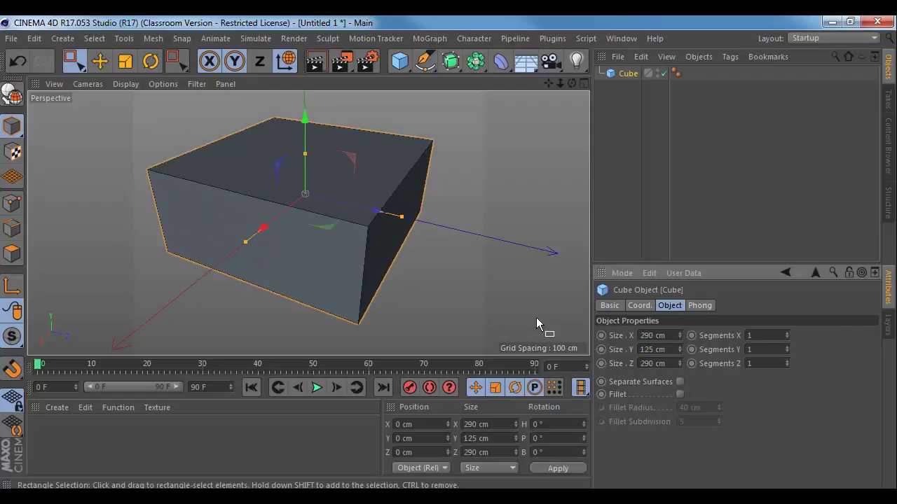
# - Set the cube's segments to 4 in X, 3 in Y and 4 in Z
pyautogui.click(787, 347)
pyautogui.click(787, 347)
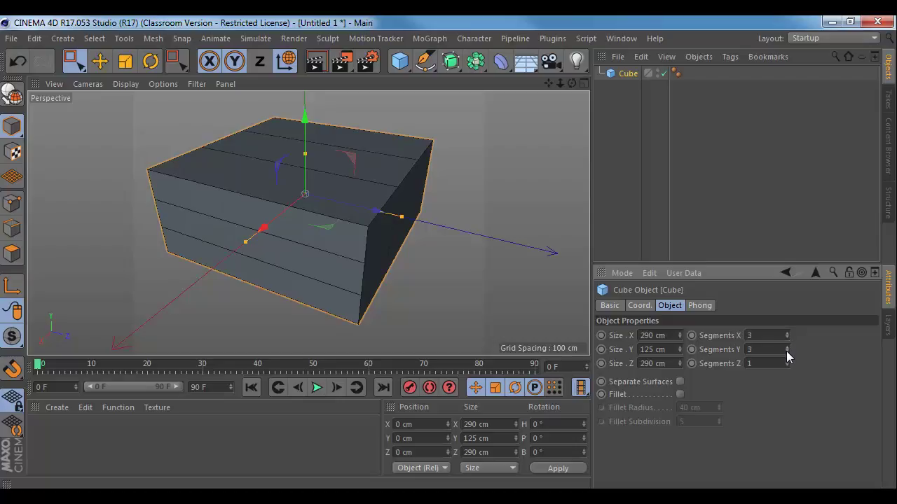
pyautogui.click(786, 351)
pyautogui.click(787, 348)
pyautogui.click(786, 360)
pyautogui.click(787, 360)
pyautogui.click(787, 359)
pyautogui.click(787, 334)
pyautogui.keyDown('alt'); pyautogui.moveTo(541, 257); pyautogui.dragTo(392, 248); pyautogui.keyUp('alt')
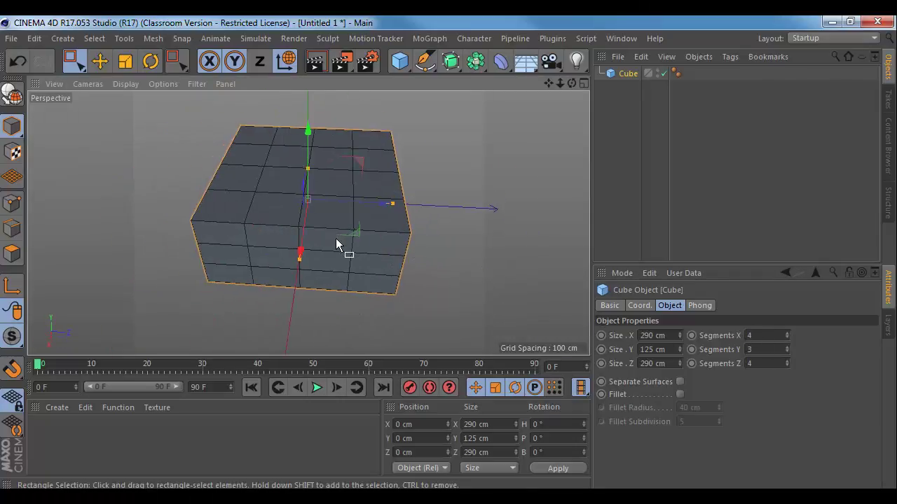
# - Make the cube editable and delete all polygons of its half on the negative Z side
pyautogui.press('c')
pyautogui.click(12, 254)
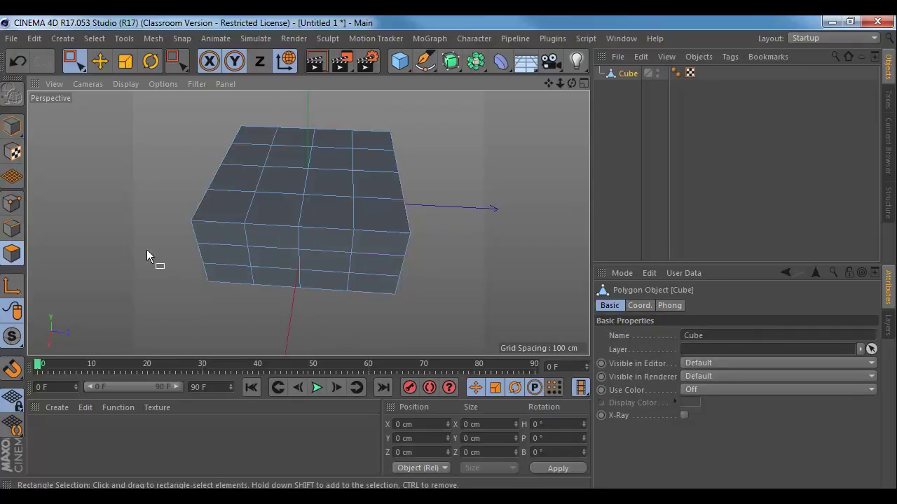
pyautogui.keyDown('alt'); pyautogui.moveTo(147, 250); pyautogui.dragTo(227, 261); pyautogui.keyUp('alt')
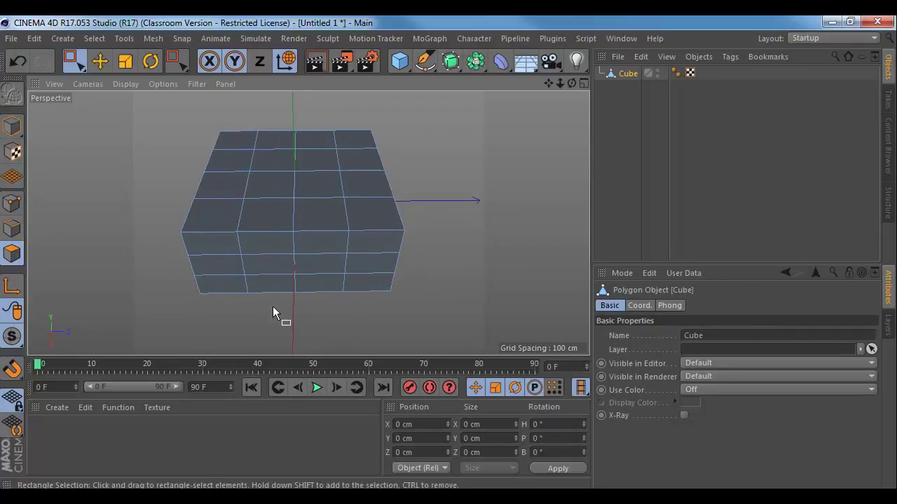
pyautogui.moveTo(273, 313); pyautogui.dragTo(186, 126)
pyautogui.press('Delete')
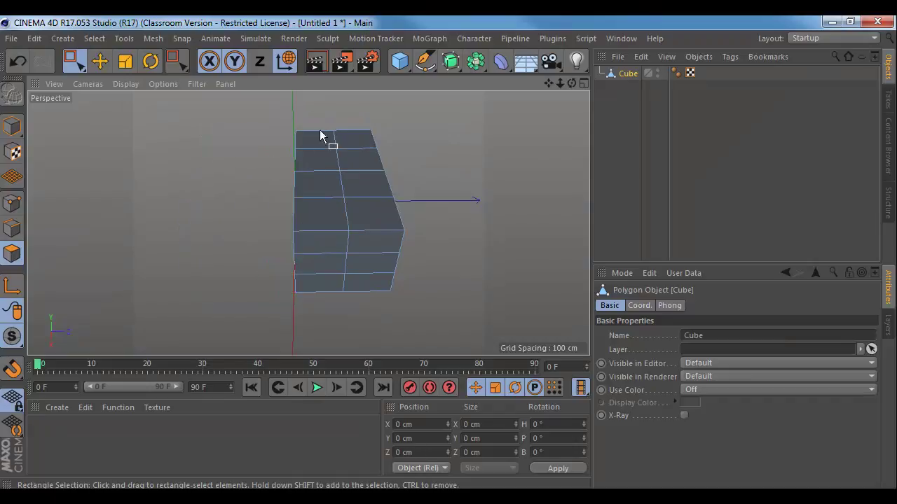
# - Delete all polygons of the cube's half on the negative X side, leaving one quarter of the body
pyautogui.keyDown('alt'); pyautogui.moveTo(376, 128); pyautogui.dragTo(338, 237); pyautogui.keyUp('alt')
pyautogui.moveTo(255, 178); pyautogui.dragTo(472, 102)
pyautogui.press('Delete')
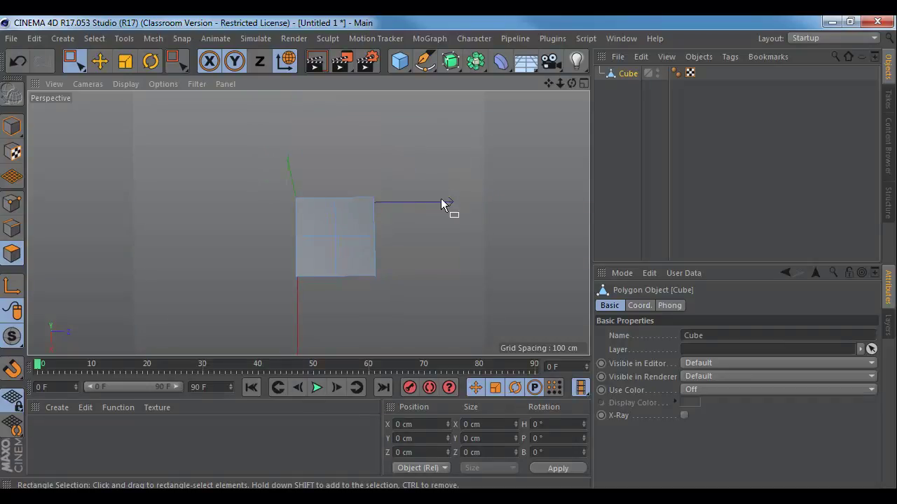
pyautogui.keyDown('alt'); pyautogui.moveTo(308, 222); pyautogui.dragTo(329, 122); pyautogui.keyUp('alt')
pyautogui.keyDown('alt'); pyautogui.moveTo(316, 220); pyautogui.dragTo(369, 236, button='right'); pyautogui.keyUp('alt')
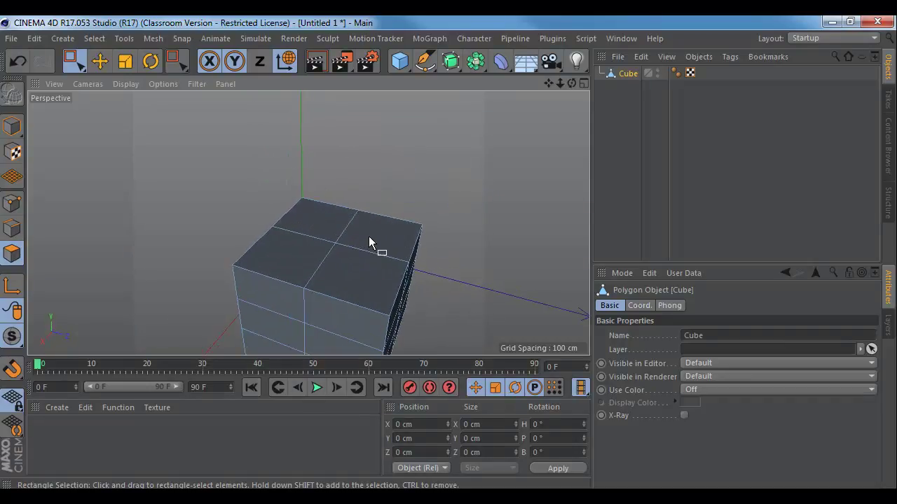
pyautogui.scroll(-4, 368, 236)
# - Move the two middle vertical edge loops toward the symmetry planes, to Z about 24.6 cm and X about 22.9 cm
pyautogui.click(99, 61)
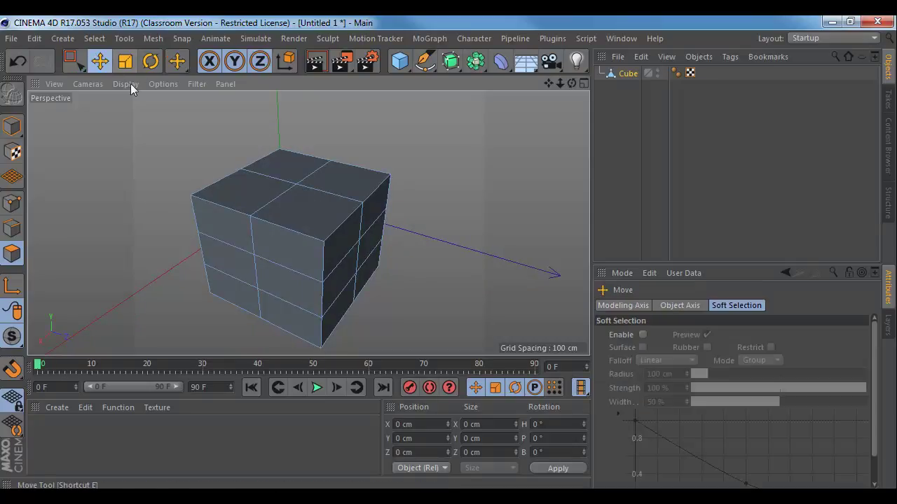
pyautogui.click(12, 228)
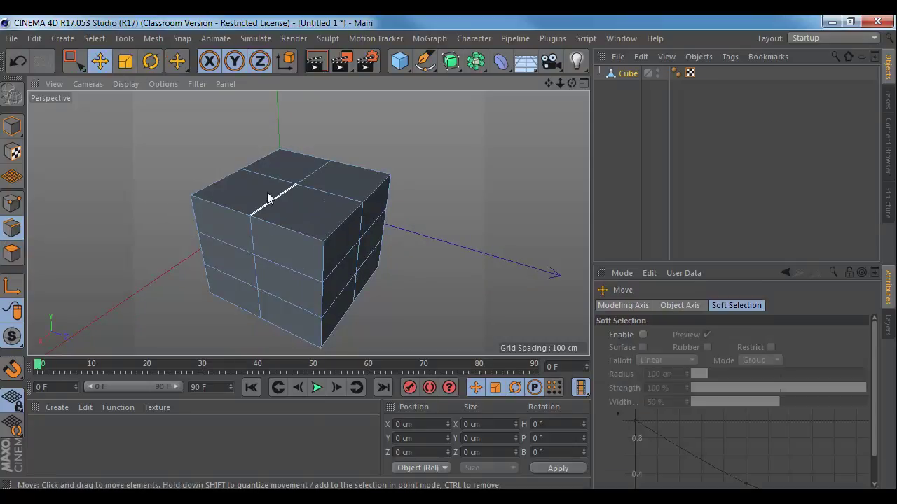
pyautogui.doubleClick(269, 199)
pyautogui.moveTo(354, 260); pyautogui.dragTo(308, 244)
pyautogui.doubleClick(336, 193)
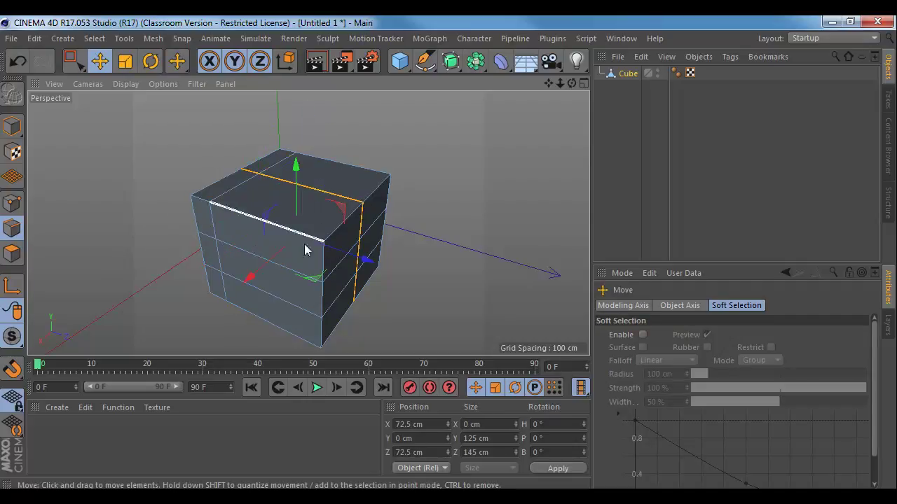
pyautogui.moveTo(263, 268); pyautogui.dragTo(294, 248)
# - Move the upper horizontal edge loop up to Y about 43.6 cm and the lower one down to about -47.5 cm
pyautogui.keyDown('alt'); pyautogui.moveTo(330, 301); pyautogui.dragTo(299, 273); pyautogui.keyUp('alt')
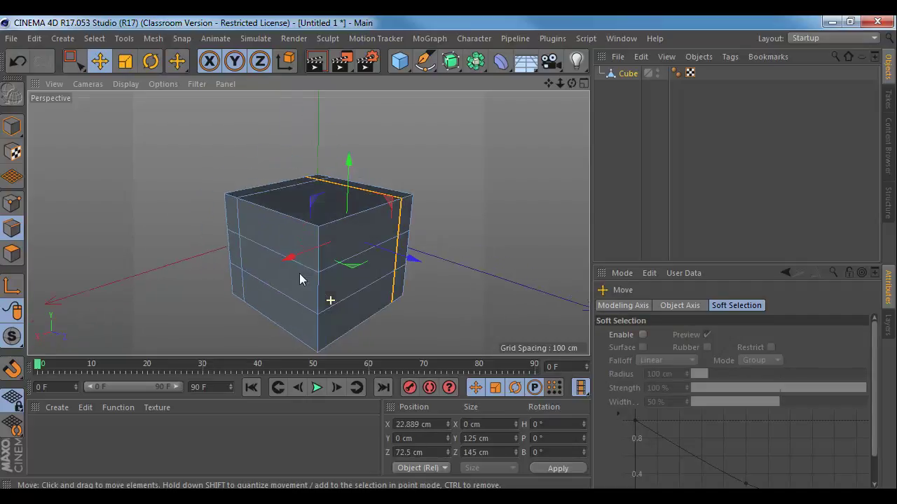
pyautogui.doubleClick(297, 264)
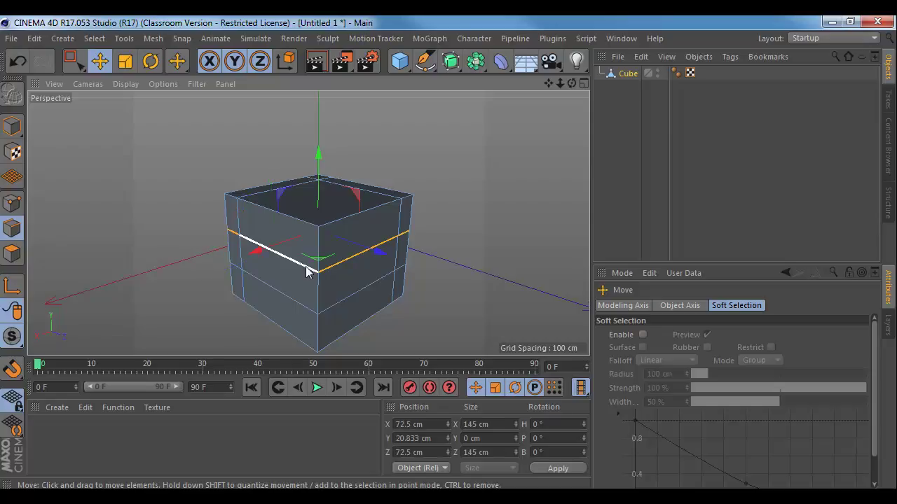
pyautogui.moveTo(318, 183); pyautogui.dragTo(315, 213)
pyautogui.doubleClick(284, 291)
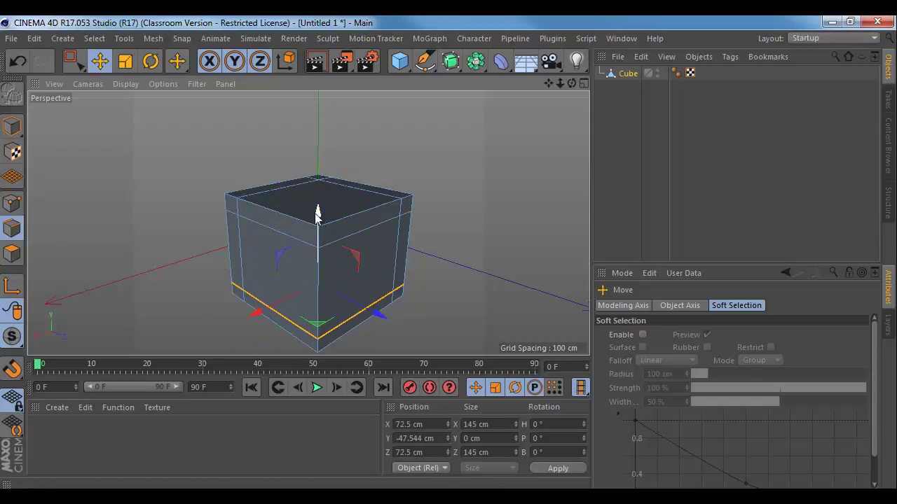
# - Try to extrude the two large outer side polygons outward freehand
pyautogui.keyDown('alt'); pyautogui.moveTo(328, 231); pyautogui.dragTo(322, 212, button='middle'); pyautogui.keyUp('alt')
pyautogui.click(16, 253)
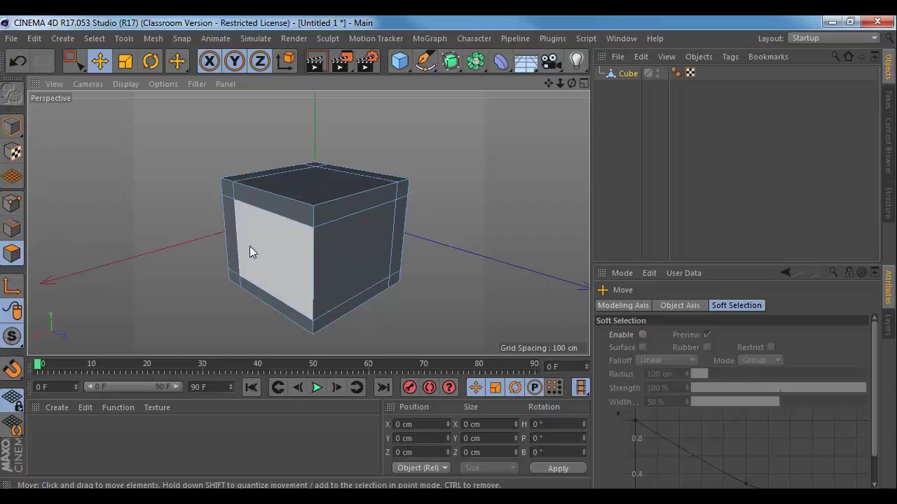
pyautogui.click(251, 248)
pyautogui.keyDown('shift'); pyautogui.click(354, 256); pyautogui.keyUp('shift')
pyautogui.press('d')
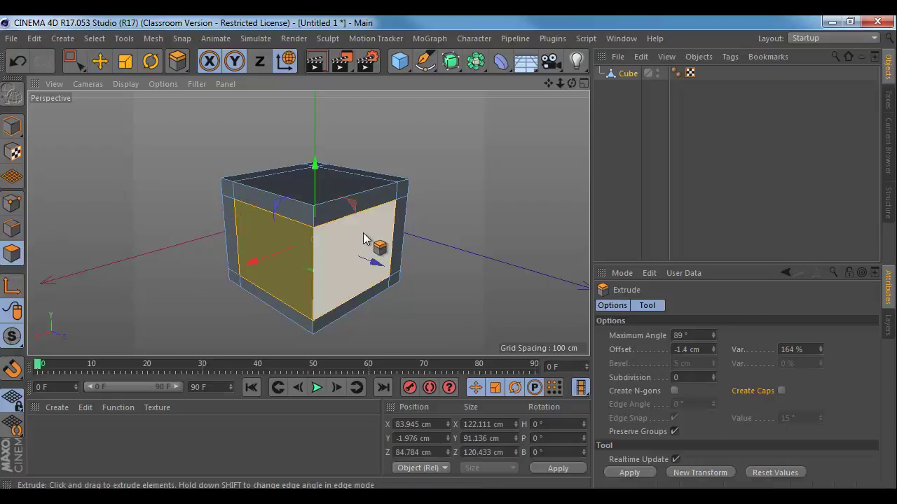
pyautogui.moveTo(363, 233)
pyautogui.mouseDown()
pyautogui.moveTo(436, 233)
pyautogui.moveTo(335, 233)
pyautogui.moveTo(372, 230)
pyautogui.mouseUp()
pyautogui.scroll(-2, 505, 271)
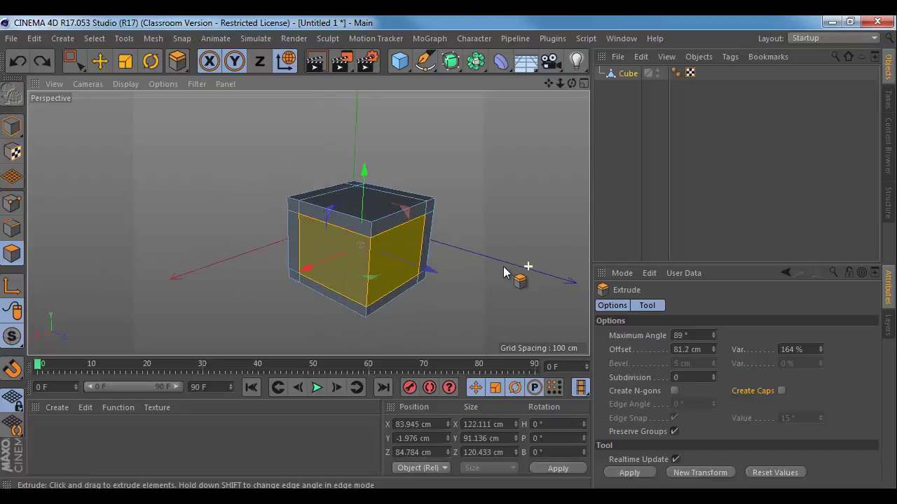
pyautogui.scroll(-1, 504, 271)
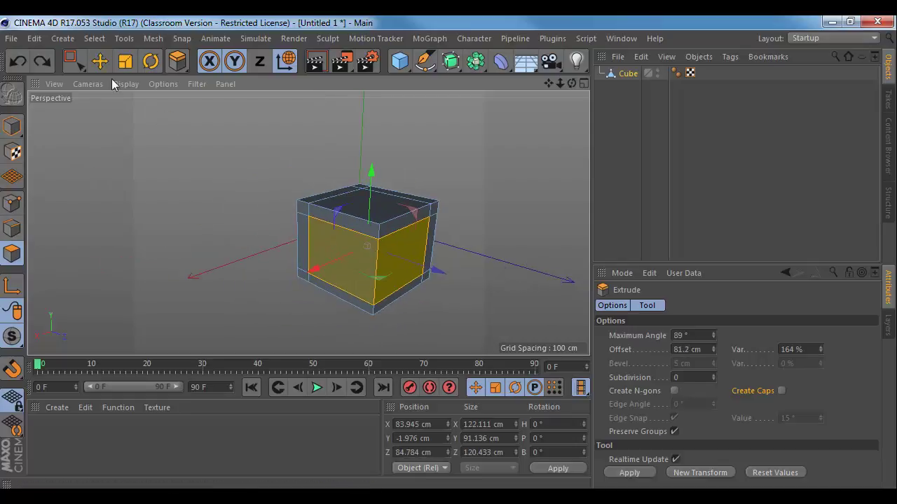
# - Select all points of the mesh and optimize them to remove the stray points
pyautogui.press('e')
pyautogui.press('0')
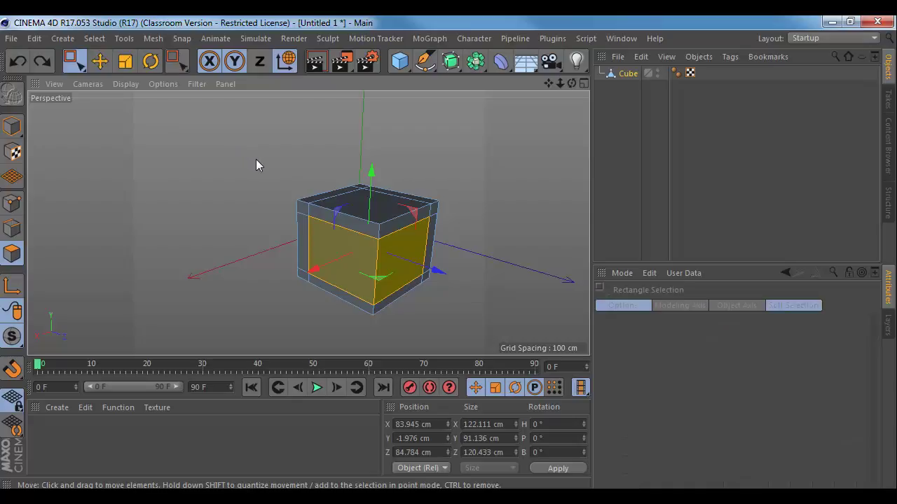
pyautogui.moveTo(256, 158); pyautogui.dragTo(484, 334)
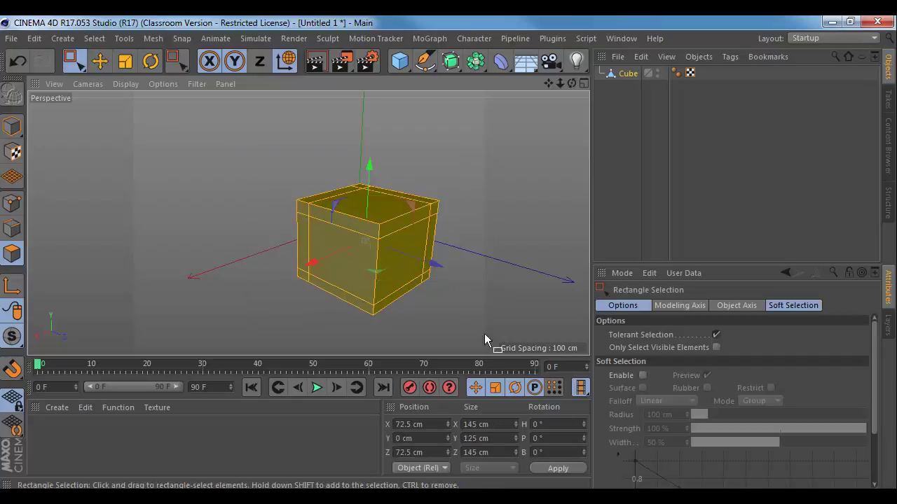
pyautogui.click(11, 203)
pyautogui.moveTo(152, 126); pyautogui.dragTo(594, 350)
pyautogui.rightClick(420, 245)
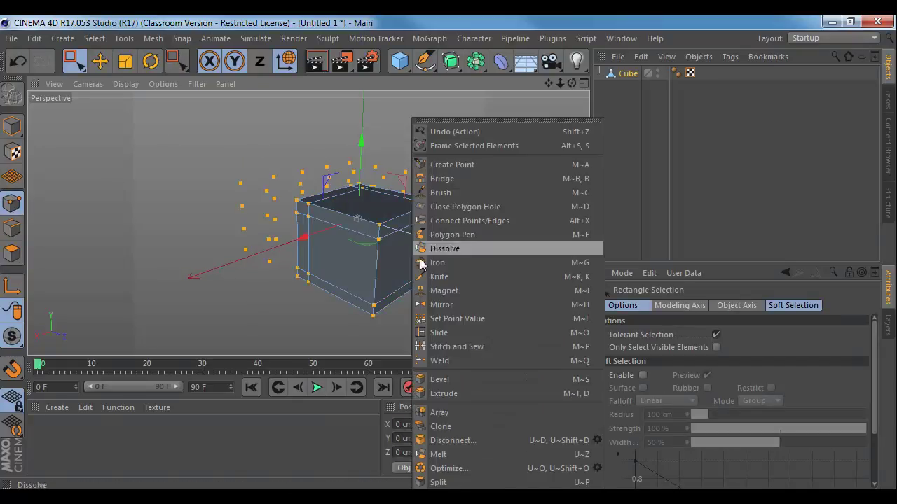
pyautogui.click(449, 469)
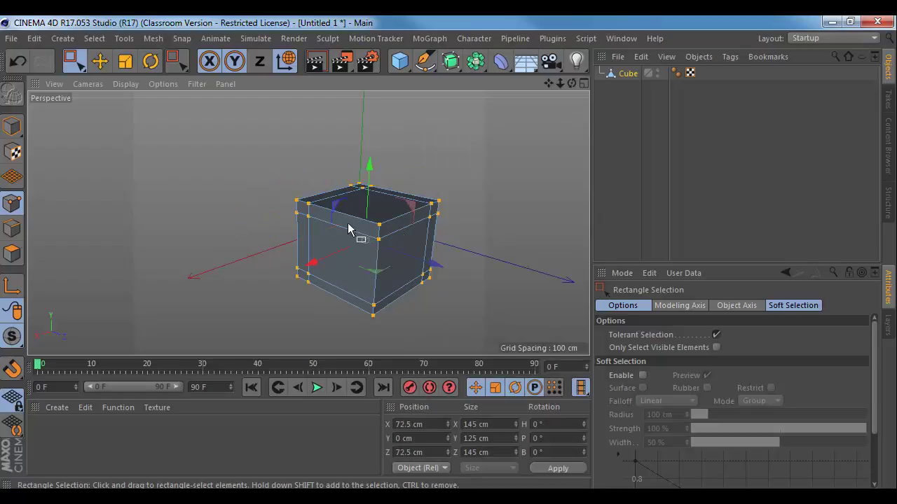
# - Reselect the two large side polygons and extrude them with a 90.7 cm offset and 164 % variance, undoing a freehand attempt first
pyautogui.click(12, 254)
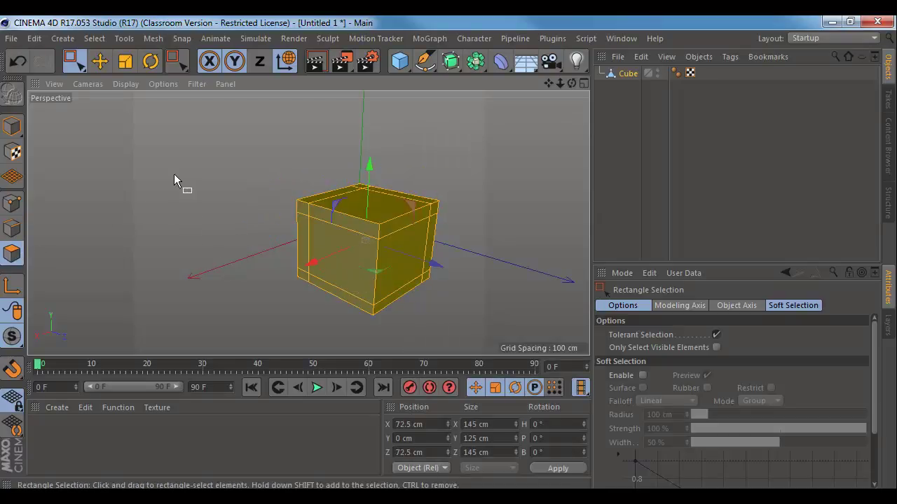
pyautogui.click(370, 284)
pyautogui.press('d')
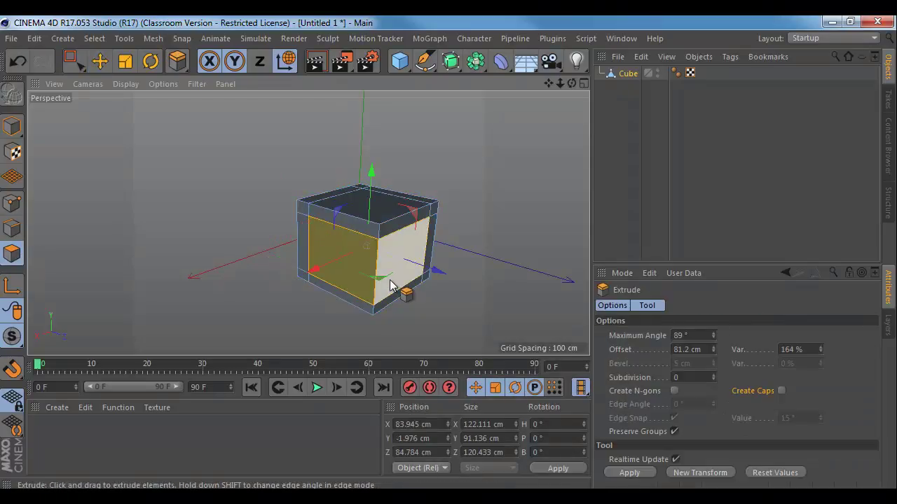
pyautogui.moveTo(399, 279); pyautogui.dragTo(463, 280)
pyautogui.hotkey('ctrl', 'z')
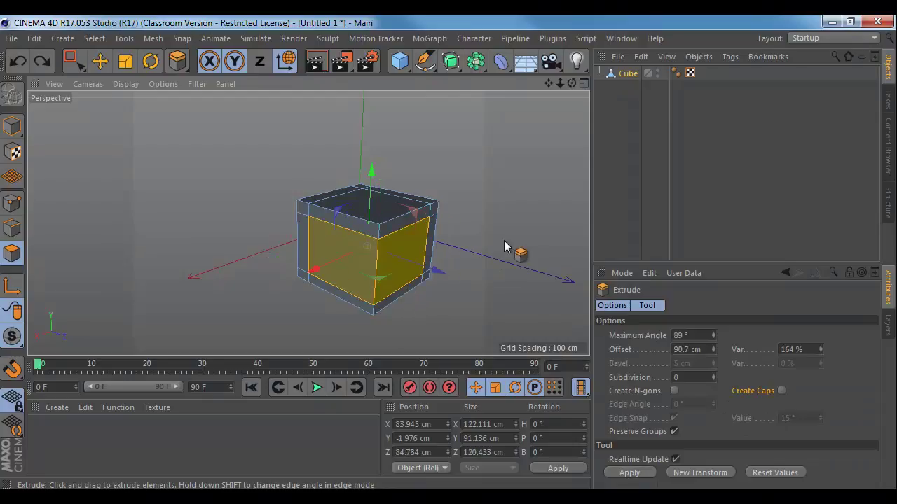
pyautogui.click(648, 474)
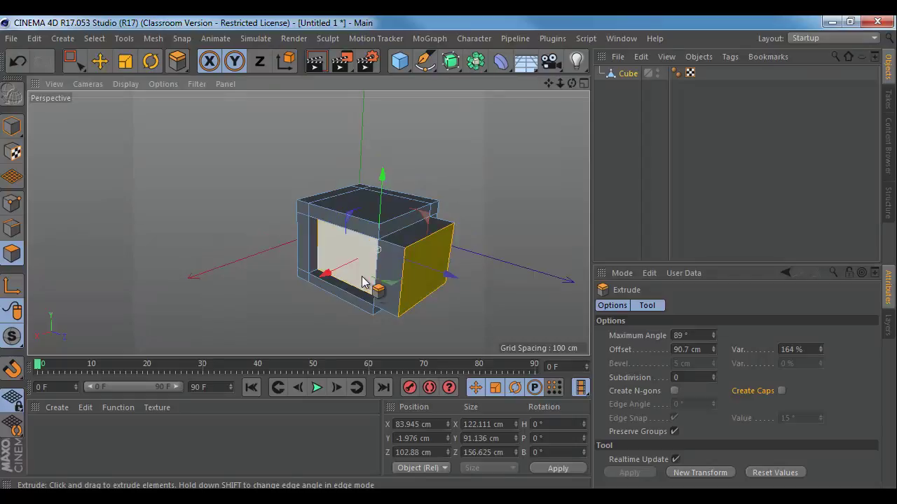
# - Move the extruded X-facing polygon out to X about 200.5 cm and the Z-facing one to Z about 203.6 cm
pyautogui.press('e')
pyautogui.click(215, 232)
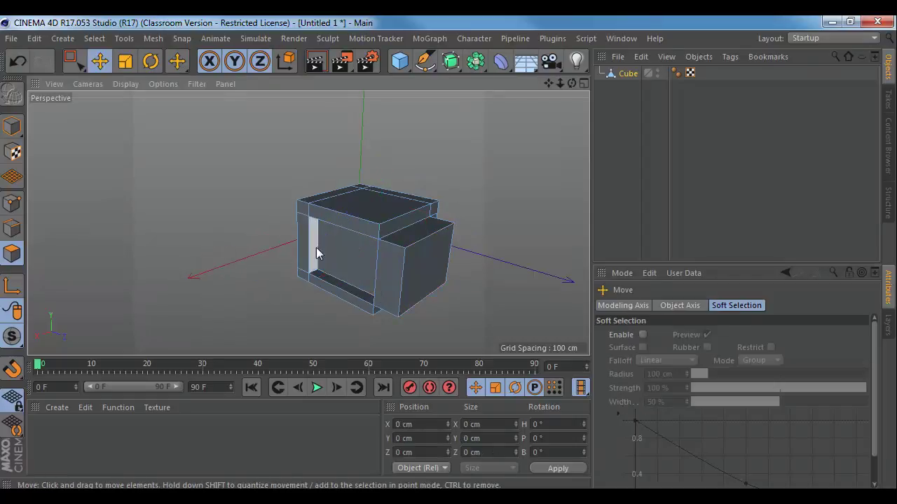
pyautogui.click(335, 255)
pyautogui.moveTo(320, 275); pyautogui.dragTo(241, 294)
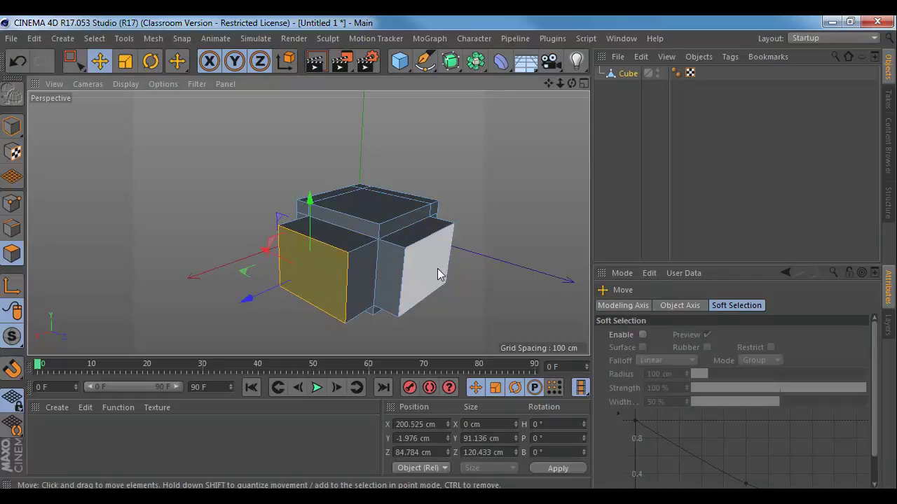
pyautogui.click(436, 275)
pyautogui.moveTo(462, 283); pyautogui.dragTo(488, 292)
# - Delete the two inner side polygons of the extruded blocks that face each other across the corner
pyautogui.keyDown('alt'); pyautogui.moveTo(309, 224); pyautogui.dragTo(371, 283); pyautogui.keyUp('alt')
pyautogui.keyDown('alt'); pyautogui.moveTo(371, 283); pyautogui.dragTo(406, 291, button='right'); pyautogui.keyUp('alt')
pyautogui.keyDown('alt'); pyautogui.moveTo(312, 243); pyautogui.dragTo(361, 263, button='middle'); pyautogui.keyUp('alt')
pyautogui.click(322, 228)
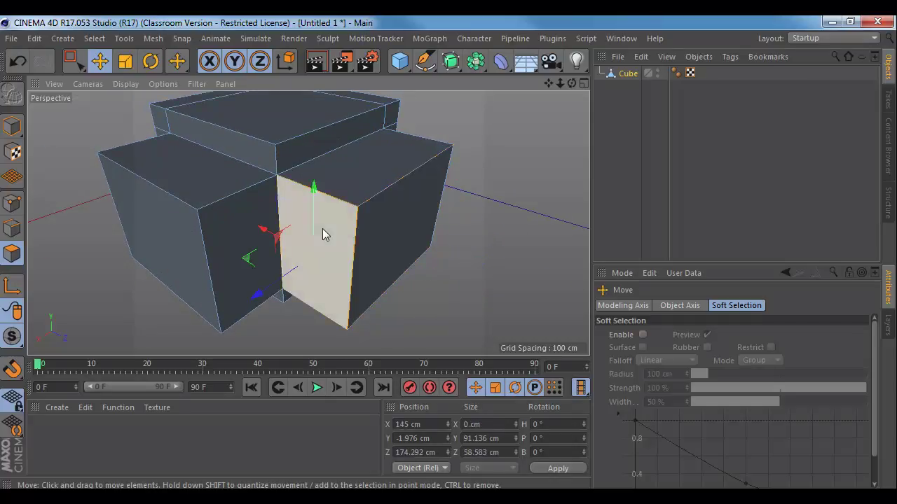
pyautogui.keyDown('shift'); pyautogui.click(216, 226); pyautogui.keyUp('shift')
pyautogui.press('Delete')
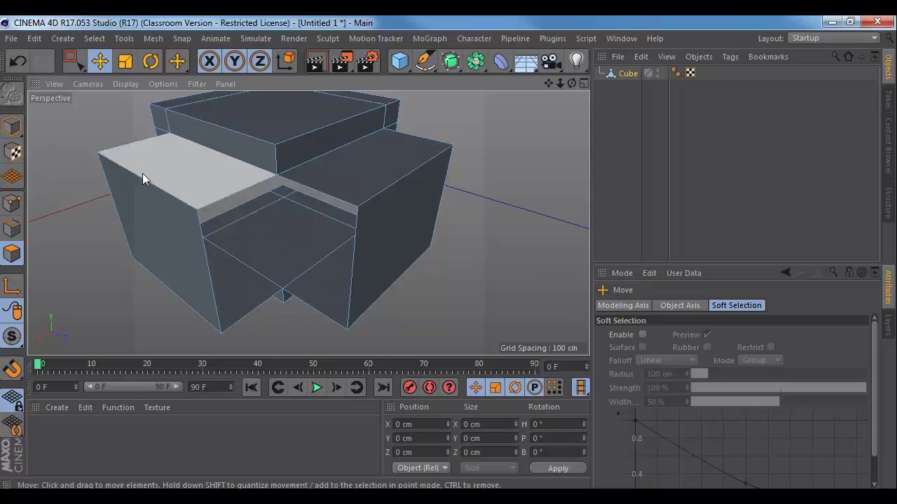
# - Bridge the open upper edges and the vertical outer edges between the two extruded blocks to close the corner gap
pyautogui.rightClick(222, 181)
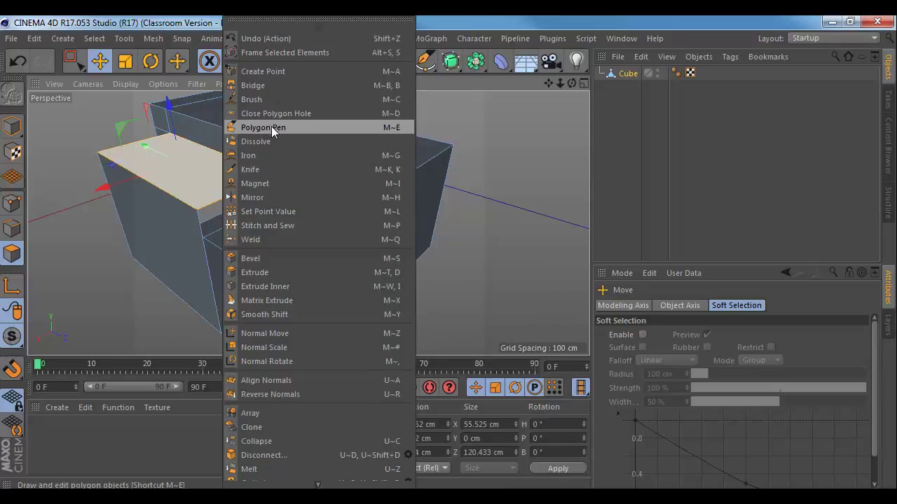
pyautogui.click(263, 86)
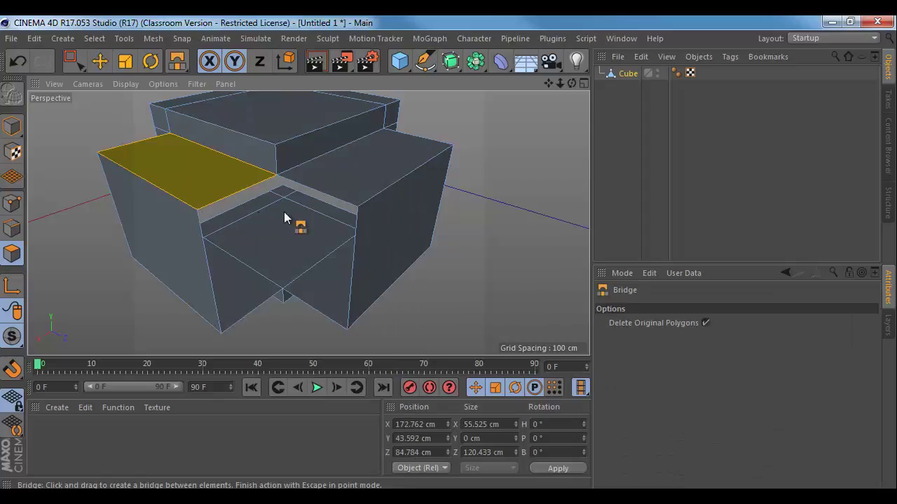
pyautogui.click(12, 227)
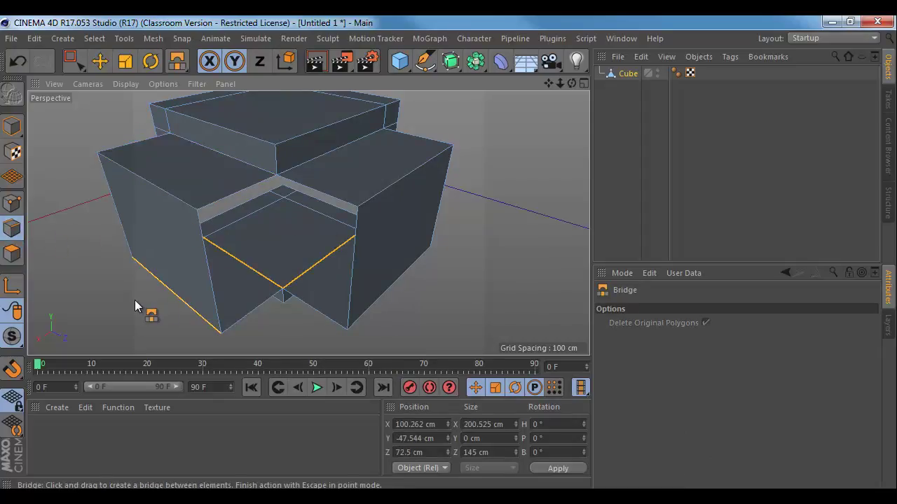
pyautogui.click(99, 61)
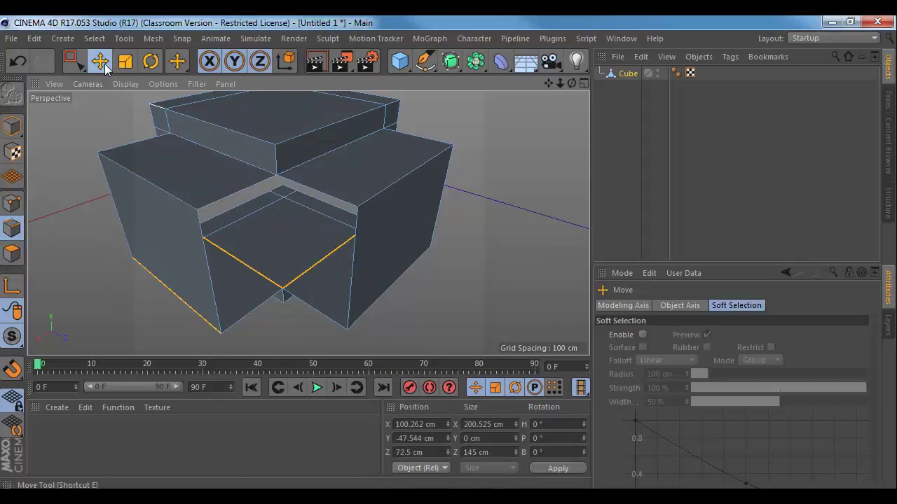
pyautogui.click(71, 197)
pyautogui.press('m')
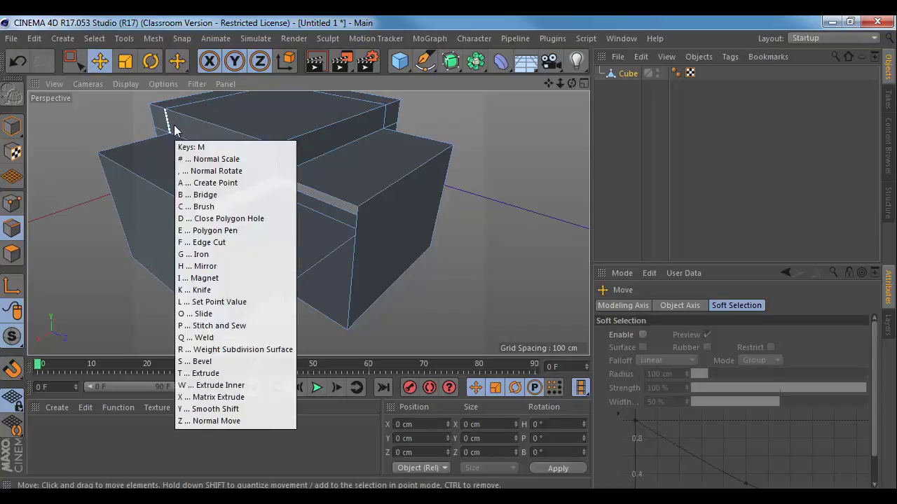
pyautogui.press('Escape')
pyautogui.press('m')
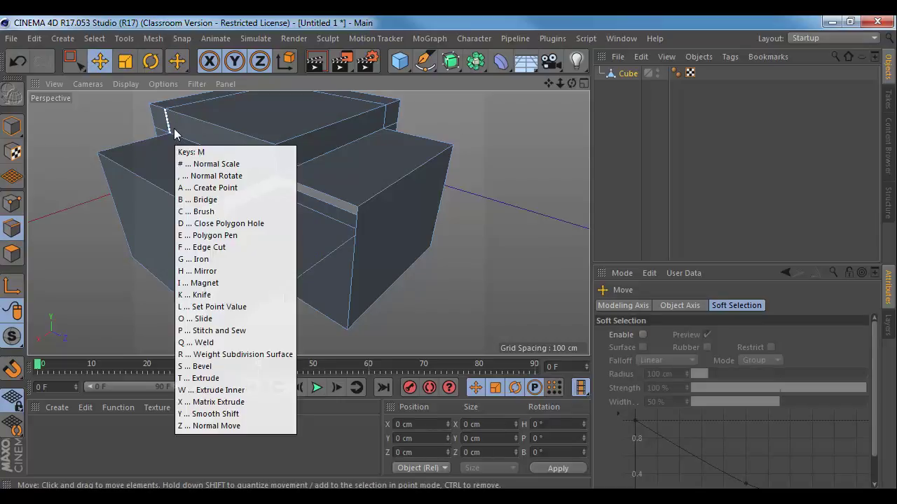
pyautogui.press('b')
pyautogui.moveTo(201, 208); pyautogui.dragTo(344, 201)
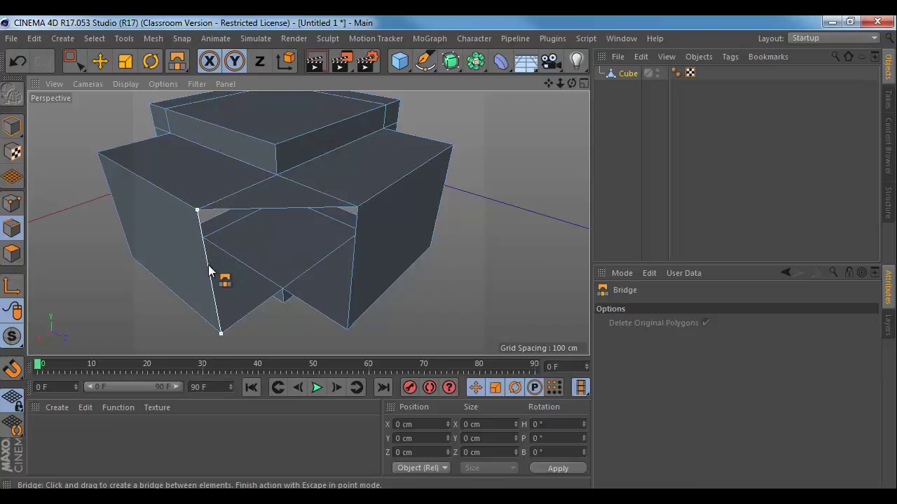
pyautogui.moveTo(208, 265); pyautogui.dragTo(353, 270)
# - Try to move the X-side block's outer vertical edge nearest the Z symmetry plane
pyautogui.keyDown('alt'); pyautogui.moveTo(306, 287); pyautogui.dragTo(276, 267); pyautogui.keyUp('alt')
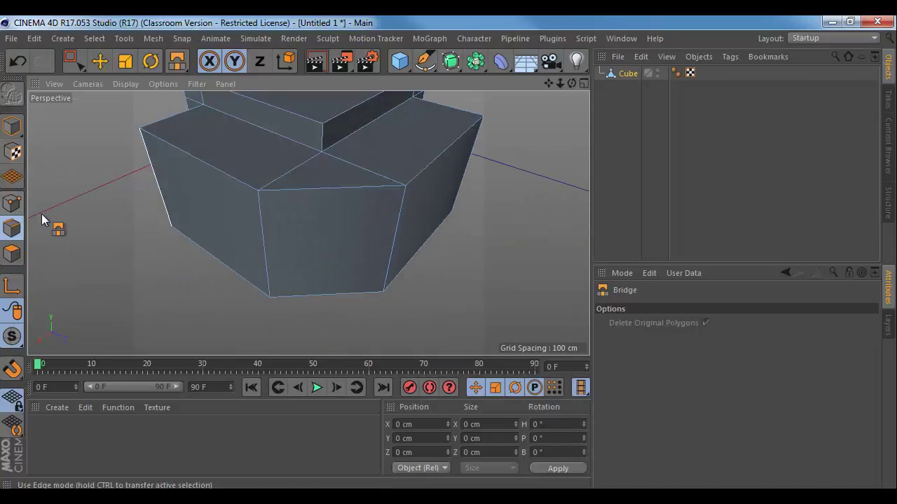
pyautogui.press('e')
pyautogui.click(153, 182)
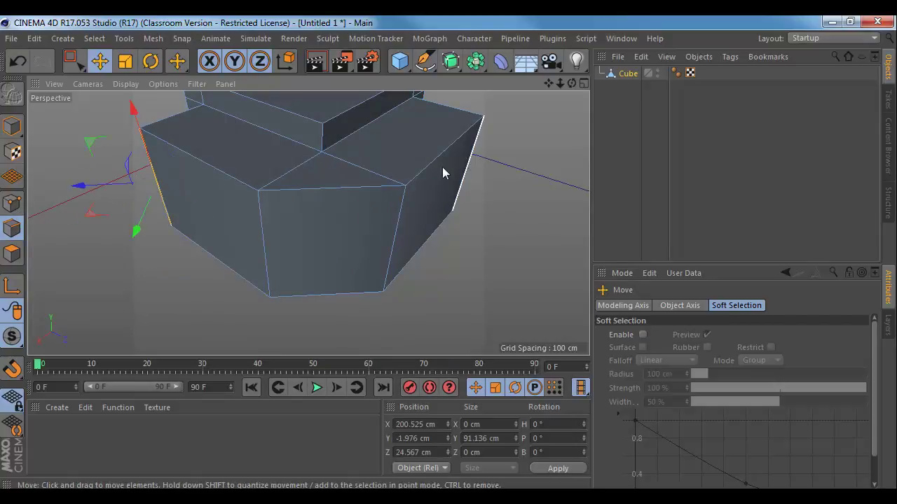
pyautogui.keyDown('alt'); pyautogui.moveTo(214, 167); pyautogui.dragTo(293, 180); pyautogui.keyUp('alt')
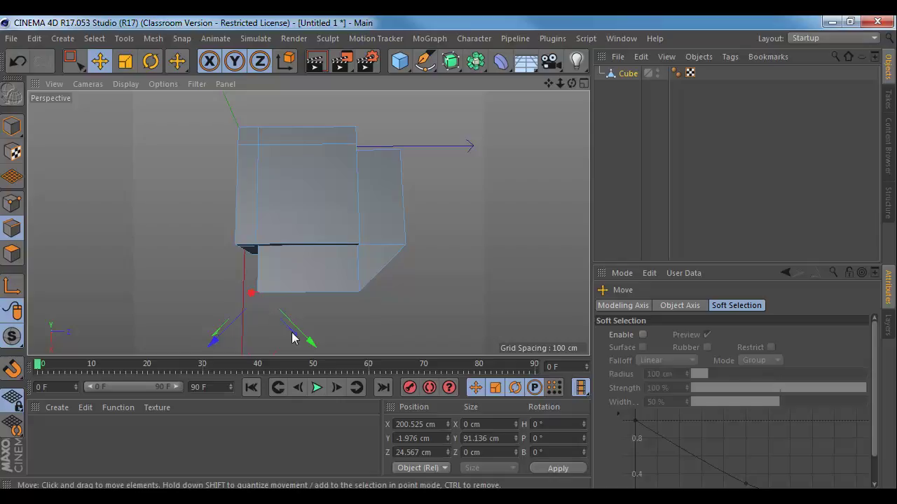
pyautogui.moveTo(294, 336); pyautogui.dragTo(314, 354)
pyautogui.hotkey('ctrl', 'z')
pyautogui.press('Tab')
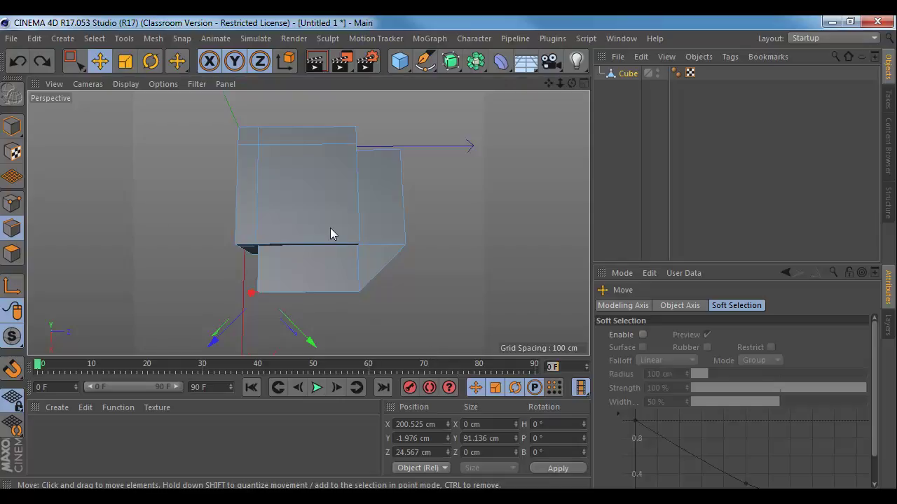
# - Move the X-side block's outer vertical edge along the world Z axis to Z about 94.2 cm
pyautogui.write('qq')
pyautogui.middleClick(302, 258)
pyautogui.press('super')
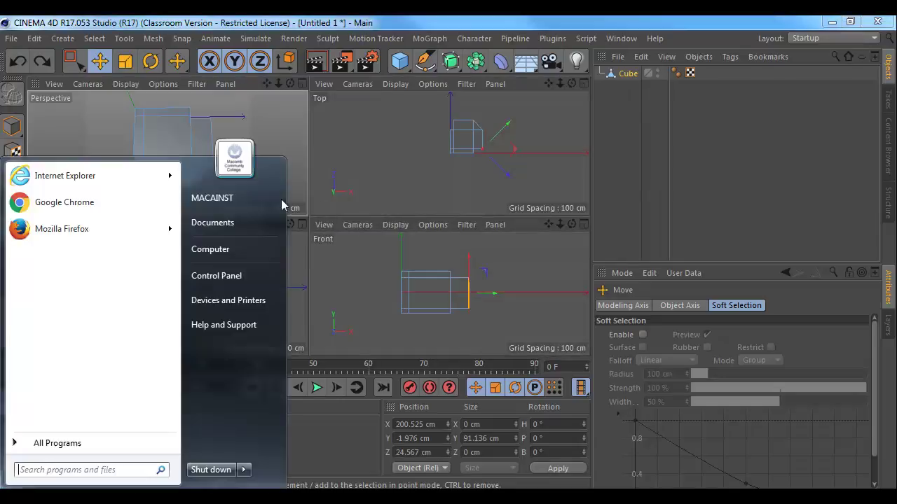
pyautogui.middleClick(277, 143)
pyautogui.keyDown('alt'); pyautogui.moveTo(292, 189); pyautogui.dragTo(239, 169, button='middle'); pyautogui.keyUp('alt')
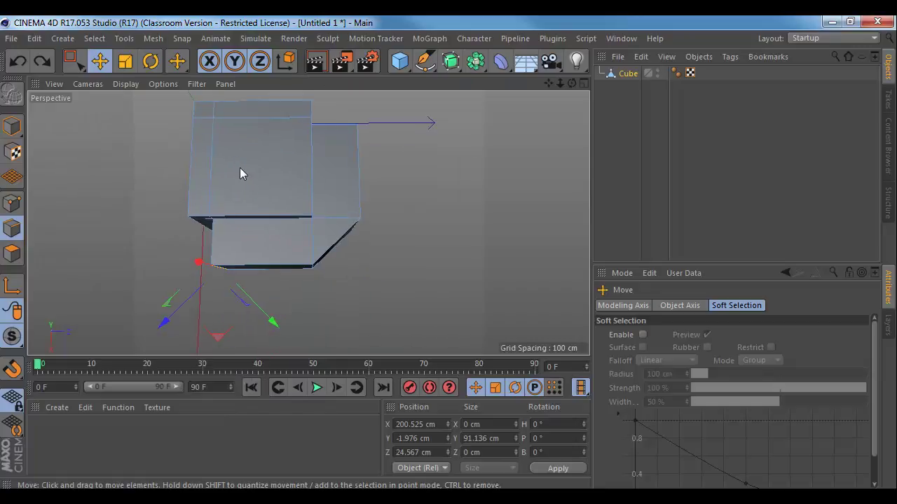
pyautogui.press('w')
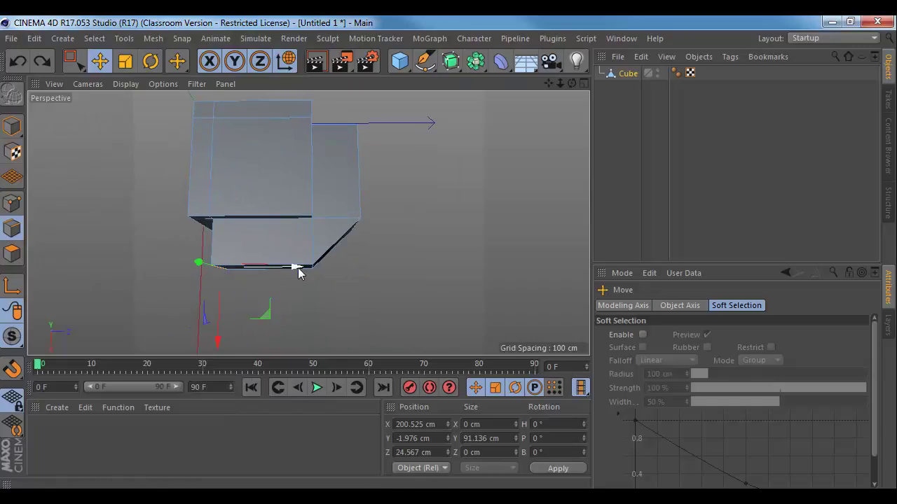
pyautogui.moveTo(298, 268); pyautogui.dragTo(354, 273)
# - Move the Z-side block's outer vertical edge along the world X axis to X about 80.5 cm
pyautogui.keyDown('alt'); pyautogui.moveTo(354, 272); pyautogui.dragTo(420, 220); pyautogui.keyUp('alt')
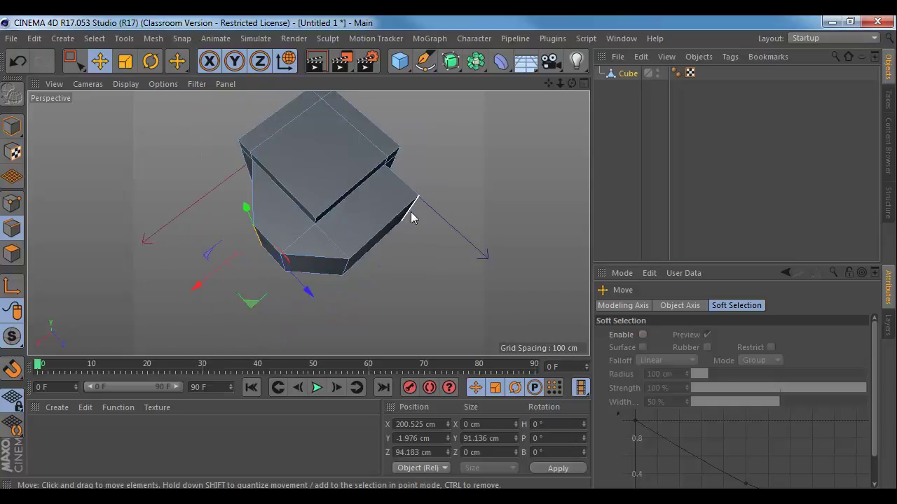
pyautogui.click(411, 212)
pyautogui.moveTo(381, 242); pyautogui.dragTo(343, 263)
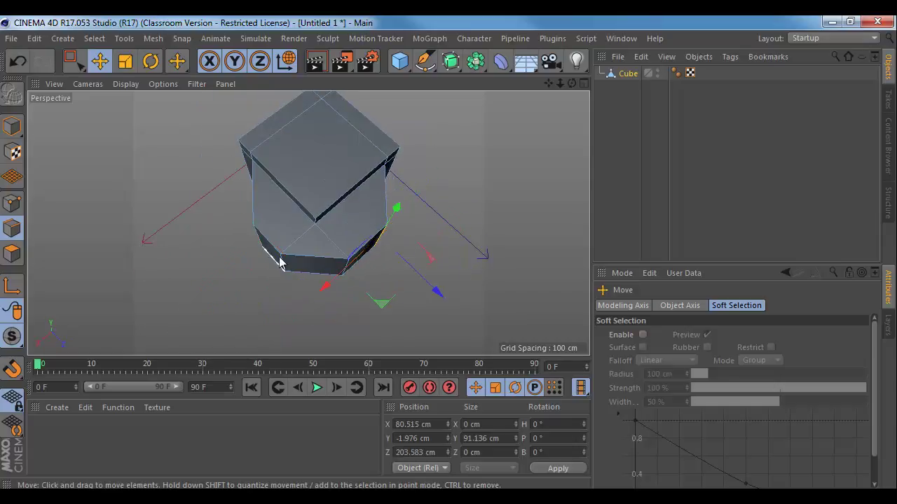
# - Select the three outer end polygons around the corner and move them diagonally outward to X about 247 cm and Z about 267 cm
pyautogui.keyDown('alt'); pyautogui.moveTo(279, 257); pyautogui.dragTo(301, 229); pyautogui.keyUp('alt')
pyautogui.click(16, 251)
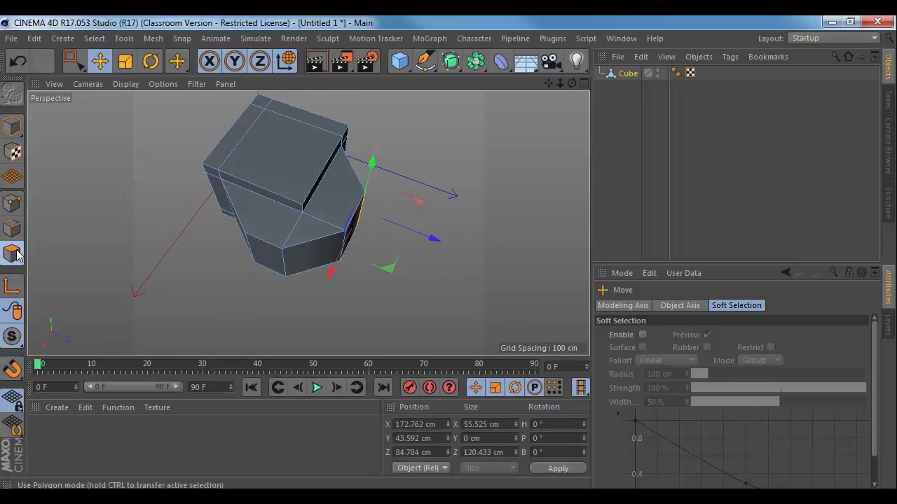
pyautogui.click(261, 212)
pyautogui.click(279, 264)
pyautogui.keyDown('shift'); pyautogui.click(321, 255); pyautogui.keyUp('shift')
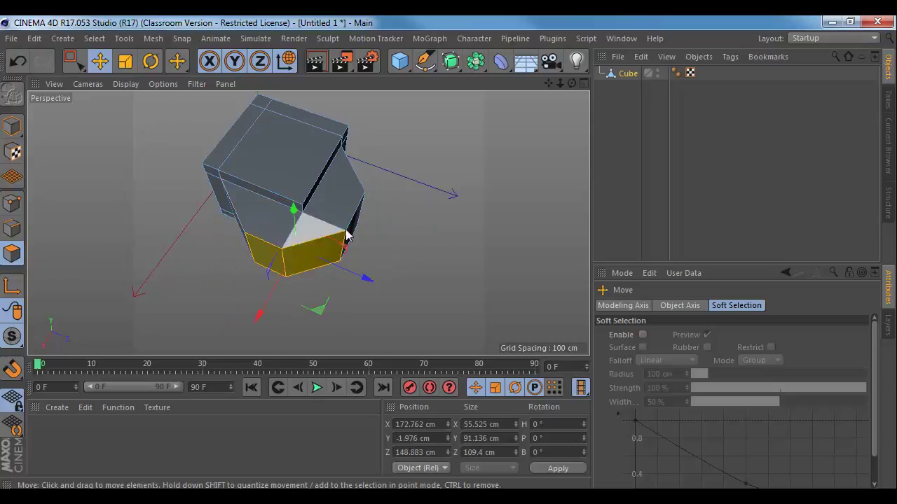
pyautogui.keyDown('shift'); pyautogui.click(350, 233); pyautogui.keyUp('shift')
pyautogui.keyDown('alt'); pyautogui.moveTo(308, 223); pyautogui.dragTo(460, 292); pyautogui.keyUp('alt')
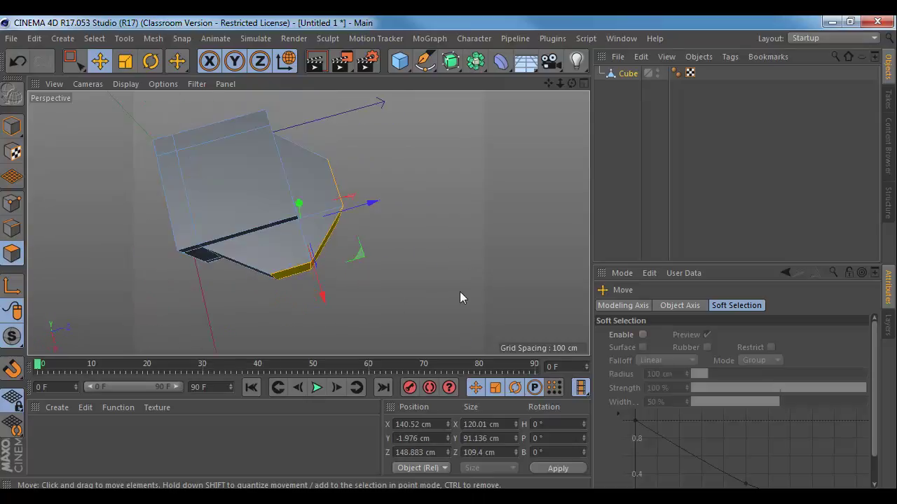
pyautogui.moveTo(357, 260); pyautogui.dragTo(460, 321)
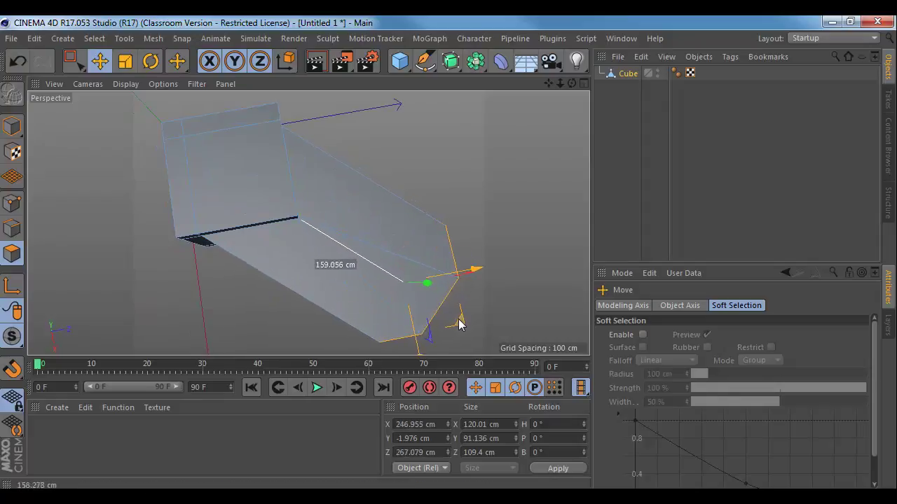
# - Scale the arm's end polygons down to about 61.6 × 46.1 × 53.7 cm
pyautogui.keyDown('alt'); pyautogui.moveTo(353, 240); pyautogui.dragTo(309, 112); pyautogui.keyUp('alt')
pyautogui.keyDown('alt'); pyautogui.moveTo(382, 352); pyautogui.dragTo(369, 218); pyautogui.keyUp('alt')
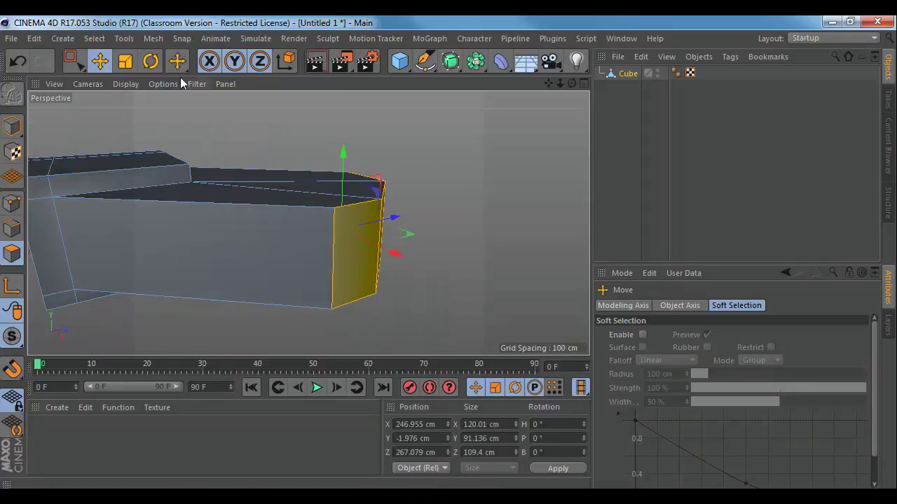
pyautogui.press('r')
pyautogui.press('t')
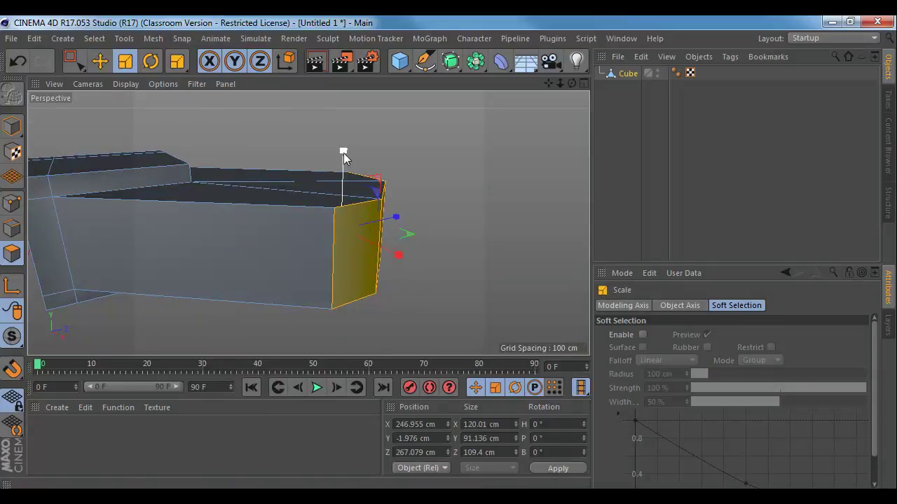
pyautogui.moveTo(343, 152); pyautogui.dragTo(353, 291)
pyautogui.moveTo(462, 274); pyautogui.dragTo(375, 269)
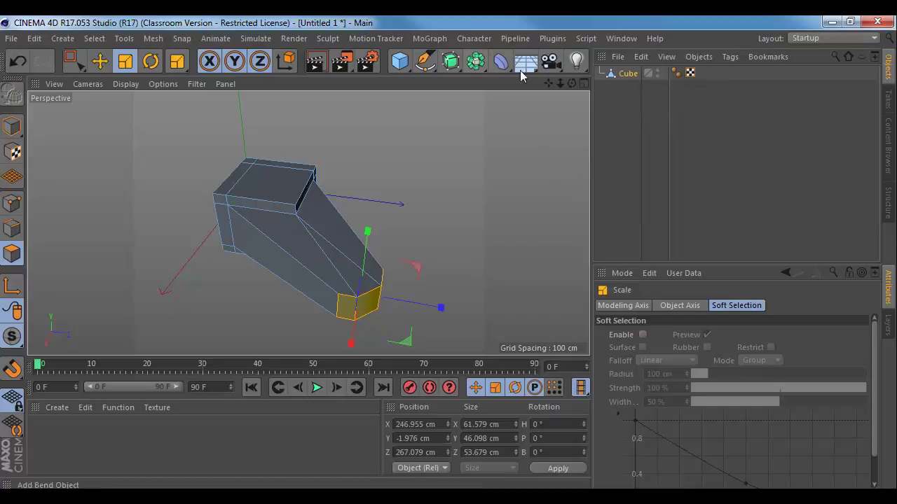
# - Put the Cube under a new Subdivision Surface, preview the smoothed shape, and turn the smoothing off again
pyautogui.click(451, 62)
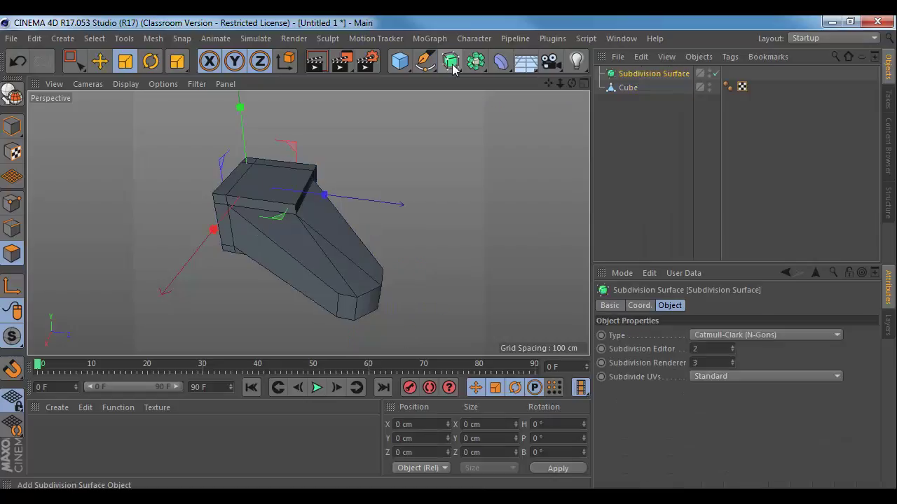
pyautogui.moveTo(634, 89); pyautogui.dragTo(632, 73)
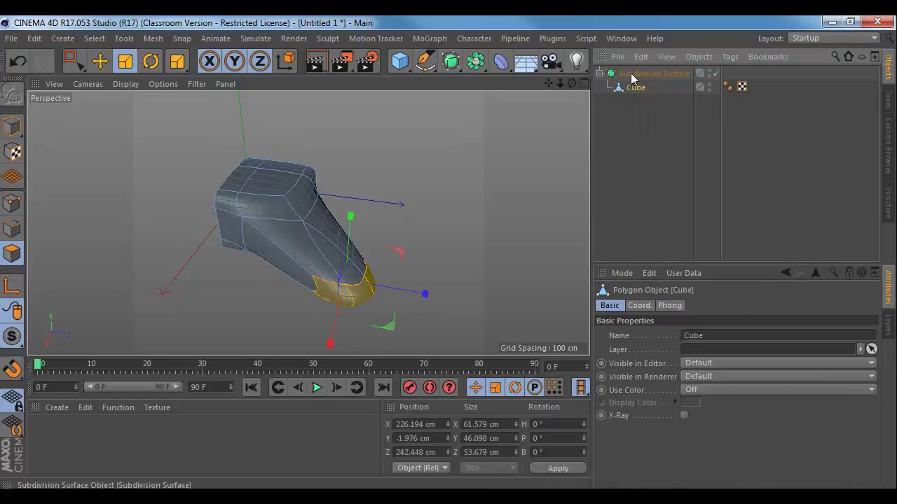
pyautogui.keyDown('alt'); pyautogui.moveTo(515, 258); pyautogui.dragTo(360, 294); pyautogui.keyUp('alt')
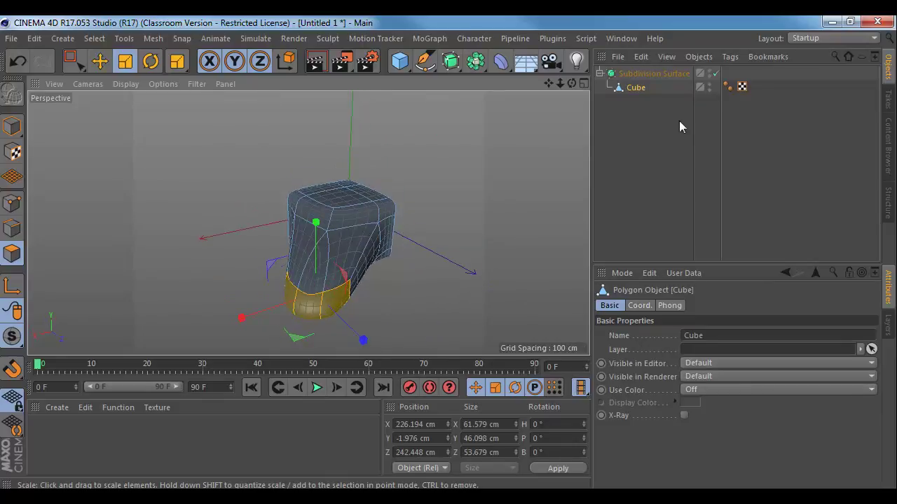
pyautogui.click(716, 73)
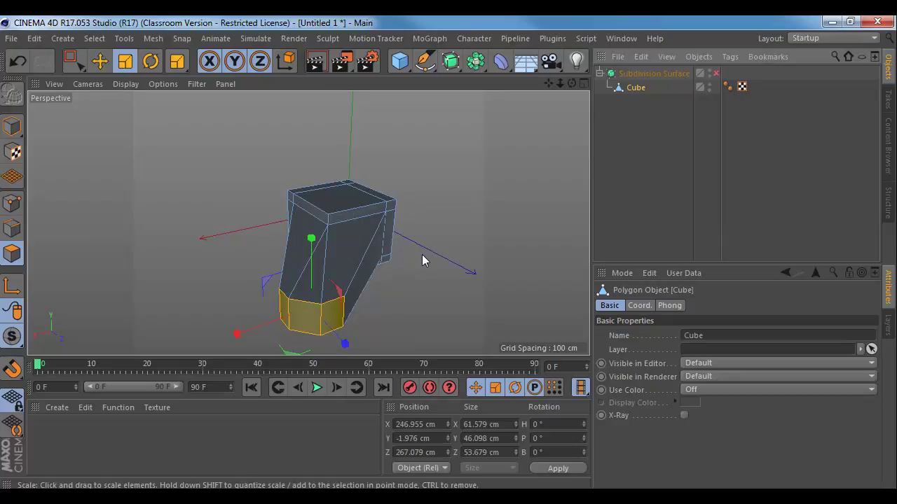
# - Try to dissolve the two diagonal edges and the short front edge around the arm's upper triangle
pyautogui.keyDown('alt'); pyautogui.moveTo(304, 229); pyautogui.dragTo(350, 234, button='right'); pyautogui.keyUp('alt')
pyautogui.keyDown('alt'); pyautogui.moveTo(349, 233); pyautogui.dragTo(322, 241); pyautogui.keyUp('alt')
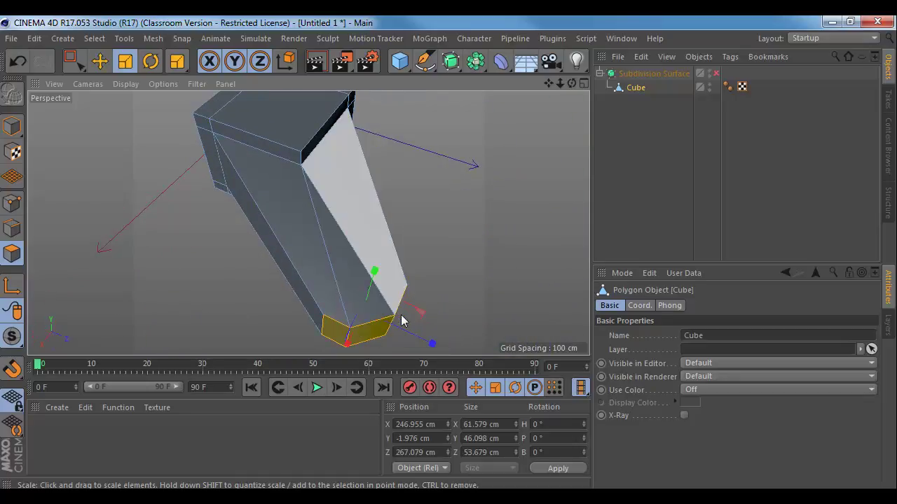
pyautogui.click(12, 228)
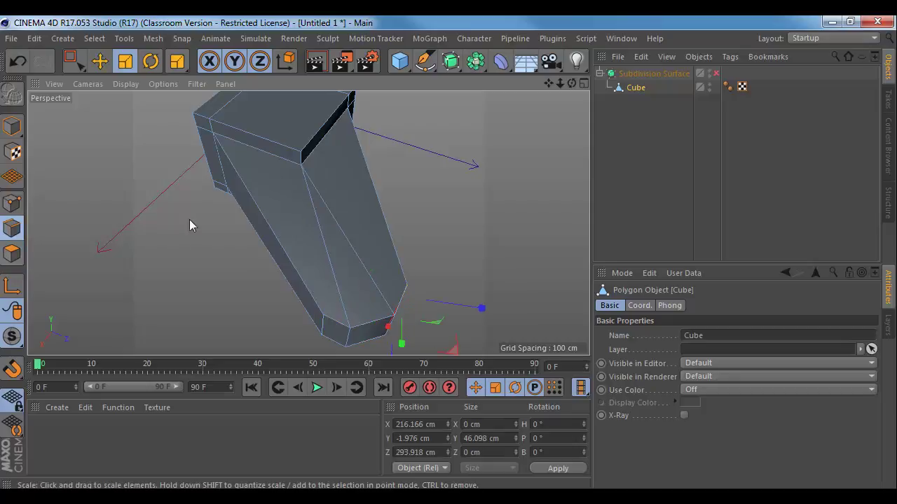
pyautogui.click(323, 242)
pyautogui.keyDown('shift'); pyautogui.click(350, 242); pyautogui.keyUp('shift')
pyautogui.keyDown('shift'); pyautogui.click(370, 335); pyautogui.keyUp('shift')
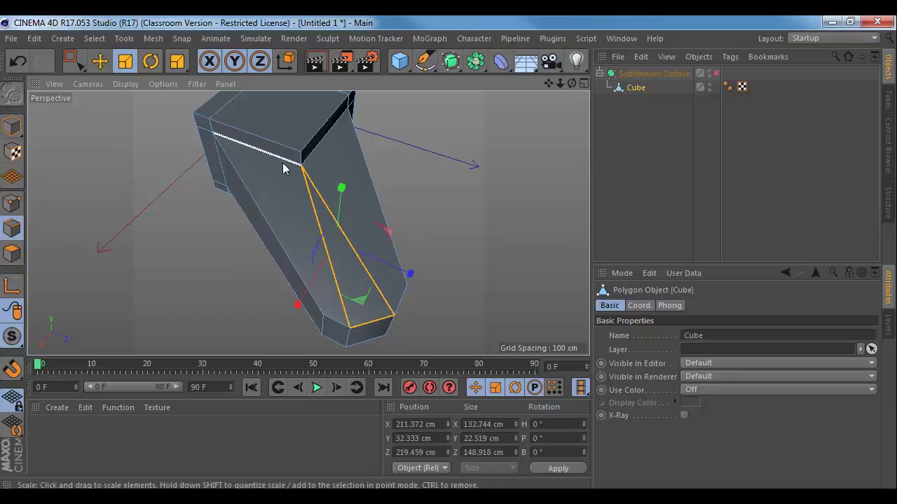
pyautogui.keyDown('alt'); pyautogui.moveTo(279, 153); pyautogui.dragTo(286, 200, button='middle'); pyautogui.keyUp('alt')
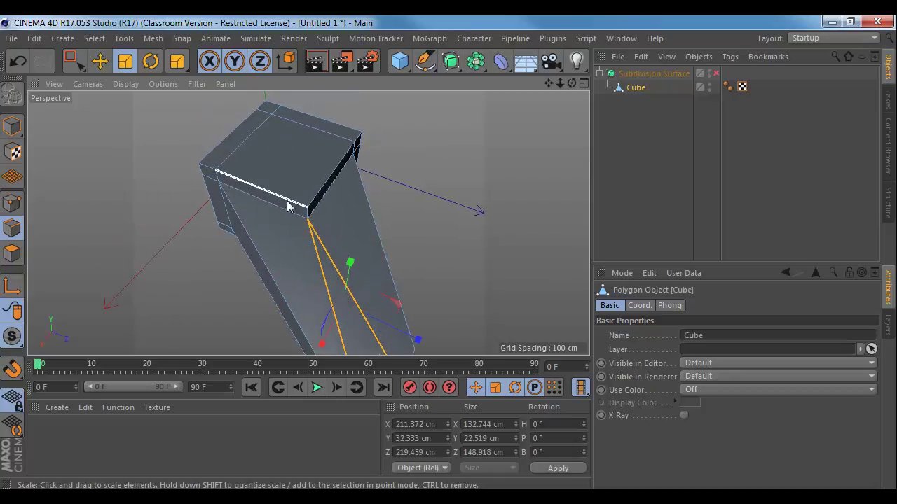
pyautogui.keyDown('alt'); pyautogui.moveTo(300, 217); pyautogui.dragTo(333, 227, button='right'); pyautogui.keyUp('alt')
pyautogui.keyDown('alt'); pyautogui.moveTo(332, 227); pyautogui.dragTo(303, 175, button='middle'); pyautogui.keyUp('alt')
pyautogui.rightClick(299, 188)
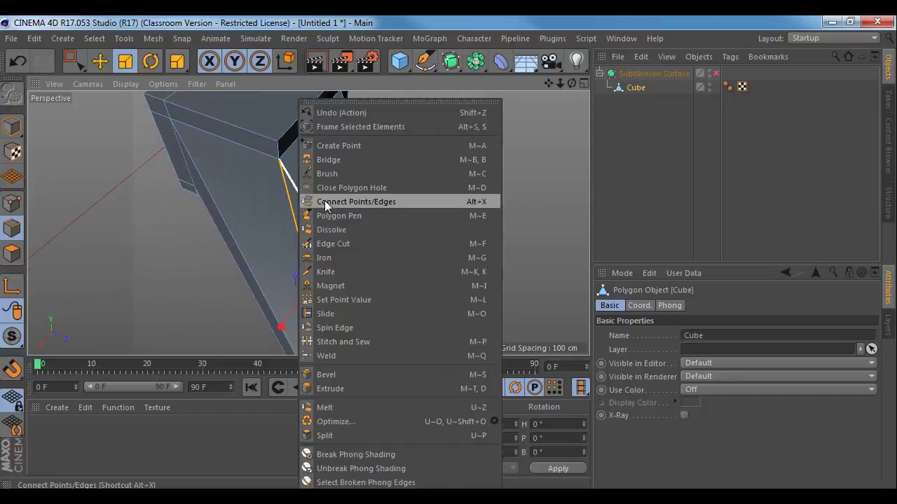
pyautogui.click(337, 229)
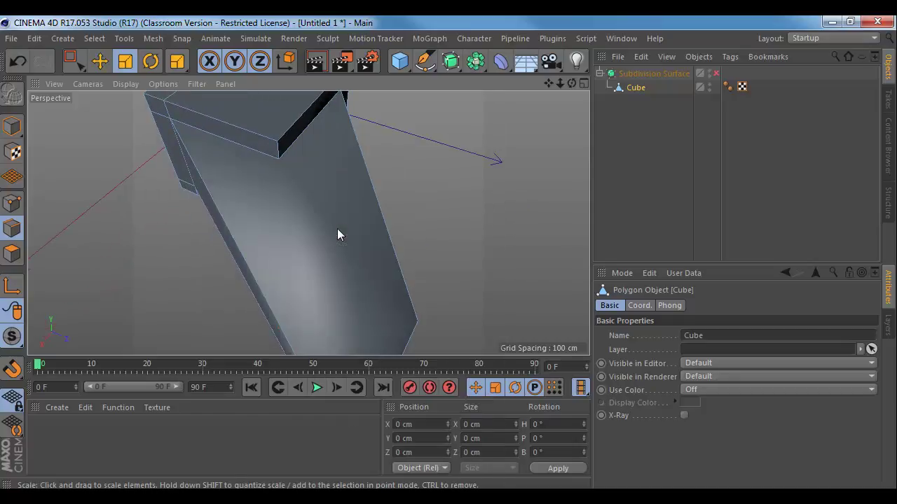
# - Undo the dissolve of the arm's upper edges
pyautogui.moveTo(337, 229)
pyautogui.keyDown('alt'); pyautogui.mouseDown()
pyautogui.moveTo(284, 253)
pyautogui.moveTo(203, 218)
pyautogui.moveTo(294, 240)
pyautogui.moveTo(321, 236)
pyautogui.mouseUp(); pyautogui.keyUp('alt')
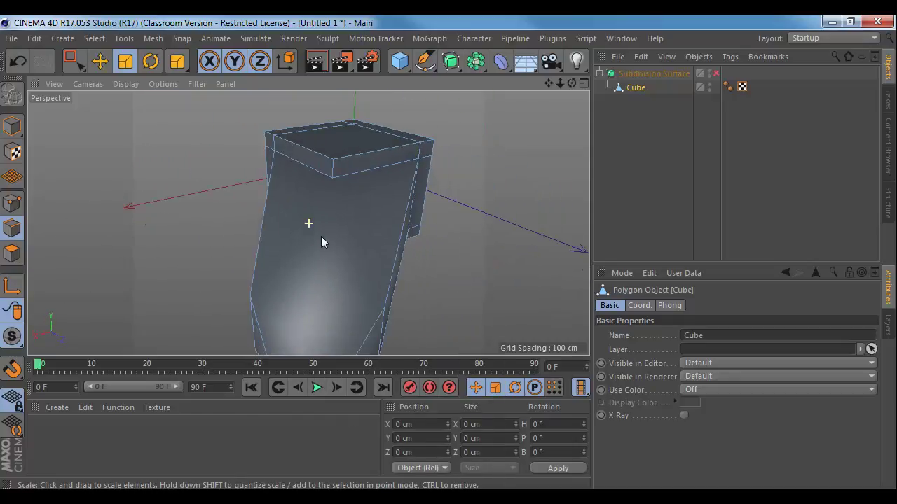
pyautogui.click(336, 168)
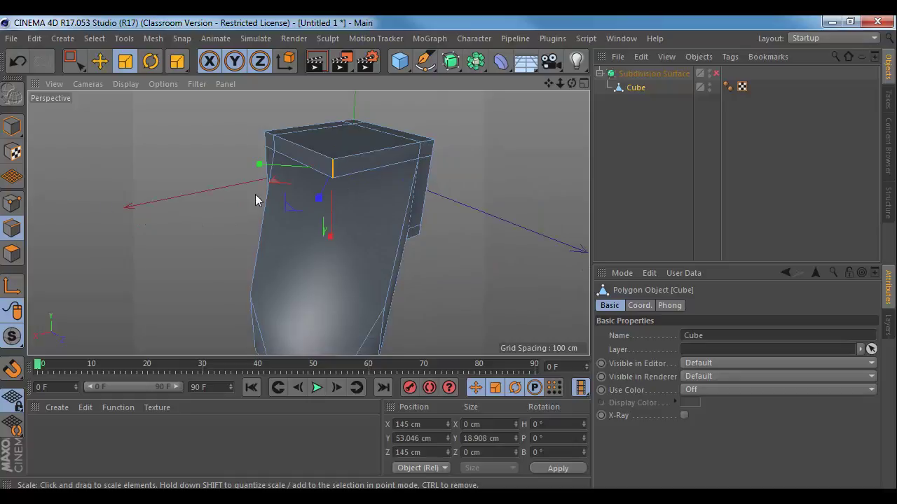
pyautogui.press('k')
pyautogui.keyDown('alt'); pyautogui.moveTo(342, 267); pyautogui.dragTo(315, 271); pyautogui.keyUp('alt')
pyautogui.hotkey('ctrl', 'z')
pyautogui.hotkey('ctrl', 'z')
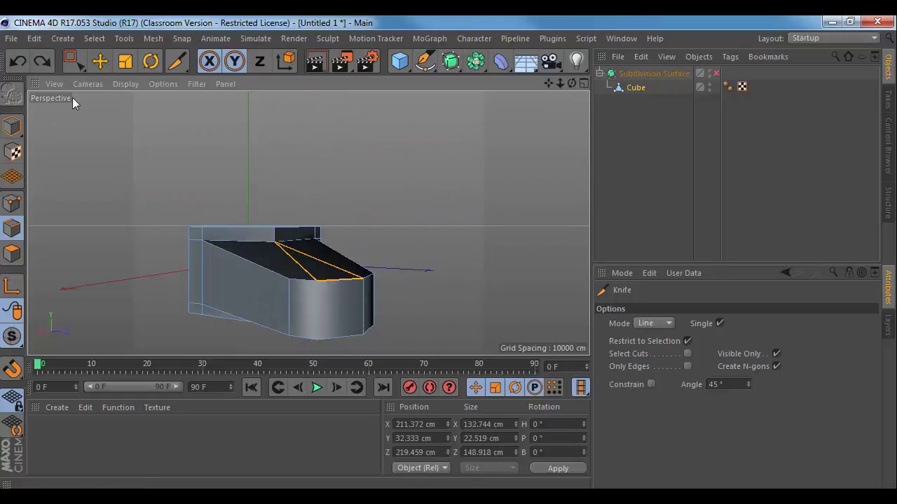
# - Dissolve only the two diagonal edges on the arm's upper face, keeping the short front edge
pyautogui.click(109, 61)
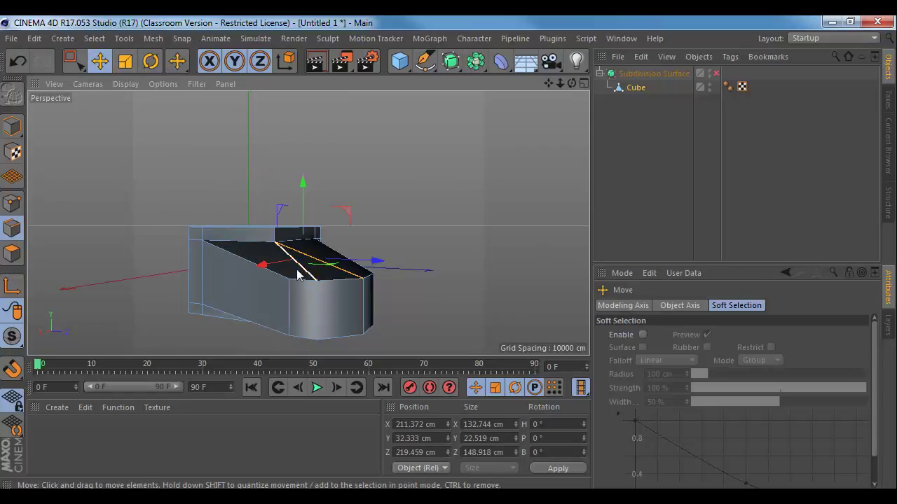
pyautogui.rightClick(268, 261)
pyautogui.click(306, 230)
# - Knife a new edge from the X-side corner of the arm's tip up to the raised block, over its rim and across its top
pyautogui.keyDown('alt'); pyautogui.moveTo(332, 224); pyautogui.dragTo(353, 287); pyautogui.keyUp('alt')
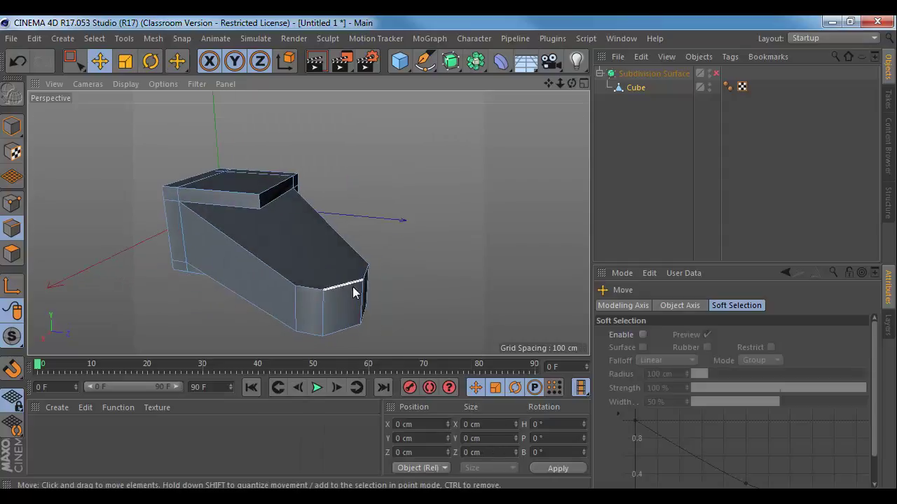
pyautogui.press('k')
pyautogui.click(322, 288)
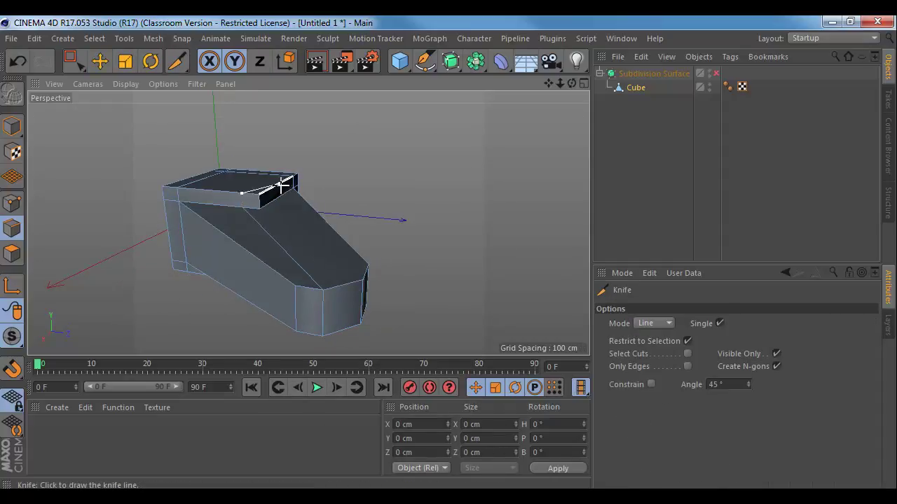
pyautogui.keyDown('alt'); pyautogui.moveTo(284, 179); pyautogui.dragTo(215, 203); pyautogui.keyUp('alt')
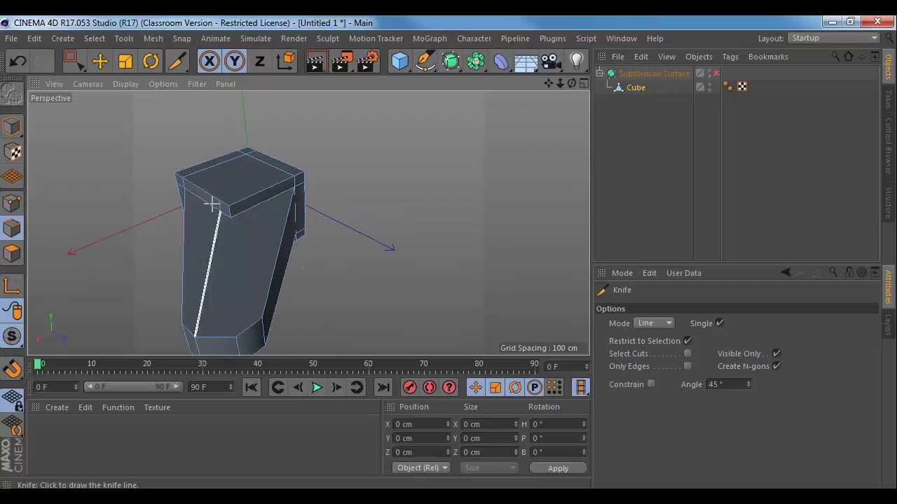
pyautogui.keyDown('alt'); pyautogui.moveTo(215, 204); pyautogui.dragTo(234, 253, button='middle'); pyautogui.keyUp('alt')
pyautogui.keyDown('alt'); pyautogui.moveTo(234, 253); pyautogui.dragTo(322, 259, button='right'); pyautogui.keyUp('alt')
pyautogui.moveTo(211, 223); pyautogui.dragTo(357, 153)
# - Knife a matching edge from the Z-side corner of the arm's tip up to the raised block, over its rim and across its top
pyautogui.keyDown('alt'); pyautogui.moveTo(329, 197); pyautogui.dragTo(277, 237); pyautogui.keyUp('alt')
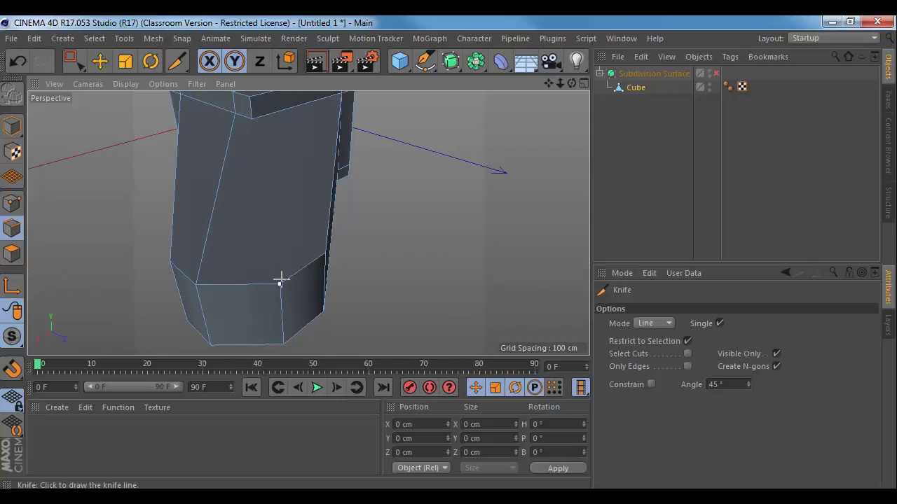
pyautogui.moveTo(280, 282); pyautogui.dragTo(283, 182)
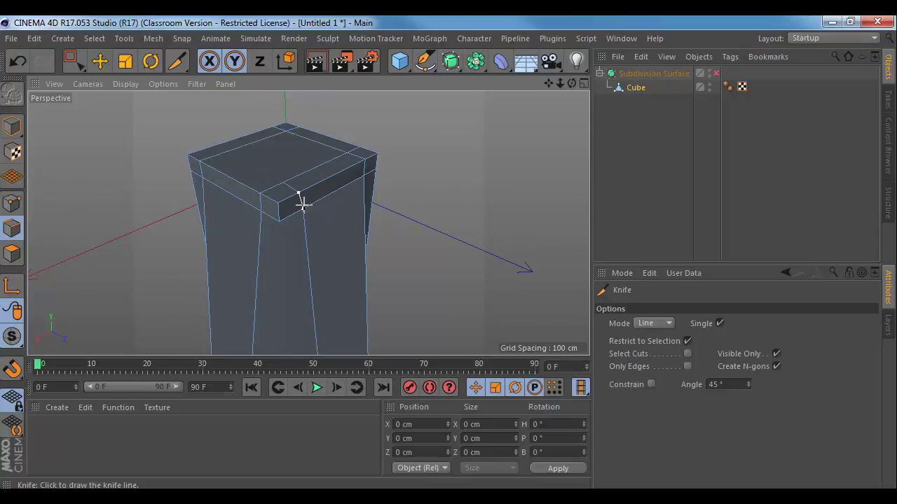
pyautogui.moveTo(284, 182); pyautogui.dragTo(213, 147)
pyautogui.keyDown('alt'); pyautogui.moveTo(416, 262); pyautogui.dragTo(305, 264); pyautogui.keyUp('alt')
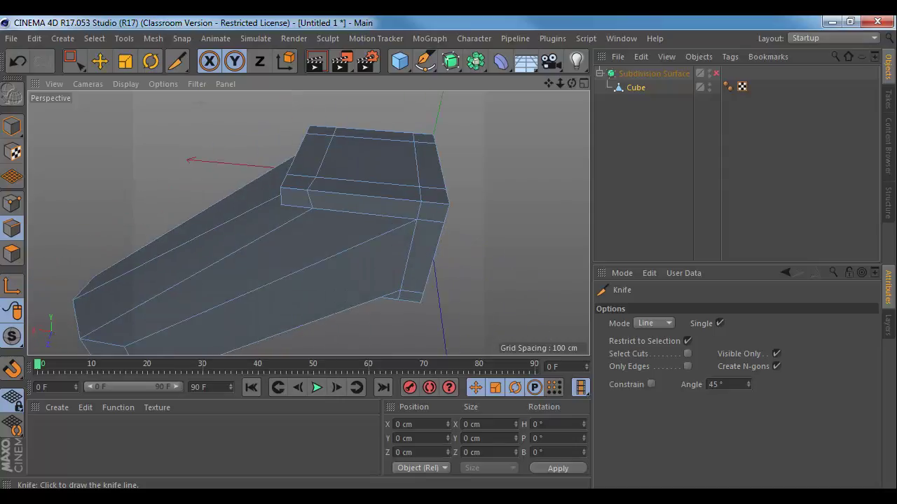
pyautogui.press('e')
# - Turn the Subdivision Surface back on and inspect the smoothed arm from the side
pyautogui.keyDown('alt'); pyautogui.moveTo(300, 211); pyautogui.dragTo(384, 209); pyautogui.keyUp('alt')
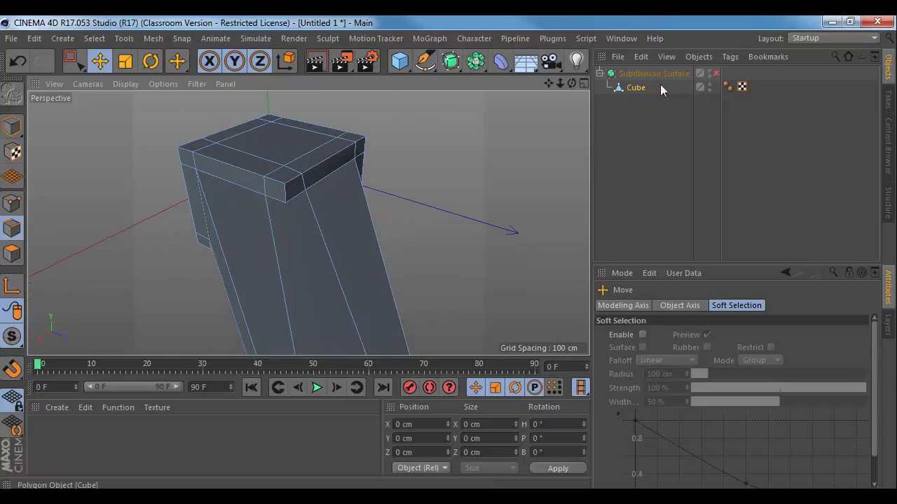
pyautogui.click(715, 72)
pyautogui.keyDown('alt'); pyautogui.moveTo(405, 184); pyautogui.dragTo(451, 160); pyautogui.keyUp('alt')
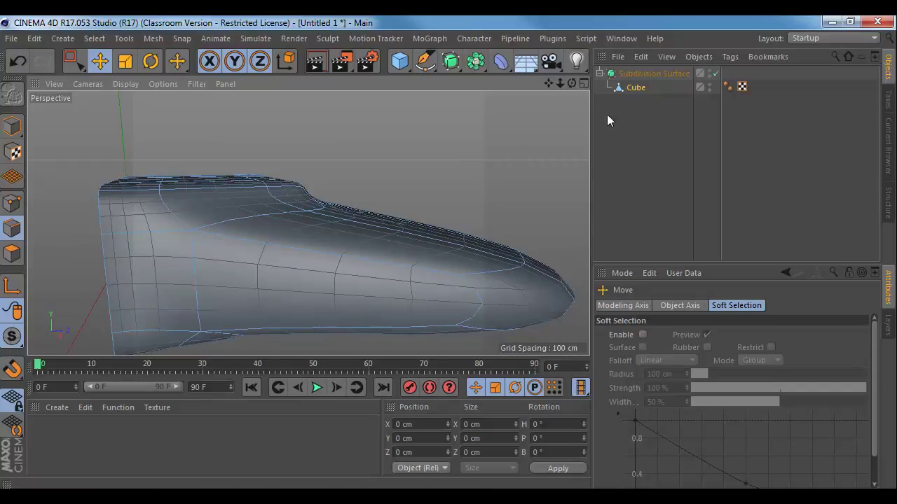
pyautogui.keyDown('alt'); pyautogui.moveTo(309, 196); pyautogui.dragTo(309, 270); pyautogui.keyUp('alt')
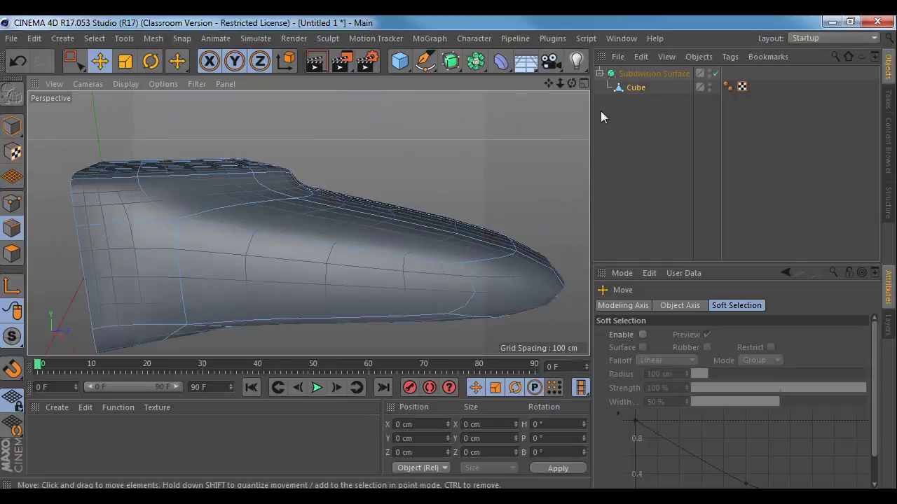
# - Turn off the Subdivision Surface and compare the unsmoothed body's profile with the Phantom side-view photo in the browser
pyautogui.click(715, 73)
pyautogui.keyDown('alt'); pyautogui.moveTo(380, 167); pyautogui.dragTo(297, 275); pyautogui.keyUp('alt')
pyautogui.hotkey('alt', 'Tab')
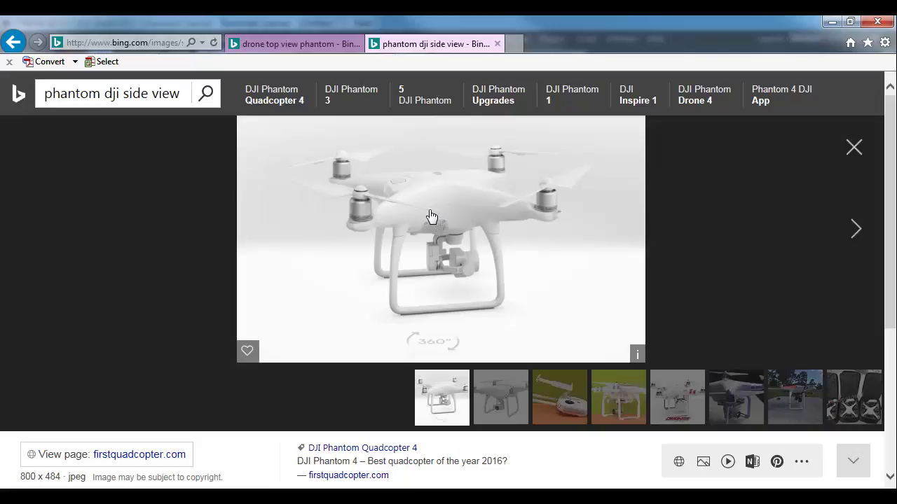
pyautogui.hotkey('alt', 'Tab')
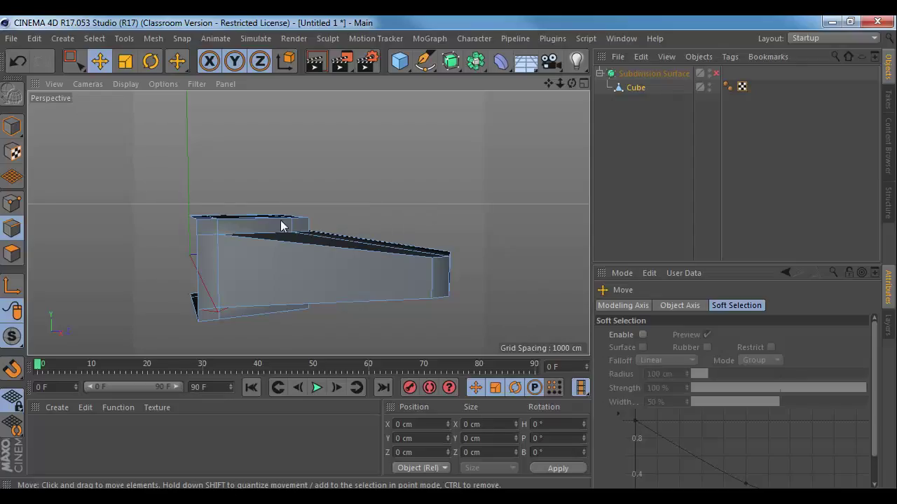
# - Knife a horizontal line through the whole body at mid-height in the Front view, with Restrict to Selection and Visible Only off
pyautogui.press('k')
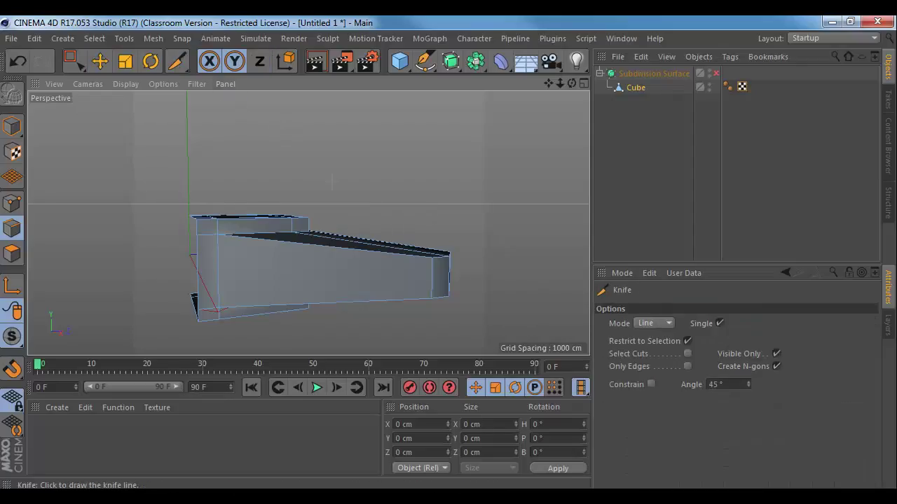
pyautogui.middleClick(444, 234)
pyautogui.middleClick(436, 291)
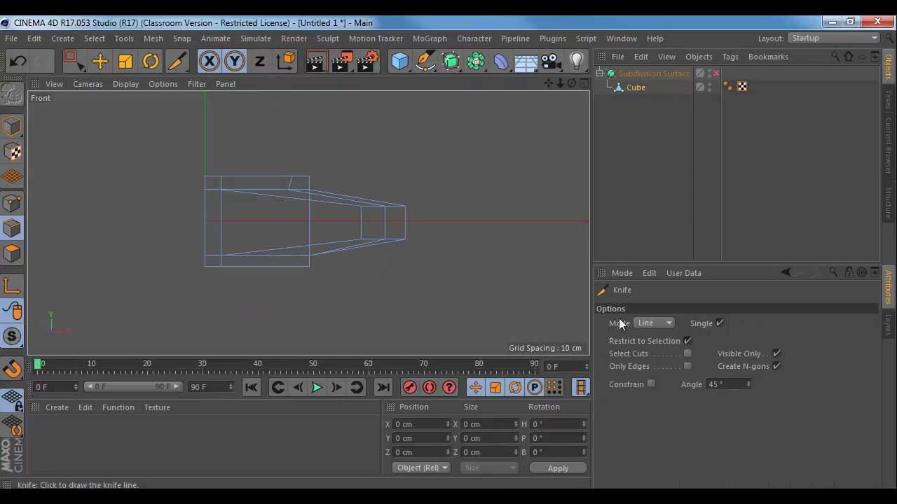
pyautogui.click(686, 341)
pyautogui.click(776, 353)
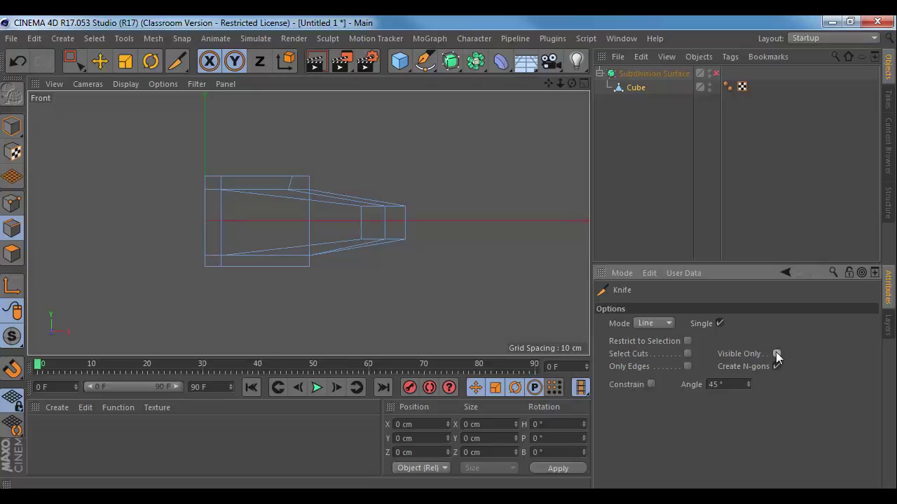
pyautogui.moveTo(187, 219); pyautogui.dragTo(490, 219)
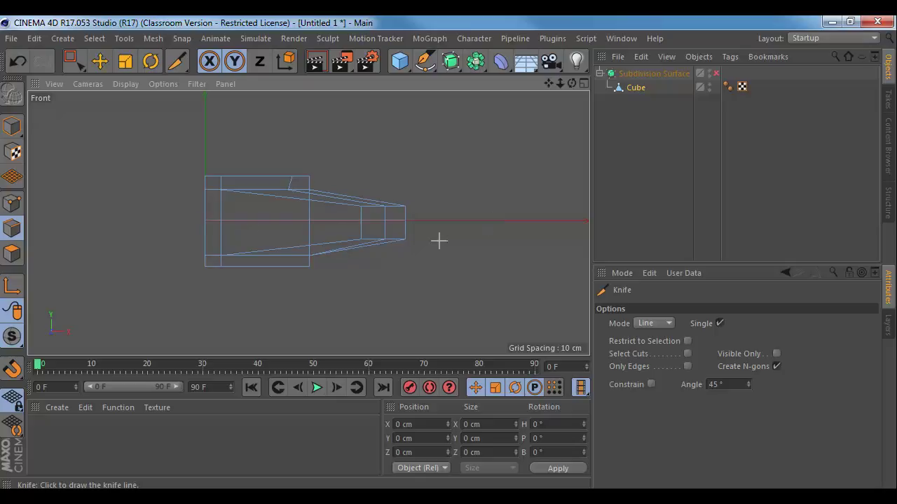
# - Delete all polygons of the body and arm below the new mid-height cut
pyautogui.middleClick(399, 185)
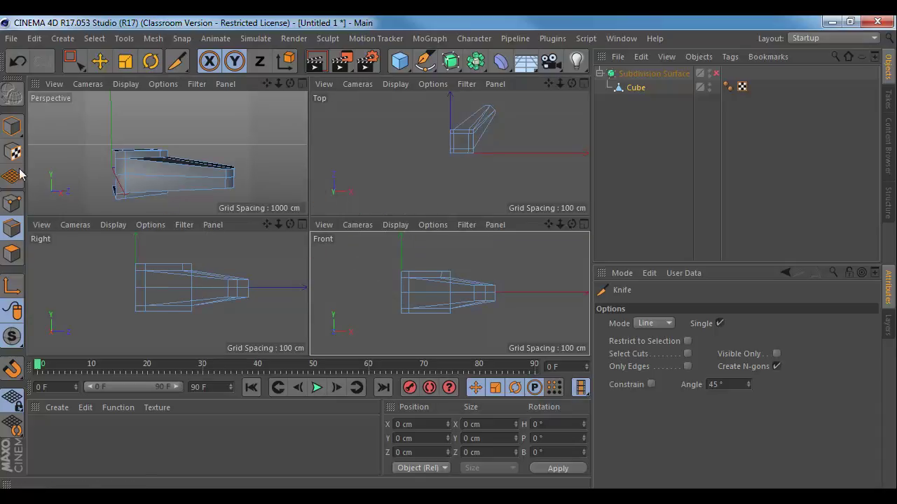
pyautogui.click(12, 254)
pyautogui.press('0')
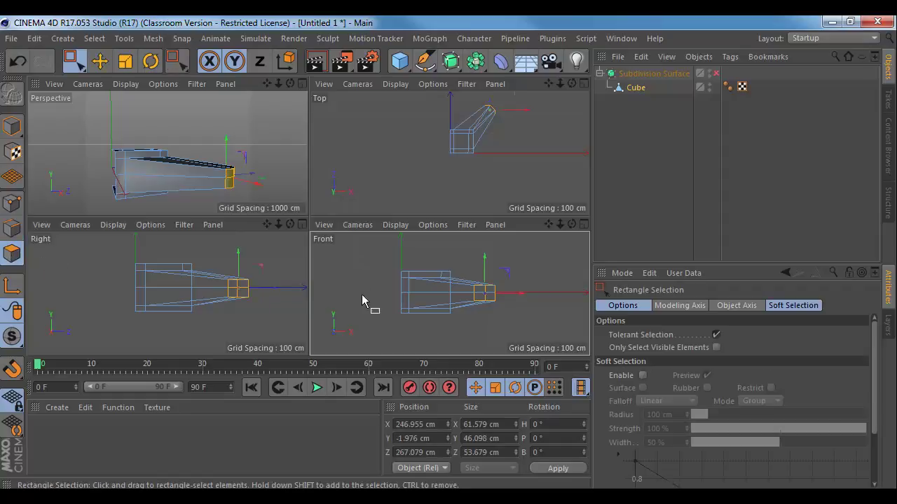
pyautogui.moveTo(366, 296); pyautogui.dragTo(524, 337)
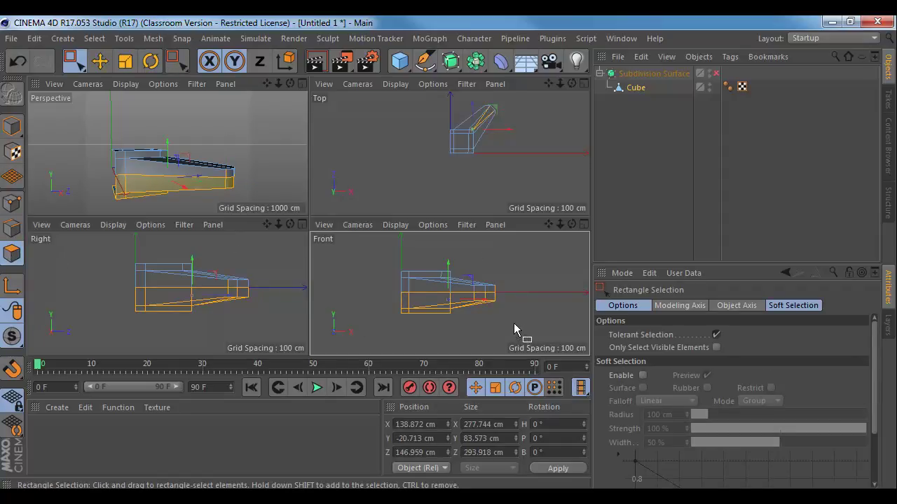
pyautogui.keyDown('alt'); pyautogui.moveTo(272, 164); pyautogui.dragTo(296, 154); pyautogui.keyUp('alt')
pyautogui.press('Delete')
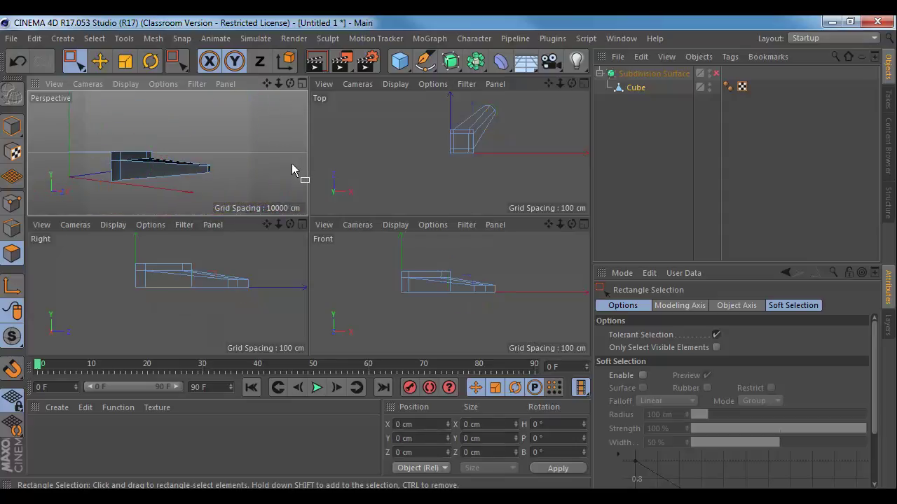
pyautogui.middleClick(249, 156)
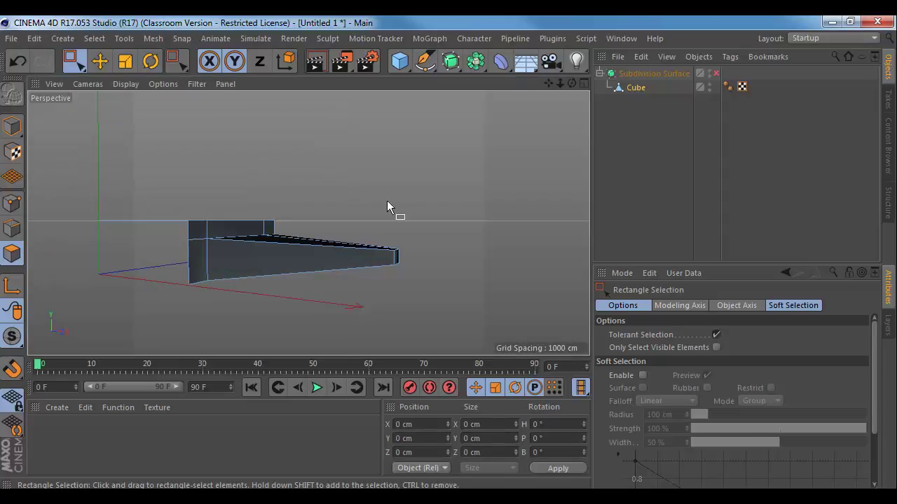
# - Inspect the remaining upper half from the arm's tip, briefly previewing it with the Subdivision Surface on
pyautogui.keyDown('alt'); pyautogui.moveTo(387, 200); pyautogui.dragTo(640, 190); pyautogui.keyUp('alt')
pyautogui.click(640, 191)
pyautogui.keyDown('alt'); pyautogui.moveTo(528, 178); pyautogui.dragTo(416, 212); pyautogui.keyUp('alt')
pyautogui.click(715, 73)
pyautogui.click(715, 73)
# - Dissolve the short vertical edge at the raised block's outer corner, above the arm
pyautogui.scroll(3, 415, 211)
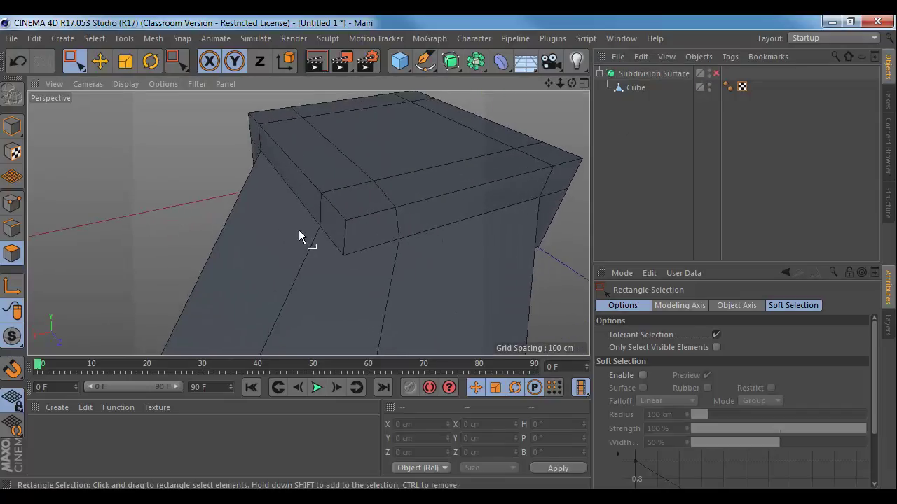
pyautogui.click(14, 227)
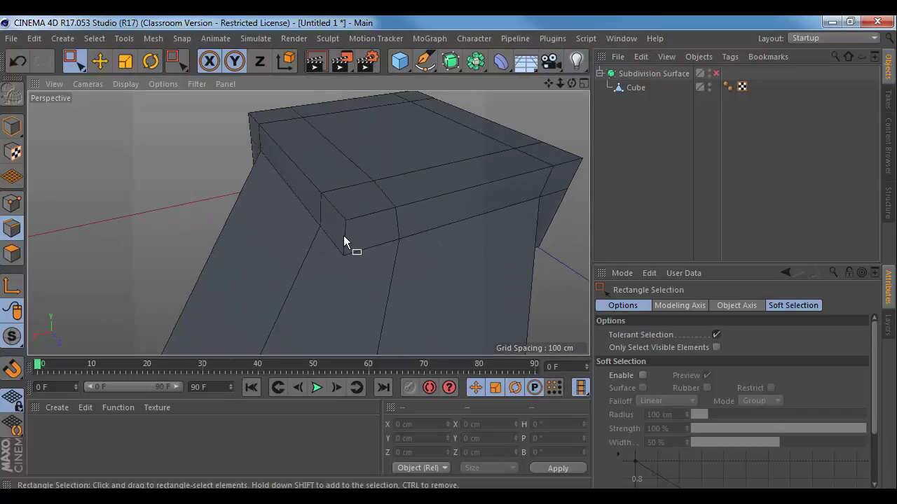
pyautogui.click(639, 89)
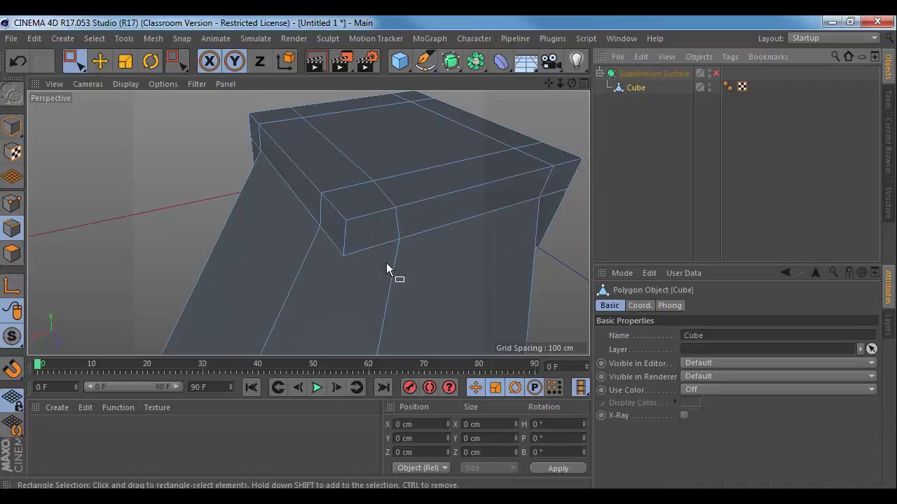
pyautogui.press('e')
pyautogui.click(344, 237)
pyautogui.keyDown('alt'); pyautogui.moveTo(344, 236); pyautogui.dragTo(477, 264); pyautogui.keyUp('alt')
pyautogui.rightClick(379, 216)
pyautogui.click(406, 230)
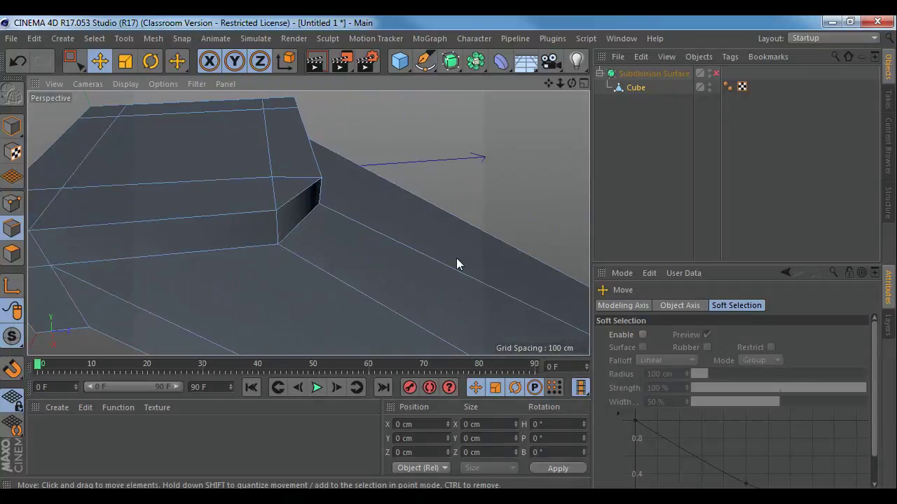
pyautogui.hotkey('ctrl', 'z')
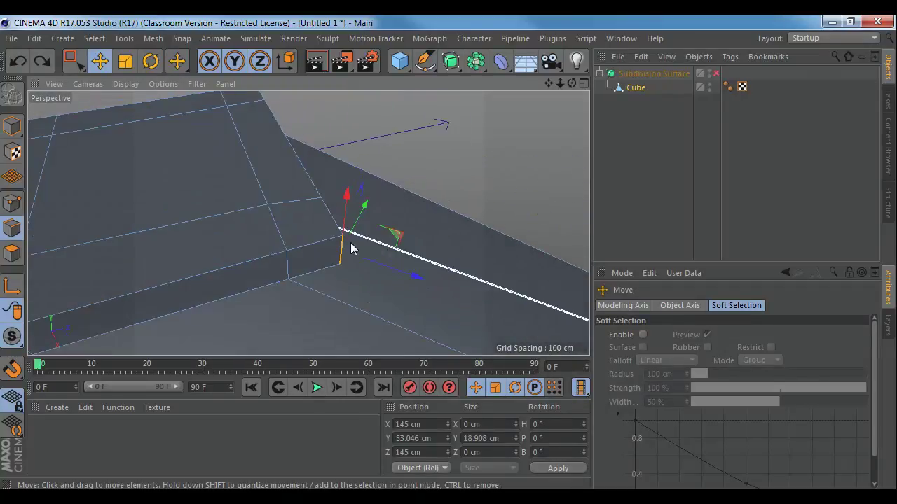
pyautogui.rightClick(336, 245)
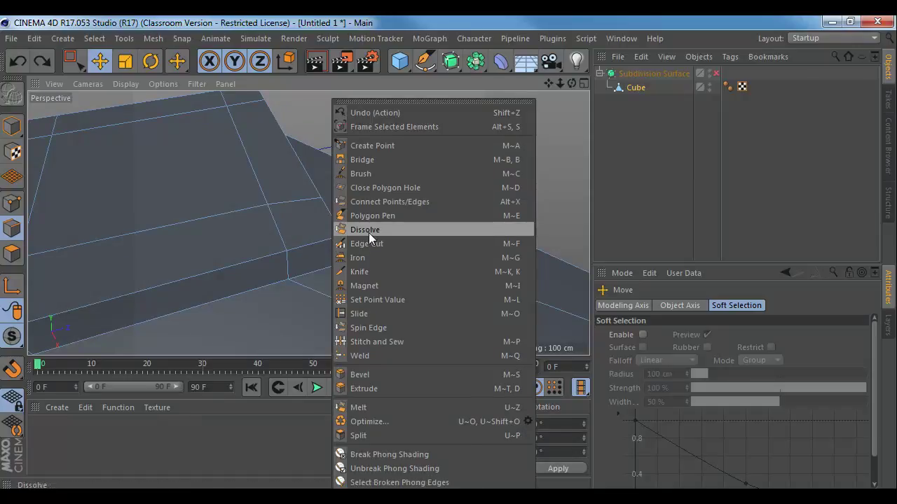
pyautogui.click(368, 231)
pyautogui.keyDown('alt'); pyautogui.moveTo(390, 245); pyautogui.dragTo(415, 244); pyautogui.keyUp('alt')
pyautogui.keyDown('alt'); pyautogui.moveTo(360, 236); pyautogui.dragTo(332, 237, button='right'); pyautogui.keyUp('alt')
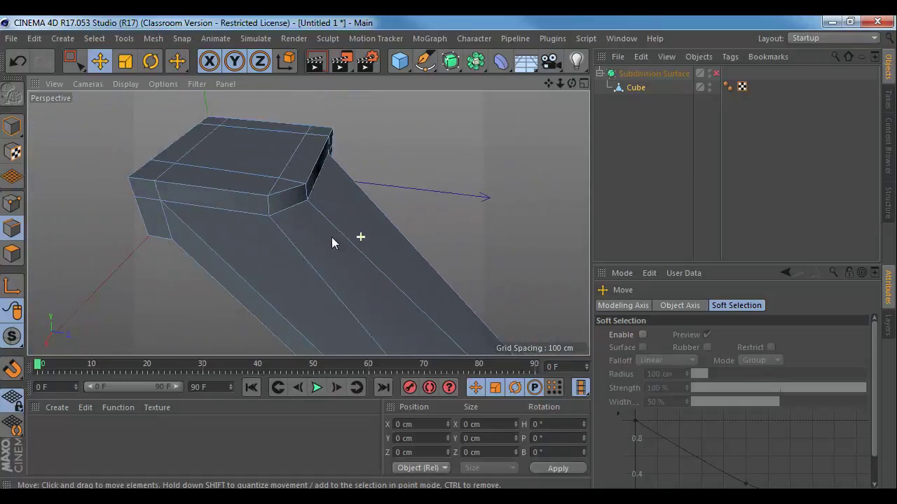
# - Try a Loop-mode Knife cut across the arm just beyond the raised block, and undo it
pyautogui.keyDown('alt'); pyautogui.moveTo(287, 273); pyautogui.dragTo(339, 270); pyautogui.keyUp('alt')
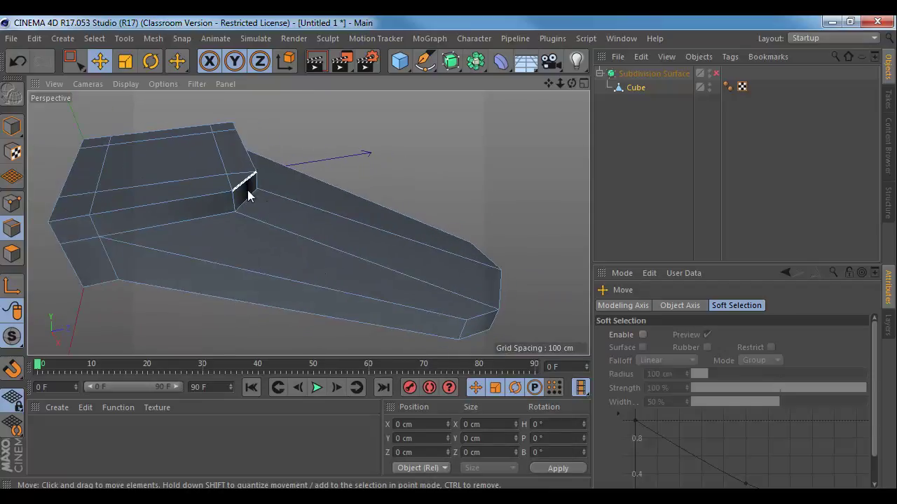
pyautogui.press('k')
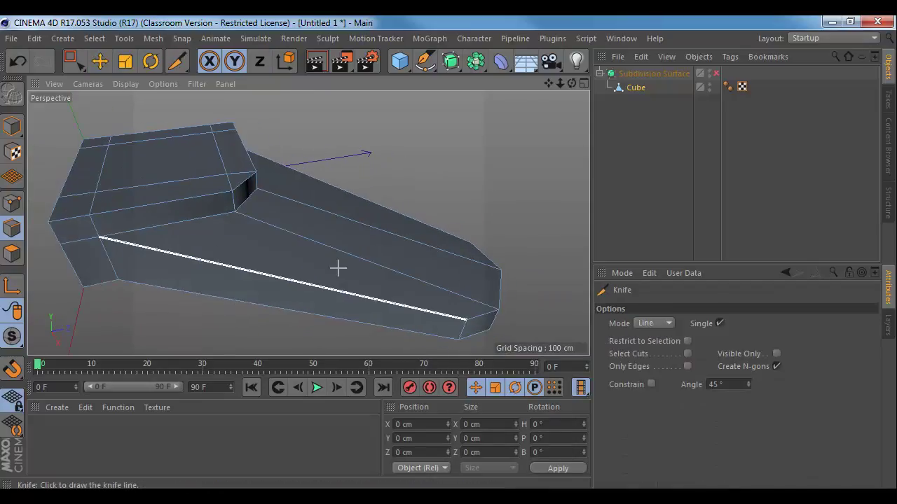
pyautogui.click(640, 324)
pyautogui.click(651, 377)
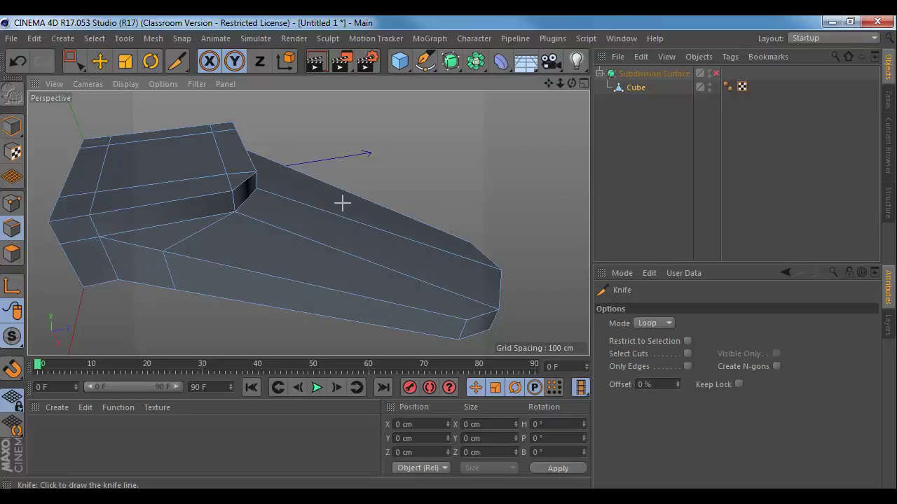
pyautogui.keyDown('alt'); pyautogui.moveTo(343, 203); pyautogui.dragTo(187, 209); pyautogui.keyUp('alt')
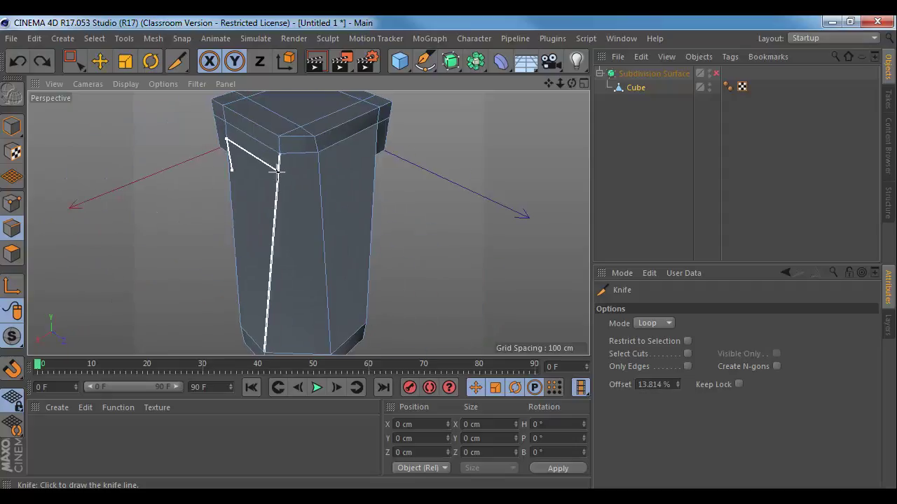
pyautogui.hotkey('ctrl', 'z')
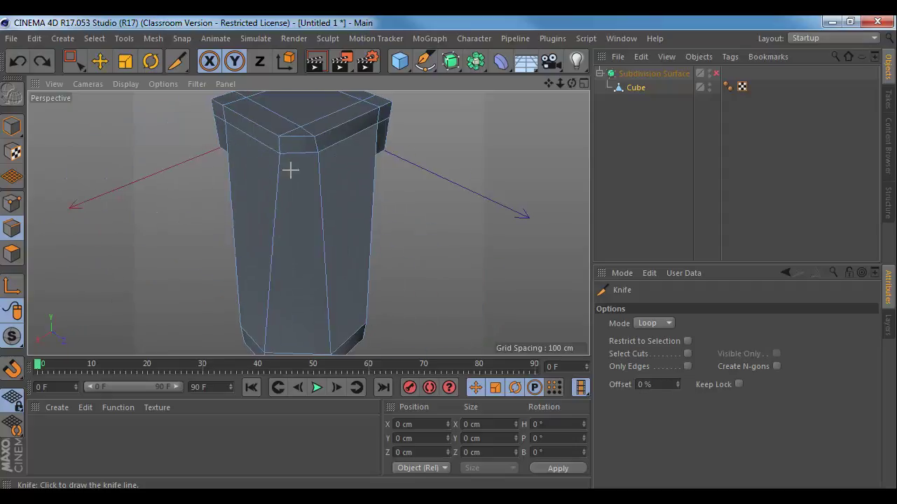
# - Try single Line-mode Knife cuts across the arm's X-side and upper faces beside the raised block
pyautogui.click(654, 323)
pyautogui.click(632, 327)
pyautogui.keyDown('alt'); pyautogui.moveTo(371, 210); pyautogui.dragTo(334, 239); pyautogui.keyUp('alt')
pyautogui.keyDown('alt'); pyautogui.moveTo(335, 238); pyautogui.dragTo(422, 213, button='middle'); pyautogui.keyUp('alt')
pyautogui.click(218, 311)
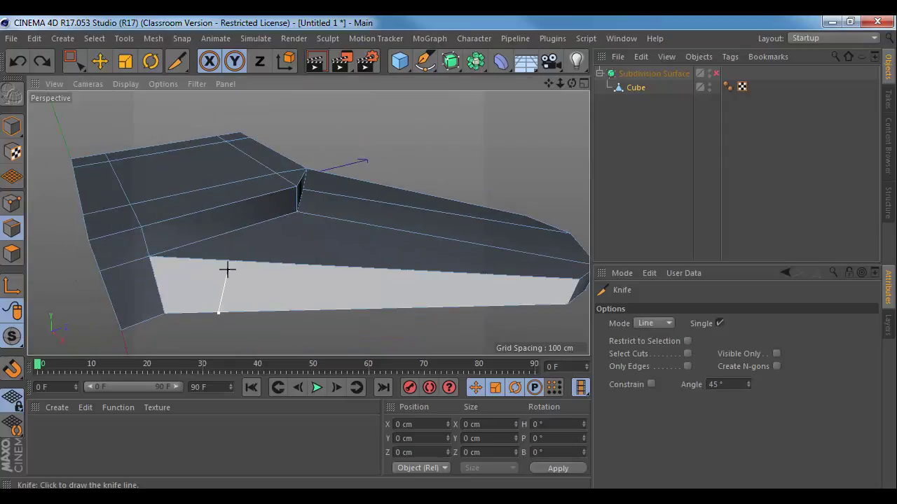
pyautogui.click(222, 260)
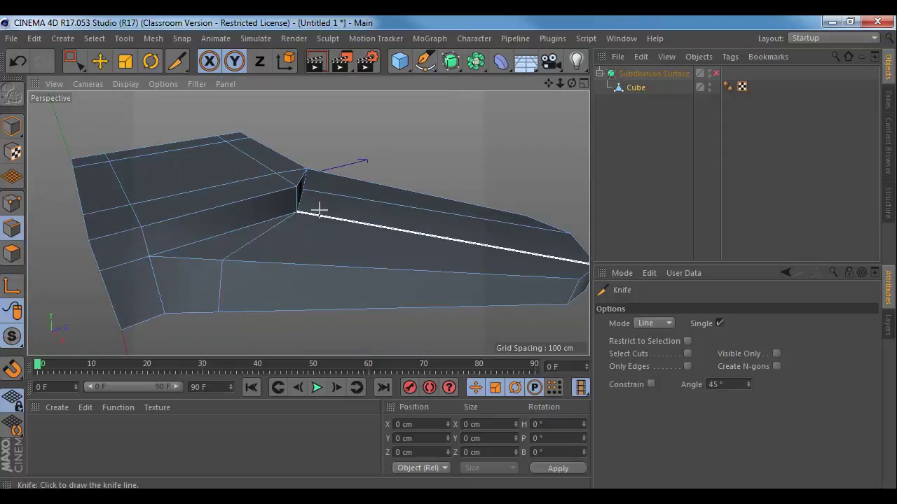
pyautogui.keyDown('alt'); pyautogui.moveTo(315, 206); pyautogui.dragTo(301, 225); pyautogui.keyUp('alt')
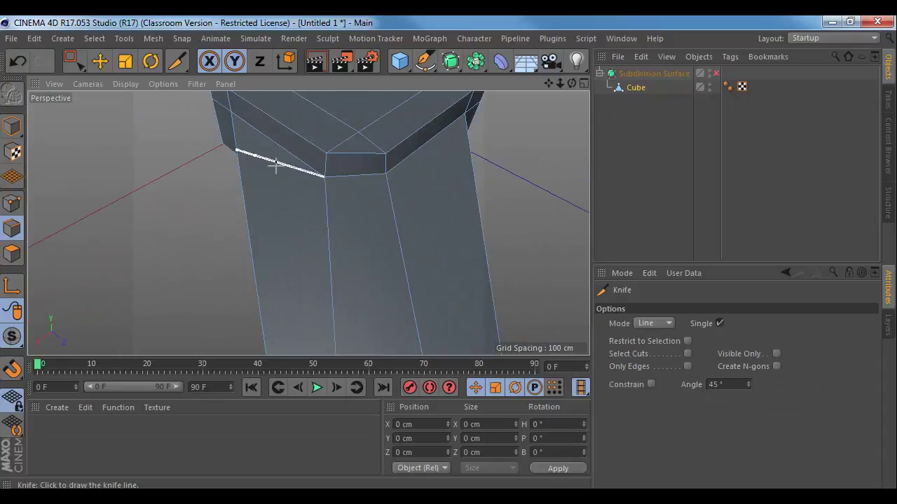
pyautogui.click(237, 150)
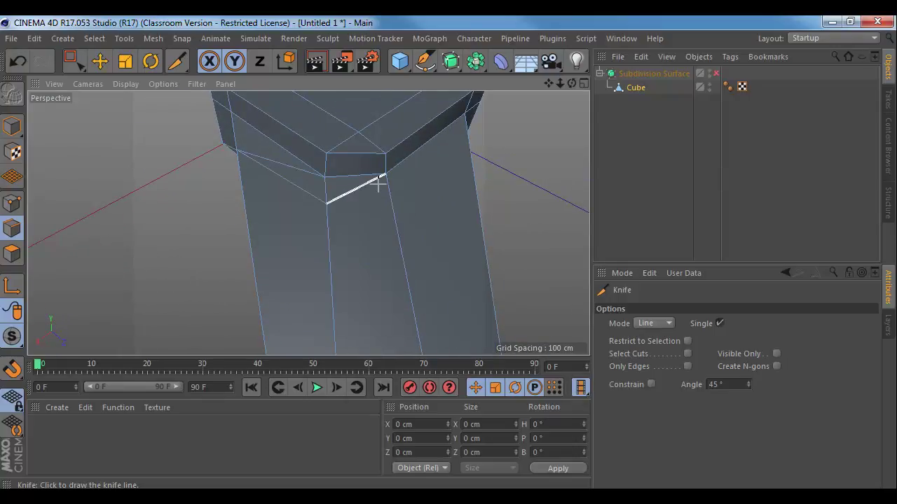
# - Turn off the Knife's Single option, try a continuous cut up the arm's side, and enable Only Edges
pyautogui.click(726, 322)
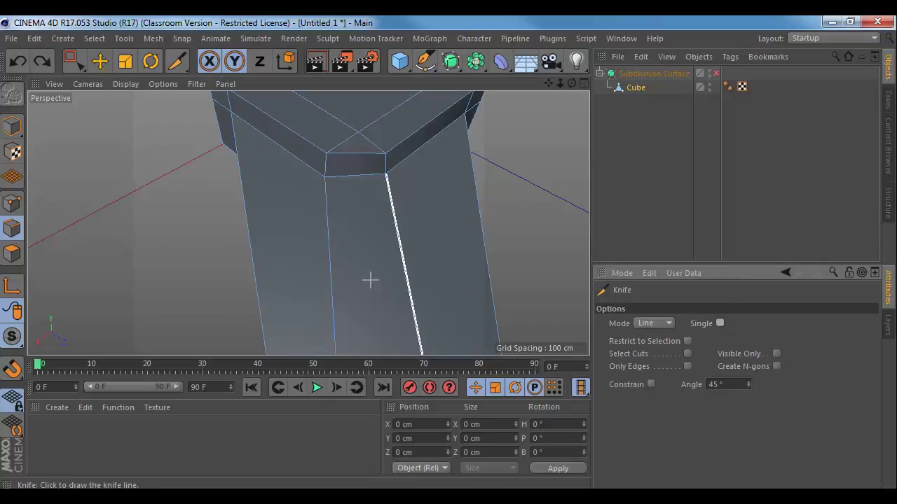
pyautogui.keyDown('alt'); pyautogui.moveTo(318, 262); pyautogui.dragTo(471, 219); pyautogui.keyUp('alt')
pyautogui.click(185, 343)
pyautogui.click(199, 300)
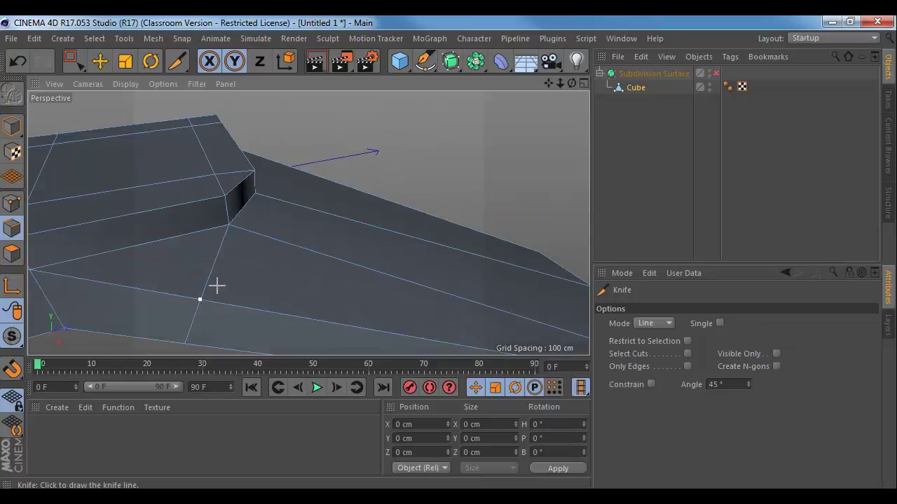
pyautogui.click(573, 333)
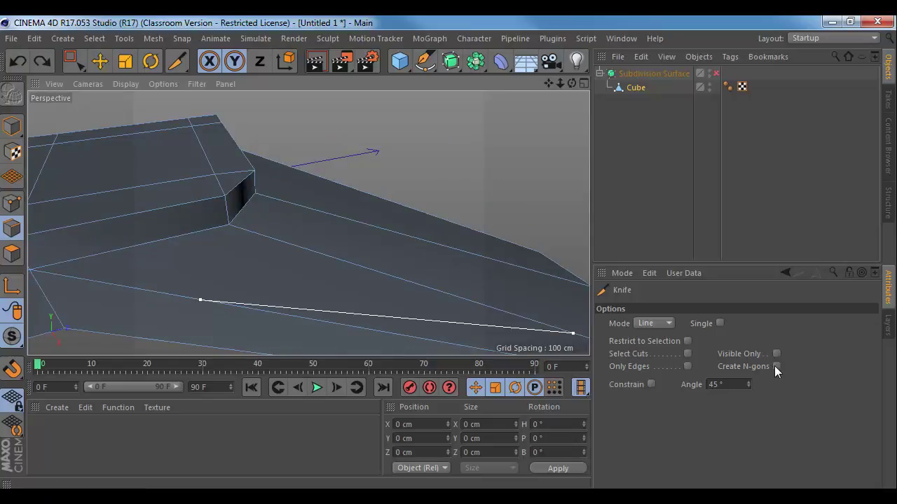
pyautogui.click(689, 367)
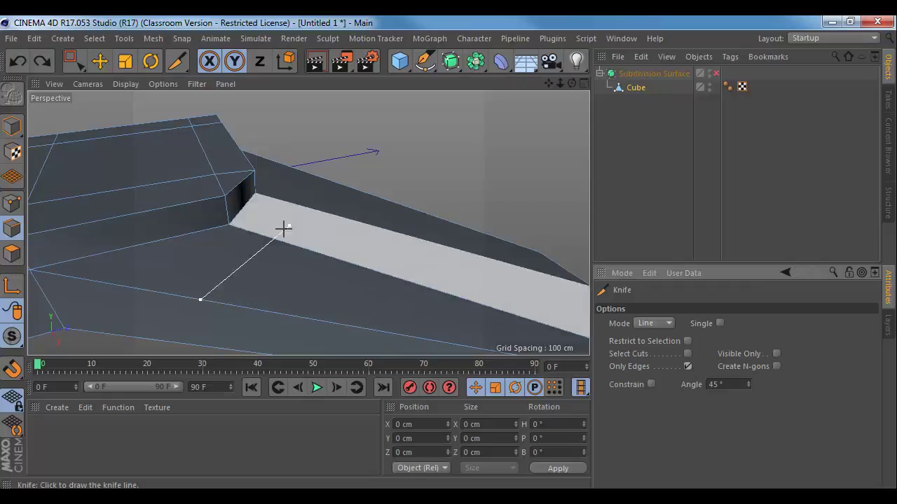
# - Make a continuous Line-mode Knife cut across the arm's upper faces, from its Z-side edge to its upper X-side edge
pyautogui.click(204, 298)
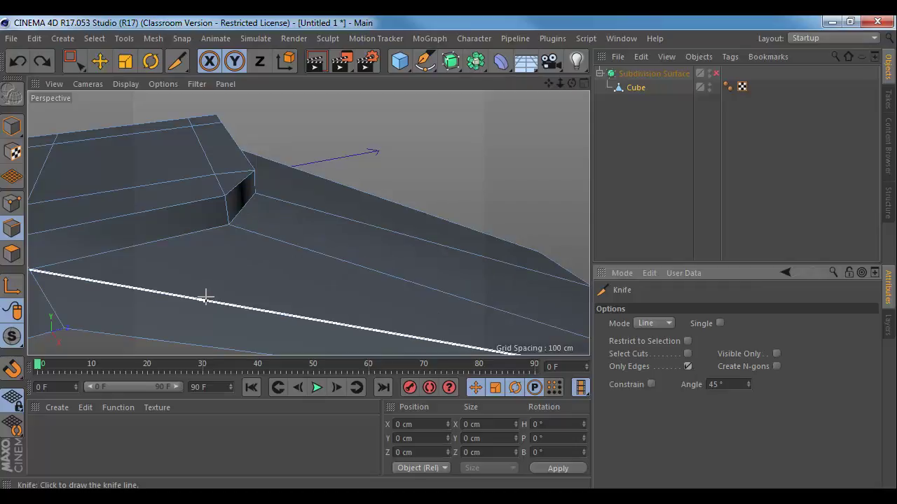
pyautogui.click(277, 240)
pyautogui.click(277, 241)
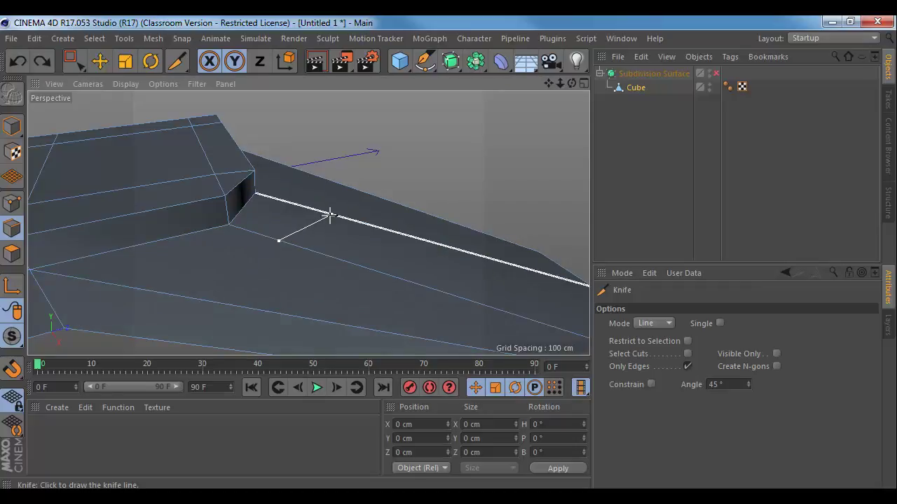
pyautogui.click(329, 215)
pyautogui.click(330, 215)
pyautogui.keyDown('alt'); pyautogui.moveTo(410, 248); pyautogui.dragTo(495, 226); pyautogui.keyUp('alt')
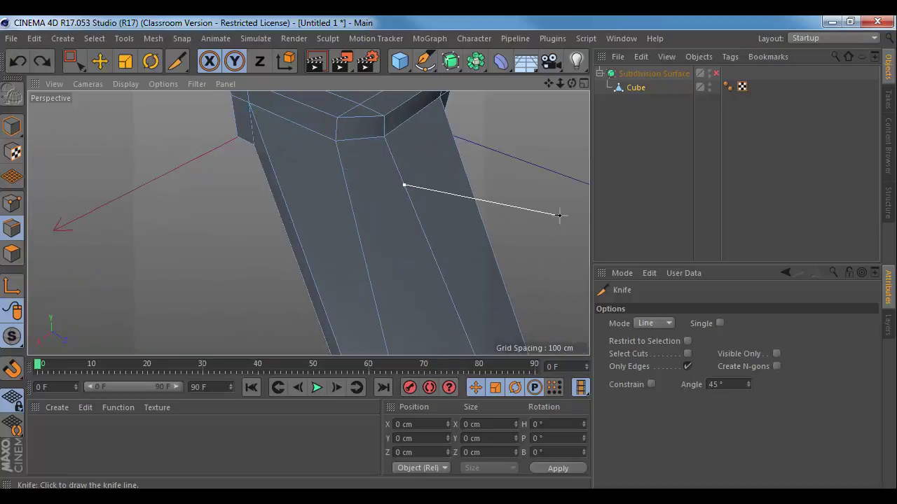
pyautogui.click(482, 208)
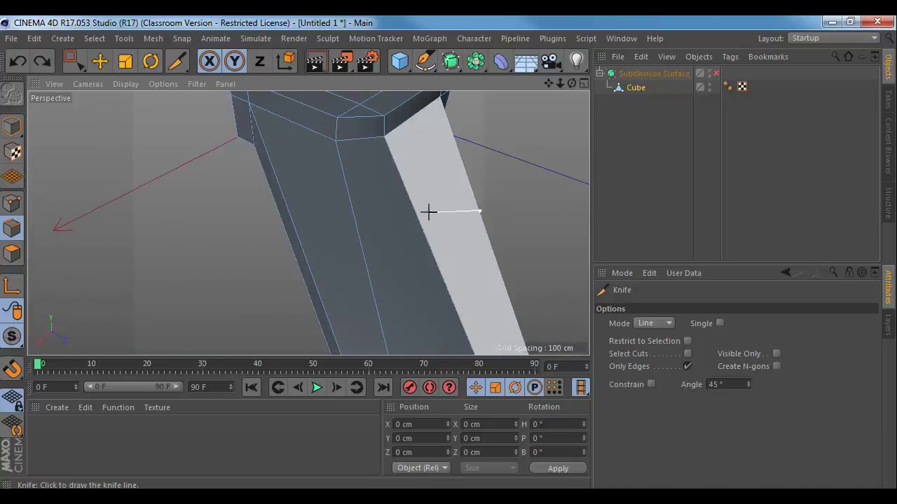
pyautogui.click(300, 242)
# - Extend the Knife cut down the arm's X-side face to its lower edge, and leave the Knife tool
pyautogui.keyDown('alt'); pyautogui.moveTo(246, 292); pyautogui.dragTo(376, 252); pyautogui.keyUp('alt')
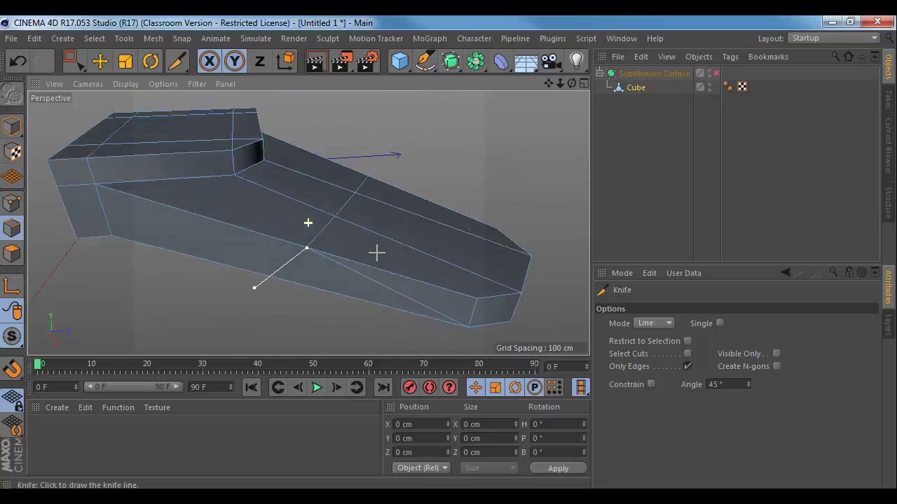
pyautogui.click(246, 275)
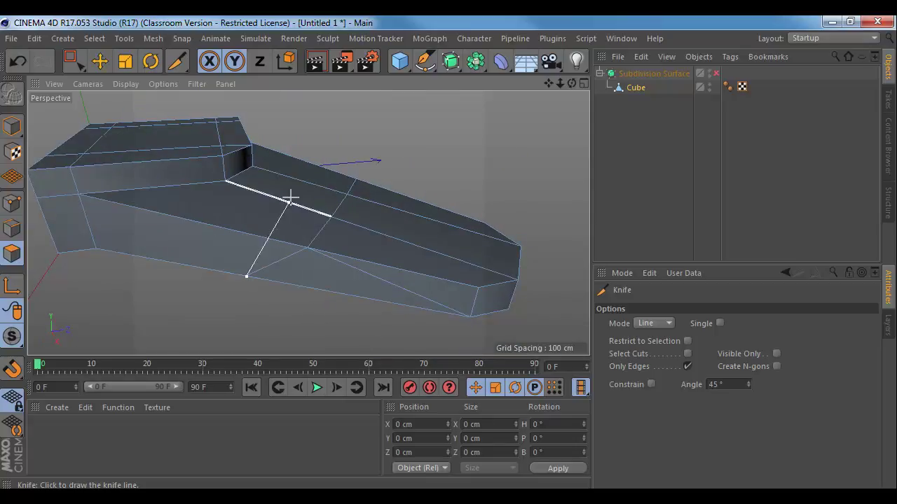
pyautogui.middleClick(270, 313)
pyautogui.middleClick(229, 186)
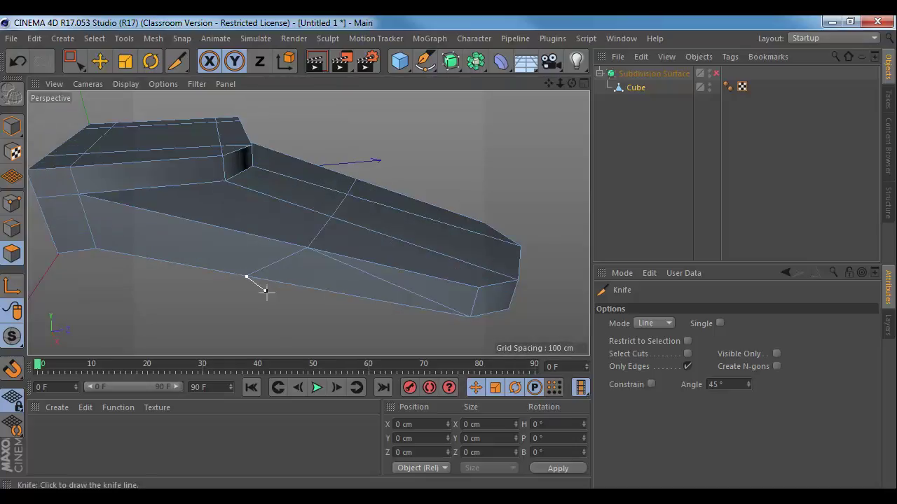
pyautogui.keyDown('alt'); pyautogui.moveTo(253, 307); pyautogui.dragTo(427, 298); pyautogui.keyUp('alt')
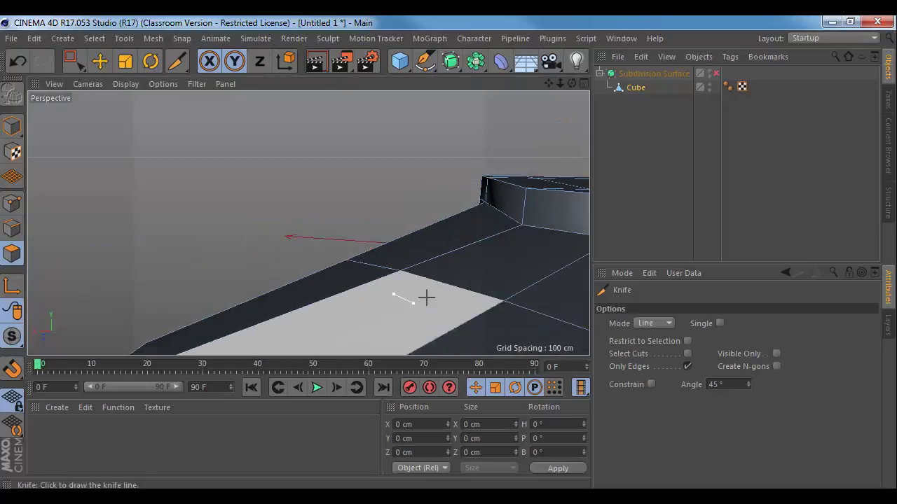
pyautogui.keyDown('alt'); pyautogui.moveTo(482, 294); pyautogui.dragTo(300, 234, button='middle'); pyautogui.keyUp('alt')
pyautogui.keyDown('alt'); pyautogui.moveTo(352, 259); pyautogui.dragTo(288, 260, button='right'); pyautogui.keyUp('alt')
pyautogui.keyDown('alt'); pyautogui.moveTo(317, 269); pyautogui.dragTo(573, 282); pyautogui.keyUp('alt')
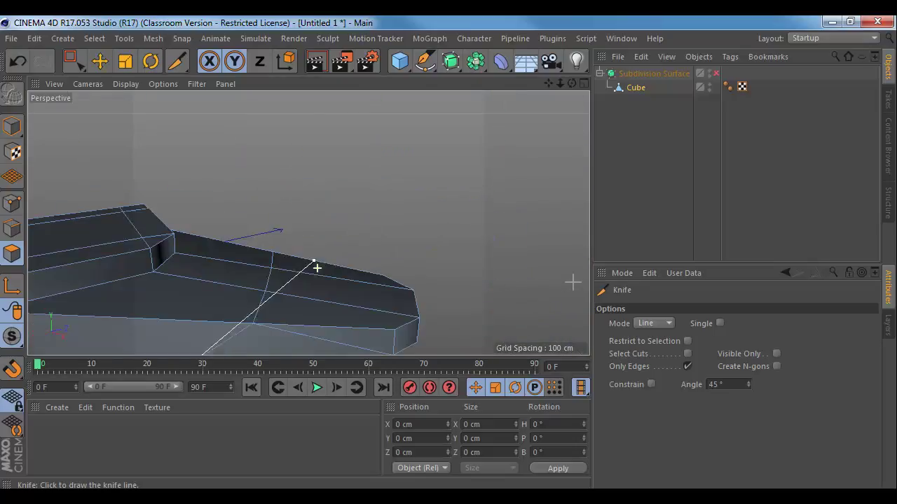
pyautogui.press('e')
pyautogui.keyDown('alt'); pyautogui.moveTo(297, 275); pyautogui.dragTo(311, 248, button='middle'); pyautogui.keyUp('alt')
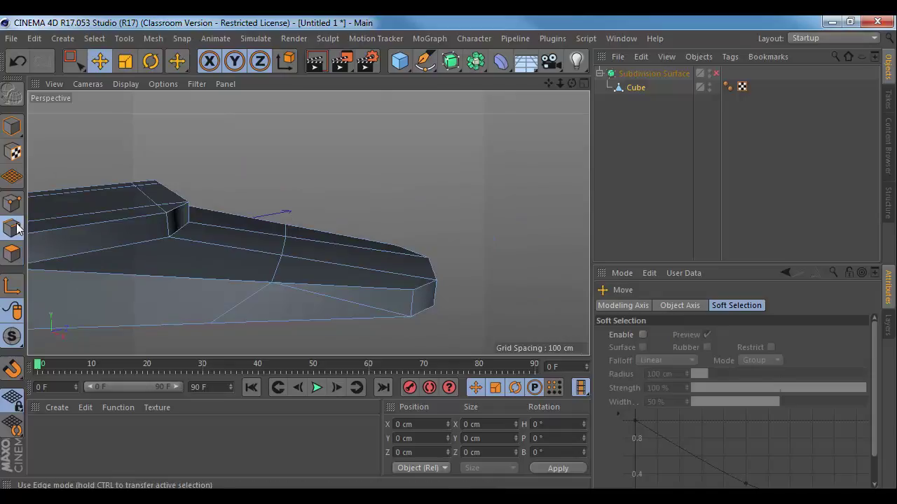
# - Dissolve the diagonal edge running from the cut to the arm tip's lower corner on the X-side face
pyautogui.click(321, 308)
pyautogui.press('Delete')
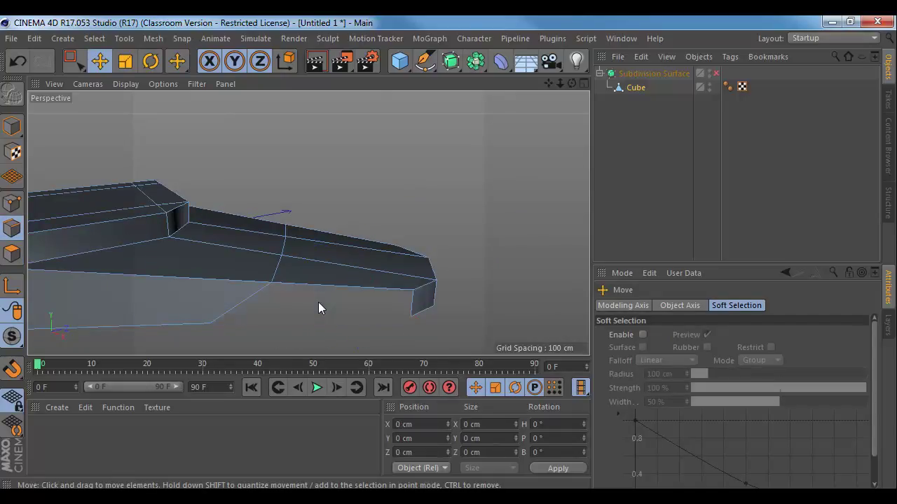
pyautogui.hotkey('ctrl', 'z')
pyautogui.rightClick(315, 302)
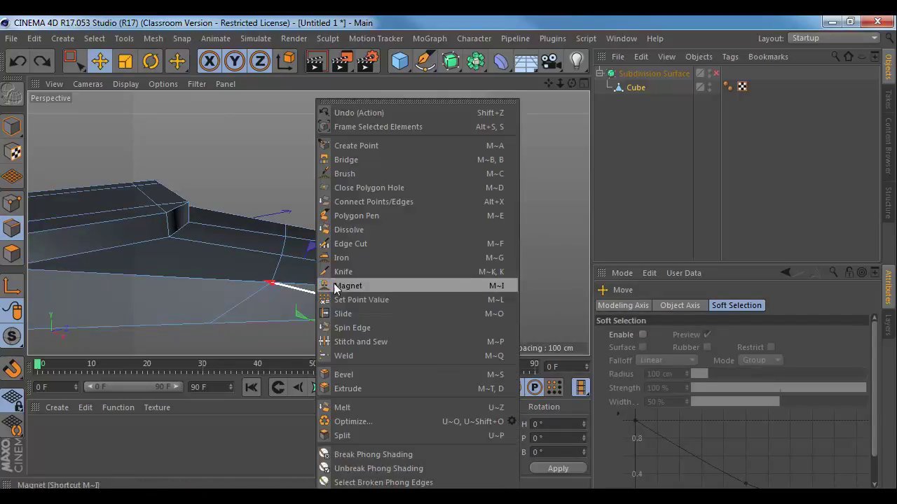
pyautogui.click(353, 240)
pyautogui.keyDown('alt'); pyautogui.moveTo(402, 261); pyautogui.dragTo(80, 234); pyautogui.keyUp('alt')
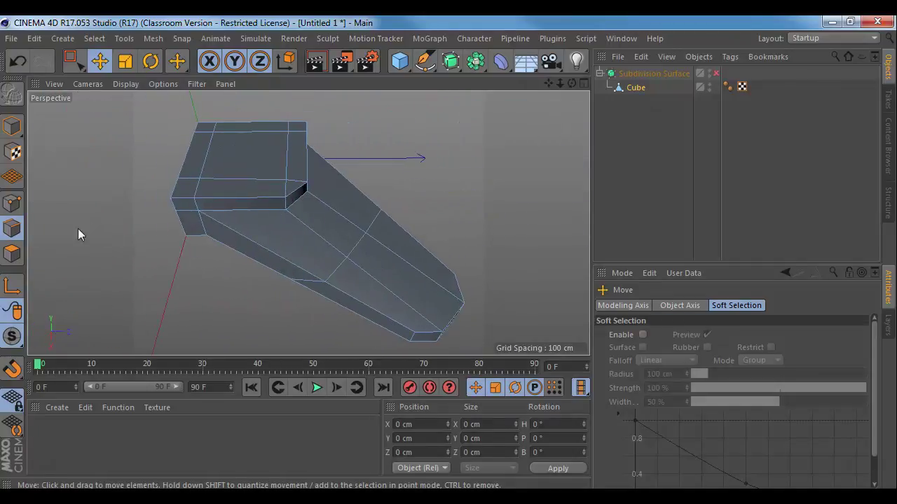
# - In the Top view, move the cut's outer Z-side point along the arm's edge towards the raised block
pyautogui.click(16, 208)
pyautogui.middleClick(317, 243)
pyautogui.middleClick(379, 155)
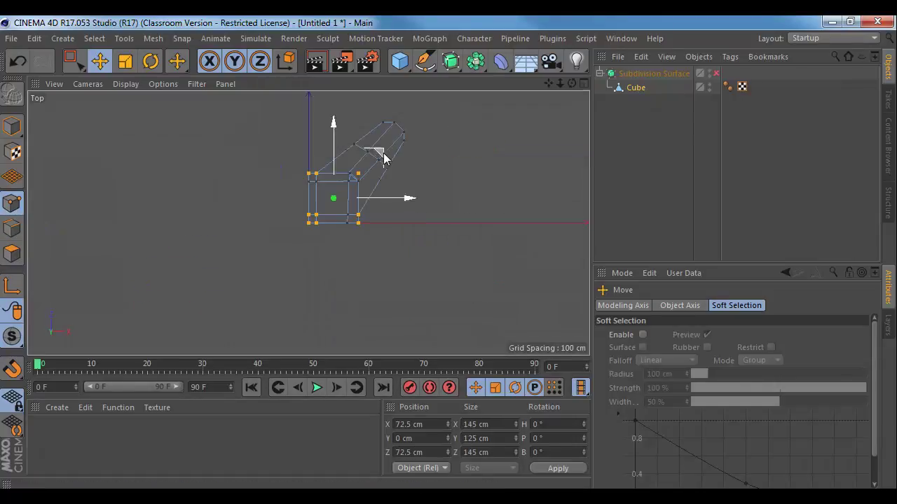
pyautogui.scroll(5, 462, 196)
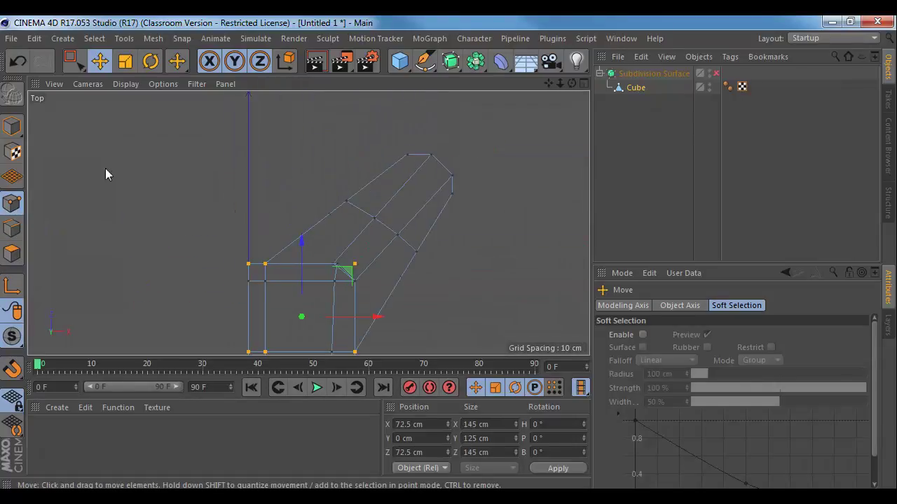
pyautogui.press('0')
pyautogui.moveTo(343, 194); pyautogui.dragTo(354, 224)
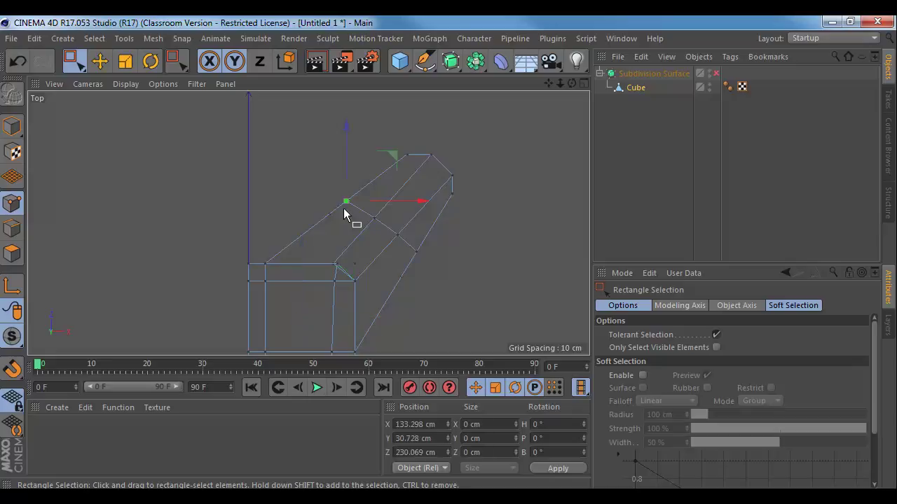
pyautogui.moveTo(389, 153); pyautogui.dragTo(370, 188)
pyautogui.hotkey('ctrl', 'z')
pyautogui.press('space')
pyautogui.press('space')
pyautogui.moveTo(311, 178); pyautogui.dragTo(367, 224)
pyautogui.moveTo(390, 168); pyautogui.dragTo(390, 228)
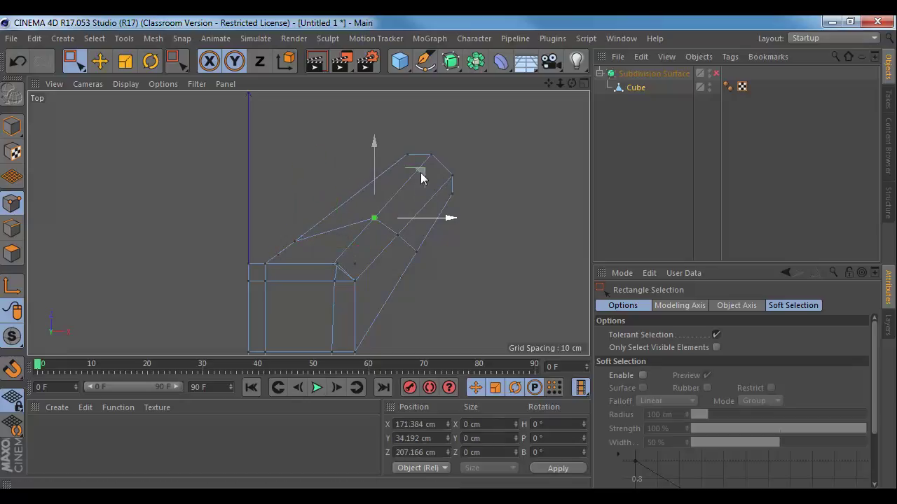
# - Move the cut's two middle points and its X-side point beside the block, and bring the Z-side point to about X 37, Z 158 cm
pyautogui.moveTo(420, 175); pyautogui.dragTo(386, 215)
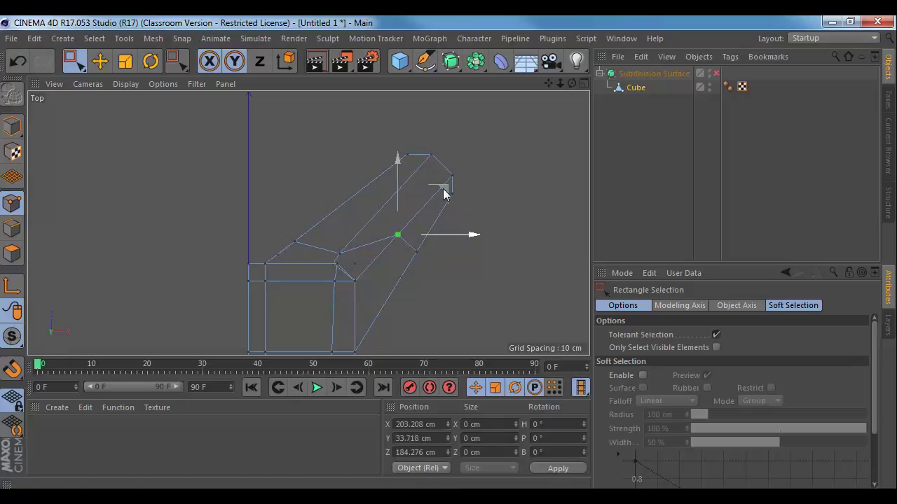
pyautogui.moveTo(445, 189); pyautogui.dragTo(408, 235)
pyautogui.moveTo(459, 206); pyautogui.dragTo(417, 289)
pyautogui.hotkey('ctrl', 'z')
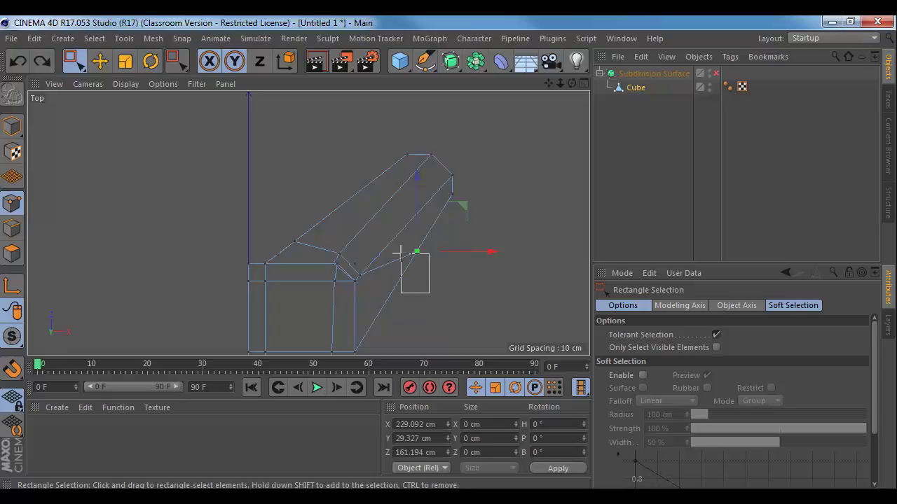
pyautogui.moveTo(447, 234); pyautogui.dragTo(405, 299)
pyautogui.keyDown('alt'); pyautogui.moveTo(429, 243); pyautogui.dragTo(432, 206, button='middle'); pyautogui.keyUp('alt')
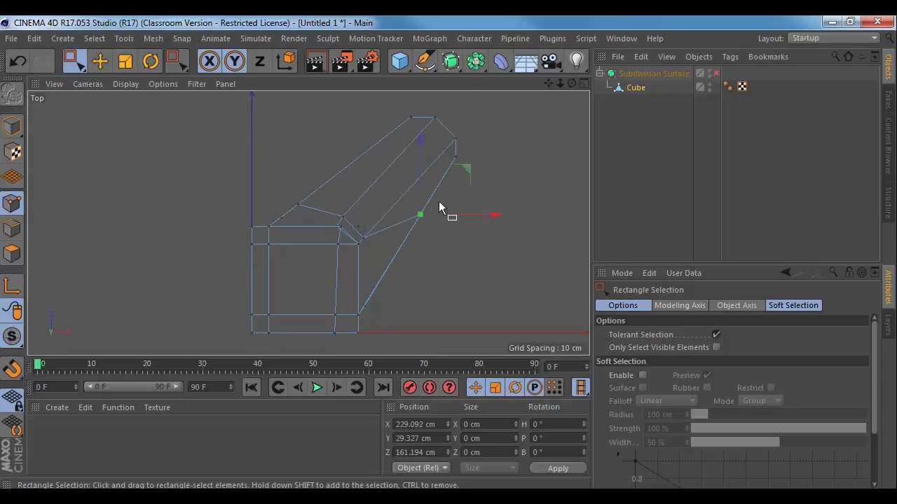
pyautogui.moveTo(464, 172); pyautogui.dragTo(406, 263)
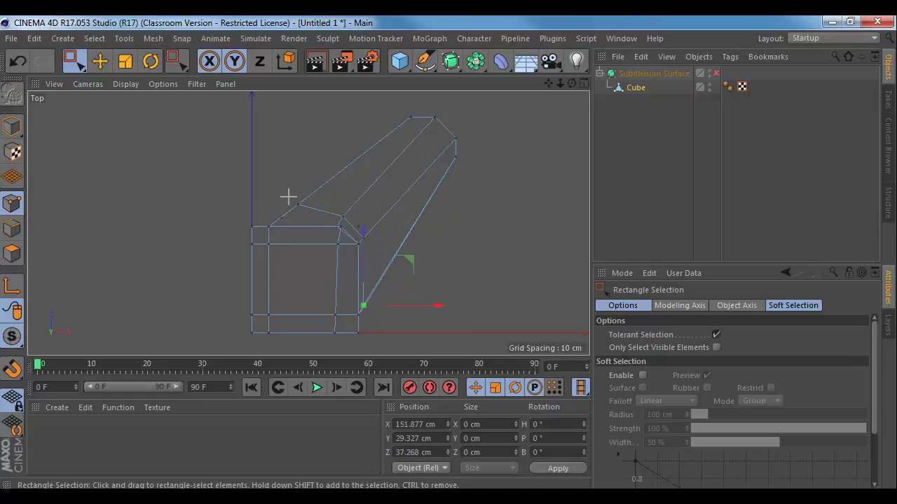
pyautogui.moveTo(342, 164); pyautogui.dragTo(328, 175)
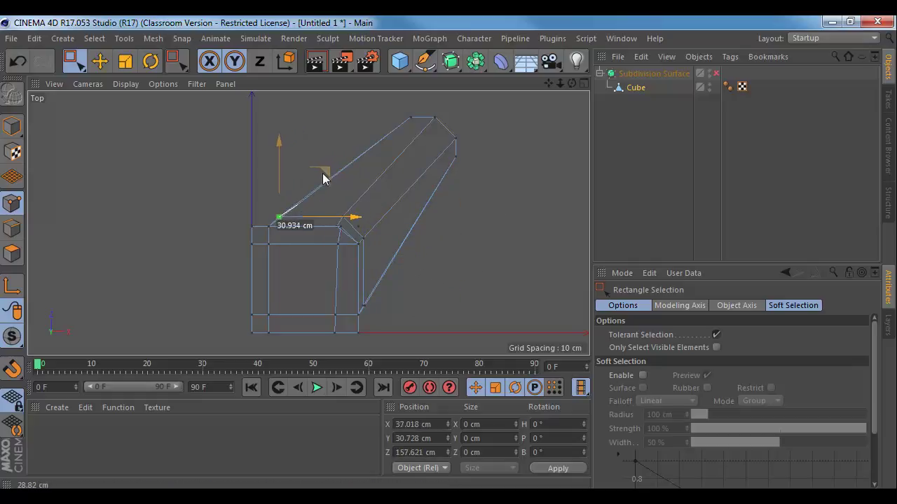
# - Select all of the Cube's points in the Perspective view and run Optimize to remove the loose points below the body
pyautogui.middleClick(354, 186)
pyautogui.middleClick(227, 163)
pyautogui.keyDown('alt'); pyautogui.moveTo(309, 214); pyautogui.dragTo(394, 214); pyautogui.keyUp('alt')
pyautogui.keyDown('alt'); pyautogui.moveTo(393, 214); pyautogui.dragTo(218, 158, button='right'); pyautogui.keyUp('alt')
pyautogui.moveTo(460, 332); pyautogui.dragTo(460, 331)
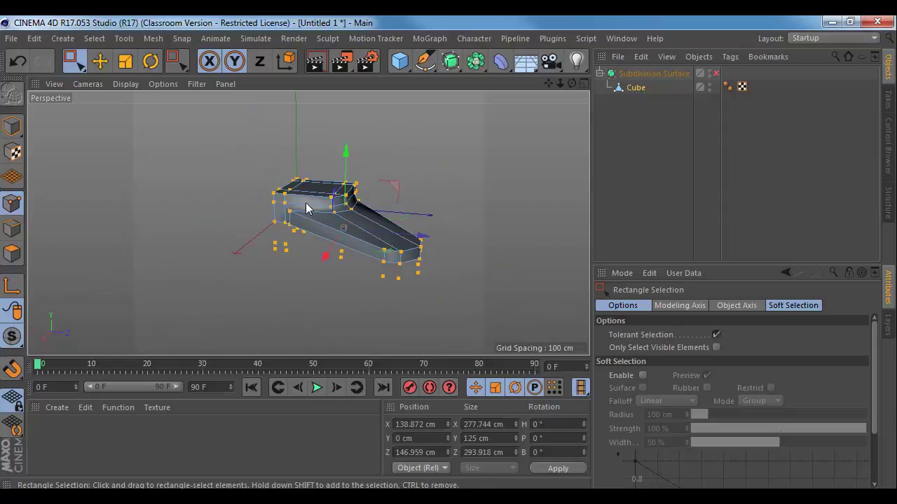
pyautogui.rightClick(306, 207)
pyautogui.click(360, 470)
pyautogui.keyDown('alt'); pyautogui.moveTo(387, 236); pyautogui.dragTo(200, 244); pyautogui.keyUp('alt')
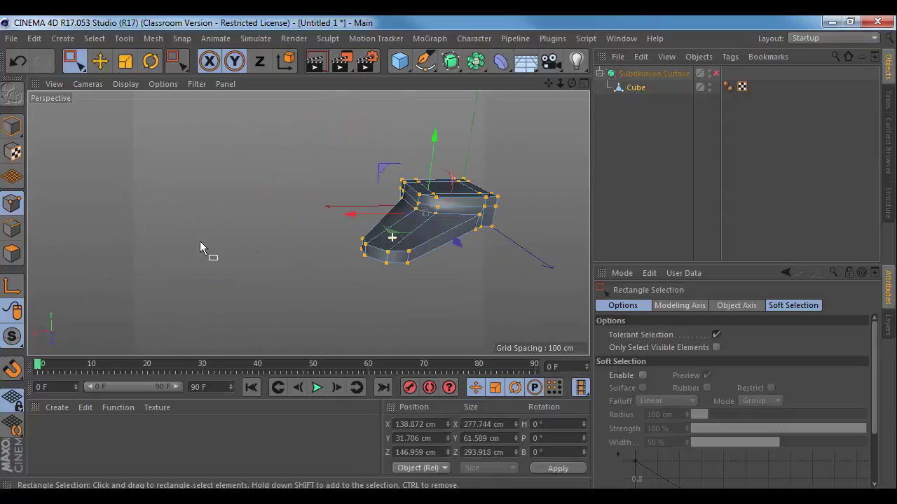
pyautogui.keyDown('alt'); pyautogui.moveTo(445, 230); pyautogui.dragTo(339, 256); pyautogui.keyUp('alt')
pyautogui.keyDown('alt'); pyautogui.moveTo(338, 256); pyautogui.dragTo(375, 269, button='right'); pyautogui.keyUp('alt')
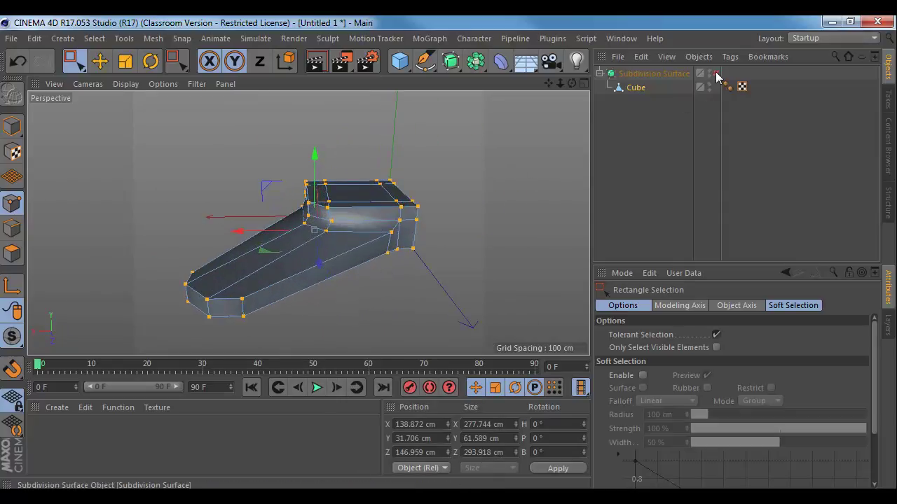
# - Turn on the Subdivision Surface, switch to Model mode, and examine the smoothed mesh flow where the arm joins the block
pyautogui.click(715, 73)
pyautogui.keyDown('alt'); pyautogui.moveTo(585, 119); pyautogui.dragTo(371, 196); pyautogui.keyUp('alt')
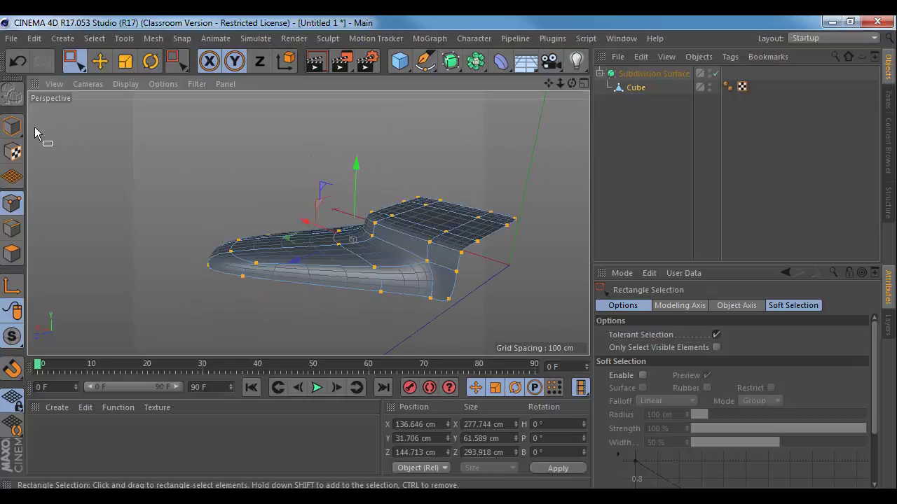
pyautogui.click(11, 126)
pyautogui.click(174, 222)
pyautogui.keyDown('alt'); pyautogui.moveTo(174, 222); pyautogui.dragTo(344, 274); pyautogui.keyUp('alt')
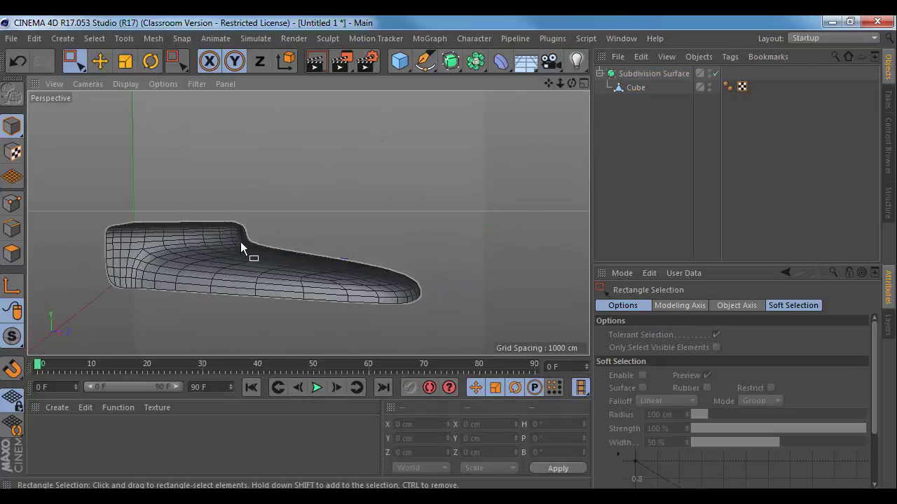
pyautogui.keyDown('alt'); pyautogui.moveTo(245, 223); pyautogui.dragTo(378, 209, button='middle'); pyautogui.keyUp('alt')
pyautogui.scroll(5, 367, 221)
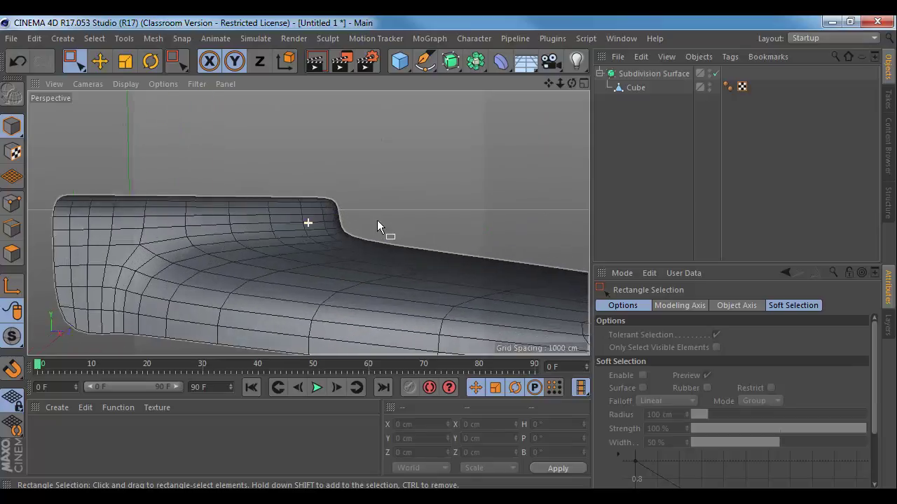
pyautogui.keyDown('alt'); pyautogui.moveTo(377, 225); pyautogui.dragTo(294, 286); pyautogui.keyUp('alt')
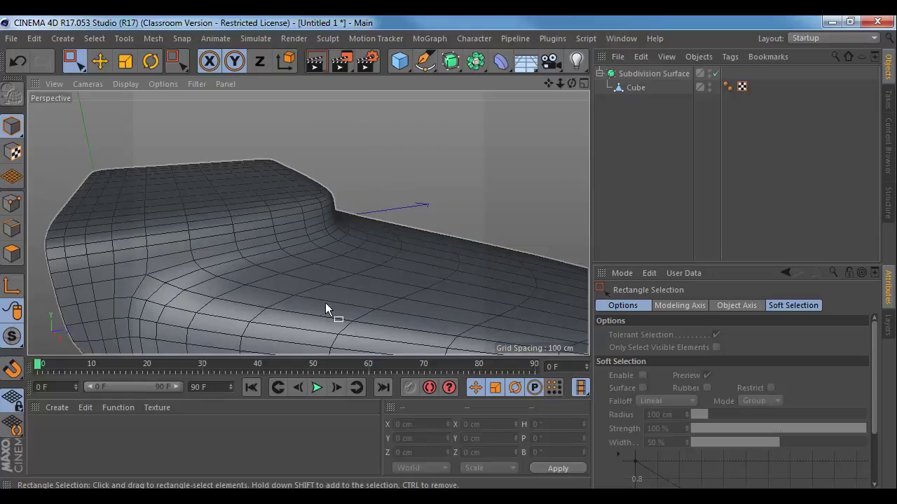
pyautogui.keyDown('alt'); pyautogui.moveTo(362, 206); pyautogui.dragTo(213, 80); pyautogui.keyUp('alt')
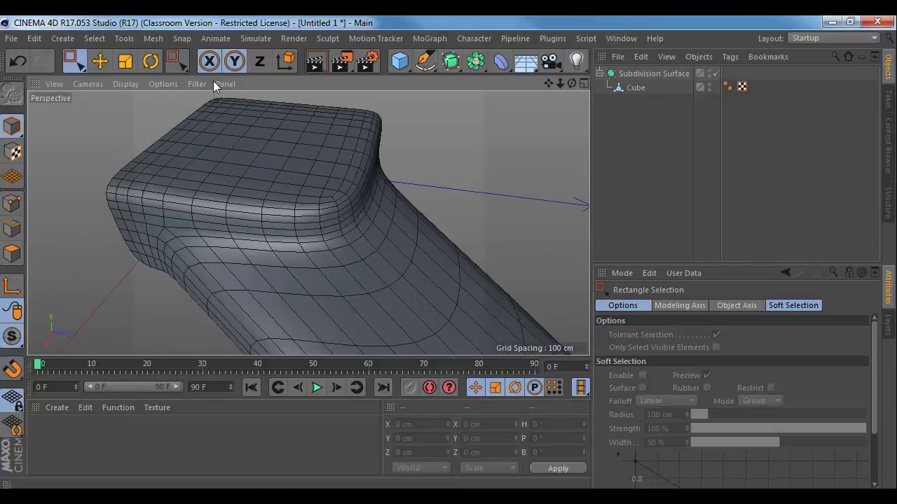
# - Display the Perspective view in Gouraud Shading without lines and inspect the smoothed arm and body
pyautogui.click(126, 84)
pyautogui.click(133, 103)
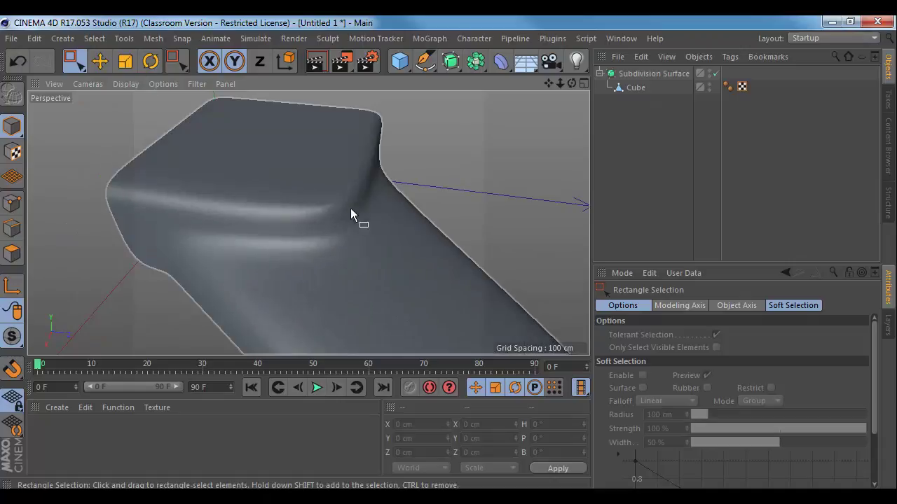
pyautogui.moveTo(350, 208)
pyautogui.keyDown('alt'); pyautogui.mouseDown()
pyautogui.moveTo(418, 203)
pyautogui.moveTo(406, 218)
pyautogui.moveTo(319, 230)
pyautogui.moveTo(226, 200)
pyautogui.moveTo(146, 234)
pyautogui.moveTo(112, 230)
pyautogui.mouseUp(); pyautogui.keyUp('alt')
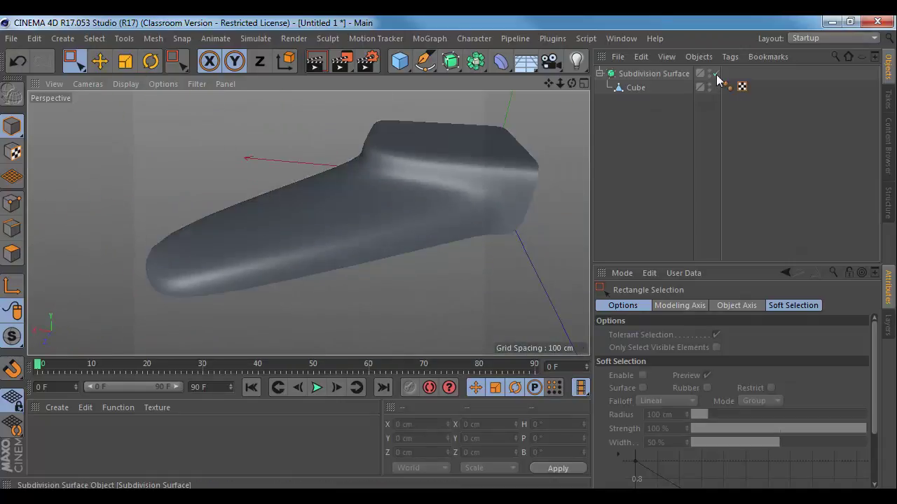
# - Turn off the Subdivision Surface, move the Cube out from under it, and select the Subdivision Surface
pyautogui.click(715, 74)
pyautogui.click(636, 88)
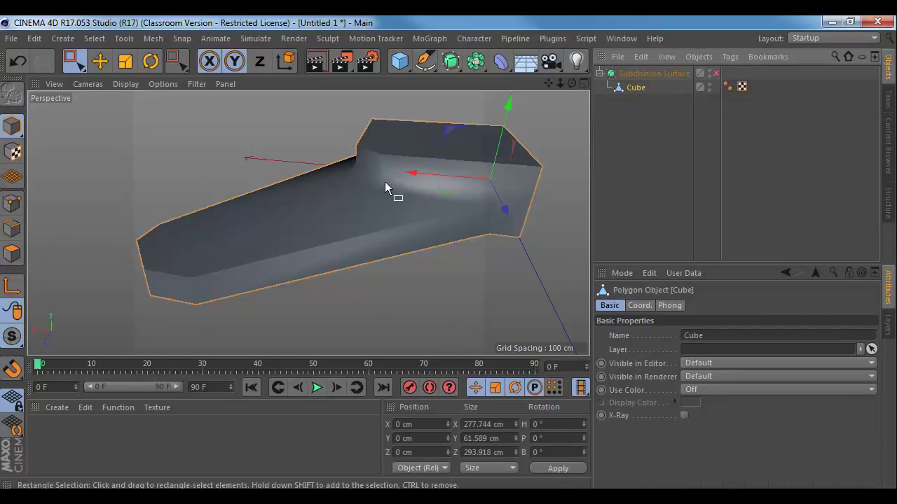
pyautogui.keyDown('alt'); pyautogui.moveTo(385, 184); pyautogui.dragTo(421, 203); pyautogui.keyUp('alt')
pyautogui.moveTo(640, 87); pyautogui.dragTo(646, 112)
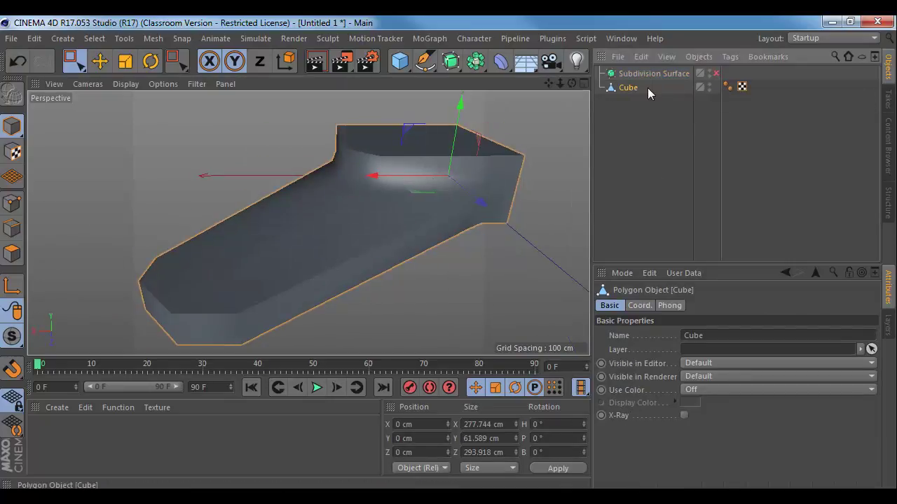
pyautogui.click(636, 75)
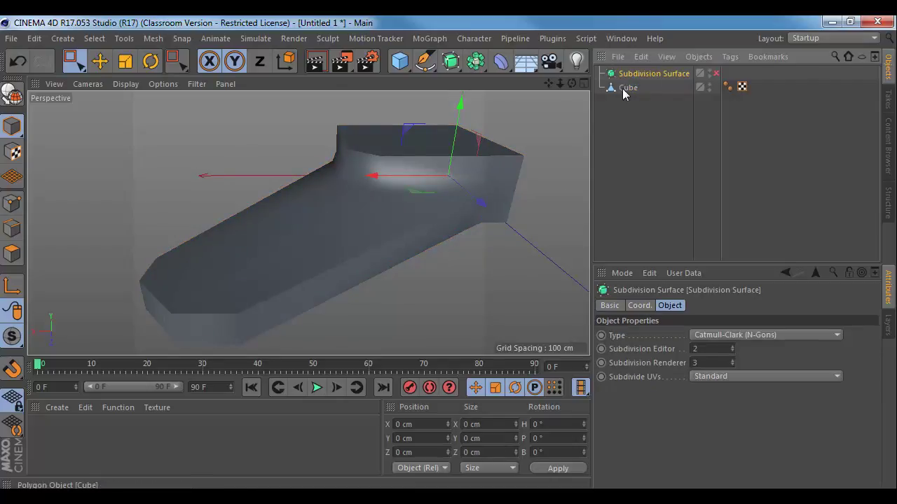
# - Add a Symmetry object with the ZY mirror plane and place the Cube under it to mirror the quarter body and arm
pyautogui.click(625, 89)
pyautogui.keyDown('alt'); pyautogui.moveTo(449, 209); pyautogui.dragTo(432, 100); pyautogui.keyUp('alt')
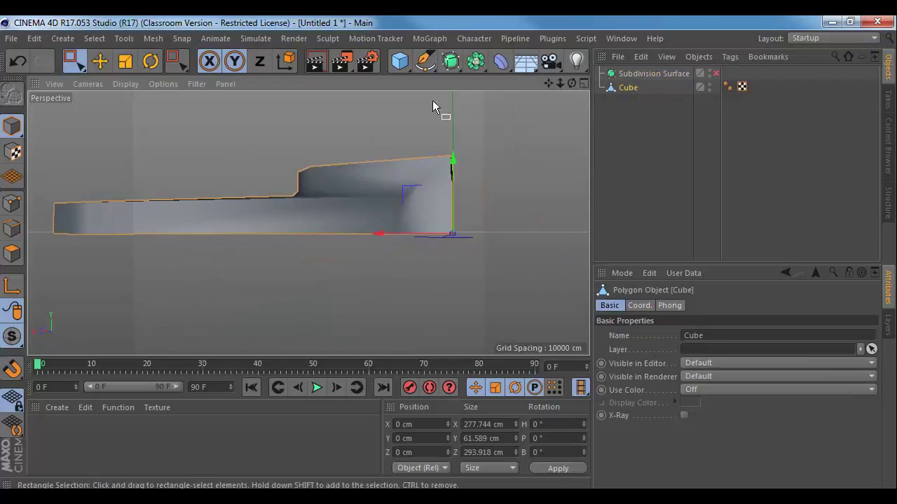
pyautogui.click(456, 63)
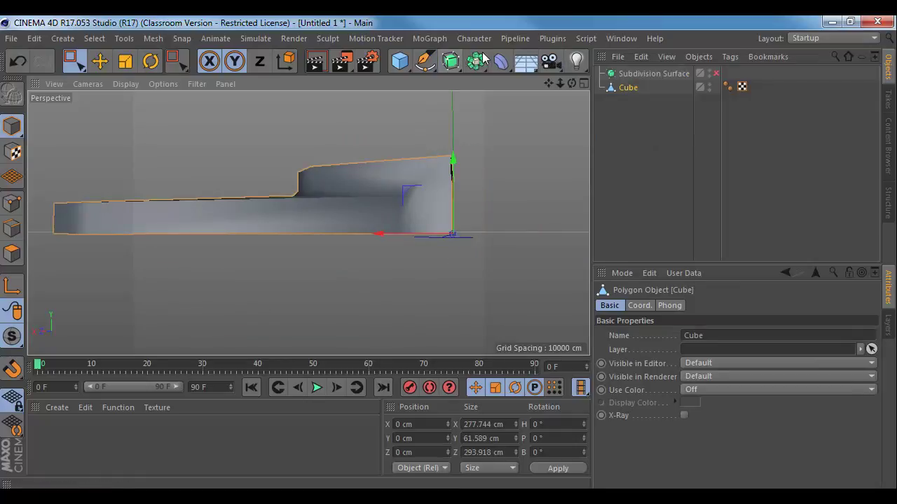
pyautogui.click(475, 63)
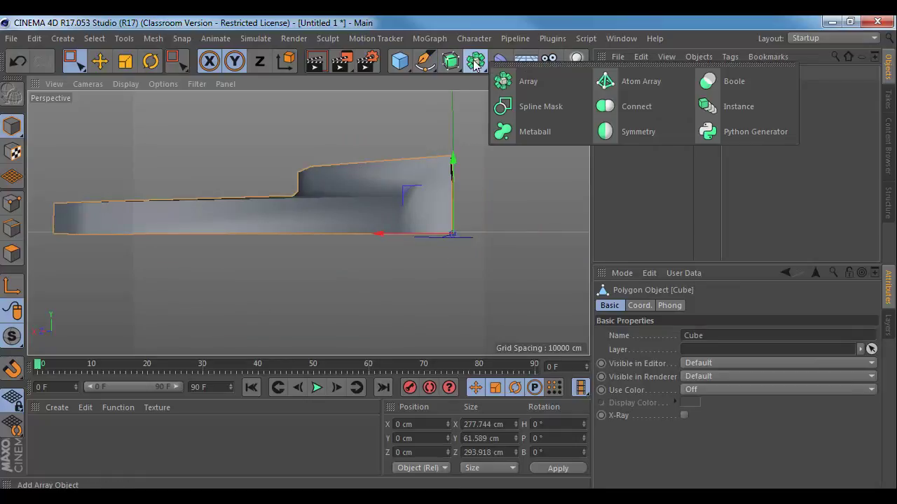
pyautogui.click(626, 132)
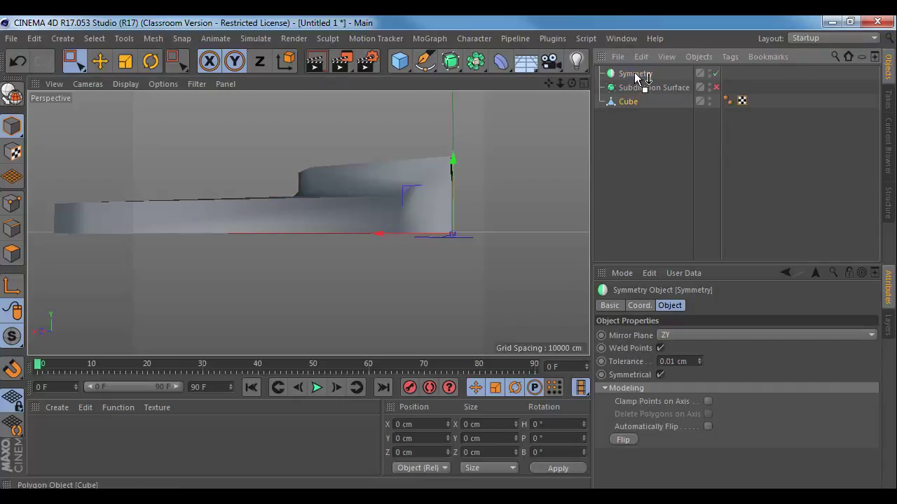
pyautogui.moveTo(638, 77); pyautogui.dragTo(637, 79)
pyautogui.keyDown('alt'); pyautogui.moveTo(414, 170); pyautogui.dragTo(304, 228); pyautogui.keyUp('alt')
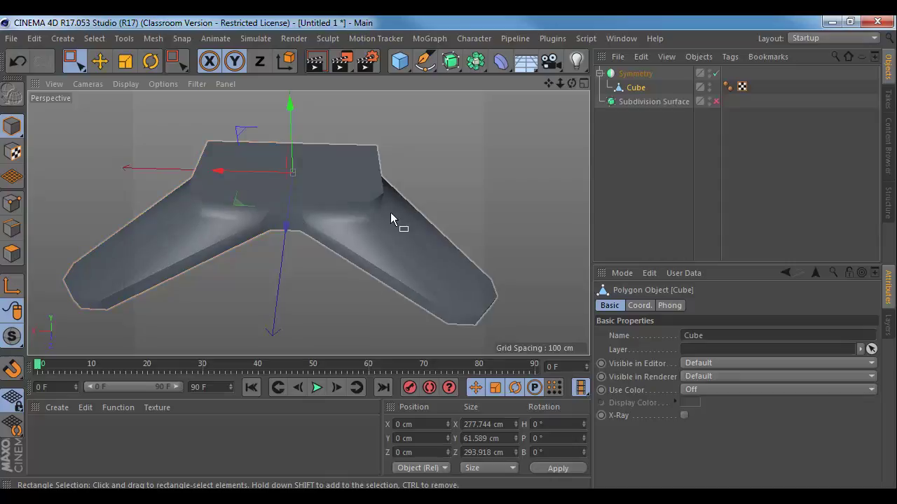
# - Add a second Symmetry object above the first as its parent and set its mirror plane to XY
pyautogui.click(635, 74)
pyautogui.moveTo(481, 67); pyautogui.dragTo(638, 130)
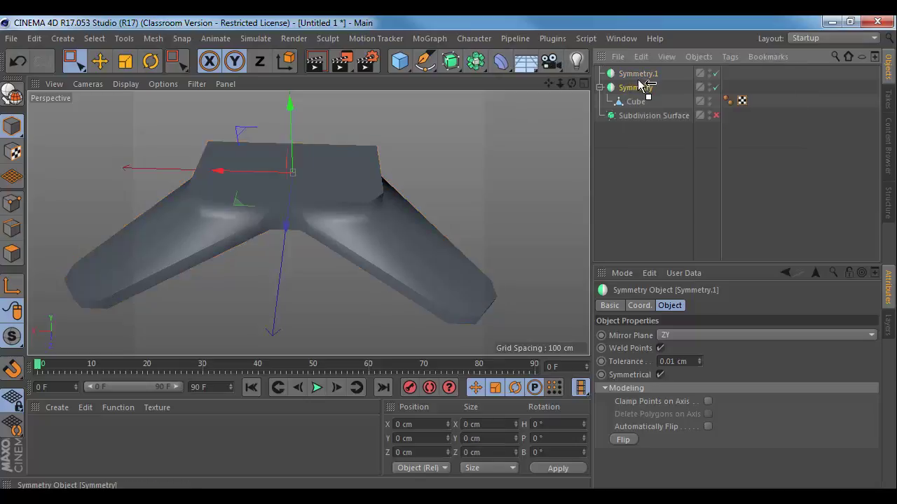
pyautogui.moveTo(641, 76); pyautogui.dragTo(640, 77)
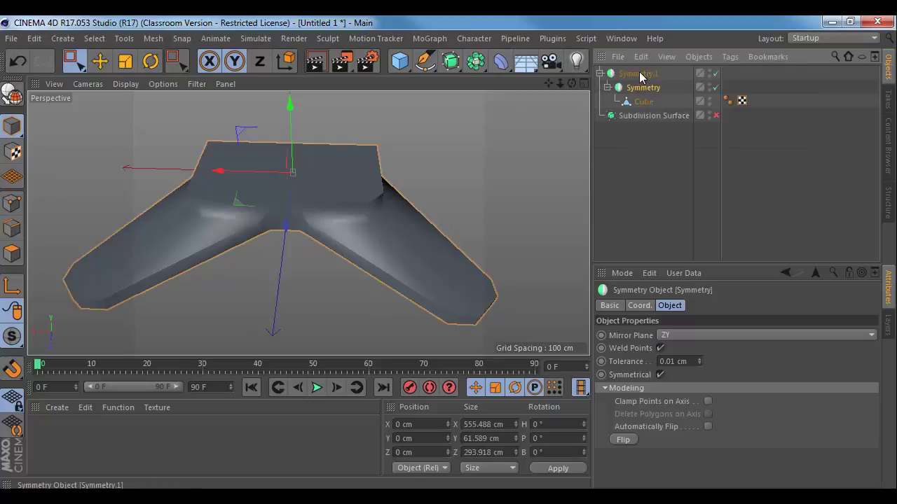
pyautogui.click(669, 335)
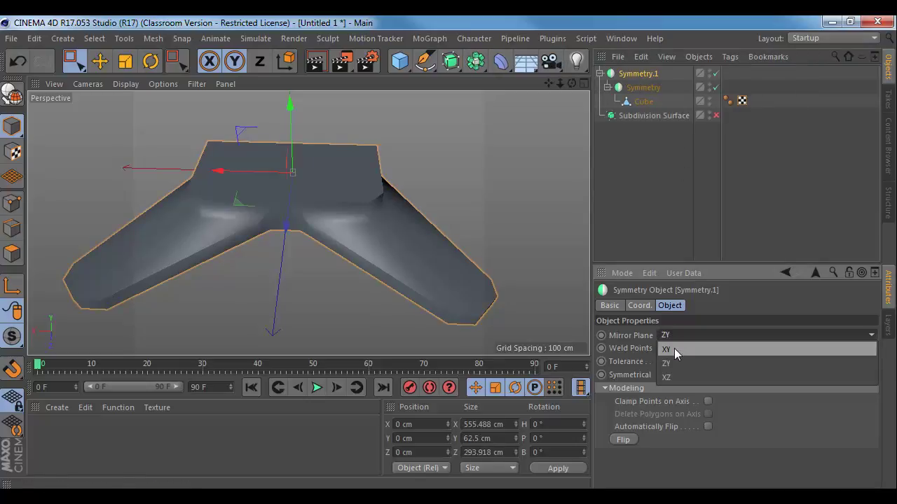
pyautogui.click(674, 348)
pyautogui.keyDown('alt'); pyautogui.moveTo(330, 210); pyautogui.dragTo(569, 117); pyautogui.keyUp('alt')
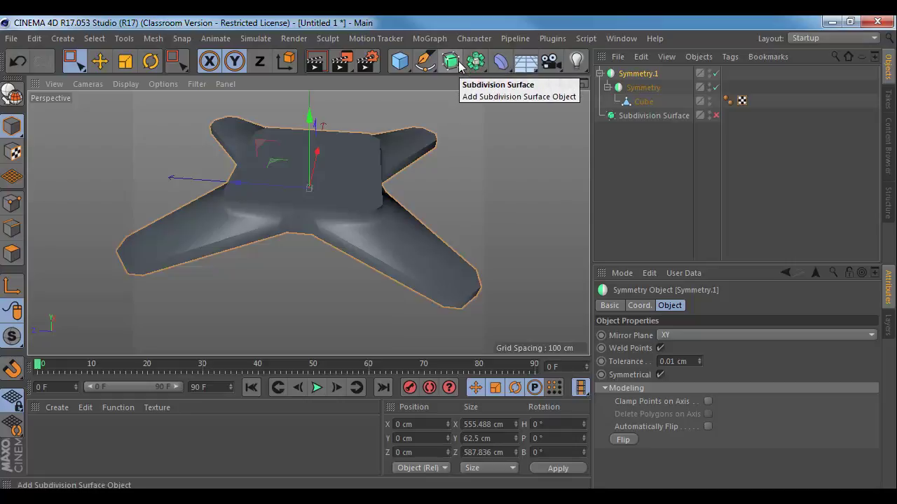
# - Add a third Symmetry object as parent of Symmetry.1 and set its mirror plane to XZ to mirror the body downward
pyautogui.moveTo(456, 64); pyautogui.dragTo(642, 121)
pyautogui.moveTo(649, 85); pyautogui.dragTo(645, 76)
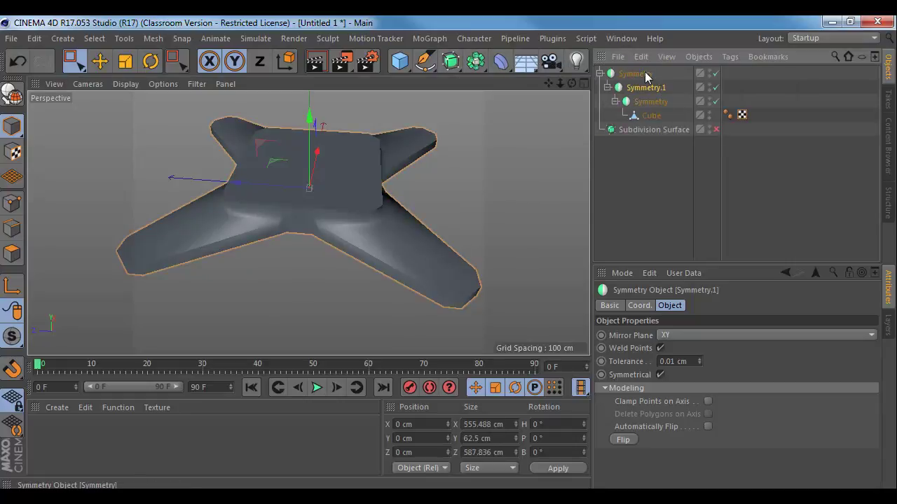
pyautogui.click(689, 334)
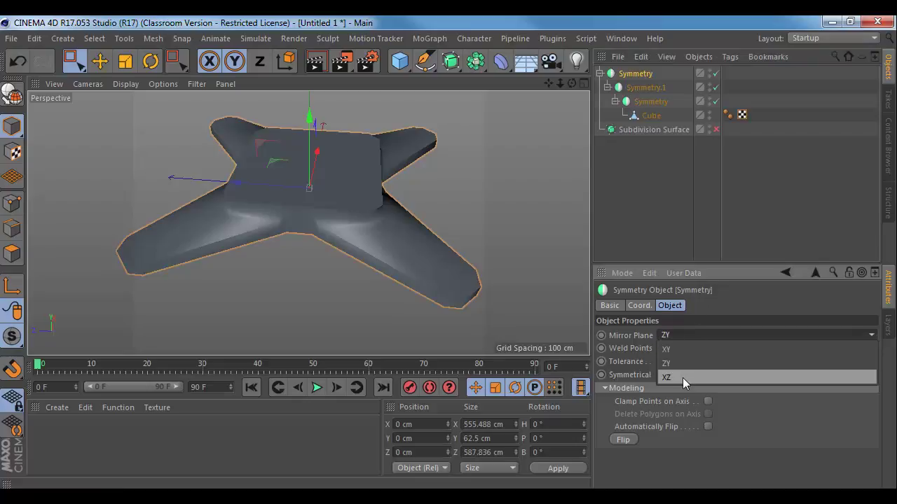
pyautogui.click(683, 377)
pyautogui.keyDown('alt'); pyautogui.moveTo(375, 278); pyautogui.dragTo(564, 176); pyautogui.keyUp('alt')
# - Nest the symmetry hierarchy under the Subdivision Surface, turn it on, and examine the seam between the upper and lower halves
pyautogui.moveTo(638, 79); pyautogui.dragTo(640, 133)
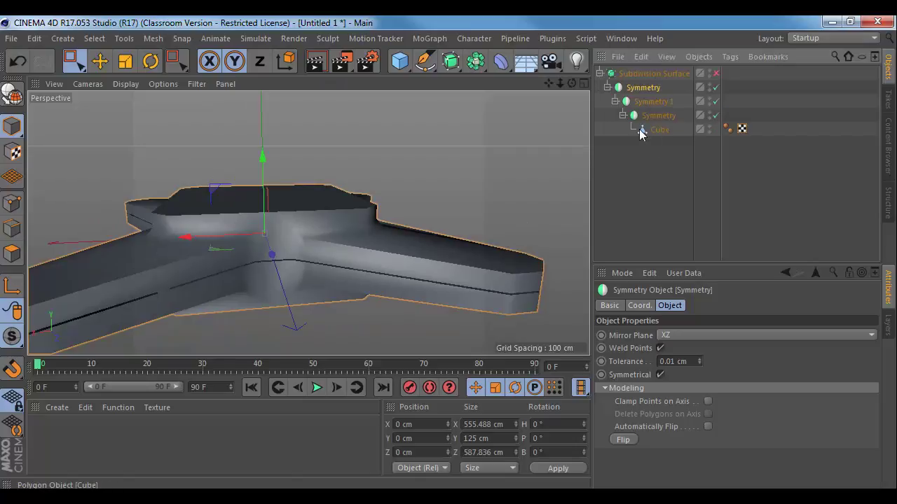
pyautogui.click(715, 73)
pyautogui.keyDown('alt'); pyautogui.moveTo(532, 189); pyautogui.dragTo(381, 209); pyautogui.keyUp('alt')
pyautogui.keyDown('alt'); pyautogui.moveTo(264, 230); pyautogui.dragTo(269, 150); pyautogui.keyUp('alt')
pyautogui.keyDown('alt'); pyautogui.moveTo(211, 207); pyautogui.dragTo(327, 268); pyautogui.keyUp('alt')
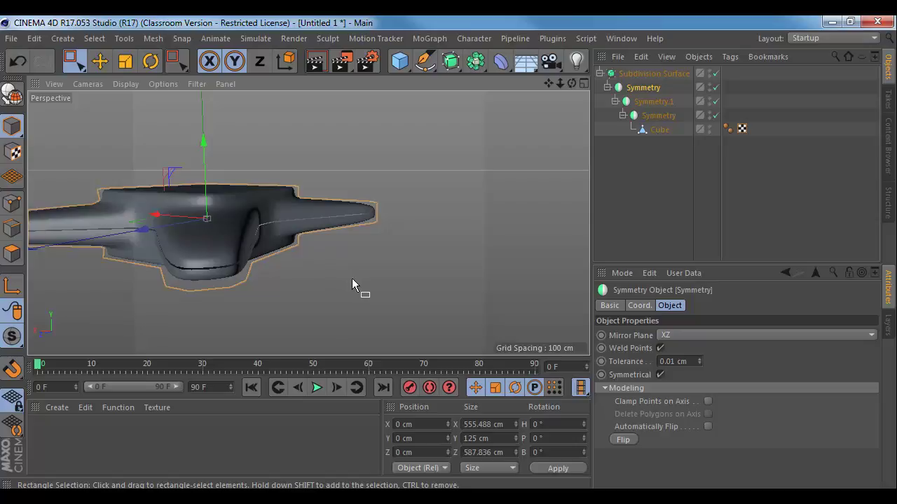
pyautogui.keyDown('alt'); pyautogui.moveTo(352, 279); pyautogui.dragTo(330, 233); pyautogui.keyUp('alt')
pyautogui.moveTo(331, 233)
pyautogui.keyDown('alt'); pyautogui.mouseDown(button='right')
pyautogui.moveTo(405, 245)
pyautogui.moveTo(344, 243)
pyautogui.mouseUp(button='right'); pyautogui.keyUp('alt')
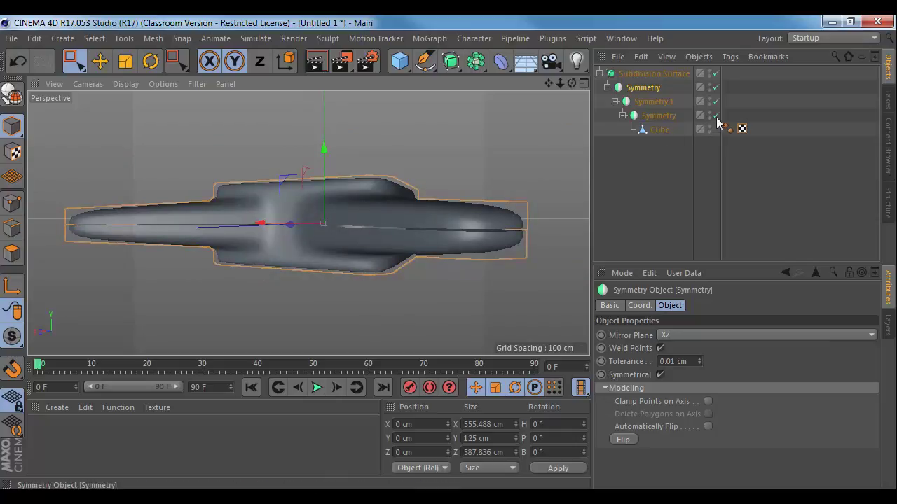
# - Turn off the Subdivision Surface and all three Symmetry objects, and select the Cube
pyautogui.moveTo(715, 116); pyautogui.dragTo(717, 73)
pyautogui.click(659, 130)
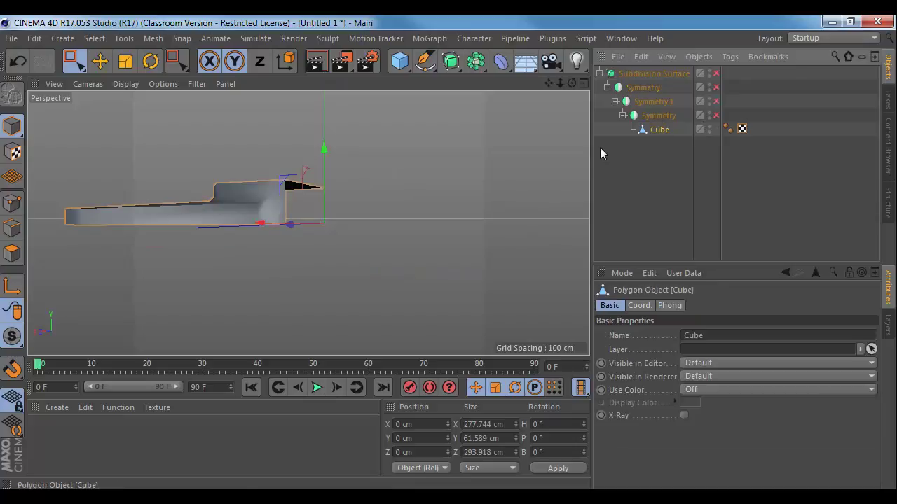
pyautogui.keyDown('alt'); pyautogui.moveTo(250, 186); pyautogui.dragTo(335, 234); pyautogui.keyUp('alt')
# - Maximize the Front view and turn on its grid display
pyautogui.middleClick(337, 239)
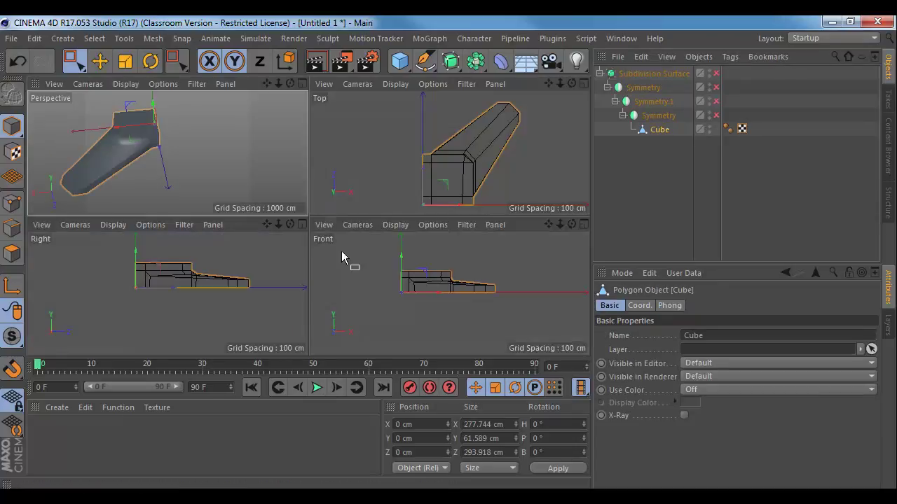
pyautogui.middleClick(341, 250)
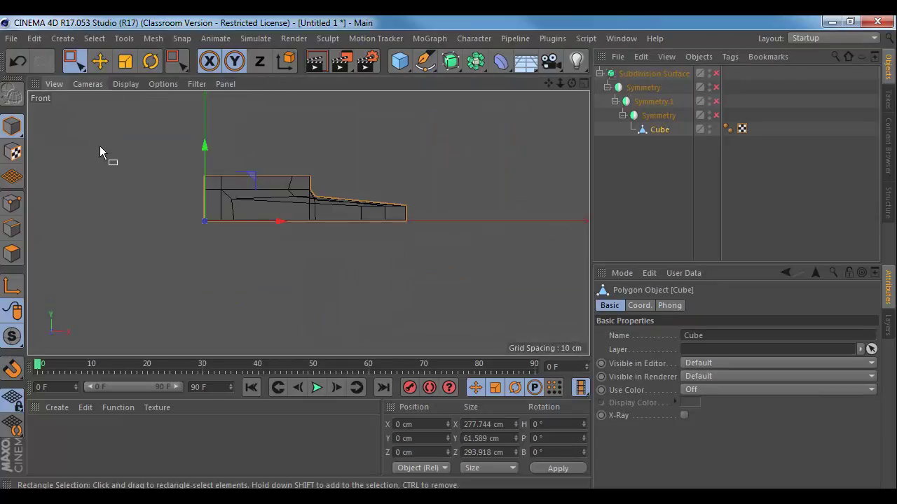
pyautogui.scroll(3, 143, 168)
pyautogui.click(61, 83)
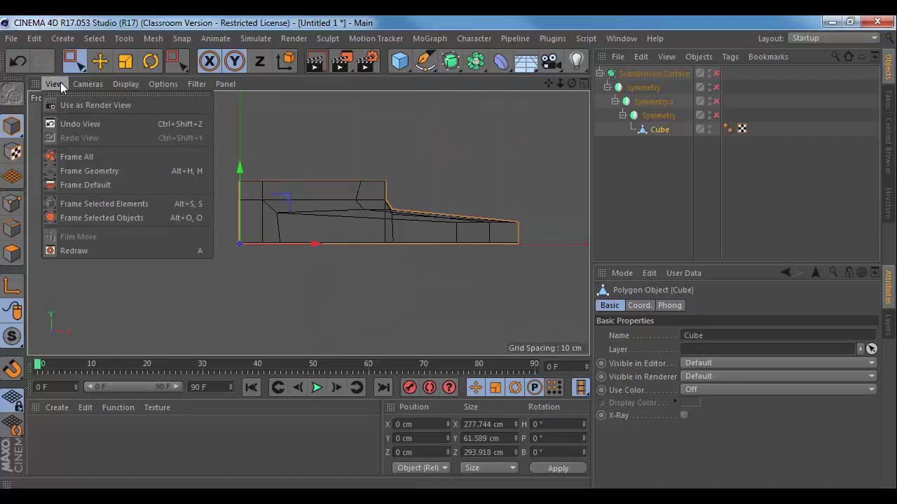
pyautogui.moveTo(166, 79)
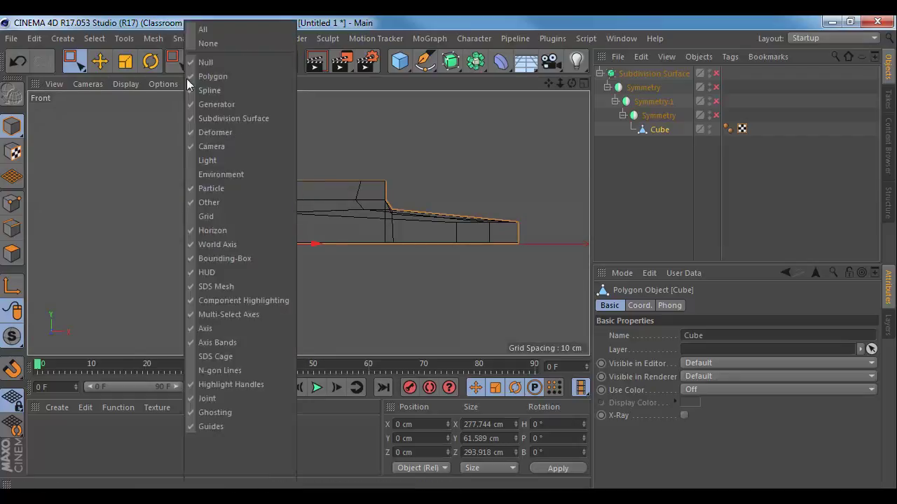
pyautogui.click(229, 216)
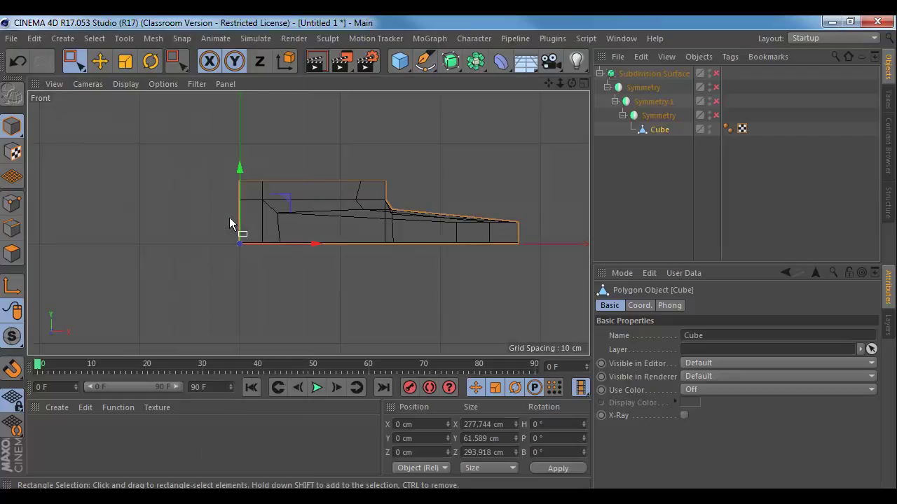
# - In Point mode, select all of the Cube's lowest points along the body and arm in the Front view
pyautogui.scroll(5, 247, 250)
pyautogui.keyDown('alt'); pyautogui.moveTo(292, 223); pyautogui.dragTo(288, 246, button='middle'); pyautogui.keyUp('alt')
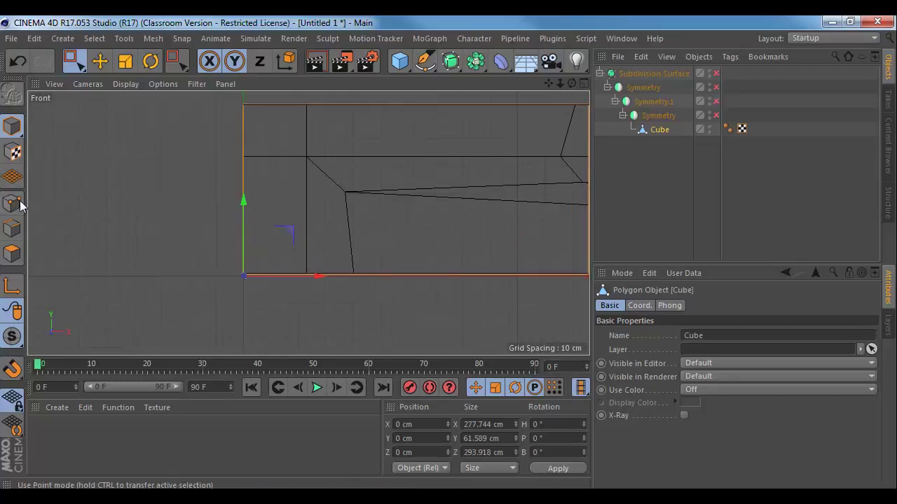
pyautogui.click(12, 203)
pyautogui.keyDown('alt'); pyautogui.moveTo(248, 173); pyautogui.dragTo(224, 208, button='middle'); pyautogui.keyUp('alt')
pyautogui.keyDown('alt'); pyautogui.moveTo(324, 259); pyautogui.dragTo(86, 203, button='middle'); pyautogui.keyUp('alt')
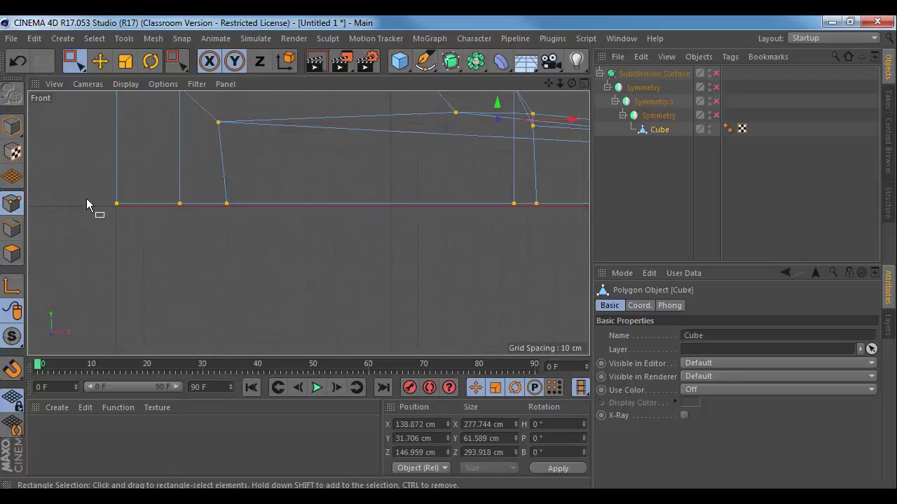
pyautogui.moveTo(83, 188); pyautogui.dragTo(553, 234)
pyautogui.scroll(5, 330, 256)
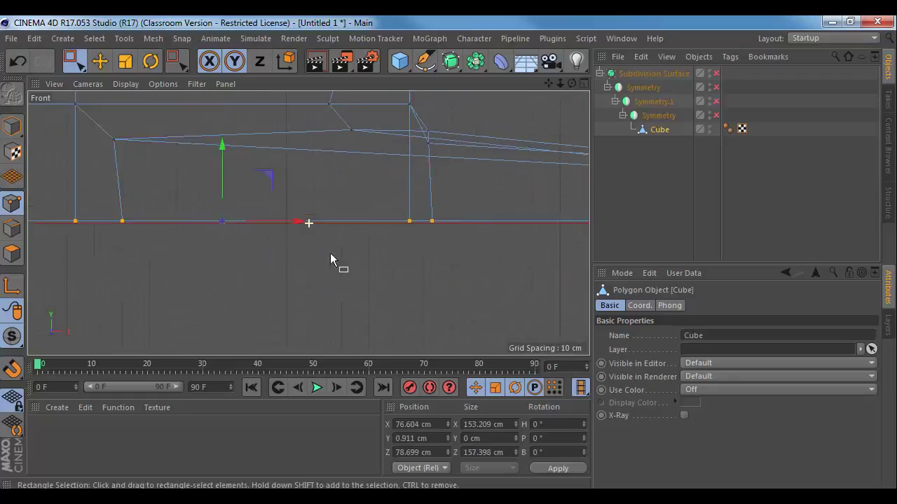
pyautogui.keyDown('alt'); pyautogui.moveTo(427, 240); pyautogui.dragTo(328, 248, button='middle'); pyautogui.keyUp('alt')
pyautogui.keyDown('shift'); pyautogui.moveTo(356, 228); pyautogui.dragTo(566, 267); pyautogui.keyUp('shift')
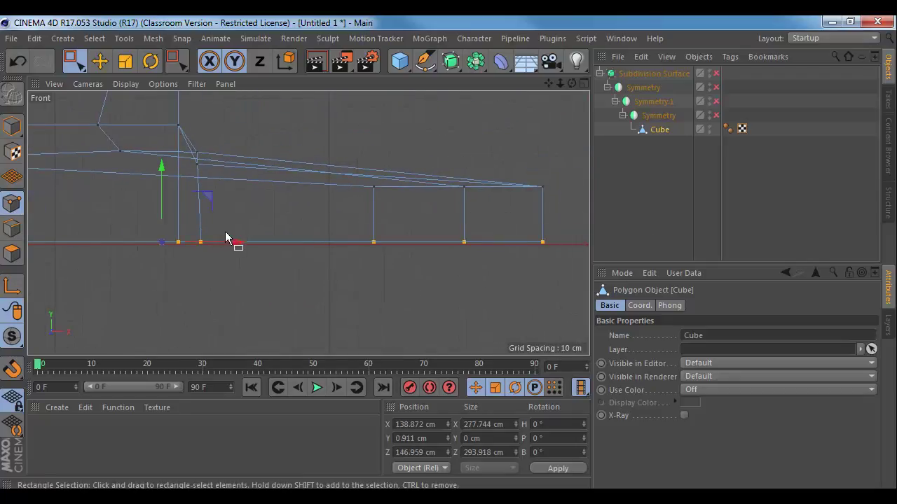
pyautogui.keyDown('alt'); pyautogui.moveTo(81, 232); pyautogui.dragTo(236, 232, button='middle'); pyautogui.keyUp('alt')
pyautogui.scroll(1, 236, 239)
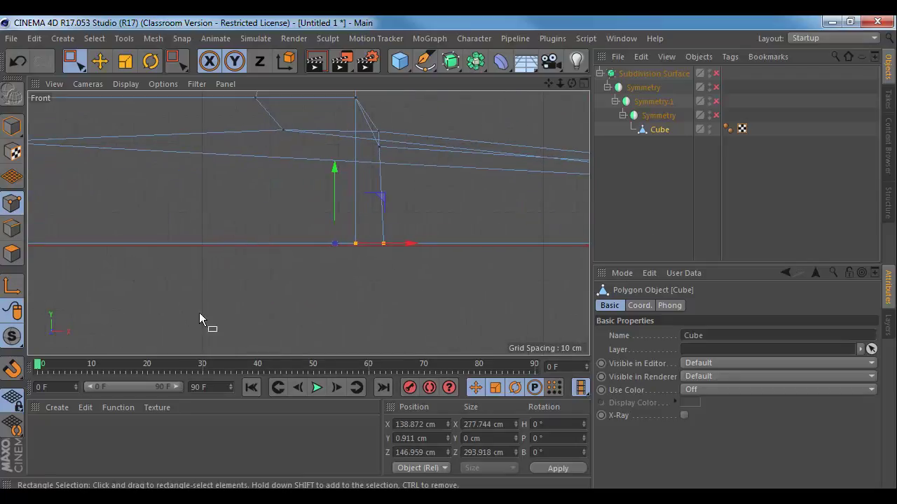
# - Enable Workplane and Grid Point snapping and move the selected bottom points down onto the red axis at Y 0 cm
pyautogui.click(13, 369)
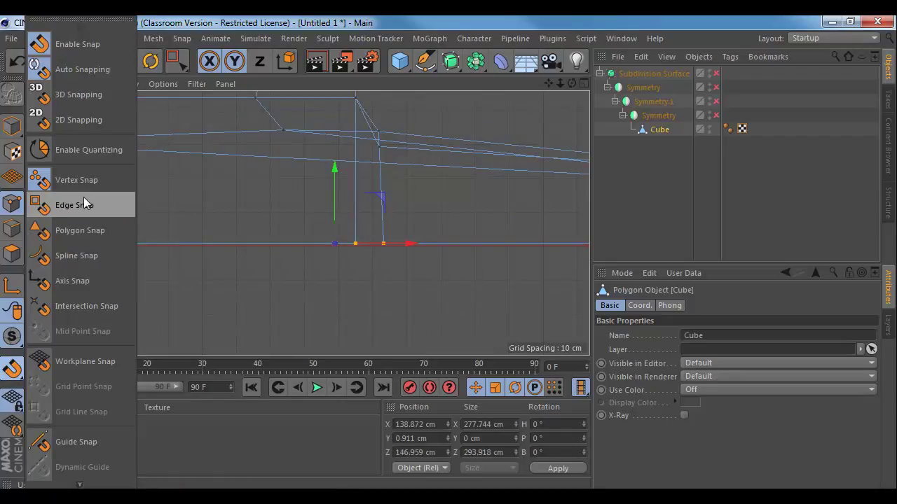
pyautogui.click(81, 372)
pyautogui.click(12, 367)
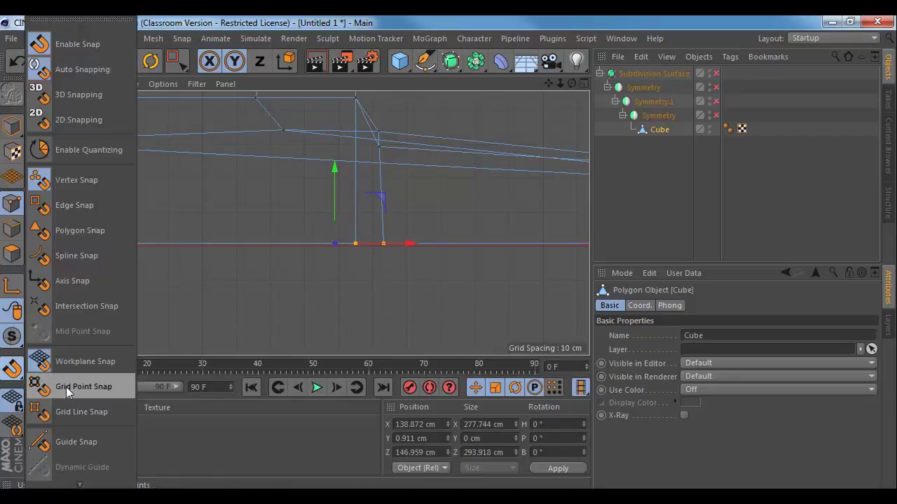
pyautogui.click(66, 386)
pyautogui.moveTo(335, 178); pyautogui.dragTo(338, 174)
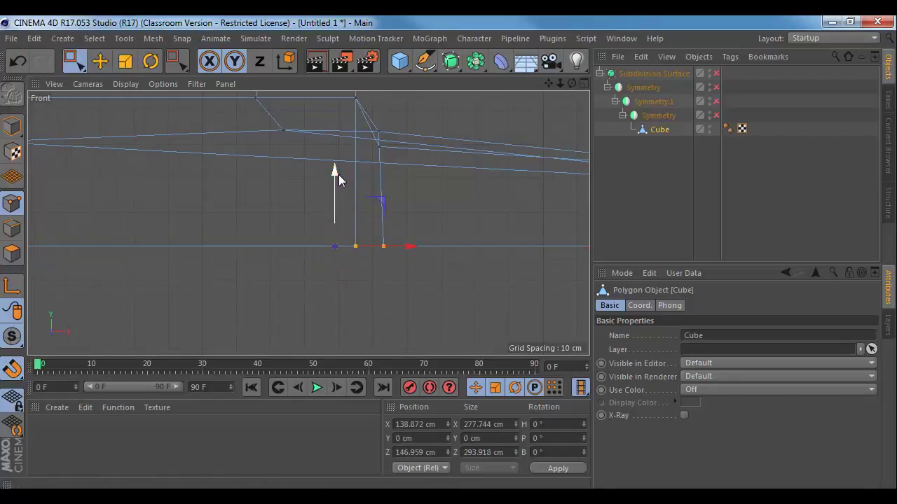
# - Return to the Perspective view, turn the Subdivision Surface and all Symmetry objects back on, and inspect the closed seam
pyautogui.keyDown('alt'); pyautogui.moveTo(164, 172); pyautogui.dragTo(342, 233, button='middle'); pyautogui.keyUp('alt')
pyautogui.scroll(-2, 329, 228)
pyautogui.middleClick(157, 201)
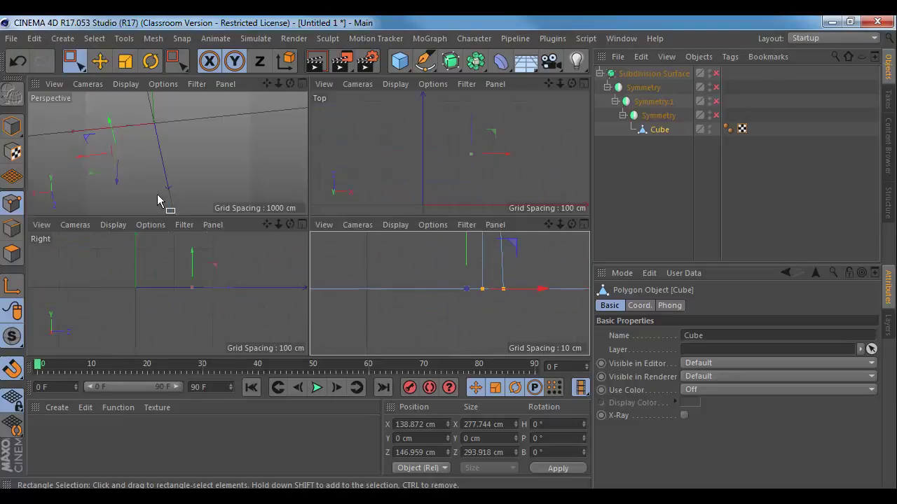
pyautogui.middleClick(157, 201)
pyautogui.keyDown('alt'); pyautogui.moveTo(286, 214); pyautogui.dragTo(208, 150); pyautogui.keyUp('alt')
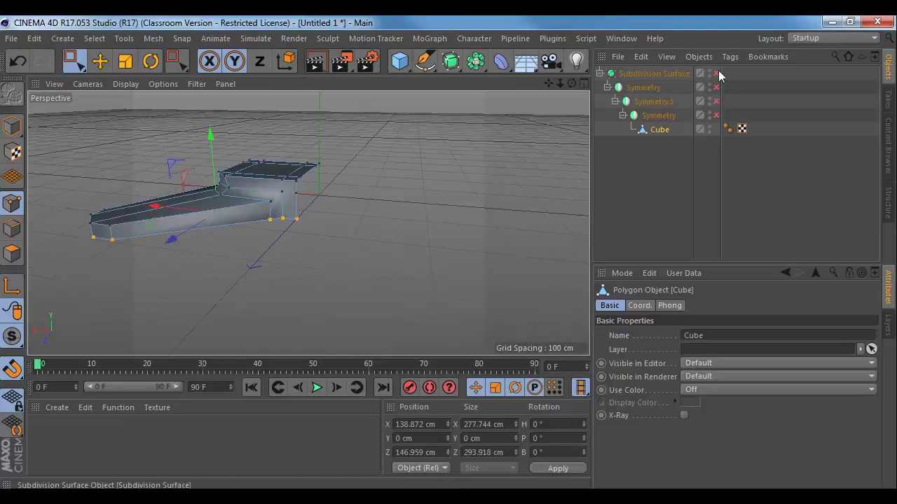
pyautogui.moveTo(717, 72); pyautogui.dragTo(722, 98)
pyautogui.keyDown('alt'); pyautogui.moveTo(360, 221); pyautogui.dragTo(583, 149); pyautogui.keyUp('alt')
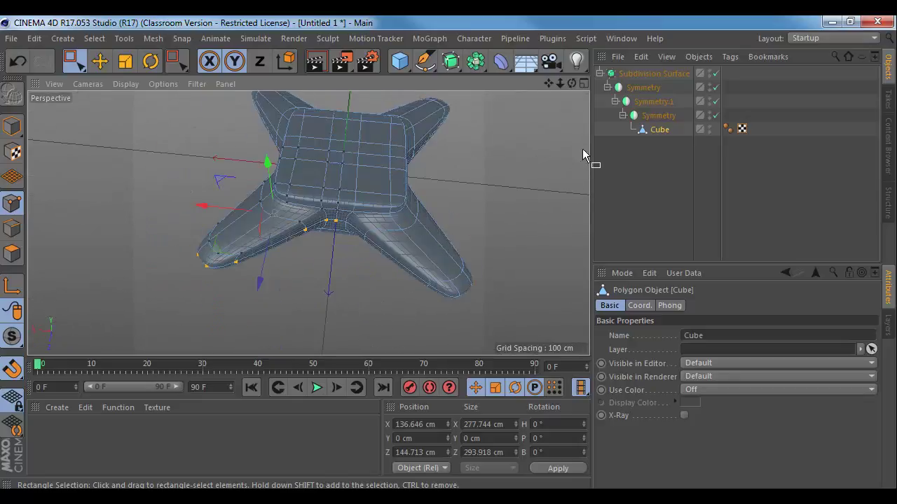
# - Switch to Model mode with the Move tool, select the Cube, and examine the smoothed arm up close
pyautogui.click(664, 130)
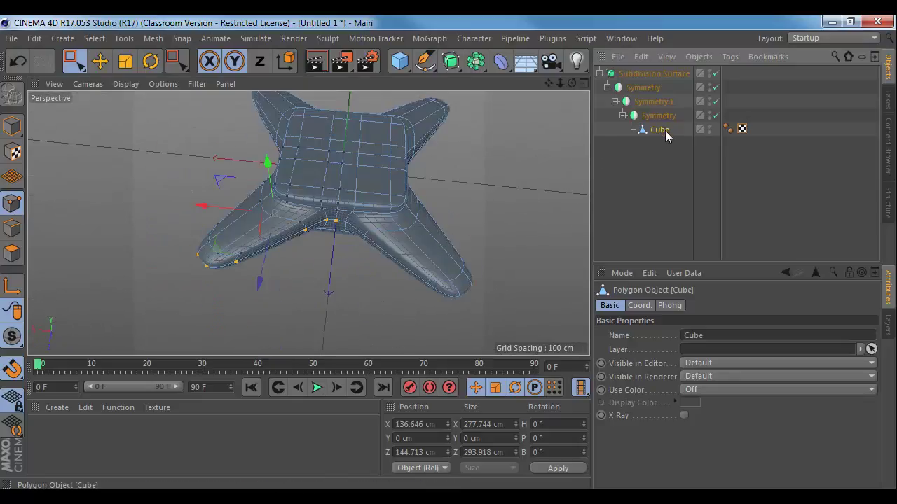
pyautogui.click(101, 62)
pyautogui.click(11, 126)
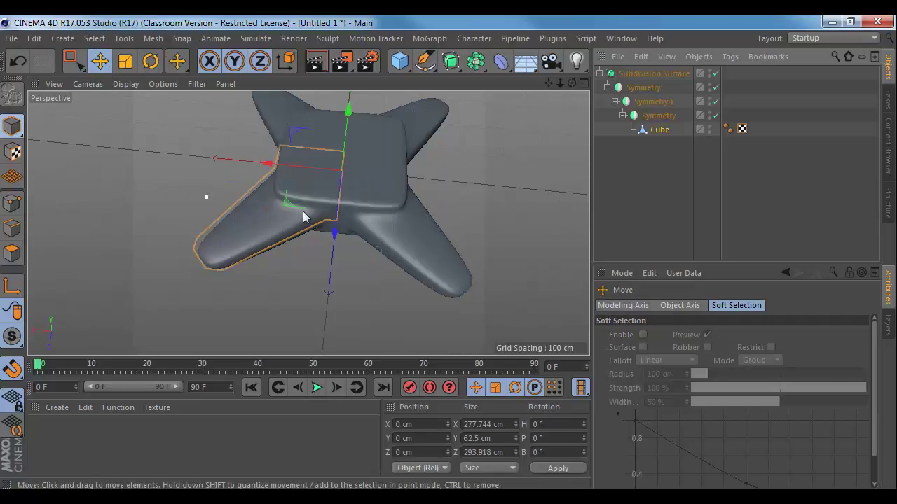
pyautogui.click(659, 130)
pyautogui.keyDown('alt'); pyautogui.moveTo(490, 169); pyautogui.dragTo(269, 235); pyautogui.keyUp('alt')
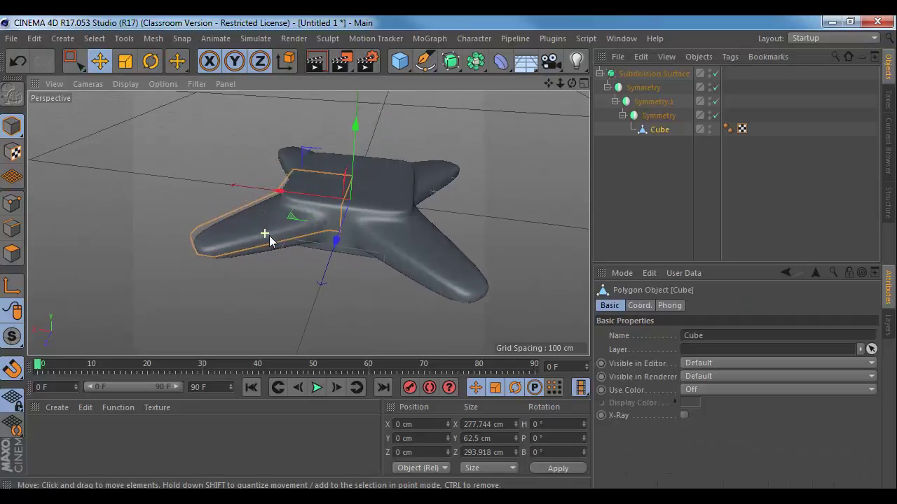
pyautogui.keyDown('alt'); pyautogui.moveTo(269, 236); pyautogui.dragTo(330, 256, button='right'); pyautogui.keyUp('alt')
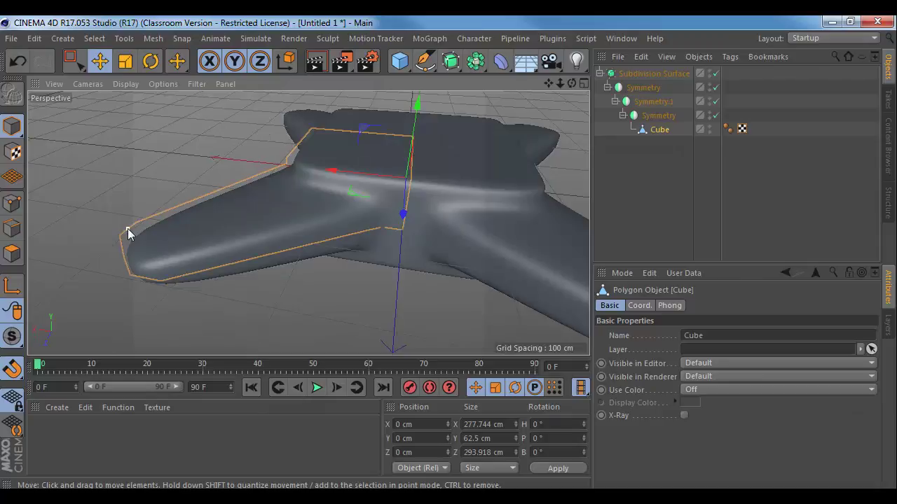
# - Switch to Point mode on the Cube, try raising a point near the arm tip, and undo that move
pyautogui.click(12, 203)
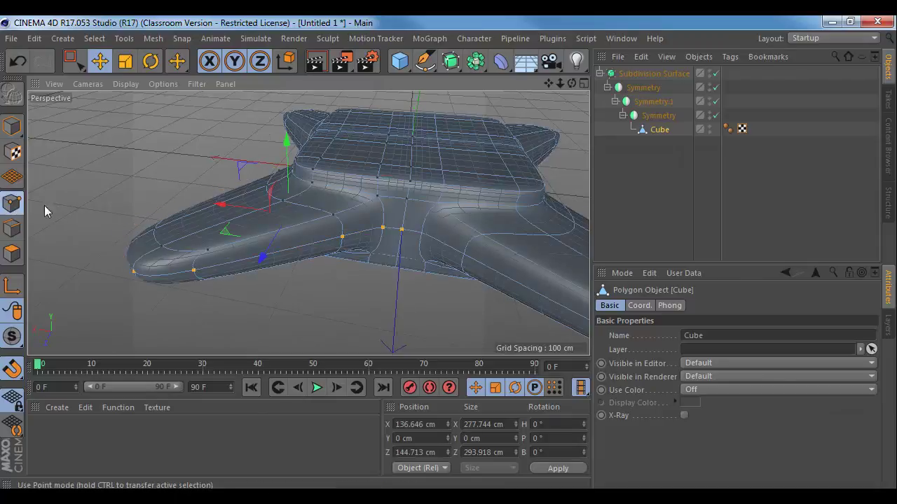
pyautogui.moveTo(210, 253); pyautogui.dragTo(199, 196)
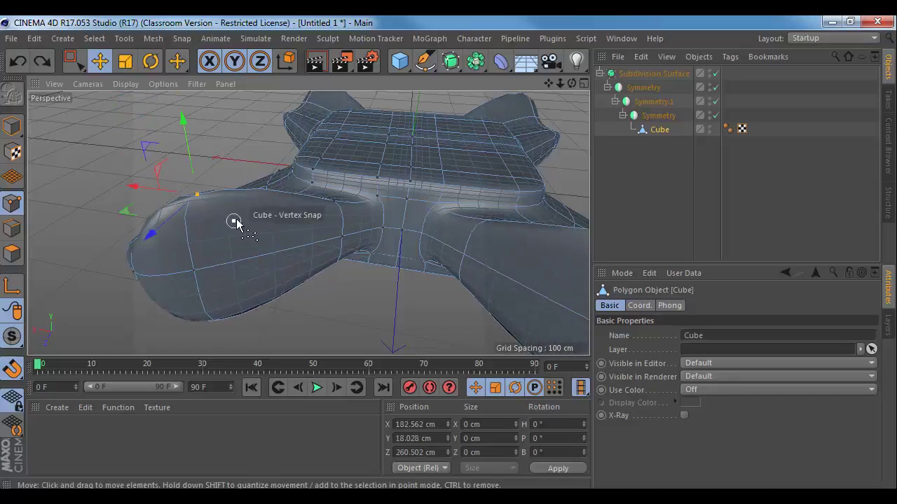
pyautogui.hotkey('ctrl', 'z')
pyautogui.keyDown('alt'); pyautogui.moveTo(278, 303); pyautogui.dragTo(315, 309); pyautogui.keyUp('alt')
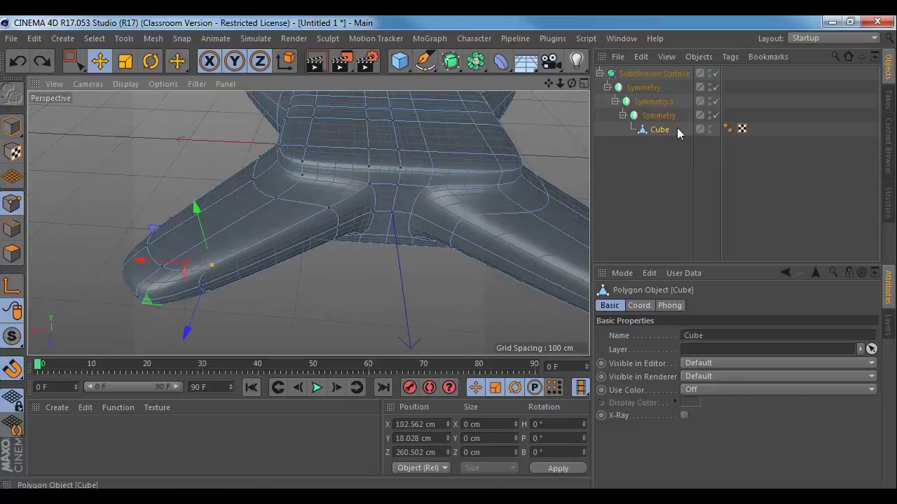
pyautogui.keyDown('alt'); pyautogui.moveTo(361, 216); pyautogui.dragTo(388, 270); pyautogui.keyUp('alt')
pyautogui.keyDown('alt'); pyautogui.moveTo(308, 222); pyautogui.dragTo(346, 297); pyautogui.keyUp('alt')
pyautogui.keyDown('alt'); pyautogui.moveTo(384, 288); pyautogui.dragTo(340, 285, button='right'); pyautogui.keyUp('alt')
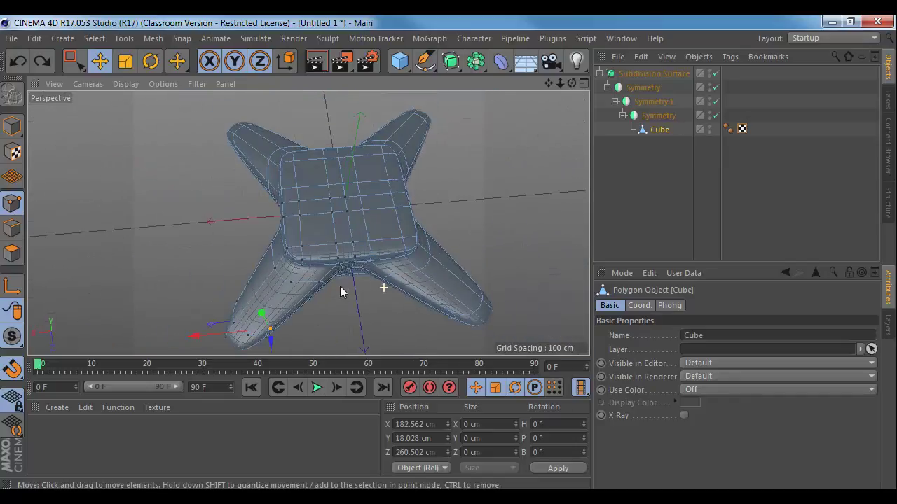
pyautogui.keyDown('alt'); pyautogui.moveTo(339, 286); pyautogui.dragTo(325, 312); pyautogui.keyUp('alt')
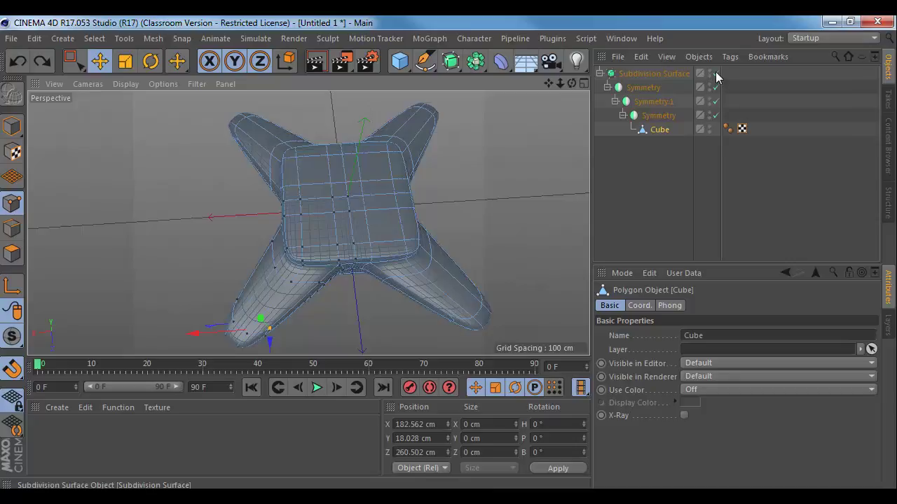
# - Turn off the Subdivision Surface and all Symmetry objects and frame the quarter Cube's arm in the Top view
pyautogui.moveTo(715, 74); pyautogui.dragTo(716, 118)
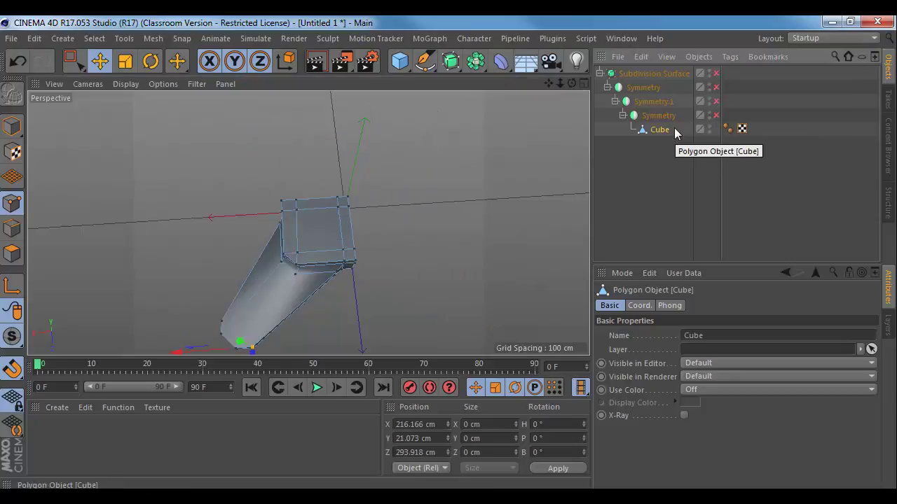
pyautogui.keyDown('alt'); pyautogui.moveTo(326, 312); pyautogui.dragTo(362, 257, button='middle'); pyautogui.keyUp('alt')
pyautogui.moveTo(361, 257)
pyautogui.keyDown('alt'); pyautogui.mouseDown()
pyautogui.moveTo(336, 269)
pyautogui.moveTo(372, 252)
pyautogui.mouseUp(); pyautogui.keyUp('alt')
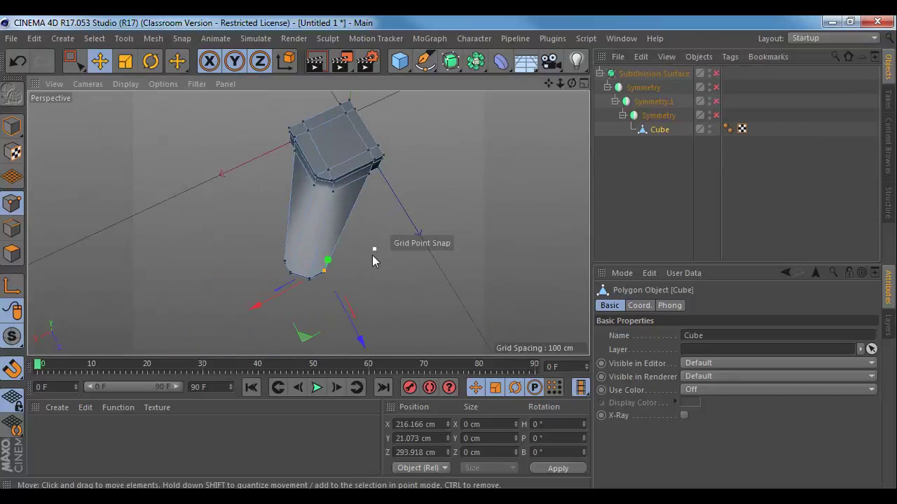
pyautogui.middleClick(372, 252)
pyautogui.middleClick(436, 165)
pyautogui.keyDown('alt'); pyautogui.moveTo(516, 129); pyautogui.dragTo(478, 151, button='right'); pyautogui.keyUp('alt')
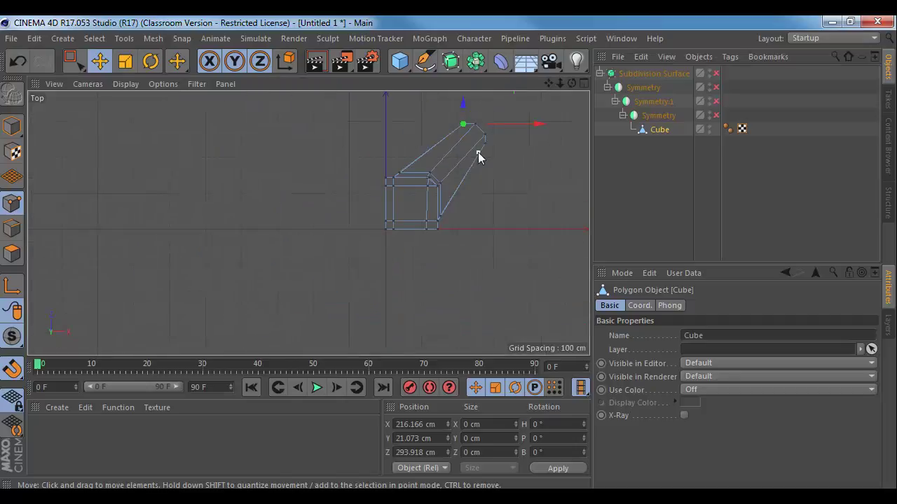
pyautogui.keyDown('alt'); pyautogui.moveTo(478, 151); pyautogui.dragTo(399, 216, button='middle'); pyautogui.keyUp('alt')
pyautogui.keyDown('alt'); pyautogui.moveTo(400, 216); pyautogui.dragTo(459, 224, button='right'); pyautogui.keyUp('alt')
pyautogui.keyDown('alt'); pyautogui.moveTo(337, 219); pyautogui.dragTo(313, 194, button='middle'); pyautogui.keyUp('alt')
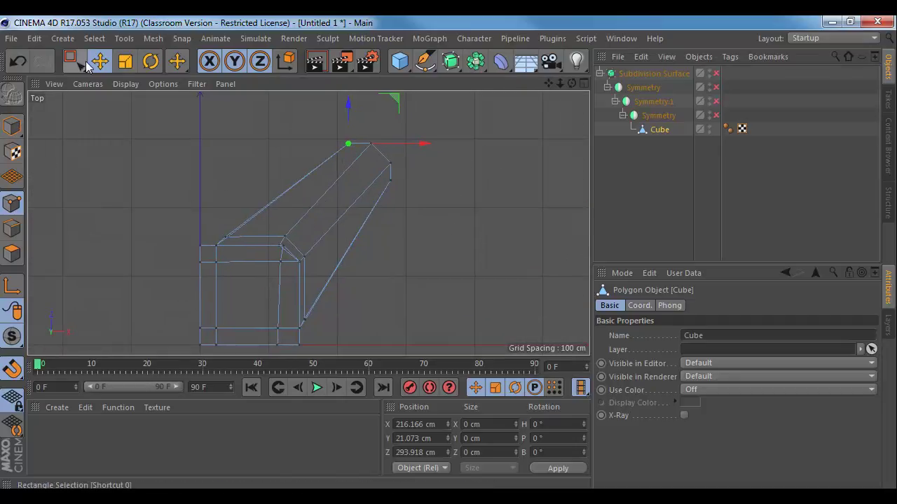
# - With the Knife in Line mode and Only Edges disabled, cut across the arm just short of its tip
pyautogui.press('k')
pyautogui.press('k')
pyautogui.click(648, 324)
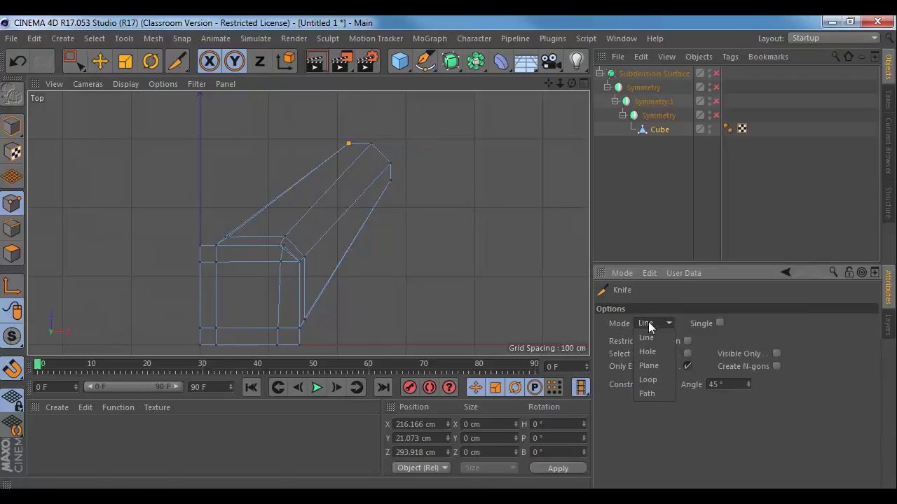
pyautogui.click(651, 336)
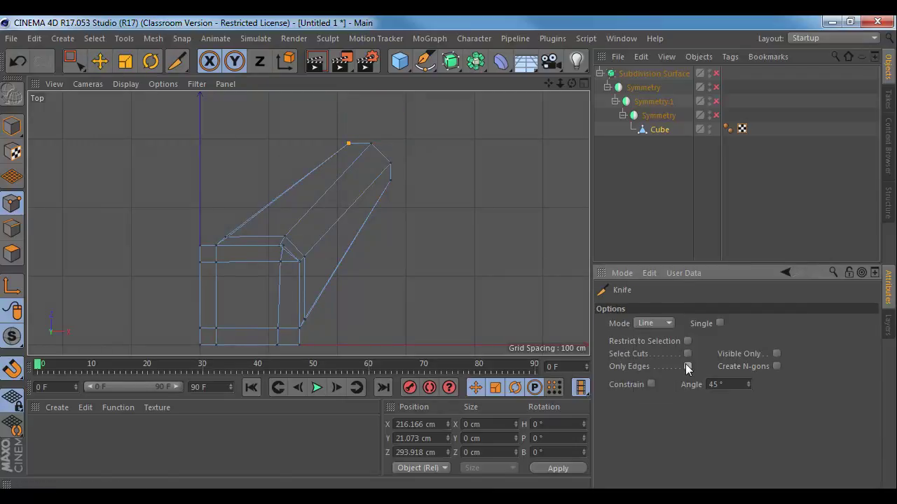
pyautogui.click(687, 365)
pyautogui.click(302, 131)
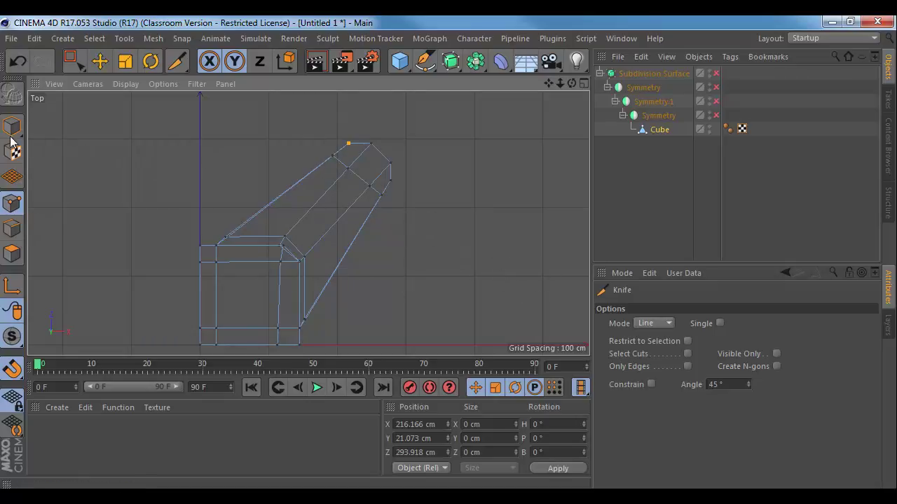
# - Move the cut's two middle points back toward the body, to about X 194.4, Z 241.6 cm and X 227.9, Z 212.9 cm
pyautogui.click(100, 61)
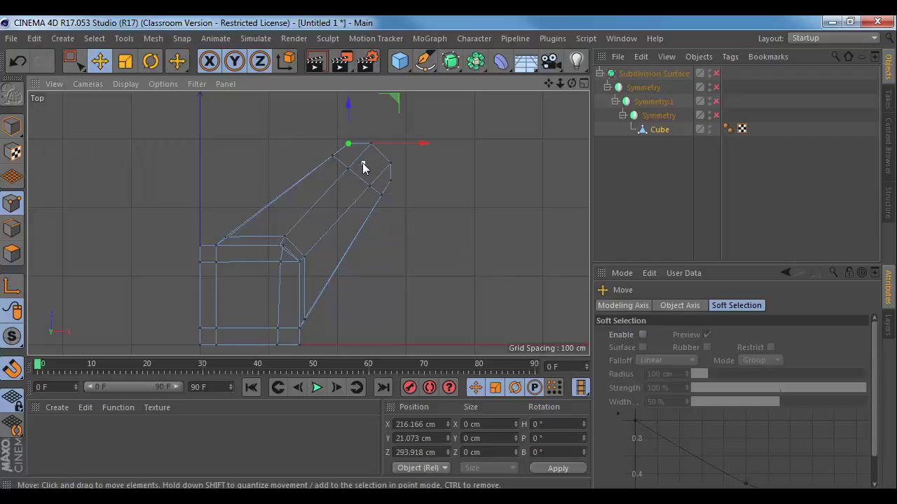
pyautogui.press('0')
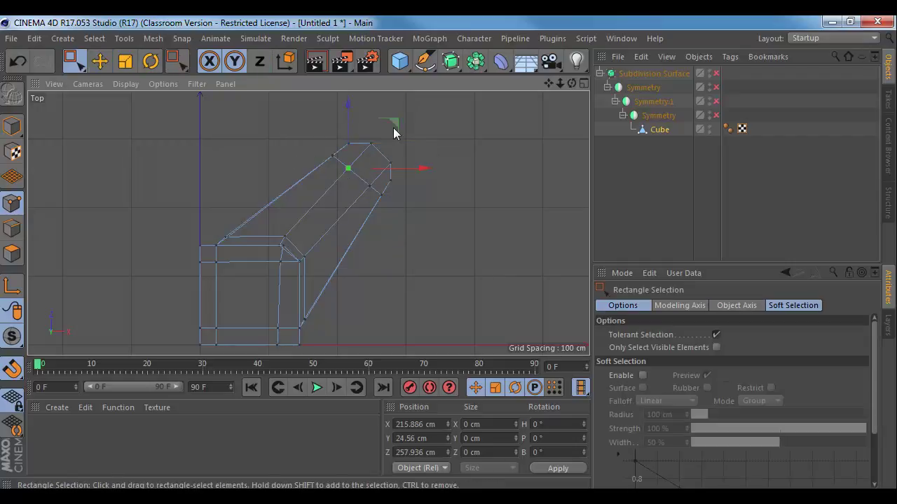
pyautogui.press('e')
pyautogui.moveTo(393, 128); pyautogui.dragTo(376, 139)
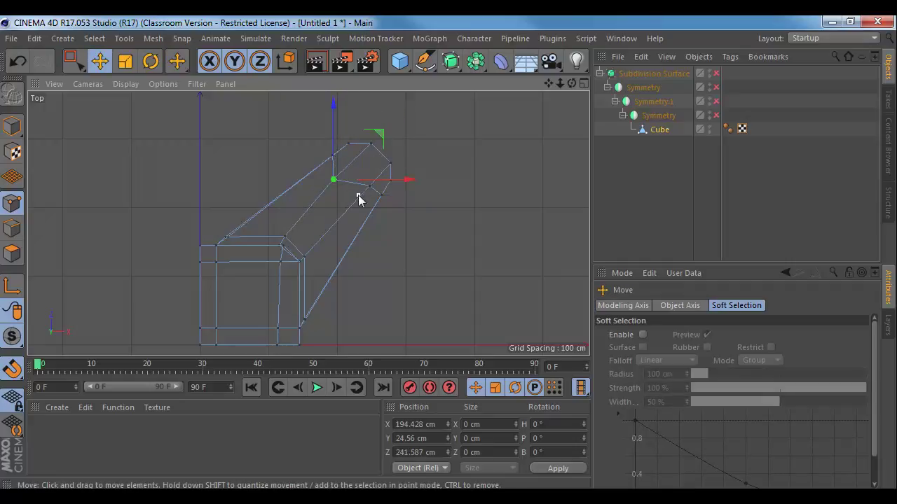
pyautogui.moveTo(358, 196); pyautogui.dragTo(381, 180)
pyautogui.hotkey('ctrl', 'z')
pyautogui.press('0')
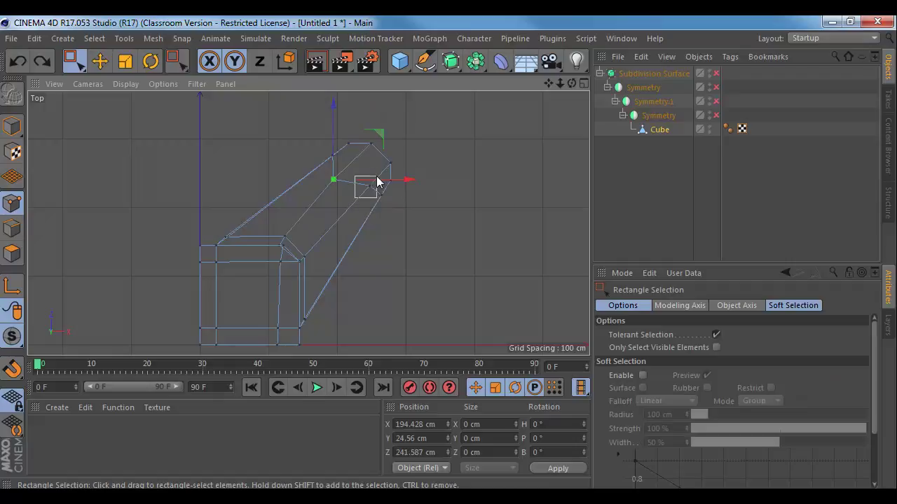
pyautogui.moveTo(377, 181); pyautogui.dragTo(402, 154)
# - Check the Phantom side-view reference in the browser, then nudge the cut's first middle point to about X 191.9 cm, Z 239.1 cm
pyautogui.hotkey('alt', 'Tab')
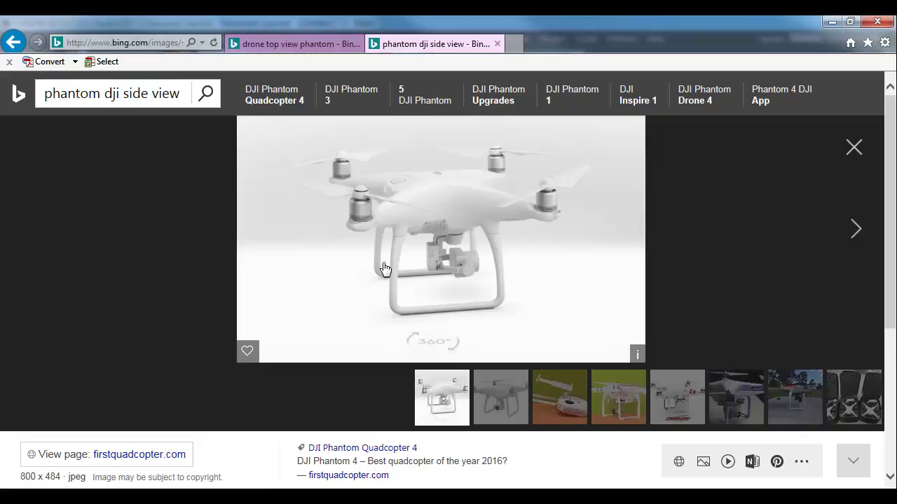
pyautogui.hotkey('alt', 'Tab')
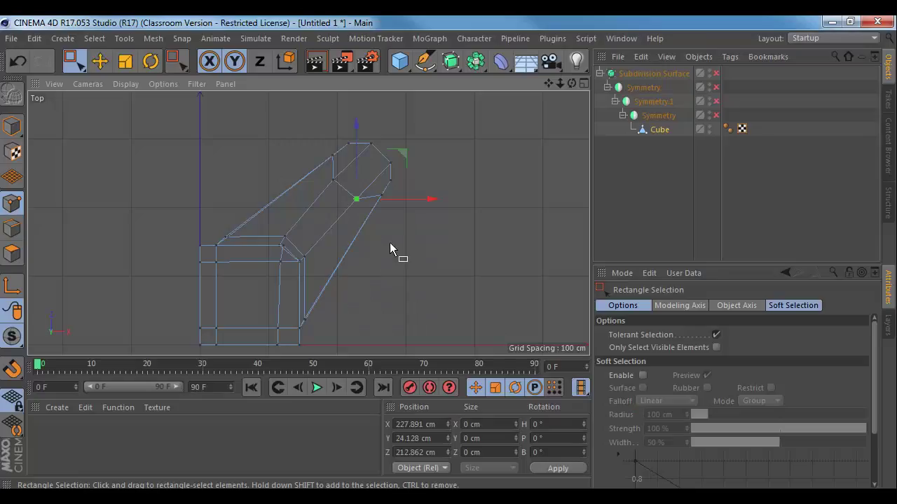
pyautogui.scroll(6, 349, 203)
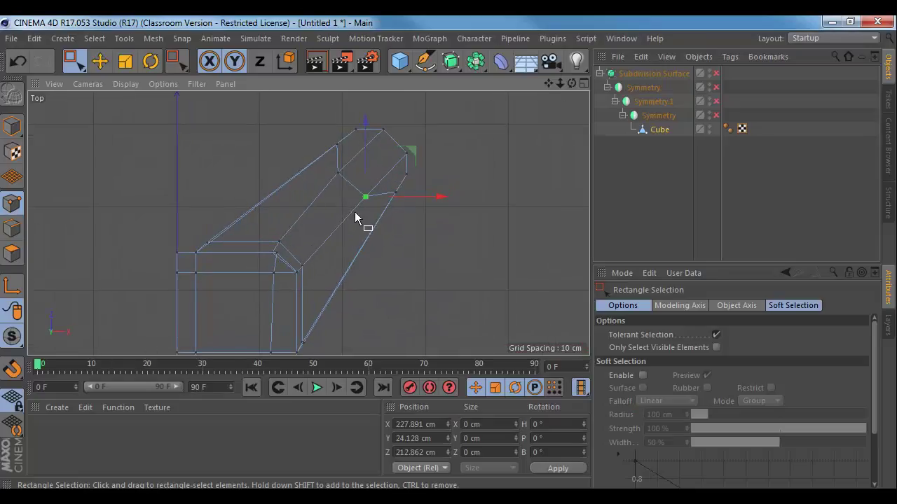
pyautogui.moveTo(388, 185); pyautogui.dragTo(361, 164)
# - Preview the smoothed, mirrored shell in Perspective, disable Subdivision Surface and all Symmetry objects again, and compare with the side-view reference
pyautogui.middleClick(437, 214)
pyautogui.middleClick(258, 164)
pyautogui.keyDown('alt'); pyautogui.moveTo(287, 187); pyautogui.dragTo(329, 238); pyautogui.keyUp('alt')
pyautogui.click(716, 74)
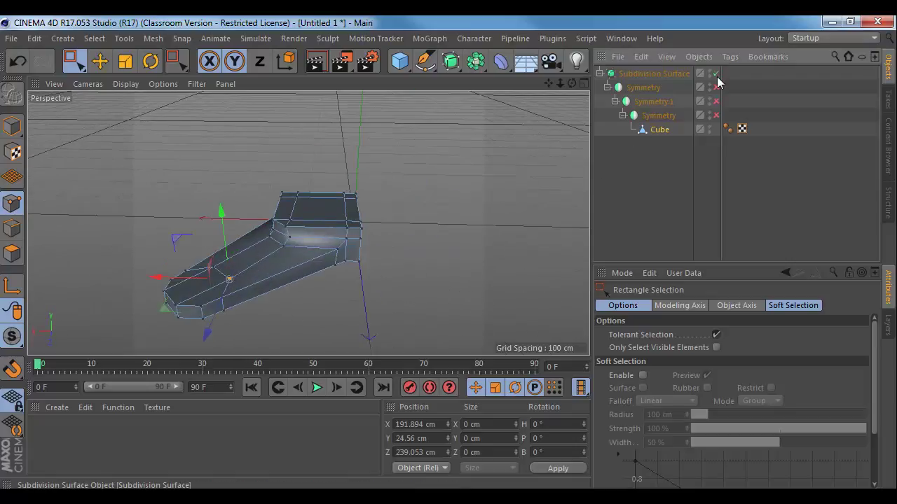
pyautogui.keyDown('alt'); pyautogui.moveTo(422, 241); pyautogui.dragTo(406, 290); pyautogui.keyUp('alt')
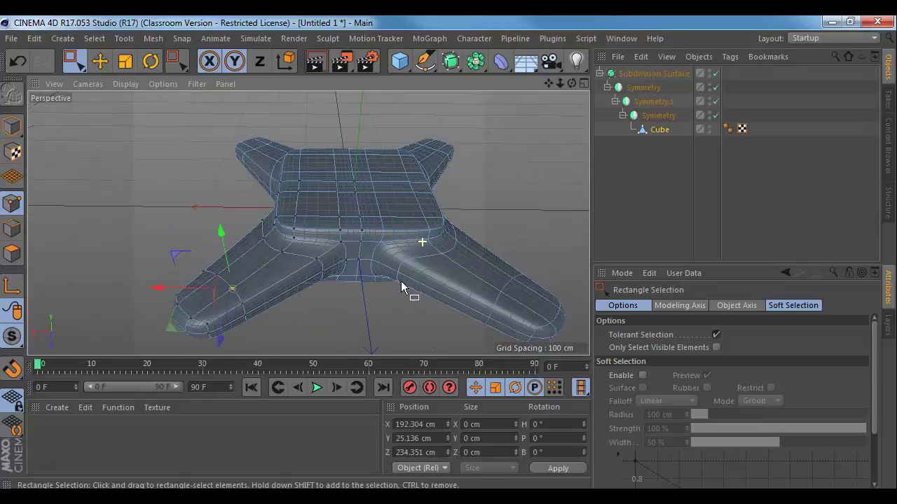
pyautogui.moveTo(715, 74); pyautogui.dragTo(716, 115)
pyautogui.keyDown('alt'); pyautogui.moveTo(288, 214); pyautogui.dragTo(342, 252); pyautogui.keyUp('alt')
pyautogui.keyDown('alt'); pyautogui.moveTo(342, 252); pyautogui.dragTo(338, 222, button='middle'); pyautogui.keyUp('alt')
pyautogui.hotkey('alt', 'Tab')
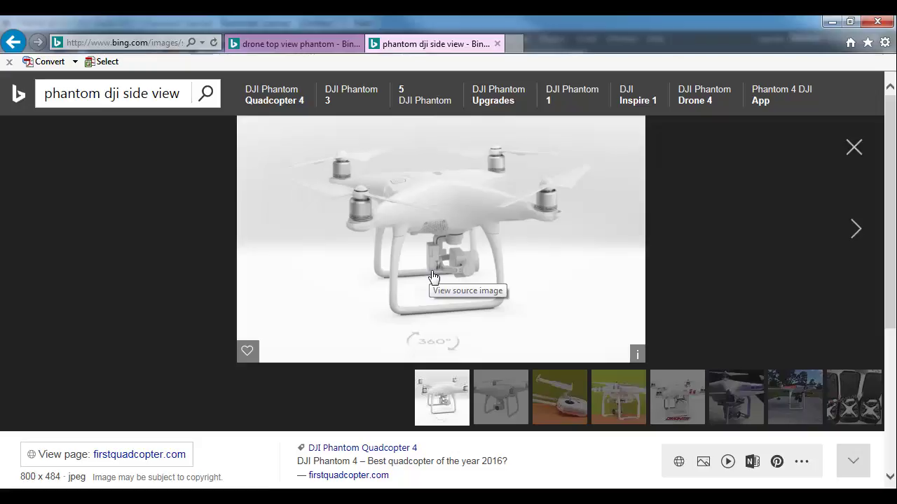
pyautogui.hotkey('alt', 'Tab')
# - In Edge mode, select the cut's edge loop around the arm and bevel it with an offset of about 7.9 cm
pyautogui.keyDown('alt'); pyautogui.moveTo(330, 268); pyautogui.dragTo(237, 225); pyautogui.keyUp('alt')
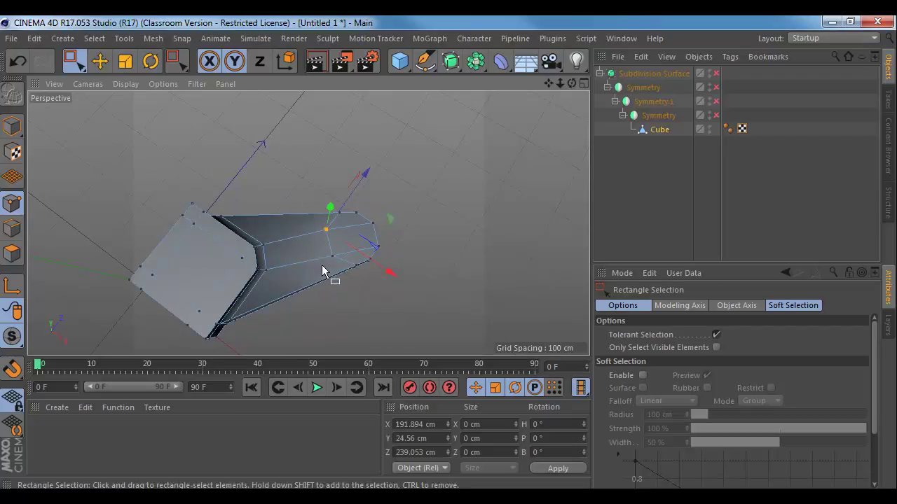
pyautogui.click(13, 228)
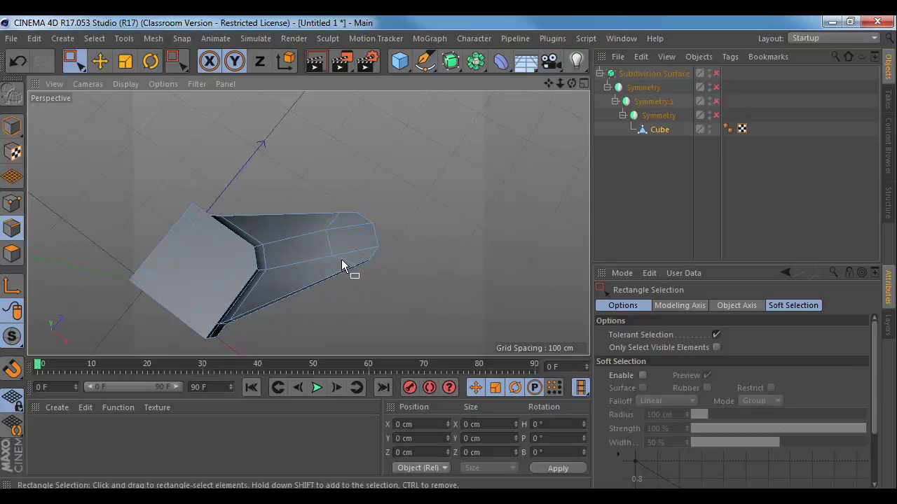
pyautogui.press('e')
pyautogui.doubleClick(342, 260)
pyautogui.keyDown('alt'); pyautogui.moveTo(308, 264); pyautogui.dragTo(374, 270, button='right'); pyautogui.keyUp('alt')
pyautogui.keyDown('alt'); pyautogui.moveTo(374, 256); pyautogui.dragTo(275, 197); pyautogui.keyUp('alt')
pyautogui.press('m')
pyautogui.press('s')
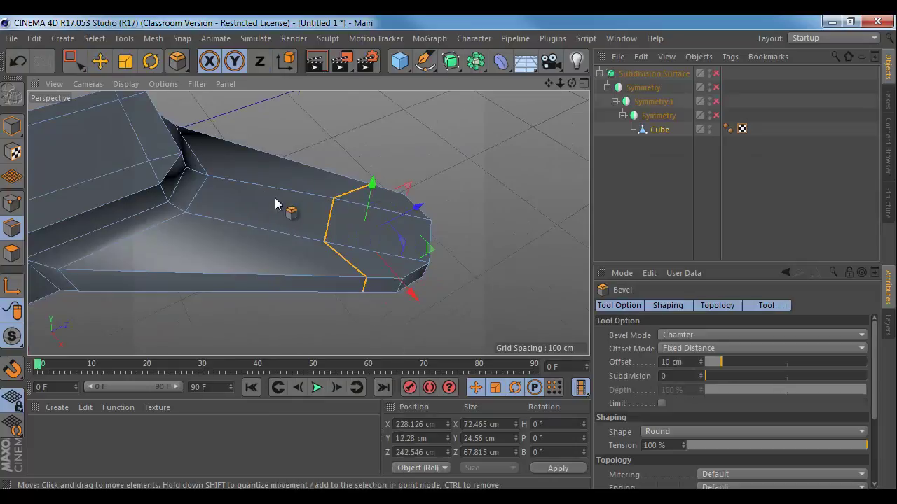
pyautogui.moveTo(325, 229); pyautogui.dragTo(341, 232)
pyautogui.keyDown('alt'); pyautogui.moveTo(339, 313); pyautogui.dragTo(360, 226); pyautogui.keyUp('alt')
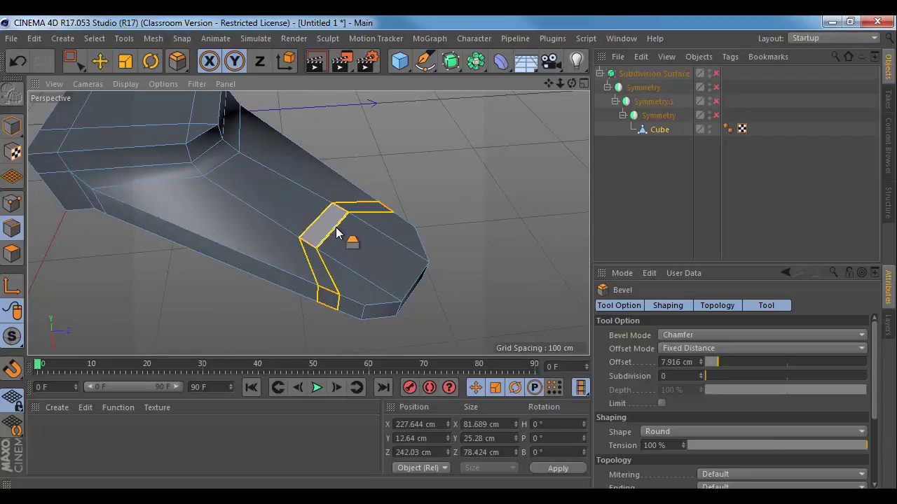
# - In Point mode in the Top view, pull the bevel's body-side outer point pairs inward, one of them to about X 234.2 cm, Z 206.9 cm
pyautogui.click(12, 203)
pyautogui.middleClick(266, 199)
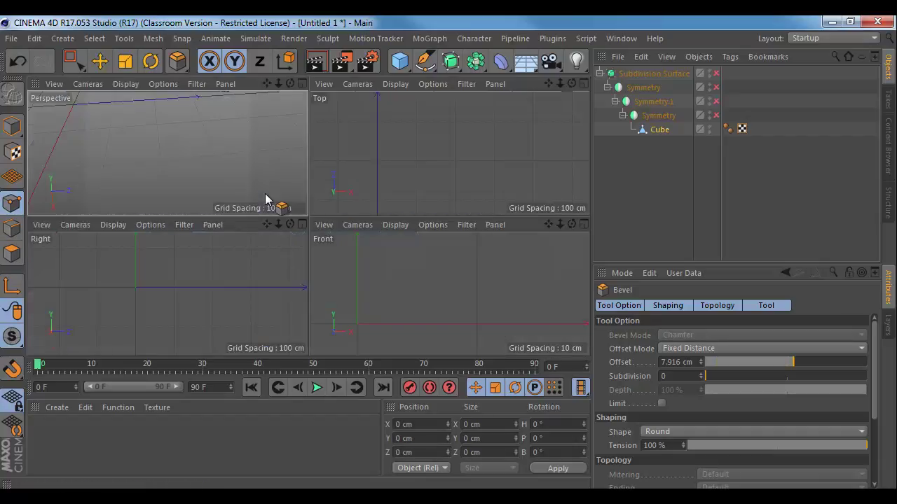
pyautogui.middleClick(435, 161)
pyautogui.scroll(4, 410, 200)
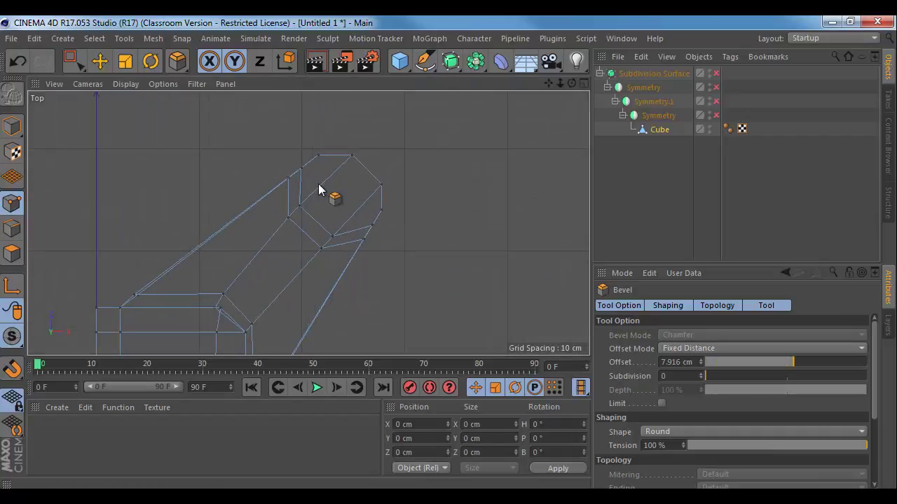
pyautogui.press('0')
pyautogui.moveTo(293, 163); pyautogui.dragTo(290, 198)
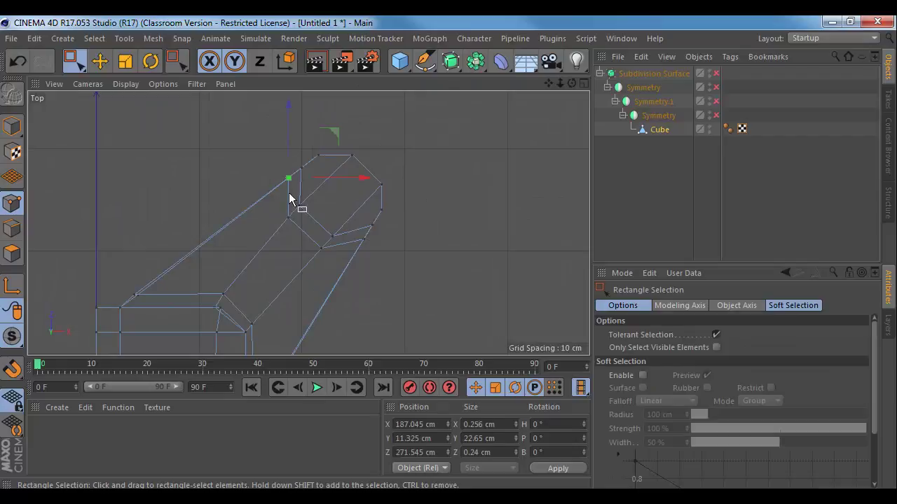
pyautogui.moveTo(337, 139); pyautogui.dragTo(338, 154)
pyautogui.click(363, 241)
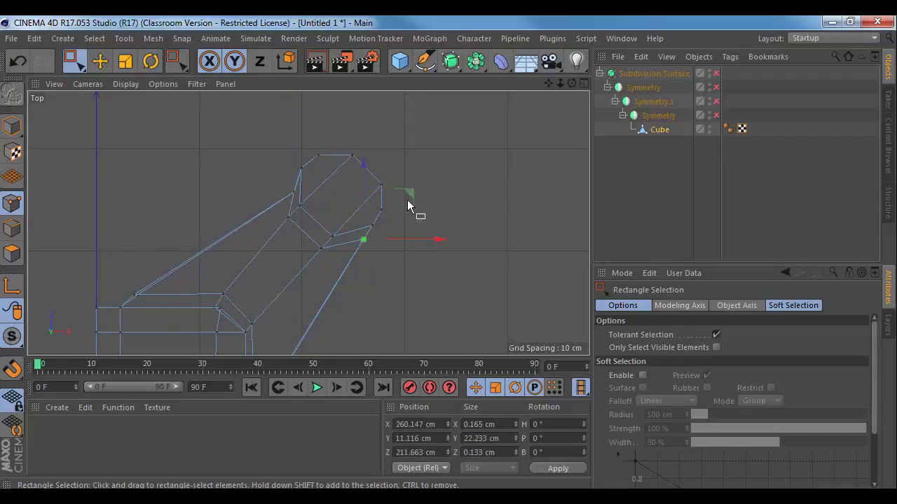
pyautogui.moveTo(407, 204); pyautogui.dragTo(382, 207)
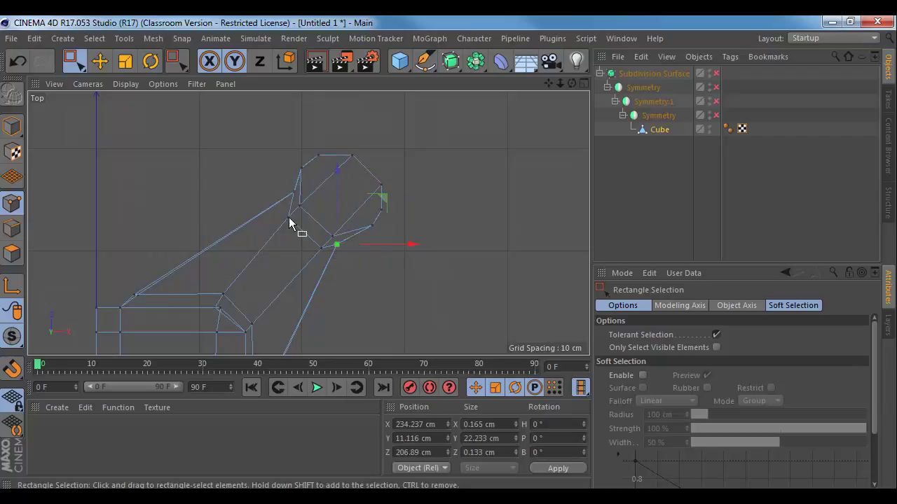
# - Select the bevel's two body-side middle points and move them together toward the arm tip, to about X 207.8 cm, Z 224.7 cm
pyautogui.click(288, 217)
pyautogui.keyDown('shift'); pyautogui.click(321, 248); pyautogui.keyUp('shift')
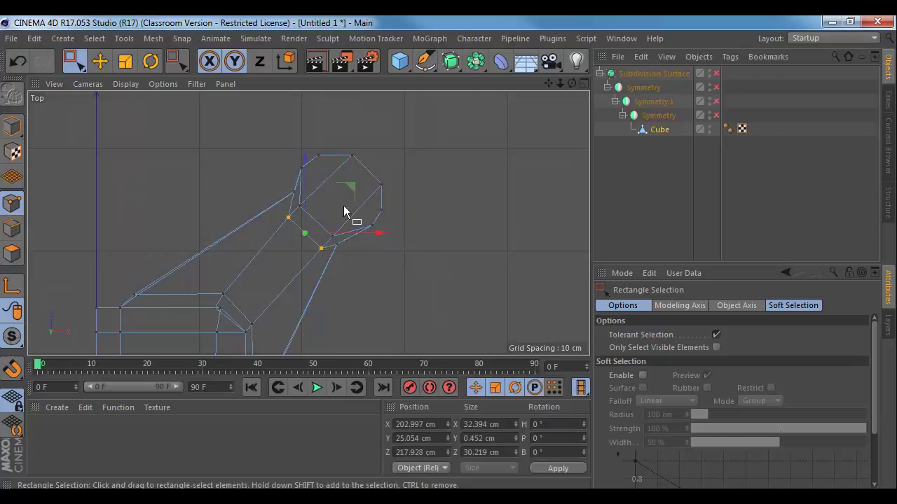
pyautogui.moveTo(350, 187); pyautogui.dragTo(356, 181)
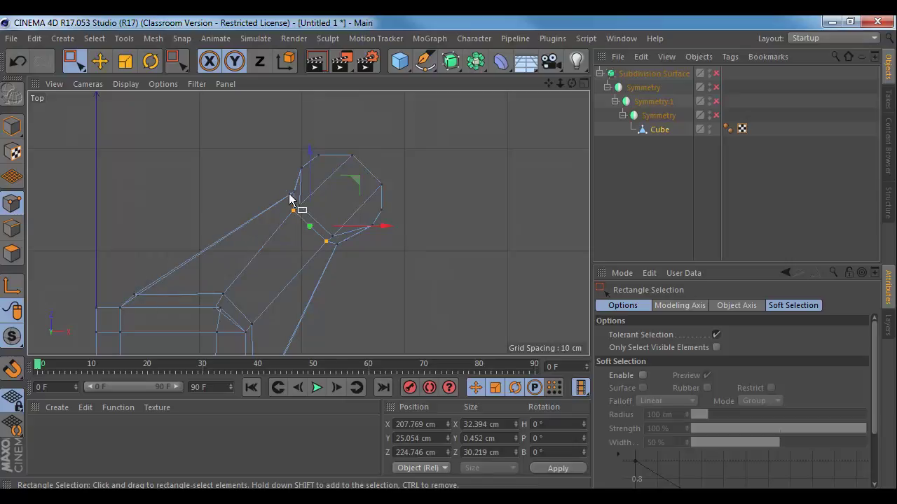
# - Check the smoothed arm with the Subdivision Surface and all three Symmetry objects enabled, and disable them again with the Cube selected
pyautogui.middleClick(408, 192)
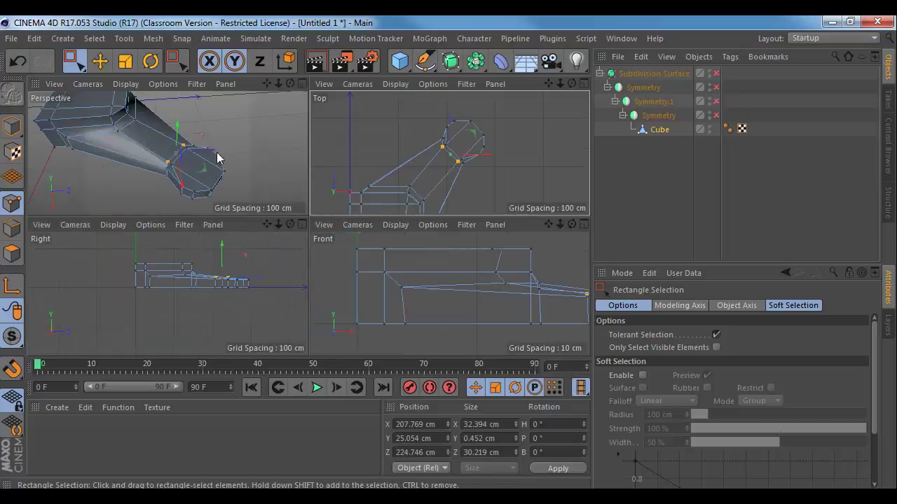
pyautogui.middleClick(216, 155)
pyautogui.keyDown('alt'); pyautogui.moveTo(360, 209); pyautogui.dragTo(334, 188); pyautogui.keyUp('alt')
pyautogui.click(714, 74)
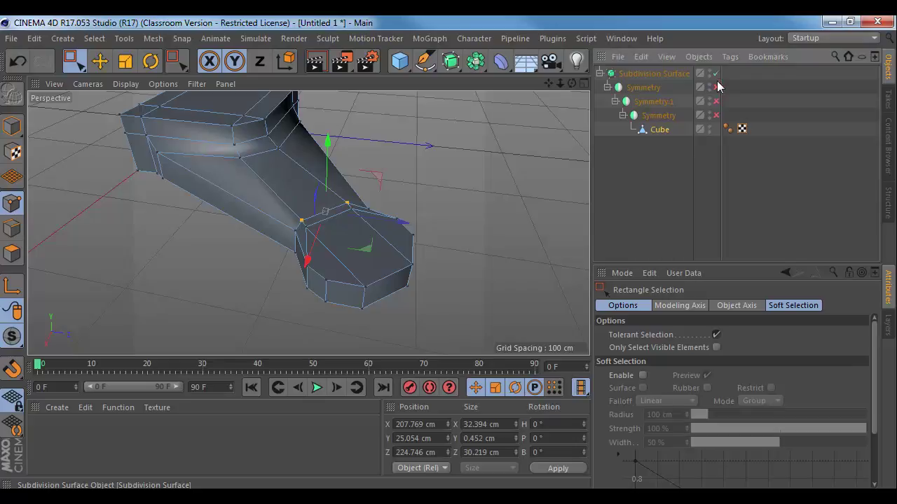
pyautogui.scroll(3, 481, 201)
pyautogui.moveTo(481, 200)
pyautogui.keyDown('alt'); pyautogui.mouseDown()
pyautogui.moveTo(475, 197)
pyautogui.moveTo(497, 299)
pyautogui.moveTo(478, 217)
pyautogui.mouseUp(); pyautogui.keyUp('alt')
pyautogui.middleClick(477, 223)
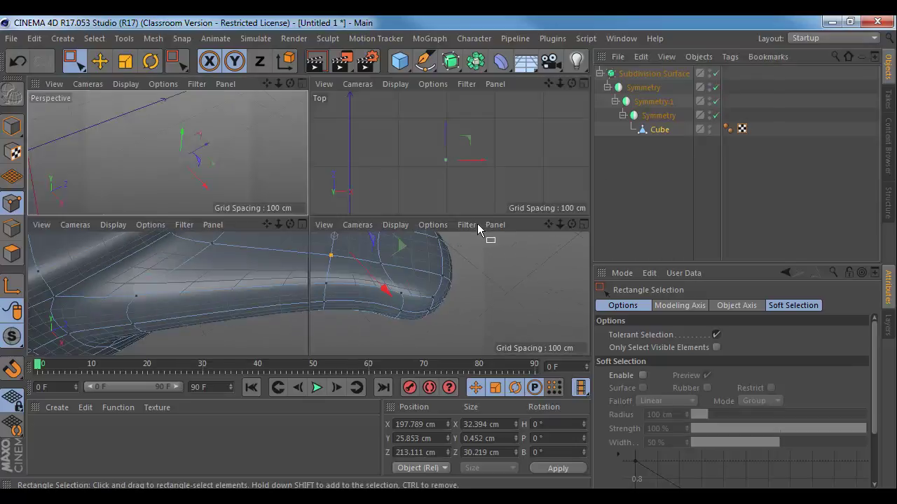
pyautogui.middleClick(264, 166)
pyautogui.click(722, 74)
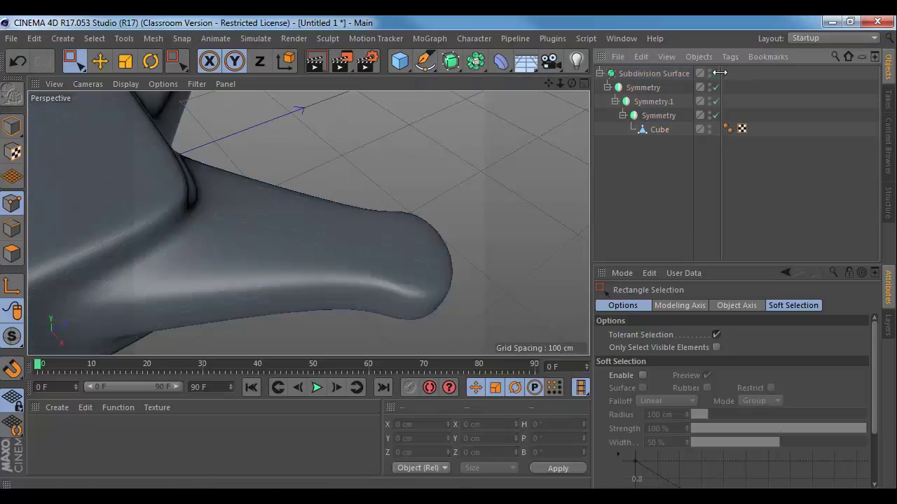
pyautogui.moveTo(716, 74); pyautogui.dragTo(718, 116)
pyautogui.click(672, 131)
# - Bevel the edge loop where the arm meets its rounded end, using an offset of about 1.267 cm
pyautogui.middleClick(382, 205)
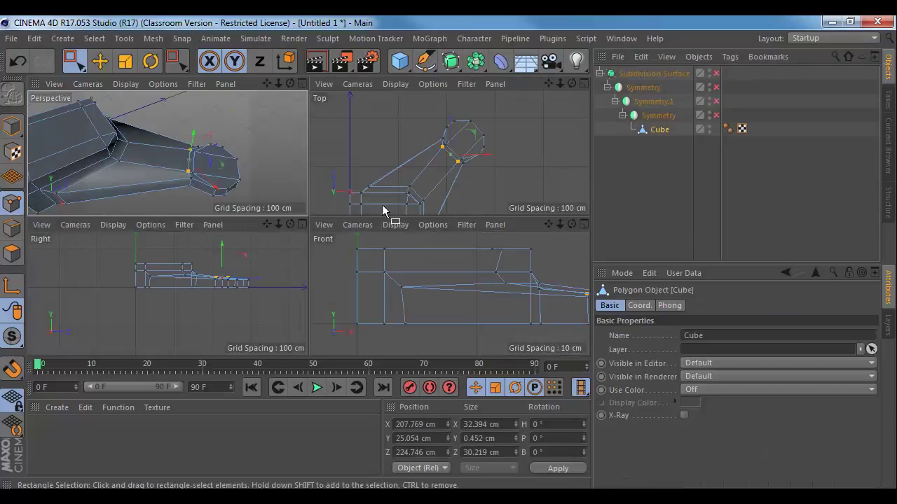
pyautogui.middleClick(441, 160)
pyautogui.keyDown('alt'); pyautogui.moveTo(346, 202); pyautogui.dragTo(392, 206, button='right'); pyautogui.keyUp('alt')
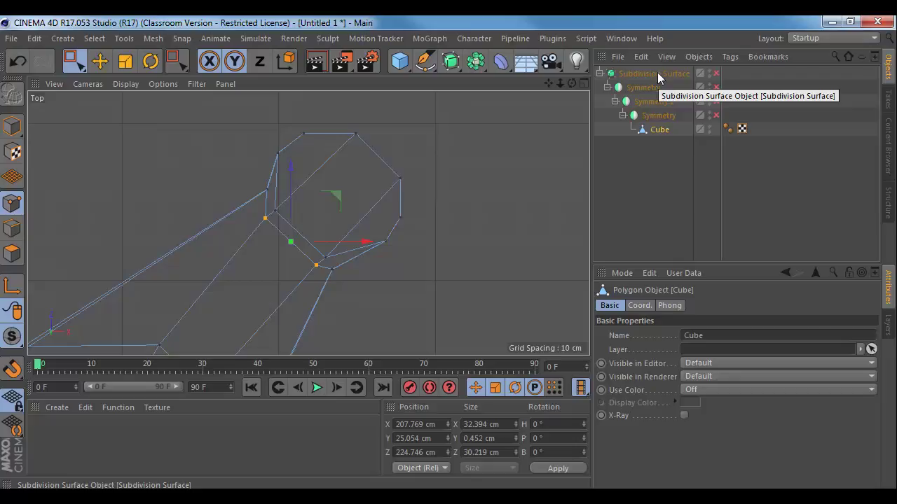
pyautogui.click(13, 229)
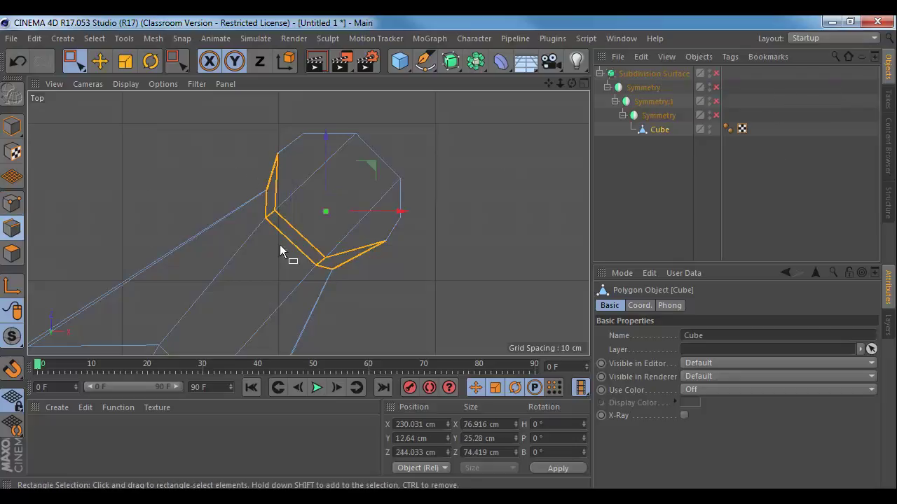
pyautogui.press('e')
pyautogui.click(295, 250)
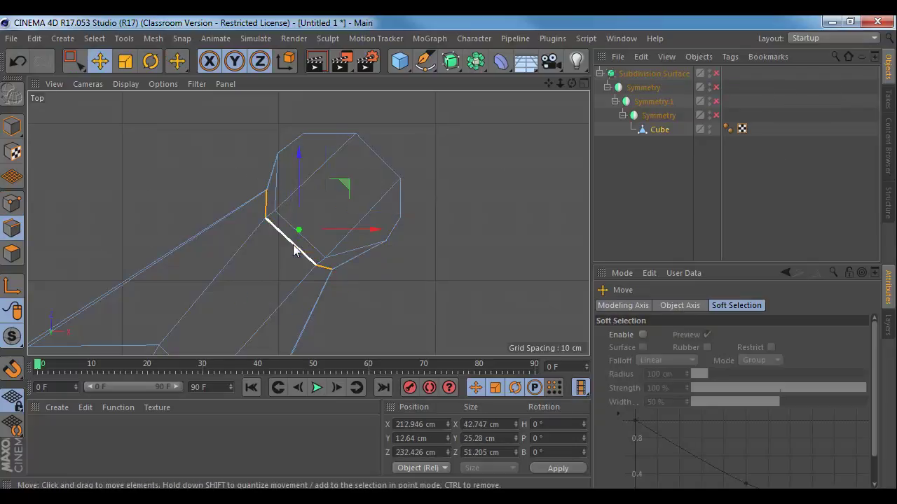
pyautogui.rightClick(294, 250)
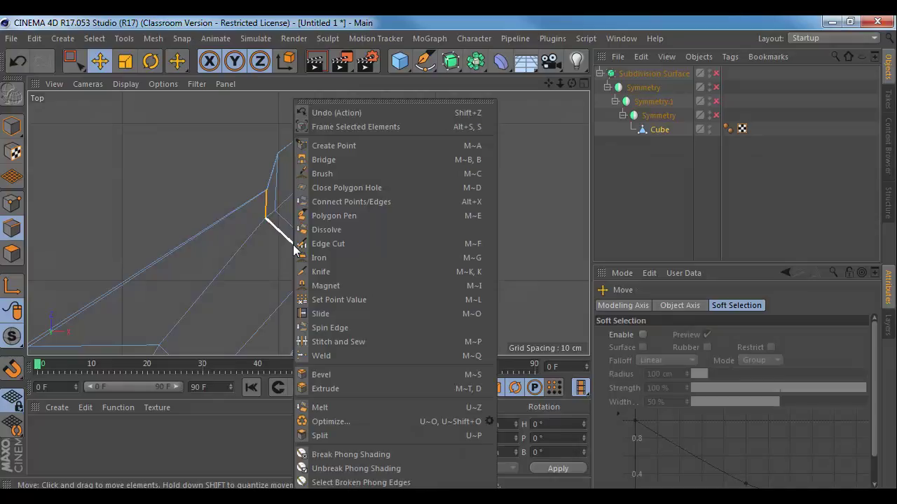
pyautogui.click(335, 374)
pyautogui.moveTo(309, 263); pyautogui.dragTo(316, 267)
# - Examine the bevelled neck of the arm with smoothing and symmetry temporarily enabled, ending with all four generators off
pyautogui.click(12, 126)
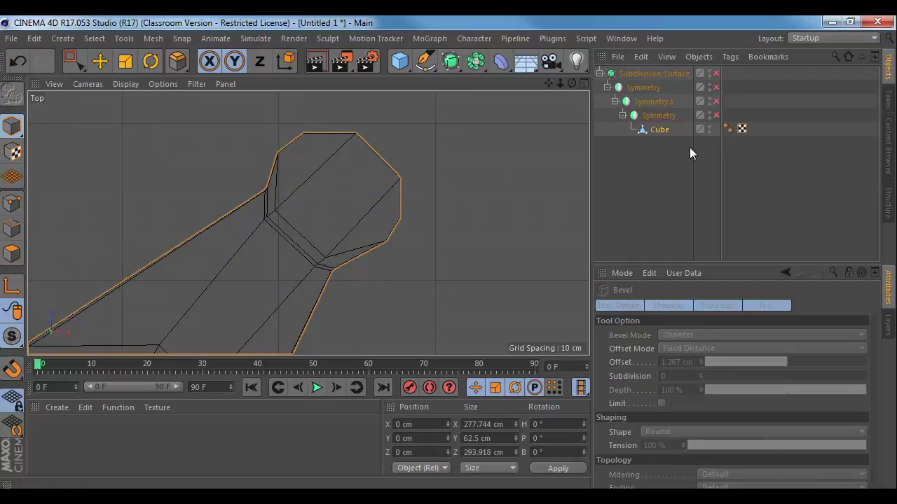
pyautogui.middleClick(525, 160)
pyautogui.middleClick(158, 183)
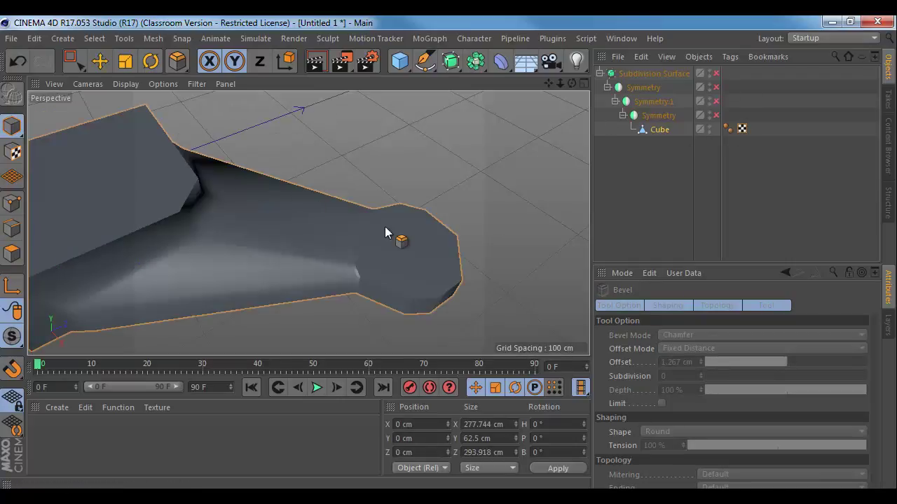
pyautogui.click(716, 73)
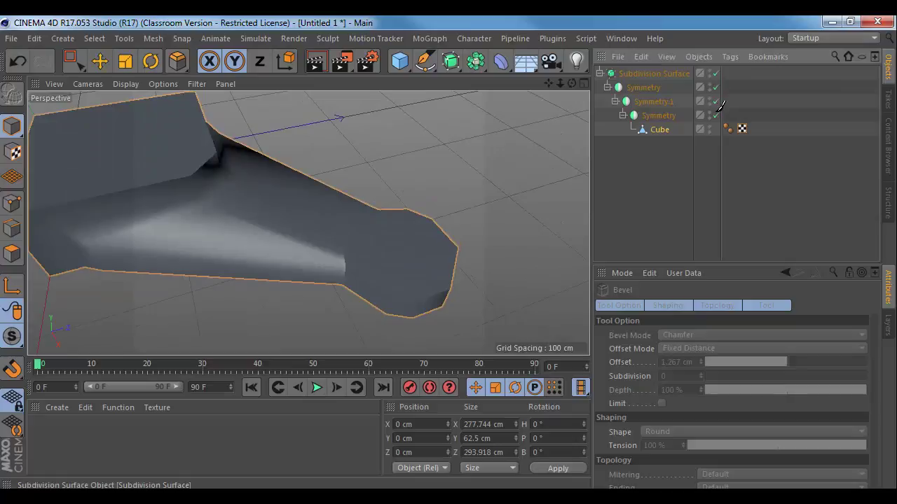
pyautogui.keyDown('alt'); pyautogui.moveTo(466, 199); pyautogui.dragTo(546, 334); pyautogui.keyUp('alt')
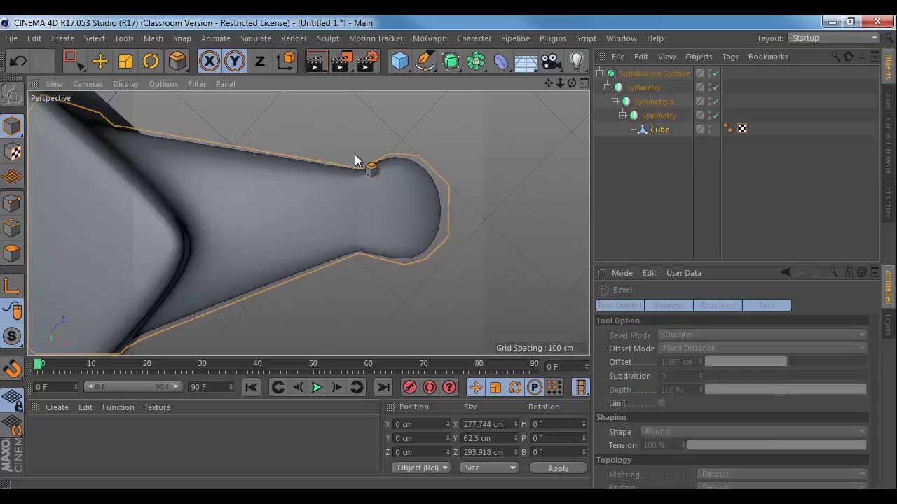
pyautogui.keyDown('alt'); pyautogui.moveTo(407, 270); pyautogui.dragTo(380, 244); pyautogui.keyUp('alt')
pyautogui.keyDown('alt'); pyautogui.moveTo(380, 242); pyautogui.dragTo(430, 262, button='right'); pyautogui.keyUp('alt')
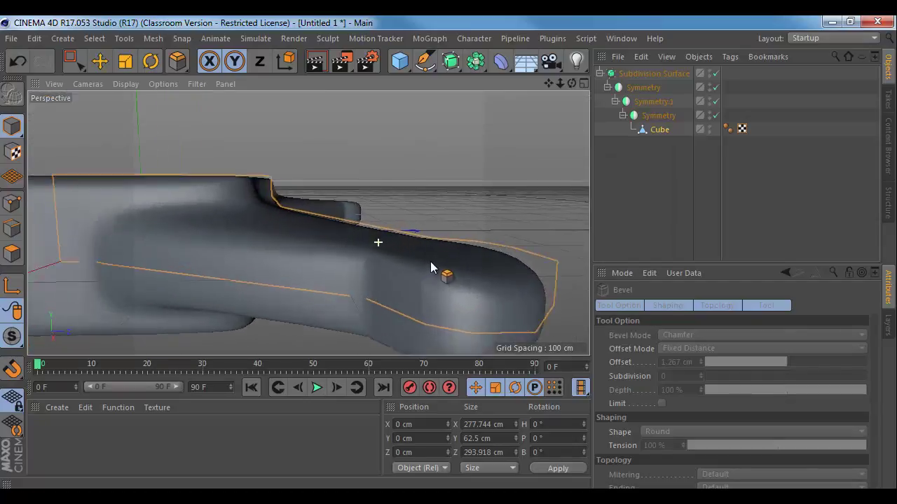
pyautogui.keyDown('alt'); pyautogui.moveTo(406, 246); pyautogui.dragTo(446, 280); pyautogui.keyUp('alt')
pyautogui.keyDown('alt'); pyautogui.moveTo(308, 223); pyautogui.dragTo(399, 306); pyautogui.keyUp('alt')
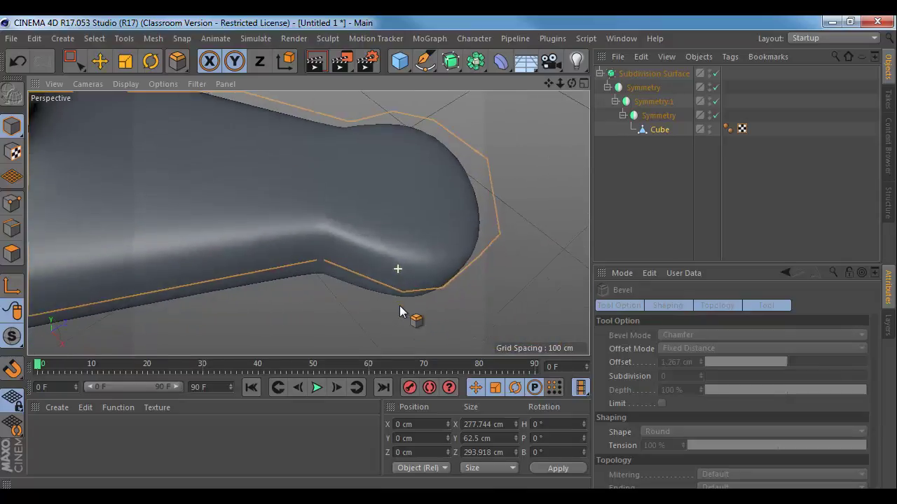
pyautogui.moveTo(715, 74); pyautogui.dragTo(715, 115)
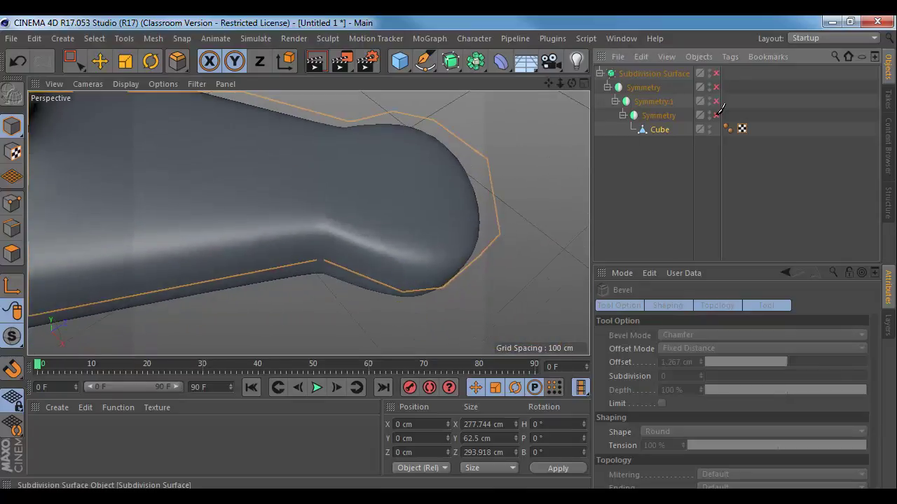
pyautogui.keyDown('alt'); pyautogui.moveTo(334, 184); pyautogui.dragTo(470, 225, button='right'); pyautogui.keyUp('alt')
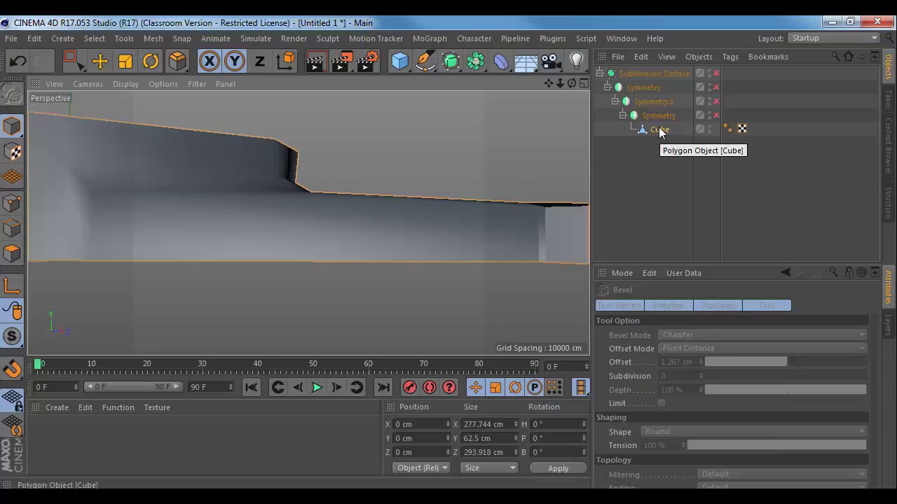
# - Take the Cube out of the generator hierarchy and delete the three Symmetry objects
pyautogui.moveTo(659, 130); pyautogui.dragTo(649, 221)
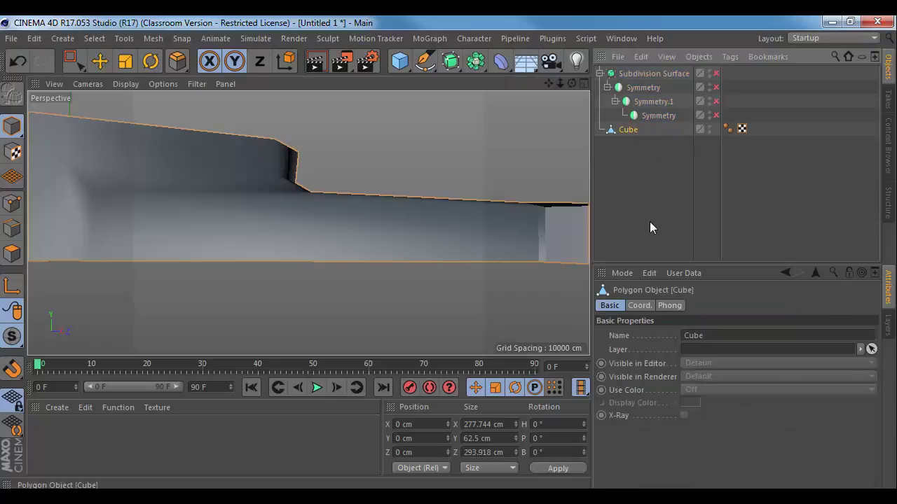
pyautogui.click(643, 87)
pyautogui.keyDown('shift'); pyautogui.click(657, 116); pyautogui.keyUp('shift')
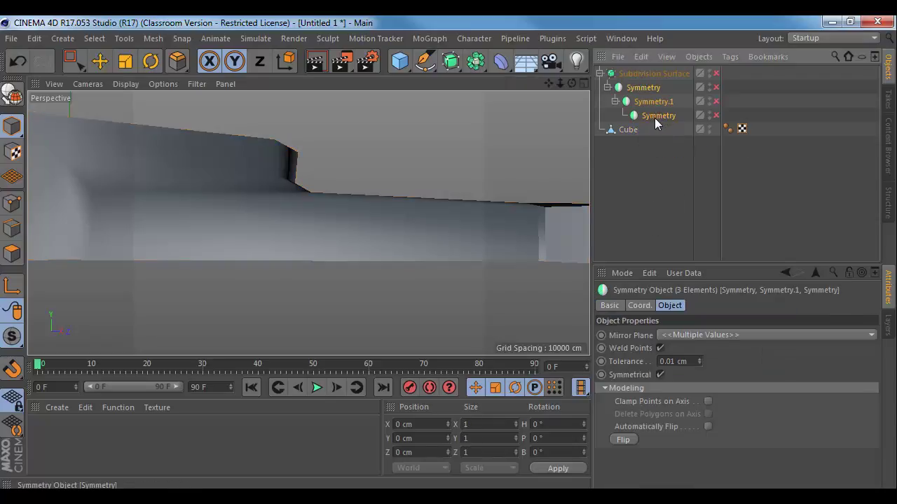
pyautogui.press('Delete')
# - Add a new Symmetry object and make the Cube its child
pyautogui.click(630, 89)
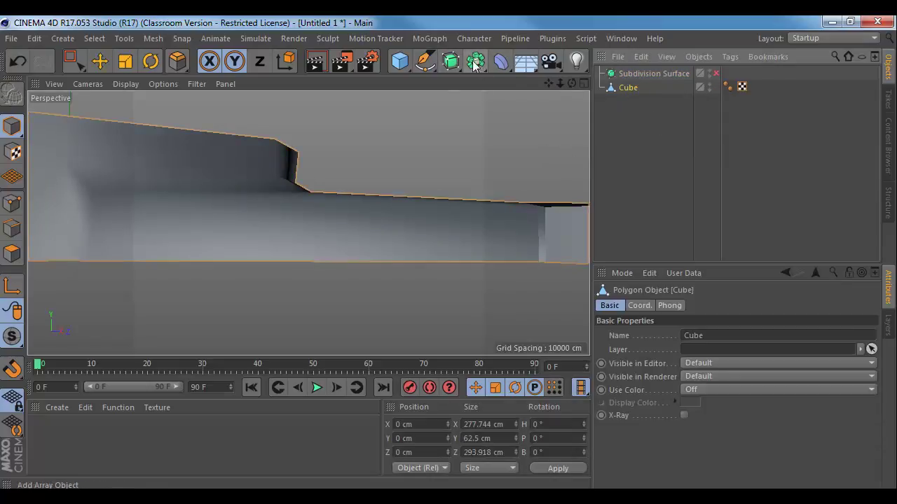
pyautogui.moveTo(475, 60); pyautogui.dragTo(635, 129)
pyautogui.moveTo(629, 87); pyautogui.dragTo(634, 75)
pyautogui.keyDown('alt'); pyautogui.moveTo(500, 190); pyautogui.dragTo(437, 192, button='right'); pyautogui.keyUp('alt')
pyautogui.keyDown('alt'); pyautogui.moveTo(414, 193); pyautogui.dragTo(357, 315); pyautogui.keyUp('alt')
pyautogui.keyDown('alt'); pyautogui.moveTo(309, 224); pyautogui.dragTo(388, 221, button='right'); pyautogui.keyUp('alt')
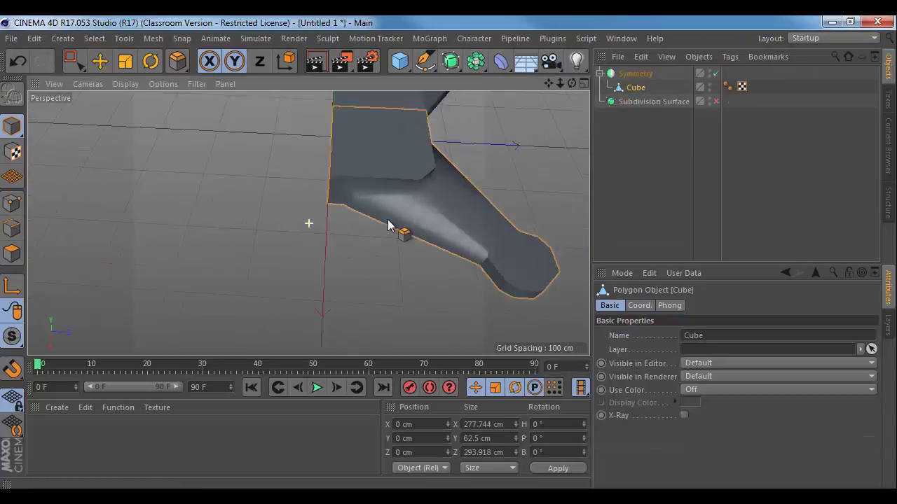
pyautogui.keyDown('alt'); pyautogui.moveTo(389, 224); pyautogui.dragTo(387, 283, button='middle'); pyautogui.keyUp('alt')
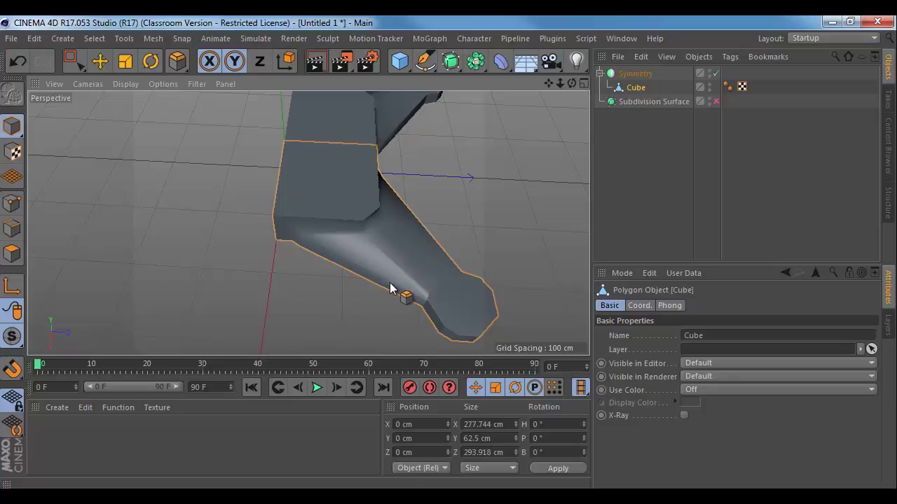
# - Set the Symmetry object's mirror plane to XZ so the Cube is mirrored vertically
pyautogui.click(635, 73)
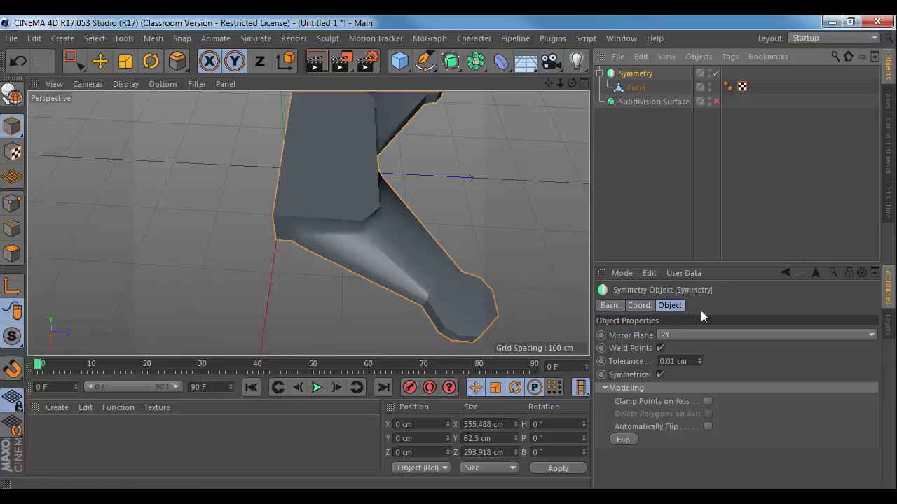
pyautogui.click(694, 336)
pyautogui.click(692, 371)
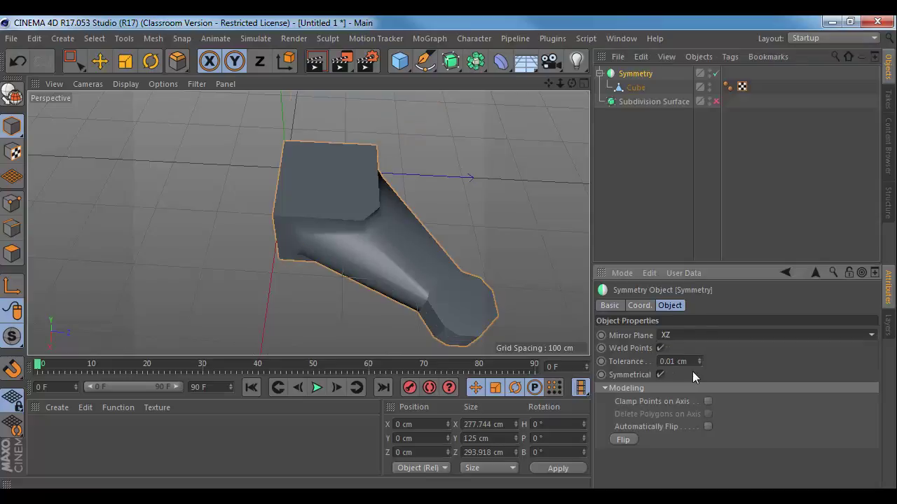
pyautogui.keyDown('alt'); pyautogui.moveTo(462, 248); pyautogui.dragTo(458, 217); pyautogui.keyUp('alt')
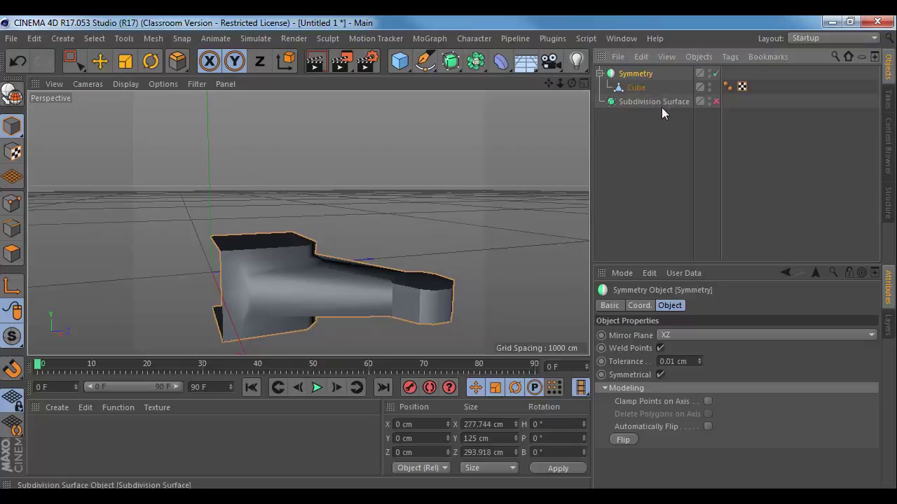
# - Make the Symmetry object editable, move the resulting Cube out of the null, delete the null and select the Cube
pyautogui.press('c')
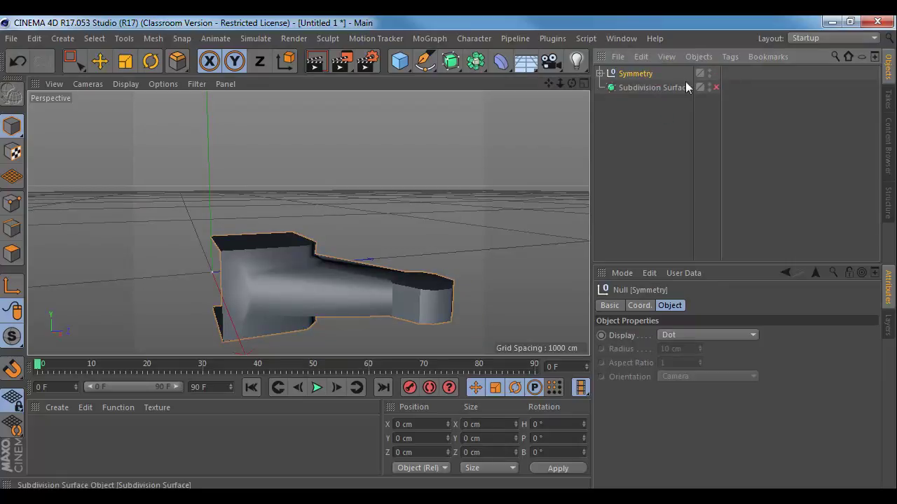
pyautogui.click(600, 72)
pyautogui.click(636, 88)
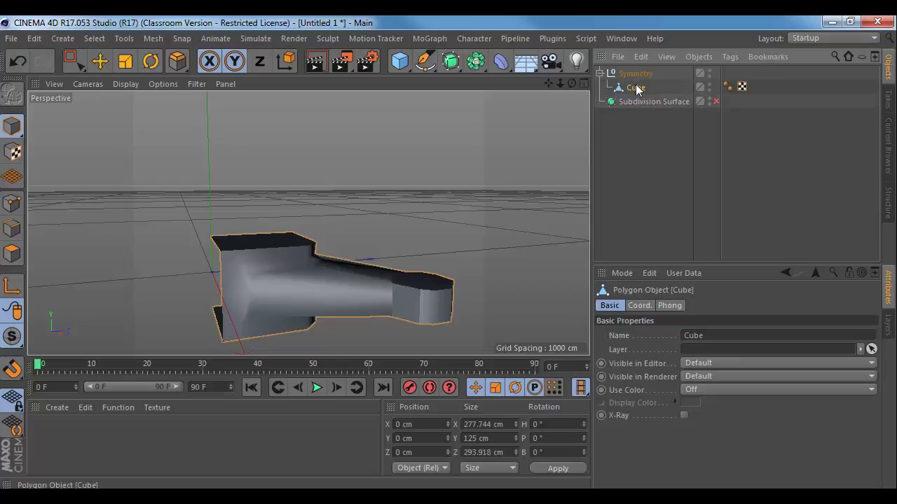
pyautogui.moveTo(634, 145); pyautogui.dragTo(635, 146)
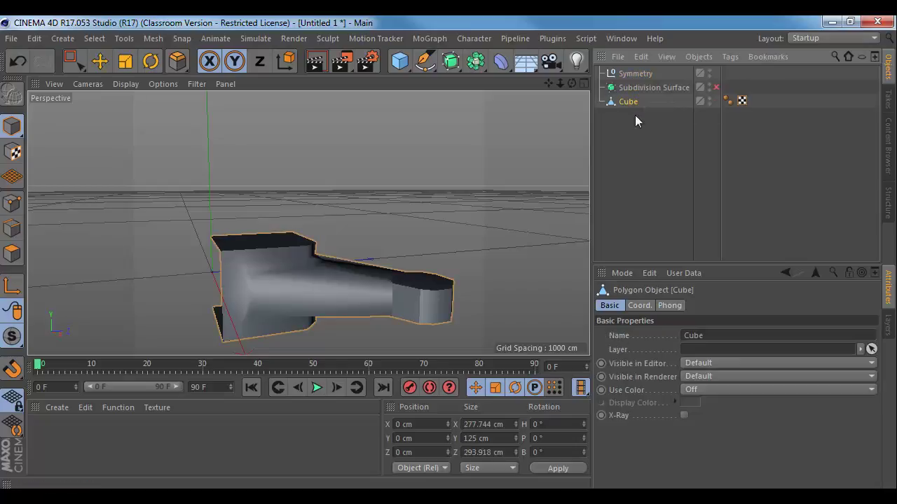
pyautogui.click(635, 75)
pyautogui.press('Delete')
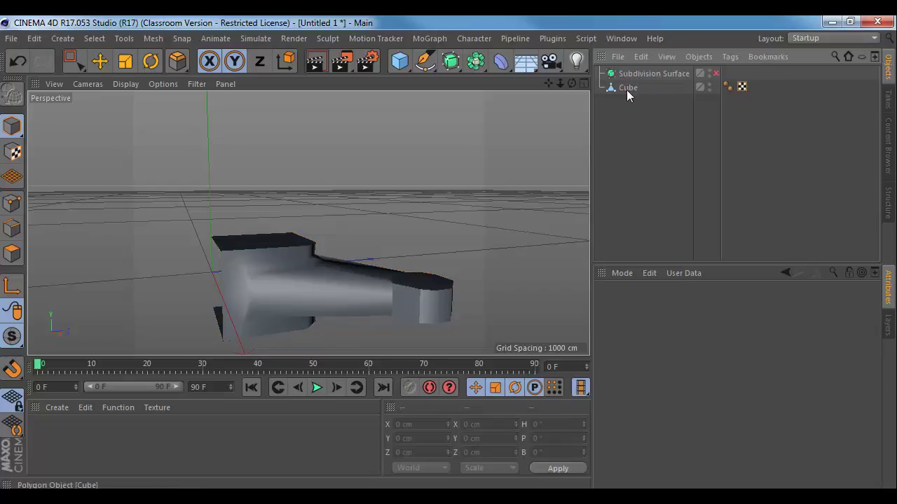
pyautogui.click(626, 88)
# - Compare the arm with the DJI Phantom side view image in the browser and return to Cinema 4D
pyautogui.moveTo(490, 209)
pyautogui.keyDown('alt'); pyautogui.mouseDown()
pyautogui.moveTo(362, 231)
pyautogui.moveTo(351, 211)
pyautogui.moveTo(424, 184)
pyautogui.moveTo(443, 189)
pyautogui.moveTo(402, 201)
pyautogui.moveTo(274, 193)
pyautogui.mouseUp(); pyautogui.keyUp('alt')
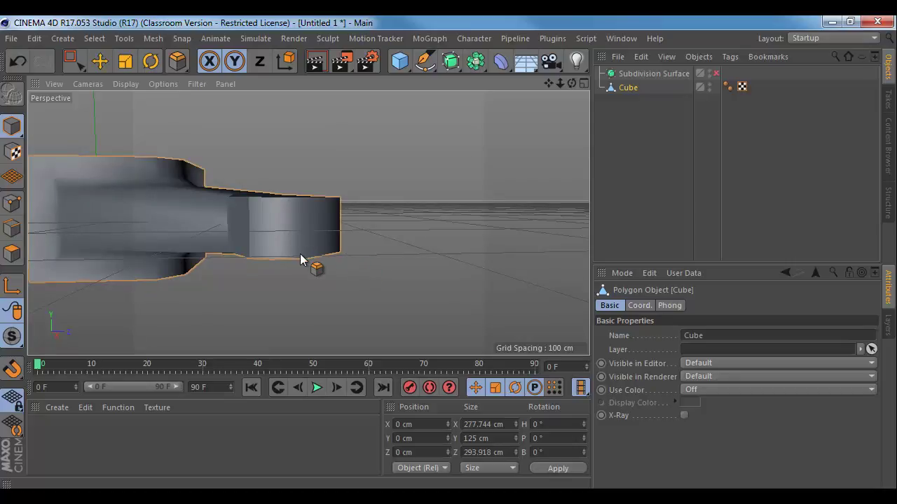
pyautogui.hotkey('alt', 'Tab')
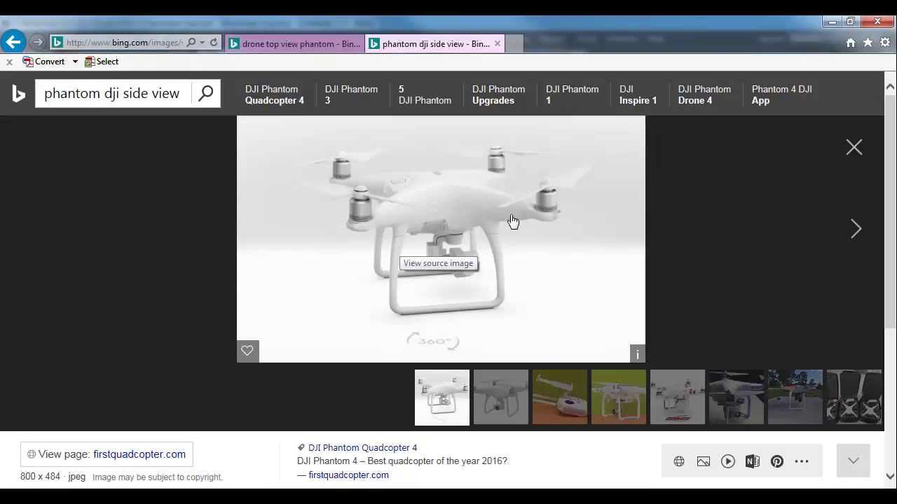
pyautogui.hotkey('alt', 'Tab')
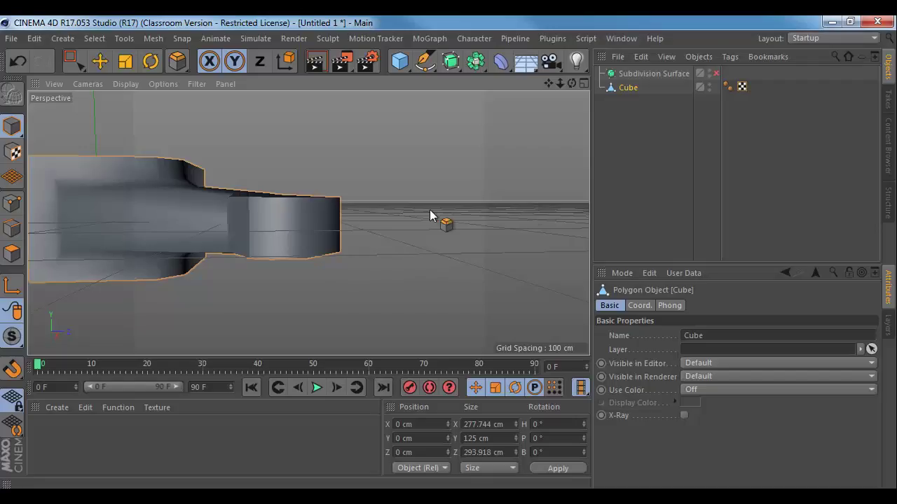
# - Try repositioning the midline points on the arm's side near the rounded tip, undoing each move
pyautogui.keyDown('alt'); pyautogui.moveTo(209, 210); pyautogui.dragTo(331, 227, button='middle'); pyautogui.keyUp('alt')
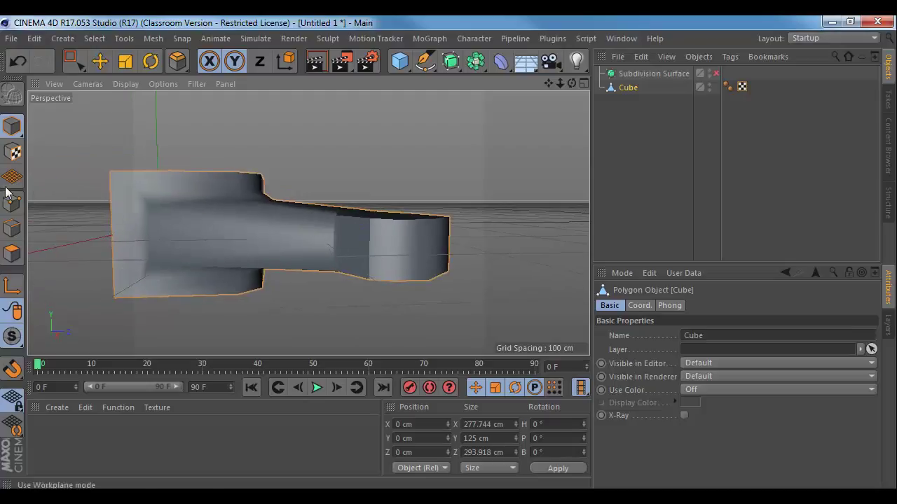
pyautogui.click(12, 229)
pyautogui.keyDown('alt'); pyautogui.moveTo(250, 173); pyautogui.dragTo(287, 174); pyautogui.keyUp('alt')
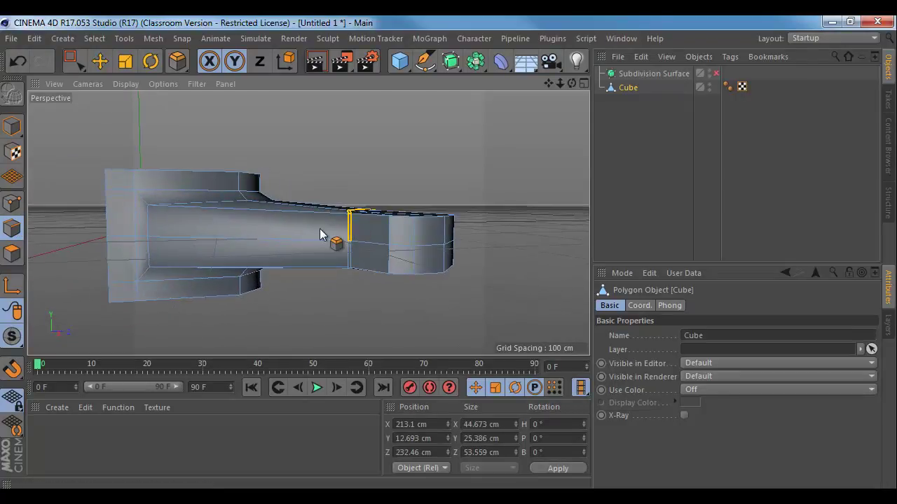
pyautogui.keyDown('alt'); pyautogui.moveTo(319, 228); pyautogui.dragTo(39, 141, button='right'); pyautogui.keyUp('alt')
pyautogui.click(11, 203)
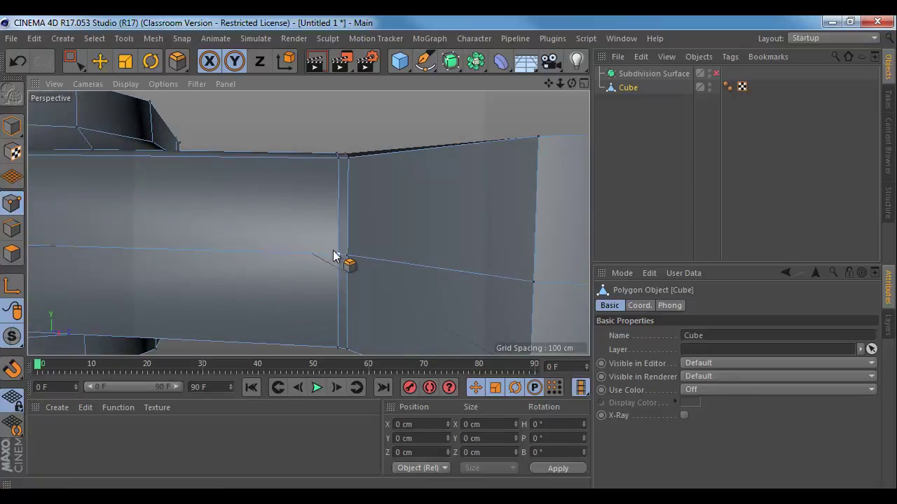
pyautogui.press('e')
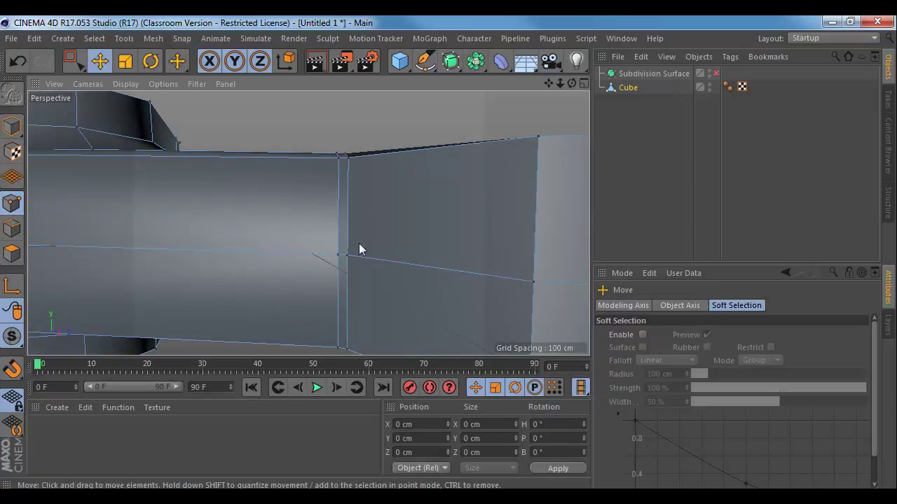
pyautogui.click(338, 258)
pyautogui.moveTo(379, 210); pyautogui.dragTo(331, 234)
pyautogui.hotkey('ctrl', 'z')
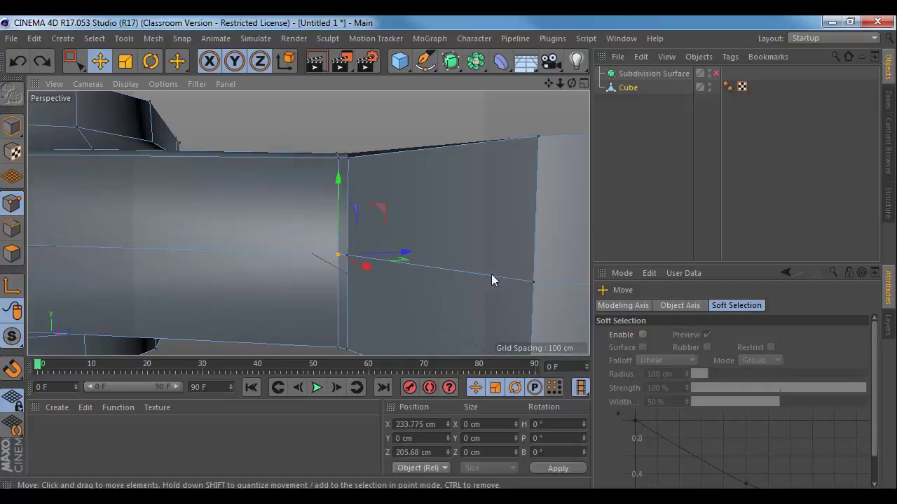
pyautogui.click(533, 282)
pyautogui.moveTo(579, 239); pyautogui.dragTo(535, 182)
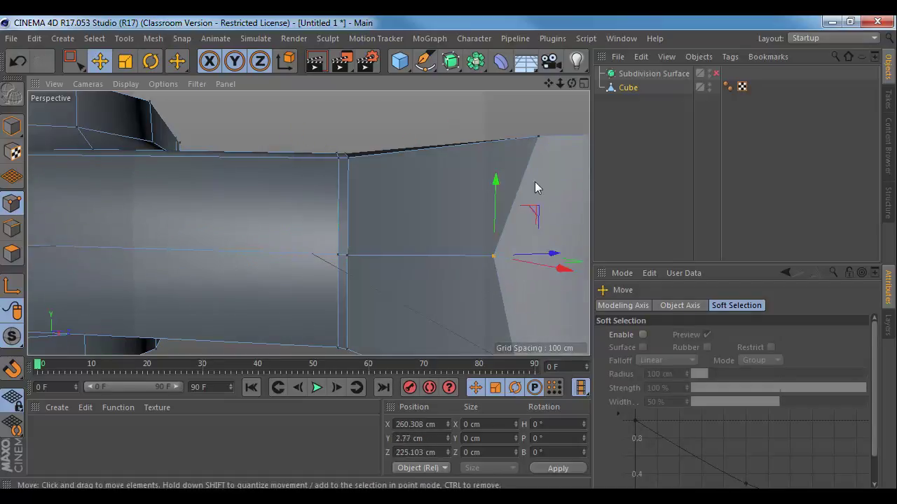
pyautogui.hotkey('ctrl', 'z')
# - Select the lower outer edge beneath the arm's rounded tip and activate the Scale tool
pyautogui.scroll(-10, 470, 236)
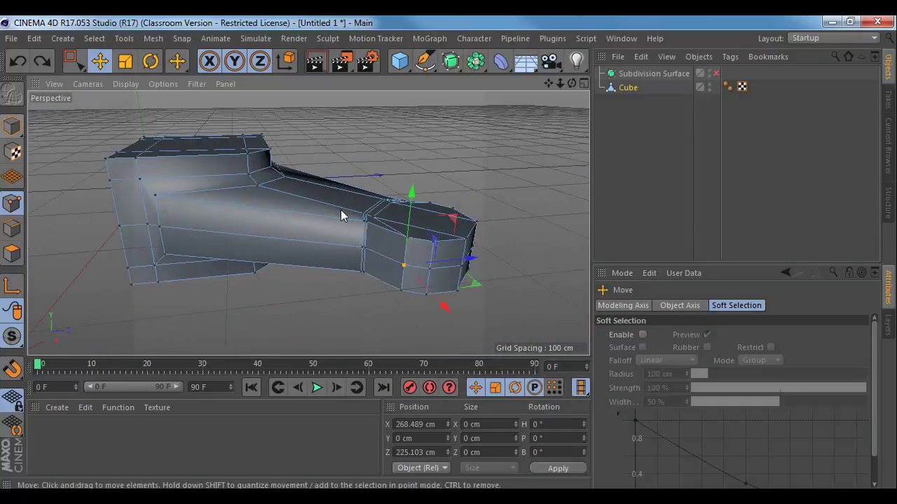
pyautogui.keyDown('alt'); pyautogui.moveTo(416, 264); pyautogui.dragTo(433, 143); pyautogui.keyUp('alt')
pyautogui.keyDown('alt'); pyautogui.moveTo(433, 239); pyautogui.dragTo(377, 193, button='middle'); pyautogui.keyUp('alt')
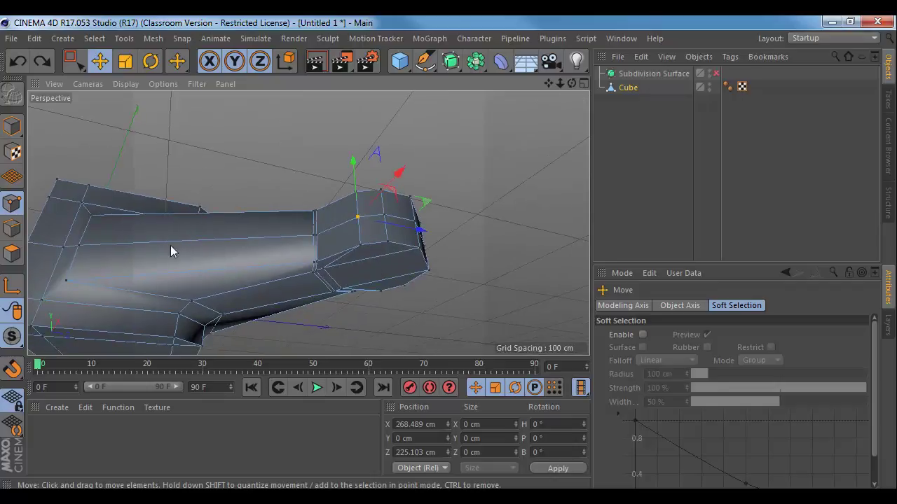
pyautogui.click(12, 253)
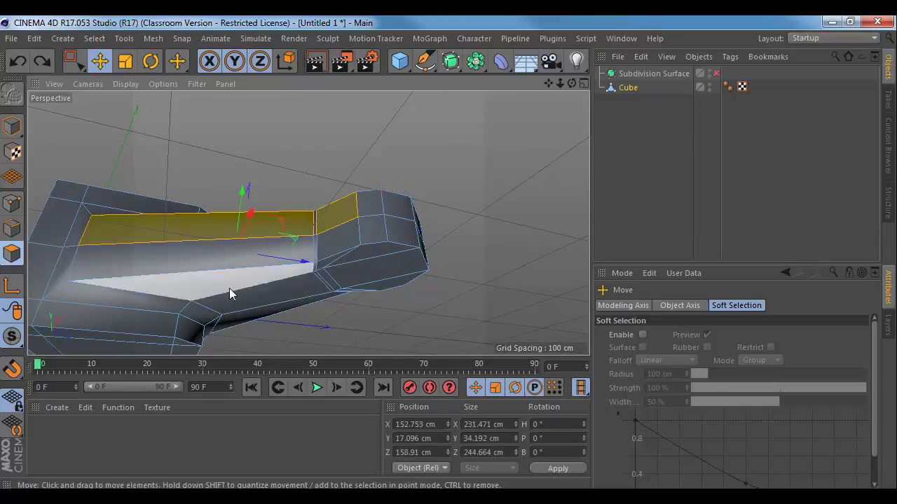
pyautogui.click(12, 228)
pyautogui.click(340, 279)
pyautogui.keyDown('alt'); pyautogui.moveTo(344, 281); pyautogui.dragTo(400, 338); pyautogui.keyUp('alt')
pyautogui.keyDown('alt'); pyautogui.moveTo(389, 280); pyautogui.dragTo(350, 217); pyautogui.keyUp('alt')
pyautogui.press('r')
pyautogui.press('t')
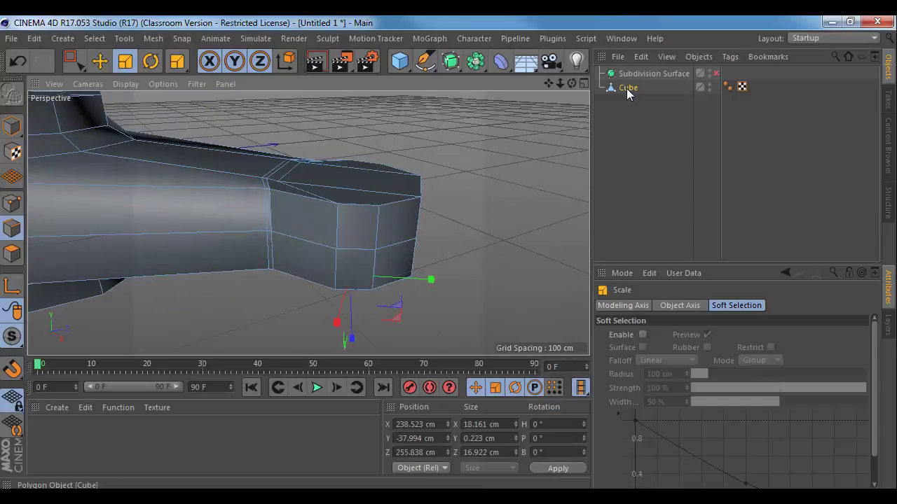
# - Make the Cube a child of the Subdivision Surface object and turn on its smoothing
pyautogui.moveTo(633, 74); pyautogui.dragTo(636, 74)
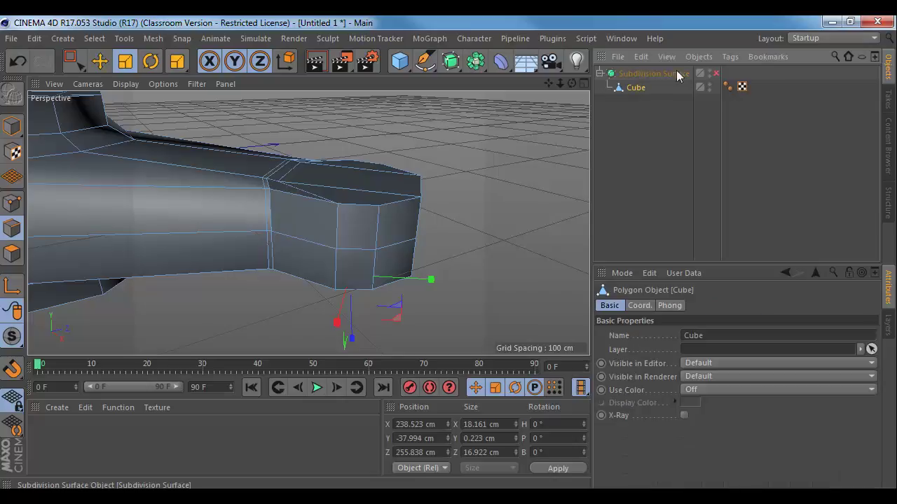
pyautogui.click(713, 73)
pyautogui.keyDown('alt'); pyautogui.moveTo(455, 217); pyautogui.dragTo(431, 254); pyautogui.keyUp('alt')
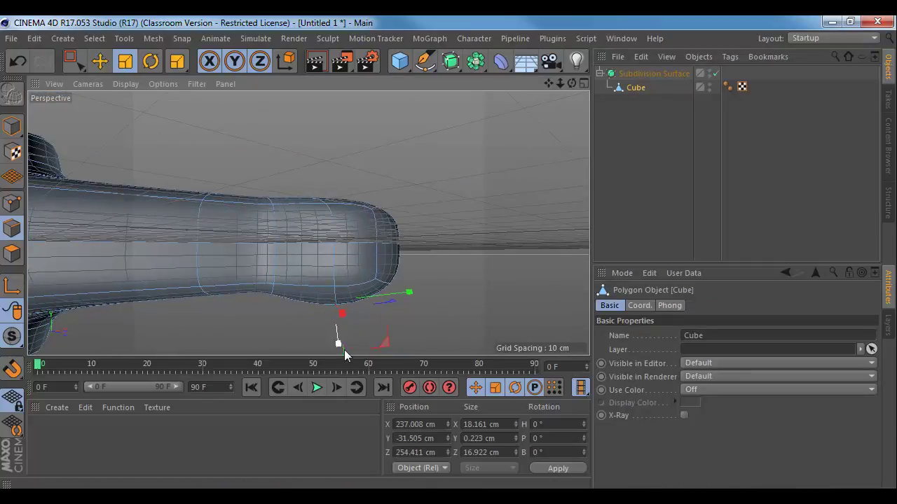
# - Move the selected edge under the arm's tip down along the world Y axis to about -46.8 cm
pyautogui.keyDown('alt'); pyautogui.moveTo(344, 349); pyautogui.dragTo(344, 274, button='middle'); pyautogui.keyUp('alt')
pyautogui.press('e')
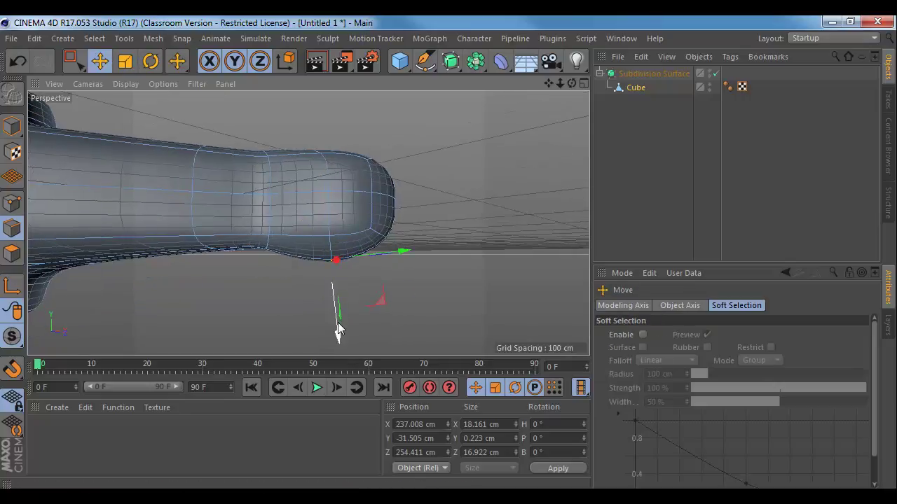
pyautogui.press('w')
pyautogui.moveTo(328, 185); pyautogui.dragTo(327, 202)
pyautogui.keyDown('alt'); pyautogui.moveTo(423, 203); pyautogui.dragTo(403, 216); pyautogui.keyUp('alt')
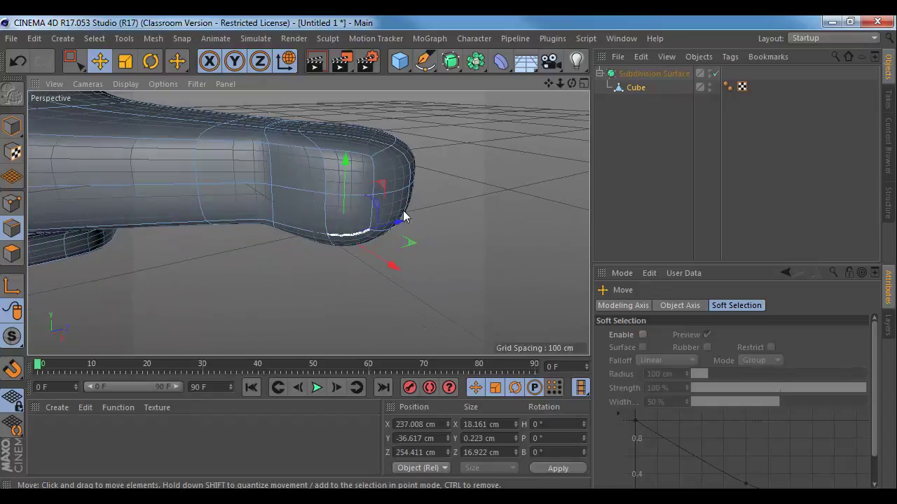
# - Turn off the subdivision smoothing and select the Cube's upper outline edges along both sides of the arm and around its tip
pyautogui.click(714, 73)
pyautogui.click(636, 88)
pyautogui.keyDown('alt'); pyautogui.moveTo(324, 128); pyautogui.dragTo(336, 172); pyautogui.keyUp('alt')
pyautogui.keyDown('alt'); pyautogui.moveTo(308, 223); pyautogui.dragTo(349, 194); pyautogui.keyUp('alt')
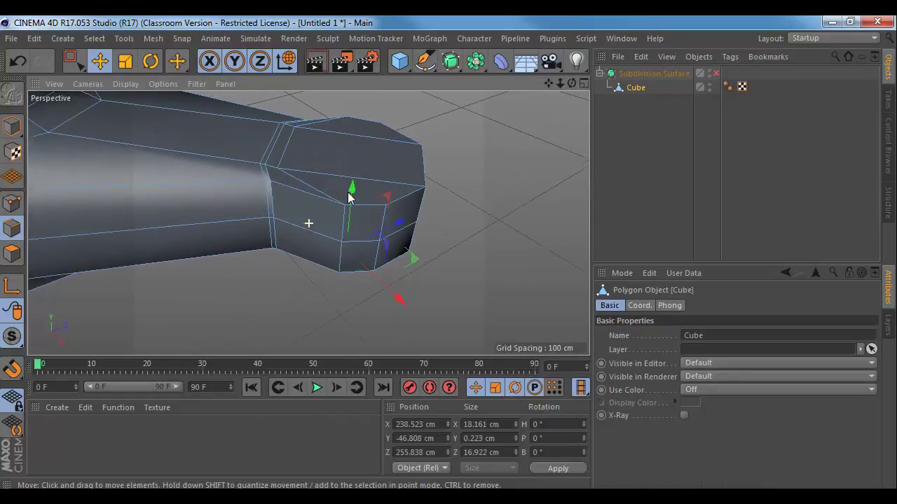
pyautogui.doubleClick(287, 187)
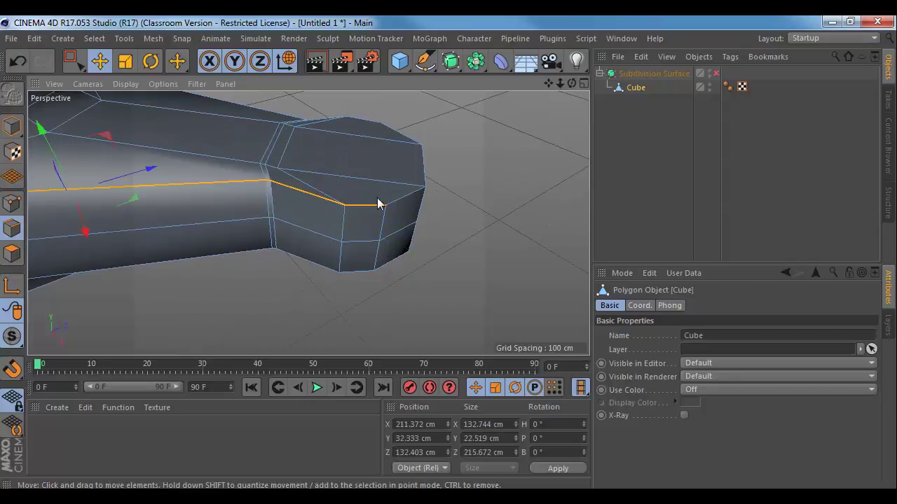
pyautogui.keyDown('shift'); pyautogui.doubleClick(354, 119); pyautogui.keyUp('shift')
# - Refine the edge selection at the arm's root, adding the vertical side edges and the top edges where the arm meets the body
pyautogui.keyDown('alt'); pyautogui.moveTo(442, 170); pyautogui.dragTo(346, 170); pyautogui.keyUp('alt')
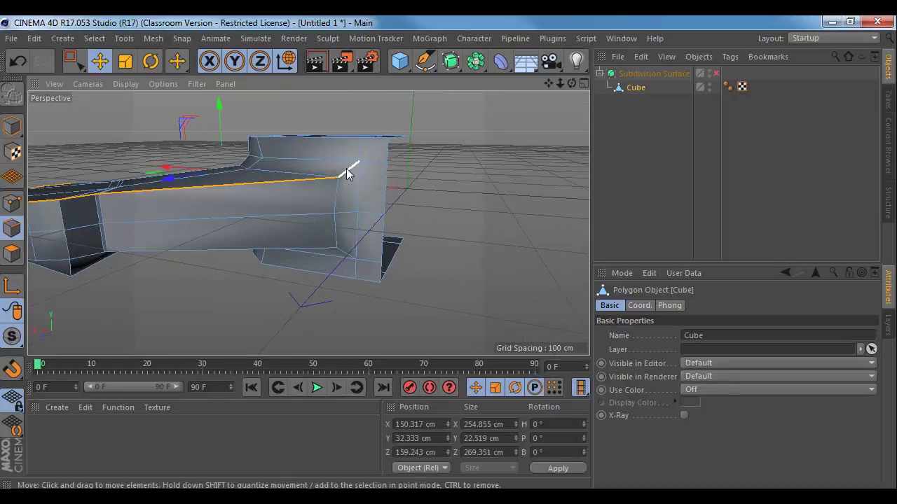
pyautogui.keyDown('shift'); pyautogui.click(160, 200); pyautogui.keyUp('shift')
pyautogui.keyDown('alt'); pyautogui.moveTo(160, 200); pyautogui.dragTo(270, 219); pyautogui.keyUp('alt')
pyautogui.keyDown('alt'); pyautogui.moveTo(327, 222); pyautogui.dragTo(375, 219); pyautogui.keyUp('alt')
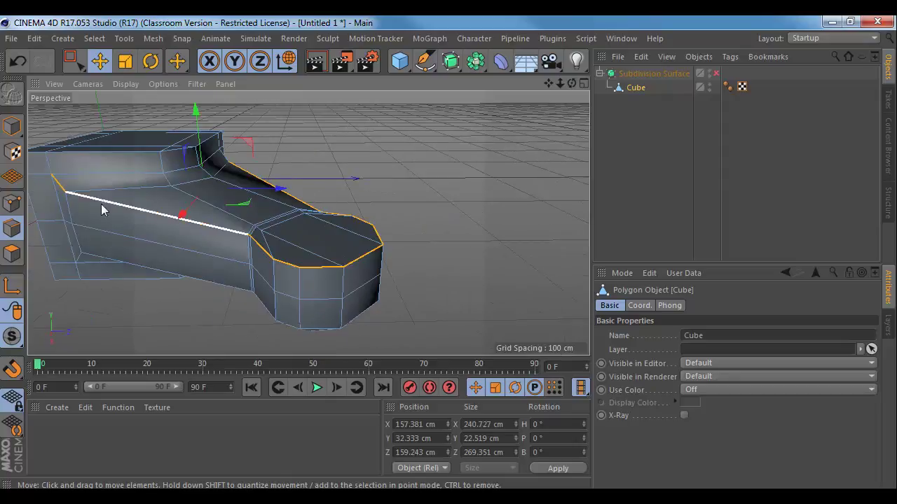
pyautogui.keyDown('ctrl'); pyautogui.click(59, 183); pyautogui.keyUp('ctrl')
pyautogui.keyDown('alt'); pyautogui.moveTo(89, 228); pyautogui.dragTo(175, 231); pyautogui.keyUp('alt')
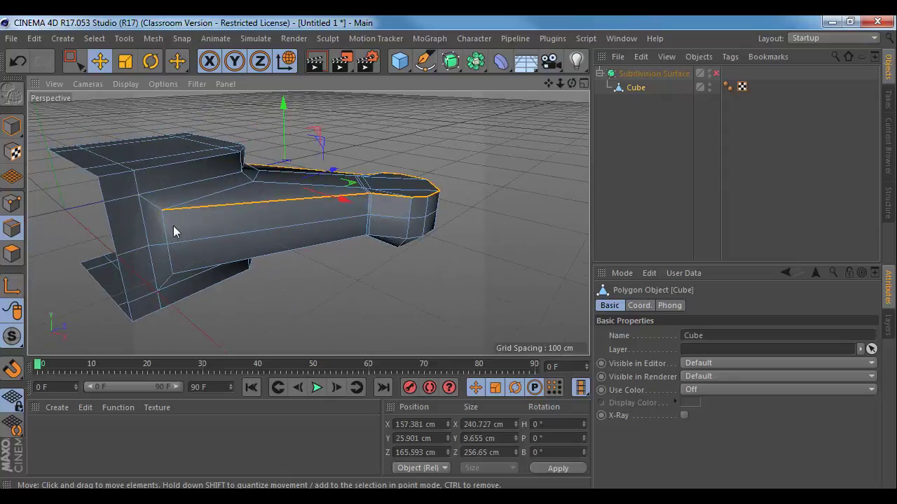
pyautogui.keyDown('shift'); pyautogui.click(167, 238); pyautogui.keyUp('shift')
pyautogui.keyDown('alt'); pyautogui.moveTo(273, 278); pyautogui.dragTo(470, 323); pyautogui.keyUp('alt')
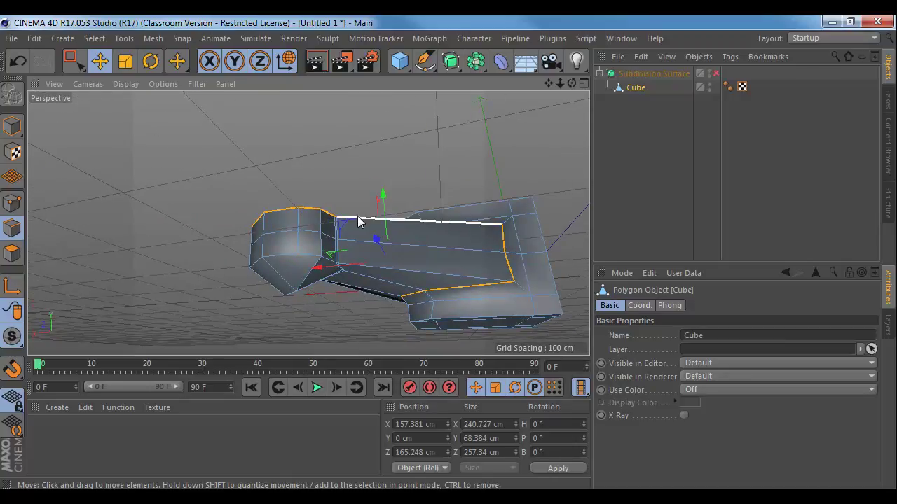
pyautogui.keyDown('alt'); pyautogui.moveTo(359, 221); pyautogui.dragTo(336, 252); pyautogui.keyUp('alt')
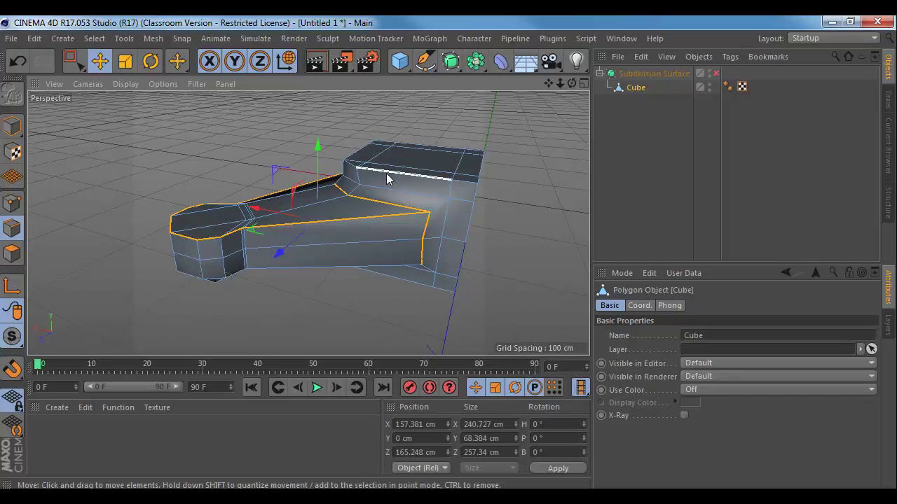
# - Bevel the selected arm outline edges in Chamfer mode with an offset of about 1.99 cm and 0 subdivisions
pyautogui.scroll(4, 353, 194)
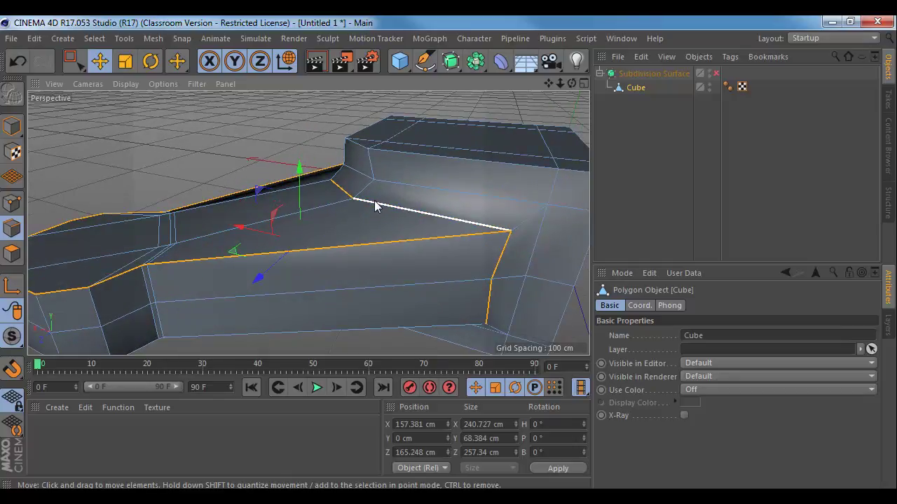
pyautogui.press('m')
pyautogui.press('s')
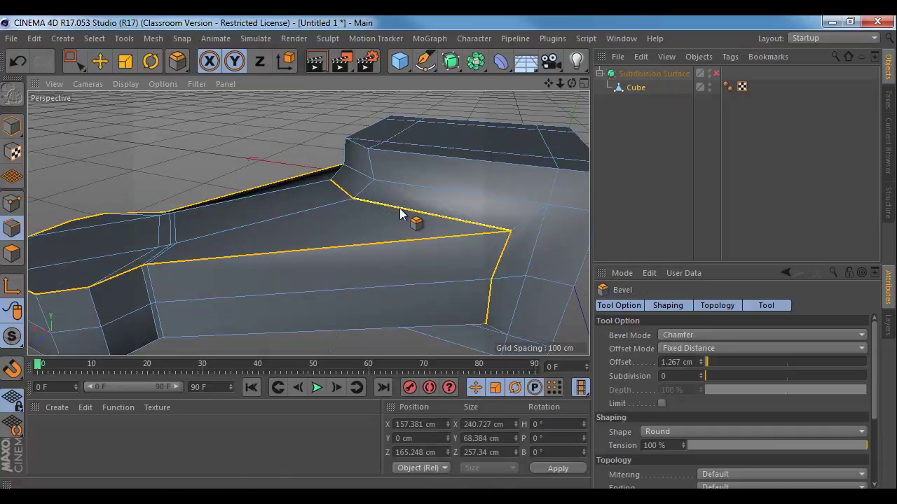
pyautogui.moveTo(401, 214); pyautogui.dragTo(410, 208)
# - Turn the subdivision smoothing back on, switch to model mode and deselect the Cube
pyautogui.keyDown('alt'); pyautogui.moveTo(324, 232); pyautogui.dragTo(462, 237); pyautogui.keyUp('alt')
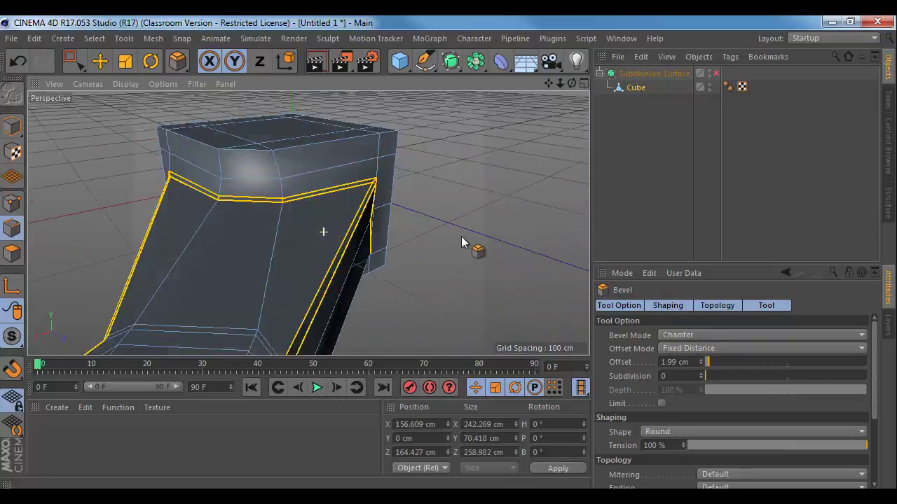
pyautogui.keyDown('alt'); pyautogui.moveTo(432, 235); pyautogui.dragTo(410, 238, button='right'); pyautogui.keyUp('alt')
pyautogui.keyDown('alt'); pyautogui.moveTo(410, 243); pyautogui.dragTo(280, 274); pyautogui.keyUp('alt')
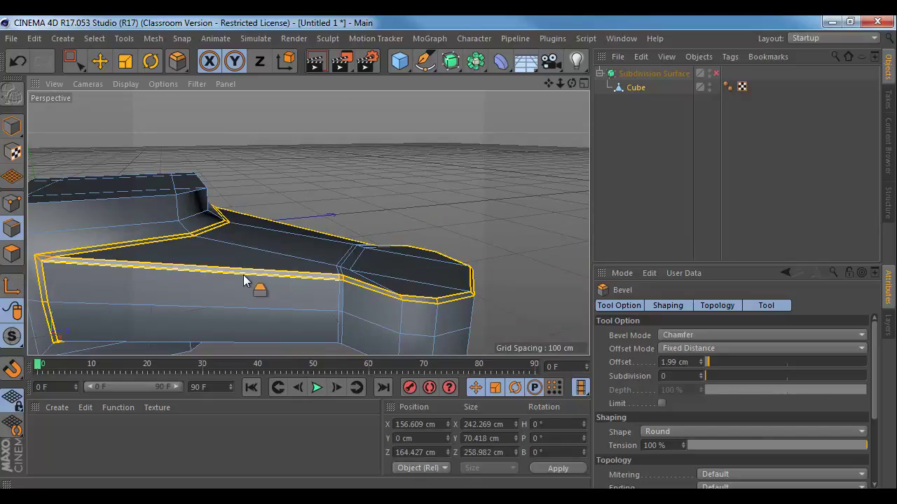
pyautogui.scroll(-3, 406, 286)
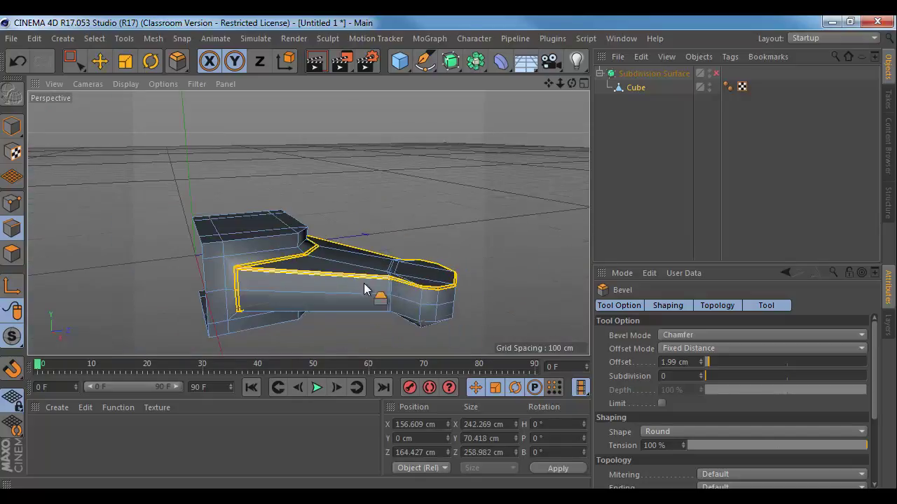
pyautogui.keyDown('alt'); pyautogui.moveTo(368, 292); pyautogui.dragTo(353, 164); pyautogui.keyUp('alt')
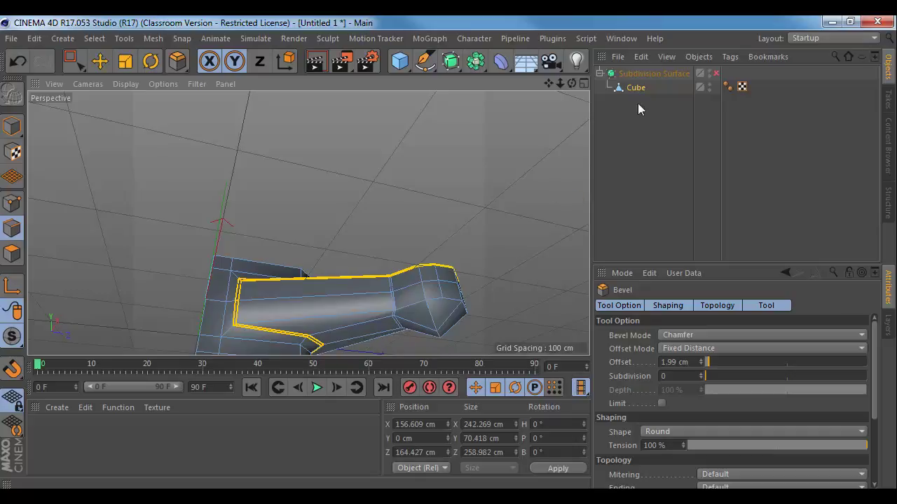
pyautogui.click(715, 72)
pyautogui.keyDown('alt'); pyautogui.moveTo(419, 176); pyautogui.dragTo(419, 241); pyautogui.keyUp('alt')
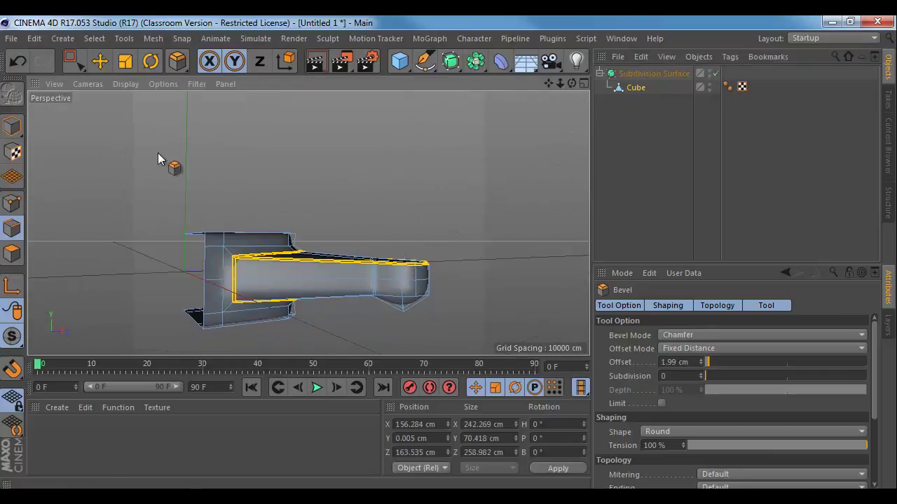
pyautogui.click(12, 126)
pyautogui.press('e')
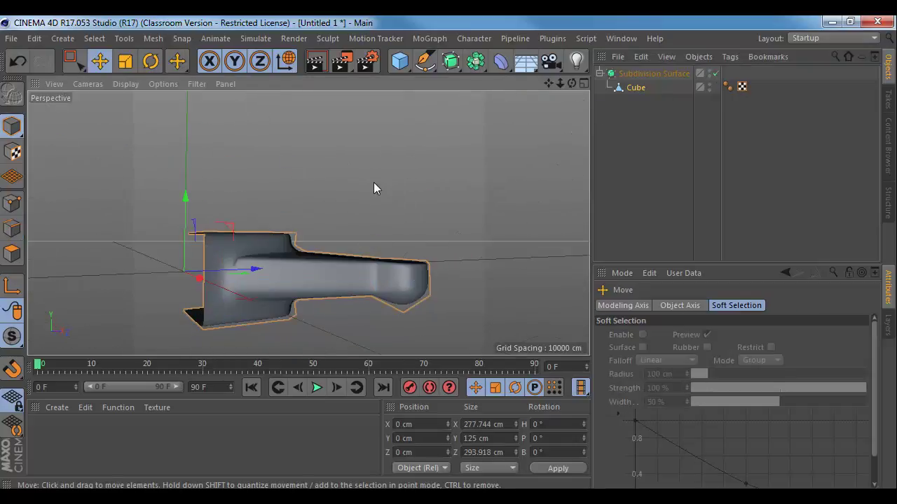
pyautogui.click(374, 182)
# - Examine the smoothed arm from the side, below and above, checking the beveled edges, rounded tip and body junction
pyautogui.keyDown('alt'); pyautogui.moveTo(394, 220); pyautogui.dragTo(309, 228); pyautogui.keyUp('alt')
pyautogui.scroll(10, 310, 228)
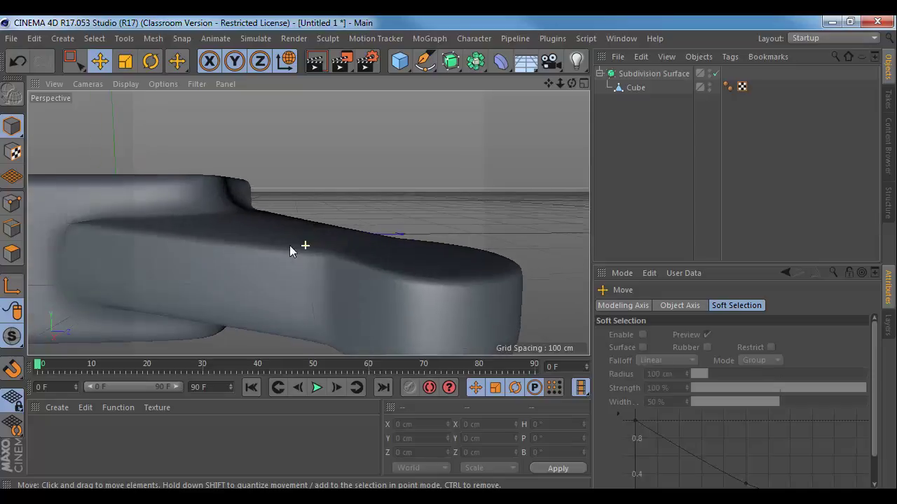
pyautogui.click(264, 204)
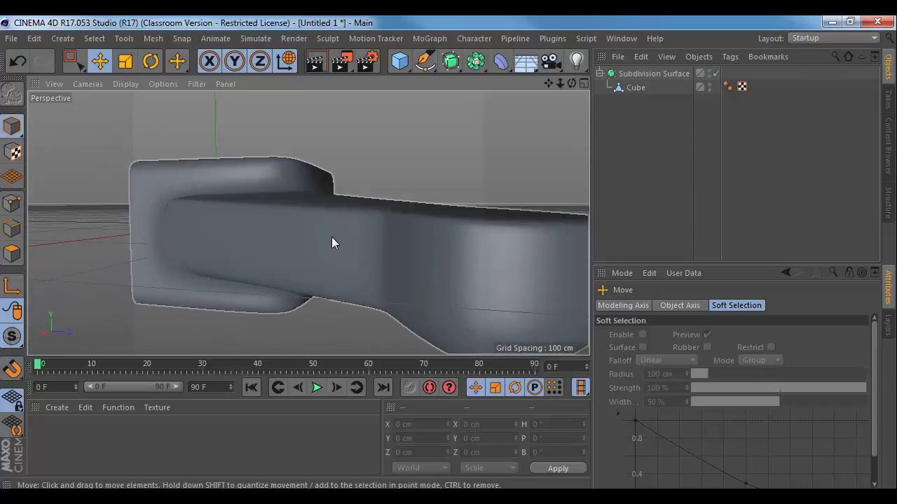
pyautogui.keyDown('alt'); pyautogui.moveTo(332, 239); pyautogui.dragTo(227, 192); pyautogui.keyUp('alt')
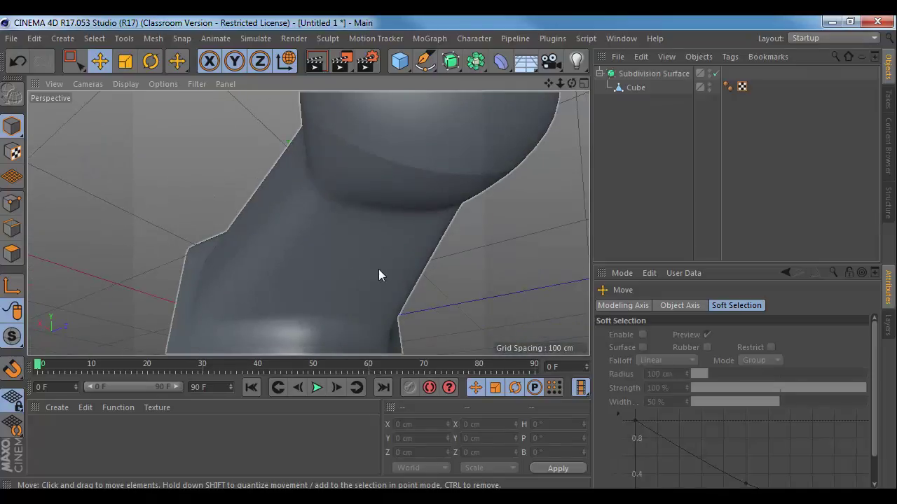
pyautogui.keyDown('alt'); pyautogui.moveTo(318, 196); pyautogui.dragTo(410, 278); pyautogui.keyUp('alt')
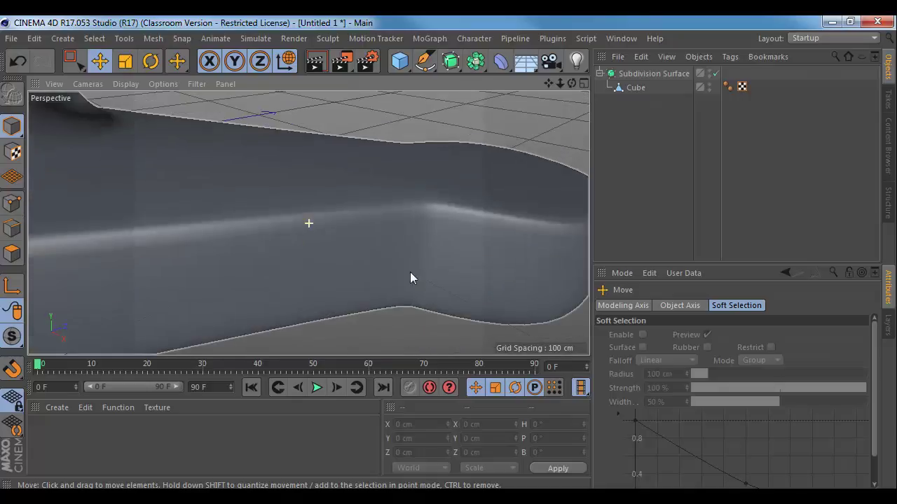
pyautogui.keyDown('alt'); pyautogui.moveTo(395, 231); pyautogui.dragTo(526, 245); pyautogui.keyUp('alt')
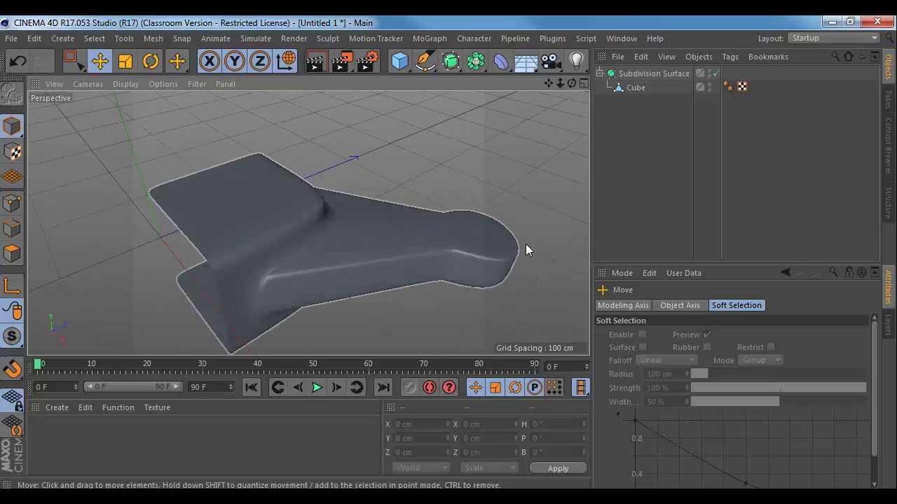
# - Switch to edge mode and turn off the Subdivision Surface smoothing
pyautogui.click(12, 228)
pyautogui.keyDown('alt'); pyautogui.moveTo(326, 276); pyautogui.dragTo(280, 263); pyautogui.keyUp('alt')
pyautogui.click(715, 73)
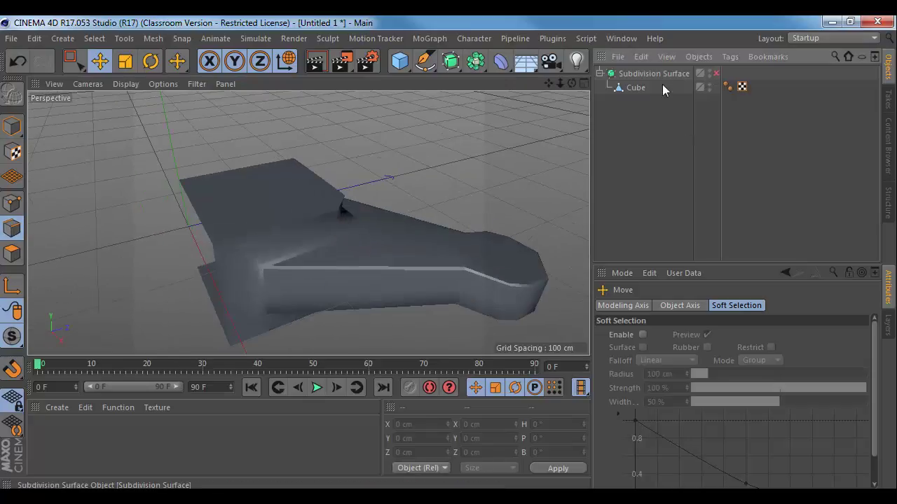
# - Select the Cube and switch to point mode at the beveled corner where the arm meets the body
pyautogui.click(635, 87)
pyautogui.keyDown('alt'); pyautogui.moveTo(322, 213); pyautogui.dragTo(367, 158); pyautogui.keyUp('alt')
pyautogui.keyDown('alt'); pyautogui.moveTo(376, 160); pyautogui.dragTo(431, 183, button='right'); pyautogui.keyUp('alt')
pyautogui.keyDown('alt'); pyautogui.moveTo(306, 222); pyautogui.dragTo(351, 210); pyautogui.keyUp('alt')
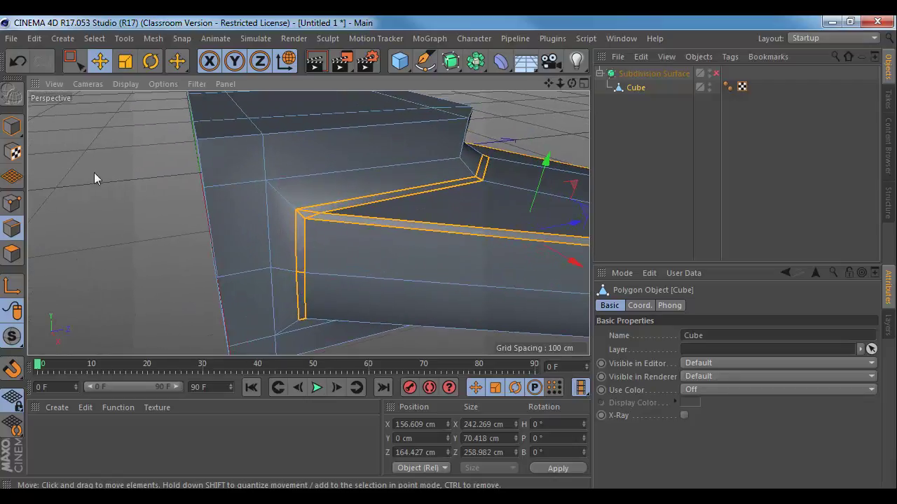
pyautogui.click(12, 203)
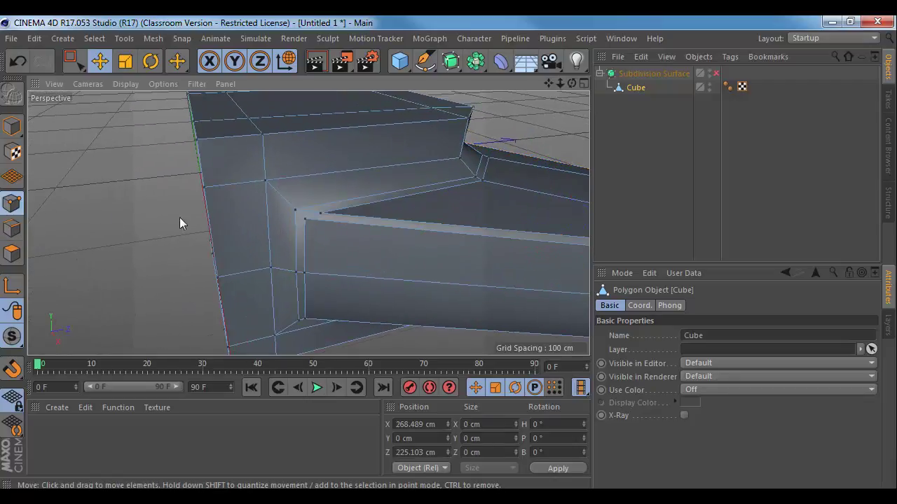
# - Try to move the middle point on the beveled arm-to-body corner, and undo the move
pyautogui.click(295, 210)
pyautogui.keyDown('alt'); pyautogui.moveTo(301, 218); pyautogui.dragTo(340, 229, button='right'); pyautogui.keyUp('alt')
pyautogui.moveTo(309, 232)
pyautogui.mouseDown()
pyautogui.moveTo(298, 216)
pyautogui.moveTo(307, 231)
pyautogui.mouseUp()
pyautogui.click(292, 306)
pyautogui.moveTo(307, 329); pyautogui.dragTo(295, 302)
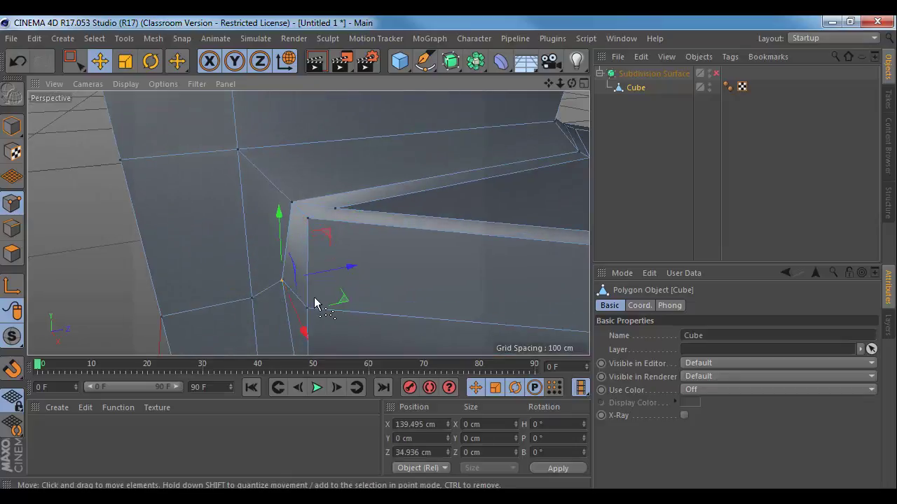
pyautogui.hotkey('ctrl', 'z')
pyautogui.keyDown('alt'); pyautogui.moveTo(433, 230); pyautogui.dragTo(375, 227); pyautogui.keyUp('alt')
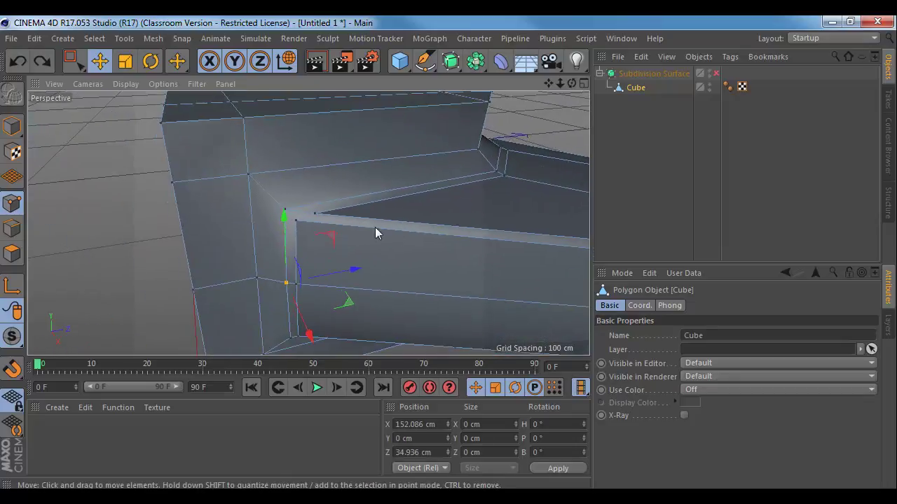
# - In edge mode, lower the short bevel edge on the underside of the arm's neck to Y about -43.4 cm
pyautogui.keyDown('alt'); pyautogui.moveTo(486, 232); pyautogui.dragTo(290, 186); pyautogui.keyUp('alt')
pyautogui.keyDown('alt'); pyautogui.moveTo(292, 182); pyautogui.dragTo(321, 196, button='right'); pyautogui.keyUp('alt')
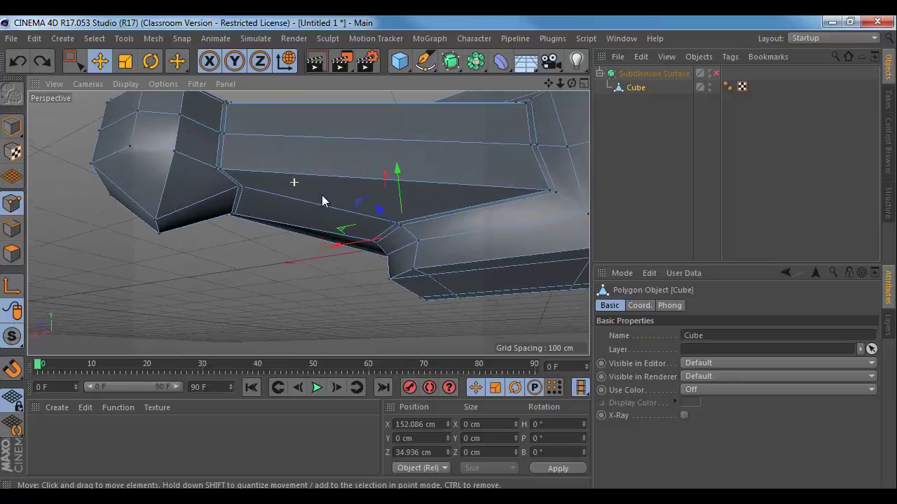
pyautogui.click(12, 227)
pyautogui.keyDown('alt'); pyautogui.moveTo(235, 226); pyautogui.dragTo(270, 233, button='right'); pyautogui.keyUp('alt')
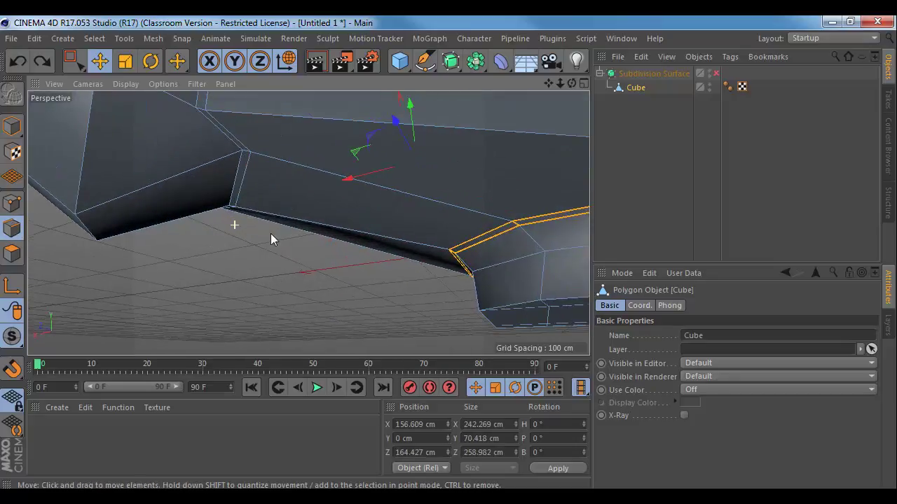
pyautogui.click(247, 152)
pyautogui.moveTo(250, 108); pyautogui.dragTo(238, 160)
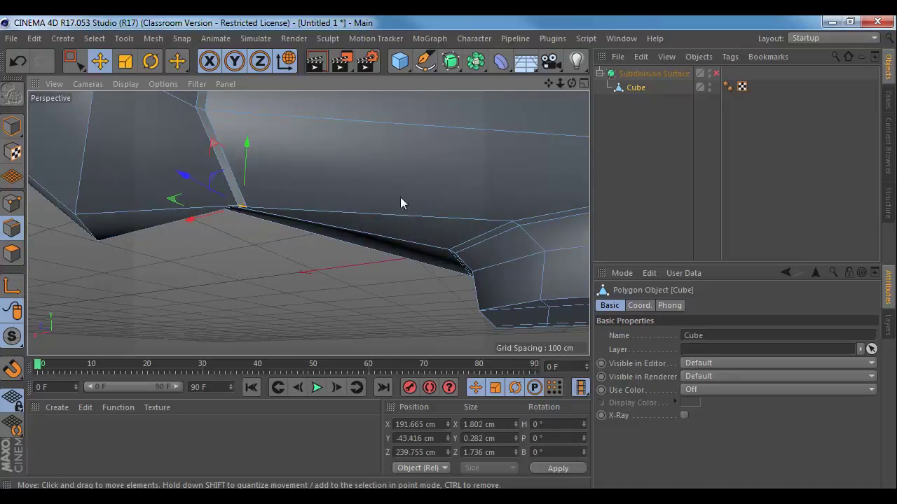
# - Check the lowered underside of the neck with the subdivision smoothing on, leaving the smoothing off again
pyautogui.keyDown('alt'); pyautogui.moveTo(344, 197); pyautogui.dragTo(414, 204); pyautogui.keyUp('alt')
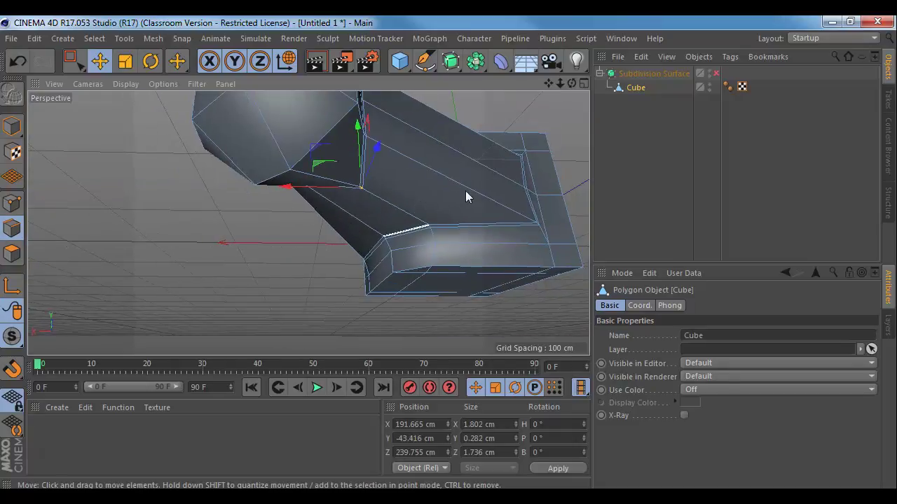
pyautogui.keyDown('alt'); pyautogui.moveTo(446, 148); pyautogui.dragTo(384, 208); pyautogui.keyUp('alt')
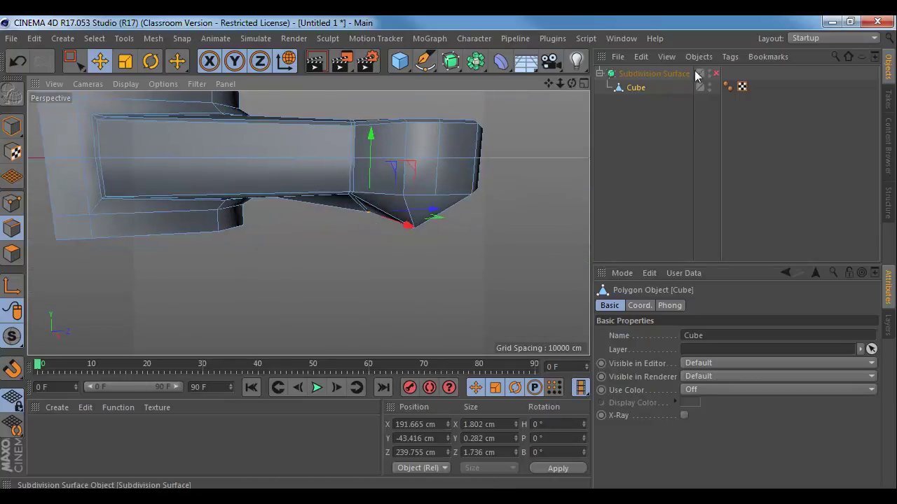
pyautogui.click(716, 73)
pyautogui.keyDown('alt'); pyautogui.moveTo(342, 160); pyautogui.dragTo(313, 264); pyautogui.keyUp('alt')
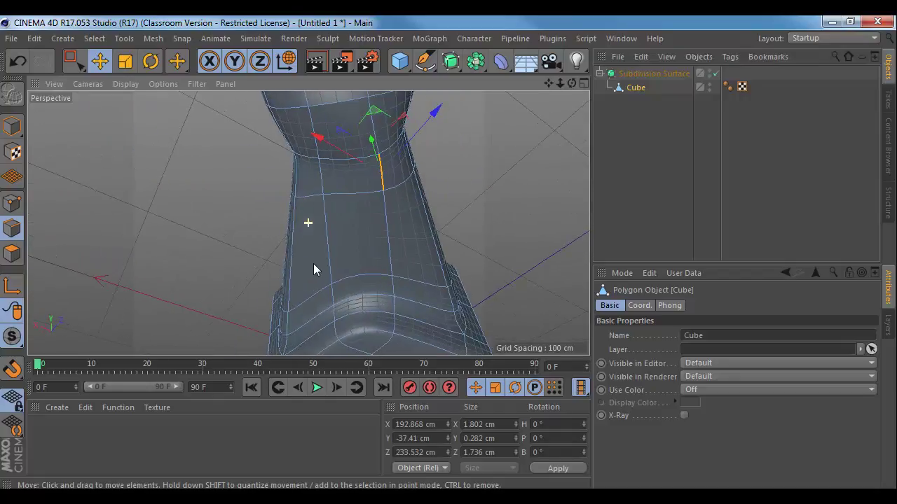
pyautogui.click(715, 74)
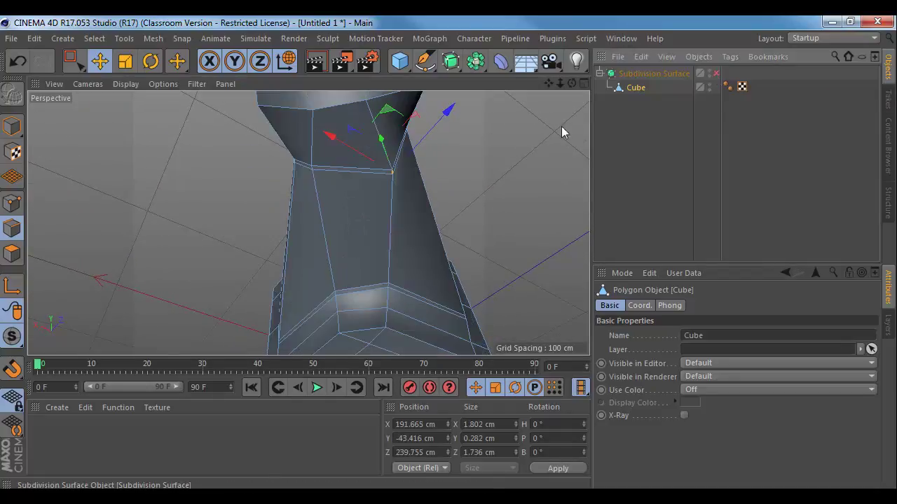
# - Lower the neighboring short bevel edge under the neck to Y about -41.3 cm and briefly preview the arm smoothed
pyautogui.scroll(3, 308, 177)
pyautogui.click(325, 168)
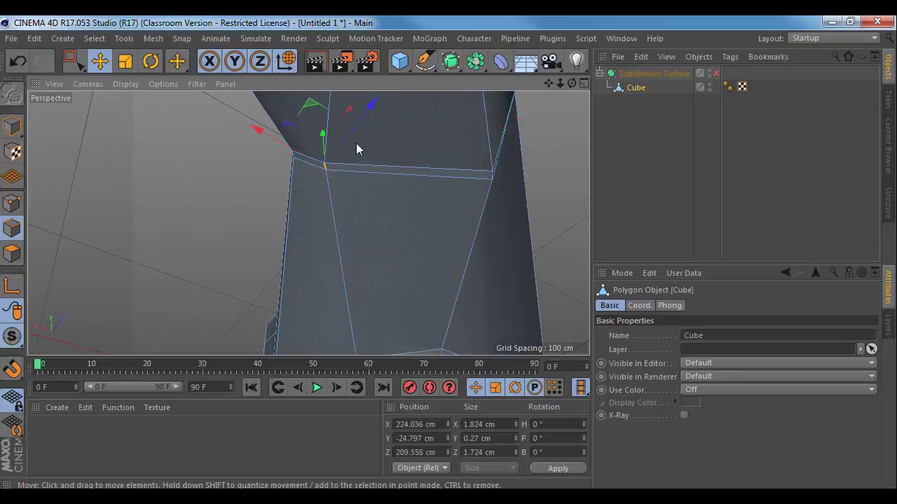
pyautogui.keyDown('alt'); pyautogui.moveTo(356, 143); pyautogui.dragTo(325, 158); pyautogui.keyUp('alt')
pyautogui.keyDown('alt'); pyautogui.moveTo(438, 198); pyautogui.dragTo(419, 230); pyautogui.keyUp('alt')
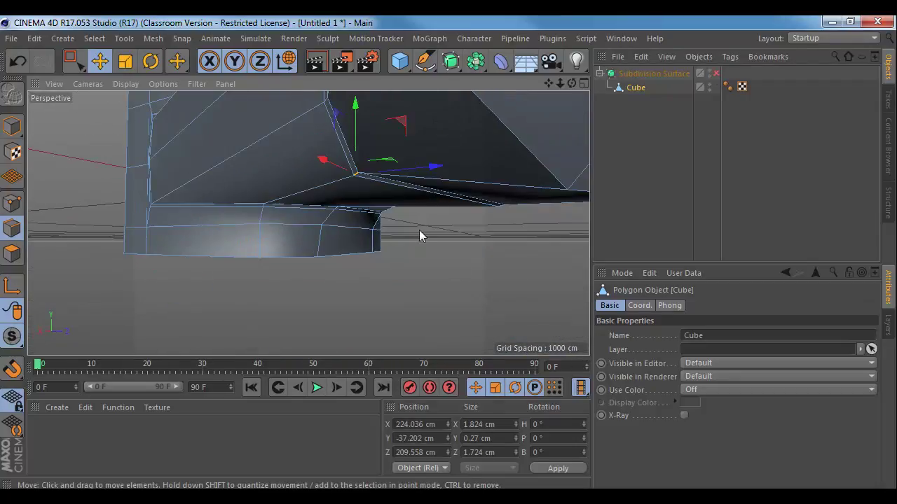
pyautogui.moveTo(357, 105); pyautogui.dragTo(415, 235)
pyautogui.click(715, 73)
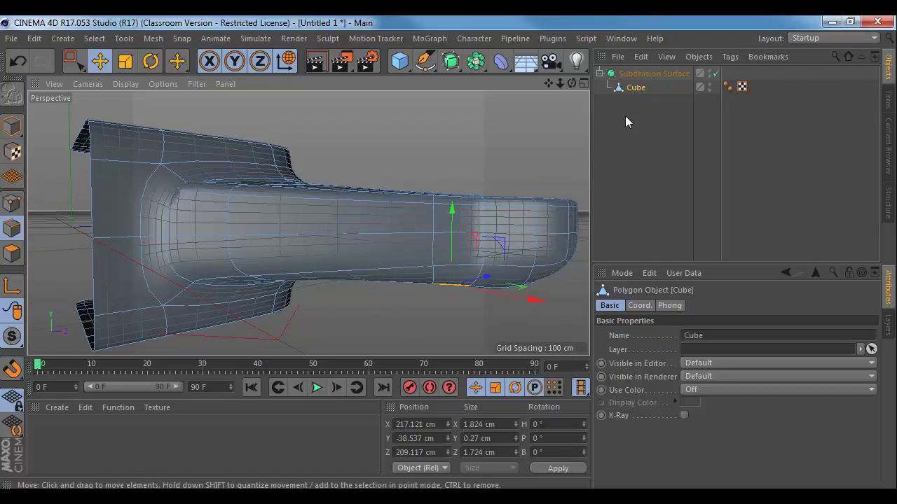
pyautogui.click(715, 73)
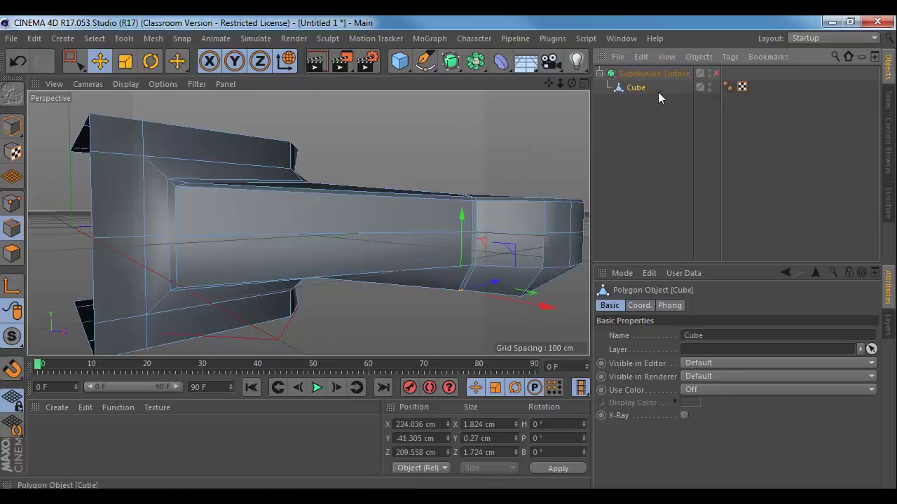
# - Show the four-view layout and, in point mode, rectangle-select all points of the arm's tip
pyautogui.middleClick(484, 176)
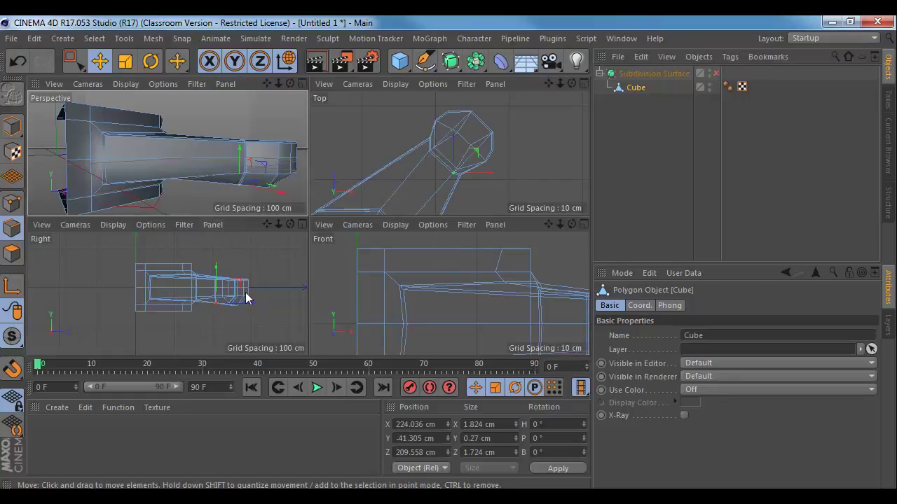
pyautogui.scroll(-1, 522, 307)
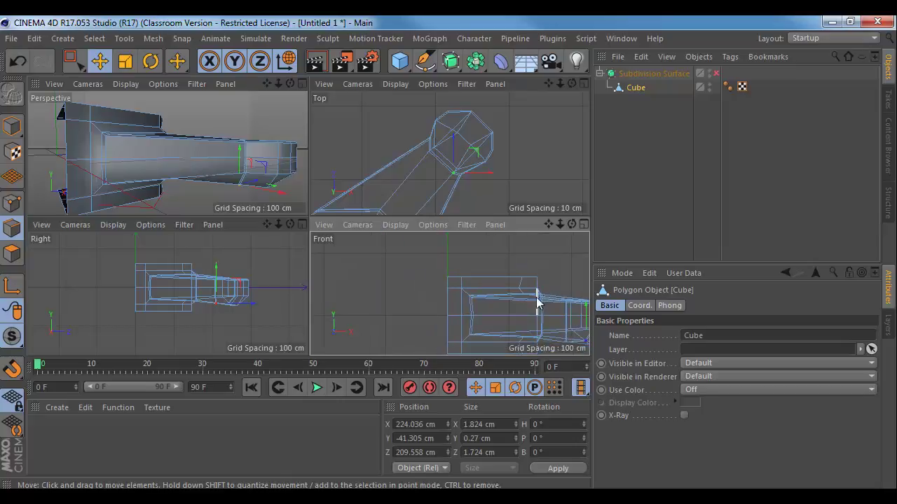
pyautogui.scroll(-3, 537, 297)
pyautogui.scroll(2, 224, 287)
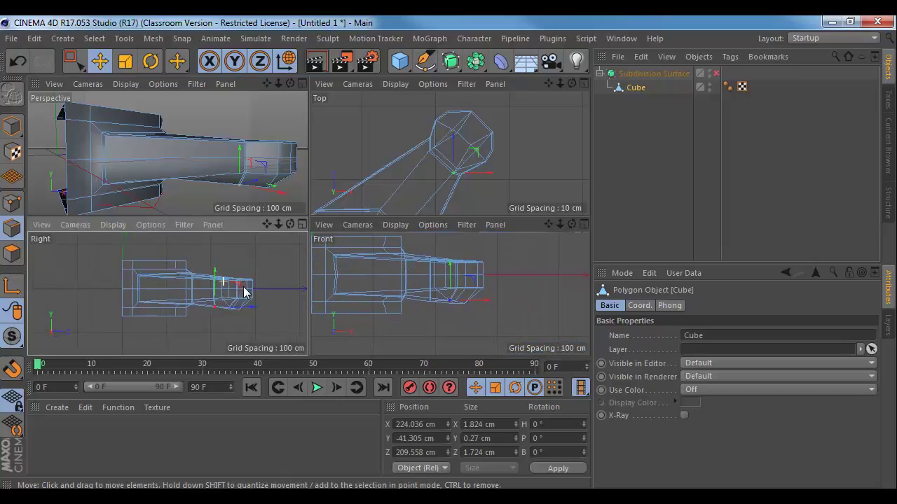
pyautogui.scroll(2, 238, 174)
pyautogui.keyDown('alt'); pyautogui.moveTo(229, 192); pyautogui.dragTo(102, 140); pyautogui.keyUp('alt')
pyautogui.click(11, 203)
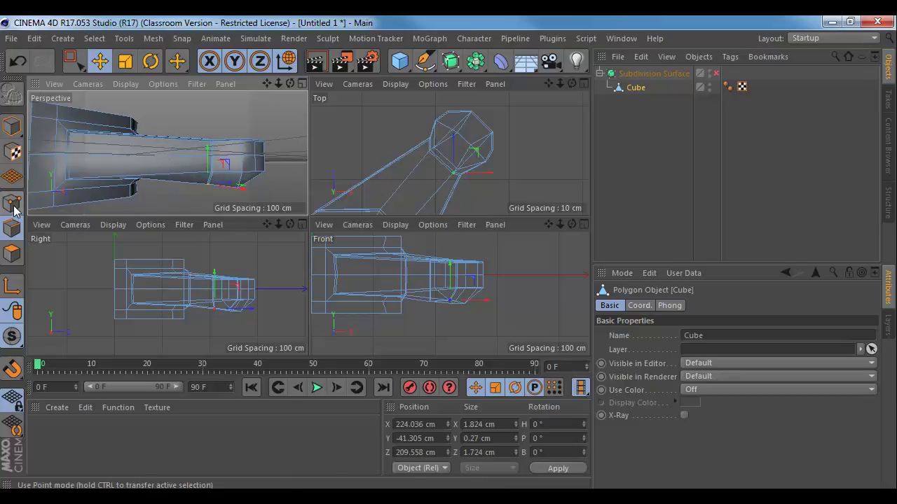
pyautogui.press('0')
pyautogui.moveTo(183, 108); pyautogui.dragTo(280, 203)
pyautogui.keyDown('alt'); pyautogui.moveTo(261, 155); pyautogui.dragTo(286, 213); pyautogui.keyUp('alt')
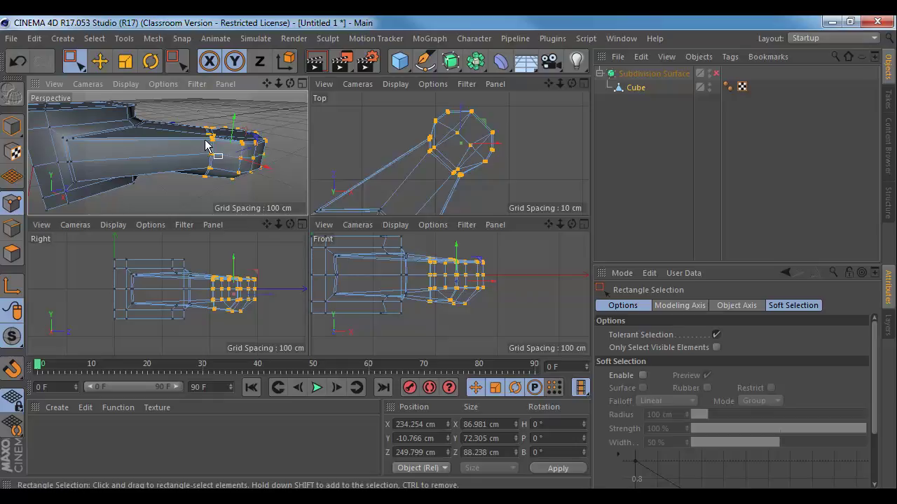
pyautogui.keyDown('alt'); pyautogui.moveTo(212, 146); pyautogui.dragTo(212, 118); pyautogui.keyUp('alt')
pyautogui.keyDown('alt'); pyautogui.moveTo(212, 119); pyautogui.dragTo(172, 145, button='middle'); pyautogui.keyUp('alt')
pyautogui.scroll(4, 172, 148)
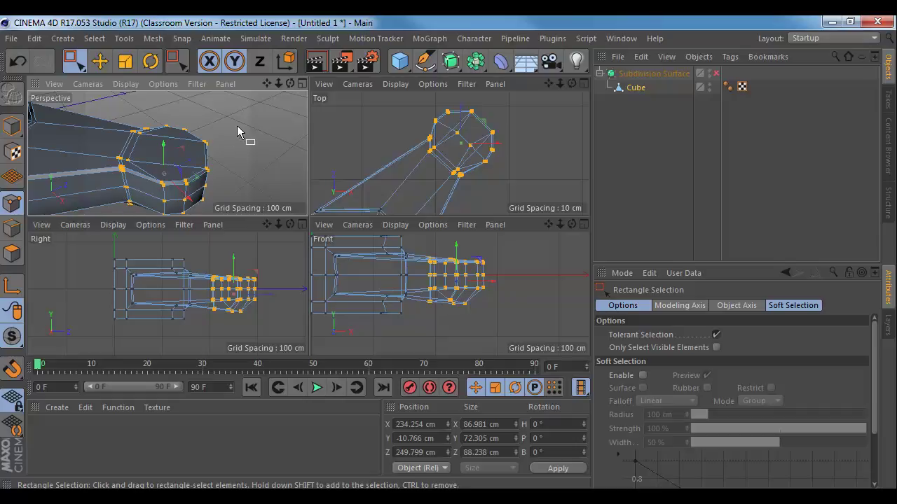
# - In edge mode, select the four edges outlining the central rectangle on top of the arm's tip
pyautogui.click(12, 228)
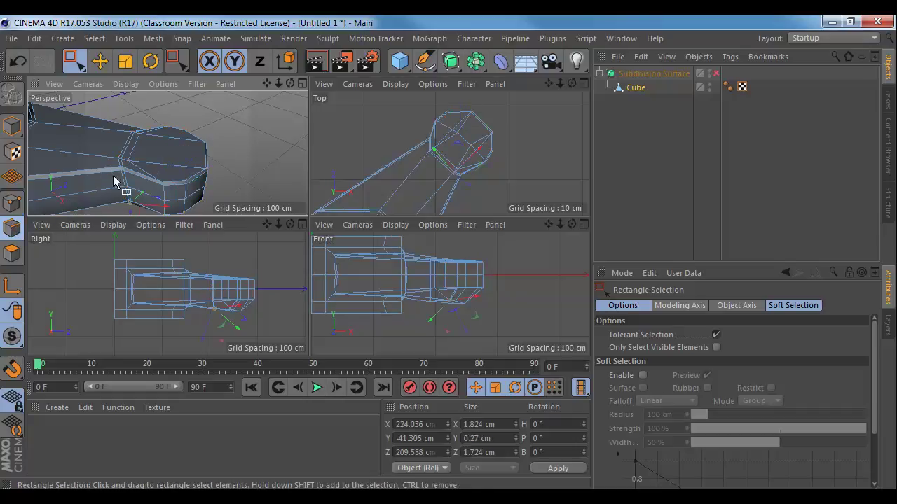
pyautogui.scroll(2, 137, 192)
pyautogui.press('e')
pyautogui.click(177, 152)
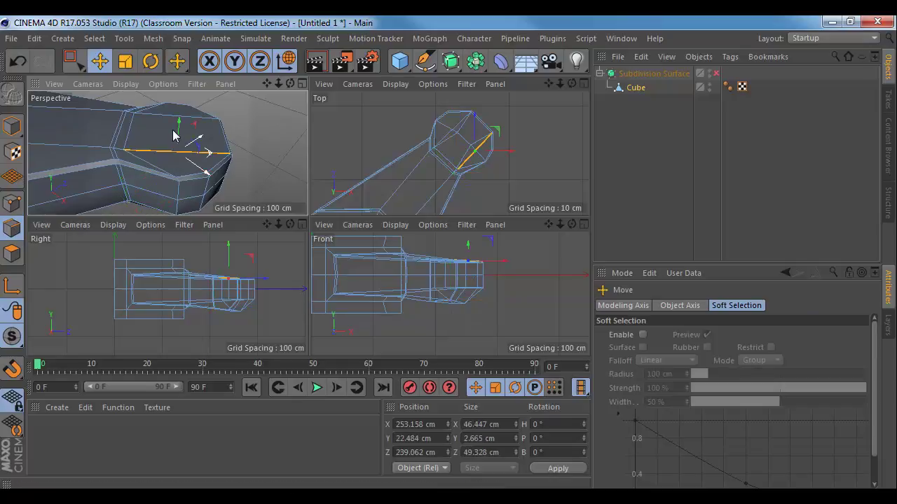
pyautogui.keyDown('shift'); pyautogui.click(166, 120); pyautogui.keyUp('shift')
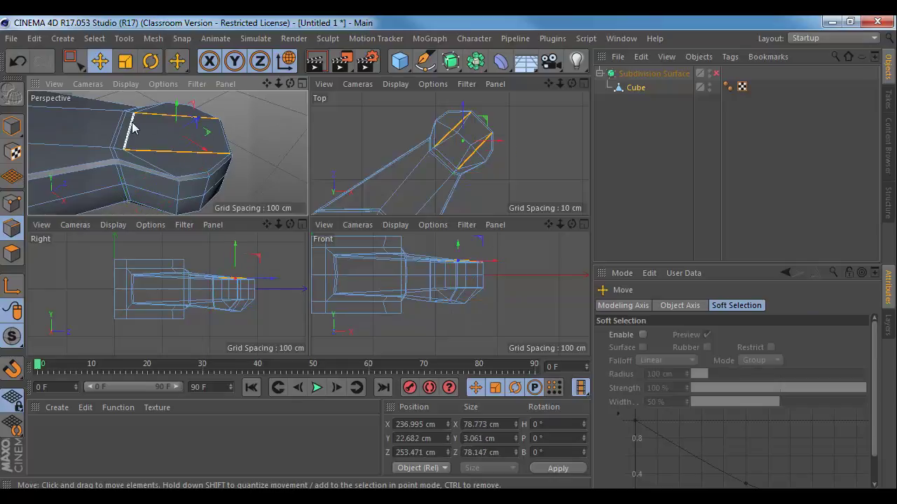
pyautogui.keyDown('shift'); pyautogui.click(231, 143); pyautogui.keyUp('shift')
pyautogui.keyDown('alt'); pyautogui.moveTo(260, 131); pyautogui.dragTo(216, 132); pyautogui.keyUp('alt')
pyautogui.scroll(2, 218, 131)
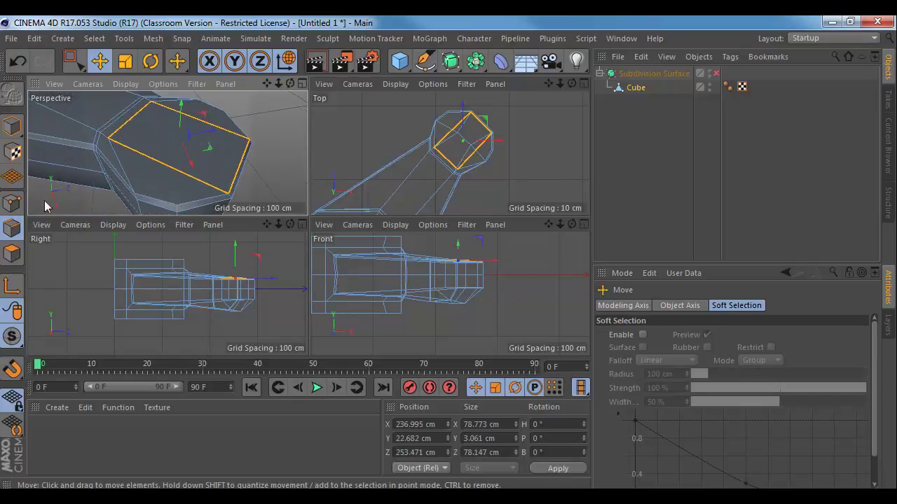
# - In point mode, select the four corner points of the central rectangle on top of the tip
pyautogui.click(12, 203)
pyautogui.click(109, 141)
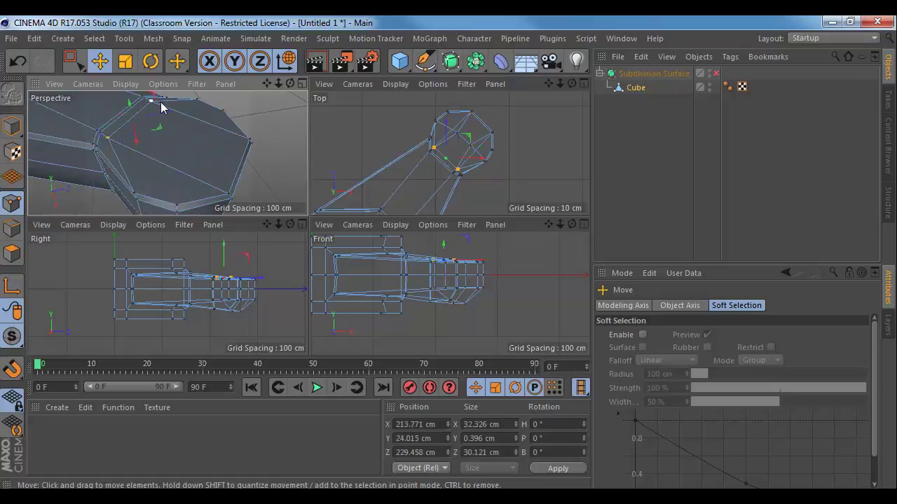
pyautogui.keyDown('shift'); pyautogui.click(250, 140); pyautogui.keyUp('shift')
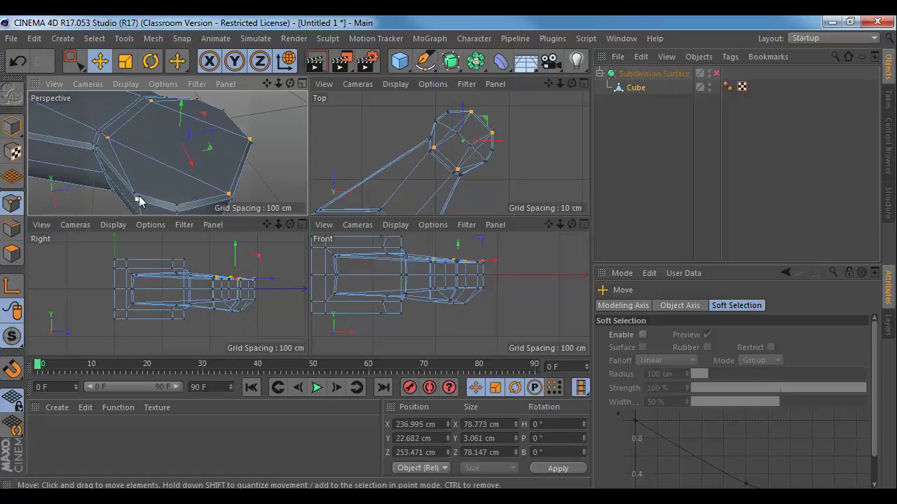
# - In polygon mode, select the central top polygon of the tip, try raising it, and undo the move
pyautogui.click(12, 254)
pyautogui.click(183, 128)
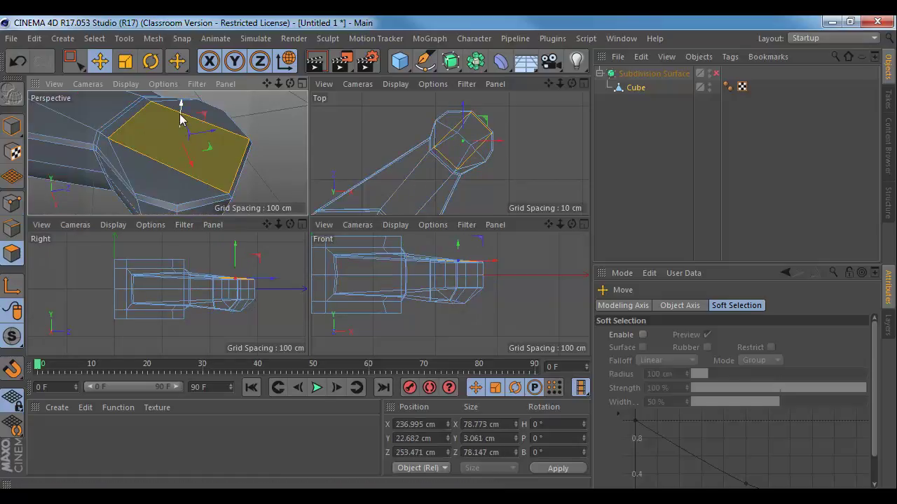
pyautogui.moveTo(181, 119); pyautogui.dragTo(180, 83)
pyautogui.hotkey('ctrl', 'z')
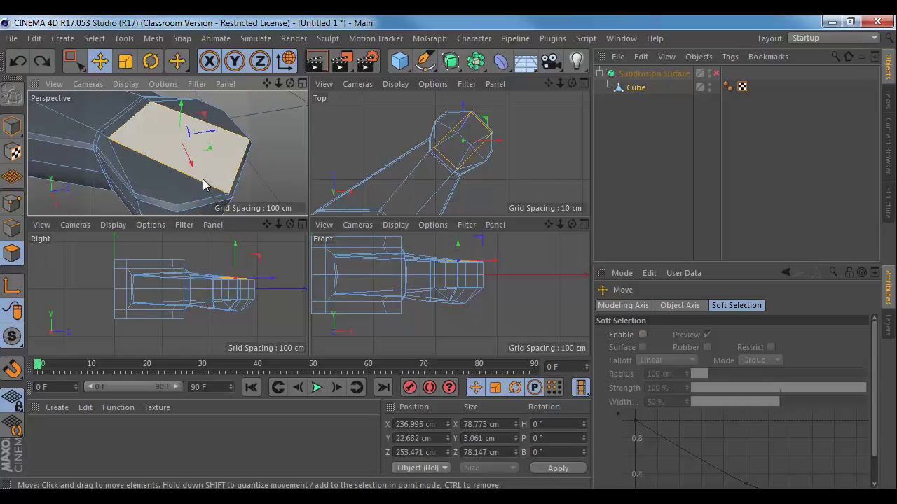
# - Return to point mode and rectangle-select every point of the arm's tip from a side-on perspective view
pyautogui.click(9, 237)
pyautogui.click(11, 206)
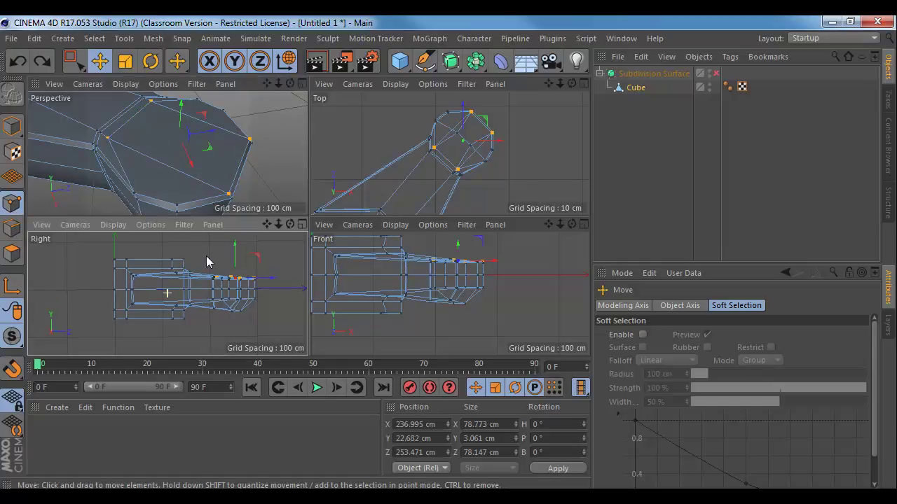
pyautogui.keyDown('alt'); pyautogui.moveTo(180, 182); pyautogui.dragTo(253, 88); pyautogui.keyUp('alt')
pyautogui.scroll(-3, 153, 242)
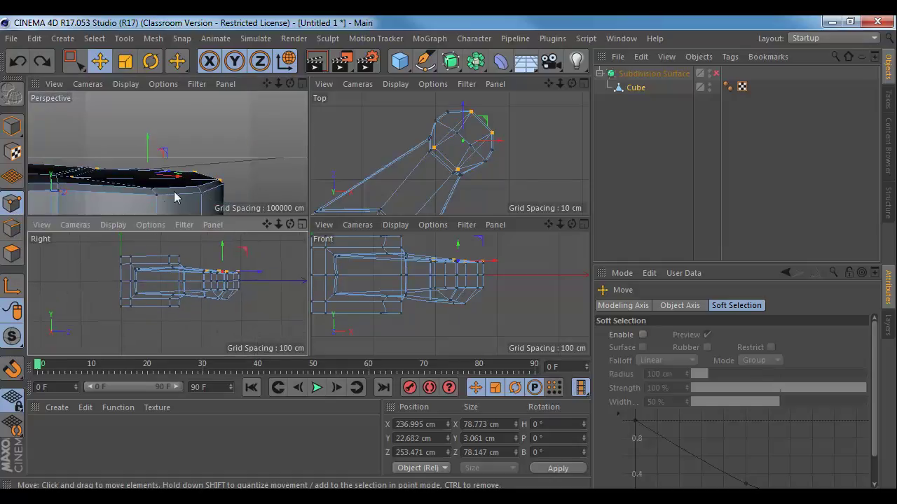
pyautogui.keyDown('alt'); pyautogui.moveTo(174, 190); pyautogui.dragTo(199, 187); pyautogui.keyUp('alt')
pyautogui.press('0')
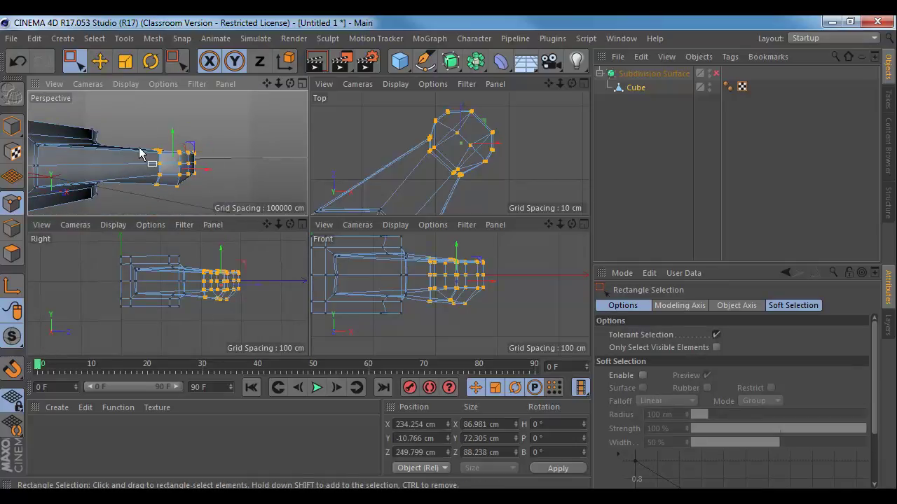
pyautogui.click(11, 226)
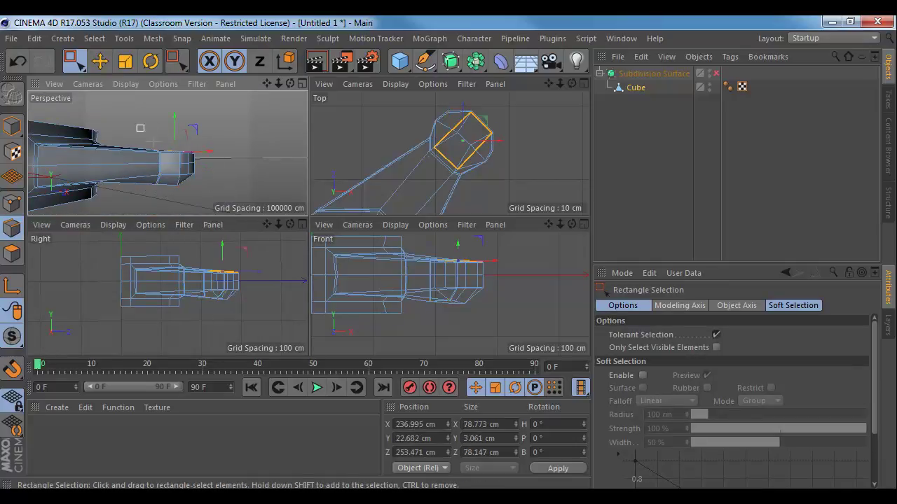
pyautogui.moveTo(138, 124); pyautogui.dragTo(227, 208)
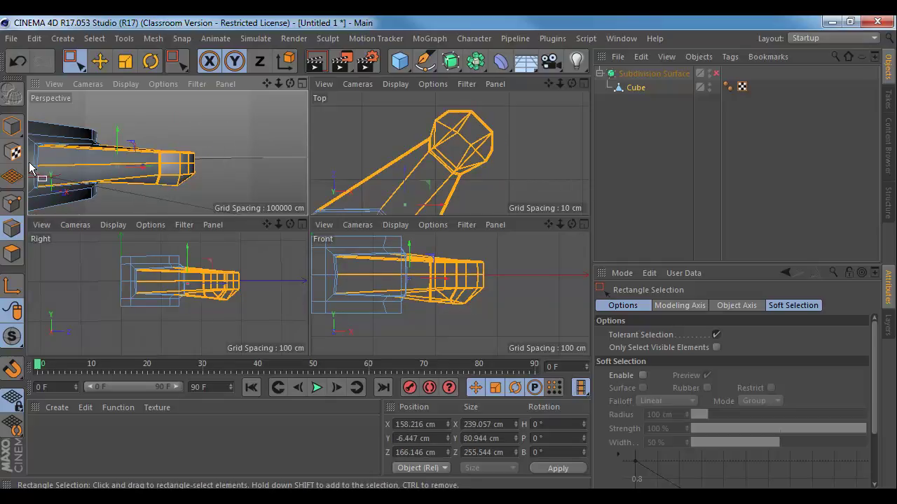
pyautogui.click(12, 252)
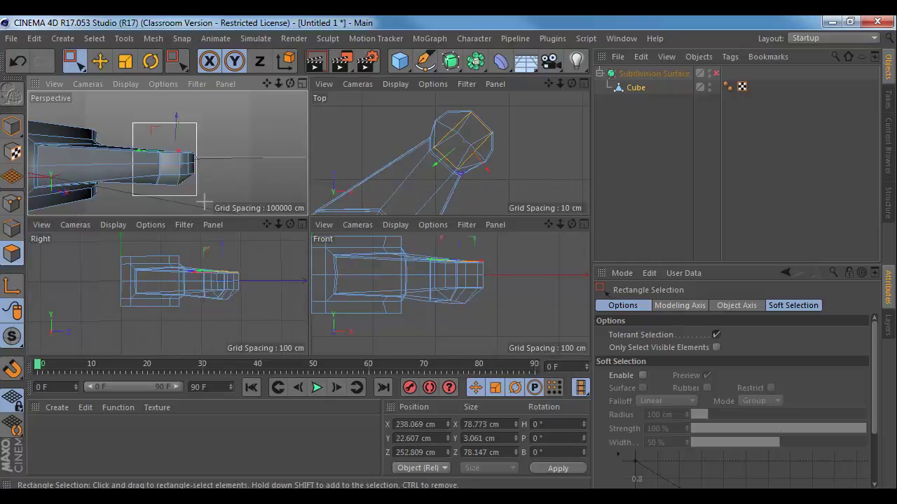
pyautogui.moveTo(204, 203); pyautogui.dragTo(209, 198)
# - In point mode, select all of the arm tip's points, flatten them to about 35.6 cm high and raise them to about 19.9 cm in Y
pyautogui.click(12, 202)
pyautogui.moveTo(136, 126)
pyautogui.mouseDown()
pyautogui.moveTo(184, 181)
pyautogui.moveTo(214, 190)
pyautogui.mouseUp()
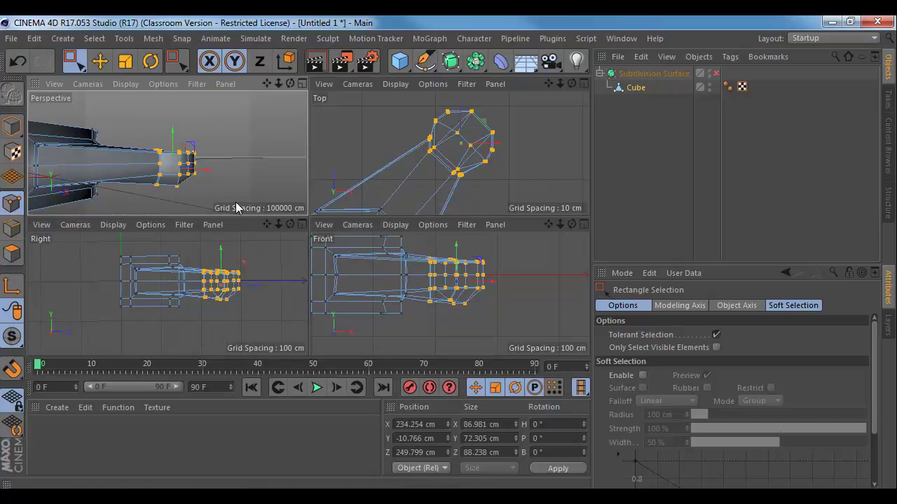
pyautogui.moveTo(219, 139)
pyautogui.keyDown('alt'); pyautogui.mouseDown()
pyautogui.moveTo(231, 196)
pyautogui.moveTo(204, 147)
pyautogui.moveTo(175, 141)
pyautogui.moveTo(177, 156)
pyautogui.mouseUp(); pyautogui.keyUp('alt')
pyautogui.press('t')
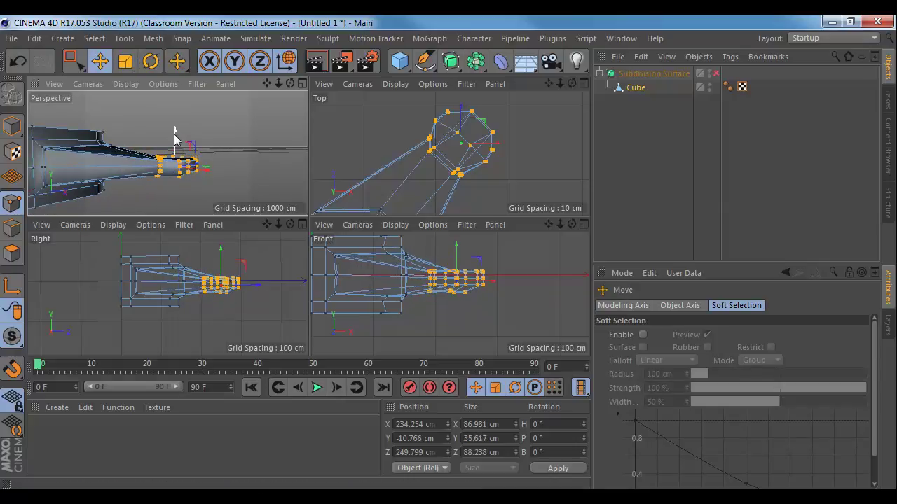
pyautogui.moveTo(176, 138)
pyautogui.mouseDown()
pyautogui.moveTo(176, 124)
pyautogui.moveTo(168, 136)
pyautogui.moveTo(189, 137)
pyautogui.moveTo(171, 137)
pyautogui.mouseUp()
pyautogui.middleClick(170, 136)
pyautogui.keyDown('alt'); pyautogui.moveTo(323, 161); pyautogui.dragTo(286, 147); pyautogui.keyUp('alt')
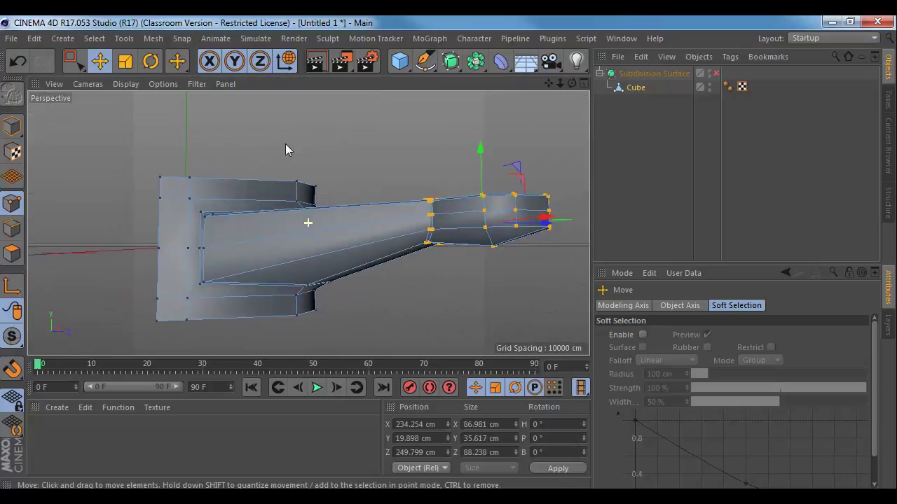
# - Enable the Subdivision Surface and scale the tip's points from above to about 75.2 cm in X and 71.9 cm in Z
pyautogui.click(714, 74)
pyautogui.keyDown('alt'); pyautogui.moveTo(438, 175); pyautogui.dragTo(450, 314); pyautogui.keyUp('alt')
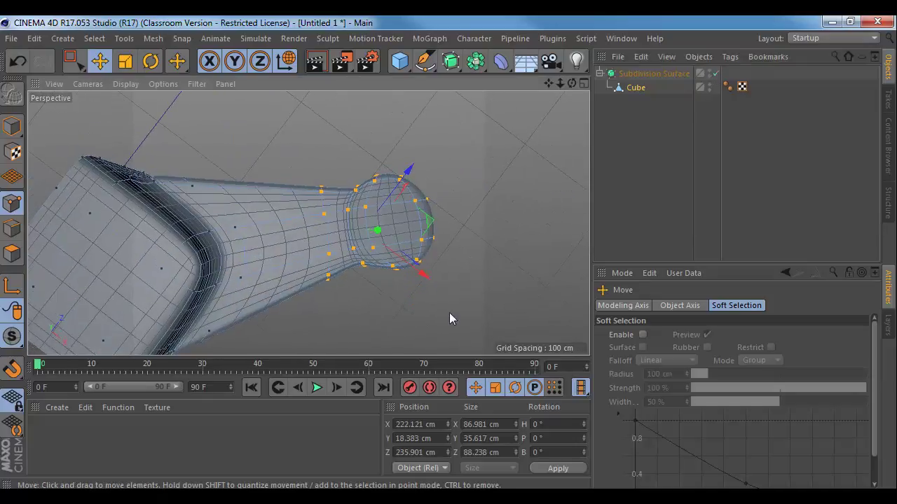
pyautogui.middleClick(326, 192)
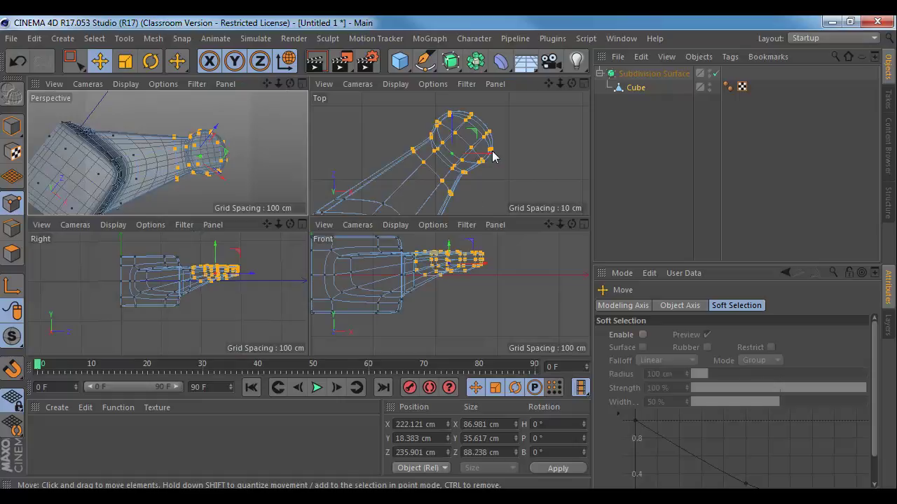
pyautogui.press('t')
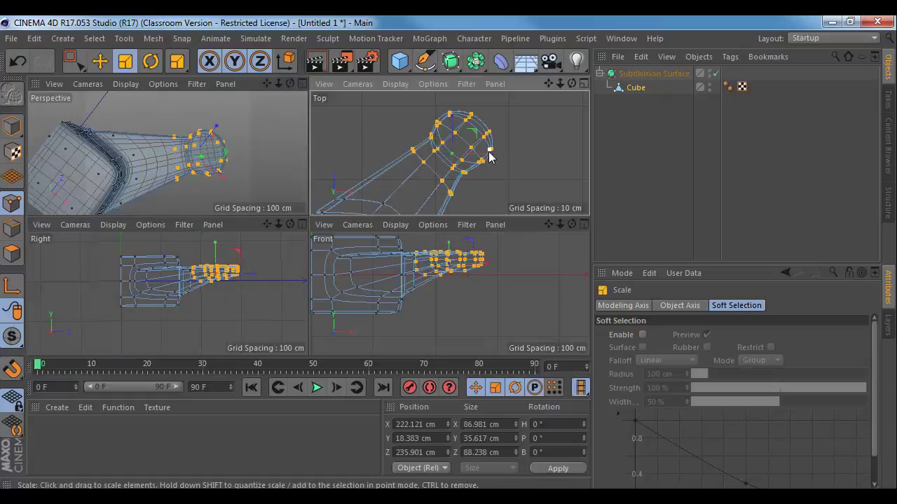
pyautogui.hotkey('ctrl', 'z')
pyautogui.moveTo(488, 157)
pyautogui.mouseDown()
pyautogui.moveTo(453, 121)
pyautogui.moveTo(486, 161)
pyautogui.mouseUp()
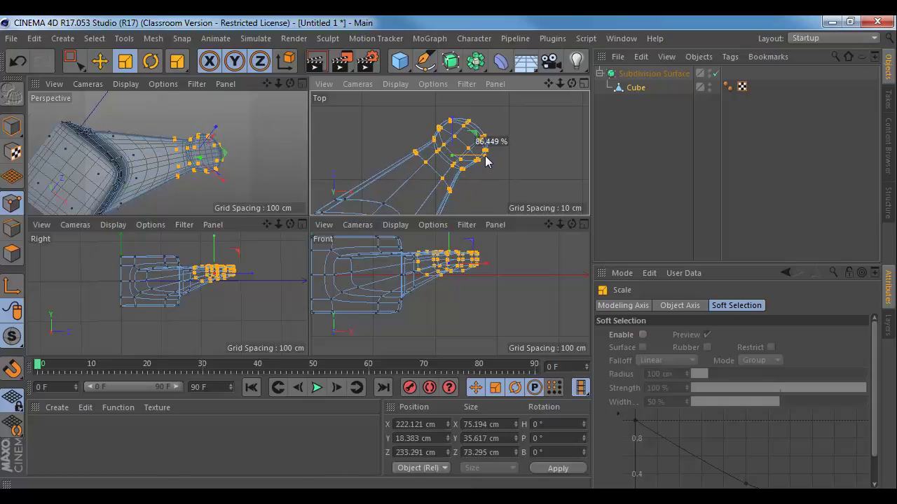
pyautogui.moveTo(452, 125); pyautogui.dragTo(486, 127)
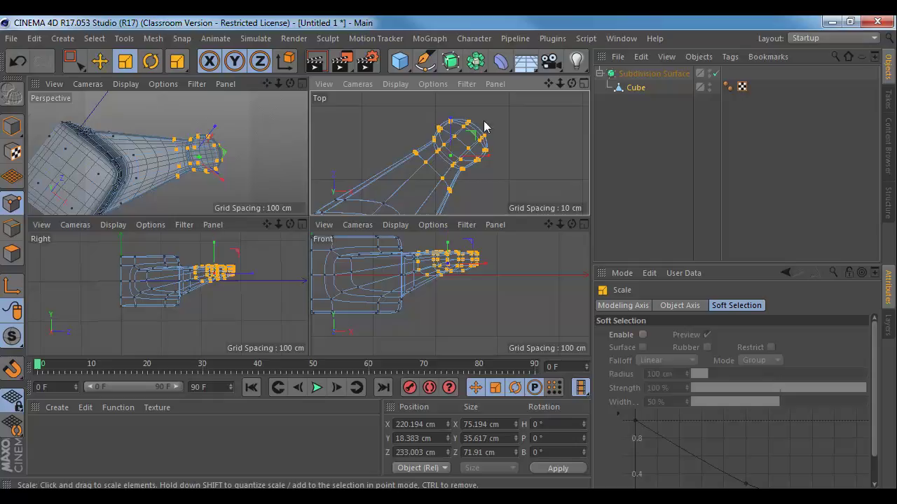
# - From above, move the tip's outermost points outward to about X 256, Z 271.8 cm, and its two side corners to about X 249.1, Z 265 cm
pyautogui.click(74, 61)
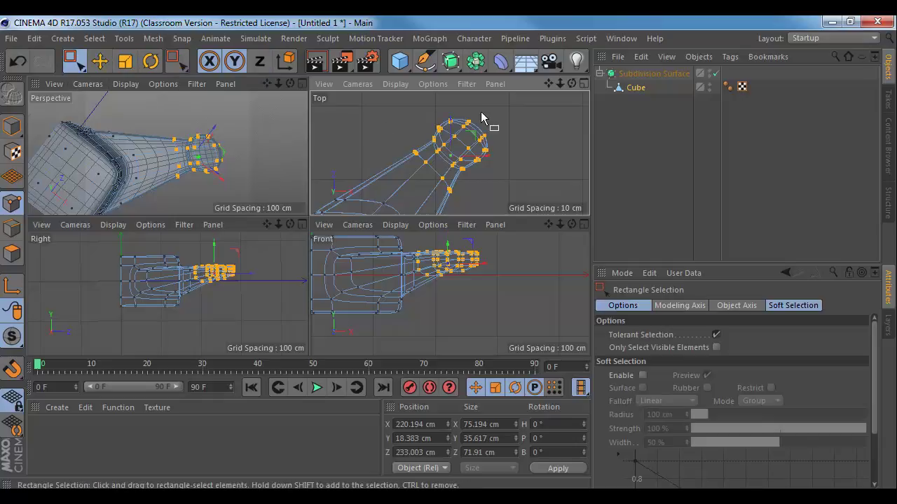
pyautogui.moveTo(491, 108); pyautogui.dragTo(451, 152)
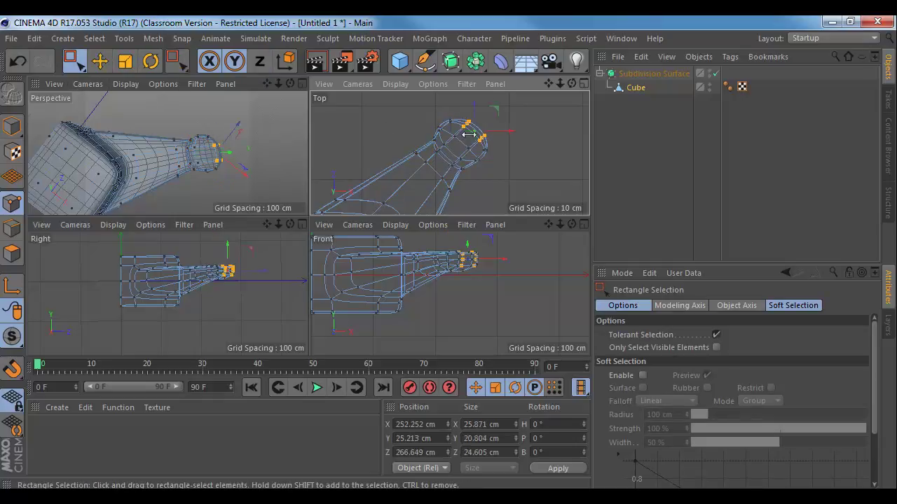
pyautogui.moveTo(498, 109)
pyautogui.mouseDown()
pyautogui.moveTo(505, 101)
pyautogui.moveTo(499, 105)
pyautogui.mouseUp()
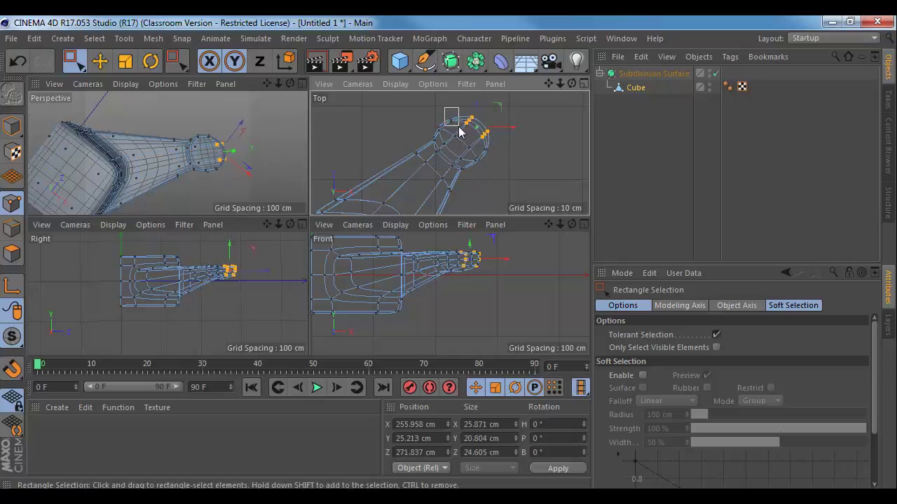
pyautogui.moveTo(460, 129); pyautogui.dragTo(461, 131)
pyautogui.keyDown('shift'); pyautogui.click(488, 149); pyautogui.keyUp('shift')
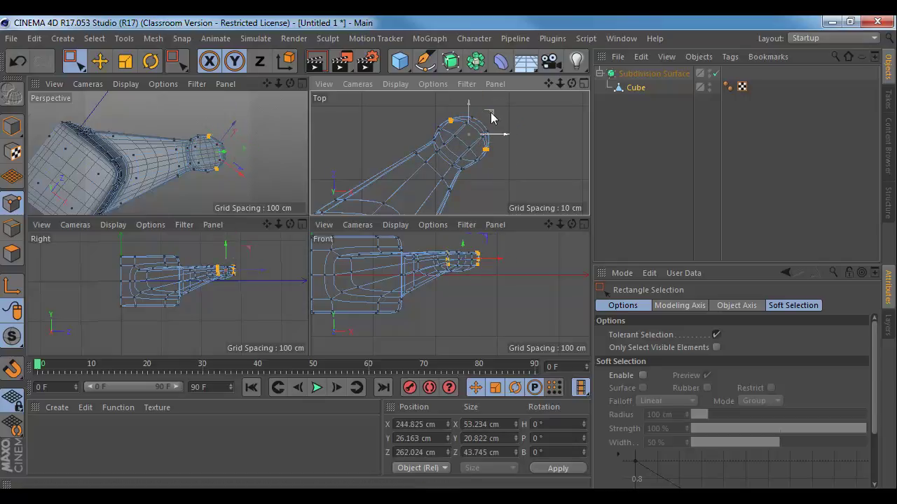
pyautogui.moveTo(496, 114); pyautogui.dragTo(490, 119)
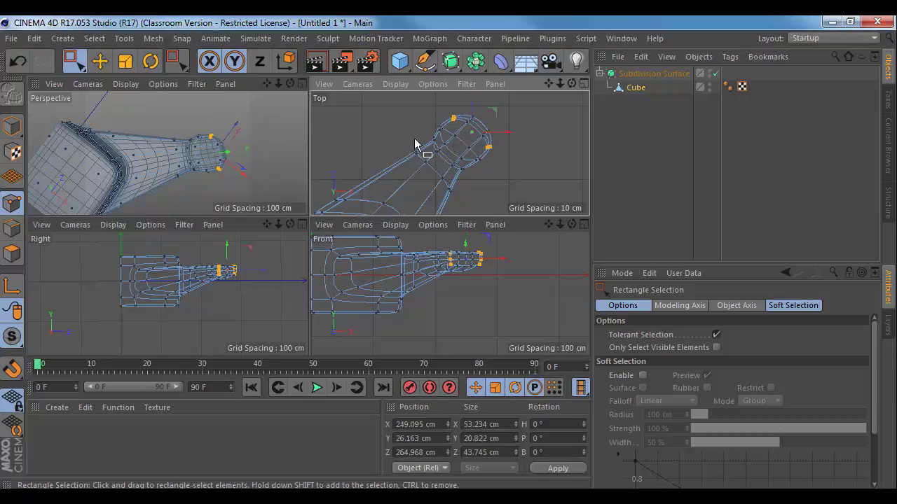
# - Examine the smoothed arm from the side in model mode and compare its shape with the DJI Phantom side-view photo in the browser
pyautogui.middleClick(228, 150)
pyautogui.keyDown('alt'); pyautogui.moveTo(419, 232); pyautogui.dragTo(385, 118); pyautogui.keyUp('alt')
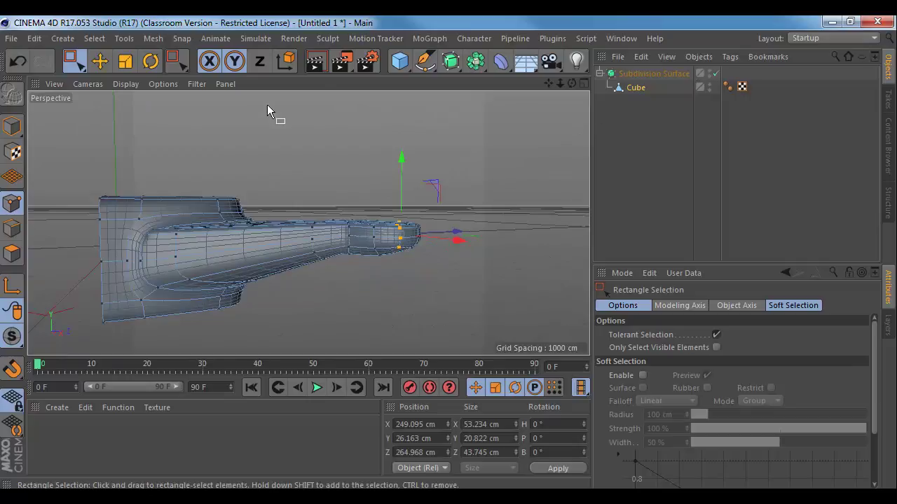
pyautogui.click(11, 126)
pyautogui.click(406, 171)
pyautogui.keyDown('alt'); pyautogui.moveTo(406, 171); pyautogui.dragTo(369, 217); pyautogui.keyUp('alt')
pyautogui.middleClick(368, 217)
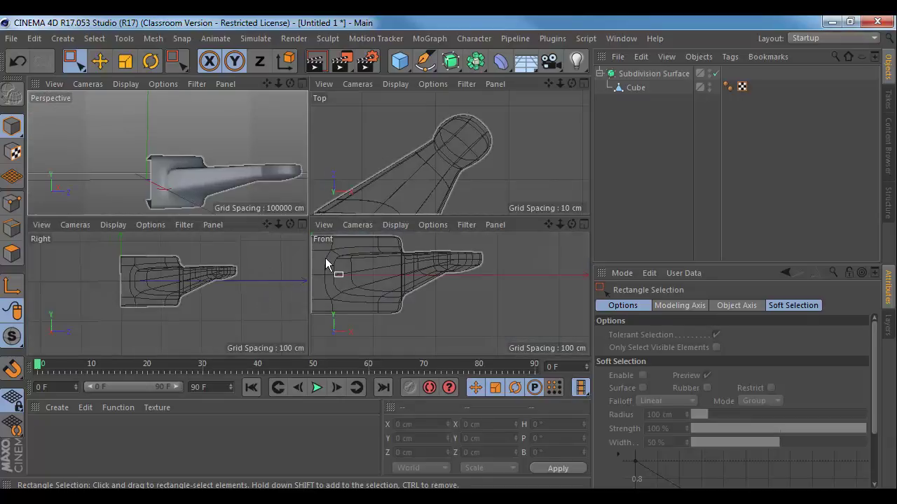
pyautogui.hotkey('alt', 'Tab')
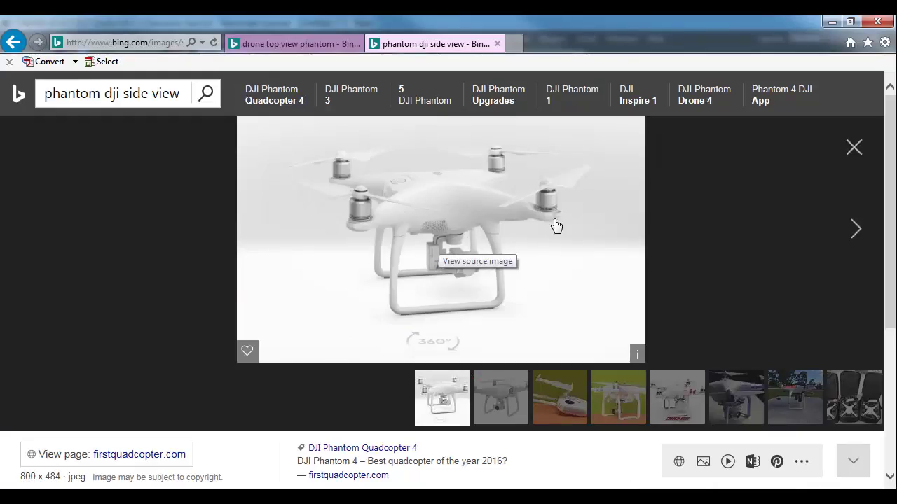
pyautogui.hotkey('alt', 'Tab')
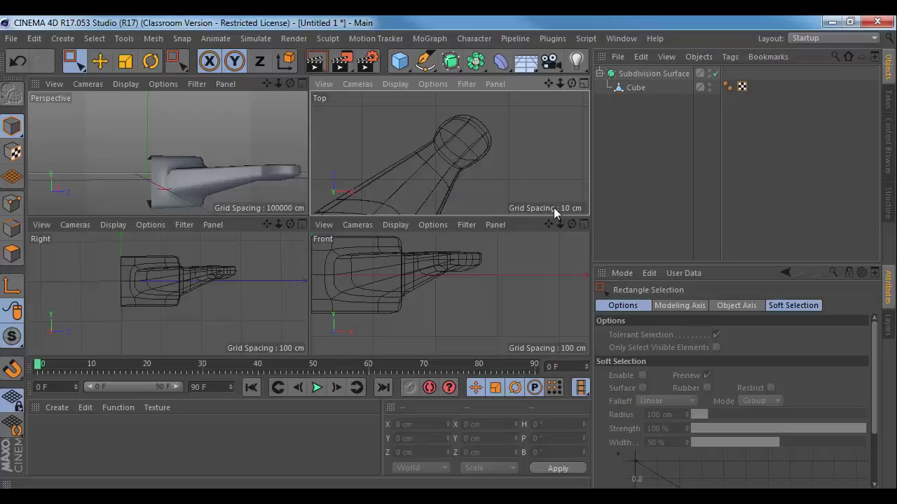
pyautogui.click(257, 175)
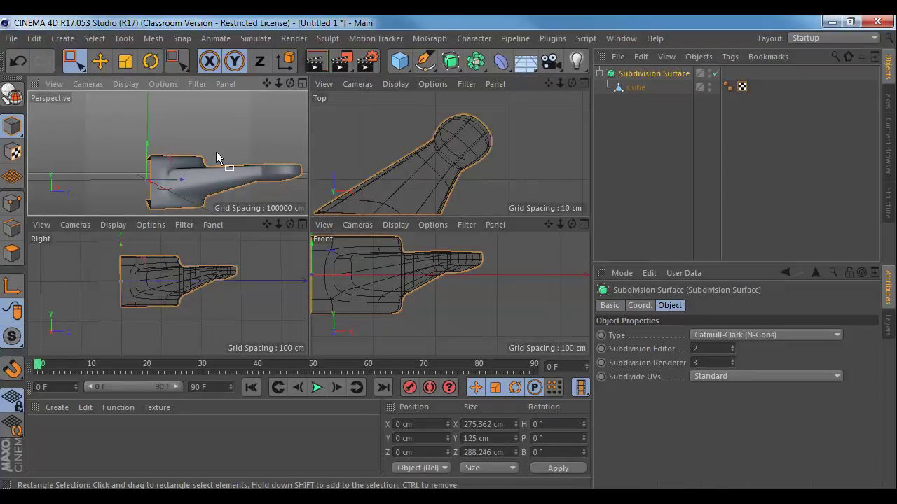
pyautogui.middleClick(220, 153)
pyautogui.keyDown('alt'); pyautogui.moveTo(340, 246); pyautogui.dragTo(276, 261); pyautogui.keyUp('alt')
pyautogui.keyDown('alt'); pyautogui.moveTo(308, 241); pyautogui.dragTo(180, 226, button='middle'); pyautogui.keyUp('alt')
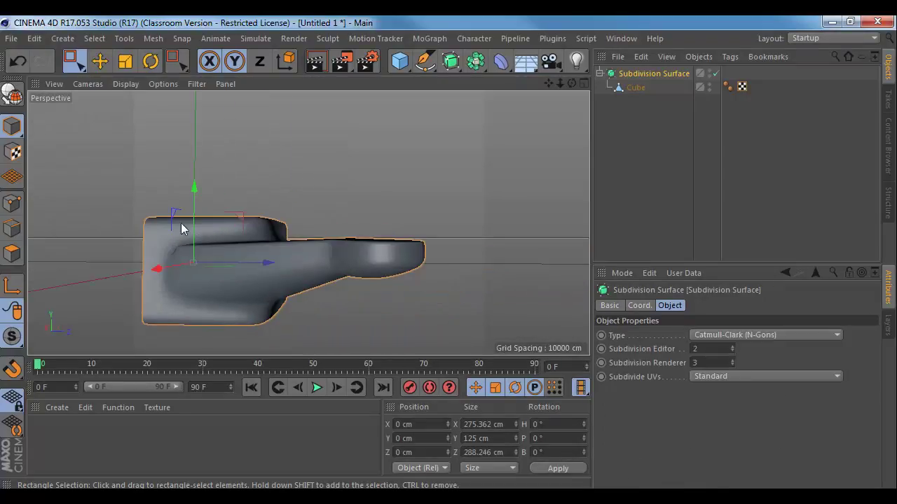
# - In edge mode on the Cube, clear the old selection and select the horizontal edge loop along the middle of the arm's side
pyautogui.click(11, 228)
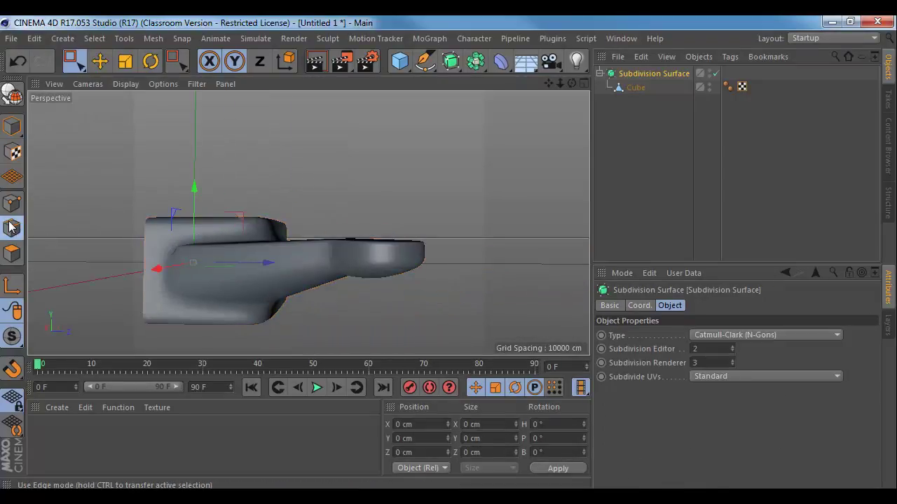
pyautogui.click(651, 84)
pyautogui.keyDown('alt'); pyautogui.moveTo(357, 210); pyautogui.dragTo(403, 198); pyautogui.keyUp('alt')
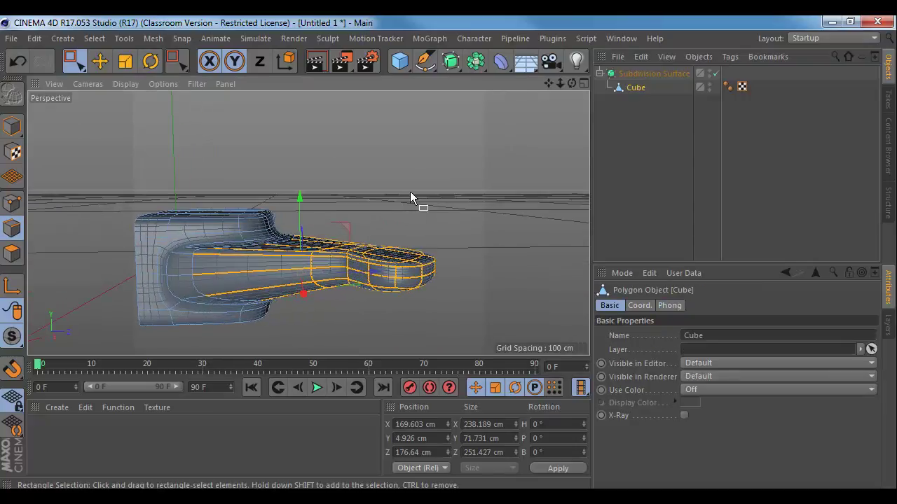
pyautogui.click(410, 165)
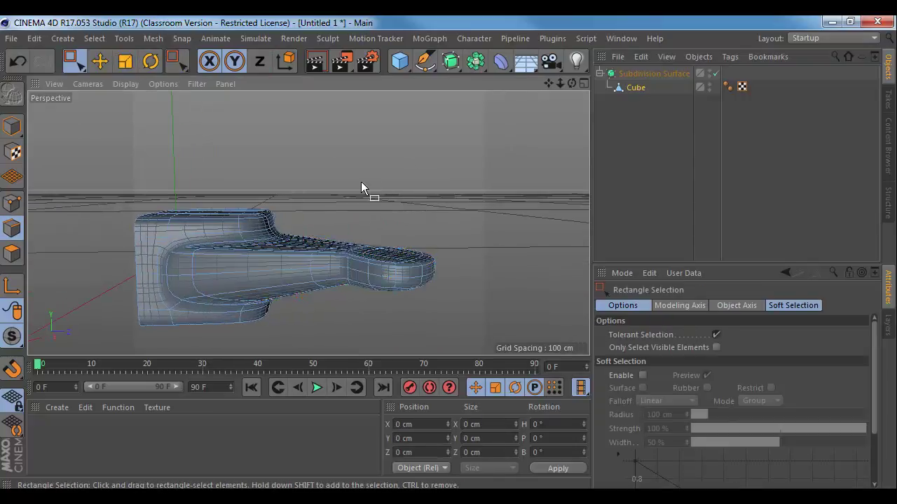
pyautogui.press('t')
pyautogui.doubleClick(229, 271)
pyautogui.keyDown('alt'); pyautogui.moveTo(513, 258); pyautogui.dragTo(548, 258); pyautogui.keyUp('alt')
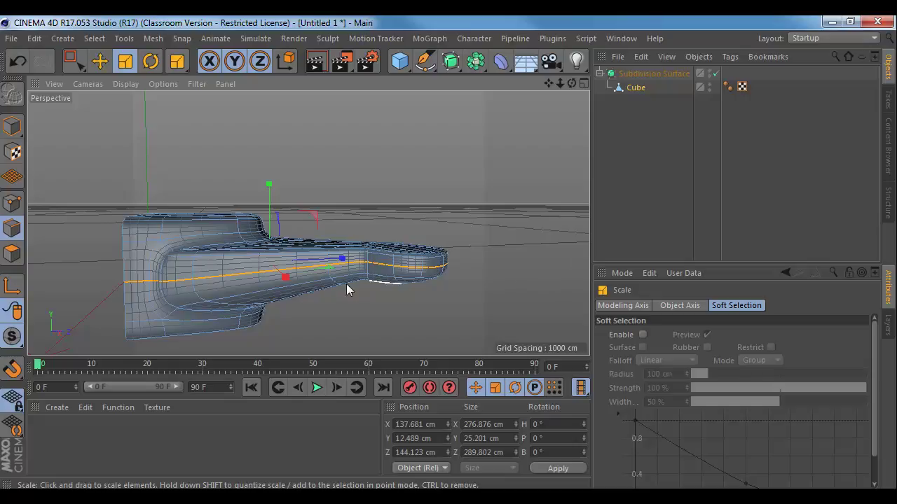
# - Try selecting a path of individual edges from the arm's middle side edge, up around its root and onto the body
pyautogui.click(242, 278)
pyautogui.scroll(5, 332, 291)
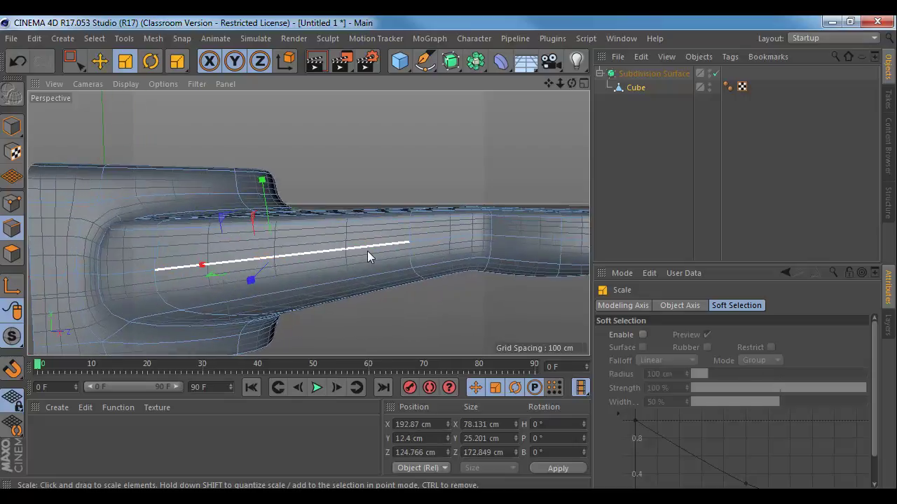
pyautogui.click(403, 246)
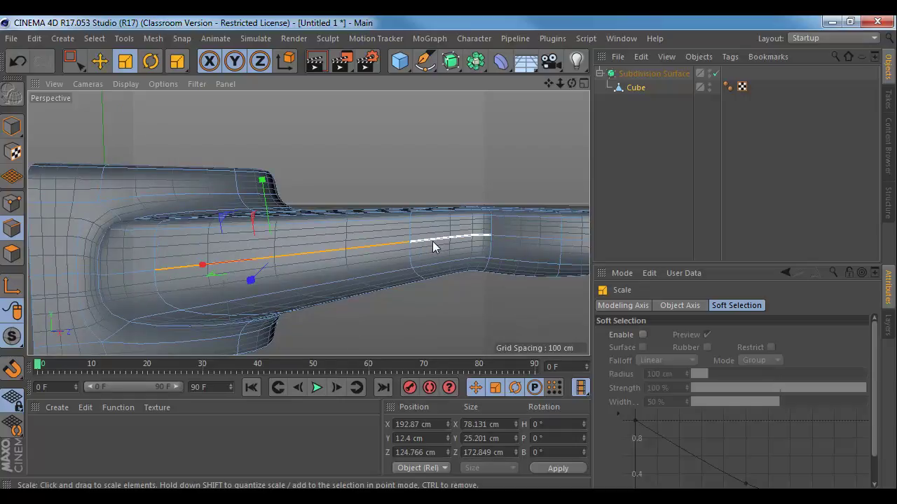
pyautogui.click(432, 241)
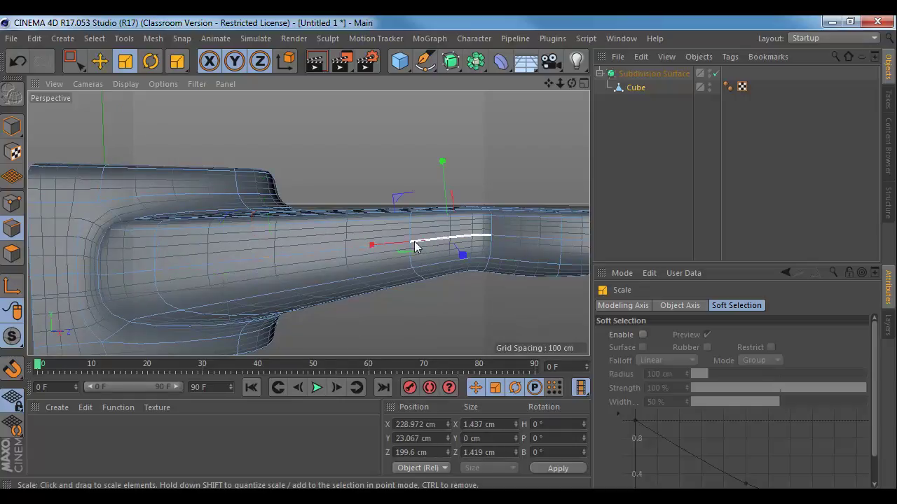
pyautogui.keyDown('shift'); pyautogui.click(155, 261); pyautogui.keyUp('shift')
pyautogui.keyDown('alt'); pyautogui.moveTo(154, 217); pyautogui.dragTo(225, 228); pyautogui.keyUp('alt')
pyautogui.keyDown('shift'); pyautogui.click(225, 227); pyautogui.keyUp('shift')
pyautogui.keyDown('shift'); pyautogui.click(242, 202); pyautogui.keyUp('shift')
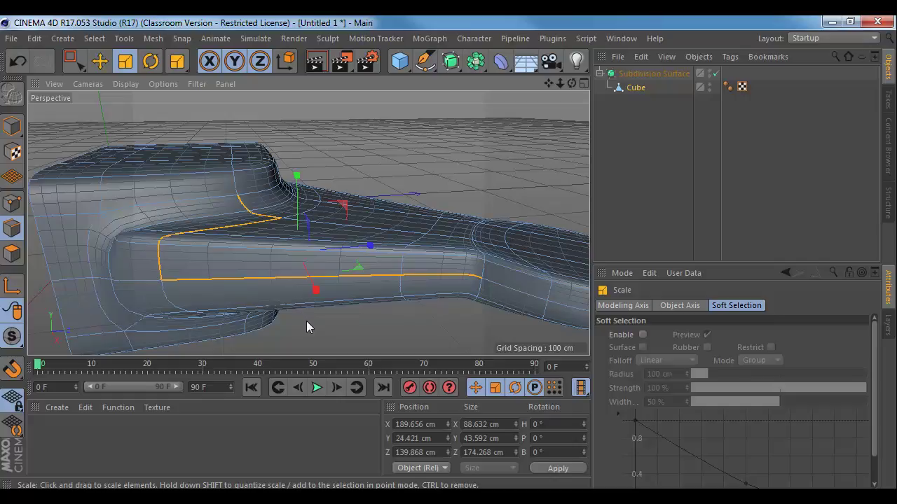
# - Reselect the arm's middle horizontal edge loop and bevel it in Chamfer mode with an offset of about 1.585 cm
pyautogui.doubleClick(281, 278)
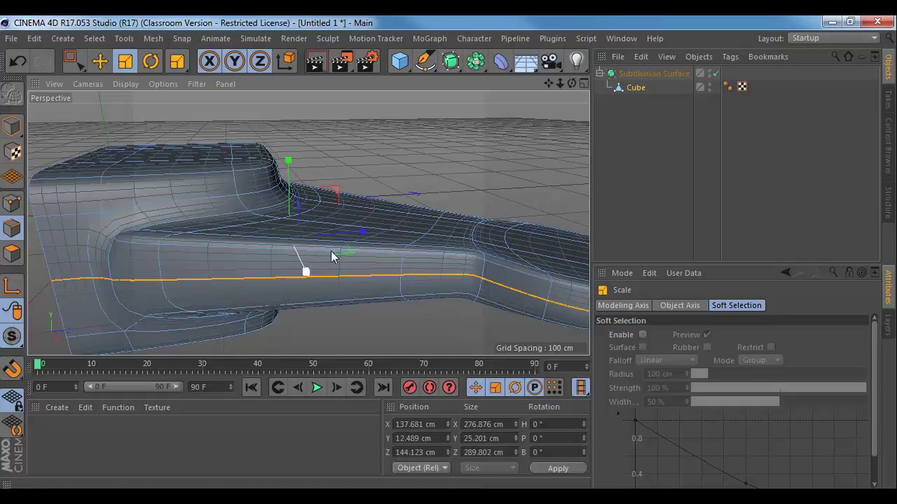
pyautogui.keyDown('alt'); pyautogui.moveTo(496, 184); pyautogui.dragTo(244, 147); pyautogui.keyUp('alt')
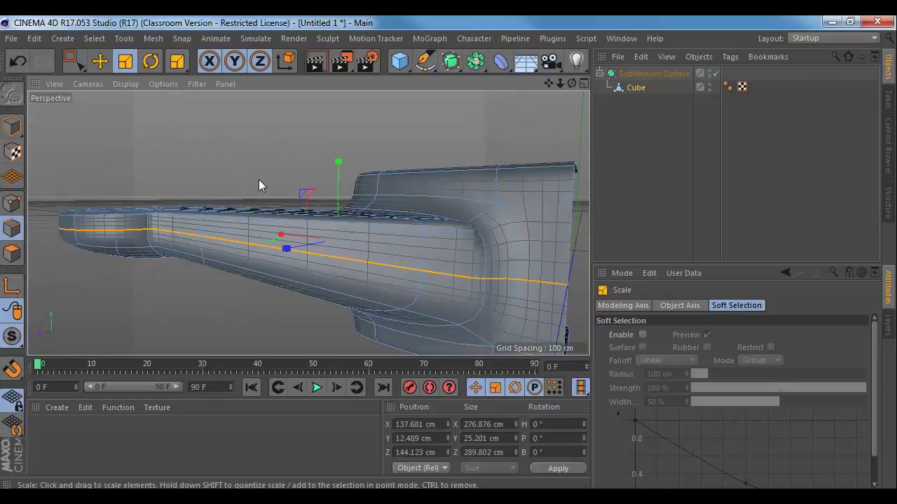
pyautogui.press('m')
pyautogui.press('s')
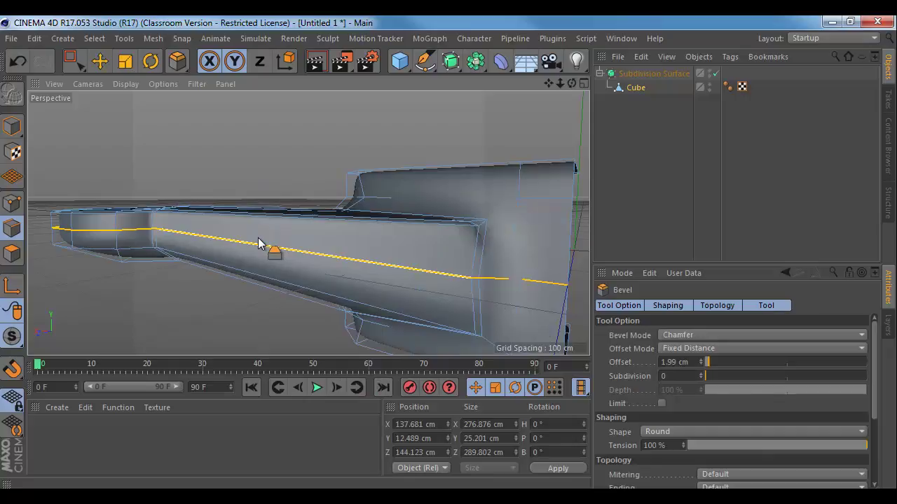
pyautogui.moveTo(257, 237); pyautogui.dragTo(166, 238)
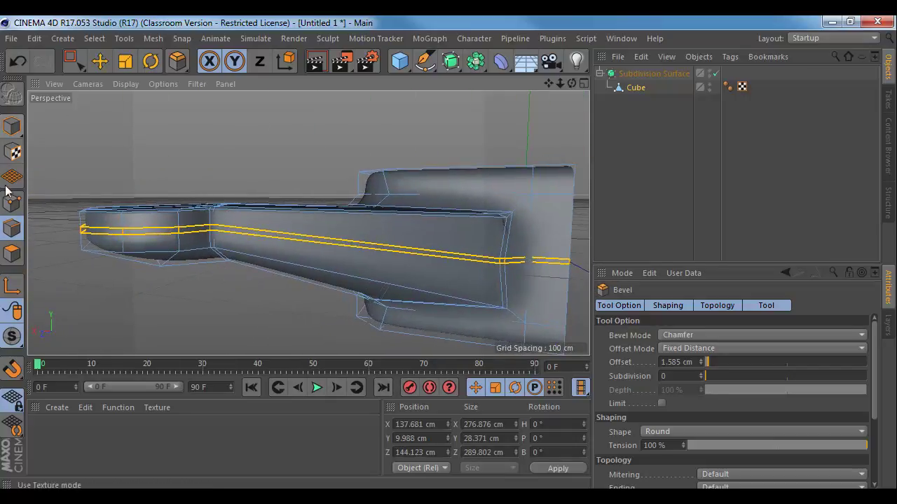
# - In polygon mode, clear the current selection on the Cube and turn off the subdivision smoothing
pyautogui.click(14, 256)
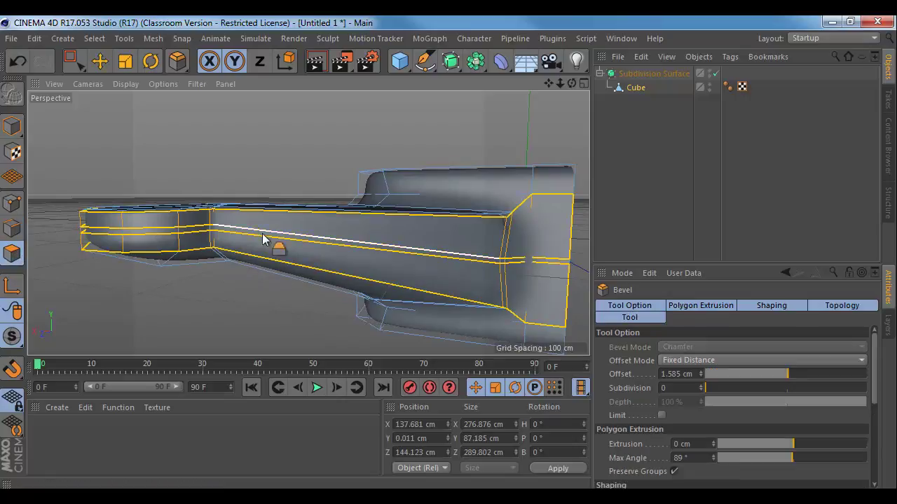
pyautogui.press('e')
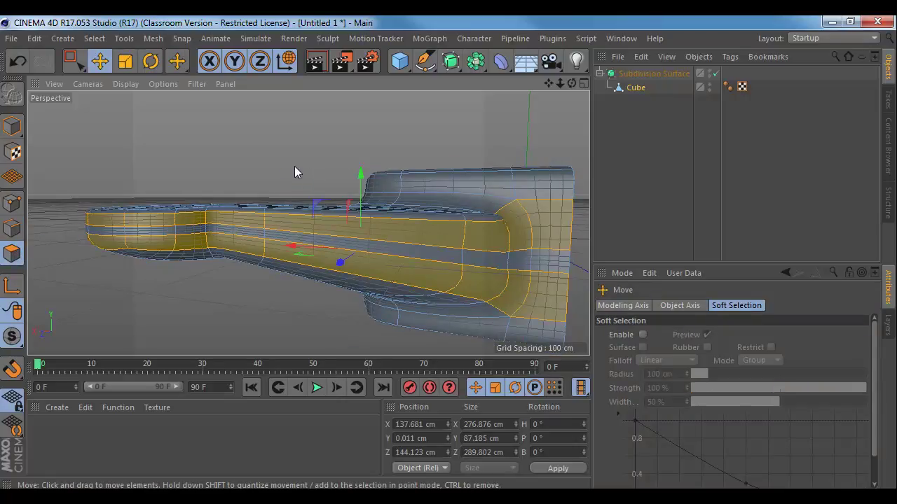
pyautogui.click(295, 166)
pyautogui.keyDown('alt'); pyautogui.moveTo(315, 167); pyautogui.dragTo(211, 158, button='middle'); pyautogui.keyUp('alt')
pyautogui.keyDown('alt'); pyautogui.moveTo(366, 210); pyautogui.dragTo(456, 214, button='right'); pyautogui.keyUp('alt')
pyautogui.click(715, 73)
# - Try selecting polygons of the narrow seam strip individually where it runs from the body to the arm's root, and clear the selection
pyautogui.click(450, 278)
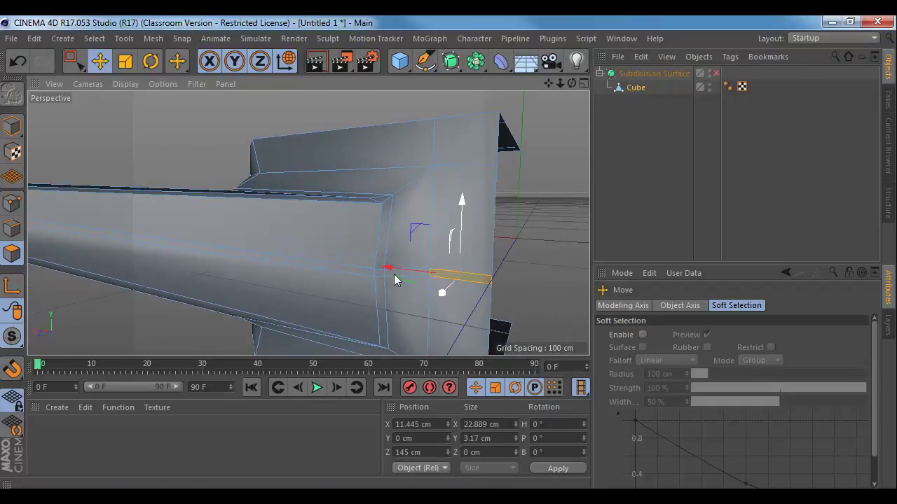
pyautogui.hotkey('ctrl', 'z')
pyautogui.click(434, 274)
pyautogui.keyDown('alt'); pyautogui.moveTo(381, 271); pyautogui.dragTo(438, 290, button='right'); pyautogui.keyUp('alt')
pyautogui.doubleClick(403, 270)
pyautogui.click(417, 270)
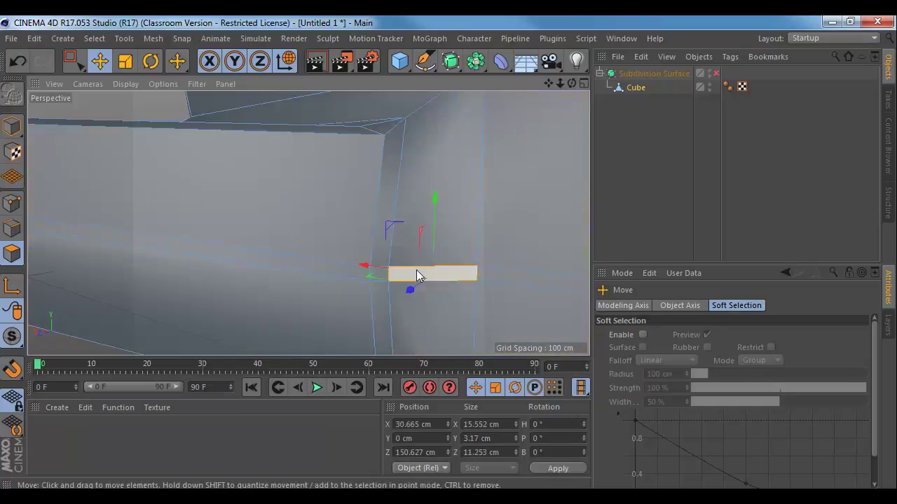
pyautogui.doubleClick(483, 276)
pyautogui.click(385, 230)
# - Select the whole loop of narrow seam polygons around the body and arm with Loop Selection
pyautogui.click(127, 93)
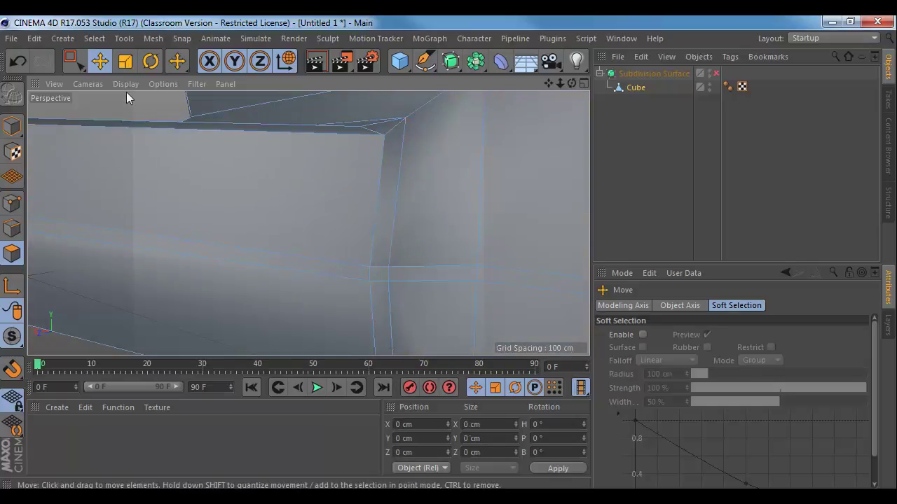
pyautogui.click(94, 38)
pyautogui.click(139, 137)
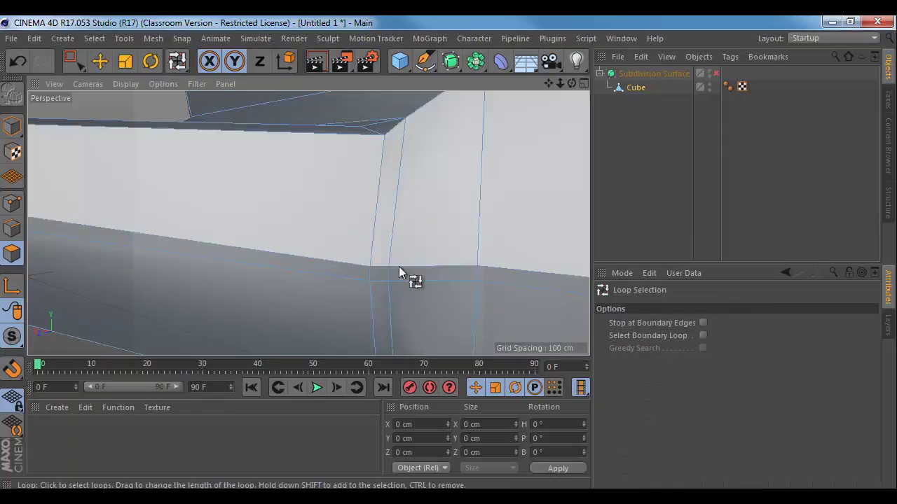
pyautogui.click(390, 271)
pyautogui.keyDown('alt'); pyautogui.moveTo(434, 271); pyautogui.dragTo(299, 280, button='right'); pyautogui.keyUp('alt')
pyautogui.keyDown('alt'); pyautogui.moveTo(298, 280); pyautogui.dragTo(521, 265); pyautogui.keyUp('alt')
pyautogui.keyDown('alt'); pyautogui.moveTo(245, 265); pyautogui.dragTo(309, 270, button='right'); pyautogui.keyUp('alt')
pyautogui.keyDown('alt'); pyautogui.moveTo(309, 270); pyautogui.dragTo(441, 265, button='middle'); pyautogui.keyUp('alt')
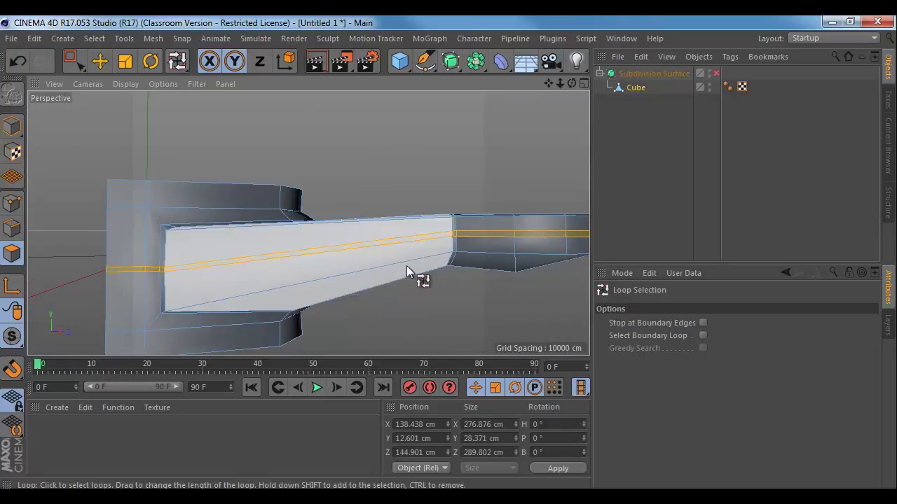
# - Extrude the selected seam strip inward with an offset of about -8.5 cm to form a groove around the arm
pyautogui.press('d')
pyautogui.moveTo(382, 263); pyautogui.dragTo(248, 264)
pyautogui.keyDown('alt'); pyautogui.moveTo(248, 263); pyautogui.dragTo(275, 272, button='right'); pyautogui.keyUp('alt')
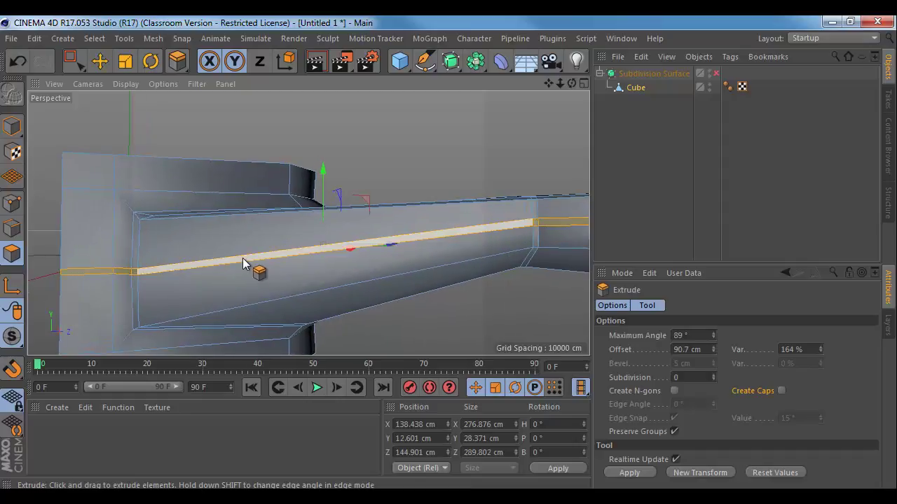
pyautogui.moveTo(242, 258); pyautogui.dragTo(281, 258)
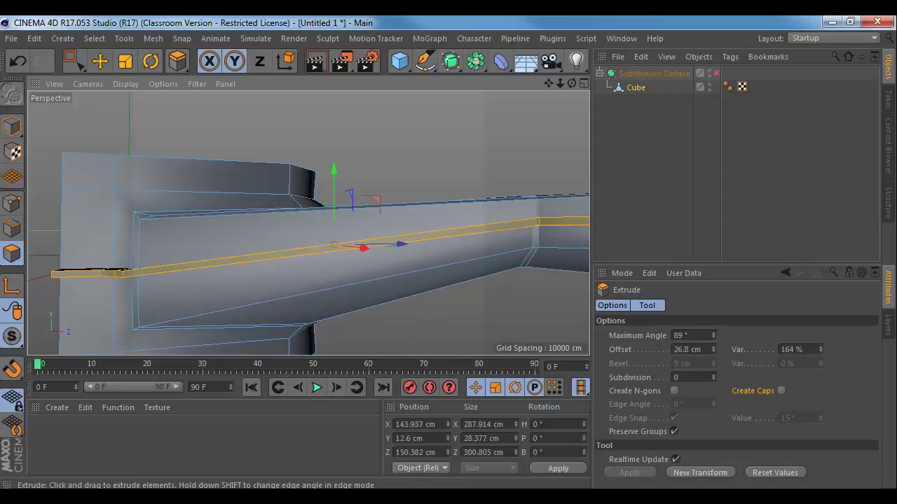
pyautogui.moveTo(203, 258); pyautogui.dragTo(181, 258)
pyautogui.moveTo(416, 246); pyautogui.dragTo(448, 257)
pyautogui.keyDown('alt'); pyautogui.moveTo(449, 256); pyautogui.dragTo(287, 260, button='middle'); pyautogui.keyUp('alt')
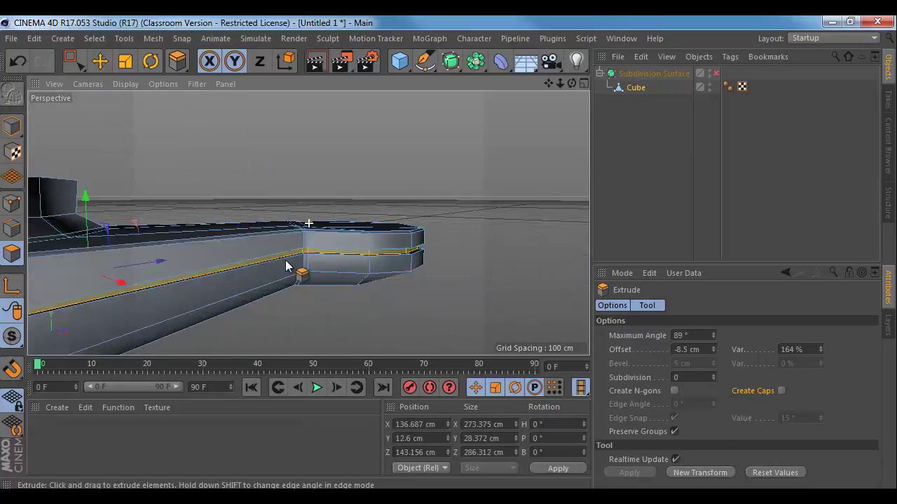
pyautogui.keyDown('alt'); pyautogui.moveTo(288, 258); pyautogui.dragTo(386, 265, button='right'); pyautogui.keyUp('alt')
pyautogui.keyDown('alt'); pyautogui.moveTo(385, 264); pyautogui.dragTo(134, 258, button='middle'); pyautogui.keyUp('alt')
pyautogui.keyDown('alt'); pyautogui.moveTo(134, 264); pyautogui.dragTo(343, 303); pyautogui.keyUp('alt')
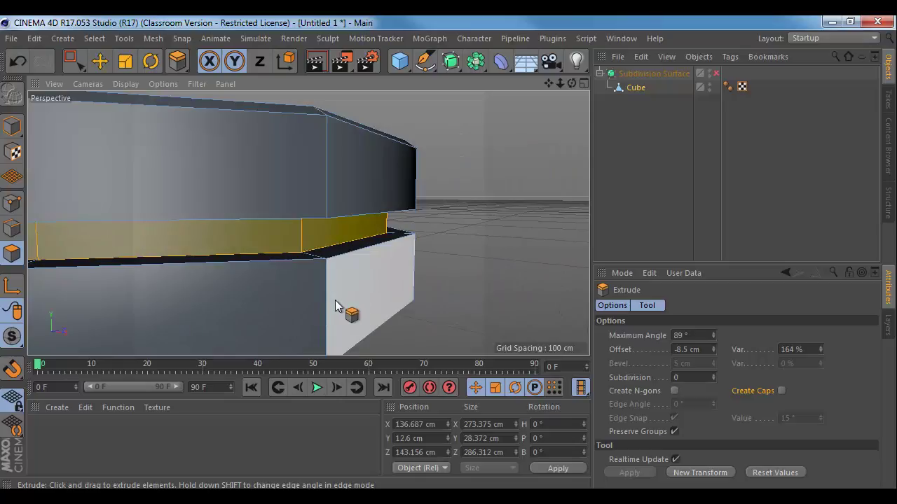
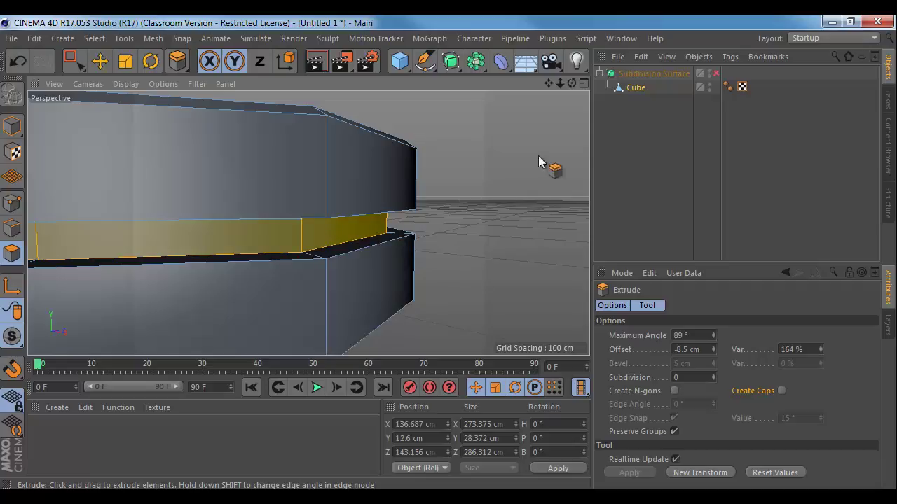
# - Turn on the subdivision smoothing and examine the grooved arm in model mode from several angles
pyautogui.click(716, 73)
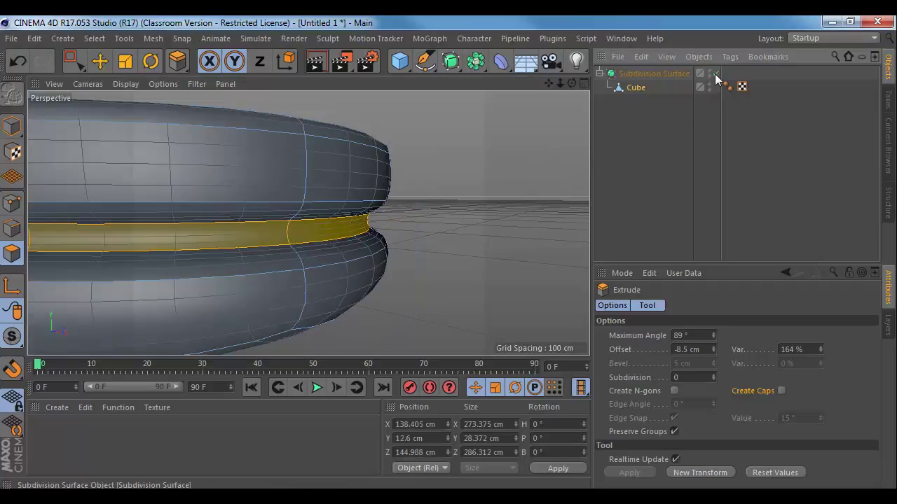
pyautogui.moveTo(516, 214)
pyautogui.mouseDown()
pyautogui.moveTo(432, 210)
pyautogui.moveTo(451, 221)
pyautogui.mouseUp()
pyautogui.keyDown('alt'); pyautogui.moveTo(451, 217); pyautogui.dragTo(229, 202, button='right'); pyautogui.keyUp('alt')
pyautogui.keyDown('alt'); pyautogui.moveTo(333, 203); pyautogui.dragTo(148, 207, button='right'); pyautogui.keyUp('alt')
pyautogui.keyDown('alt'); pyautogui.moveTo(308, 222); pyautogui.dragTo(289, 213, button='right'); pyautogui.keyUp('alt')
pyautogui.keyDown('alt'); pyautogui.moveTo(574, 191); pyautogui.dragTo(351, 259, button='middle'); pyautogui.keyUp('alt')
pyautogui.keyDown('alt'); pyautogui.moveTo(351, 259); pyautogui.dragTo(217, 266); pyautogui.keyUp('alt')
pyautogui.click(22, 130)
pyautogui.moveTo(231, 210)
pyautogui.keyDown('alt'); pyautogui.mouseDown()
pyautogui.moveTo(254, 224)
pyautogui.moveTo(156, 222)
pyautogui.moveTo(316, 250)
pyautogui.moveTo(211, 246)
pyautogui.moveTo(284, 277)
pyautogui.moveTo(316, 158)
pyautogui.moveTo(338, 218)
pyautogui.moveTo(319, 223)
pyautogui.mouseUp(); pyautogui.keyUp('alt')
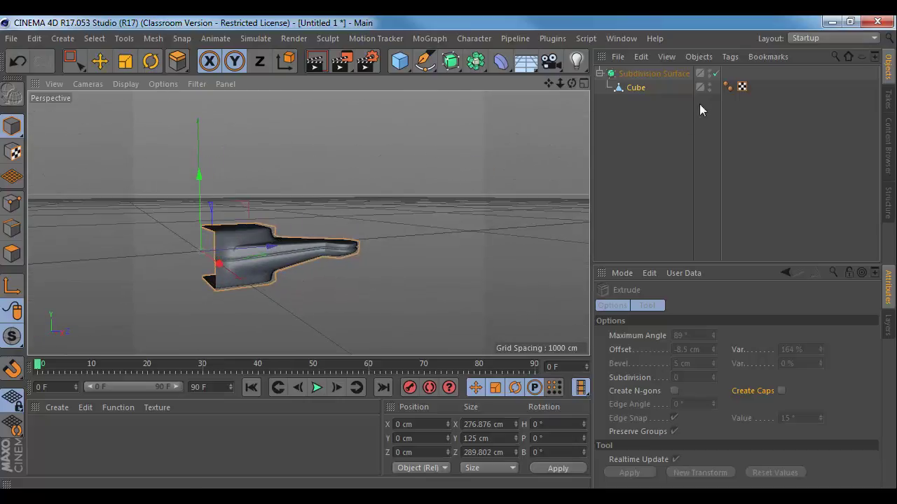
# - With smoothing off and in edge mode, select the inner and outer edge loops along the upper and lower sides of the groove
pyautogui.click(715, 72)
pyautogui.scroll(5, 346, 232)
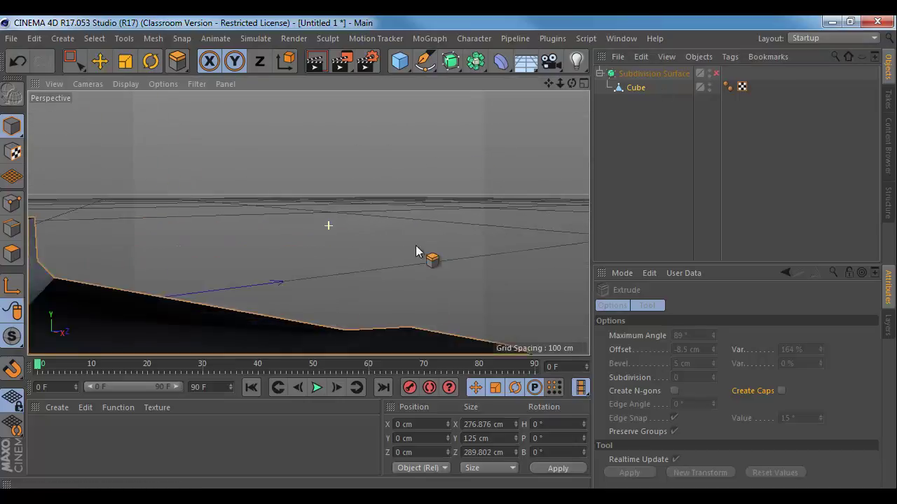
pyautogui.scroll(6, 392, 244)
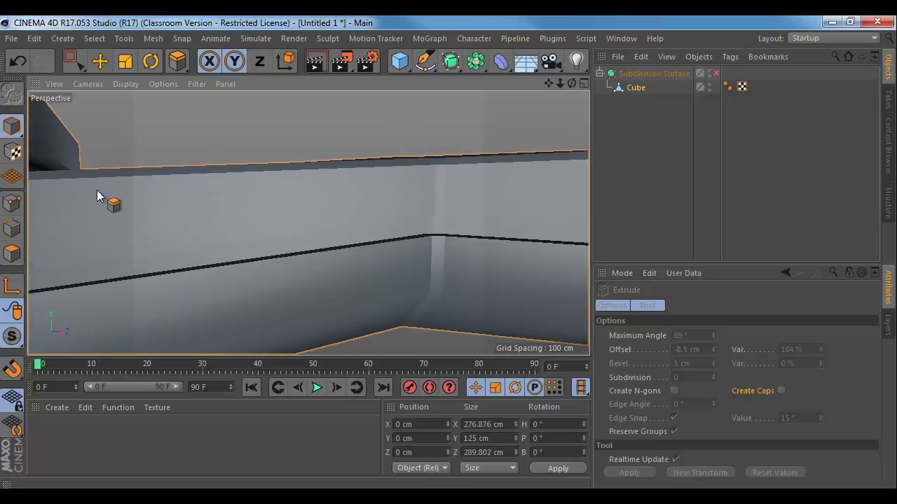
pyautogui.click(11, 228)
pyautogui.keyDown('alt'); pyautogui.moveTo(393, 244); pyautogui.dragTo(281, 257); pyautogui.keyUp('alt')
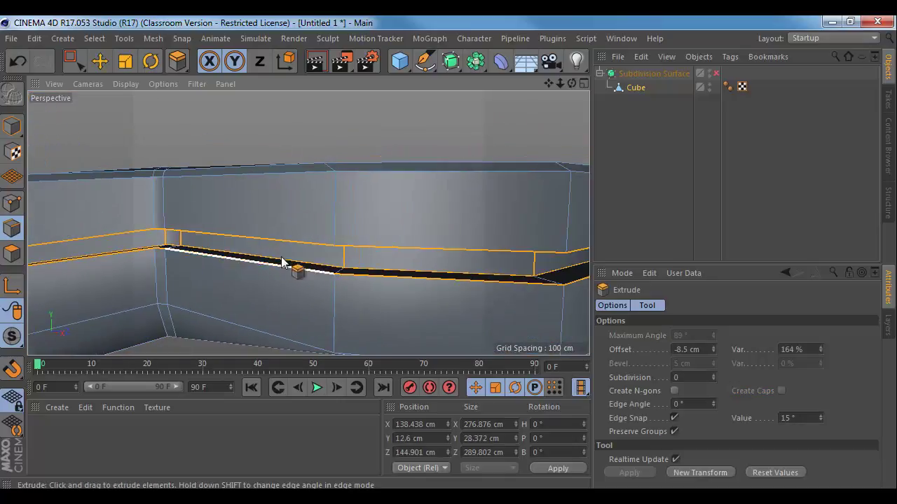
pyautogui.keyDown('alt'); pyautogui.moveTo(336, 260); pyautogui.dragTo(356, 191); pyautogui.keyUp('alt')
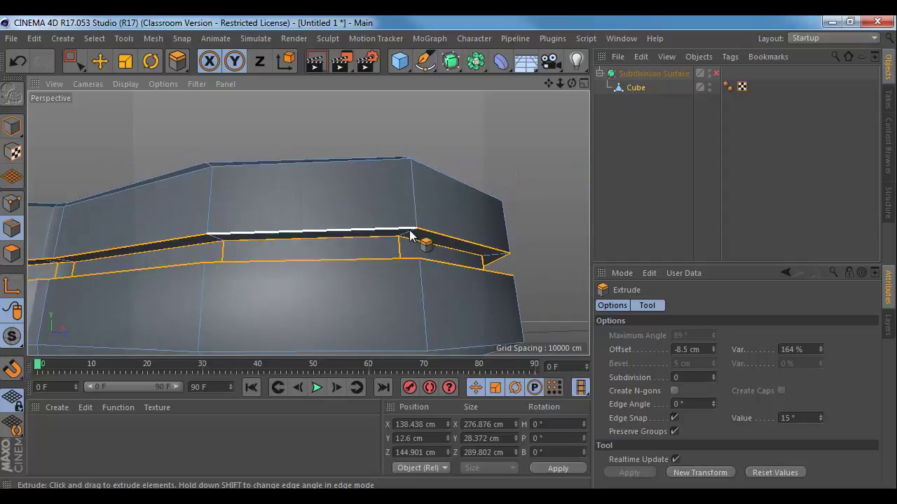
pyautogui.press('e')
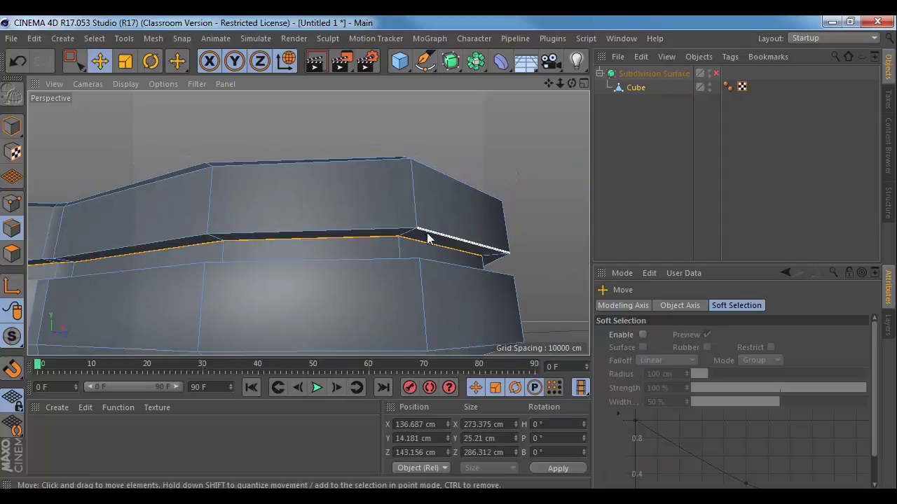
pyautogui.keyDown('shift'); pyautogui.doubleClick(427, 233); pyautogui.keyUp('shift')
pyautogui.keyDown('alt'); pyautogui.moveTo(424, 238); pyautogui.dragTo(445, 322); pyautogui.keyUp('alt')
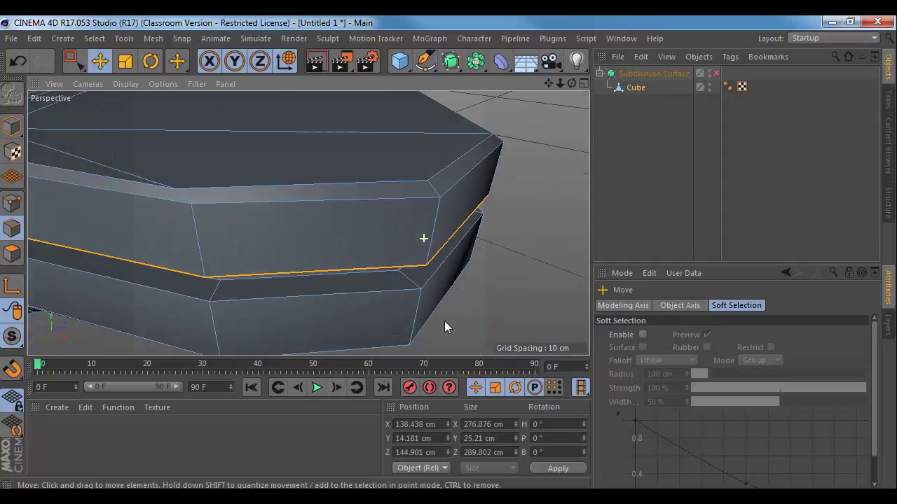
pyautogui.keyDown('shift'); pyautogui.doubleClick(388, 285); pyautogui.keyUp('shift')
pyautogui.keyDown('alt'); pyautogui.moveTo(388, 285); pyautogui.dragTo(374, 259); pyautogui.keyUp('alt')
# - Bevel the groove's selected edge loops in Chamfer mode with a fixed offset of about 0.395 cm
pyautogui.press('m')
pyautogui.press('s')
pyautogui.moveTo(372, 255); pyautogui.dragTo(372, 255)
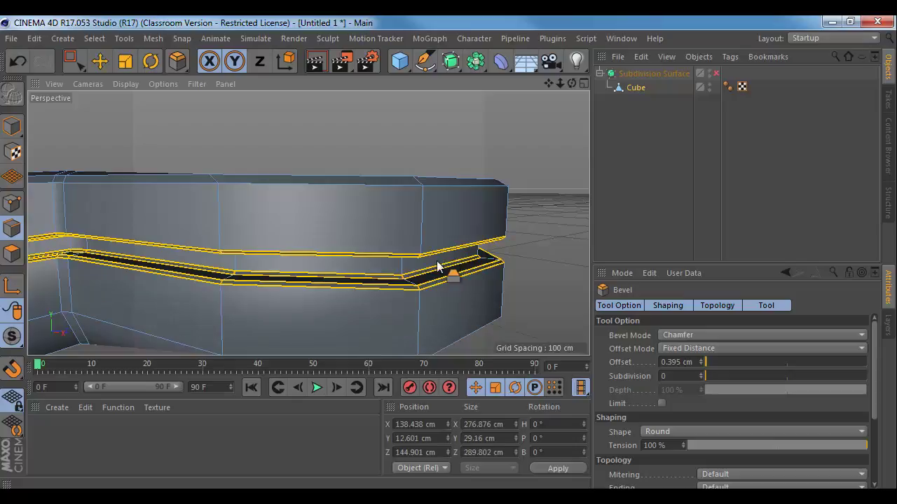
pyautogui.keyDown('alt'); pyautogui.moveTo(497, 282); pyautogui.dragTo(373, 269); pyautogui.keyUp('alt')
pyautogui.keyDown('alt'); pyautogui.moveTo(372, 268); pyautogui.dragTo(453, 284, button='right'); pyautogui.keyUp('alt')
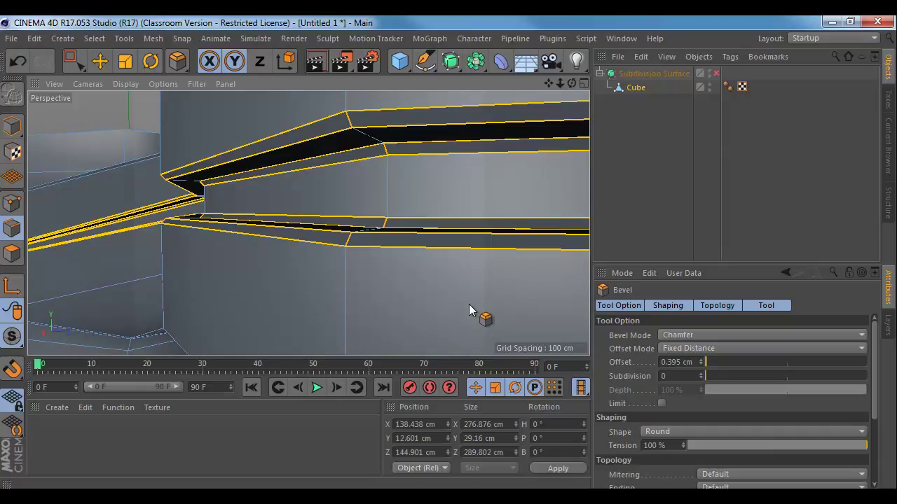
# - Turn on the subdivision smoothing and examine the beveled groove along the arm and tip in model mode
pyautogui.click(716, 74)
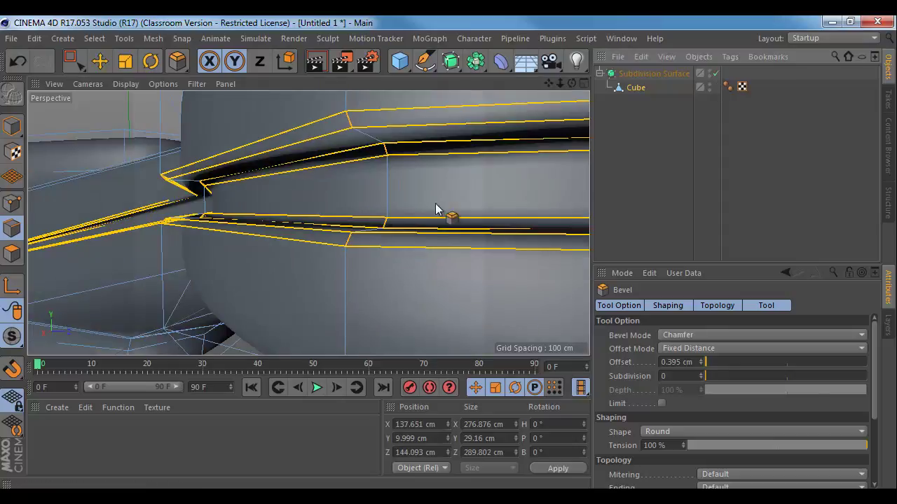
pyautogui.keyDown('alt'); pyautogui.moveTo(436, 208); pyautogui.dragTo(337, 250, button='right'); pyautogui.keyUp('alt')
pyautogui.click(11, 126)
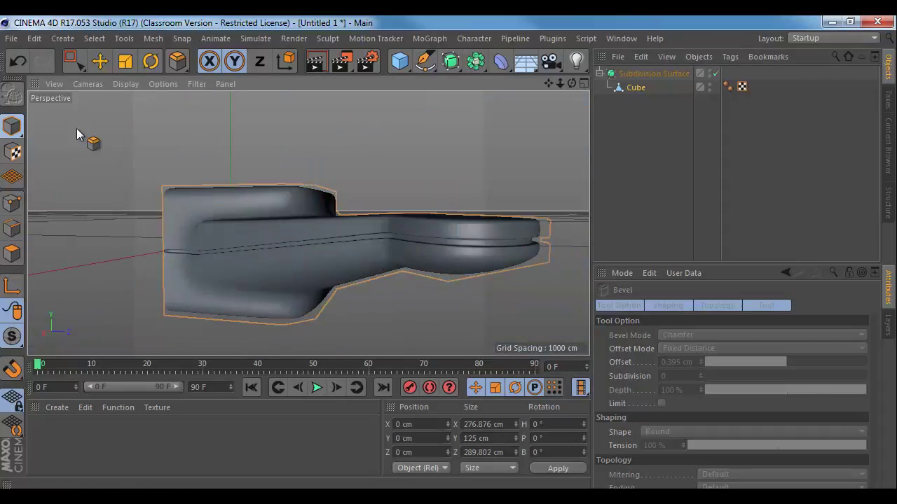
pyautogui.keyDown('alt'); pyautogui.moveTo(290, 201); pyautogui.dragTo(249, 196); pyautogui.keyUp('alt')
pyautogui.scroll(3, 248, 194)
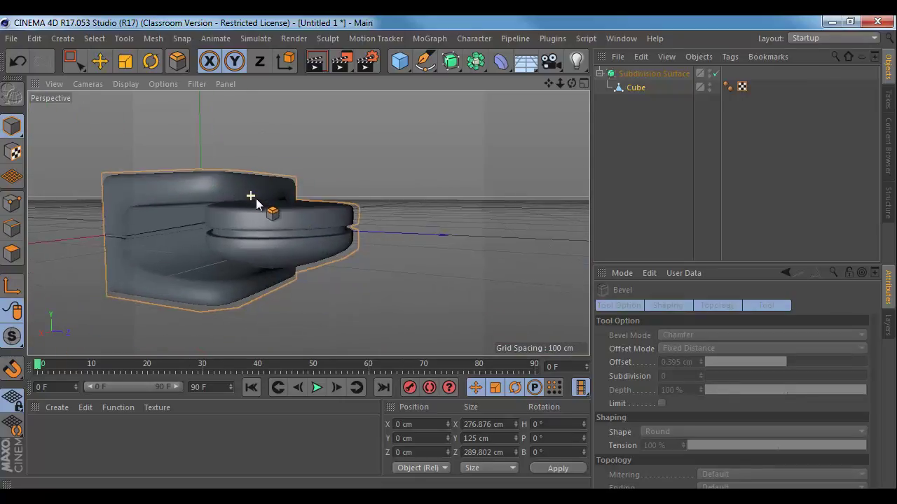
pyautogui.keyDown('alt'); pyautogui.moveTo(38, 221); pyautogui.dragTo(217, 227); pyautogui.keyUp('alt')
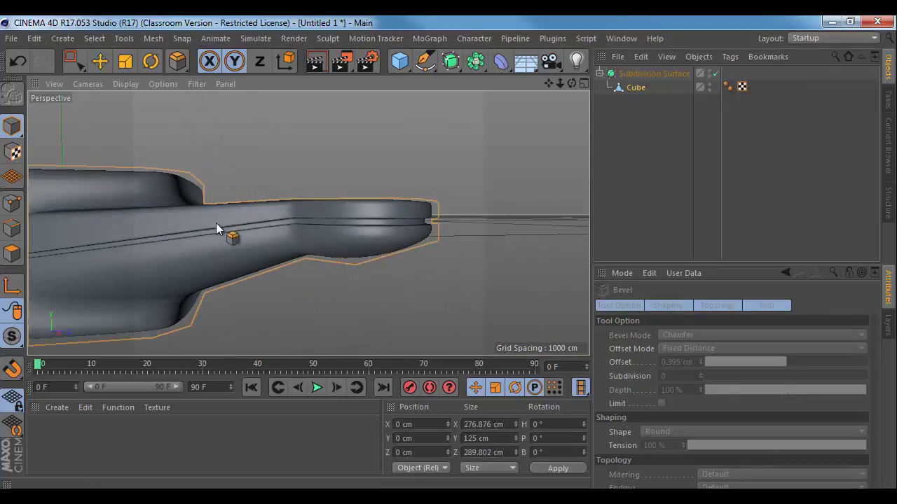
# - Undo the groove's edge bevel and the inward extrusion, and return to edge mode on the Cube
pyautogui.hotkey('ctrl', 'z')
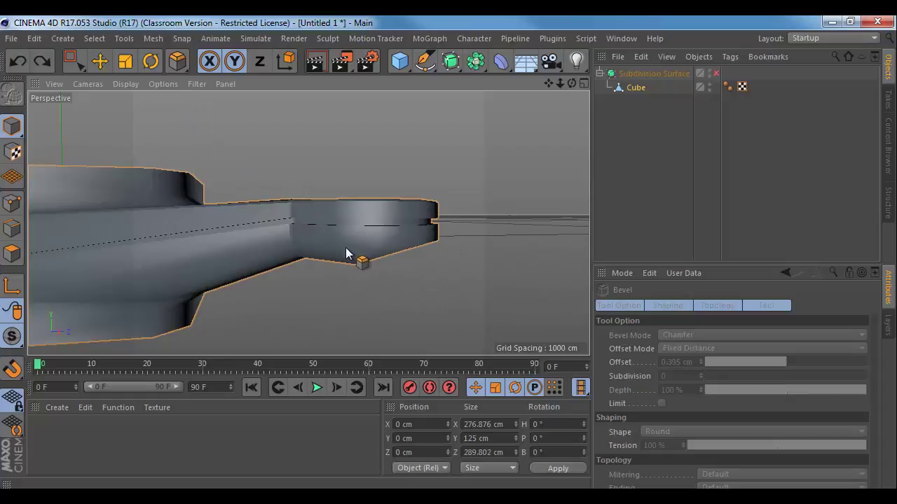
pyautogui.hotkey('ctrl', 'z')
pyautogui.hotkey('ctrl', 'z')
pyautogui.hotkey('ctrl', 'z')
pyautogui.click(12, 228)
pyautogui.keyDown('alt'); pyautogui.moveTo(225, 234); pyautogui.dragTo(248, 238); pyautogui.keyUp('alt')
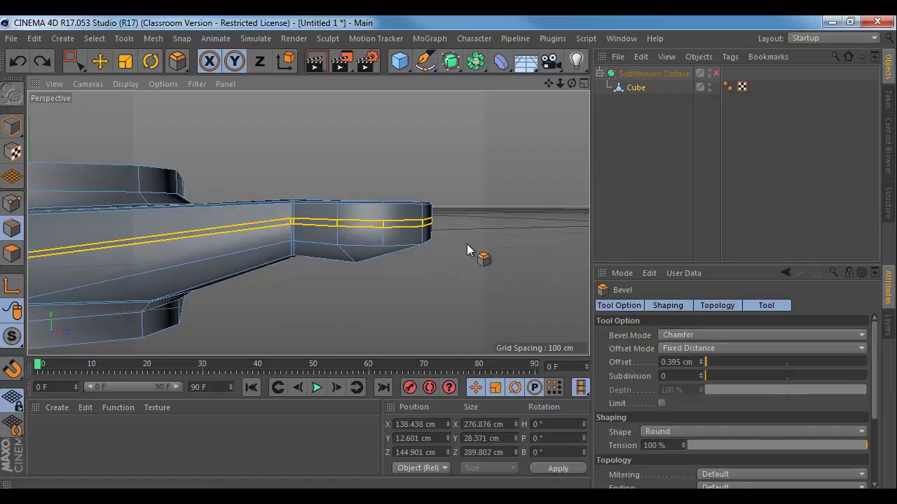
# - Undo the earlier bevel of the seam and reselect the arm's middle horizontal edge loop
pyautogui.hotkey('ctrl', 'z')
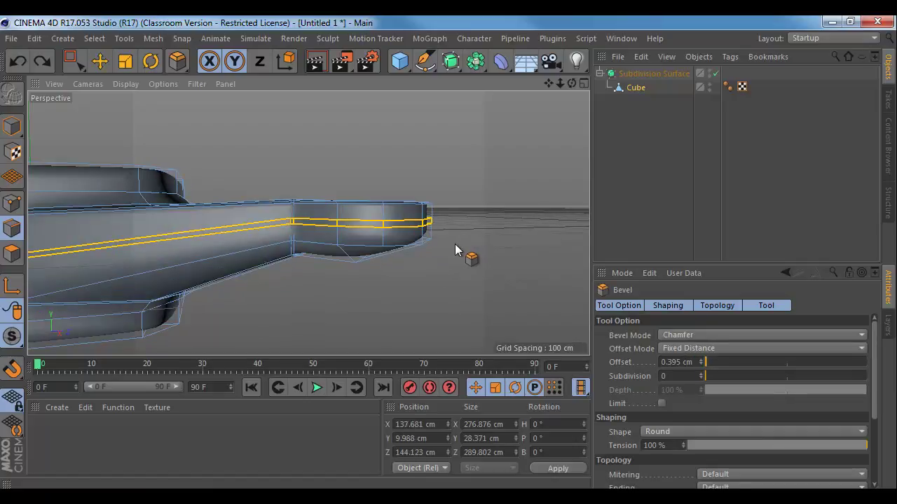
pyautogui.hotkey('ctrl', 'z')
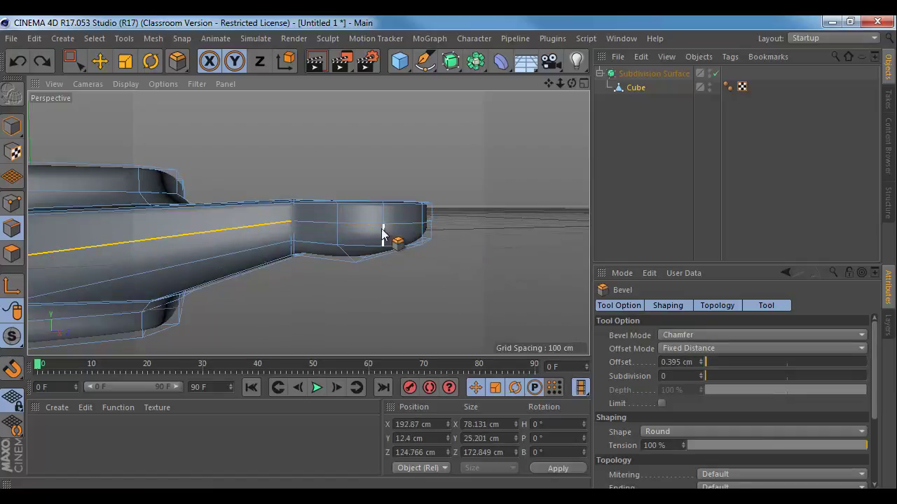
pyautogui.click(100, 61)
pyautogui.doubleClick(358, 224)
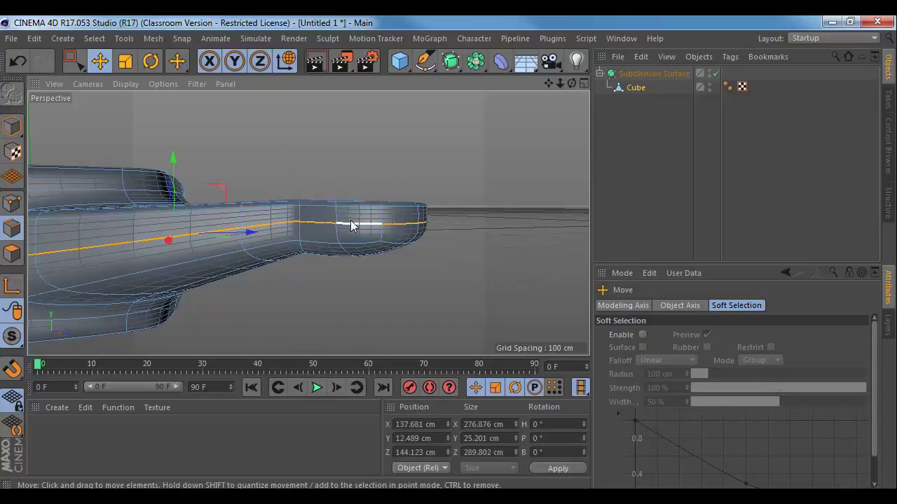
pyautogui.keyDown('alt'); pyautogui.moveTo(306, 234); pyautogui.dragTo(367, 241, button='right'); pyautogui.keyUp('alt')
pyautogui.keyDown('alt'); pyautogui.moveTo(413, 228); pyautogui.dragTo(386, 236, button='middle'); pyautogui.keyUp('alt')
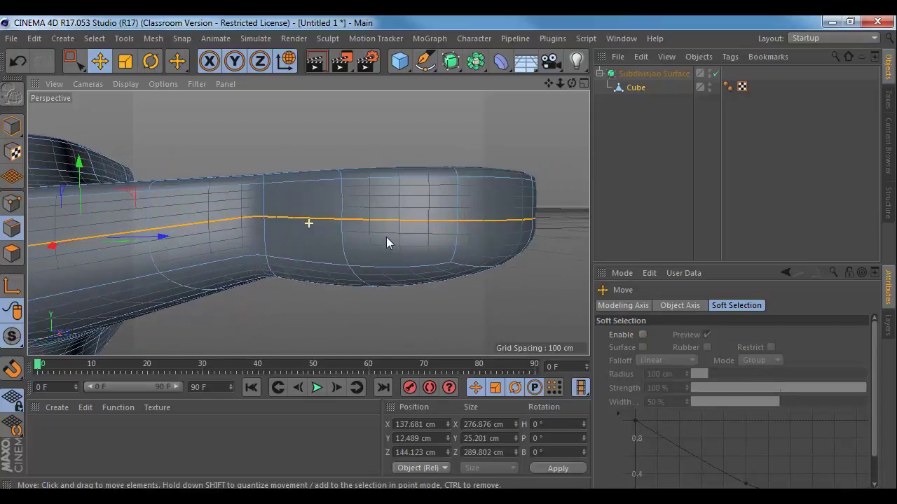
# - Turn off the subdivision smoothing and bevel the arm's middle horizontal edge loop in Chamfer mode with an offset of 0.125 cm
pyautogui.click(715, 73)
pyautogui.keyDown('alt'); pyautogui.moveTo(340, 194); pyautogui.dragTo(342, 219, button='right'); pyautogui.keyUp('alt')
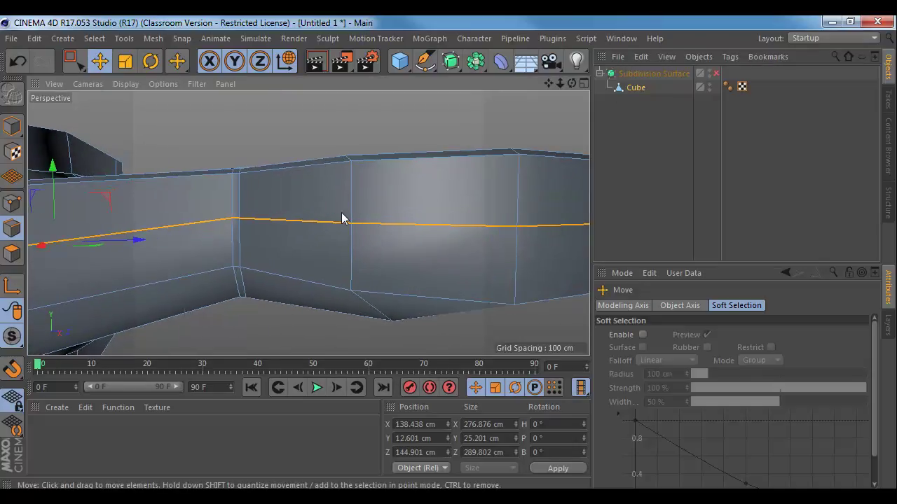
pyautogui.press('m')
pyautogui.press('s')
pyautogui.moveTo(366, 223); pyautogui.dragTo(368, 223)
pyautogui.keyDown('alt'); pyautogui.moveTo(439, 228); pyautogui.dragTo(478, 239, button='right'); pyautogui.keyUp('alt')
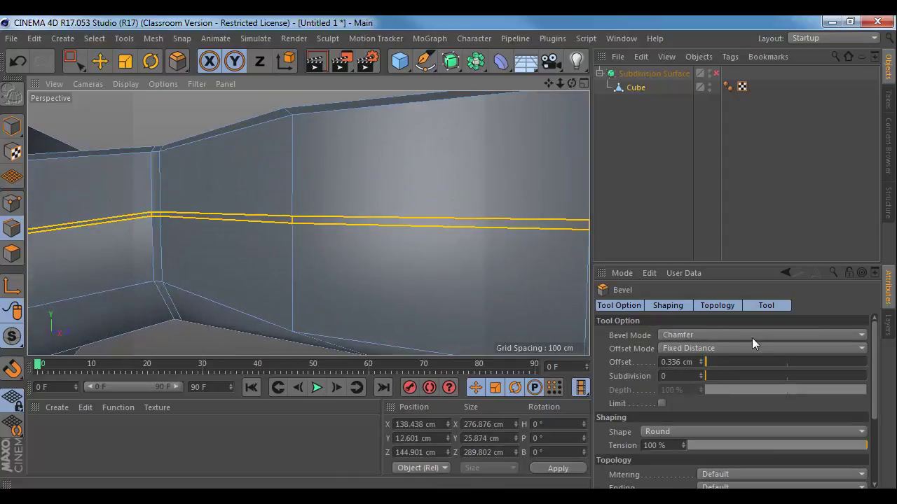
pyautogui.click(684, 361)
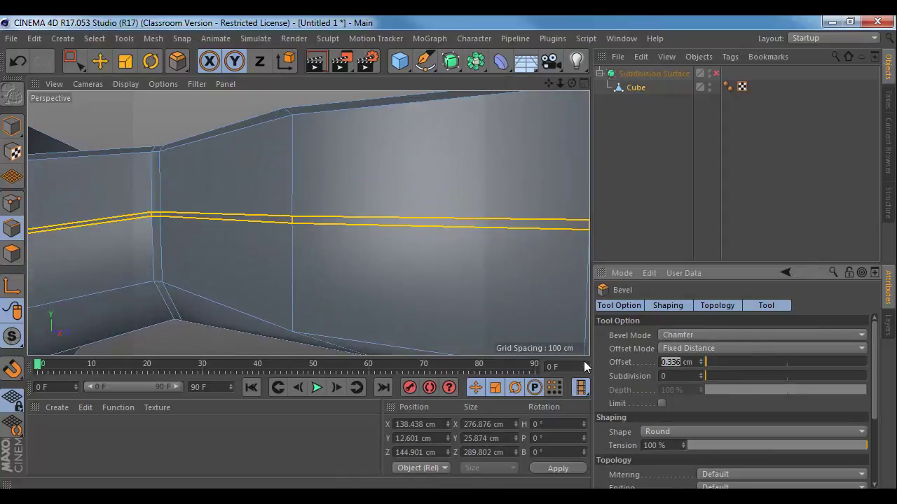
pyautogui.write('0.125')
pyautogui.press('Return')
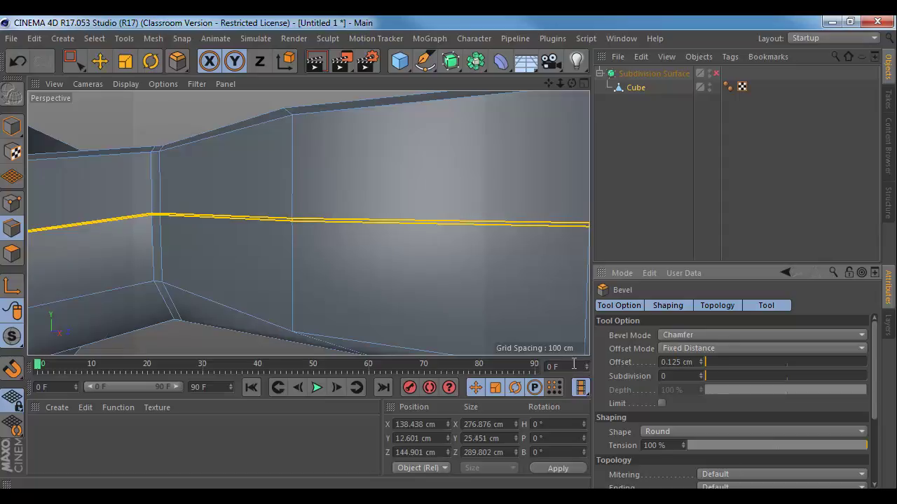
# - Loop-select the narrow polygon strip along the arm's side seam and extrude it inward with an offset of about -1.41 cm
pyautogui.click(12, 253)
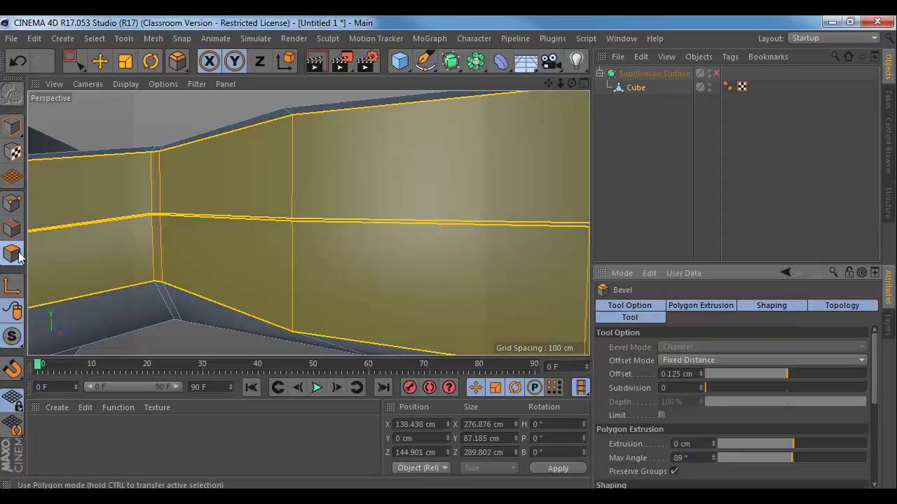
pyautogui.click(155, 115)
pyautogui.click(93, 38)
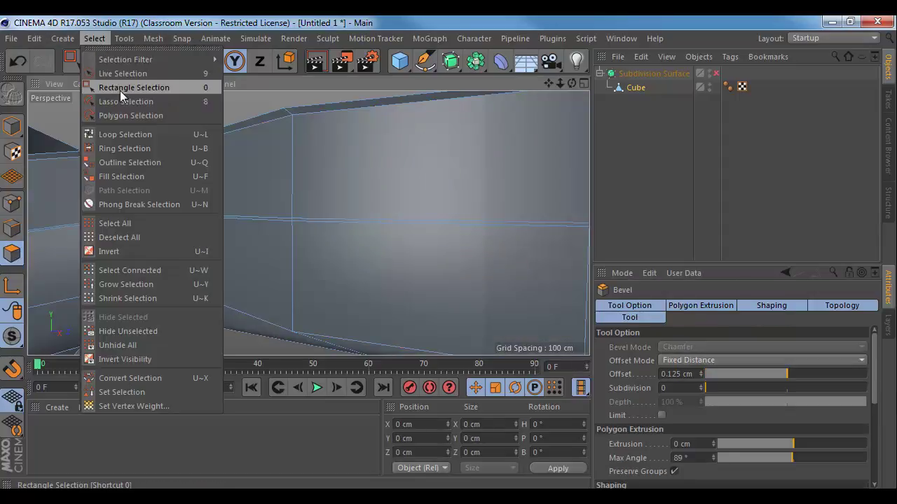
pyautogui.click(133, 134)
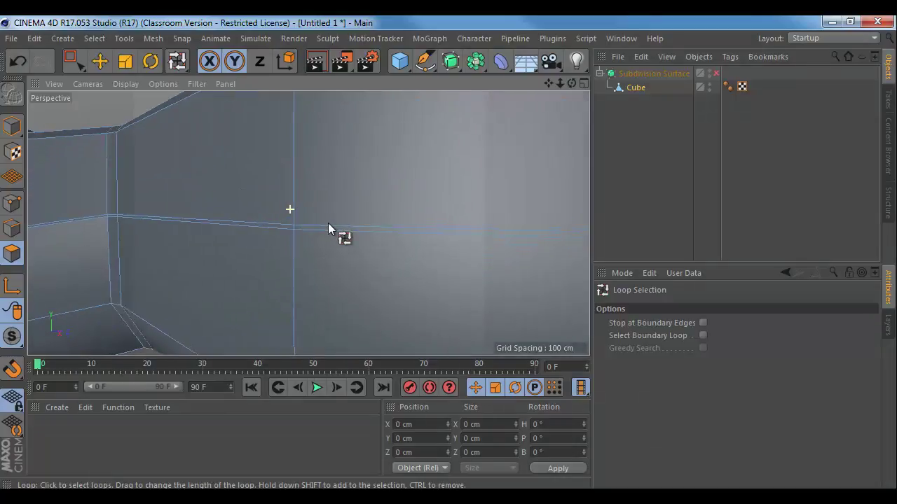
pyautogui.click(295, 236)
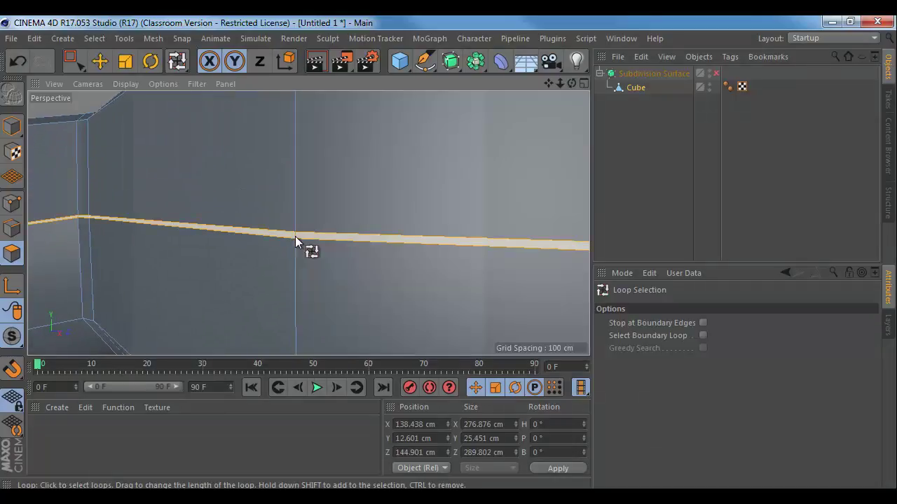
pyautogui.press('m')
pyautogui.press('s')
pyautogui.press('d')
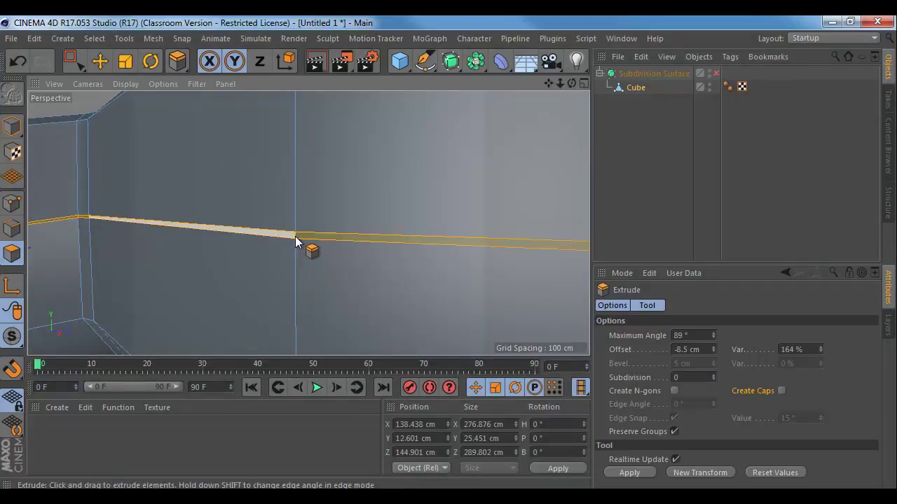
pyautogui.moveTo(295, 236); pyautogui.dragTo(286, 236)
pyautogui.keyDown('alt'); pyautogui.moveTo(325, 237); pyautogui.dragTo(383, 248, button='right'); pyautogui.keyUp('alt')
pyautogui.keyDown('alt'); pyautogui.moveTo(338, 234); pyautogui.dragTo(66, 210); pyautogui.keyUp('alt')
# - Select the edge loops along the seam groove and bevel them in Chamfer mode with a fixed offset of about 0.035 cm
pyautogui.click(12, 232)
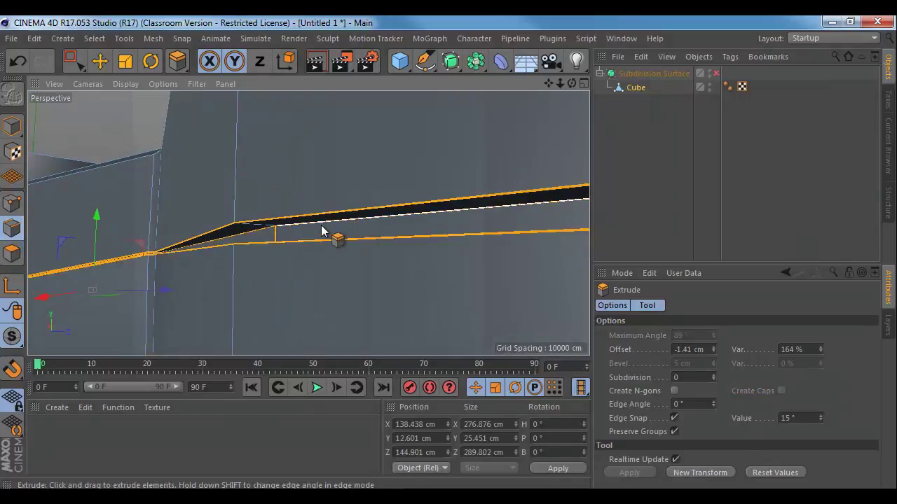
pyautogui.press('e')
pyautogui.doubleClick(311, 216)
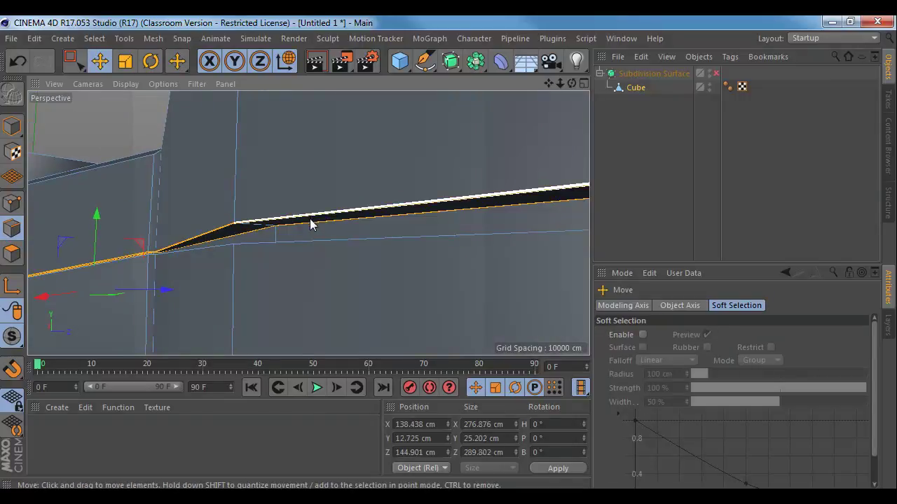
pyautogui.keyDown('alt'); pyautogui.moveTo(312, 240); pyautogui.dragTo(329, 254); pyautogui.keyUp('alt')
pyautogui.keyDown('shift'); pyautogui.doubleClick(327, 226); pyautogui.keyUp('shift')
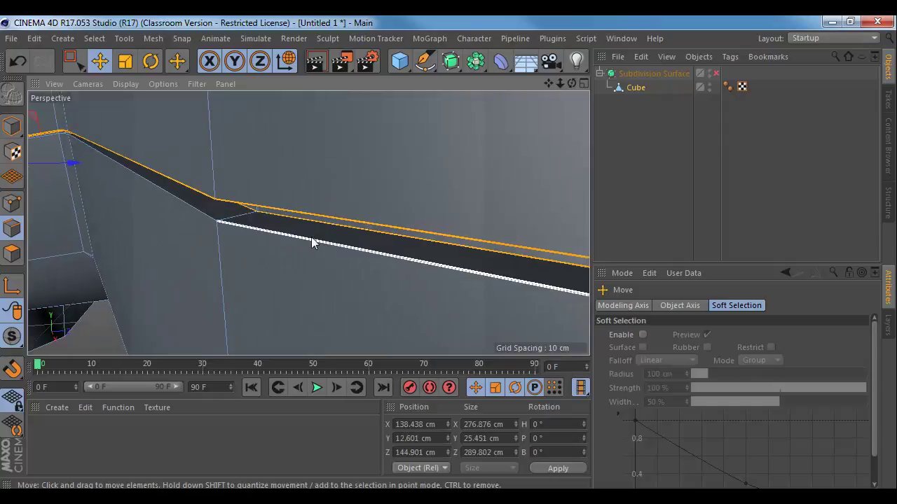
pyautogui.keyDown('shift'); pyautogui.doubleClick(311, 237); pyautogui.keyUp('shift')
pyautogui.press('m')
pyautogui.press('s')
pyautogui.moveTo(311, 237); pyautogui.dragTo(324, 241)
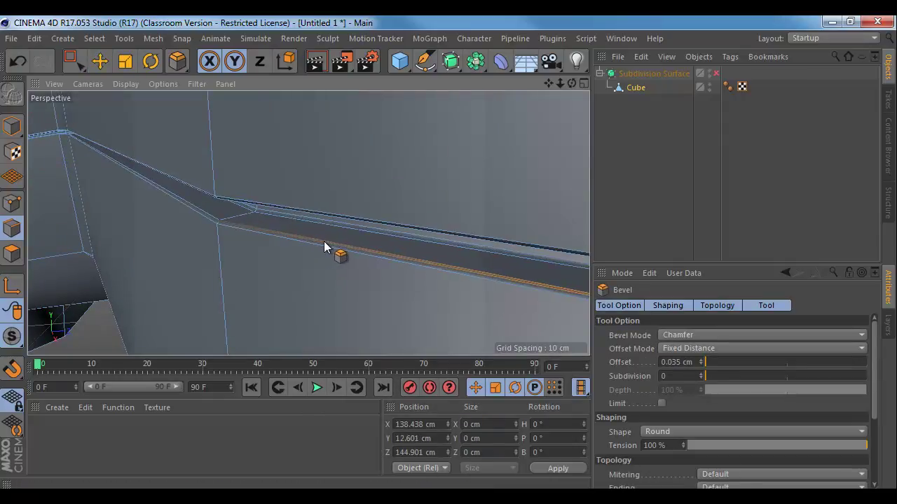
# - Turn on the subdivision smoothing in model mode and examine the seam groove along the arm and tip
pyautogui.scroll(-8, 324, 241)
pyautogui.scroll(3, 121, 208)
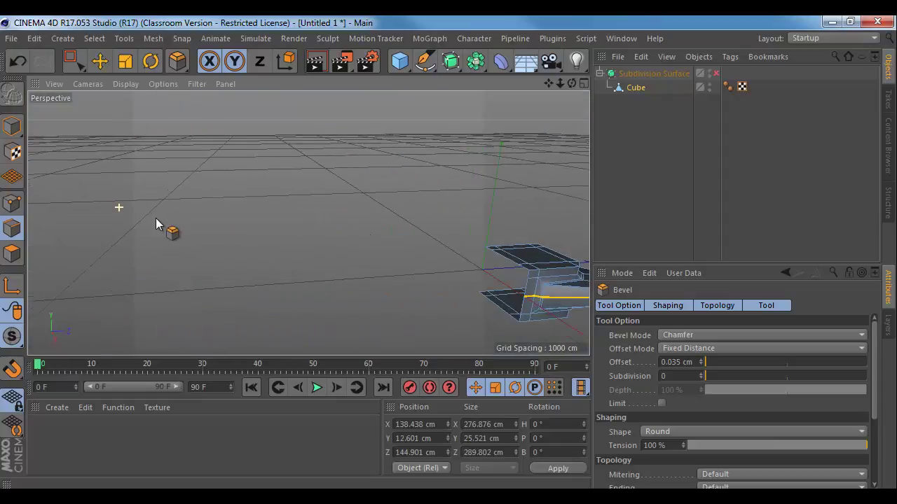
pyautogui.click(12, 128)
pyautogui.press('o')
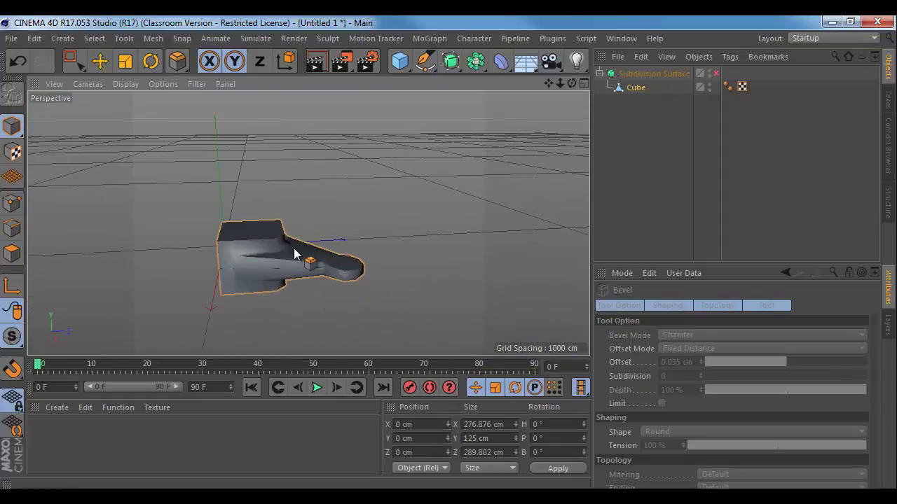
pyautogui.press('e')
pyautogui.click(382, 232)
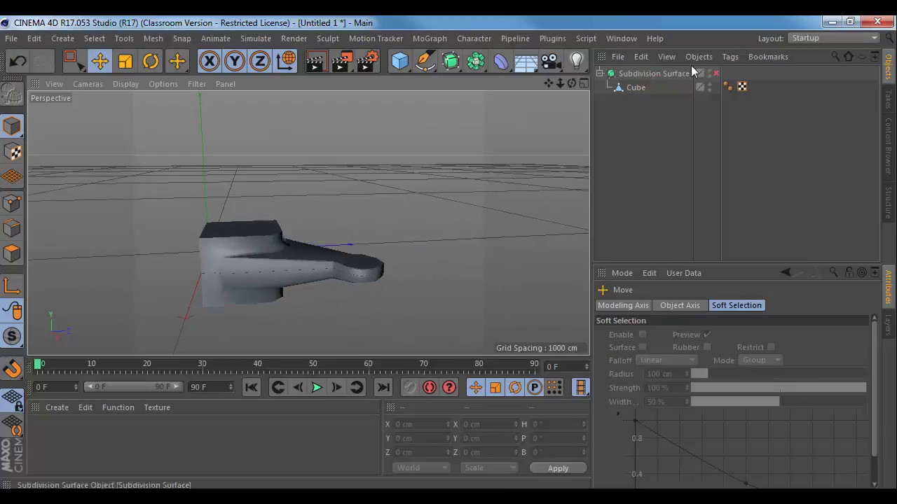
pyautogui.click(714, 73)
pyautogui.scroll(5, 467, 189)
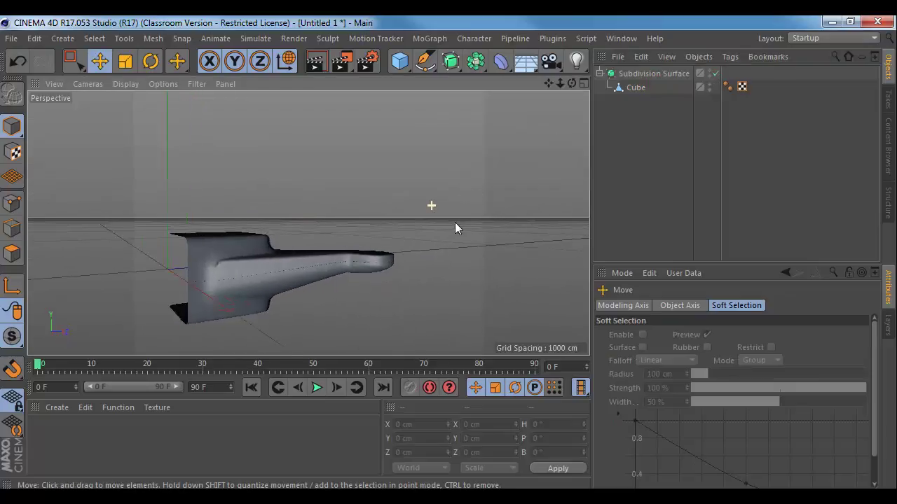
pyautogui.keyDown('alt'); pyautogui.moveTo(393, 262); pyautogui.dragTo(414, 248); pyautogui.keyUp('alt')
pyautogui.click(412, 248)
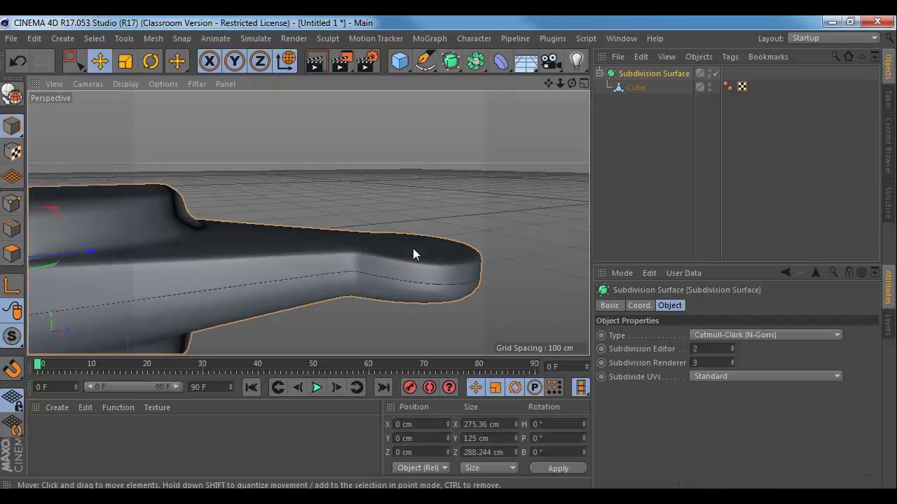
# - Turn off the smoothing and slide the cross edge on the Cube's arm tip about 24 cm toward the middle of its top face
pyautogui.click(715, 73)
pyautogui.click(648, 87)
pyautogui.keyDown('alt'); pyautogui.moveTo(408, 195); pyautogui.dragTo(405, 253); pyautogui.keyUp('alt')
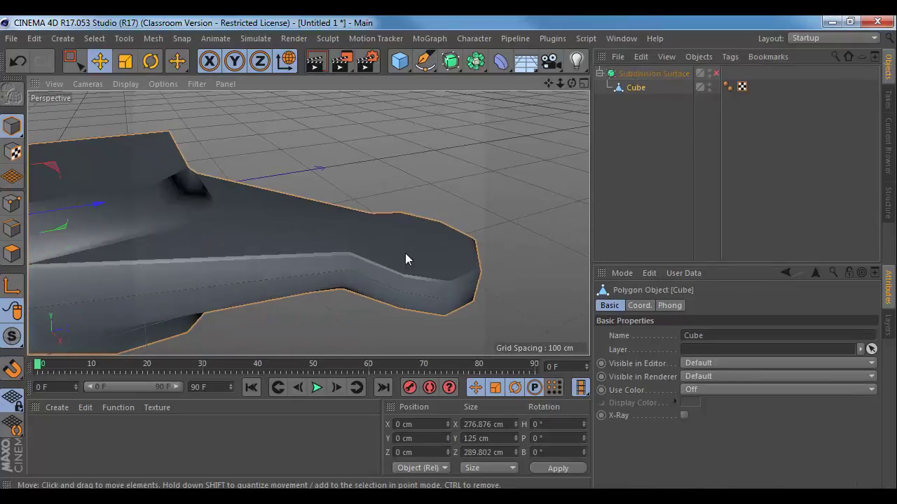
pyautogui.click(11, 254)
pyautogui.keyDown('alt'); pyautogui.moveTo(308, 224); pyautogui.dragTo(266, 296); pyautogui.keyUp('alt')
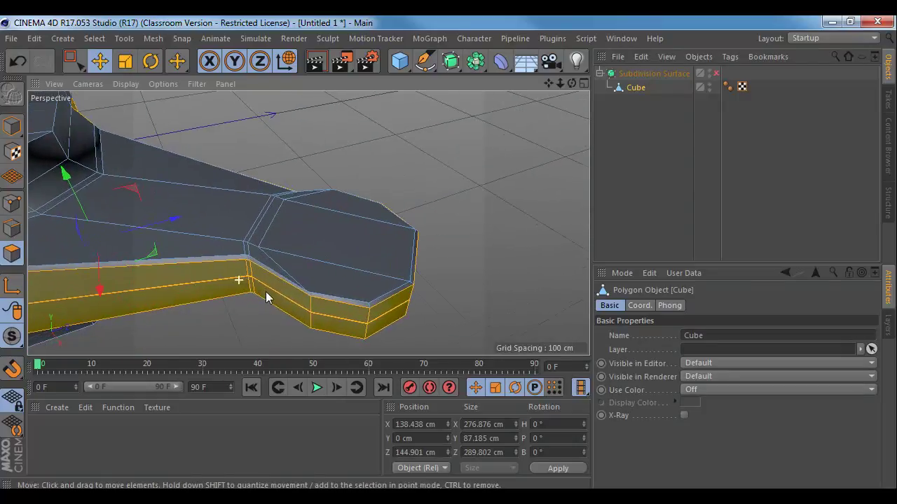
pyautogui.click(11, 227)
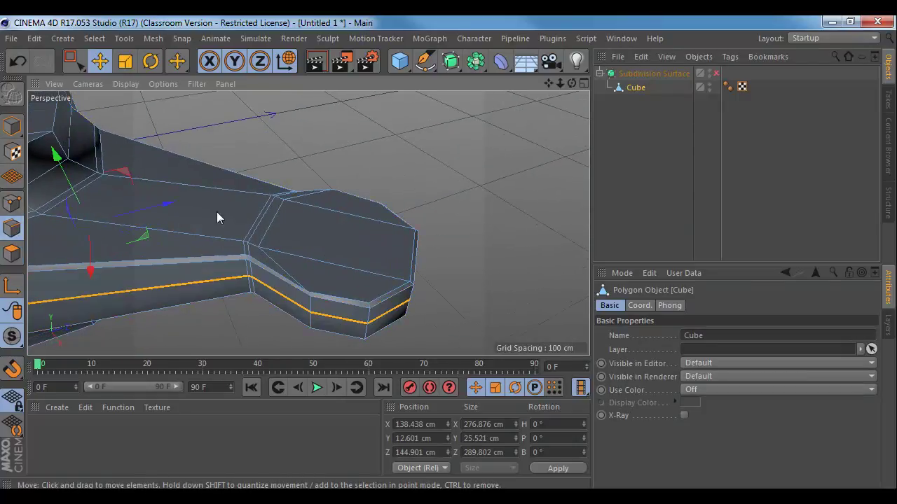
pyautogui.click(279, 226)
pyautogui.press('m')
pyautogui.press('o')
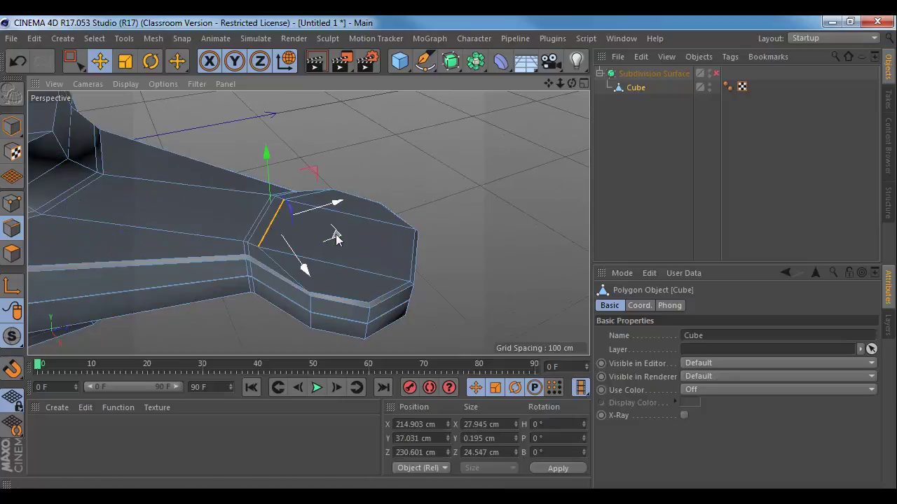
pyautogui.moveTo(334, 234); pyautogui.dragTo(384, 246)
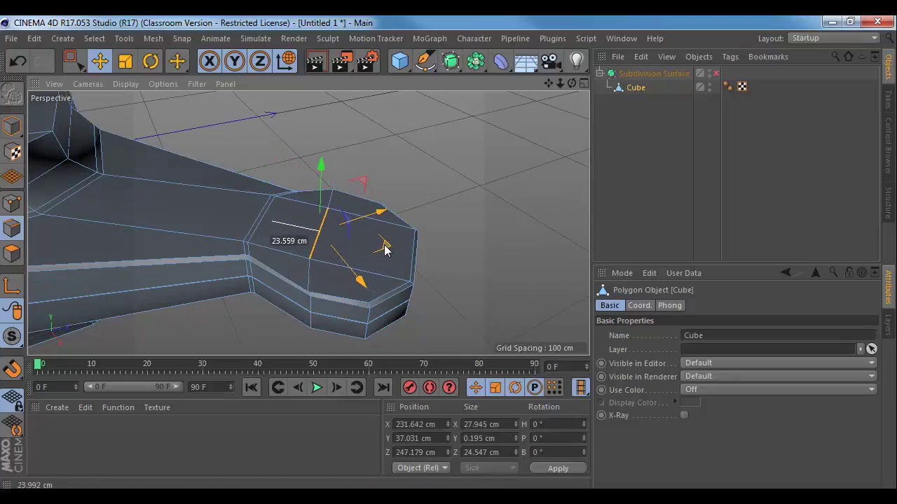
pyautogui.keyDown('alt'); pyautogui.moveTo(329, 268); pyautogui.dragTo(353, 260, button='right'); pyautogui.keyUp('alt')
pyautogui.keyDown('alt'); pyautogui.moveTo(353, 260); pyautogui.dragTo(323, 247); pyautogui.keyUp('alt')
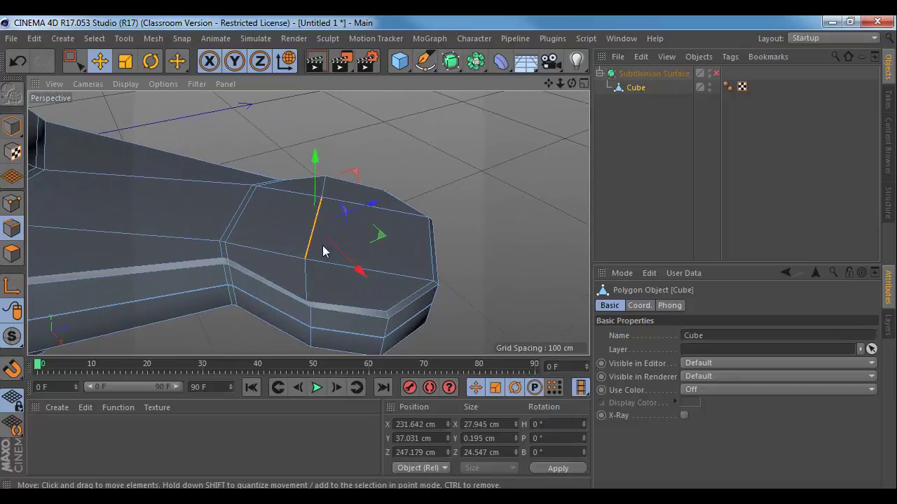
# - Select all the top polygons of the arm tip and inset them 1.7 cm as one group with Extrude Inner and Preserve Groups enabled
pyautogui.click(12, 253)
pyautogui.click(337, 199)
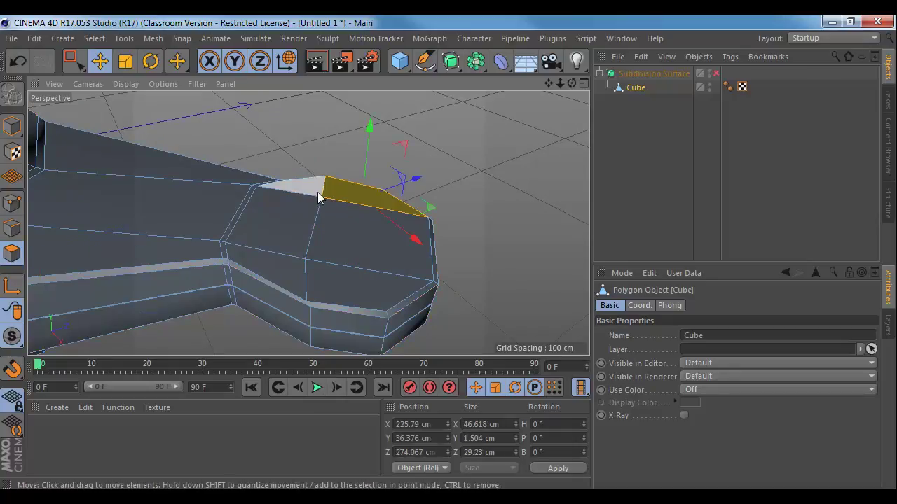
pyautogui.keyDown('shift'); pyautogui.click(316, 193); pyautogui.keyUp('shift')
pyautogui.keyDown('shift'); pyautogui.click(290, 210); pyautogui.keyUp('shift')
pyautogui.keyDown('shift'); pyautogui.click(285, 264); pyautogui.keyUp('shift')
pyautogui.keyDown('shift'); pyautogui.click(343, 268); pyautogui.keyUp('shift')
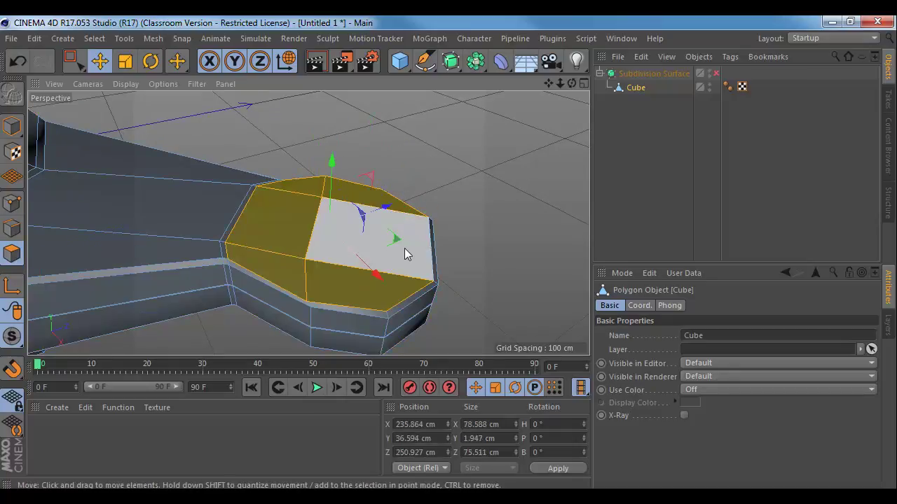
pyautogui.press('d')
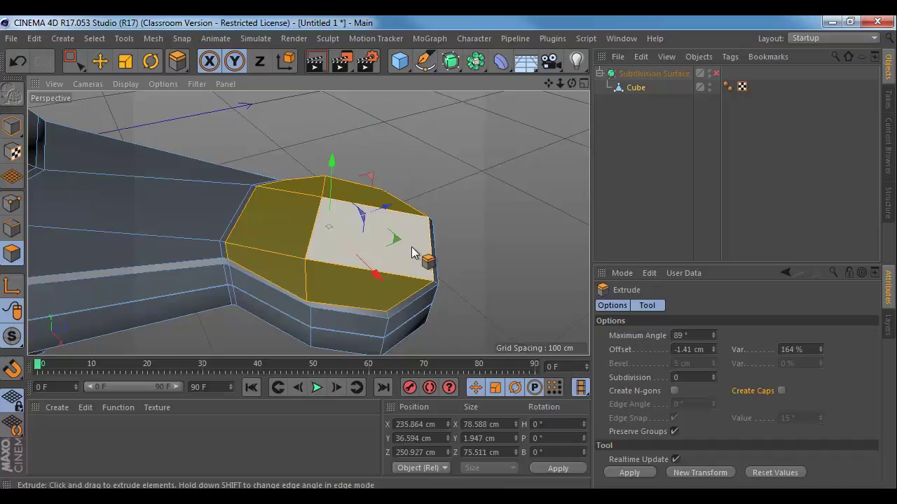
pyautogui.press('m')
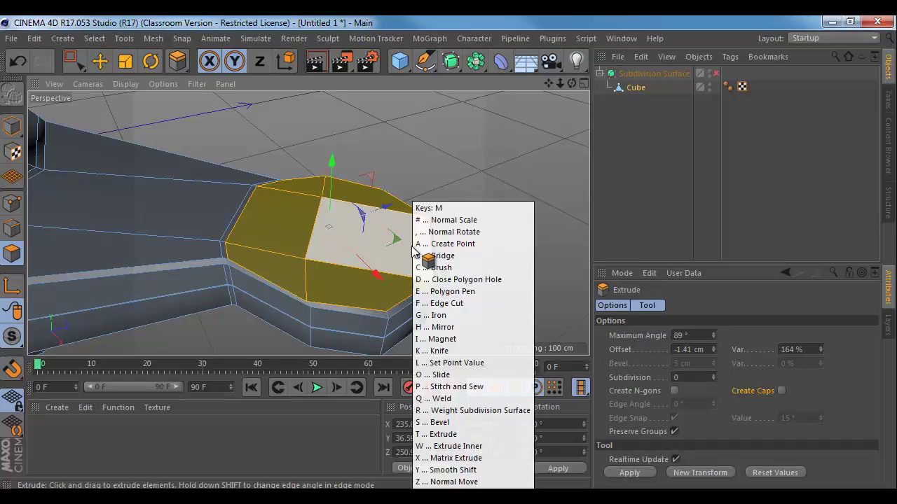
pyautogui.press('w')
pyautogui.moveTo(416, 253); pyautogui.dragTo(427, 254)
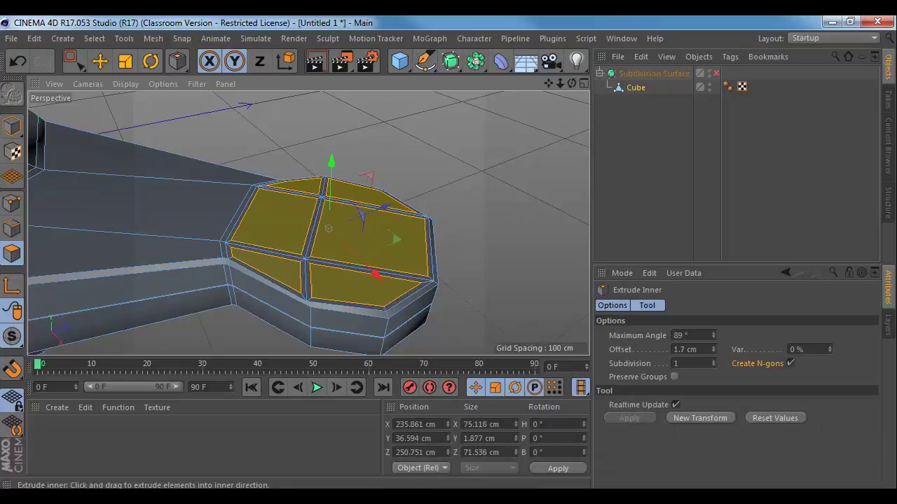
pyautogui.click(673, 377)
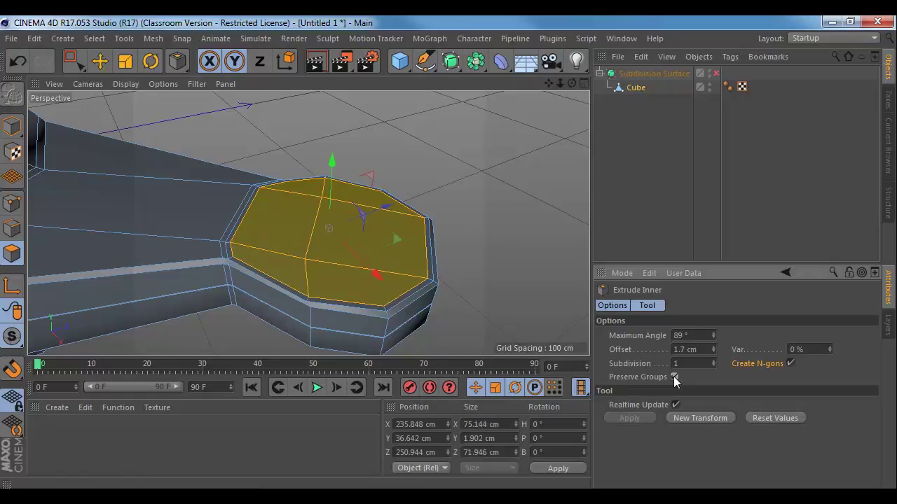
# - Inset the arm tip's top polygons again by 4 cm and lower them to a Y position of about 34.9 cm
pyautogui.keyDown('alt'); pyautogui.moveTo(496, 291); pyautogui.dragTo(454, 254); pyautogui.keyUp('alt')
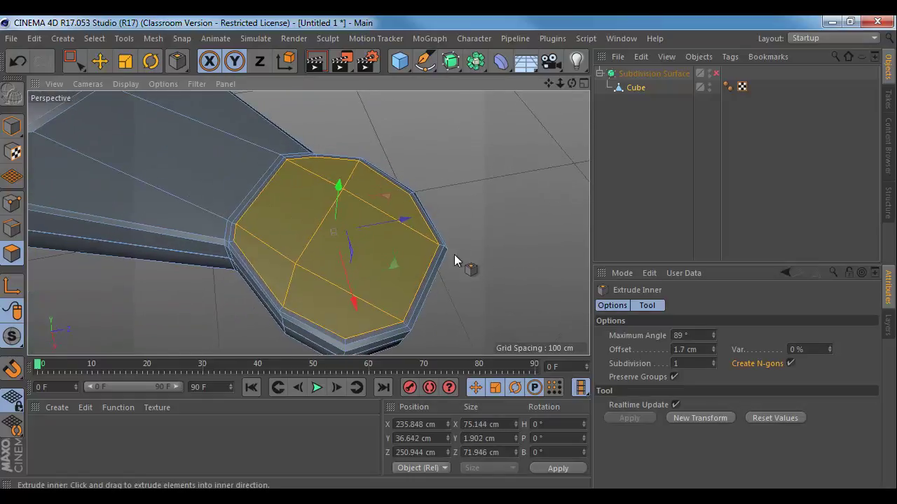
pyautogui.moveTo(359, 232); pyautogui.dragTo(399, 204)
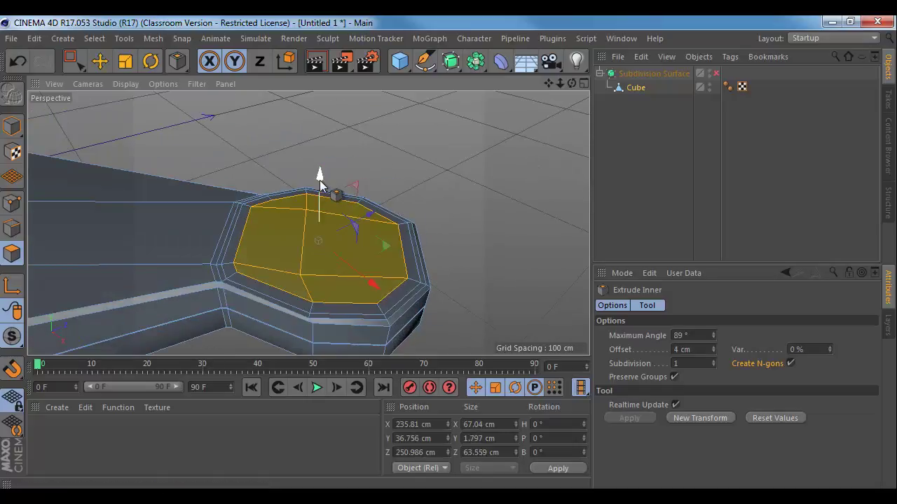
pyautogui.moveTo(318, 184); pyautogui.dragTo(318, 187)
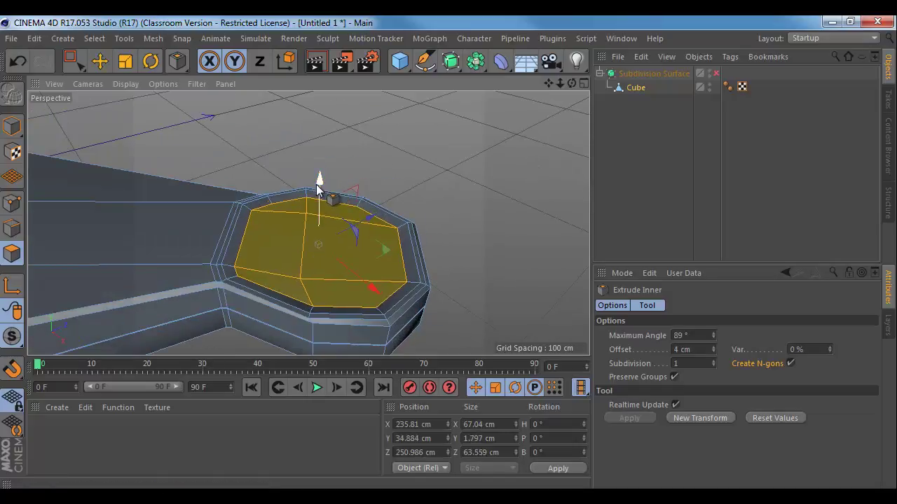
# - Extrude the arm tip's inner top polygons downward with an offset of about -8.1 cm to form a recess
pyautogui.press('d')
pyautogui.moveTo(297, 233); pyautogui.dragTo(298, 240)
pyautogui.keyDown('alt'); pyautogui.moveTo(354, 244); pyautogui.dragTo(402, 268); pyautogui.keyUp('alt')
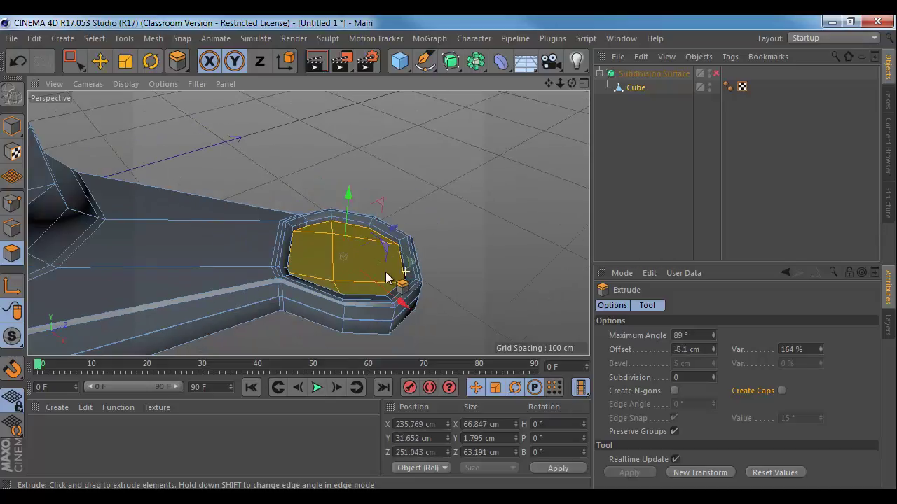
# - Preview the recessed arm tip with subdivision smoothing on, and turn the smoothing back off
pyautogui.click(716, 73)
pyautogui.keyDown('alt'); pyautogui.moveTo(308, 222); pyautogui.dragTo(485, 133); pyautogui.keyUp('alt')
pyautogui.click(716, 74)
pyautogui.keyDown('alt'); pyautogui.moveTo(414, 171); pyautogui.dragTo(412, 207); pyautogui.keyUp('alt')
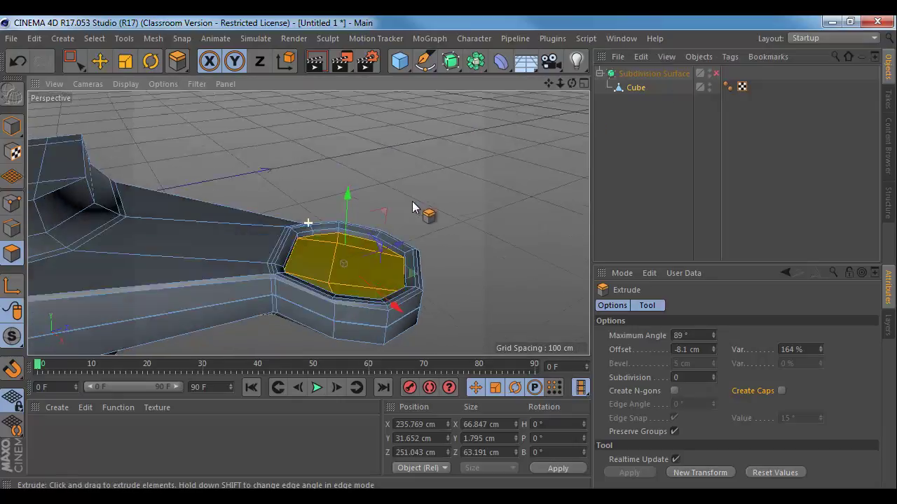
# - Inset the polygons of the arm tip's recess floor by 1.4 cm with Extrude Inner
pyautogui.keyDown('alt'); pyautogui.moveTo(412, 208); pyautogui.dragTo(424, 214, button='right'); pyautogui.keyUp('alt')
pyautogui.keyDown('alt'); pyautogui.moveTo(423, 213); pyautogui.dragTo(431, 215); pyautogui.keyUp('alt')
pyautogui.press('m')
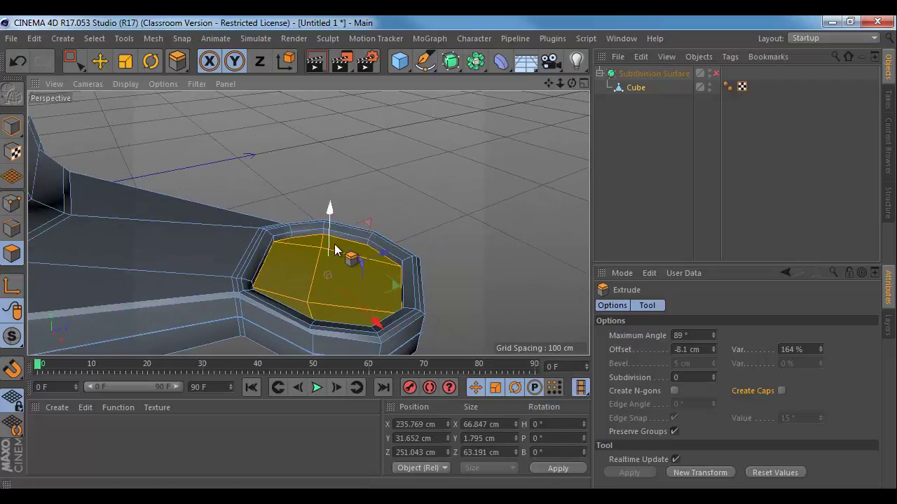
pyautogui.press('m')
pyautogui.press('w')
pyautogui.moveTo(304, 281); pyautogui.dragTo(313, 280)
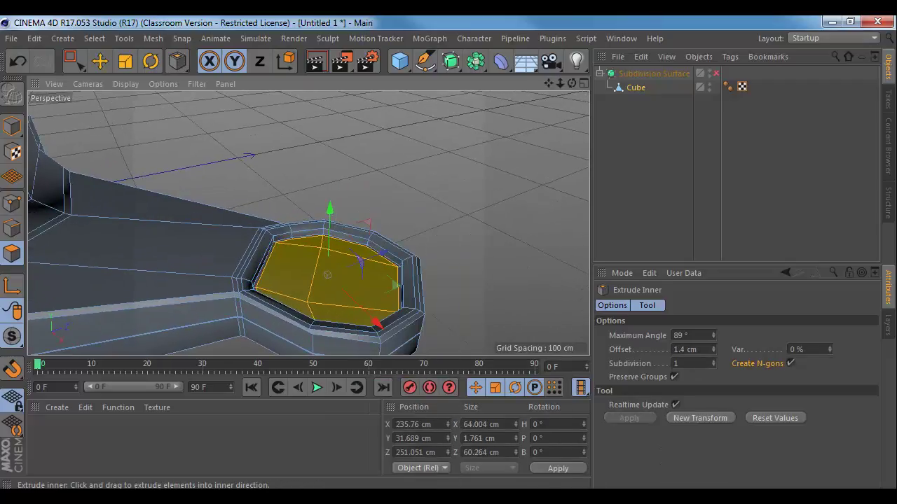
# - Turn subdivision smoothing on and inspect the recessed arm tip in model mode
pyautogui.click(715, 73)
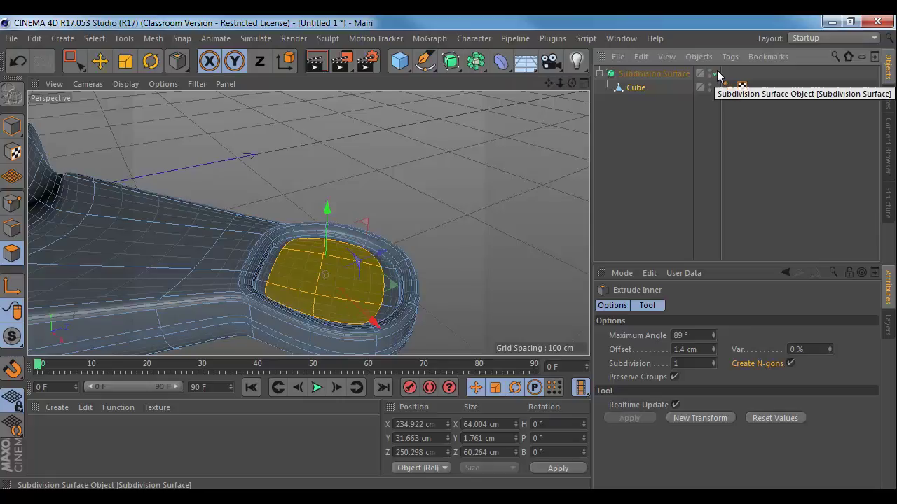
pyautogui.click(11, 126)
pyautogui.moveTo(228, 210)
pyautogui.keyDown('alt'); pyautogui.mouseDown()
pyautogui.moveTo(329, 229)
pyautogui.moveTo(369, 326)
pyautogui.moveTo(346, 338)
pyautogui.moveTo(303, 283)
pyautogui.moveTo(313, 205)
pyautogui.moveTo(322, 243)
pyautogui.moveTo(212, 220)
pyautogui.mouseUp(); pyautogui.keyUp('alt')
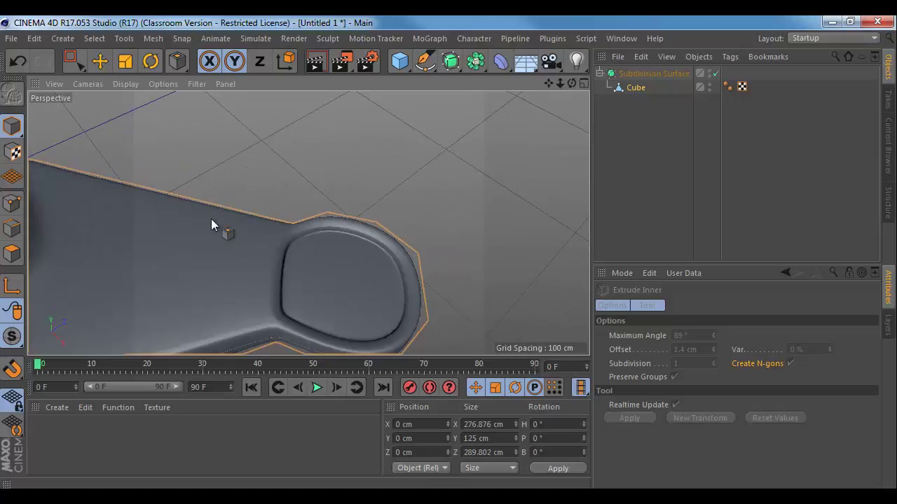
# - Switch to point editing in the Top view and, using Rectangle Selection, try to move the arm tip's upper point row
pyautogui.click(12, 203)
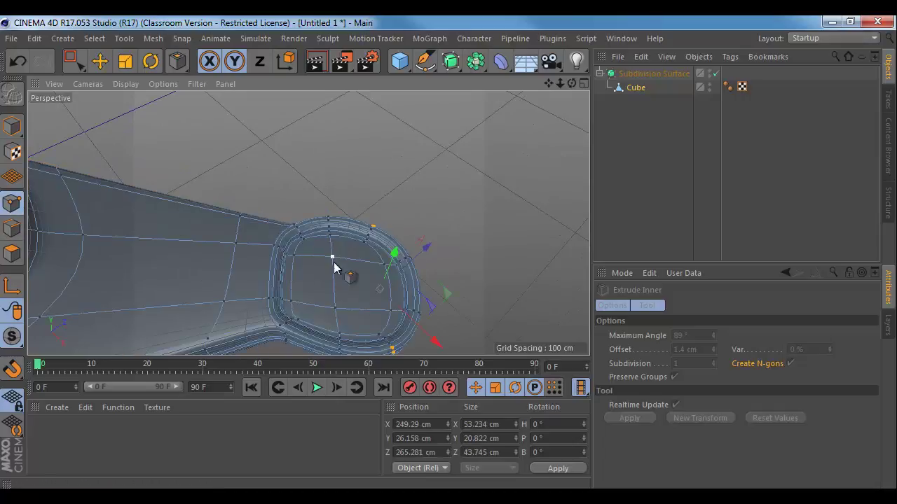
pyautogui.middleClick(299, 244)
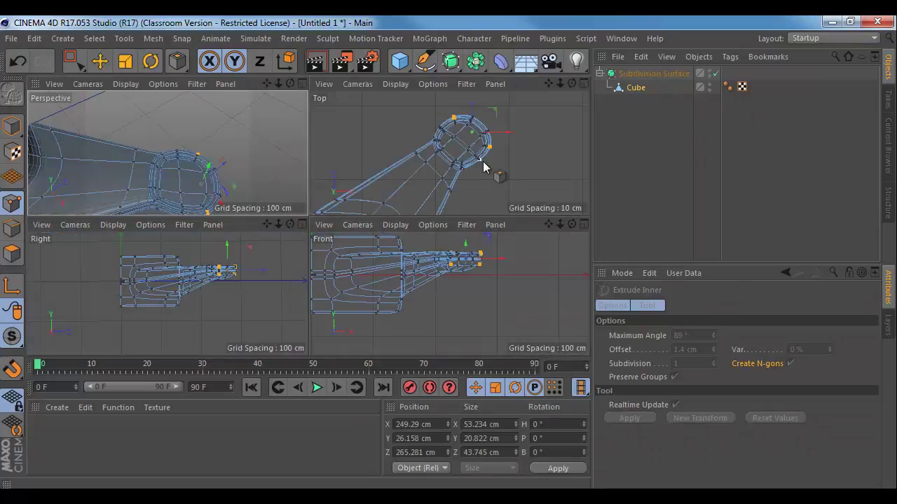
pyautogui.middleClick(483, 165)
pyautogui.keyDown('alt'); pyautogui.moveTo(365, 175); pyautogui.dragTo(385, 191, button='right'); pyautogui.keyUp('alt')
pyautogui.scroll(2, 386, 191)
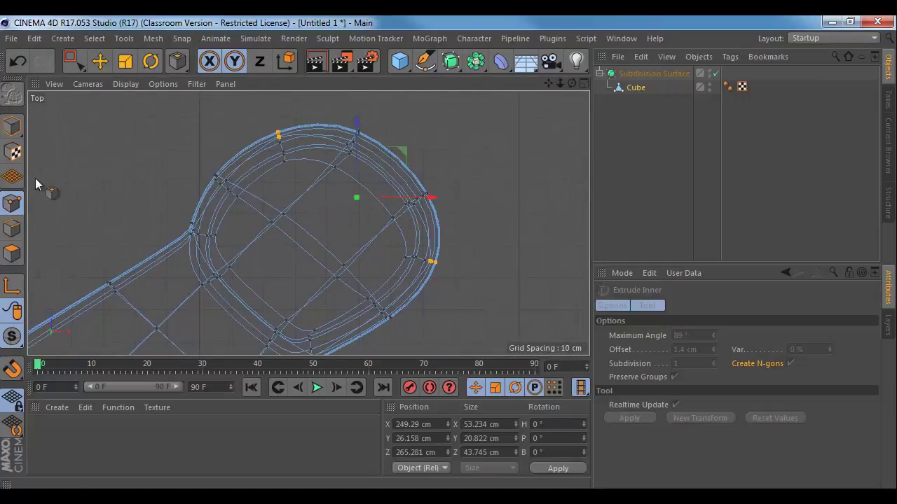
pyautogui.press('0')
pyautogui.press('space')
pyautogui.press('space')
pyautogui.press('e')
pyautogui.press('space')
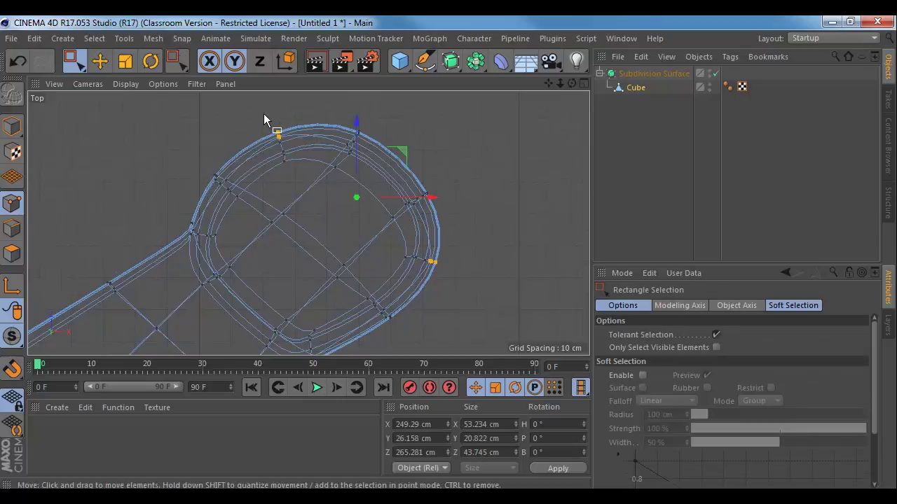
pyautogui.moveTo(261, 112); pyautogui.dragTo(302, 169)
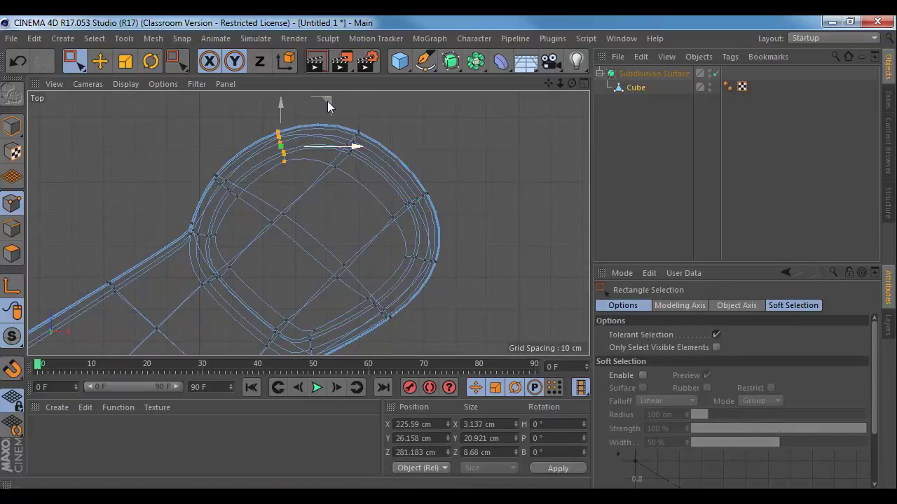
pyautogui.moveTo(327, 100); pyautogui.dragTo(393, 112)
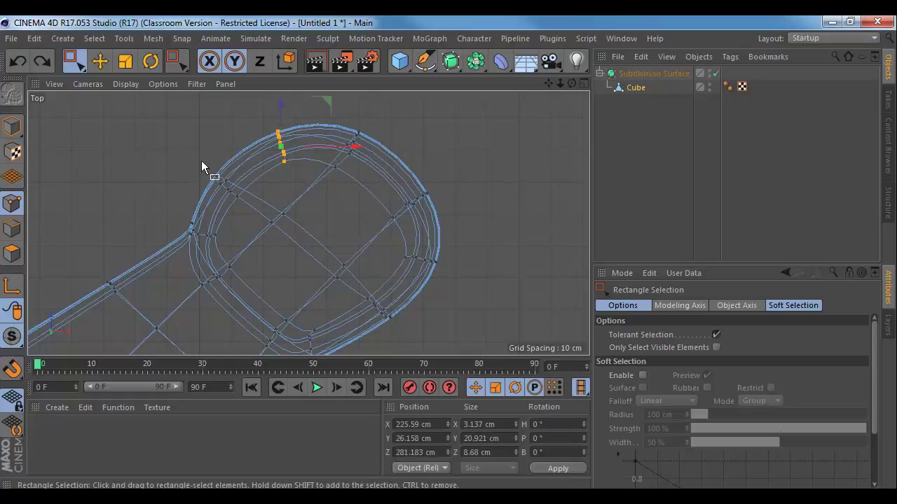
# - Reposition the tip's point rows where the arm joins it, and move its lower-right row to about X 258.4, Z 228.2 cm
pyautogui.moveTo(172, 246); pyautogui.dragTo(189, 239)
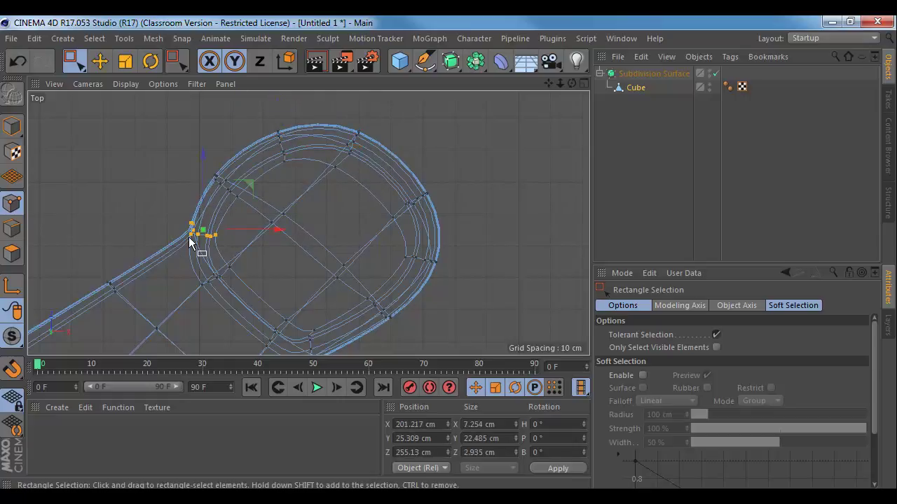
pyautogui.moveTo(250, 187)
pyautogui.mouseDown()
pyautogui.moveTo(216, 201)
pyautogui.moveTo(264, 184)
pyautogui.moveTo(238, 184)
pyautogui.moveTo(246, 176)
pyautogui.mouseUp()
pyautogui.moveTo(254, 240); pyautogui.dragTo(198, 297)
pyautogui.moveTo(260, 236); pyautogui.dragTo(246, 250)
pyautogui.keyDown('alt'); pyautogui.moveTo(295, 312); pyautogui.dragTo(298, 274, button='middle'); pyautogui.keyUp('alt')
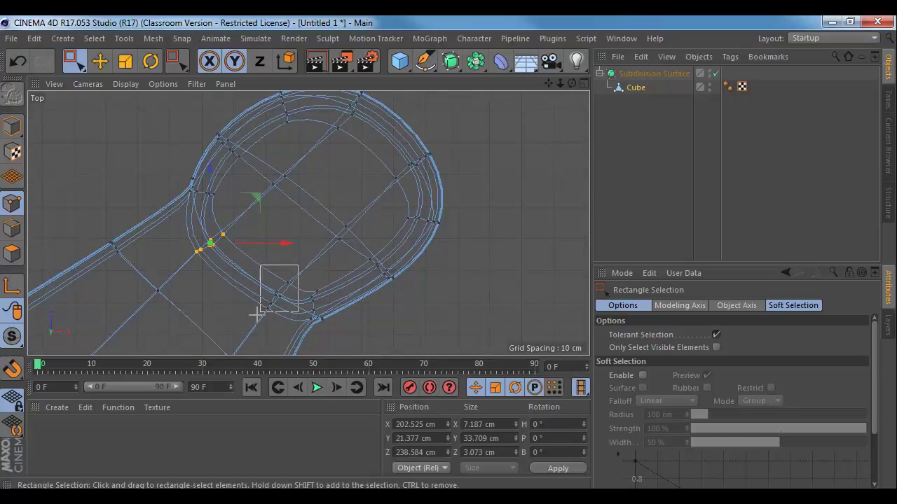
pyautogui.moveTo(257, 315); pyautogui.dragTo(257, 315)
pyautogui.moveTo(323, 254); pyautogui.dragTo(394, 282)
pyautogui.moveTo(422, 239); pyautogui.dragTo(442, 232)
pyautogui.keyDown('alt'); pyautogui.moveTo(402, 208); pyautogui.dragTo(412, 237, button='middle'); pyautogui.keyUp('alt')
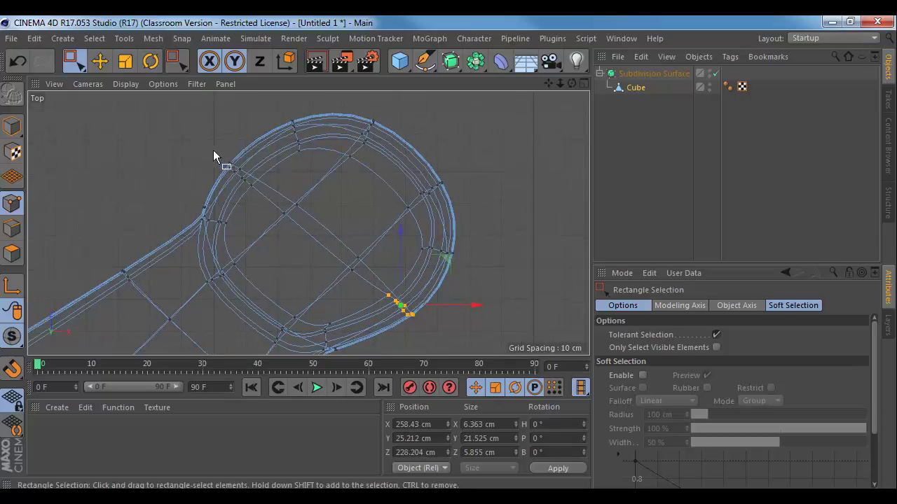
# - Shift the tip's upper-left point row outward, and move the upper row to about X 224.8 cm, Z 284.2 cm
pyautogui.moveTo(213, 150); pyautogui.dragTo(261, 191)
pyautogui.moveTo(289, 128)
pyautogui.mouseDown()
pyautogui.moveTo(281, 119)
pyautogui.moveTo(285, 143)
pyautogui.mouseUp()
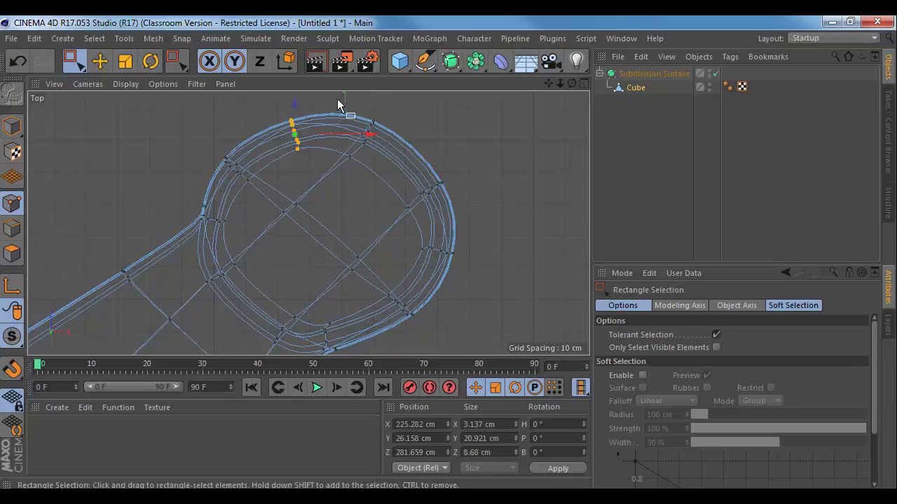
pyautogui.keyDown('alt'); pyautogui.moveTo(337, 98); pyautogui.dragTo(344, 140, button='middle'); pyautogui.keyUp('alt')
pyautogui.moveTo(343, 139); pyautogui.dragTo(342, 130)
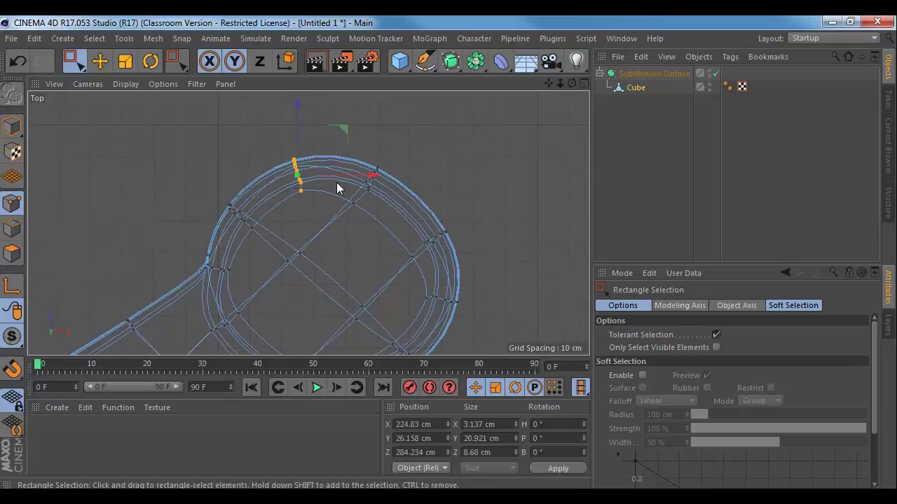
pyautogui.keyDown('alt'); pyautogui.moveTo(335, 212); pyautogui.dragTo(330, 161, button='middle'); pyautogui.keyUp('alt')
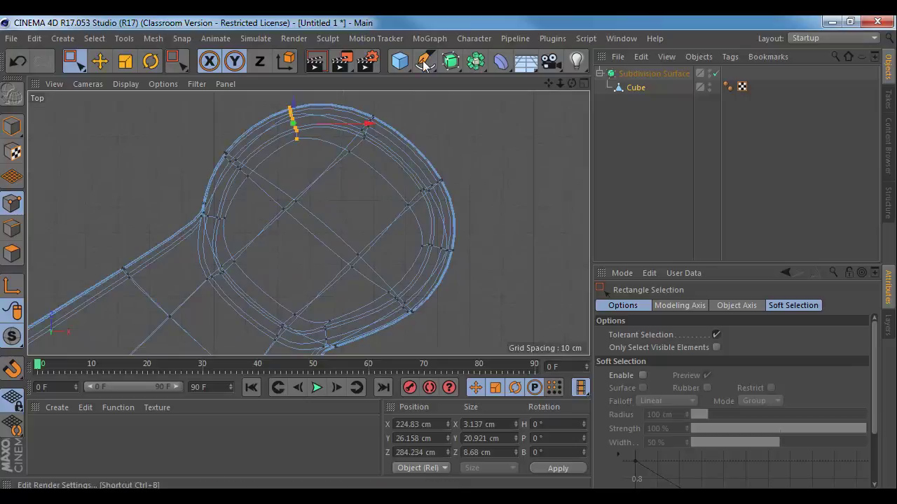
# - Add a cylinder and move it in the Top view onto the arm tip as a roundness guide
pyautogui.click(401, 61)
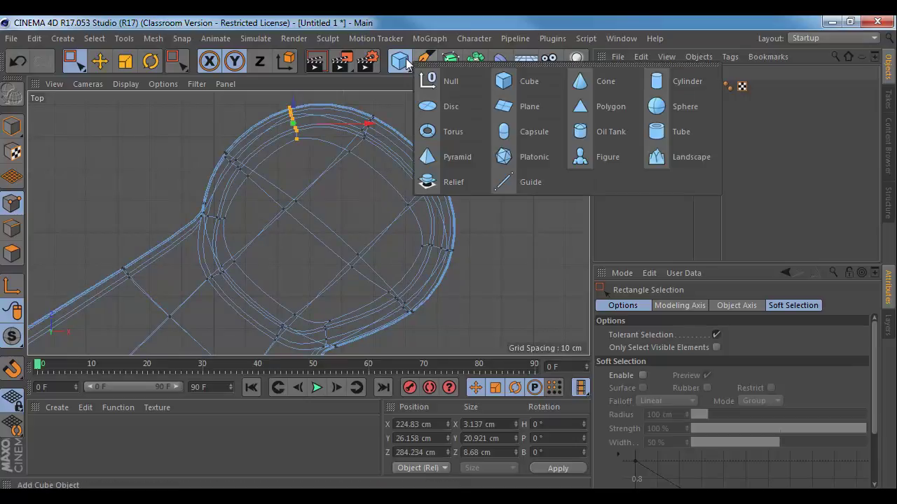
pyautogui.click(674, 76)
pyautogui.scroll(-3, 516, 248)
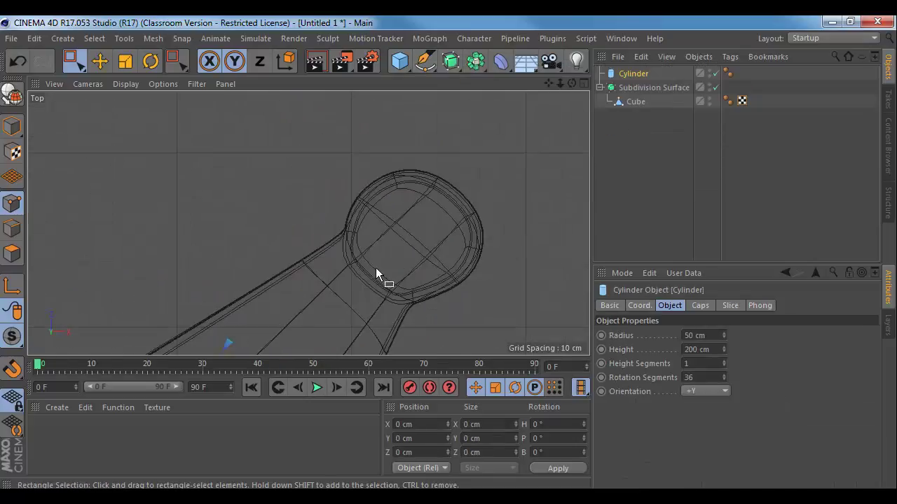
pyautogui.scroll(-3, 376, 267)
pyautogui.keyDown('alt'); pyautogui.moveTo(295, 292); pyautogui.dragTo(316, 166, button='middle'); pyautogui.keyUp('alt')
pyautogui.keyDown('alt'); pyautogui.moveTo(269, 251); pyautogui.dragTo(306, 161, button='middle'); pyautogui.keyUp('alt')
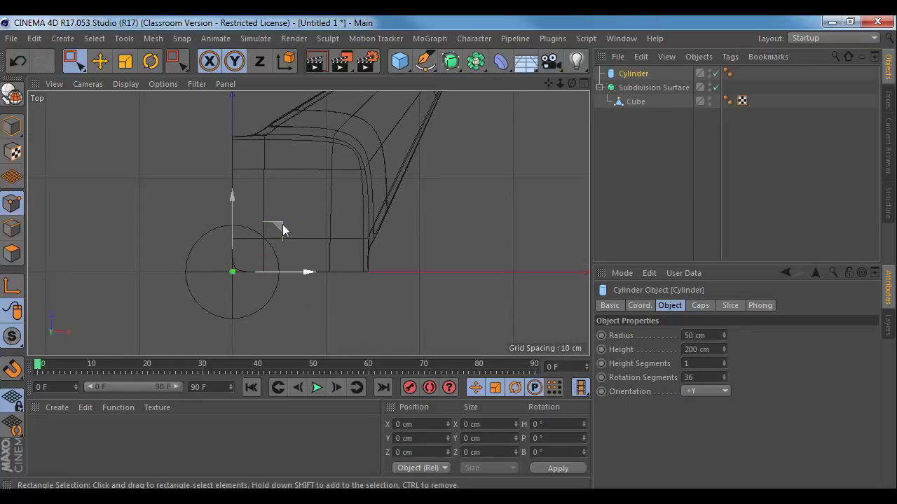
pyautogui.moveTo(283, 224); pyautogui.dragTo(432, 80)
pyautogui.keyDown('alt'); pyautogui.moveTo(388, 98); pyautogui.dragTo(308, 223, button='middle'); pyautogui.keyUp('alt')
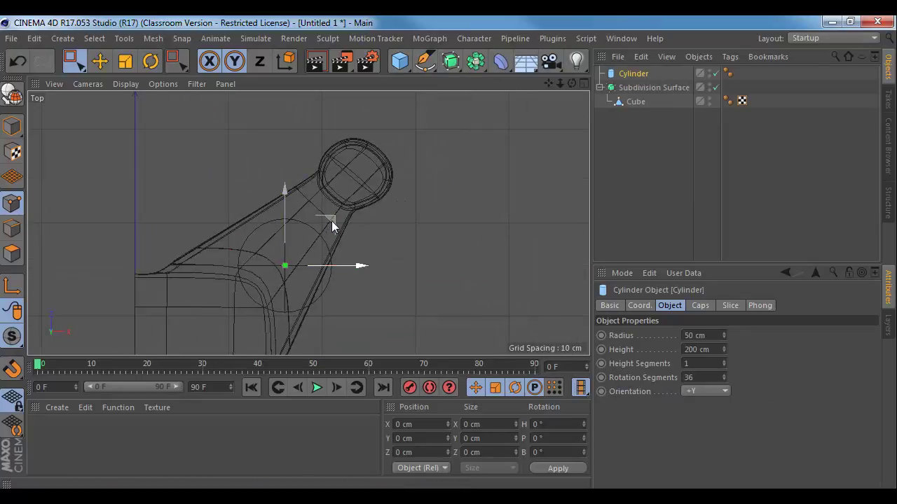
pyautogui.moveTo(331, 220); pyautogui.dragTo(404, 131)
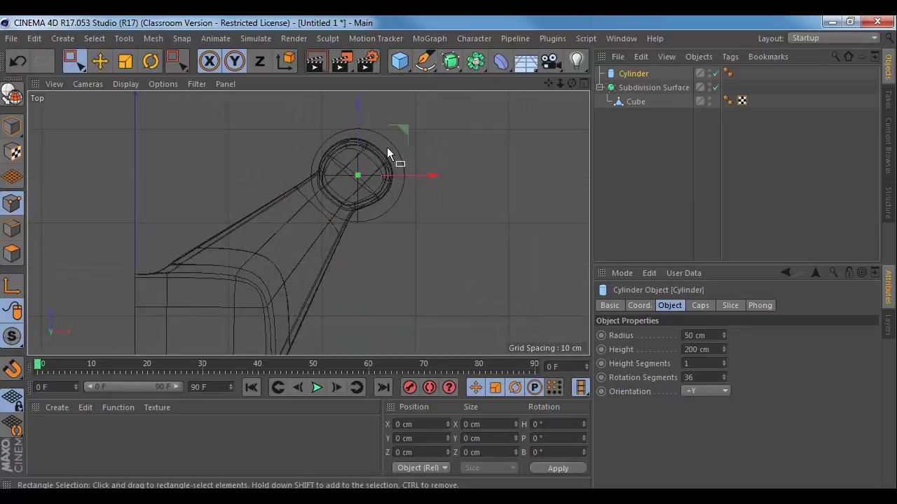
# - Set the guide cylinder's radius to 35 cm and fine-tune its position to centre it on the arm tip
pyautogui.moveTo(723, 335); pyautogui.dragTo(722, 346)
pyautogui.keyDown('alt'); pyautogui.moveTo(424, 240); pyautogui.dragTo(412, 275, button='middle'); pyautogui.keyUp('alt')
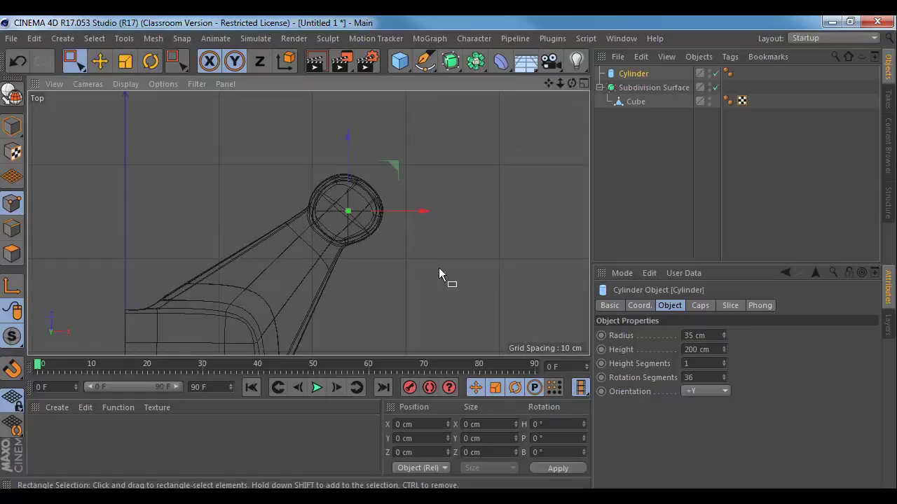
pyautogui.scroll(3, 439, 267)
pyautogui.keyDown('alt'); pyautogui.moveTo(388, 205); pyautogui.dragTo(421, 255, button='middle'); pyautogui.keyUp('alt')
pyautogui.scroll(2, 421, 253)
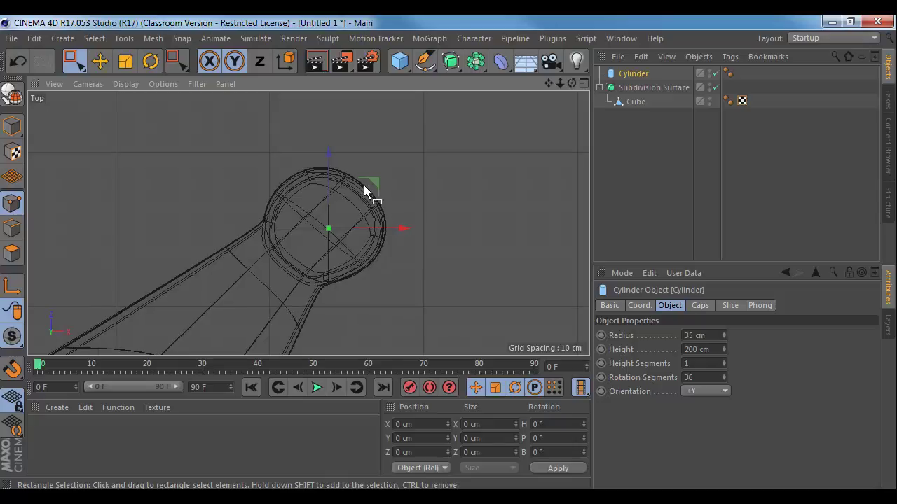
pyautogui.moveTo(403, 233); pyautogui.dragTo(397, 230)
# - Adjust the body mesh's upper-left and upper point rows on the arm tip to follow the guide cylinder's circle
pyautogui.click(636, 102)
pyautogui.scroll(5, 421, 200)
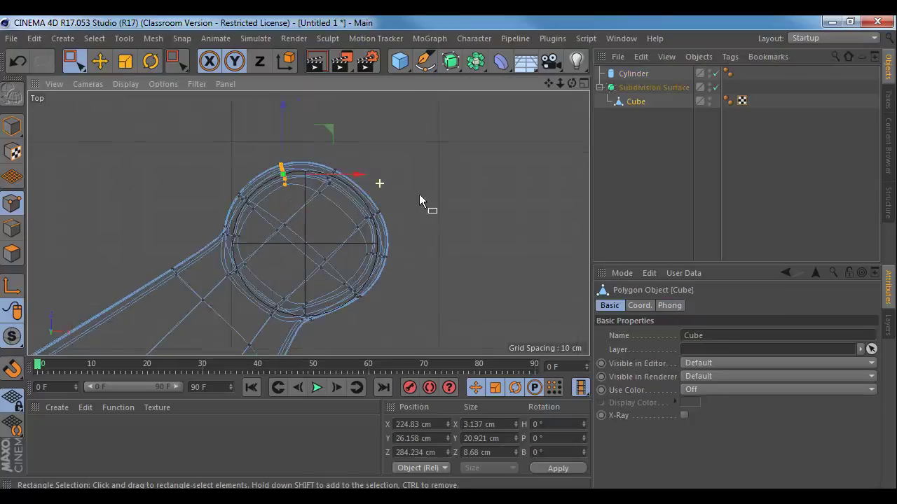
pyautogui.scroll(3, 323, 204)
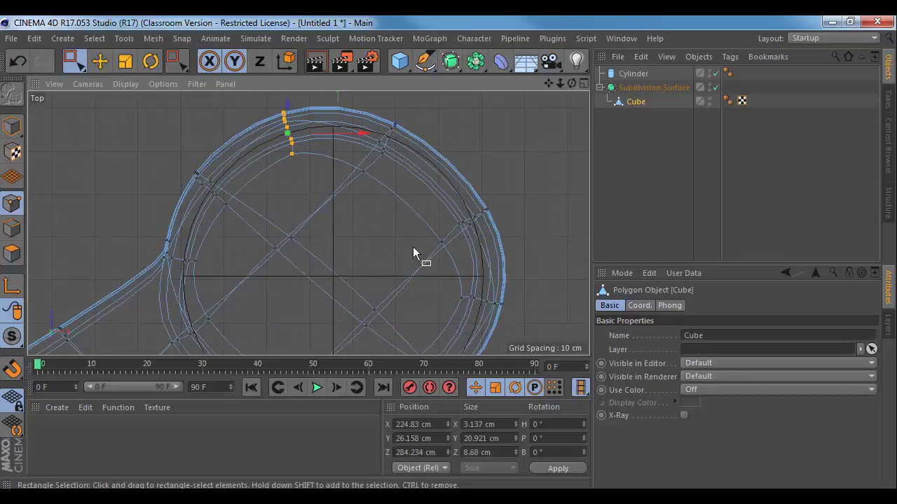
pyautogui.scroll(-3, 427, 238)
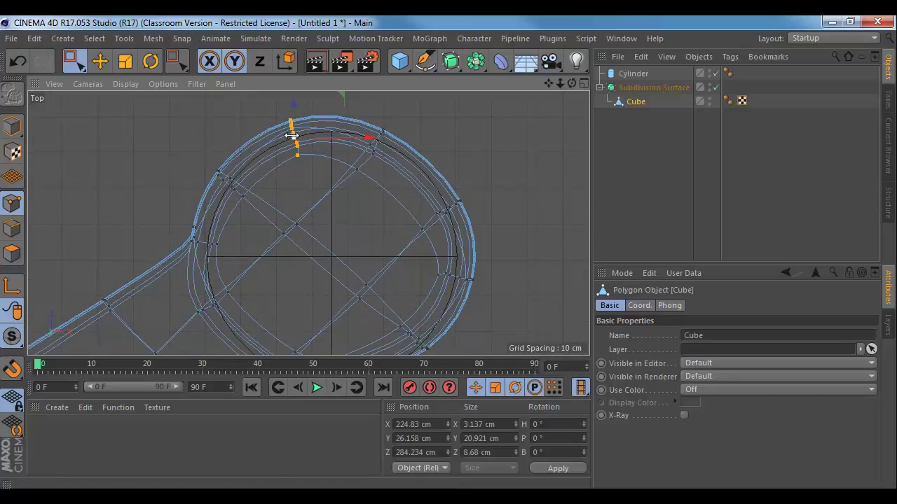
pyautogui.press('e')
pyautogui.press('0')
pyautogui.moveTo(186, 149); pyautogui.dragTo(260, 200)
pyautogui.moveTo(272, 145); pyautogui.dragTo(274, 167)
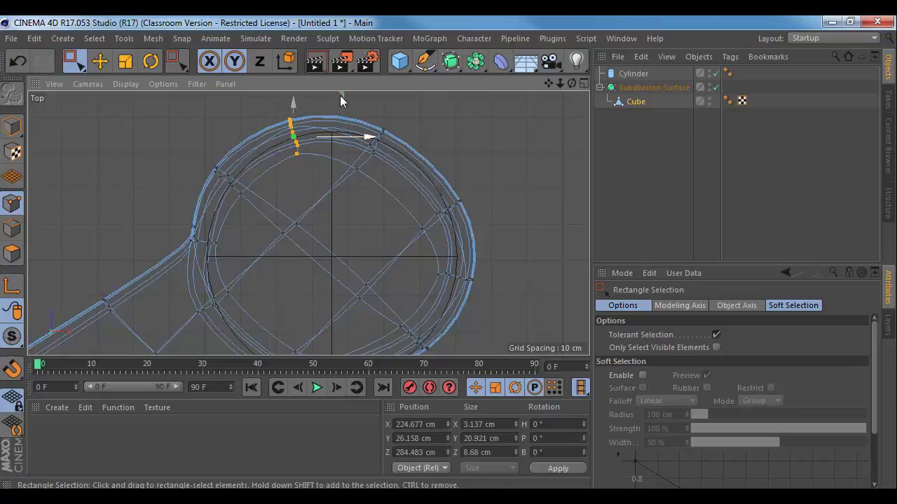
pyautogui.moveTo(340, 95); pyautogui.dragTo(342, 102)
# - Move the tip's two upper-right point rows outward to match the guide circle, at about X 246.8, Z 282.9 and X 267.5, Z 264.6 cm
pyautogui.keyDown('alt'); pyautogui.moveTo(374, 128); pyautogui.dragTo(326, 165, button='middle'); pyautogui.keyUp('alt')
pyautogui.moveTo(352, 140); pyautogui.dragTo(293, 218)
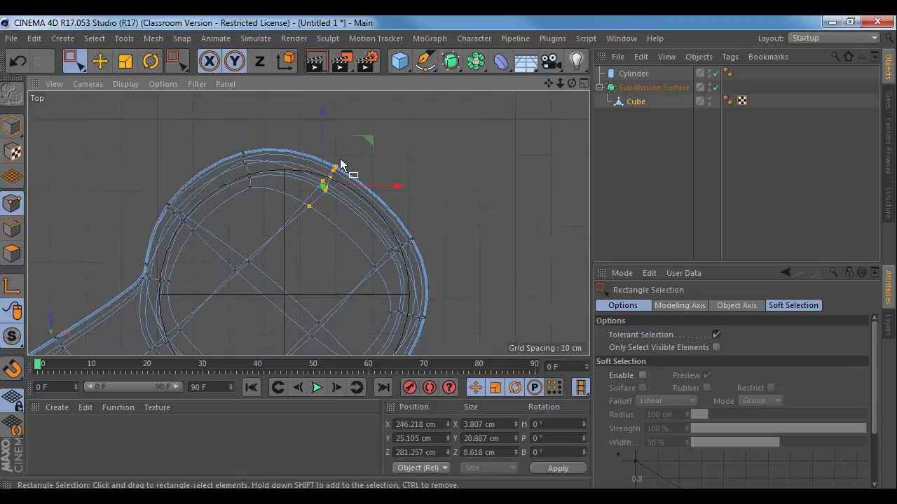
pyautogui.moveTo(367, 138); pyautogui.dragTo(372, 131)
pyautogui.keyDown('alt'); pyautogui.moveTo(374, 197); pyautogui.dragTo(340, 166, button='middle'); pyautogui.keyUp('alt')
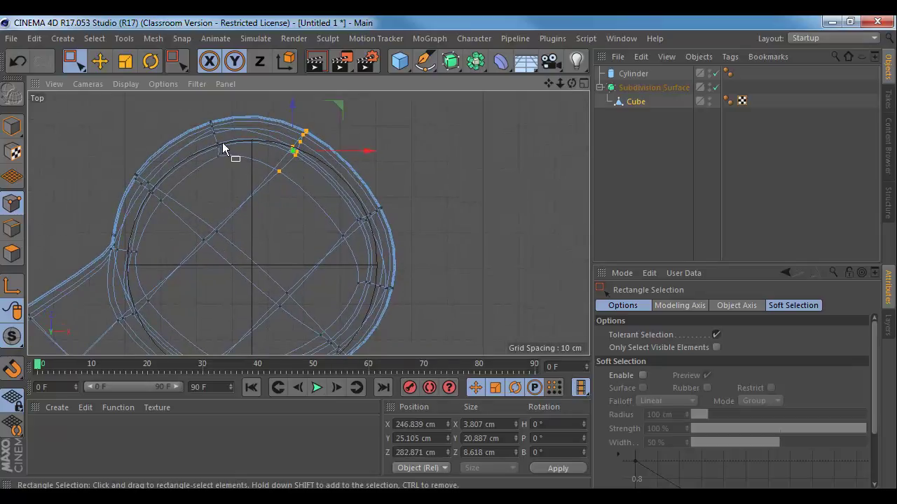
pyautogui.moveTo(412, 190); pyautogui.dragTo(326, 257)
pyautogui.moveTo(407, 175); pyautogui.dragTo(413, 167)
pyautogui.keyDown('alt'); pyautogui.moveTo(406, 256); pyautogui.dragTo(417, 202, button='middle'); pyautogui.keyUp('alt')
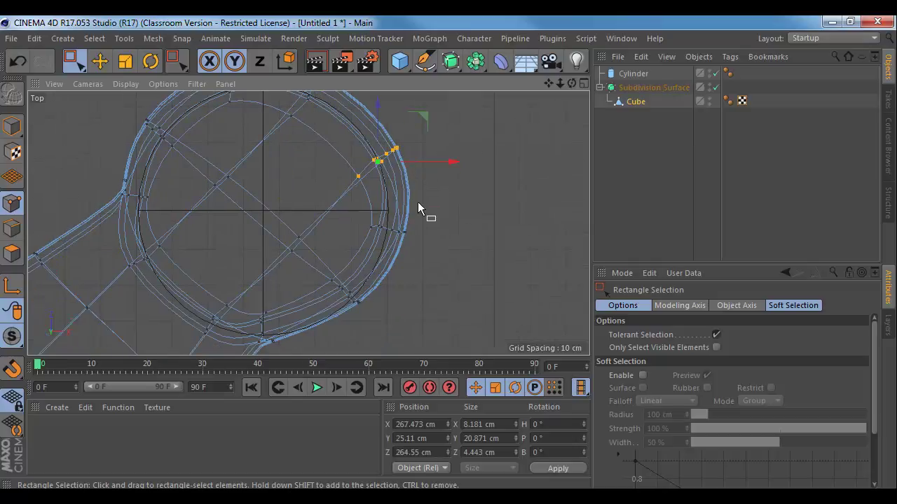
# - Adjust the tip's right-hand point row to the guide circle and move the lower-right row to about X 259.3, Z 225.7 cm
pyautogui.moveTo(421, 202); pyautogui.dragTo(356, 235)
pyautogui.moveTo(435, 192)
pyautogui.mouseDown()
pyautogui.moveTo(446, 195)
pyautogui.moveTo(436, 191)
pyautogui.mouseUp()
pyautogui.moveTo(332, 274); pyautogui.dragTo(335, 274)
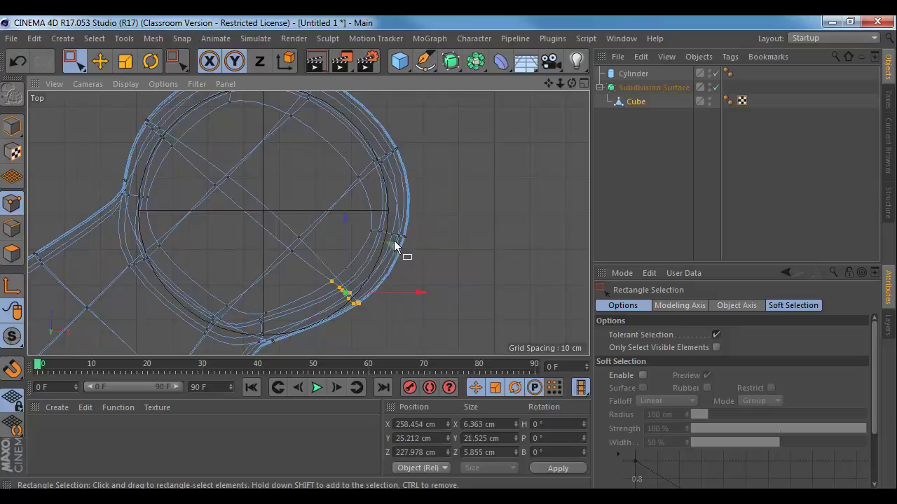
pyautogui.moveTo(395, 254); pyautogui.dragTo(396, 258)
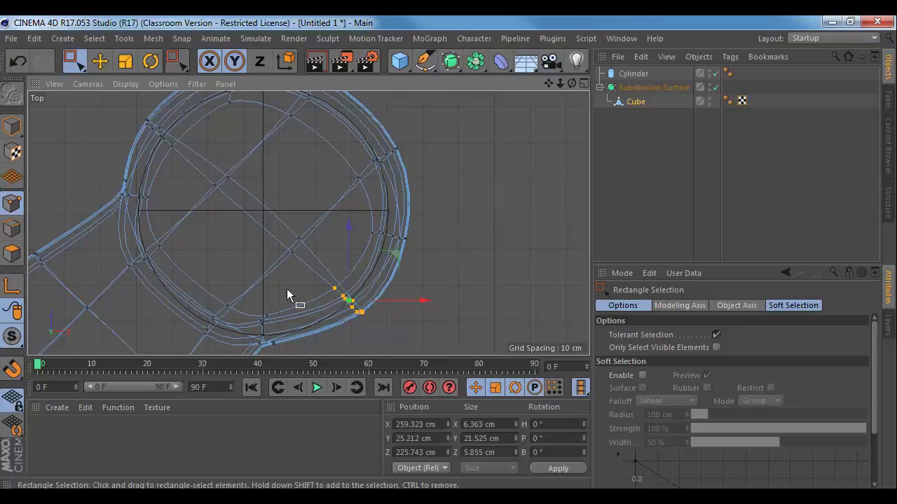
# - Set the guide cylinder's height to 50 cm
pyautogui.keyDown('alt'); pyautogui.moveTo(287, 289); pyautogui.dragTo(294, 279, button='middle'); pyautogui.keyUp('alt')
pyautogui.middleClick(331, 230)
pyautogui.middleClick(248, 160)
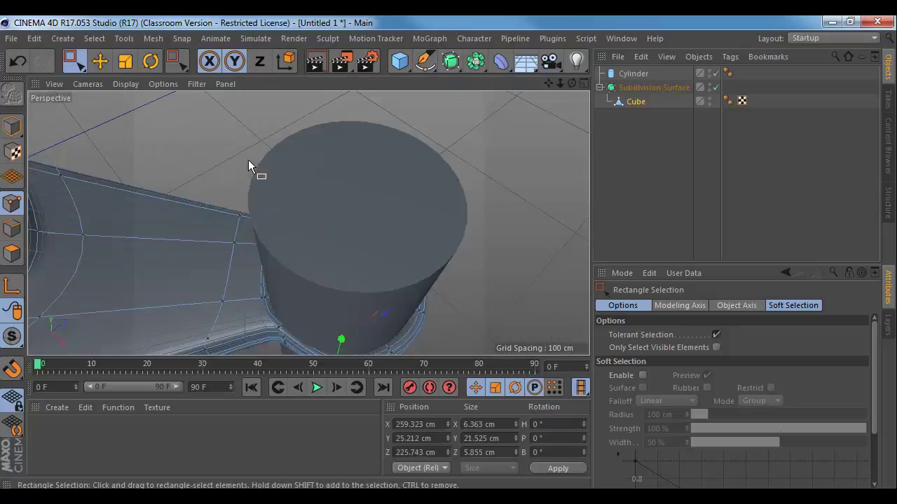
pyautogui.keyDown('alt'); pyautogui.moveTo(313, 206); pyautogui.dragTo(318, 152); pyautogui.keyUp('alt')
pyautogui.keyDown('alt'); pyautogui.moveTo(353, 185); pyautogui.dragTo(301, 194, button='right'); pyautogui.keyUp('alt')
pyautogui.keyDown('alt'); pyautogui.moveTo(340, 253); pyautogui.dragTo(309, 225, button='middle'); pyautogui.keyUp('alt')
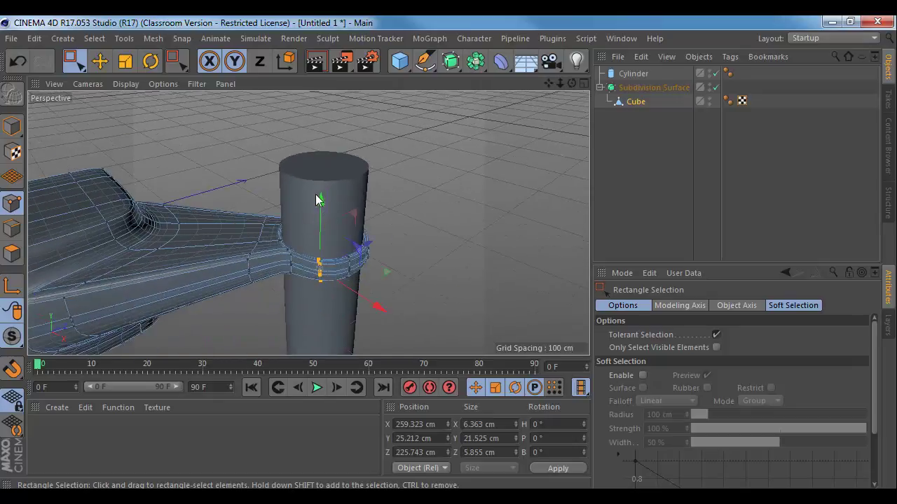
pyautogui.click(633, 73)
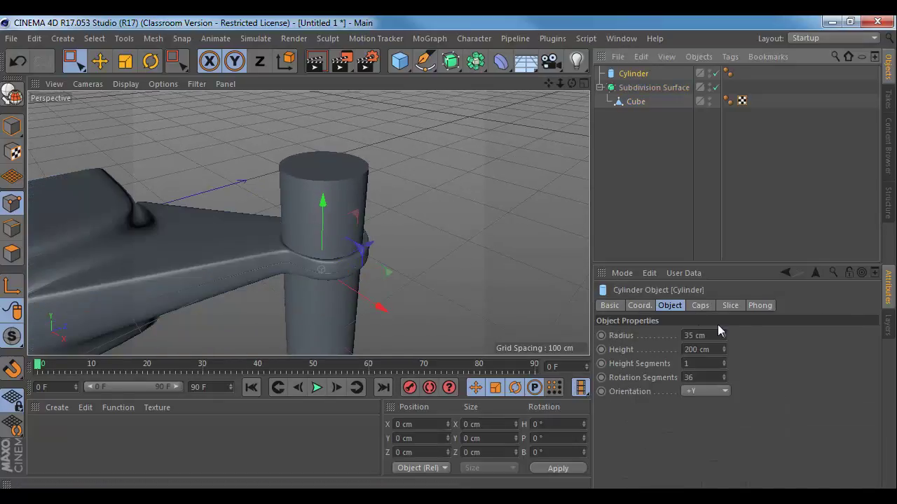
pyautogui.moveTo(723, 344); pyautogui.dragTo(724, 392)
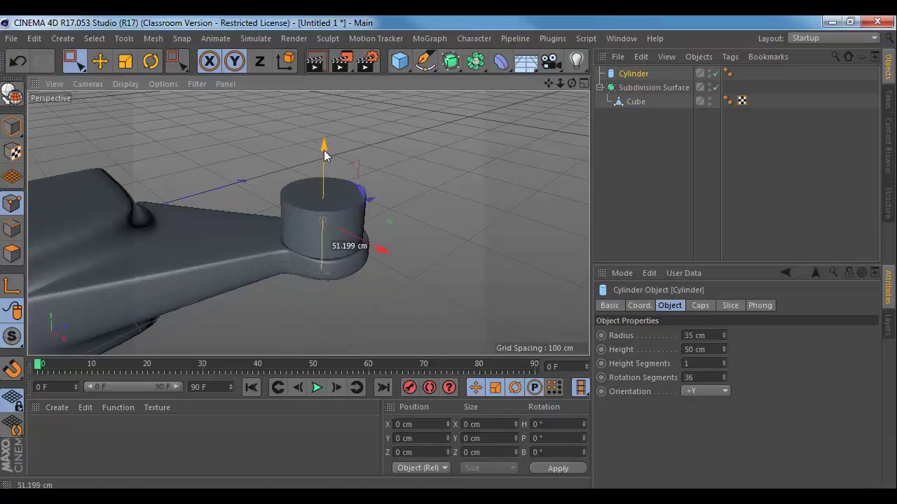
# - Raise the cylinder about 51 cm so it stands in the motor mount and set its radius to 29 cm
pyautogui.moveTo(324, 208); pyautogui.dragTo(324, 151)
pyautogui.moveTo(723, 336); pyautogui.dragTo(722, 338)
pyautogui.keyDown('alt'); pyautogui.moveTo(428, 249); pyautogui.dragTo(406, 231); pyautogui.keyUp('alt')
pyautogui.scroll(5, 397, 215)
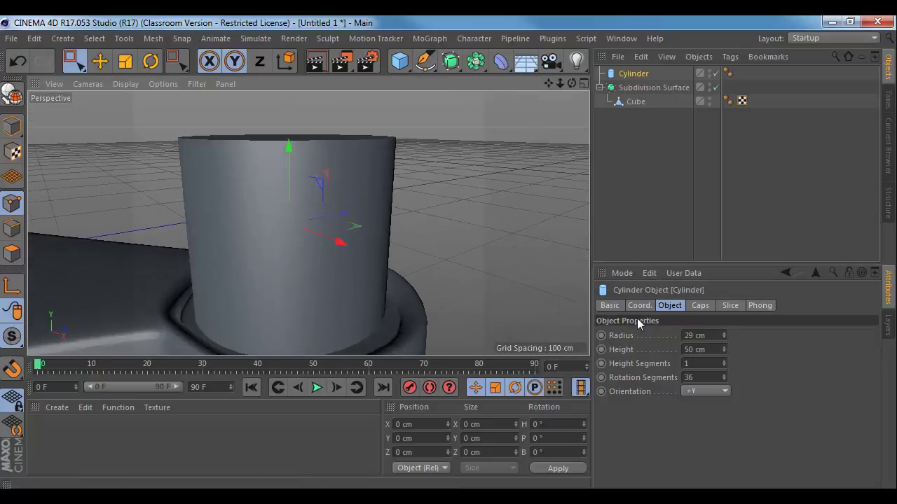
# - Enable the fillet on the cylinder's caps and reduce its radius to 2 cm, keeping one cap segment
pyautogui.click(699, 307)
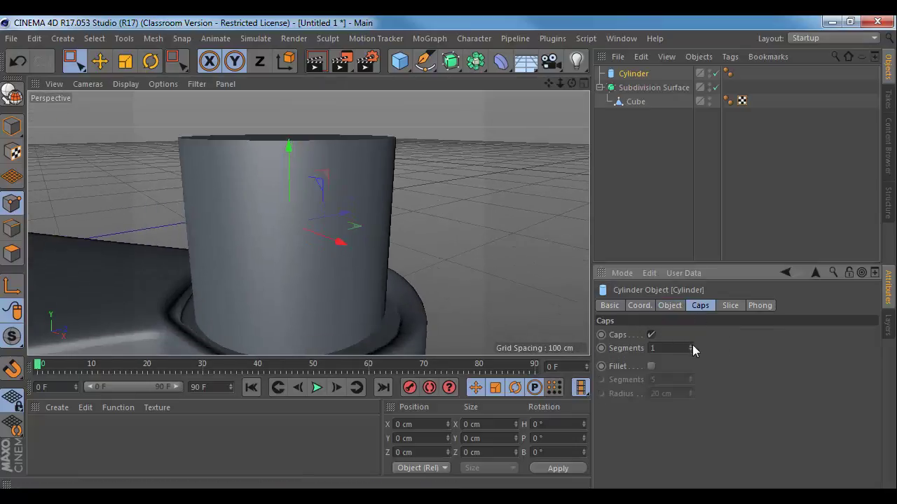
pyautogui.click(691, 346)
pyautogui.click(651, 366)
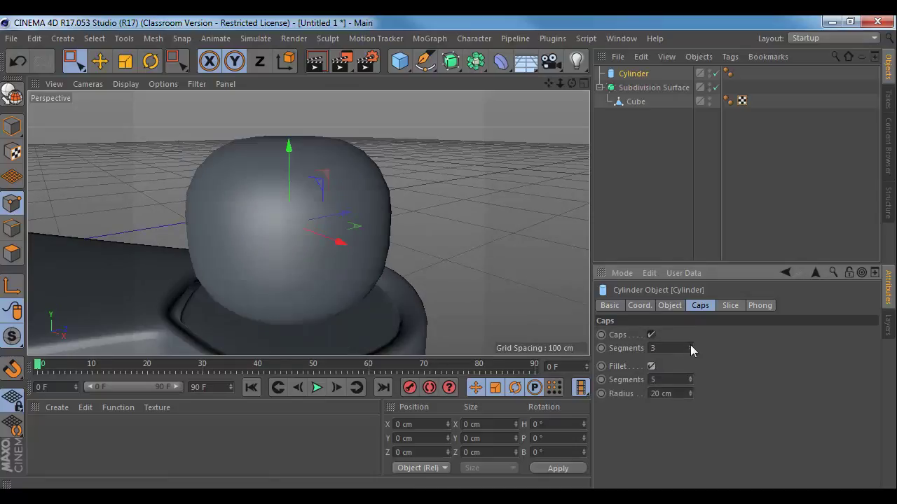
pyautogui.click(691, 349)
pyautogui.moveTo(690, 393); pyautogui.dragTo(690, 415)
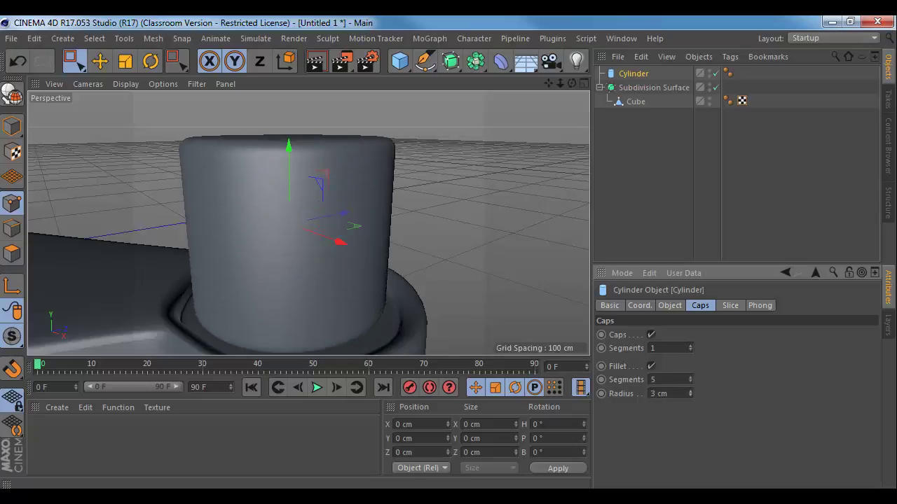
pyautogui.keyDown('alt'); pyautogui.moveTo(462, 224); pyautogui.dragTo(490, 251); pyautogui.keyUp('alt')
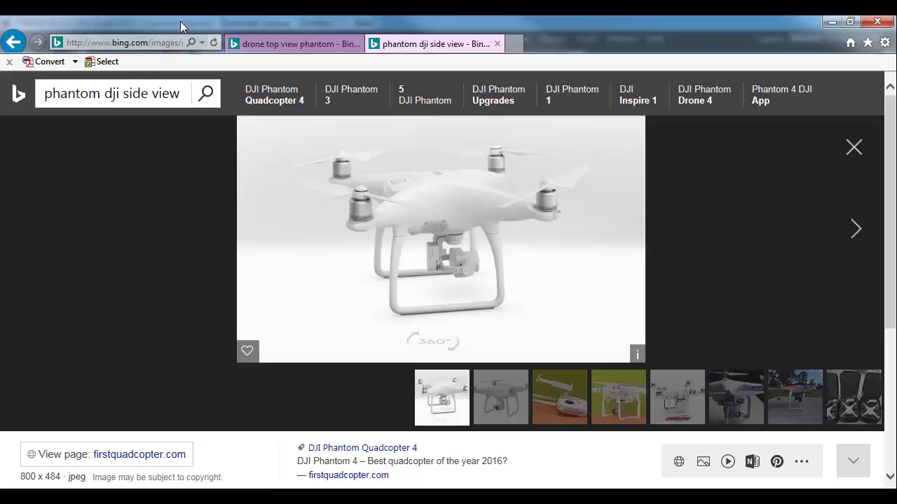
# - Switch to the browser, open the top-view Phantom drone picture on its own and examine the motors at high magnification
pyautogui.click(294, 43)
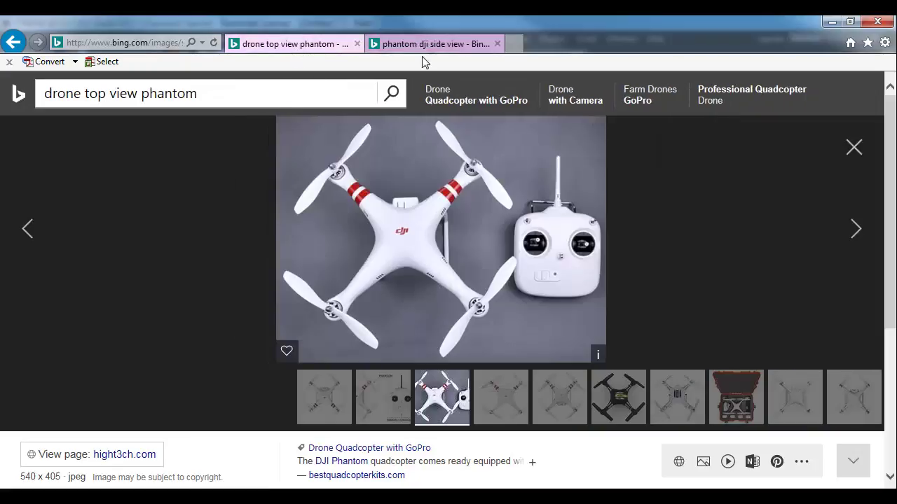
pyautogui.keyDown('ctrl'); pyautogui.scroll(1, 466, 271); pyautogui.keyUp('ctrl')
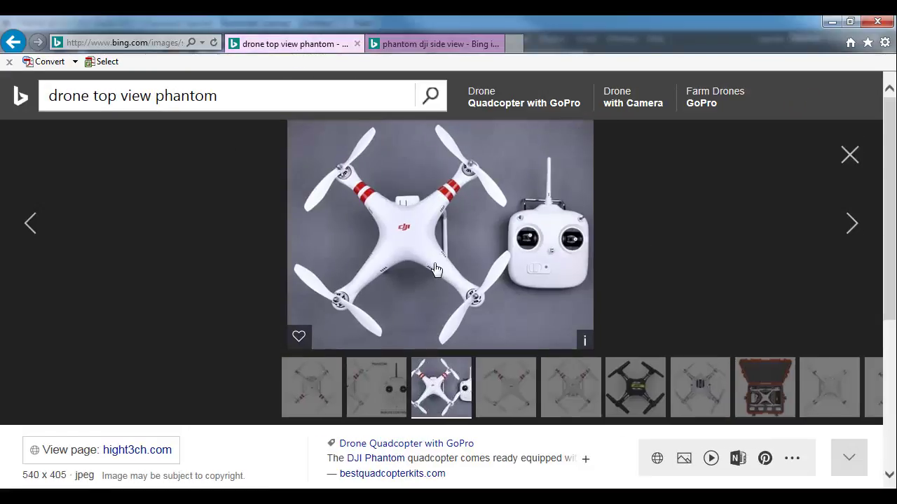
pyautogui.rightClick(437, 271)
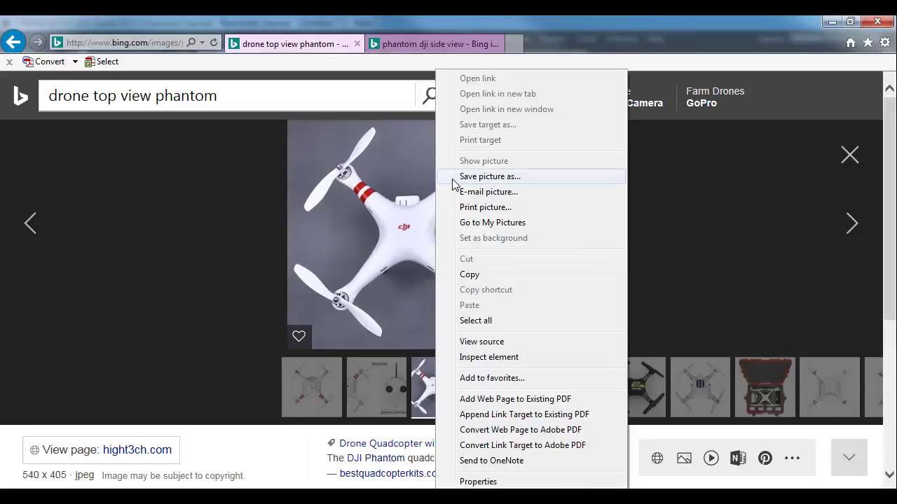
pyautogui.click(398, 210)
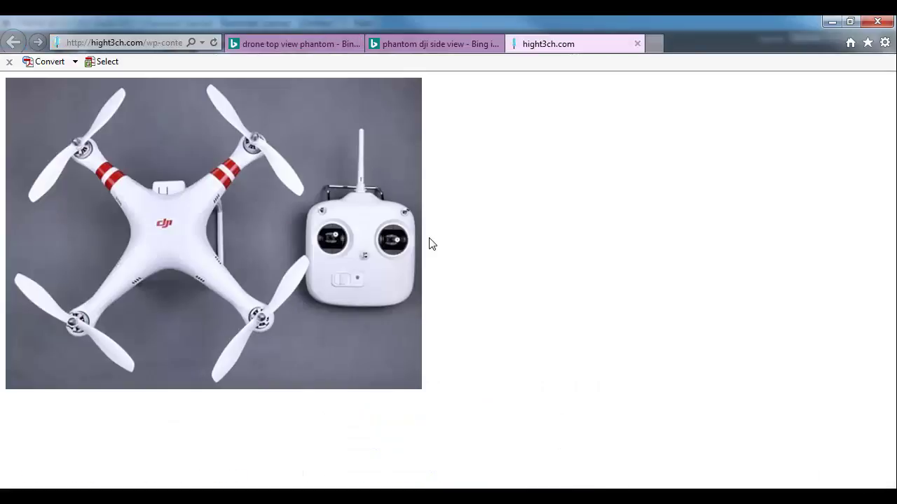
pyautogui.keyDown('ctrl'); pyautogui.scroll(7, 253, 221); pyautogui.keyUp('ctrl')
pyautogui.keyDown('ctrl'); pyautogui.scroll(2, 287, 219); pyautogui.keyUp('ctrl')
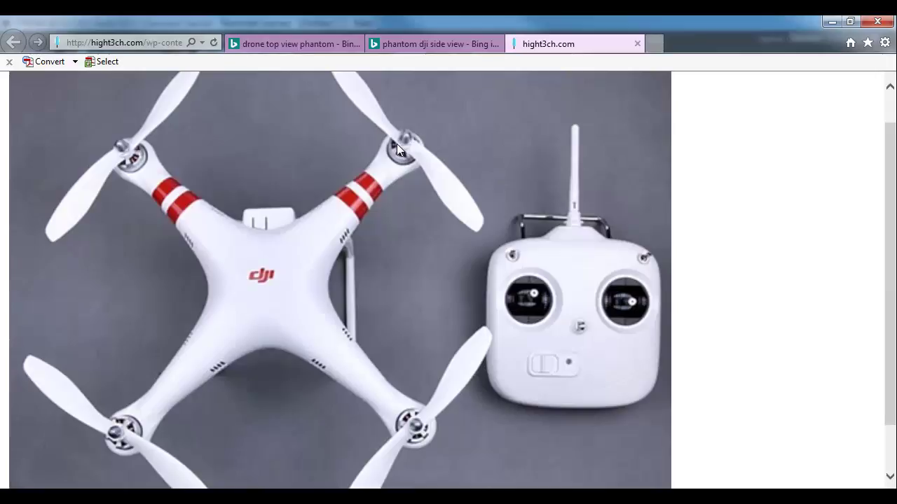
pyautogui.hotkey('alt', 'Tab')
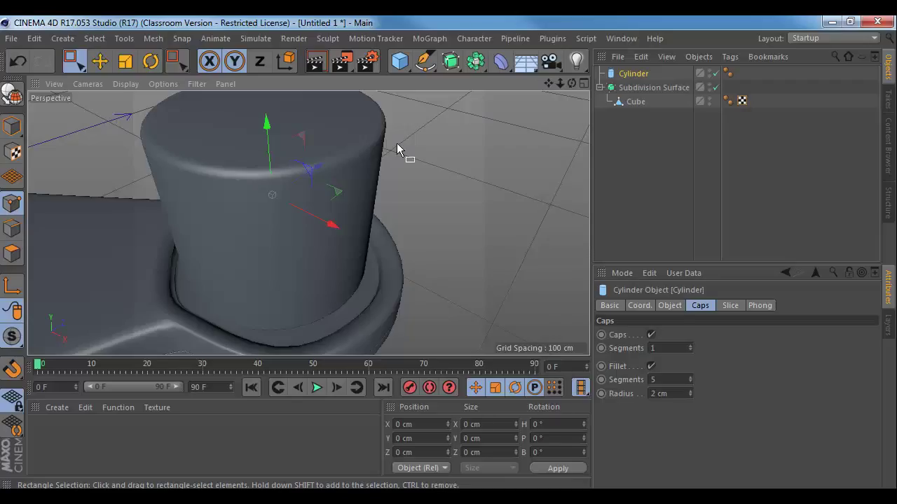
# - Display the shaded model with its mesh lines and set the cylinder's cap segments to 3
pyautogui.keyDown('alt'); pyautogui.moveTo(412, 172); pyautogui.dragTo(417, 201); pyautogui.keyUp('alt')
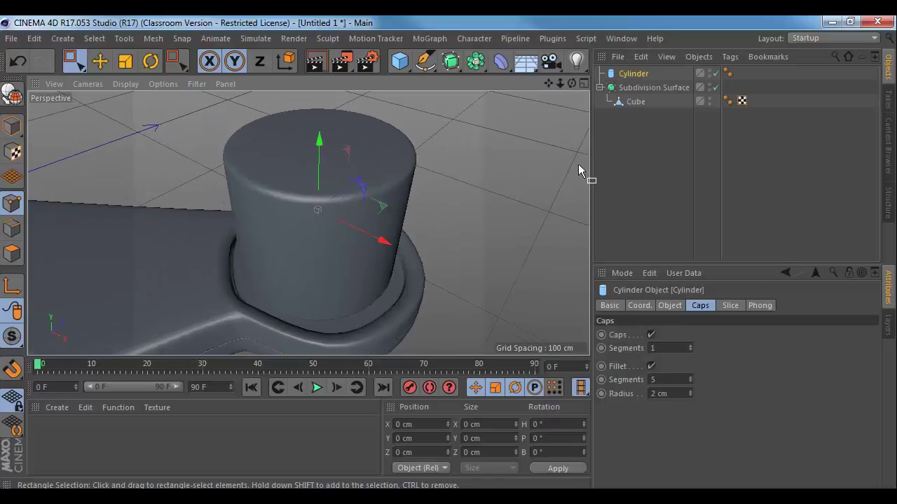
pyautogui.click(125, 83)
pyautogui.click(137, 119)
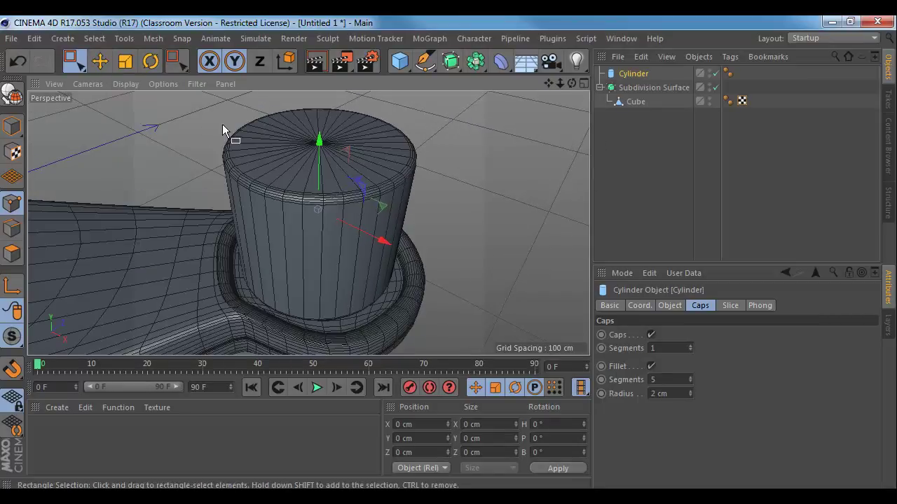
pyautogui.moveTo(222, 124)
pyautogui.keyDown('alt'); pyautogui.mouseDown()
pyautogui.moveTo(253, 181)
pyautogui.moveTo(209, 178)
pyautogui.moveTo(210, 130)
pyautogui.moveTo(221, 127)
pyautogui.mouseUp(); pyautogui.keyUp('alt')
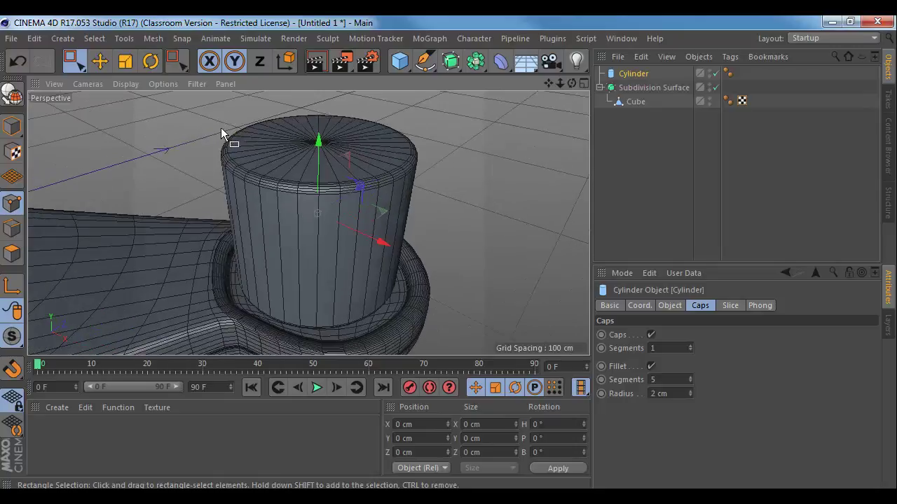
pyautogui.click(690, 345)
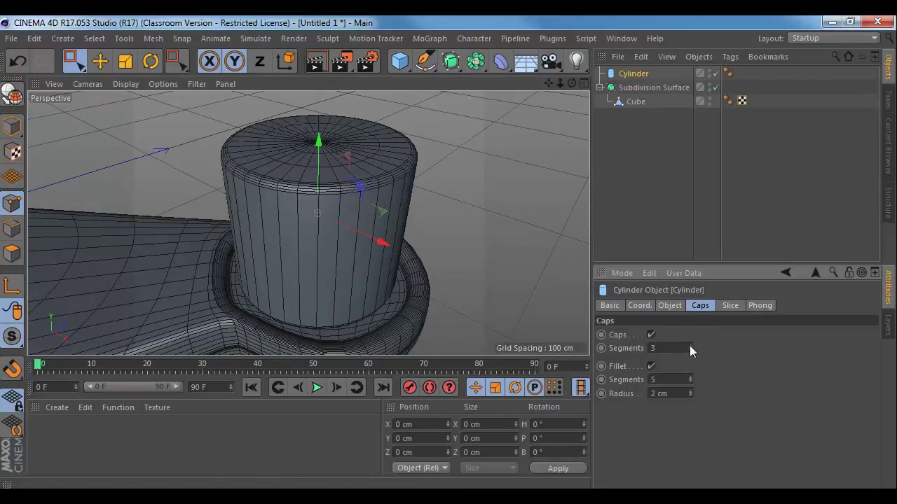
# - Set the cylinder's height segments to 4
pyautogui.click(669, 305)
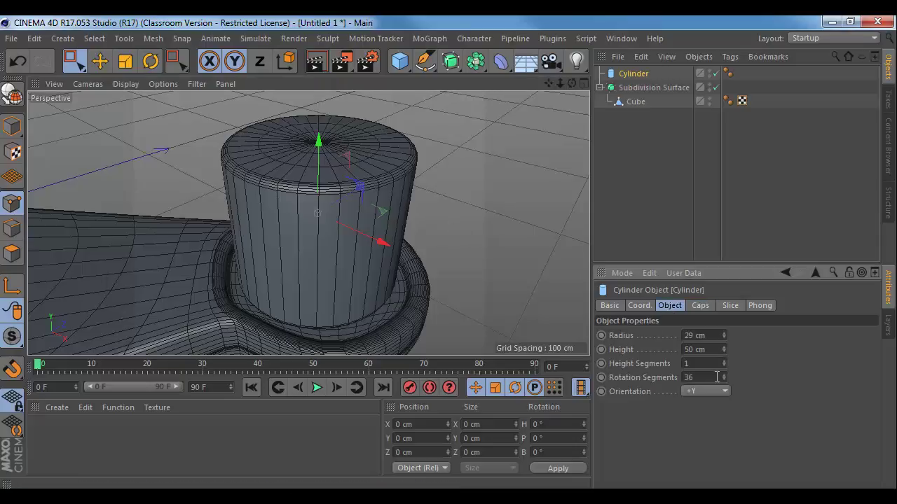
pyautogui.click(722, 360)
pyautogui.click(722, 360)
pyautogui.click(722, 361)
pyautogui.keyDown('alt'); pyautogui.moveTo(350, 223); pyautogui.dragTo(435, 277); pyautogui.keyUp('alt')
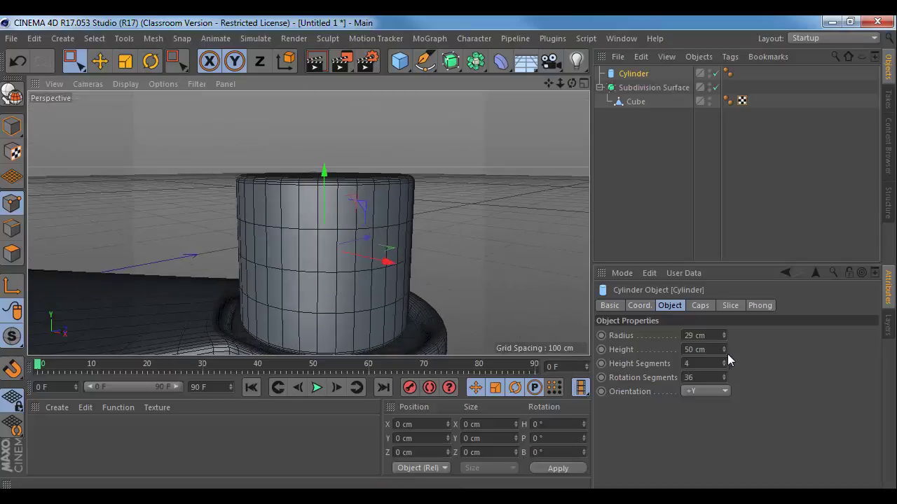
# - Try 8 rotation segments on the cylinder
pyautogui.click(697, 378)
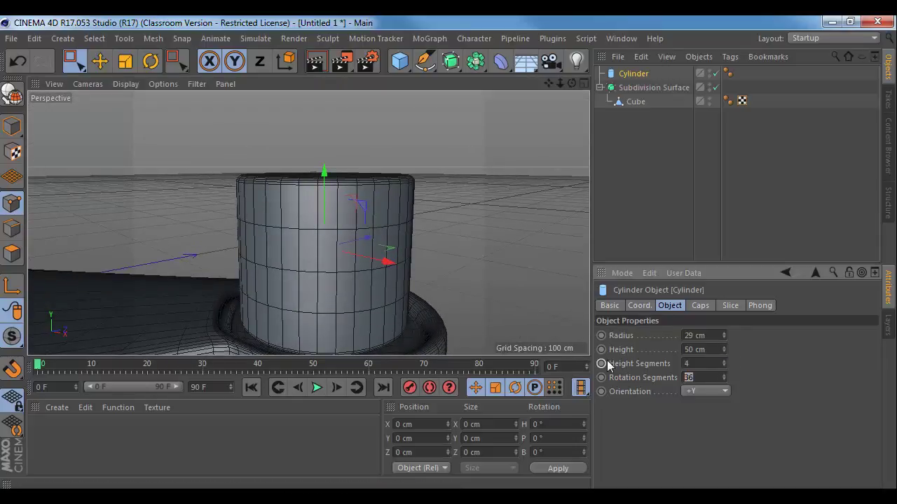
pyautogui.write('8')
pyautogui.press('Return')
pyautogui.keyDown('alt'); pyautogui.moveTo(326, 207); pyautogui.dragTo(333, 246); pyautogui.keyUp('alt')
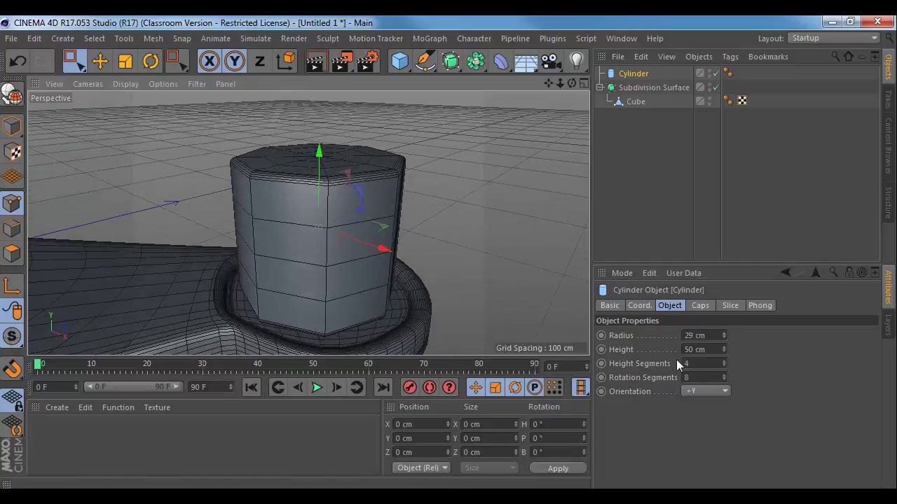
# - Set the cylinder's rotation segments to 16
pyautogui.moveTo(707, 377); pyautogui.dragTo(683, 378)
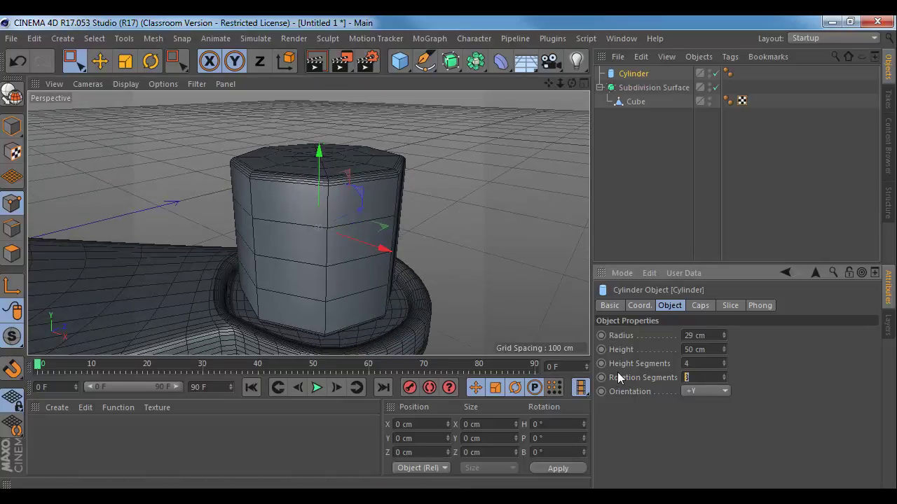
pyautogui.write('16')
pyautogui.press('Return')
pyautogui.keyDown('alt'); pyautogui.moveTo(448, 210); pyautogui.dragTo(437, 258); pyautogui.keyUp('alt')
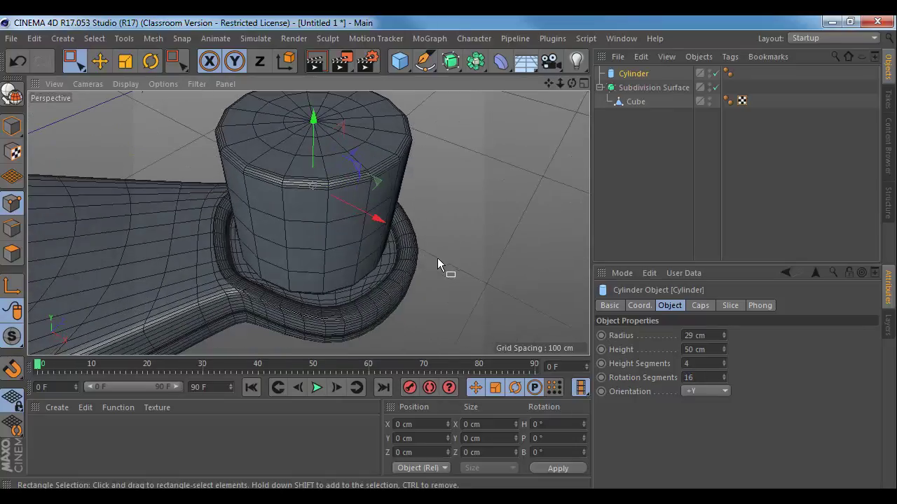
pyautogui.keyDown('alt'); pyautogui.moveTo(400, 200); pyautogui.dragTo(303, 204); pyautogui.keyUp('alt')
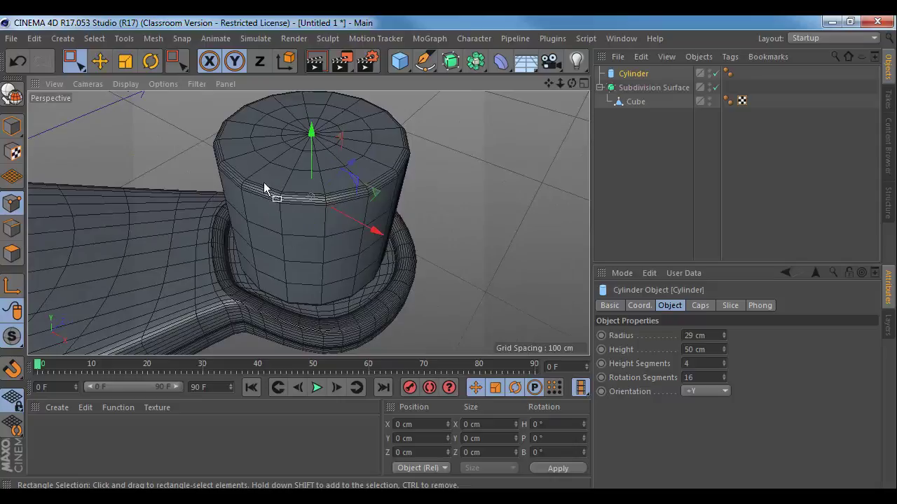
# - Check the motor in the reference picture, and convert the cylinder to an editable polygon object in polygon mode
pyautogui.hotkey('alt', 'Tab')
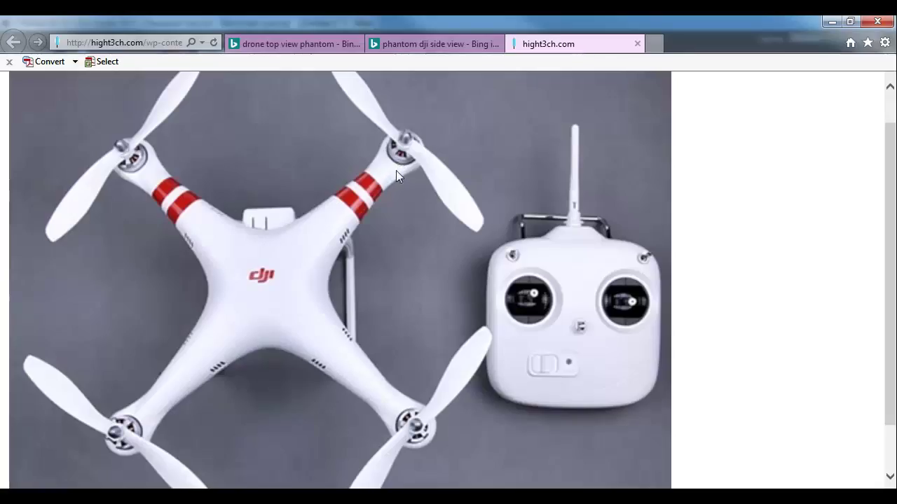
pyautogui.hotkey('alt', 'Tab')
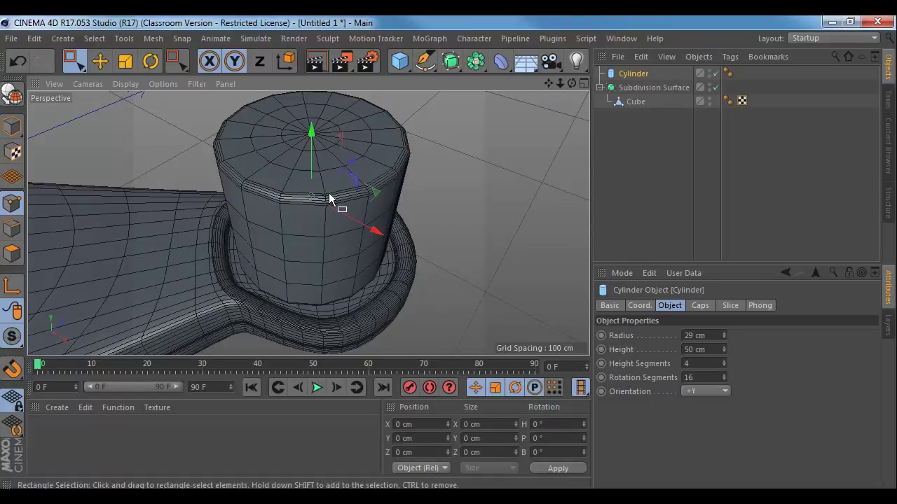
pyautogui.keyDown('alt'); pyautogui.moveTo(330, 196); pyautogui.dragTo(291, 208); pyautogui.keyUp('alt')
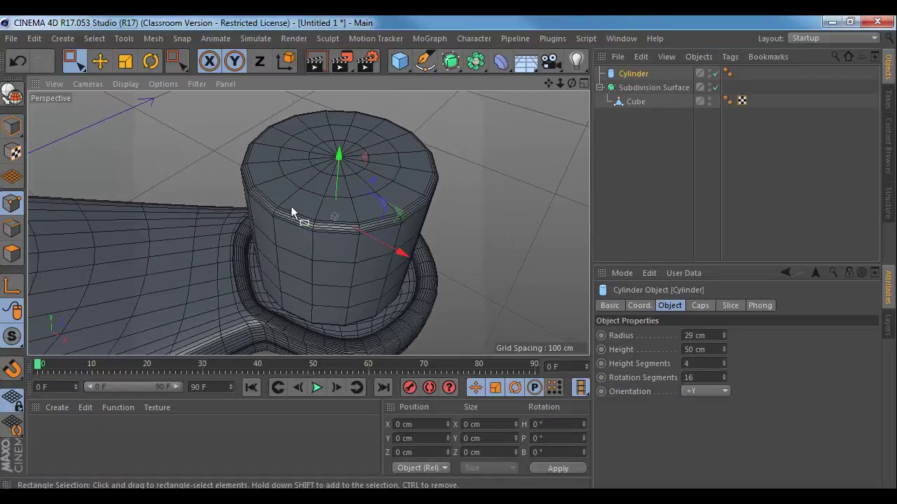
pyautogui.click(12, 254)
pyautogui.press('c')
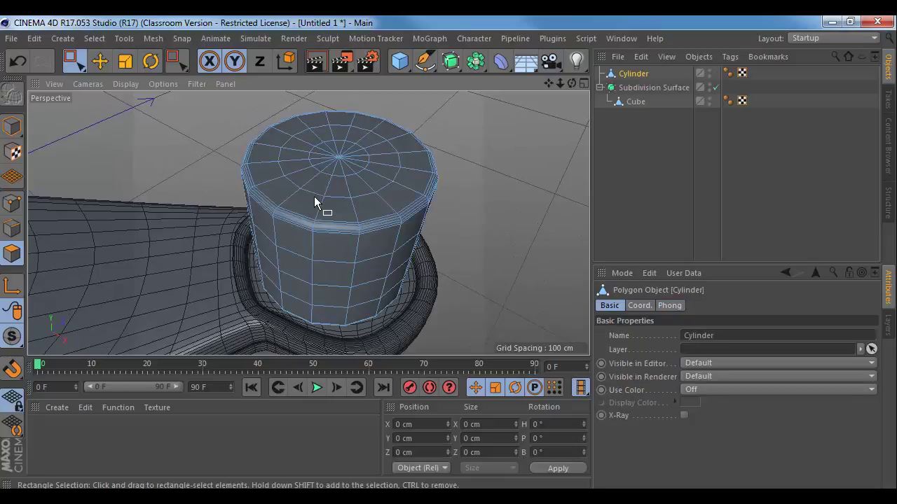
# - Select a strip of polygons from the cap's outer ring over the fillet to the uppermost side face of one segment
pyautogui.press('e')
pyautogui.click(300, 200)
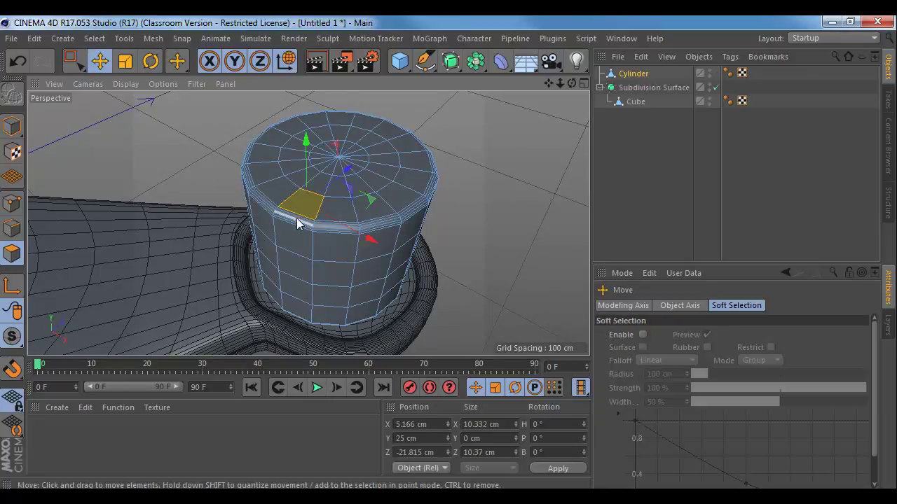
pyautogui.keyDown('alt'); pyautogui.moveTo(286, 218); pyautogui.dragTo(356, 235, button='right'); pyautogui.keyUp('alt')
pyautogui.keyDown('shift'); pyautogui.click(321, 218); pyautogui.keyUp('shift')
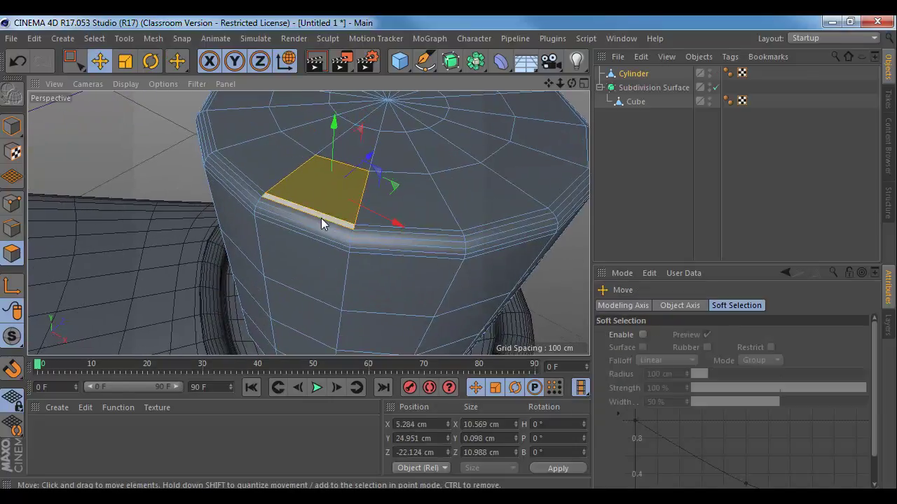
pyautogui.moveTo(321, 220); pyautogui.dragTo(309, 227)
pyautogui.keyDown('shift'); pyautogui.click(307, 232); pyautogui.keyUp('shift')
pyautogui.keyDown('shift'); pyautogui.click(320, 255); pyautogui.keyUp('shift')
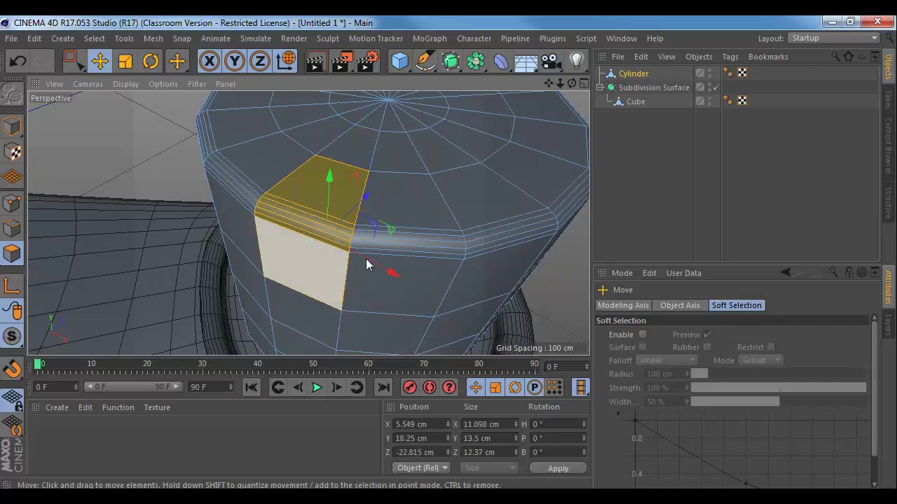
# - Add a matching strip of cap, fillet and upper side polygons to the selection, leaving one segment between the two strips
pyautogui.keyDown('alt'); pyautogui.moveTo(459, 270); pyautogui.dragTo(449, 272, button='right'); pyautogui.keyUp('alt')
pyautogui.keyDown('alt'); pyautogui.moveTo(449, 272); pyautogui.dragTo(325, 202); pyautogui.keyUp('alt')
pyautogui.keyDown('shift'); pyautogui.click(324, 201); pyautogui.keyUp('shift')
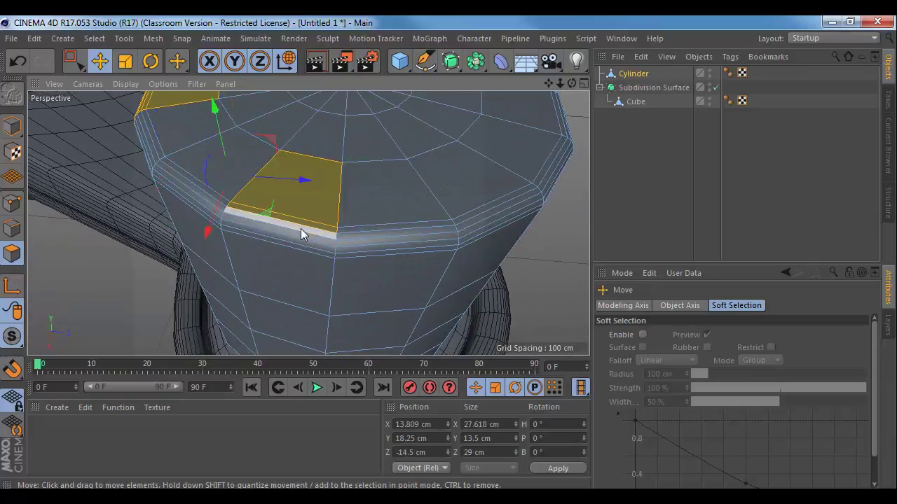
pyautogui.keyDown('shift'); pyautogui.click(300, 234); pyautogui.keyUp('shift')
pyautogui.keyDown('shift'); pyautogui.click(299, 241); pyautogui.keyUp('shift')
pyautogui.keyDown('shift'); pyautogui.click(298, 246); pyautogui.keyUp('shift')
pyautogui.keyDown('shift'); pyautogui.click(300, 264); pyautogui.keyUp('shift')
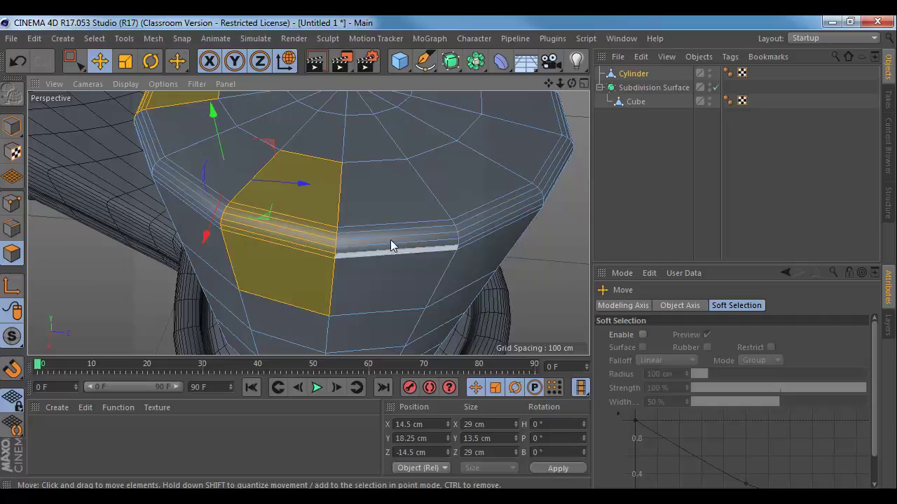
# - Add a third strip of outer-cap, fillet and upper side polygons on another segment of the cylinder to the selection
pyautogui.keyDown('alt'); pyautogui.moveTo(482, 235); pyautogui.dragTo(310, 239); pyautogui.keyUp('alt')
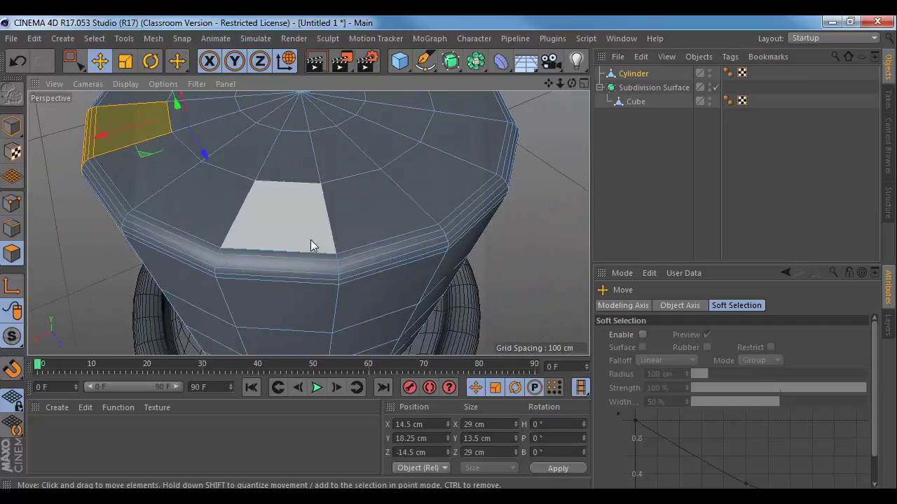
pyautogui.keyDown('shift'); pyautogui.click(303, 252); pyautogui.keyUp('shift')
pyautogui.keyDown('shift'); pyautogui.click(299, 264); pyautogui.keyUp('shift')
pyautogui.keyDown('shift'); pyautogui.click(297, 269); pyautogui.keyUp('shift')
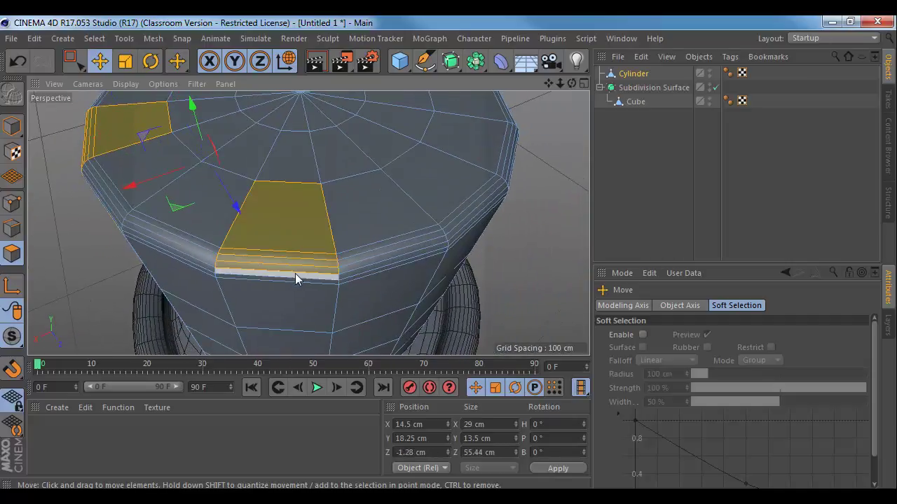
pyautogui.keyDown('shift'); pyautogui.click(293, 280); pyautogui.keyUp('shift')
pyautogui.keyDown('shift'); pyautogui.click(309, 283); pyautogui.keyUp('shift')
# - Add a fourth strip running from the cap's outer ring over the fillet to the uppermost side face
pyautogui.keyDown('alt'); pyautogui.moveTo(401, 260); pyautogui.dragTo(347, 261, button='right'); pyautogui.keyUp('alt')
pyautogui.keyDown('alt'); pyautogui.moveTo(347, 266); pyautogui.dragTo(300, 206); pyautogui.keyUp('alt')
pyautogui.keyDown('alt'); pyautogui.moveTo(310, 204); pyautogui.dragTo(387, 220, button='right'); pyautogui.keyUp('alt')
pyautogui.keyDown('alt'); pyautogui.moveTo(387, 220); pyautogui.dragTo(338, 180, button='middle'); pyautogui.keyUp('alt')
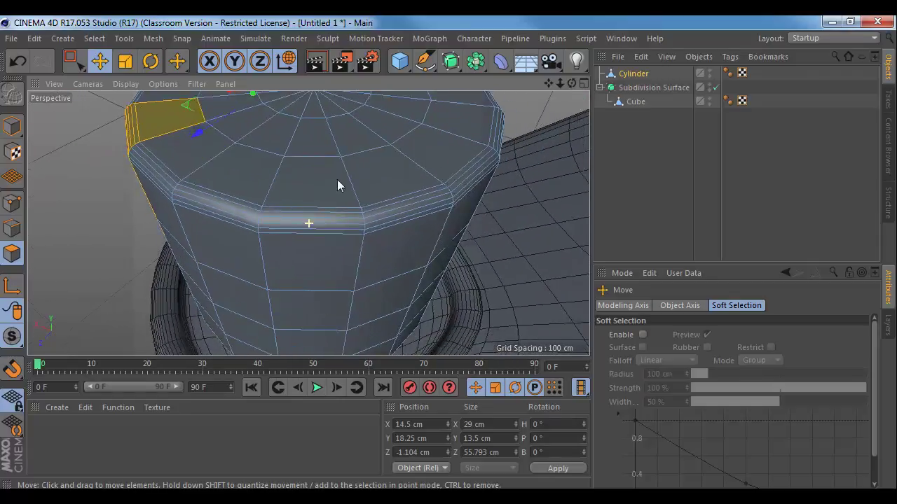
pyautogui.keyDown('alt'); pyautogui.moveTo(341, 180); pyautogui.dragTo(351, 185, button='right'); pyautogui.keyUp('alt')
pyautogui.keyDown('shift'); pyautogui.click(334, 185); pyautogui.keyUp('shift')
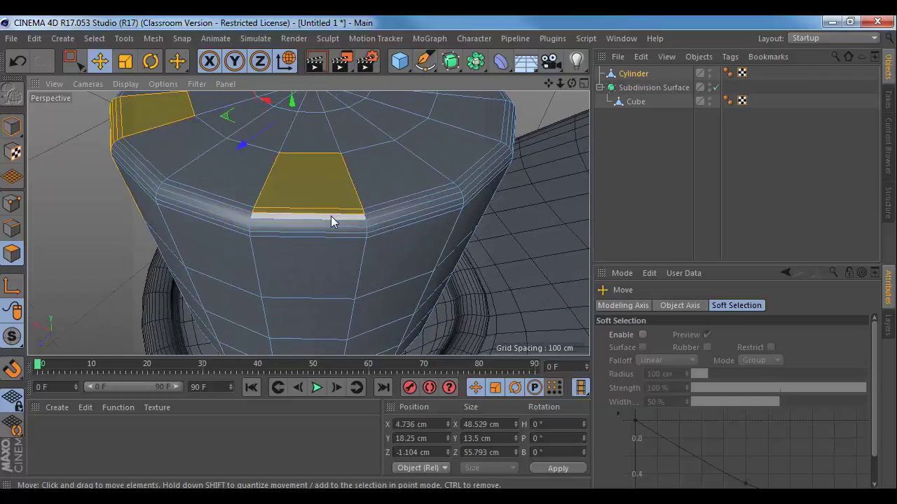
pyautogui.keyDown('shift'); pyautogui.click(331, 222); pyautogui.keyUp('shift')
pyautogui.keyDown('shift'); pyautogui.click(330, 228); pyautogui.keyUp('shift')
pyautogui.keyDown('shift'); pyautogui.click(331, 234); pyautogui.keyUp('shift')
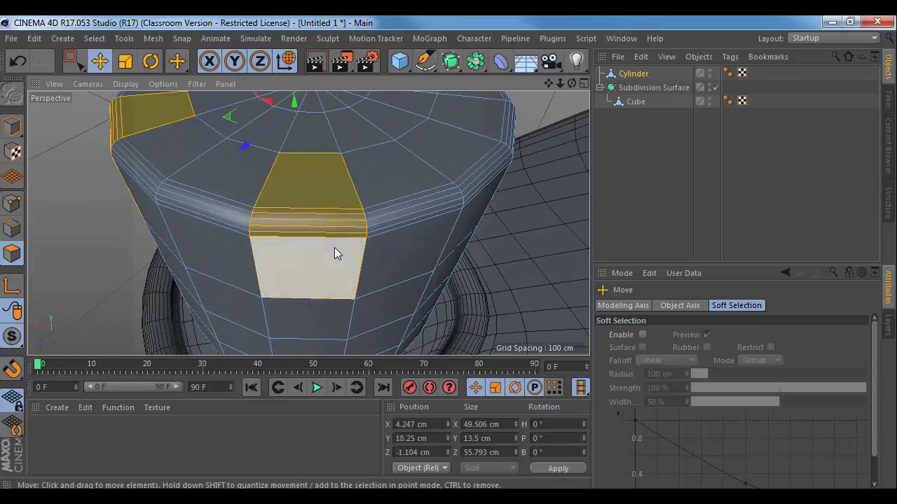
pyautogui.keyDown('shift'); pyautogui.click(334, 247); pyautogui.keyUp('shift')
# - Check the spacing of the selected strips around the cylinder's cap, and deselect all polygons
pyautogui.keyDown('alt'); pyautogui.moveTo(497, 199); pyautogui.dragTo(371, 260); pyautogui.keyUp('alt')
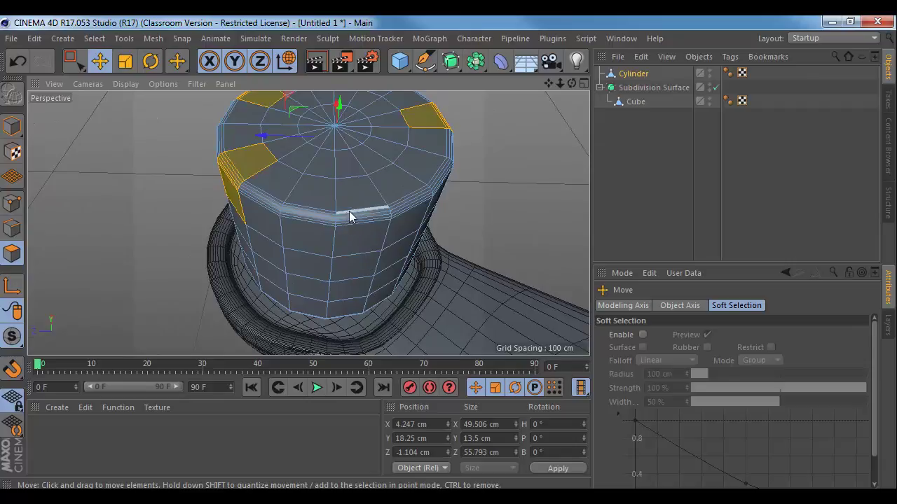
pyautogui.keyDown('alt'); pyautogui.moveTo(354, 212); pyautogui.dragTo(376, 220); pyautogui.keyUp('alt')
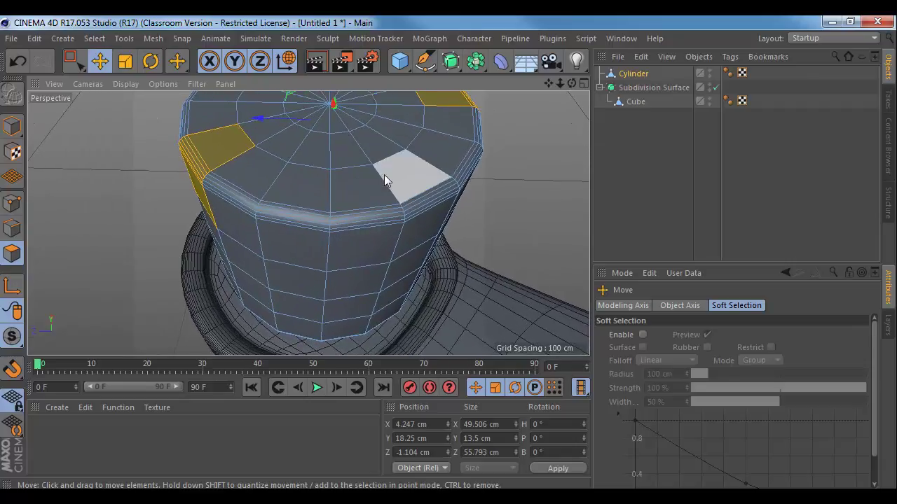
pyautogui.keyDown('alt'); pyautogui.moveTo(392, 175); pyautogui.dragTo(393, 249); pyautogui.keyUp('alt')
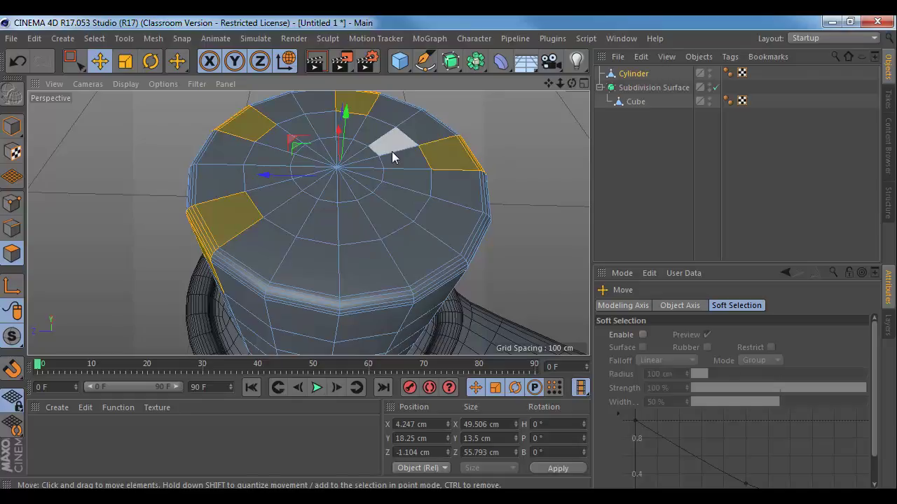
pyautogui.keyDown('alt'); pyautogui.moveTo(323, 187); pyautogui.dragTo(335, 188); pyautogui.keyUp('alt')
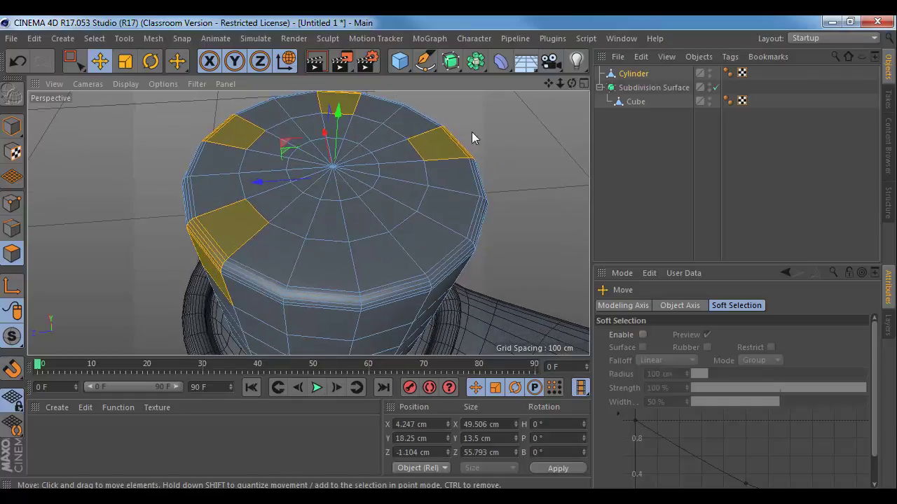
pyautogui.hotkey('ctrl', 'shift', 'a')
# - Select one segment's strip of polygons from the cap's outer ring over the fillet to the uppermost side face
pyautogui.keyDown('alt'); pyautogui.moveTo(459, 143); pyautogui.dragTo(380, 102); pyautogui.keyUp('alt')
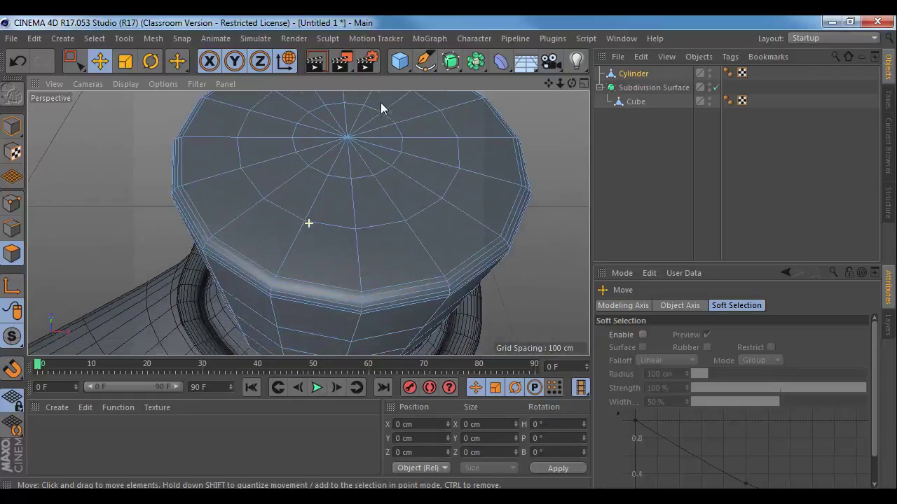
pyautogui.click(384, 250)
pyautogui.keyDown('alt'); pyautogui.moveTo(384, 251); pyautogui.dragTo(354, 244); pyautogui.keyUp('alt')
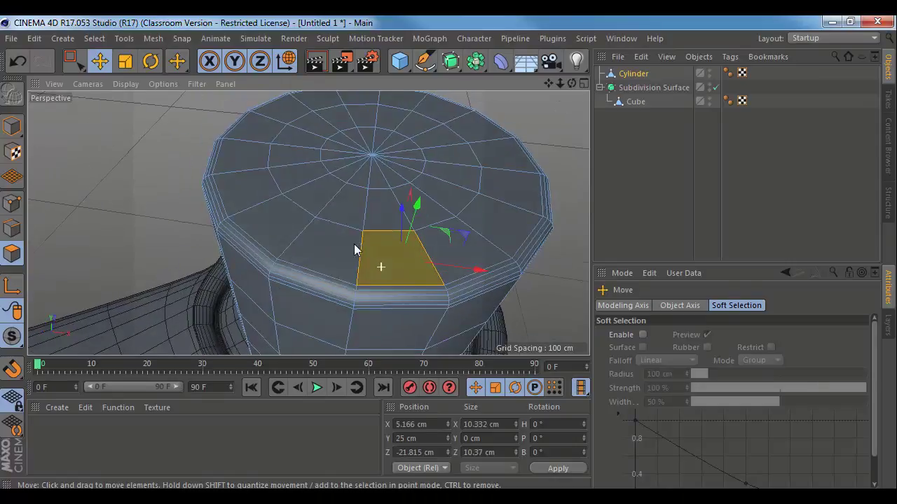
pyautogui.keyDown('shift'); pyautogui.click(372, 287); pyautogui.keyUp('shift')
pyautogui.keyDown('shift'); pyautogui.click(372, 291); pyautogui.keyUp('shift')
pyautogui.keyDown('shift'); pyautogui.click(372, 297); pyautogui.keyUp('shift')
pyautogui.keyDown('shift'); pyautogui.moveTo(372, 300); pyautogui.dragTo(370, 314); pyautogui.keyUp('shift')
# - Add the matching cap, fillet and upper side strip on the diametrically opposite segment to the selection
pyautogui.keyDown('alt'); pyautogui.moveTo(286, 245); pyautogui.dragTo(261, 243); pyautogui.keyUp('alt')
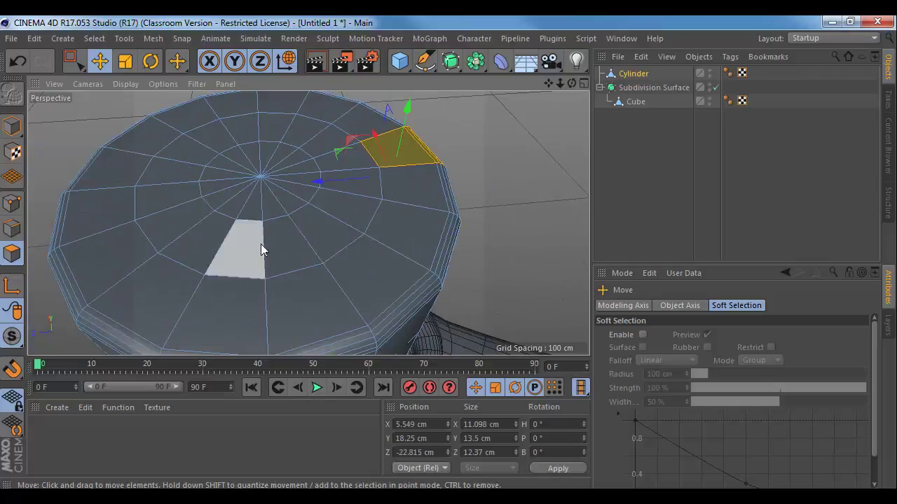
pyautogui.keyDown('alt'); pyautogui.moveTo(192, 264); pyautogui.dragTo(237, 272); pyautogui.keyUp('alt')
pyautogui.keyDown('alt'); pyautogui.moveTo(237, 271); pyautogui.dragTo(309, 224, button='middle'); pyautogui.keyUp('alt')
pyautogui.keyDown('alt'); pyautogui.moveTo(309, 224); pyautogui.dragTo(345, 177); pyautogui.keyUp('alt')
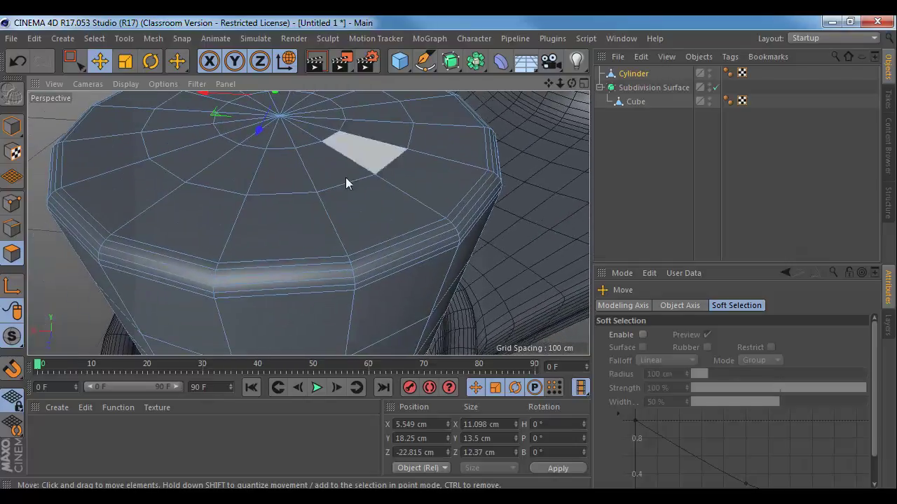
pyautogui.click(301, 226)
pyautogui.keyDown('ctrl'); pyautogui.moveTo(299, 267); pyautogui.dragTo(370, 270); pyautogui.keyUp('ctrl')
# - Add a third matching strip to the selection, a quarter turn around the cylinder from the two opposite strips
pyautogui.keyDown('alt'); pyautogui.moveTo(280, 252); pyautogui.dragTo(309, 252, button='right'); pyautogui.keyUp('alt')
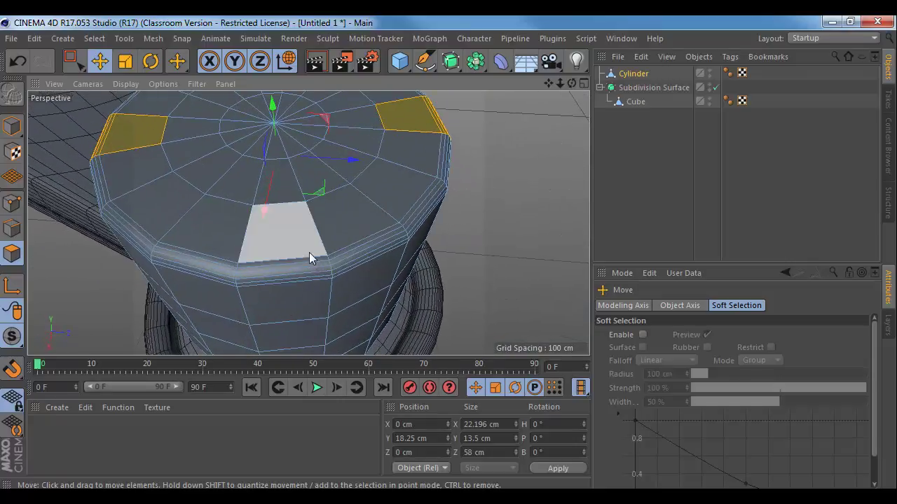
pyautogui.keyDown('shift'); pyautogui.click(309, 253); pyautogui.keyUp('shift')
pyautogui.keyDown('ctrl'); pyautogui.moveTo(307, 263); pyautogui.dragTo(308, 287); pyautogui.keyUp('ctrl')
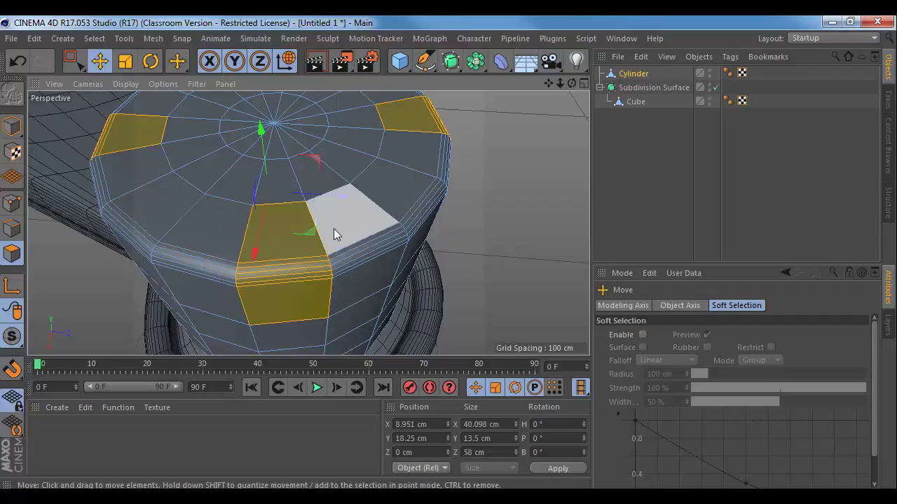
# - Add the fourth strip opposite the third to the selection, so the four strips sit at quarter turns
pyautogui.keyDown('alt'); pyautogui.moveTo(230, 226); pyautogui.dragTo(280, 235); pyautogui.keyUp('alt')
pyautogui.keyDown('shift'); pyautogui.click(280, 235); pyautogui.keyUp('shift')
pyautogui.keyDown('shift'); pyautogui.click(271, 262); pyautogui.keyUp('shift')
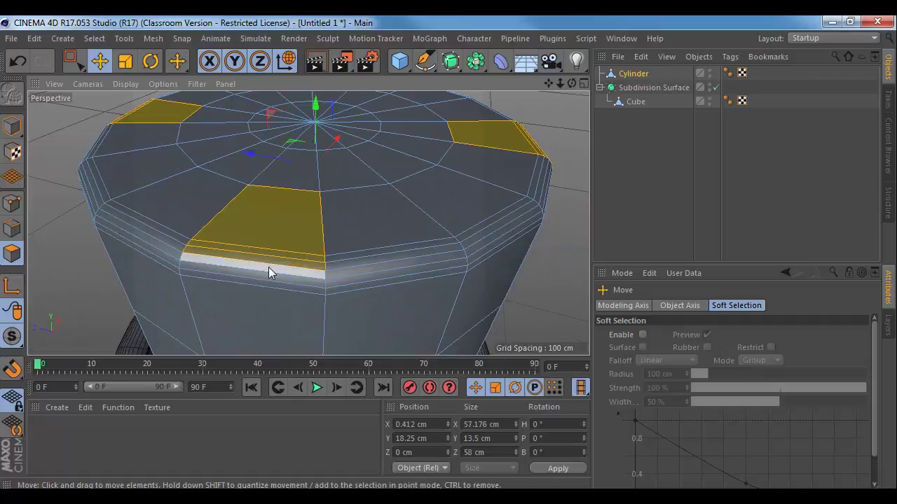
pyautogui.keyDown('shift'); pyautogui.click(268, 267); pyautogui.keyUp('shift')
pyautogui.keyDown('shift'); pyautogui.click(267, 273); pyautogui.keyUp('shift')
pyautogui.keyDown('shift'); pyautogui.click(256, 283); pyautogui.keyUp('shift')
pyautogui.keyDown('shift'); pyautogui.click(250, 298); pyautogui.keyUp('shift')
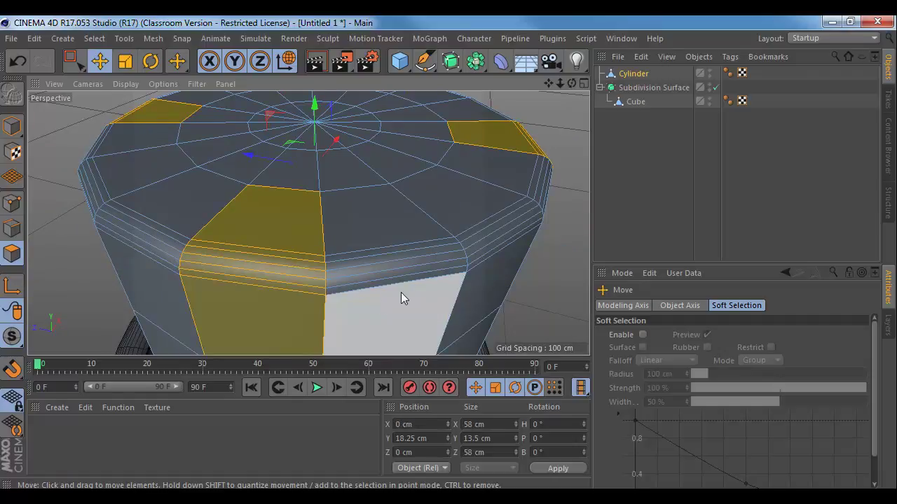
# - Delete the four selected polygon strips to cut open slots into the cylinder's upper rim
pyautogui.keyDown('alt'); pyautogui.moveTo(400, 287); pyautogui.dragTo(278, 271, button='right'); pyautogui.keyUp('alt')
pyautogui.keyDown('alt'); pyautogui.moveTo(278, 272); pyautogui.dragTo(379, 261); pyautogui.keyUp('alt')
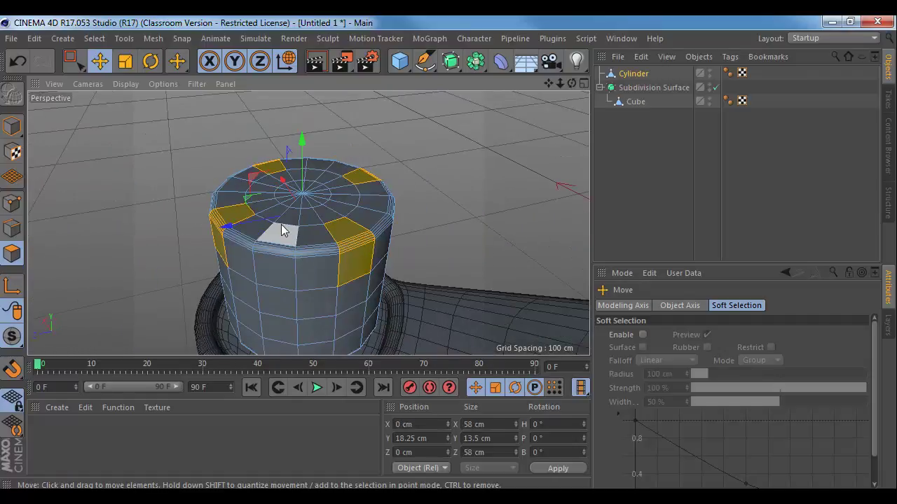
pyautogui.press('Delete')
pyautogui.keyDown('alt'); pyautogui.moveTo(204, 231); pyautogui.dragTo(348, 261); pyautogui.keyUp('alt')
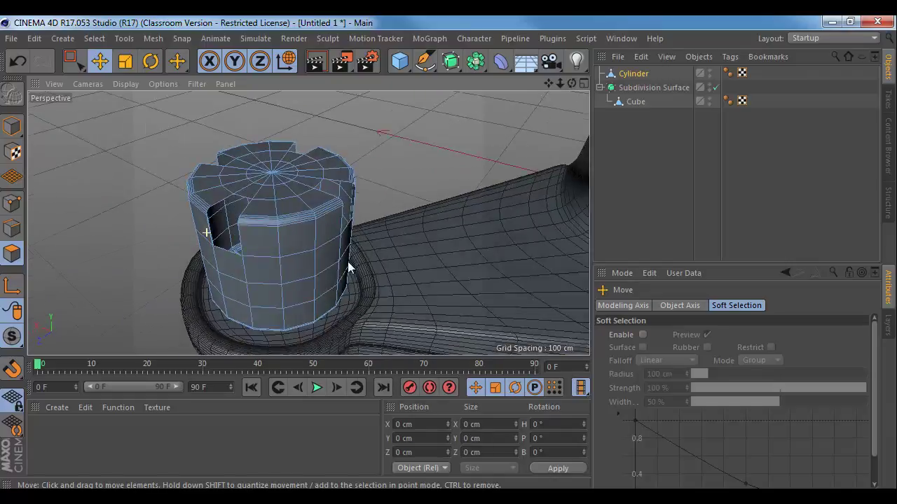
# - Select all remaining polygons of the slotted cylinder with the Rectangle Selection tool
pyautogui.scroll(5, 348, 261)
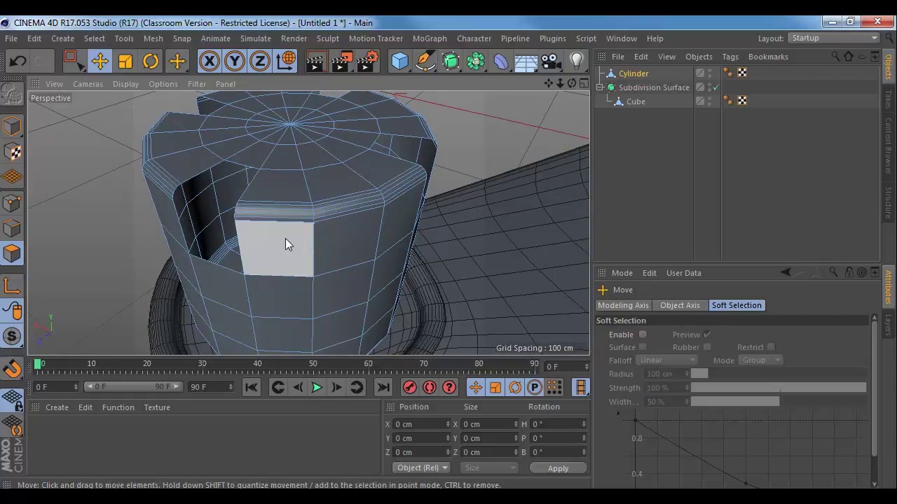
pyautogui.scroll(-8, 407, 182)
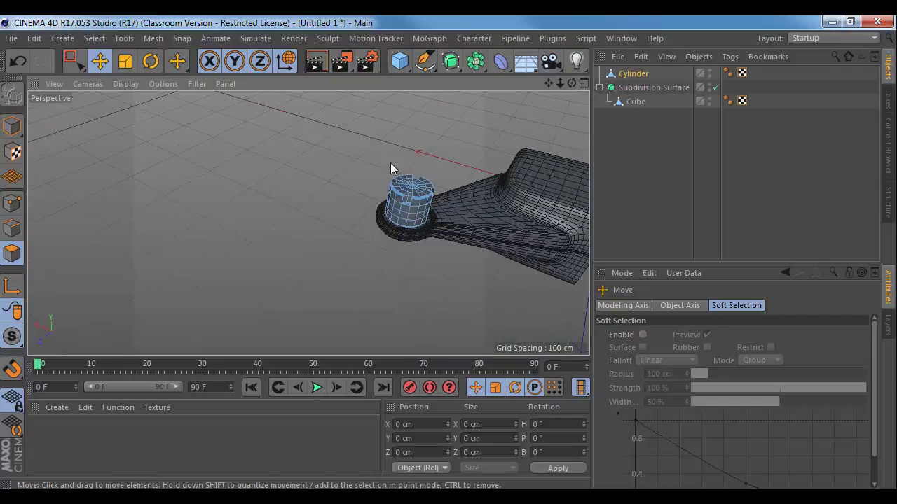
pyautogui.keyDown('alt'); pyautogui.moveTo(385, 154); pyautogui.dragTo(293, 166, button='middle'); pyautogui.keyUp('alt')
pyautogui.press('0')
pyautogui.moveTo(292, 162); pyautogui.dragTo(390, 259)
pyautogui.keyDown('alt'); pyautogui.moveTo(250, 203); pyautogui.dragTo(366, 186, button='right'); pyautogui.keyUp('alt')
pyautogui.keyDown('alt'); pyautogui.moveTo(365, 187); pyautogui.dragTo(259, 149); pyautogui.keyUp('alt')
pyautogui.keyDown('alt'); pyautogui.moveTo(259, 150); pyautogui.dragTo(269, 154, button='right'); pyautogui.keyUp('alt')
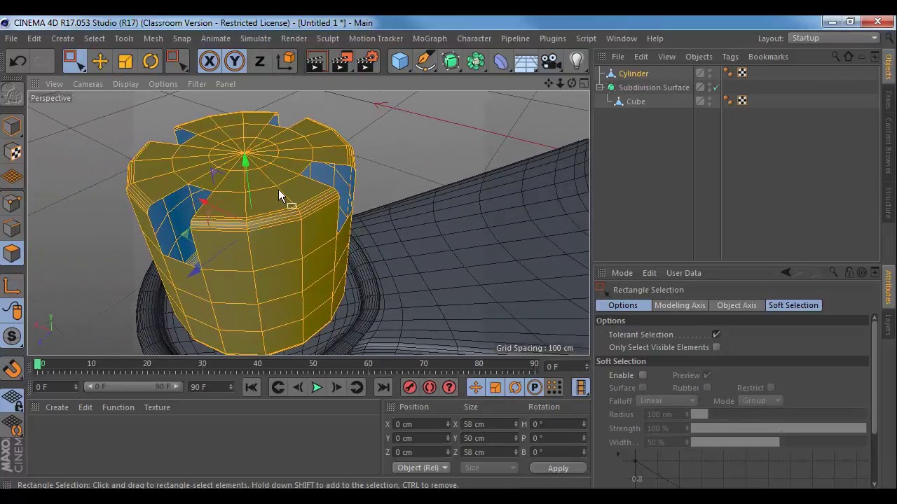
# - Extrude the selected polygons with an offset of 2.6 cm and Create Caps enabled to give the shell thickness
pyautogui.press('d')
pyautogui.moveTo(272, 219)
pyautogui.mouseDown()
pyautogui.moveTo(287, 220)
pyautogui.moveTo(280, 227)
pyautogui.mouseUp()
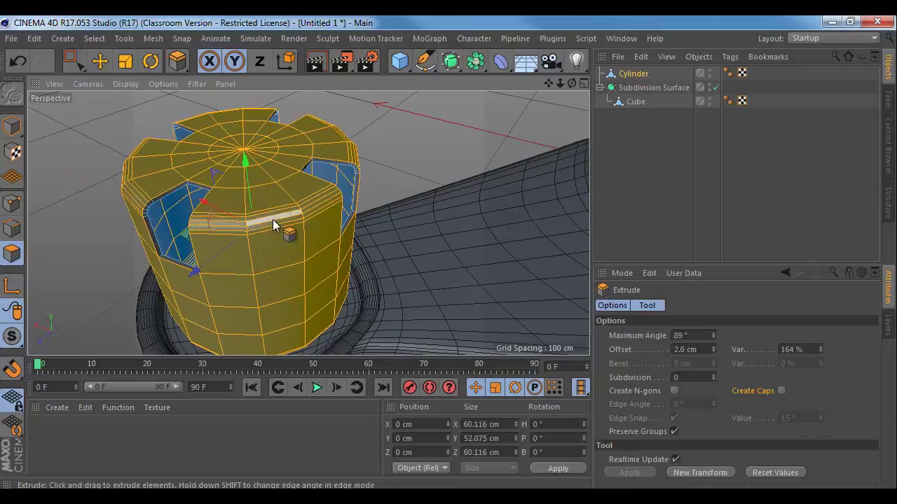
pyautogui.click(781, 391)
pyautogui.keyDown('alt'); pyautogui.moveTo(370, 254); pyautogui.dragTo(194, 180); pyautogui.keyUp('alt')
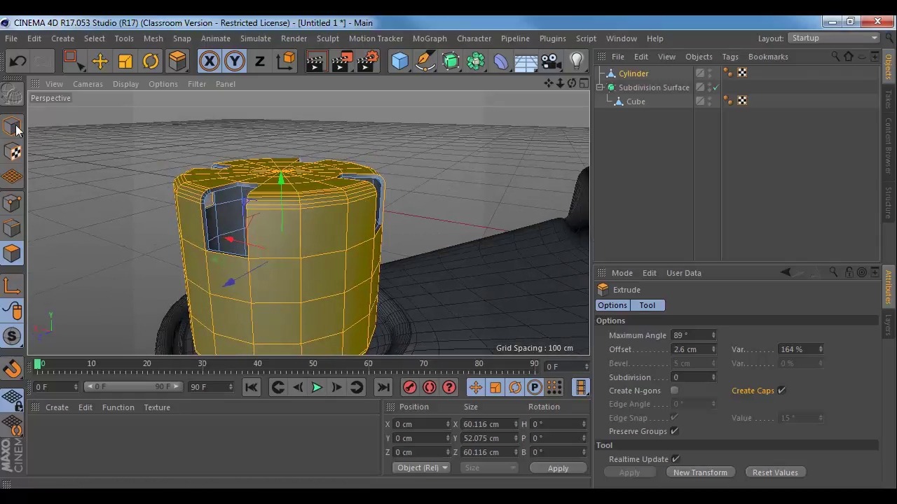
# - Switch to model mode, deselect the cylinder and inspect the thickened slots from several angles
pyautogui.click(12, 126)
pyautogui.keyDown('alt'); pyautogui.moveTo(243, 164); pyautogui.dragTo(257, 211); pyautogui.keyUp('alt')
pyautogui.press('e')
pyautogui.click(215, 153)
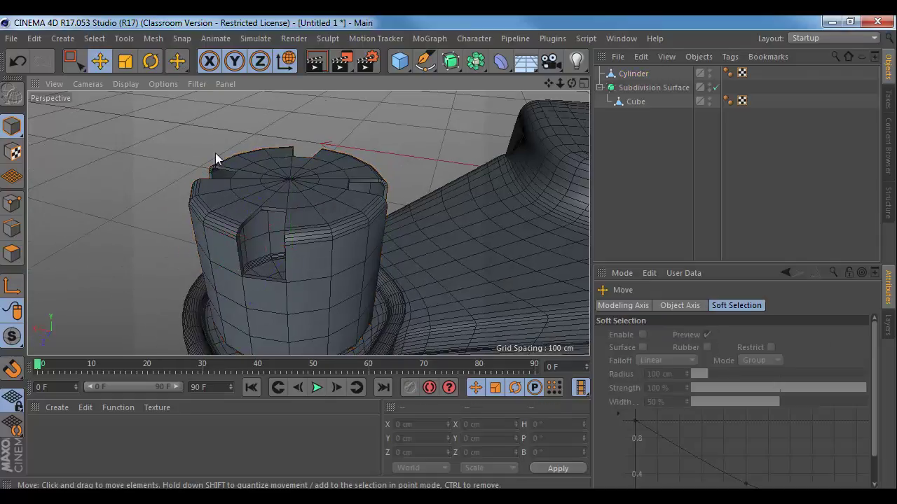
pyautogui.keyDown('alt'); pyautogui.moveTo(262, 175); pyautogui.dragTo(286, 219); pyautogui.keyUp('alt')
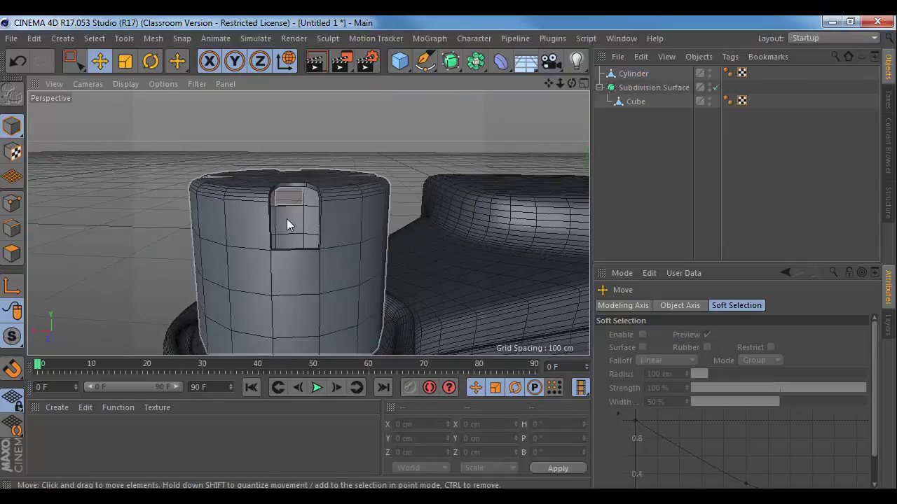
pyautogui.keyDown('alt'); pyautogui.moveTo(363, 204); pyautogui.dragTo(314, 239); pyautogui.keyUp('alt')
# - Check the motors in the drone reference picture, and add a torus primitive to the Cinema 4D scene
pyautogui.hotkey('alt', 'Tab')
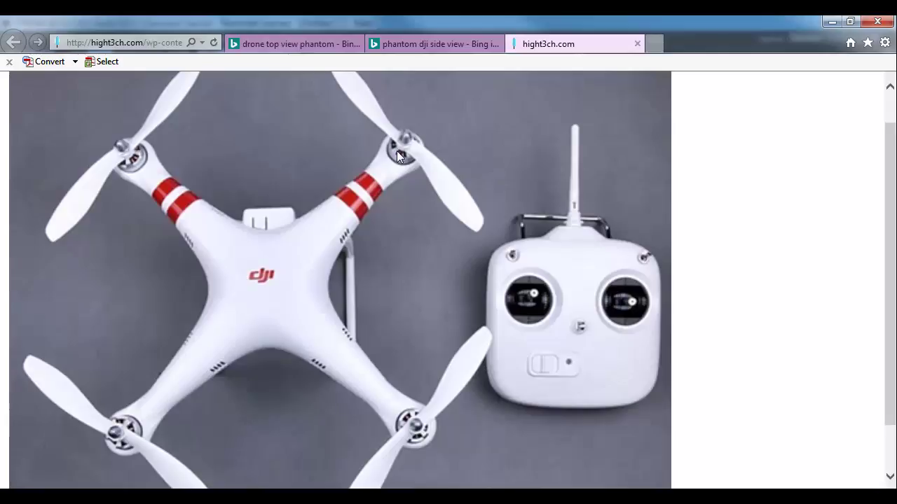
pyautogui.hotkey('alt', 'Tab')
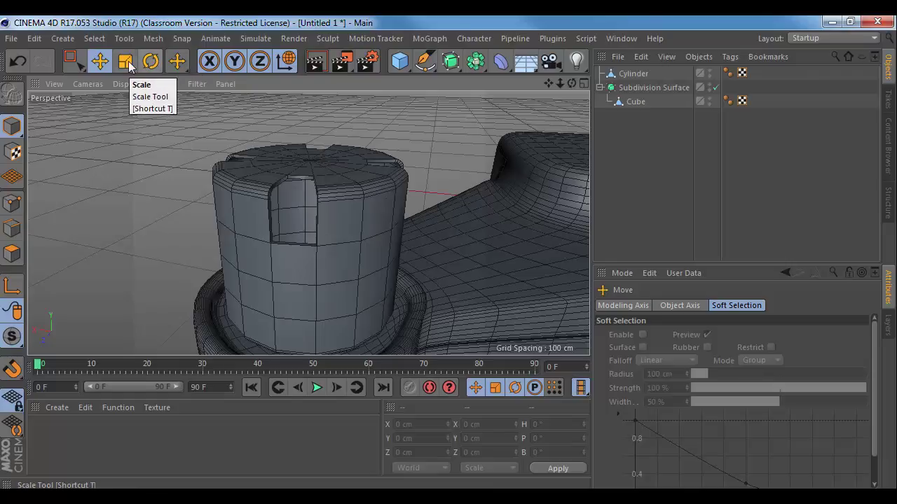
pyautogui.click(73, 40)
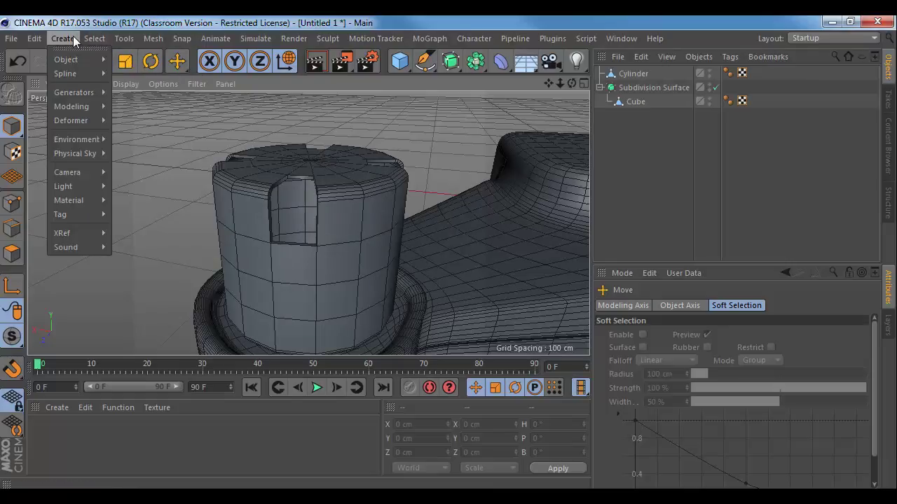
pyautogui.moveTo(78, 60)
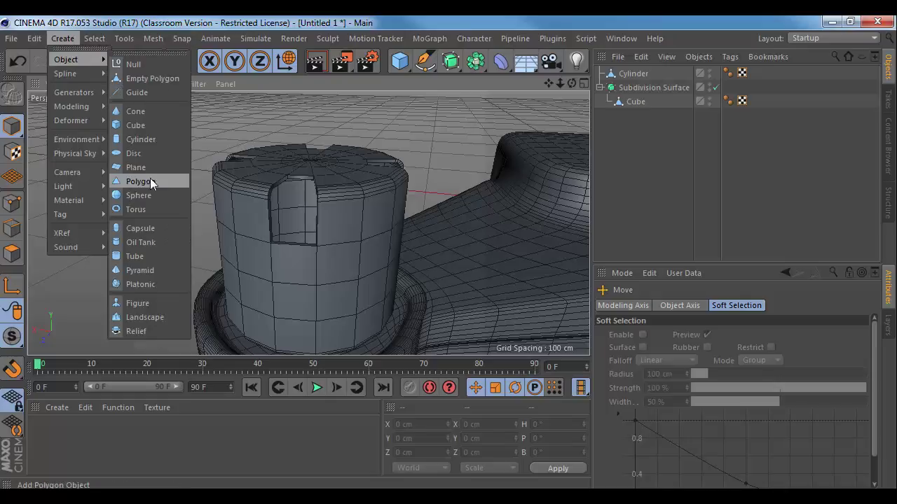
pyautogui.click(146, 209)
pyautogui.keyDown('alt'); pyautogui.moveTo(459, 206); pyautogui.dragTo(378, 217, button='right'); pyautogui.keyUp('alt')
pyautogui.keyDown('alt'); pyautogui.moveTo(357, 222); pyautogui.dragTo(243, 252, button='middle'); pyautogui.keyUp('alt')
pyautogui.keyDown('alt'); pyautogui.moveTo(242, 251); pyautogui.dragTo(241, 223); pyautogui.keyUp('alt')
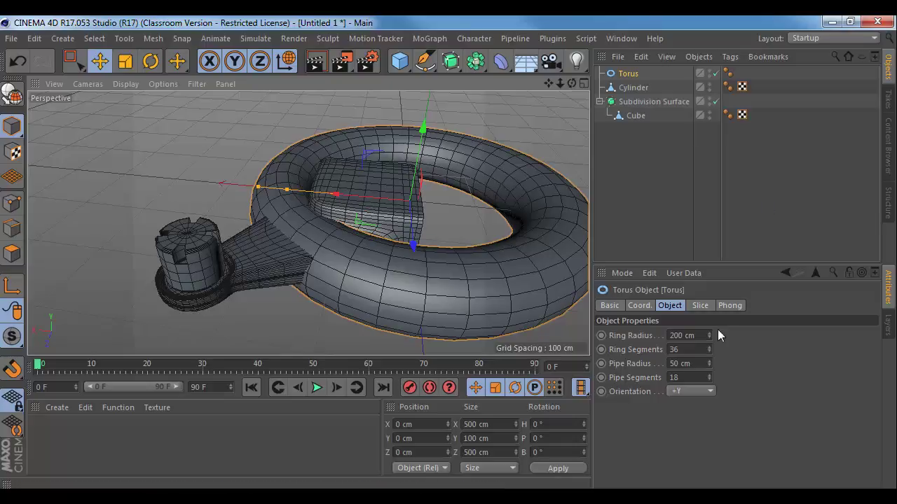
# - Set the torus to orientation -X, ring radius 8 cm, 11 ring segments, pipe radius 3 cm and 5 pipe segments
pyautogui.click(699, 393)
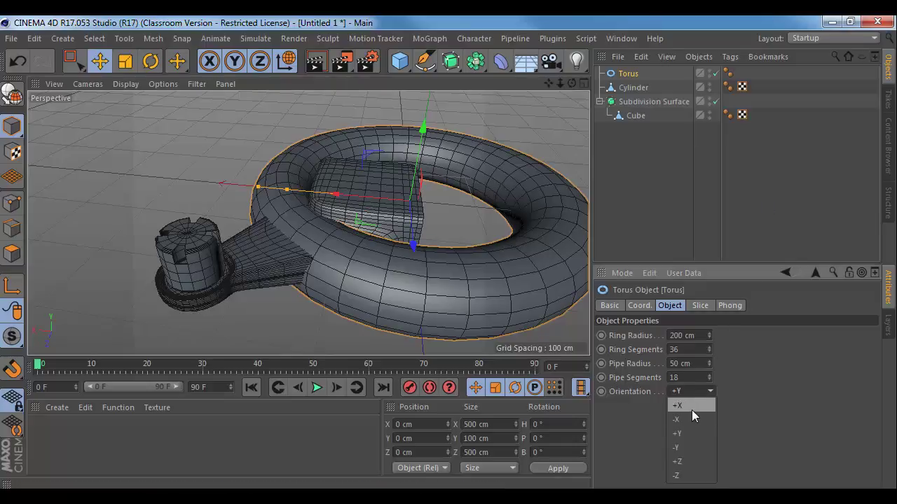
pyautogui.click(689, 421)
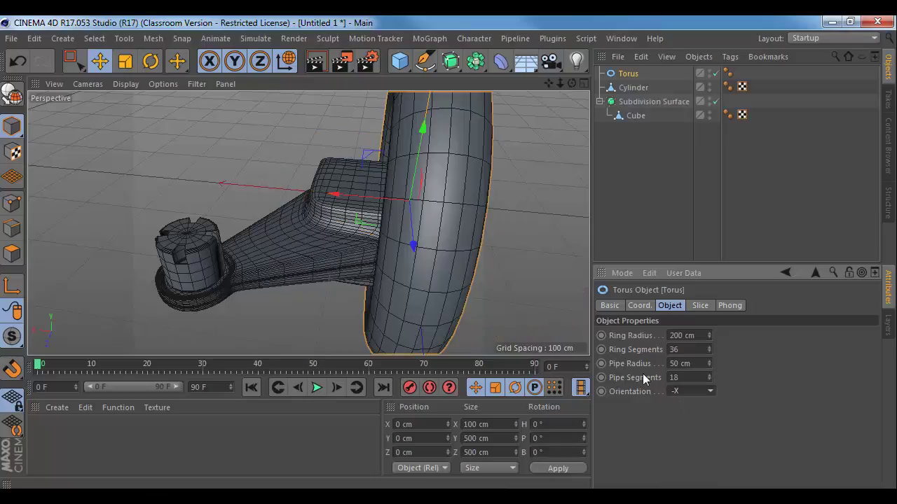
pyautogui.keyDown('alt'); pyautogui.moveTo(547, 302); pyautogui.dragTo(420, 224); pyautogui.keyUp('alt')
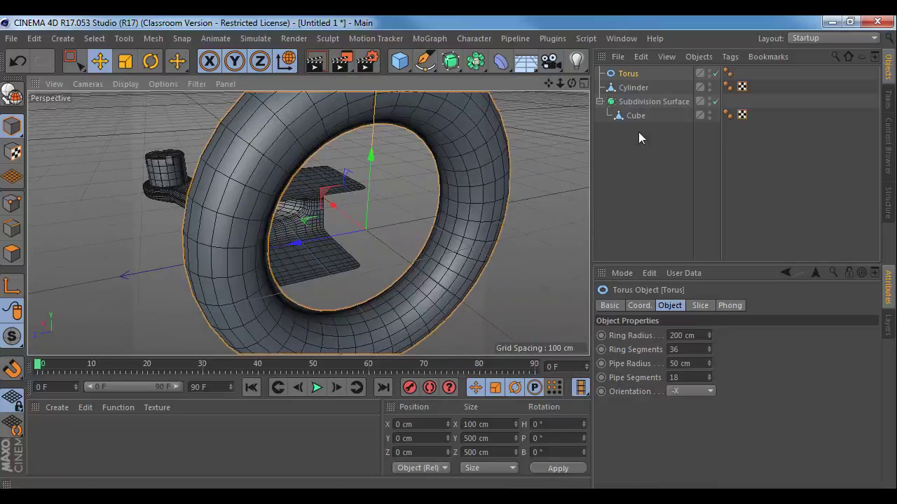
pyautogui.moveTo(708, 349); pyautogui.dragTo(709, 370)
pyautogui.moveTo(707, 332); pyautogui.dragTo(710, 367)
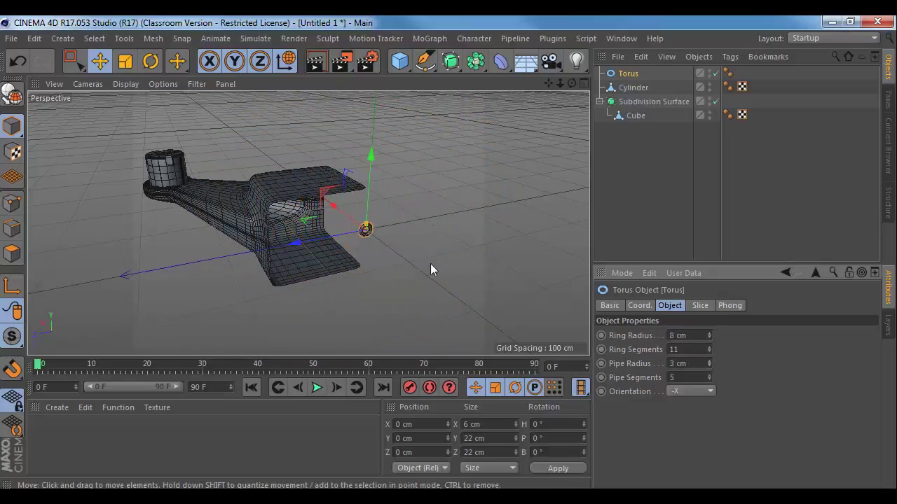
# - Set the torus's ring radius to 4 cm and its pipe radius to 2 cm
pyautogui.keyDown('alt'); pyautogui.moveTo(299, 240); pyautogui.dragTo(352, 254, button='right'); pyautogui.keyUp('alt')
pyautogui.keyDown('alt'); pyautogui.moveTo(456, 235); pyautogui.dragTo(272, 235, button='middle'); pyautogui.keyUp('alt')
pyautogui.keyDown('alt'); pyautogui.moveTo(326, 237); pyautogui.dragTo(378, 254, button='right'); pyautogui.keyUp('alt')
pyautogui.keyDown('alt'); pyautogui.moveTo(308, 216); pyautogui.dragTo(395, 235, button='middle'); pyautogui.keyUp('alt')
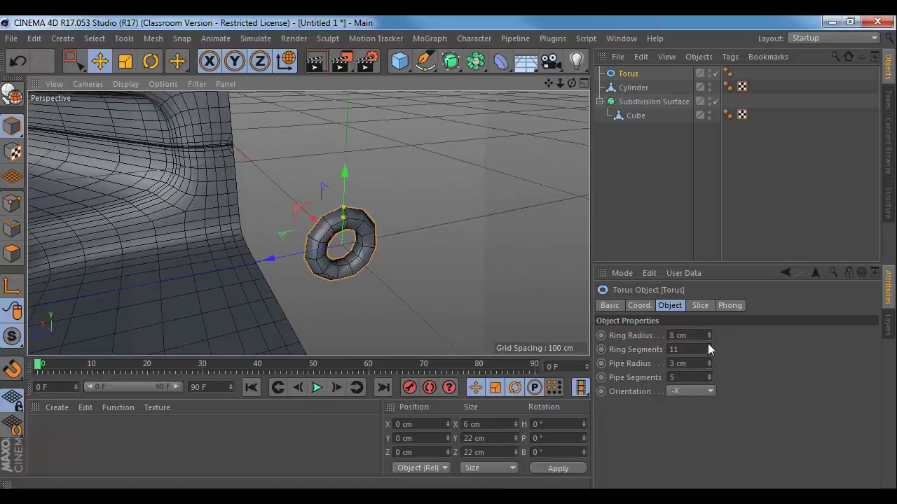
pyautogui.moveTo(692, 336); pyautogui.dragTo(594, 324)
pyautogui.write('4')
pyautogui.press('Tab')
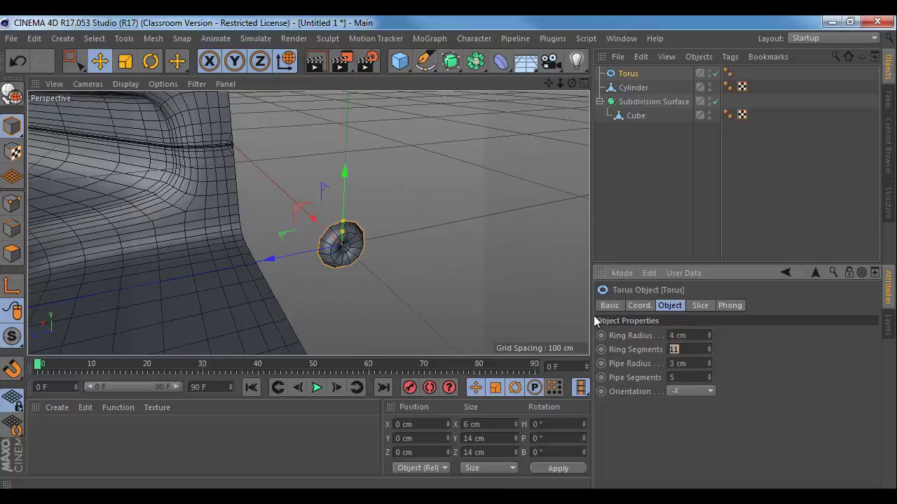
pyautogui.press('Tab')
pyautogui.write('2')
pyautogui.press('Return')
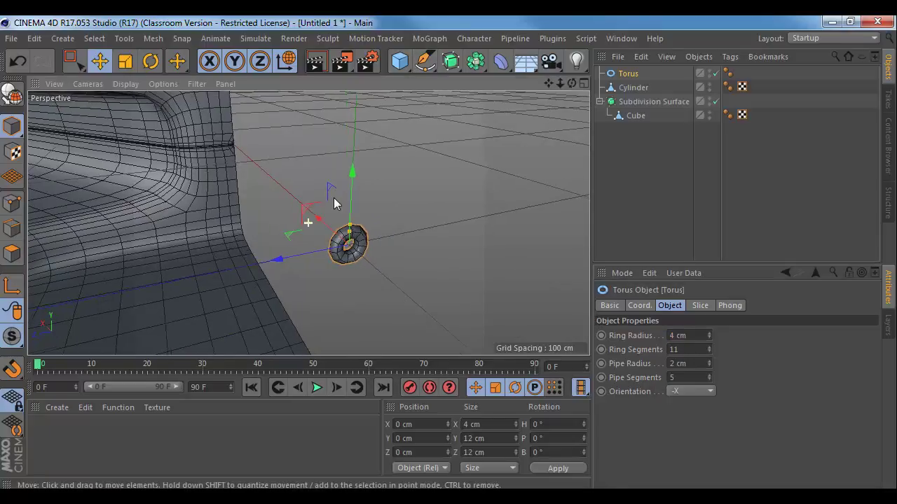
# - Reduce the torus's pipe radius to 1 cm and frame the torus in the perspective view
pyautogui.keyDown('alt'); pyautogui.moveTo(336, 200); pyautogui.dragTo(380, 206); pyautogui.keyUp('alt')
pyautogui.scroll(3, 379, 206)
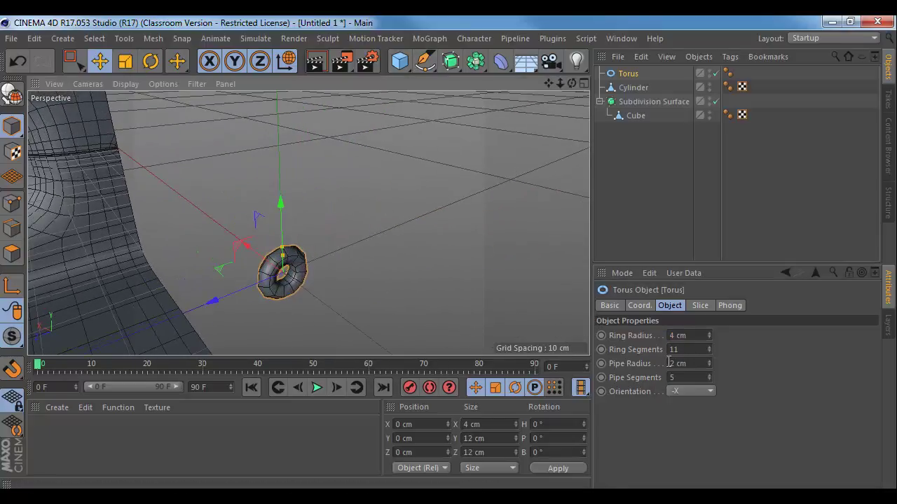
pyautogui.moveTo(694, 366); pyautogui.dragTo(650, 368)
pyautogui.write('1')
pyautogui.press('Tab')
pyautogui.scroll(-10, 351, 269)
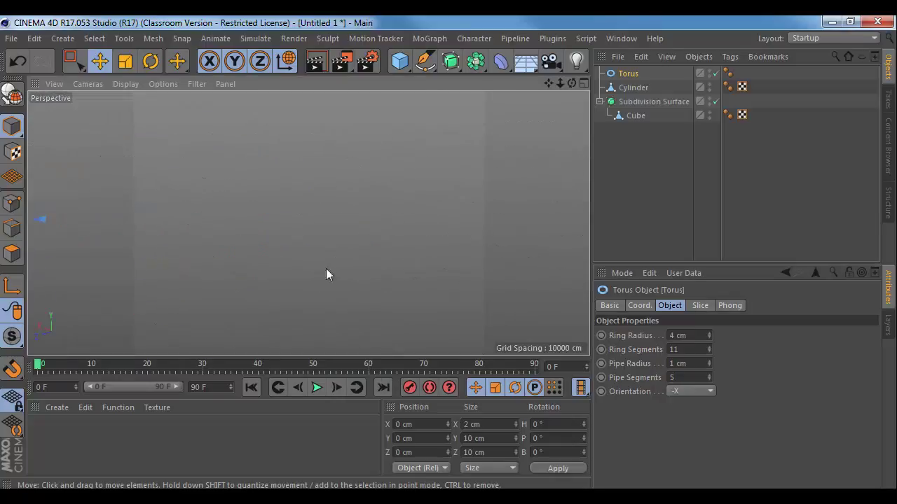
pyautogui.press('o')
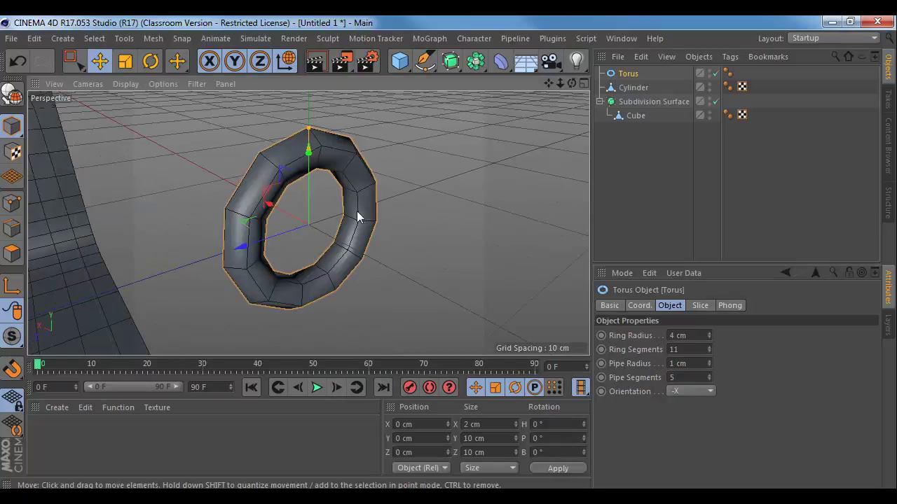
# - Enable slicing on the torus and set the slice's start angle to -90°
pyautogui.keyDown('alt'); pyautogui.moveTo(356, 213); pyautogui.dragTo(411, 208); pyautogui.keyUp('alt')
pyautogui.click(700, 306)
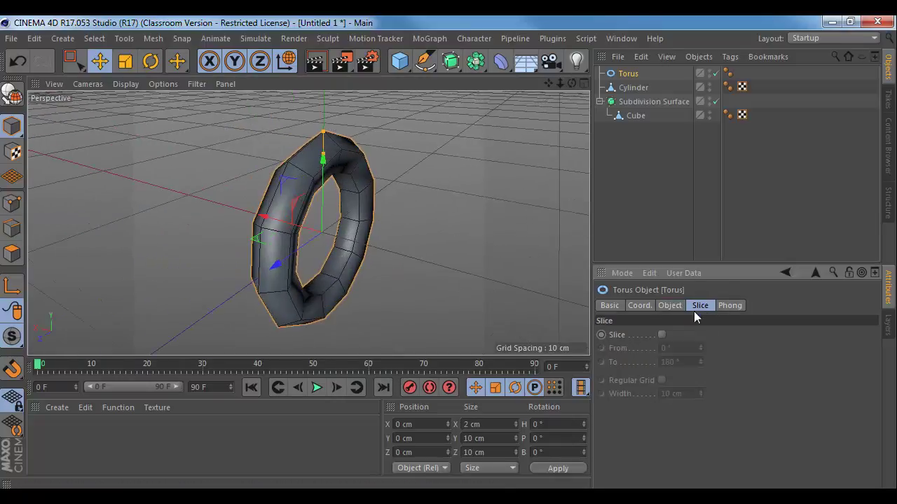
pyautogui.click(660, 335)
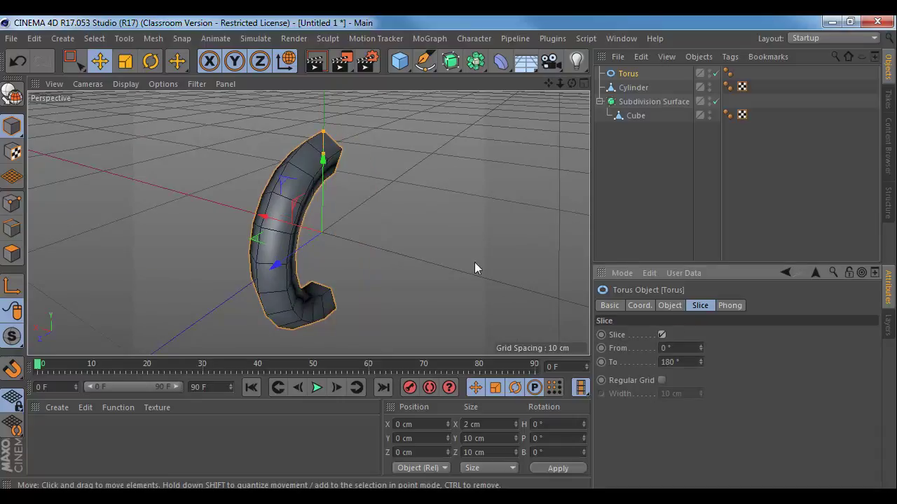
pyautogui.keyDown('alt'); pyautogui.moveTo(474, 262); pyautogui.dragTo(352, 245); pyautogui.keyUp('alt')
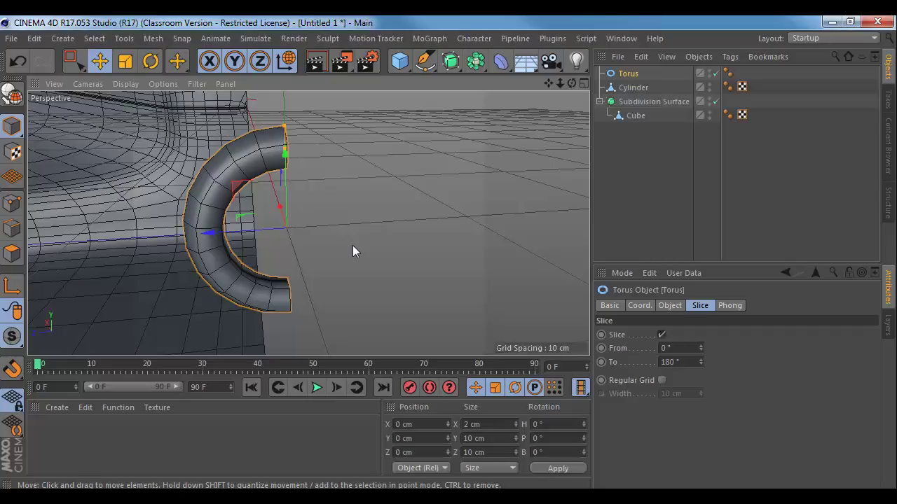
pyautogui.click(694, 348)
pyautogui.write('90')
pyautogui.press('Tab')
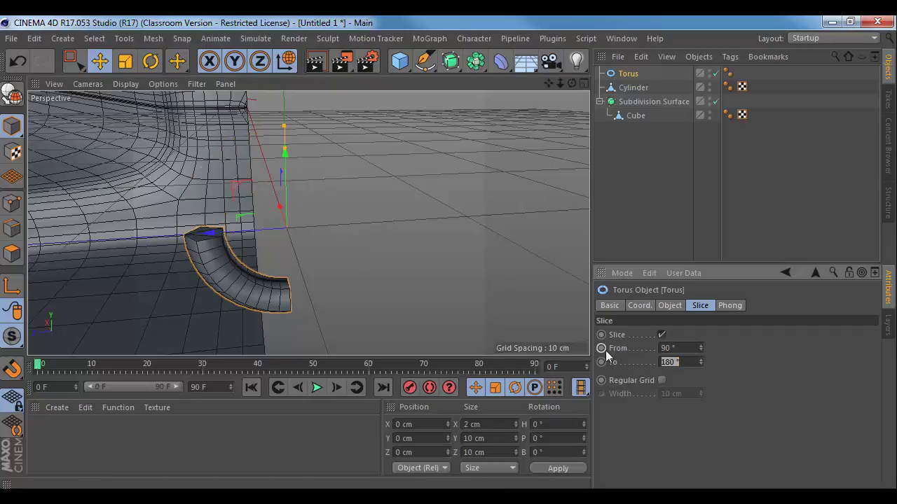
pyautogui.hotkey('shift', 'Tab')
pyautogui.write('-90')
pyautogui.press('Tab')
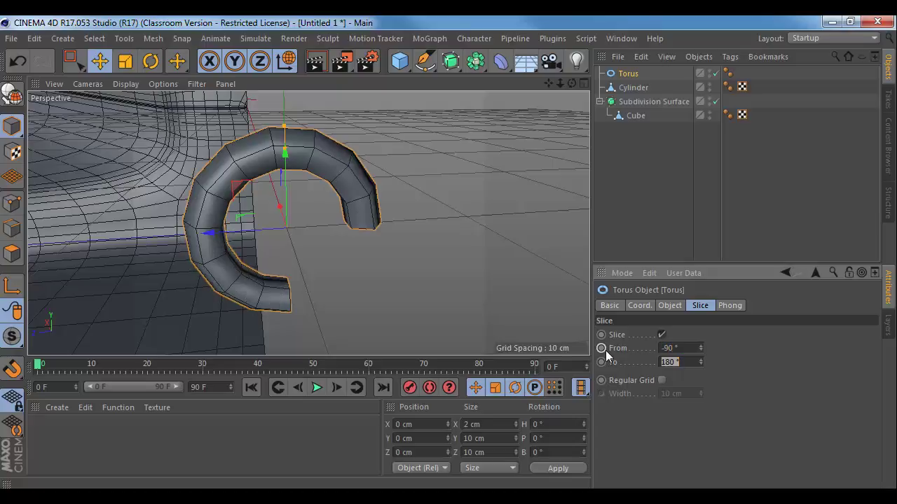
# - Try slice end angles of 270° and -270° on the torus
pyautogui.write('270')
pyautogui.press('Return')
pyautogui.hotkey('shift', 'Tab')
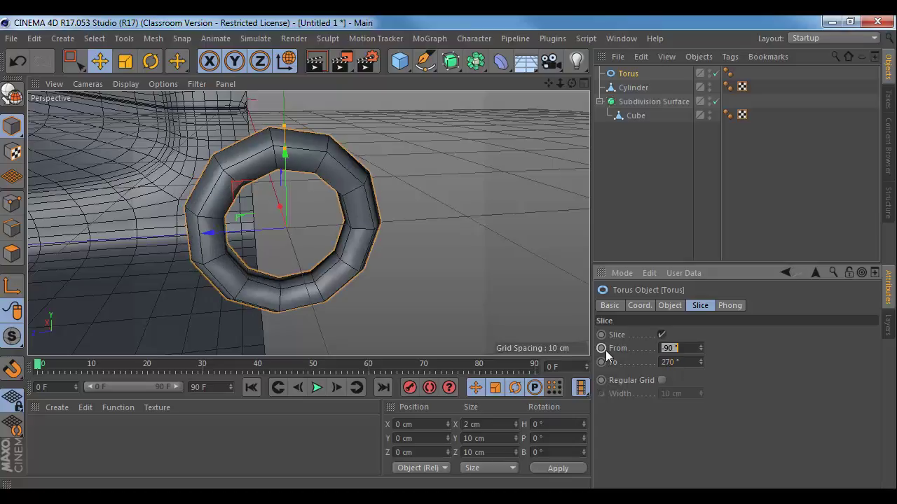
pyautogui.press('Tab')
pyautogui.write('-270')
pyautogui.press('Return')
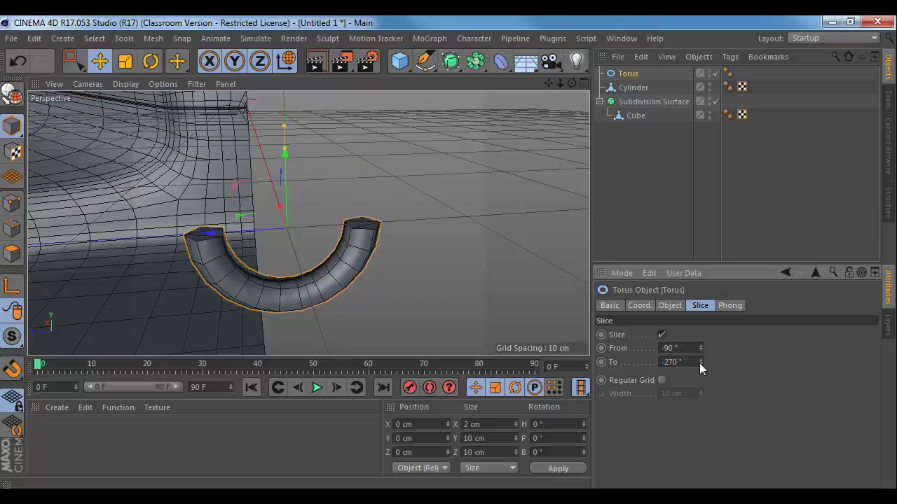
# - Set the torus slice's end angle to 90° to form an upright half-ring arch
pyautogui.moveTo(699, 363); pyautogui.dragTo(615, 366)
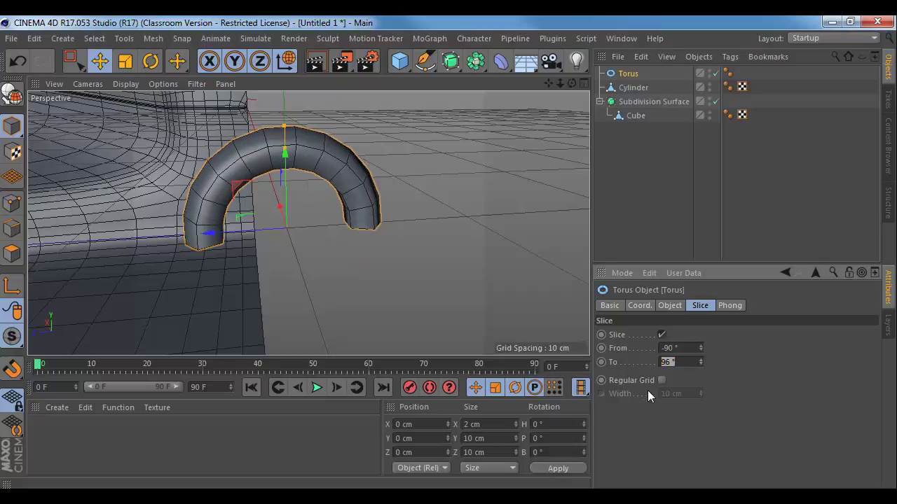
pyautogui.write('90')
pyautogui.press('Return')
pyautogui.keyDown('alt'); pyautogui.moveTo(409, 294); pyautogui.dragTo(405, 261); pyautogui.keyUp('alt')
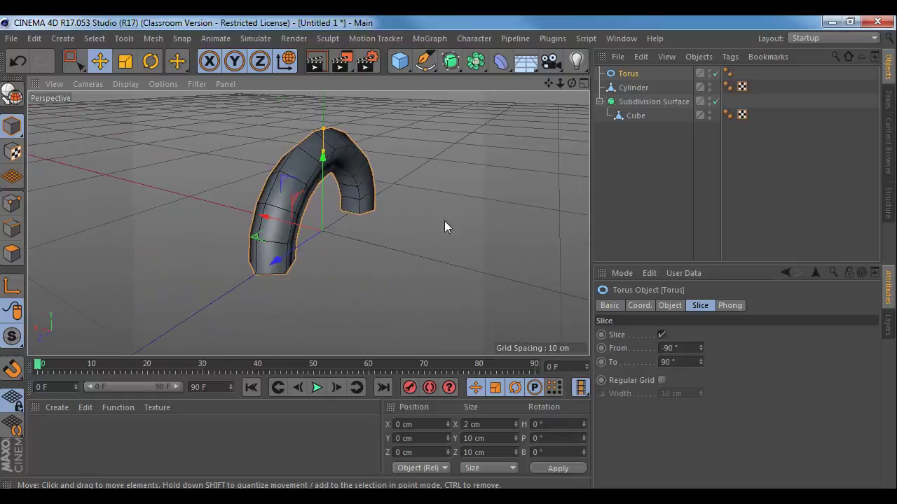
pyautogui.keyDown('alt'); pyautogui.moveTo(445, 222); pyautogui.dragTo(392, 192); pyautogui.keyUp('alt')
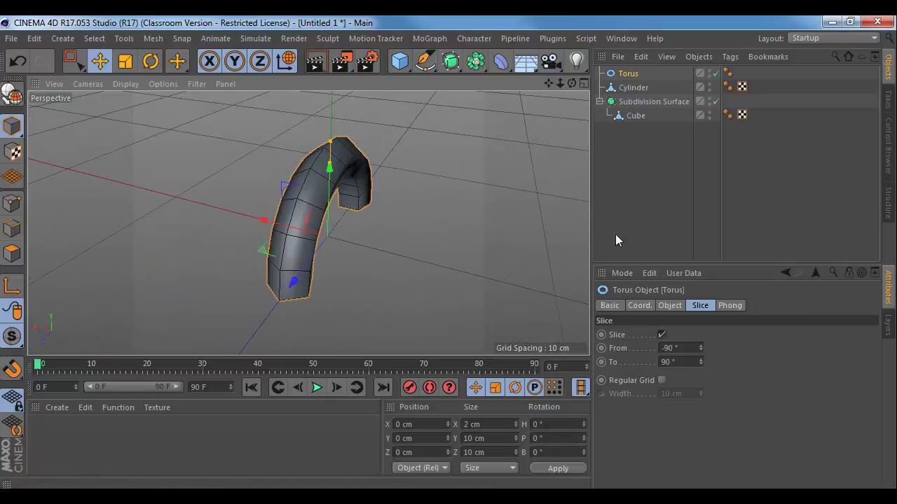
# - Set the half-ring torus to a ring radius of 3 cm and a pipe radius of 0.5 cm
pyautogui.click(669, 305)
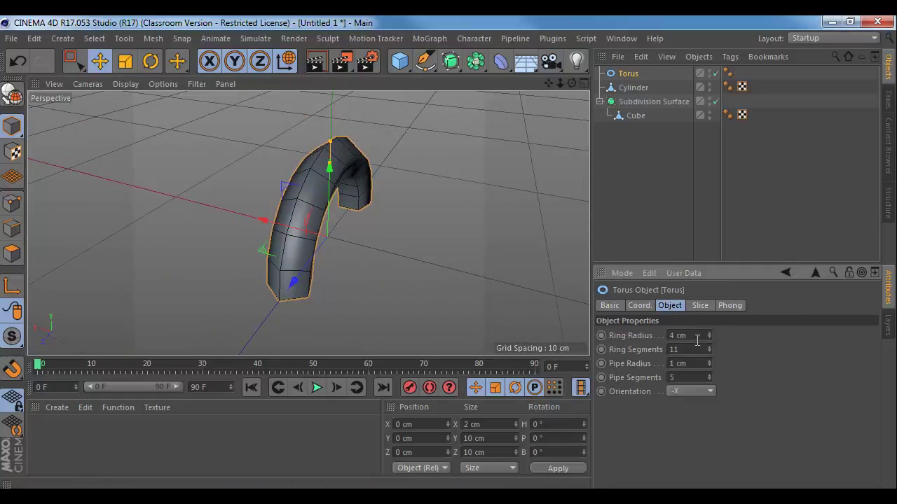
pyautogui.click(698, 336)
pyautogui.write('2')
pyautogui.press('Tab')
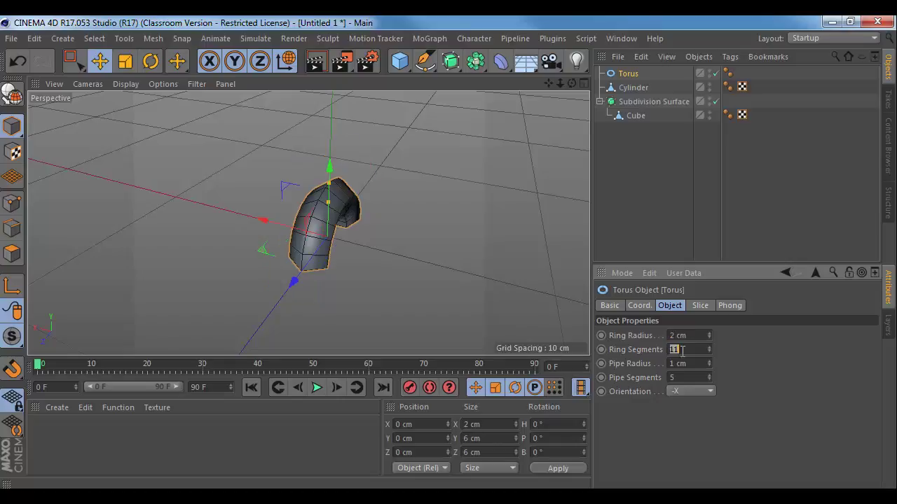
pyautogui.press('Tab')
pyautogui.hotkey('shift', 'Tab')
pyautogui.hotkey('shift', 'Tab')
pyautogui.write('3')
pyautogui.press('Tab')
pyautogui.press('Tab')
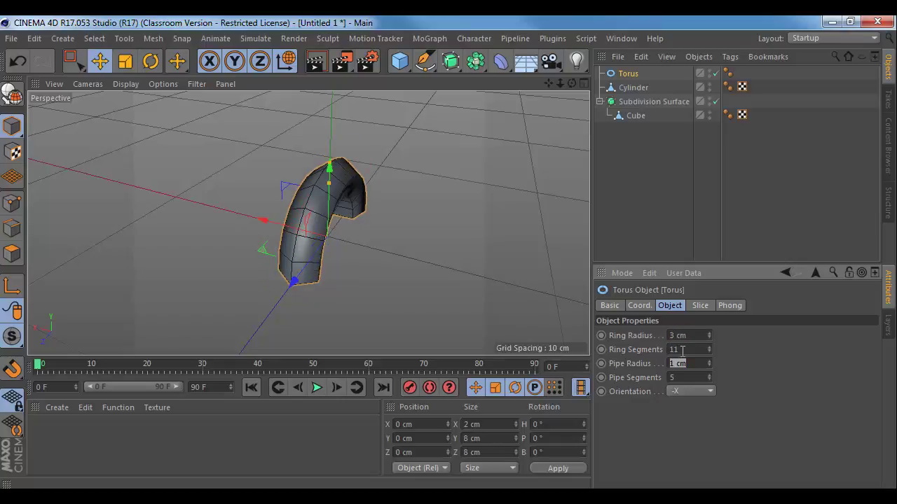
pyautogui.write('0.5')
pyautogui.press('Return')
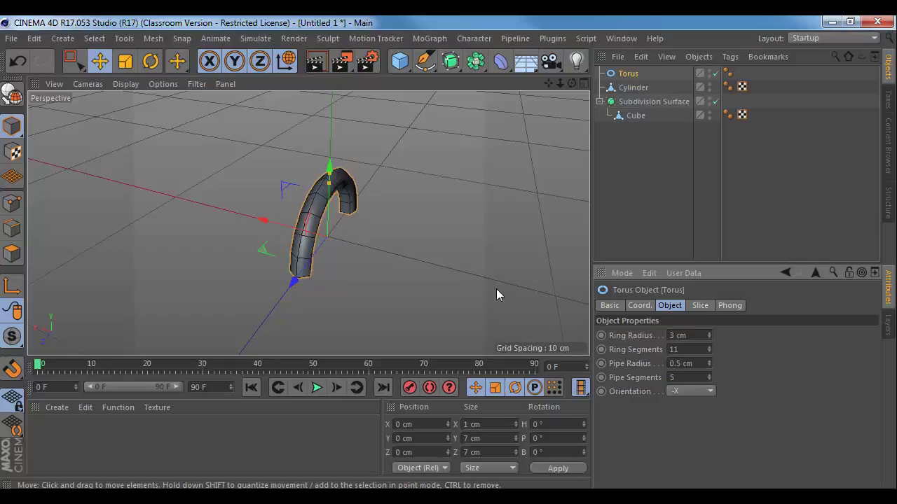
pyautogui.keyDown('alt'); pyautogui.moveTo(496, 289); pyautogui.dragTo(454, 204); pyautogui.keyUp('alt')
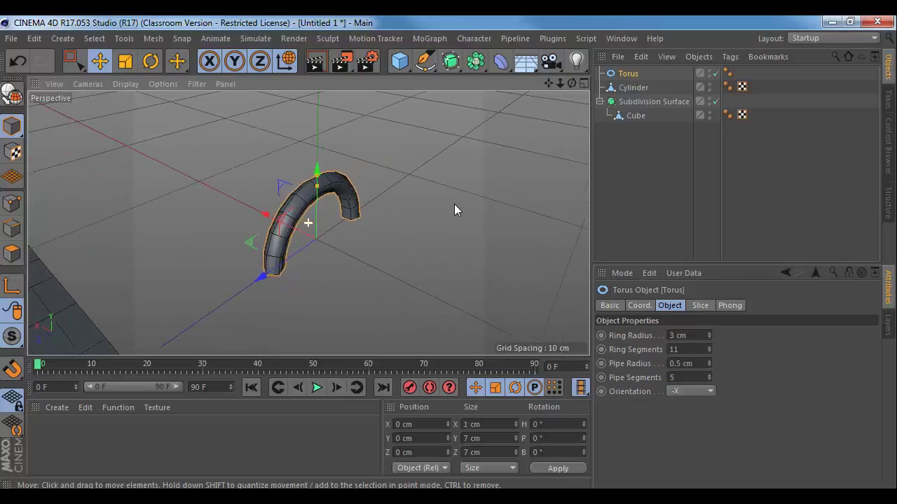
# - Add a MoGraph Cloner and make the torus its child
pyautogui.click(475, 62)
pyautogui.hotkey('ctrl', 'z')
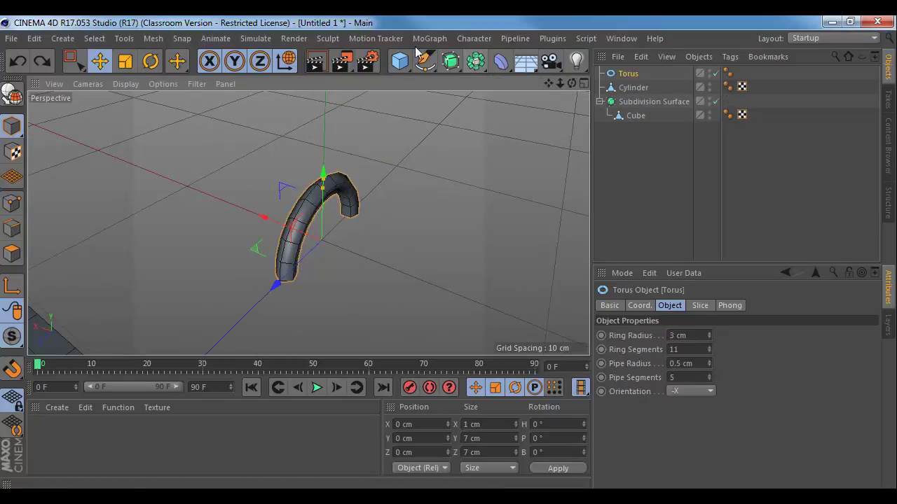
pyautogui.click(294, 38)
pyautogui.moveTo(431, 40)
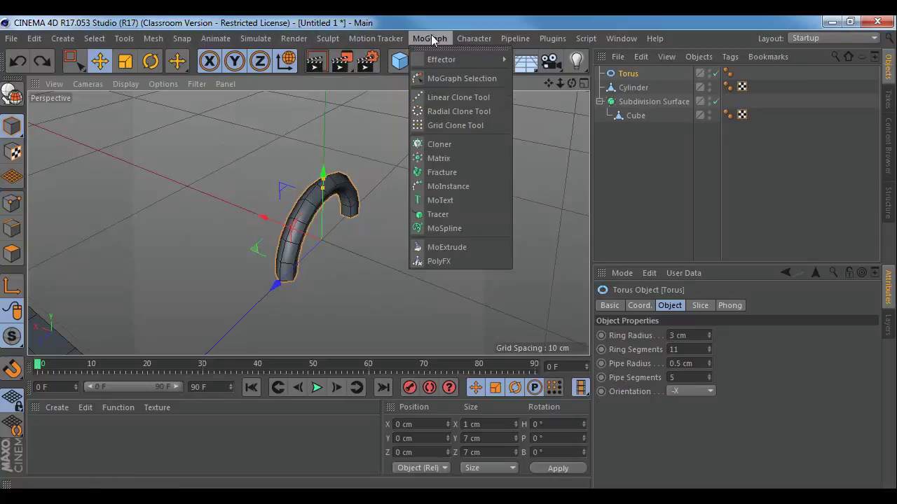
pyautogui.click(456, 143)
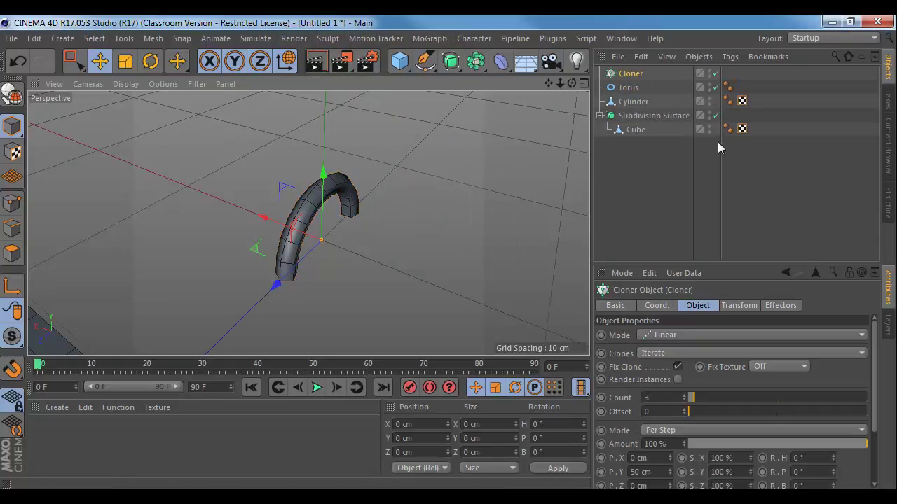
pyautogui.moveTo(637, 87); pyautogui.dragTo(637, 75)
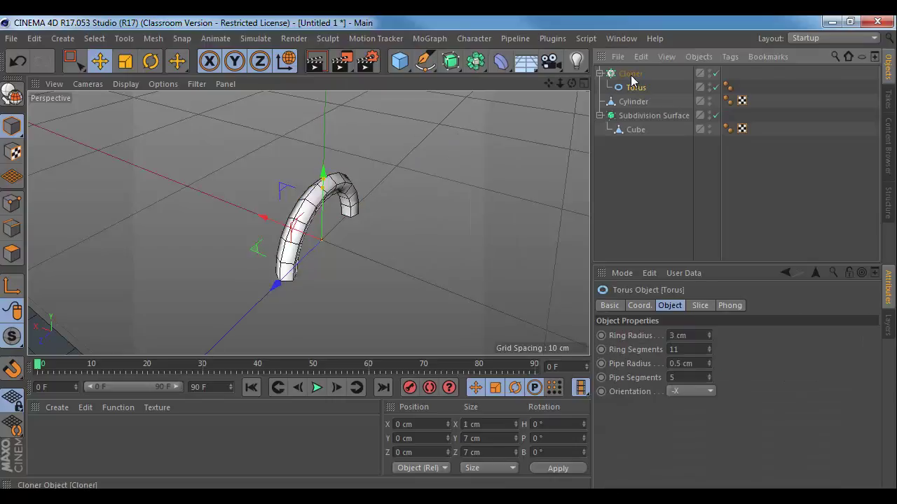
# - Set the linear Cloner's count to 24 and its offset to 4
pyautogui.click(631, 73)
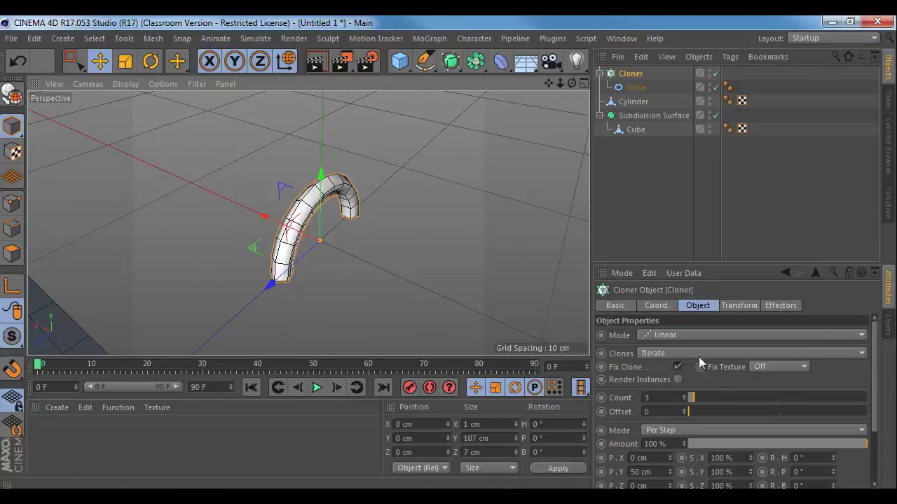
pyautogui.scroll(-5, 432, 245)
pyautogui.scroll(5, 431, 247)
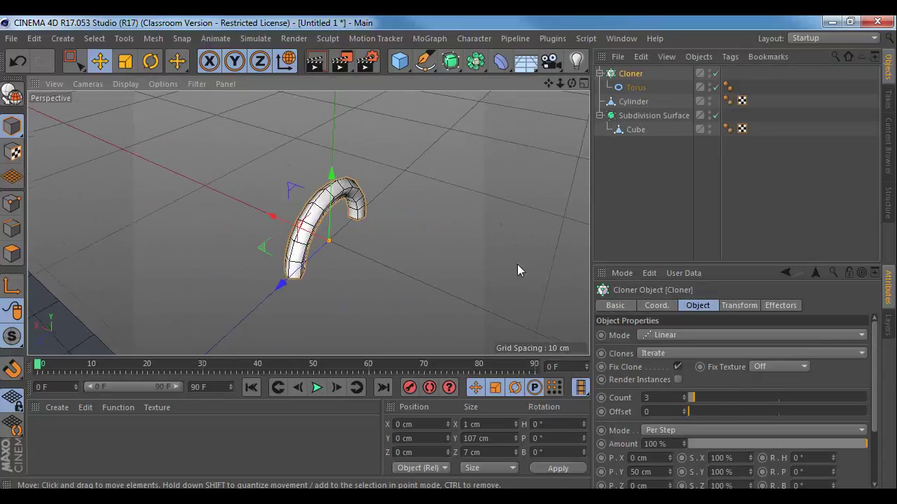
pyautogui.moveTo(691, 397); pyautogui.dragTo(739, 405)
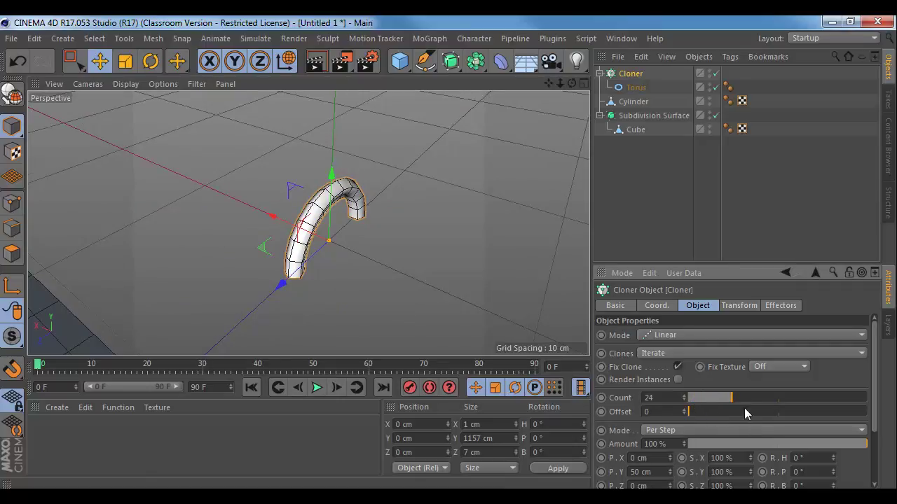
pyautogui.moveTo(876, 378); pyautogui.dragTo(876, 380)
pyautogui.scroll(-2, 743, 398)
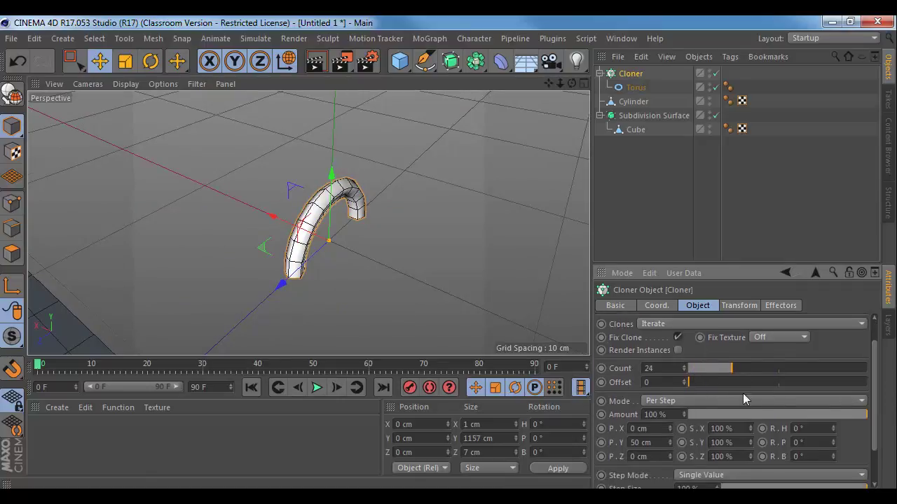
pyautogui.moveTo(696, 384); pyautogui.dragTo(696, 381)
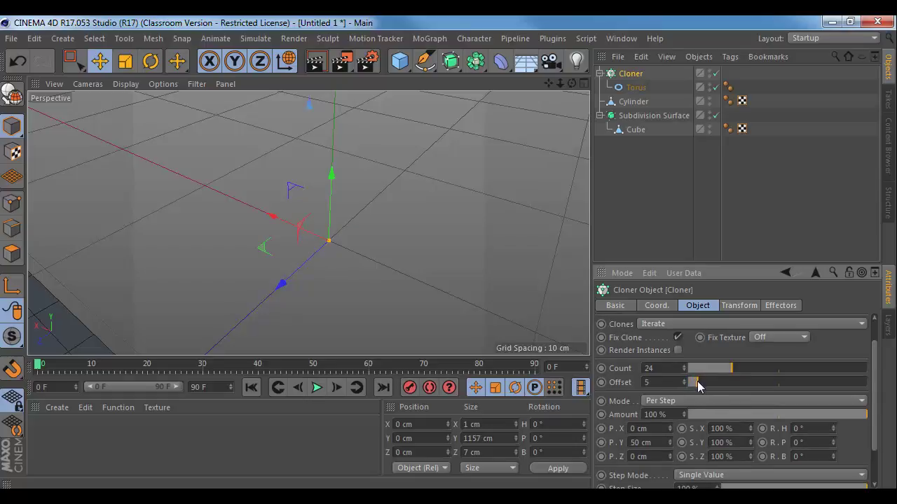
pyautogui.keyDown('alt'); pyautogui.moveTo(337, 280); pyautogui.dragTo(141, 242, button='right'); pyautogui.keyUp('alt')
pyautogui.keyDown('alt'); pyautogui.moveTo(348, 238); pyautogui.dragTo(238, 233, button='right'); pyautogui.keyUp('alt')
pyautogui.keyDown('alt'); pyautogui.moveTo(396, 232); pyautogui.dragTo(155, 220, button='right'); pyautogui.keyUp('alt')
pyautogui.keyDown('alt'); pyautogui.moveTo(155, 226); pyautogui.dragTo(436, 166); pyautogui.keyUp('alt')
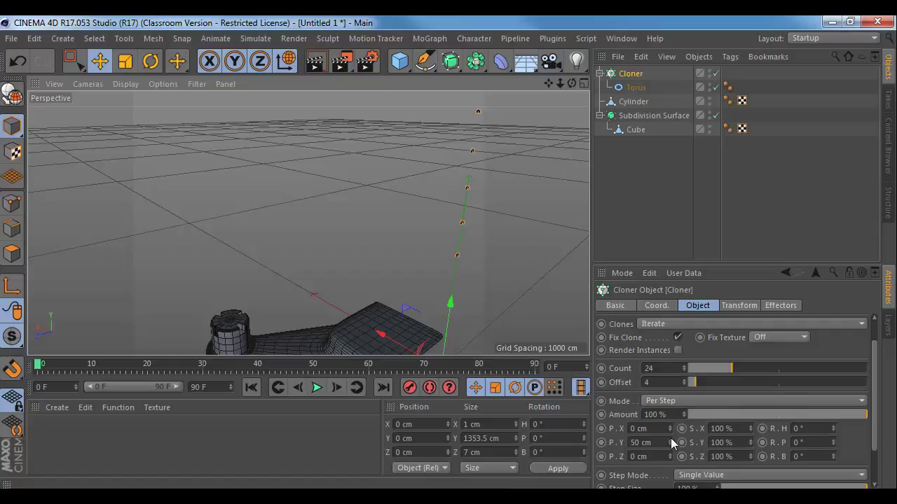
# - Set the Cloner's per-step Y position to 0 cm and frame the clones in the perspective view
pyautogui.moveTo(671, 442); pyautogui.dragTo(671, 453)
pyautogui.moveTo(669, 443); pyautogui.dragTo(669, 445)
pyautogui.moveTo(657, 443); pyautogui.dragTo(622, 444)
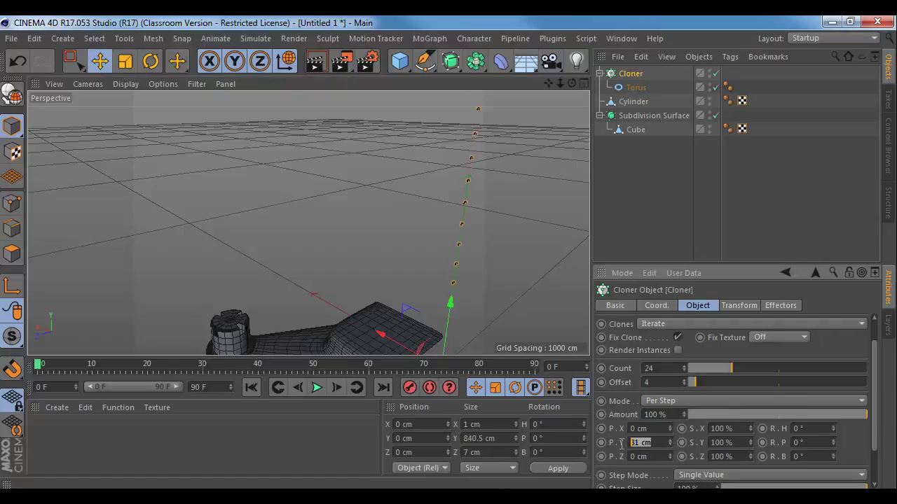
pyautogui.write('0')
pyautogui.press('Return')
pyautogui.middleClick(471, 318)
pyautogui.middleClick(277, 171)
pyautogui.press('o')
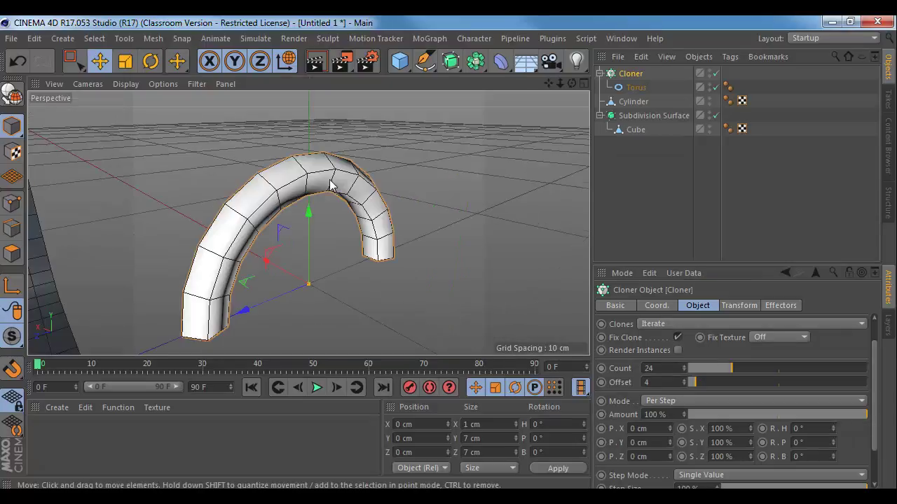
# - Set the Cloner's per-step X position to 0.5 cm
pyautogui.keyDown('alt'); pyautogui.moveTo(367, 236); pyautogui.dragTo(383, 244); pyautogui.keyUp('alt')
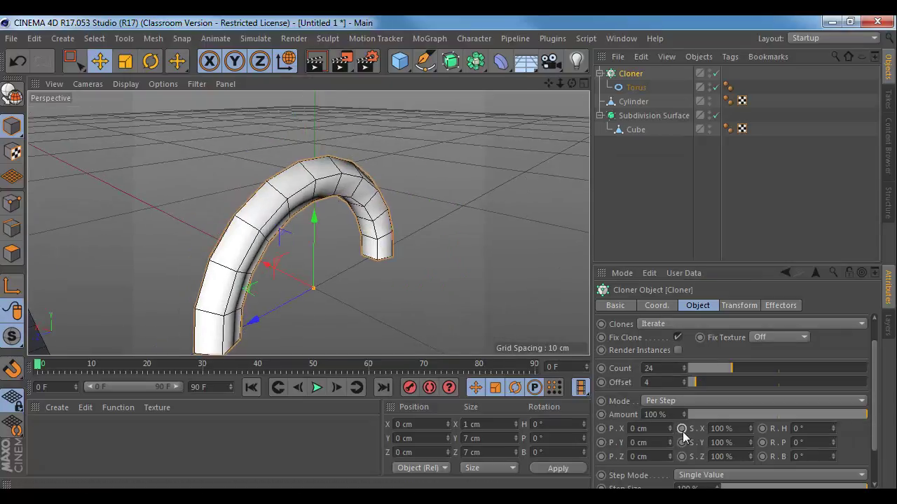
pyautogui.moveTo(675, 432); pyautogui.dragTo(669, 432)
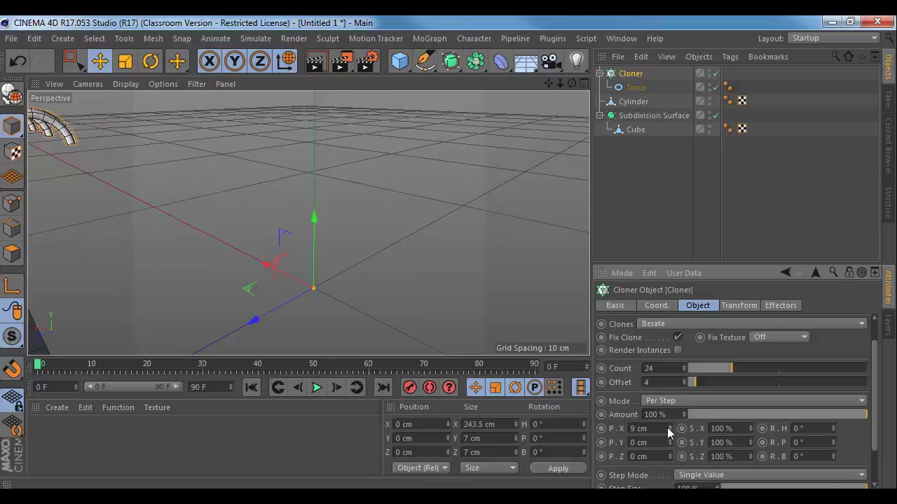
pyautogui.doubleClick(662, 430)
pyautogui.write('1')
pyautogui.press('Return')
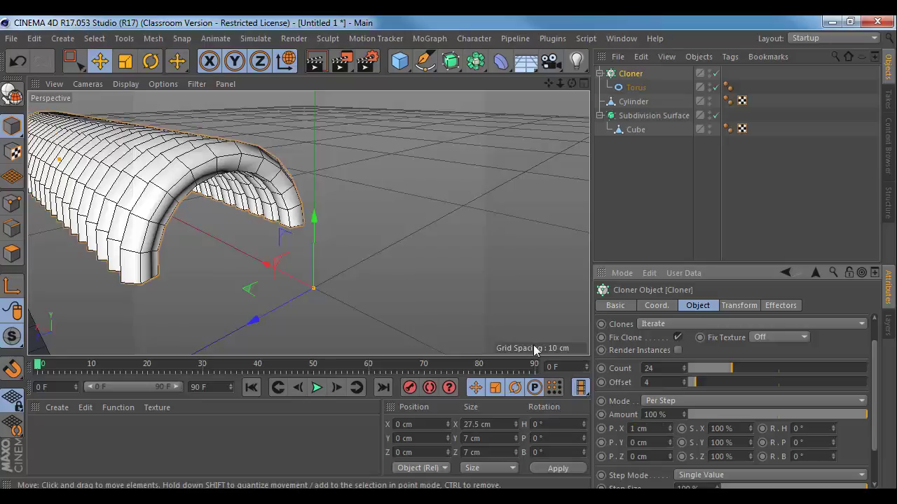
pyautogui.doubleClick(659, 431)
pyautogui.write('0.5')
pyautogui.press('Return')
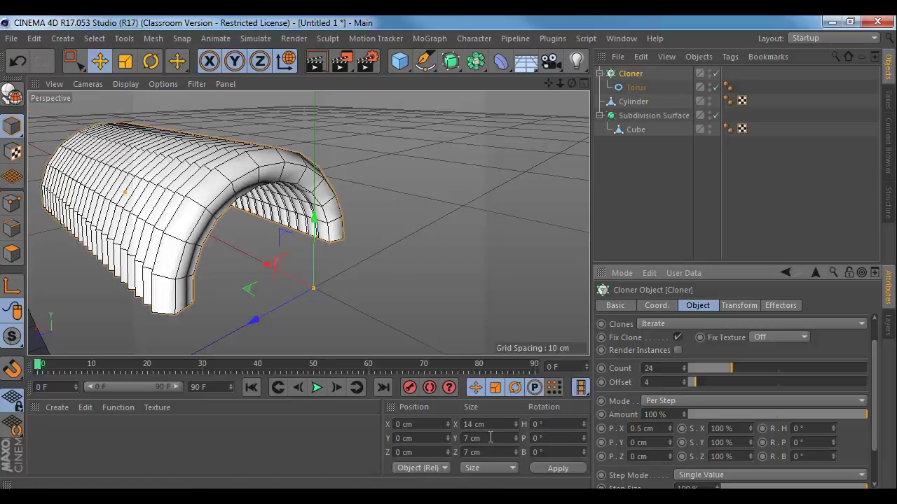
# - Set the Cloner's offset to 0 and reduce its count to 23
pyautogui.keyDown('alt'); pyautogui.moveTo(431, 302); pyautogui.dragTo(448, 295); pyautogui.keyUp('alt')
pyautogui.moveTo(693, 383); pyautogui.dragTo(687, 382)
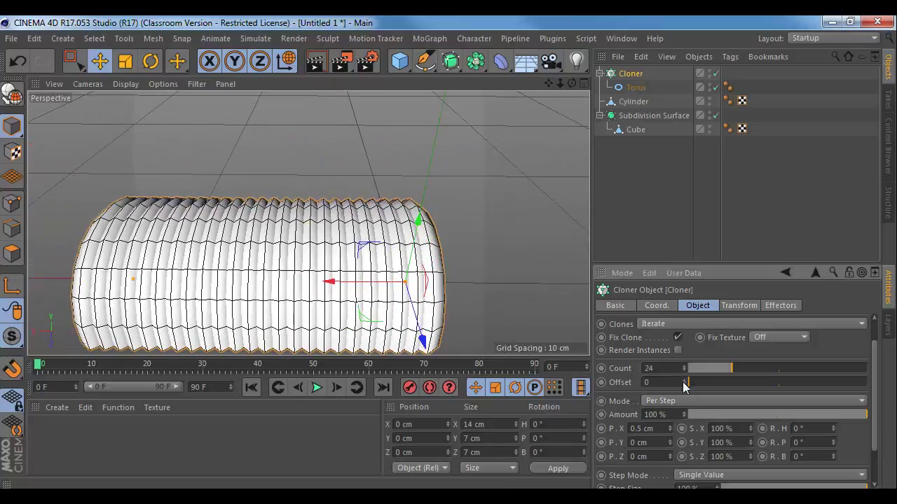
pyautogui.keyDown('alt'); pyautogui.moveTo(547, 351); pyautogui.dragTo(627, 340); pyautogui.keyUp('alt')
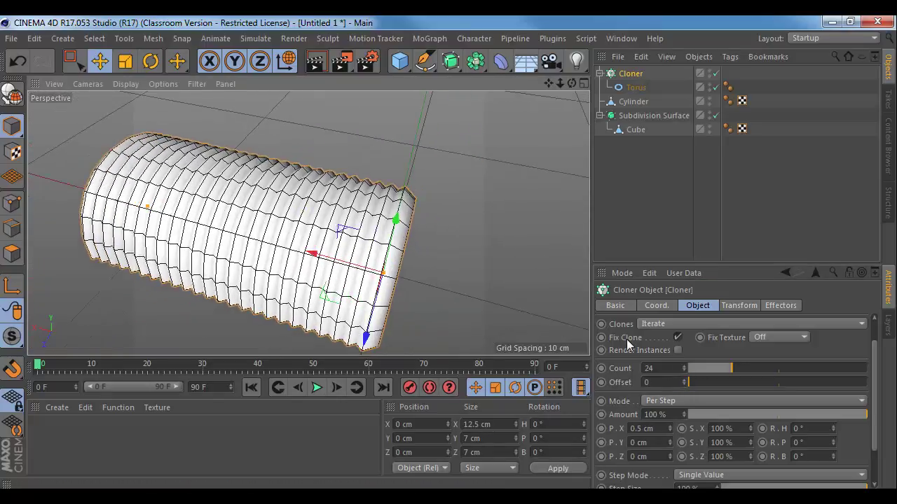
pyautogui.moveTo(737, 364); pyautogui.dragTo(734, 369)
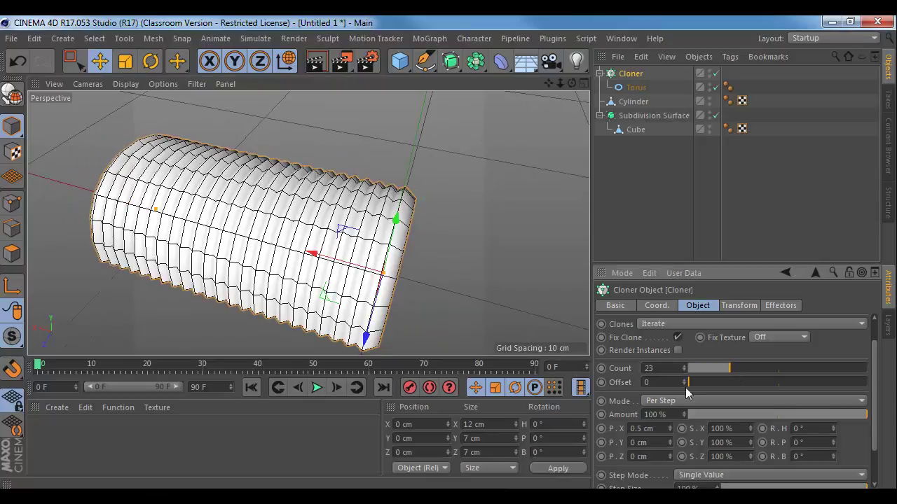
pyautogui.doubleClick(661, 426)
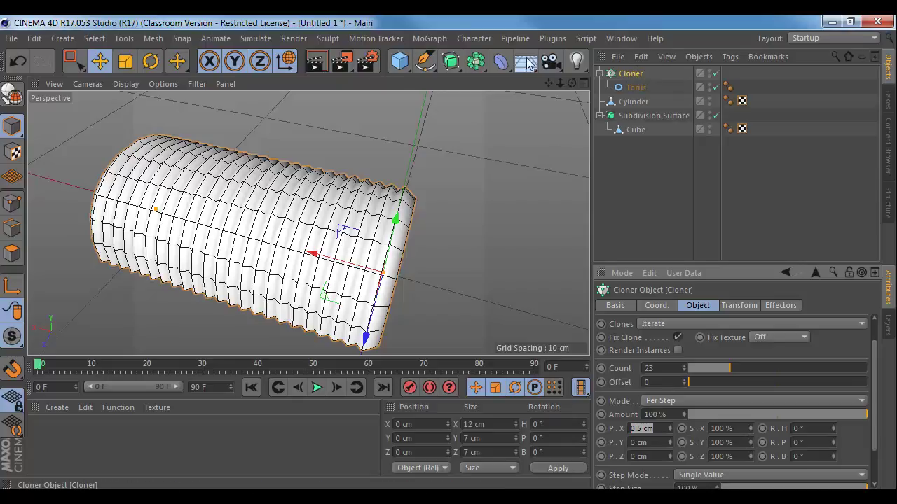
# - Add a MoGraph Random effector to the Cloner and disable its position randomization
pyautogui.click(428, 38)
pyautogui.moveTo(472, 59)
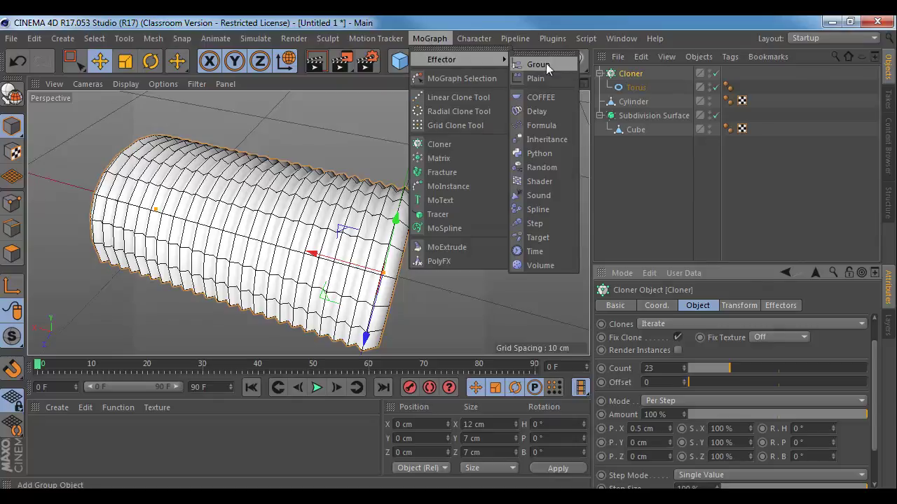
pyautogui.click(547, 167)
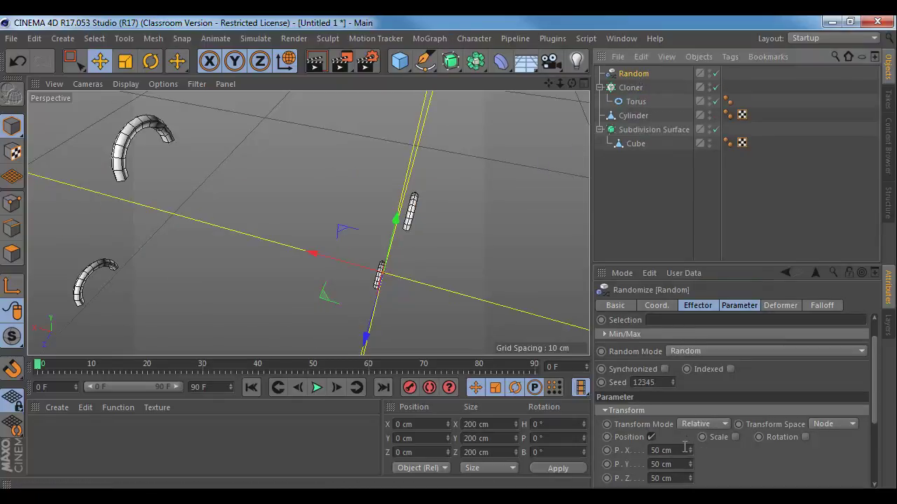
pyautogui.click(651, 437)
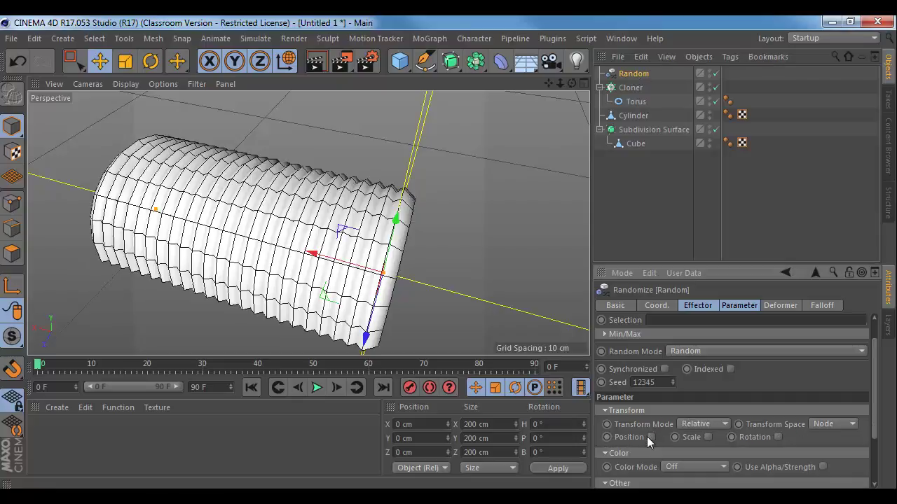
# - Enable rotation in the Random effector and set its heading rotation to 10°
pyautogui.click(778, 437)
pyautogui.scroll(-3, 789, 406)
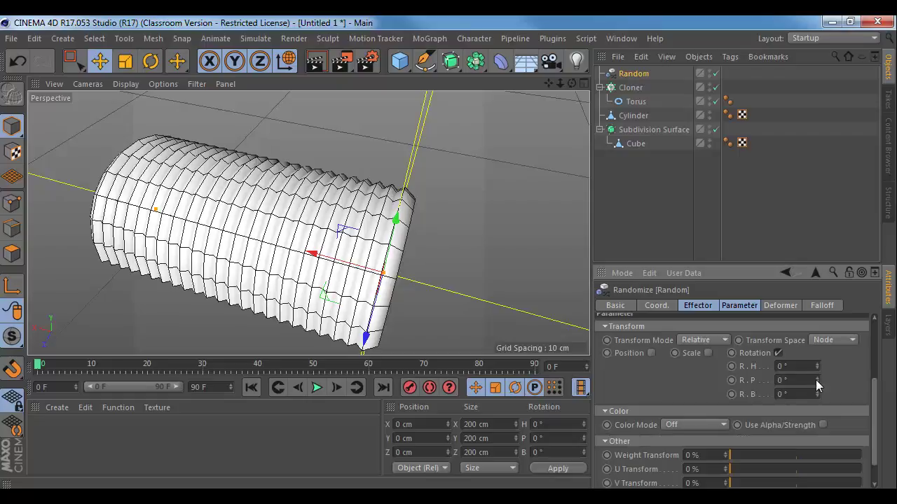
pyautogui.moveTo(815, 380); pyautogui.dragTo(816, 360)
pyautogui.hotkey('ctrl', 'z')
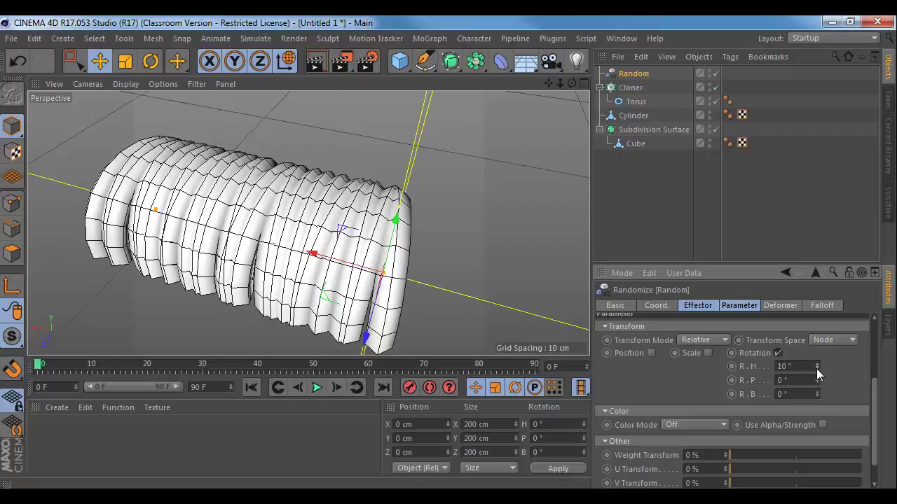
# - Enable uniform scale randomization in the Random effector with a scale of -0.11
pyautogui.click(707, 353)
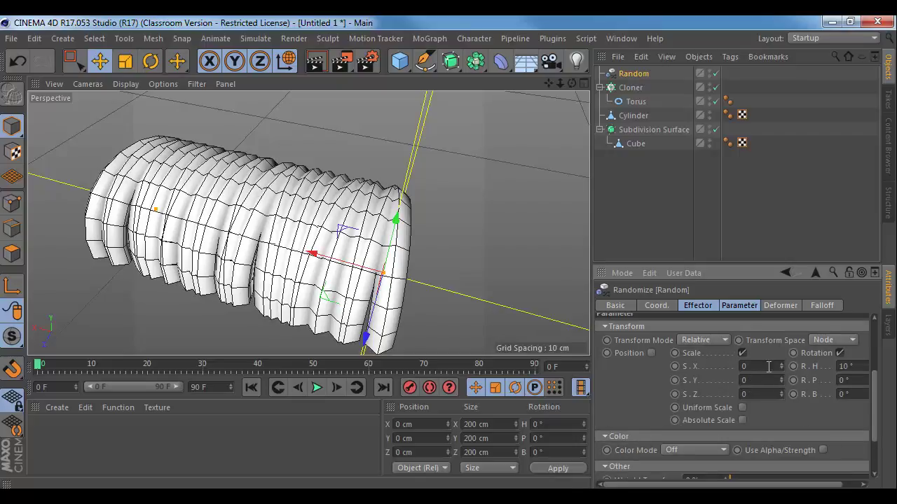
pyautogui.click(742, 407)
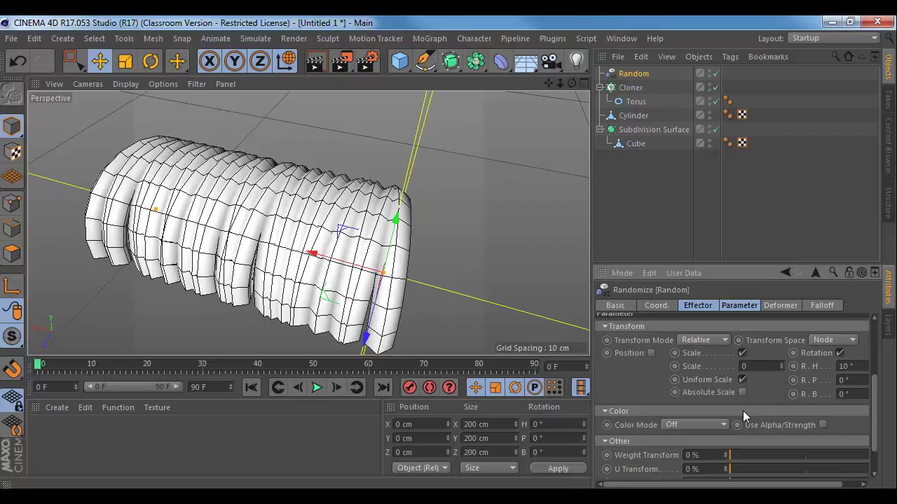
pyautogui.moveTo(782, 366); pyautogui.dragTo(782, 374)
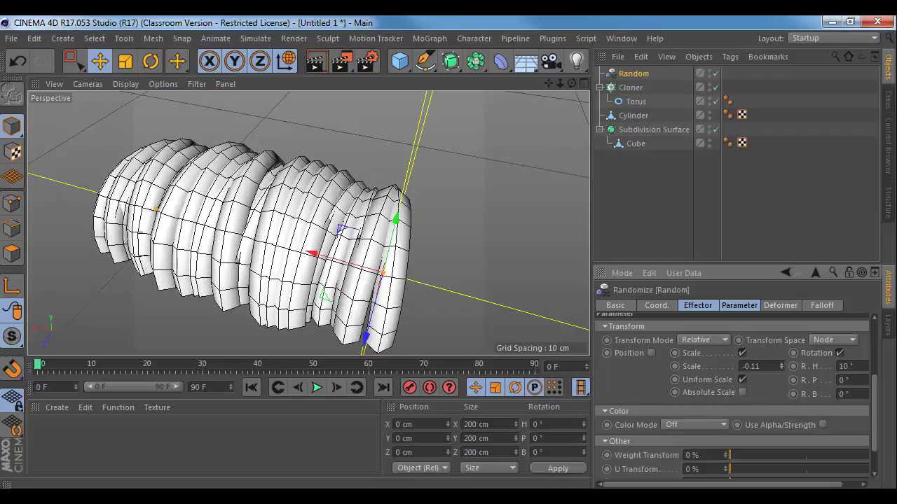
pyautogui.moveTo(190, 209)
pyautogui.keyDown('alt'); pyautogui.mouseDown()
pyautogui.moveTo(241, 305)
pyautogui.moveTo(239, 250)
pyautogui.mouseUp(); pyautogui.keyUp('alt')
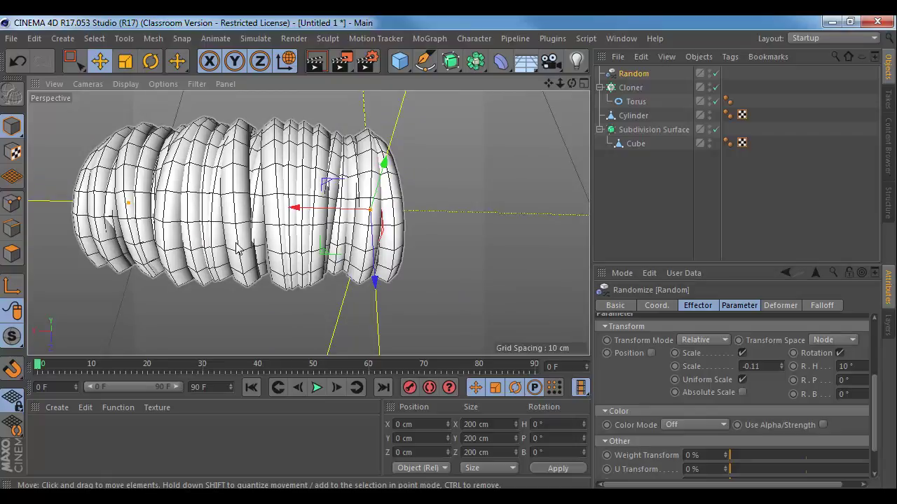
# - Set the torus Cloner's count to 22 and its per-step X position to 0.25 cm
pyautogui.click(631, 88)
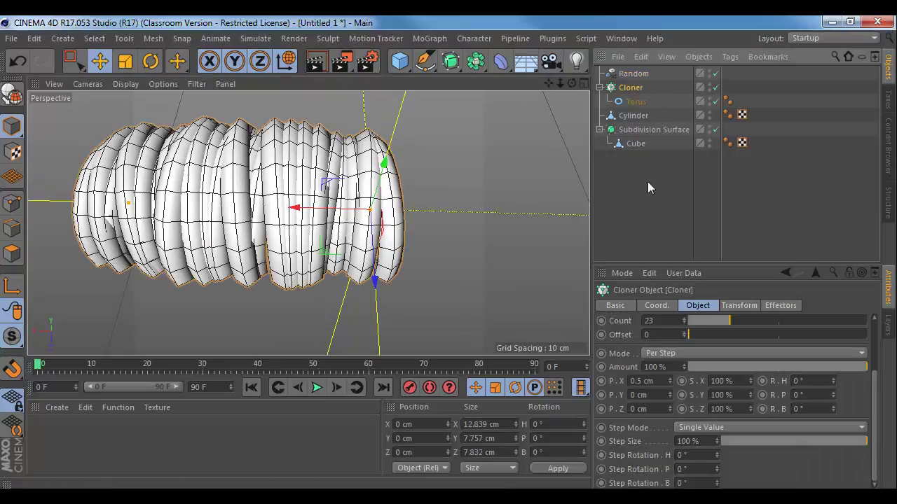
pyautogui.doubleClick(678, 320)
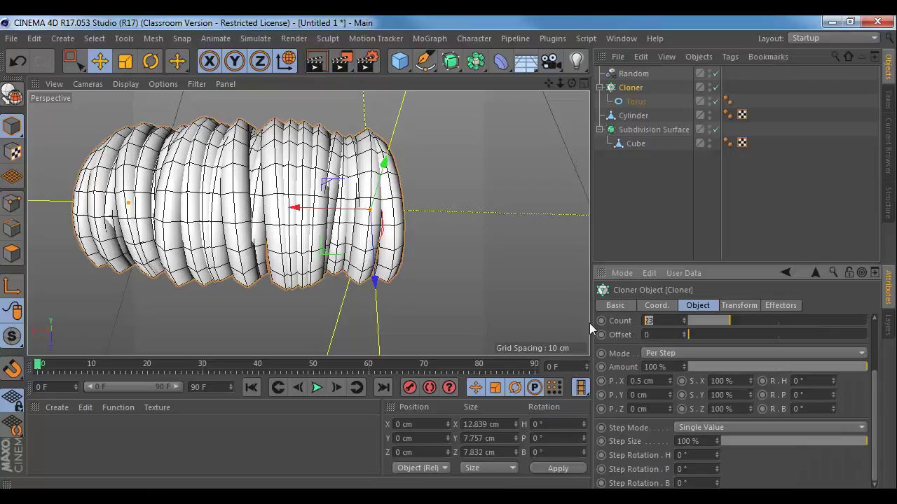
pyautogui.write('22')
pyautogui.press('Return')
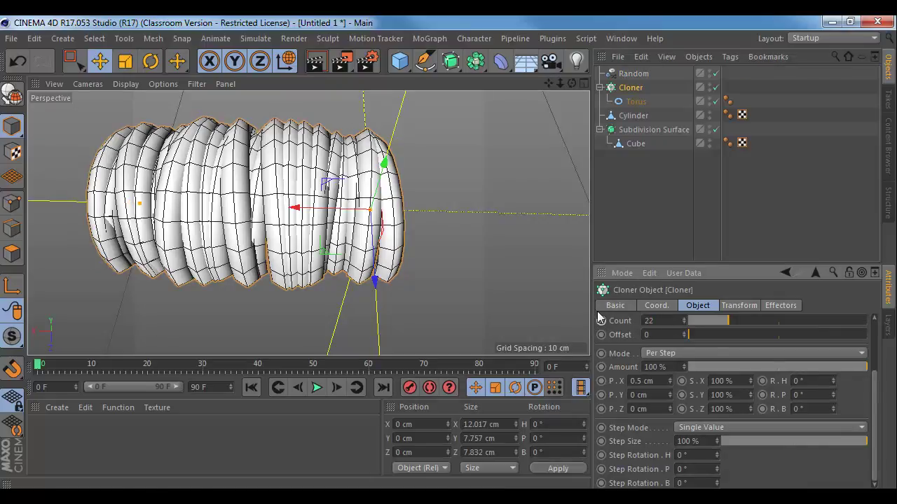
pyautogui.keyDown('alt'); pyautogui.moveTo(491, 220); pyautogui.dragTo(495, 224, button='middle'); pyautogui.keyUp('alt')
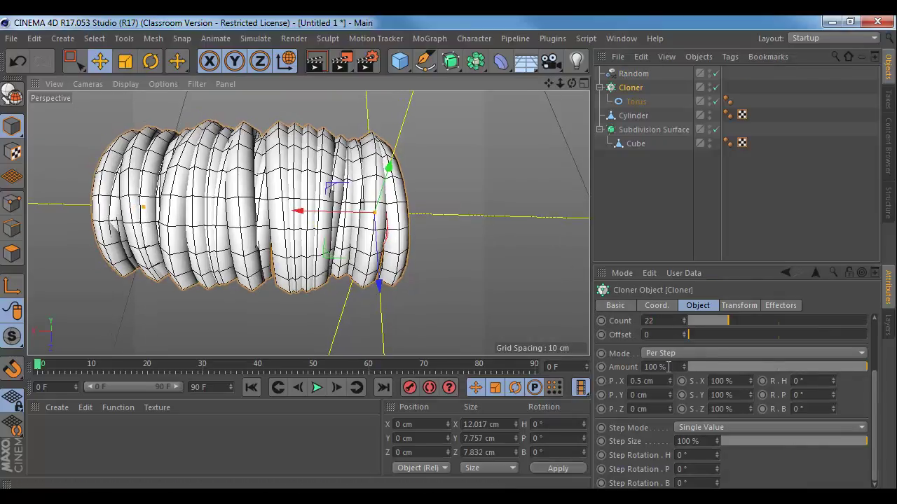
pyautogui.doubleClick(641, 380)
pyautogui.write('0.25')
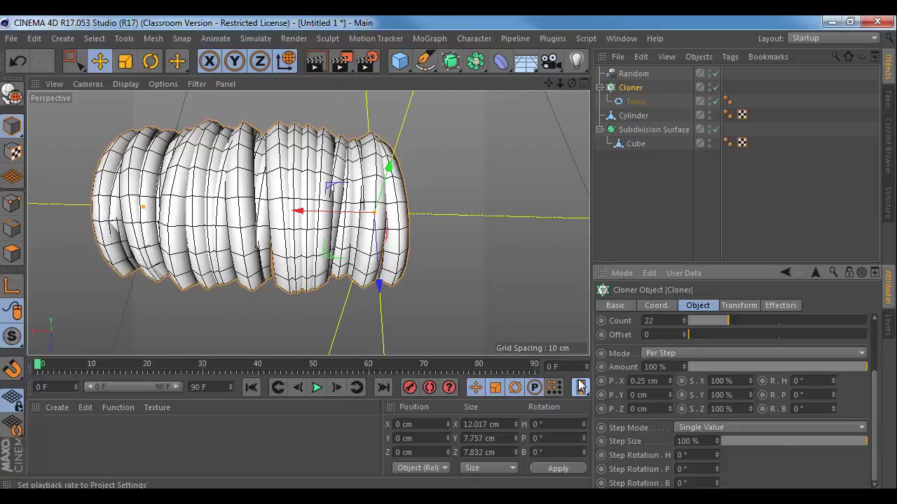
pyautogui.press('Return')
# - Try a count of 10 on the torus Cloner, then set the count to 16
pyautogui.doubleClick(663, 324)
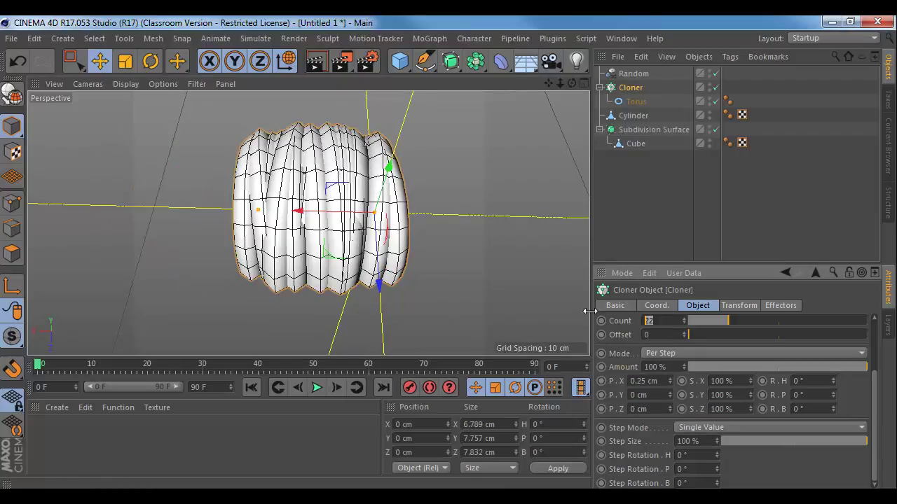
pyautogui.write('10')
pyautogui.press('Return')
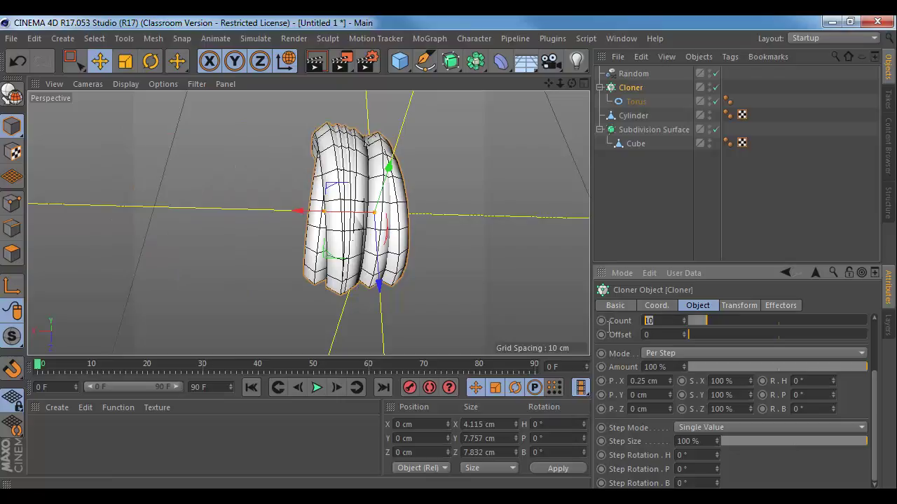
pyautogui.press('Return')
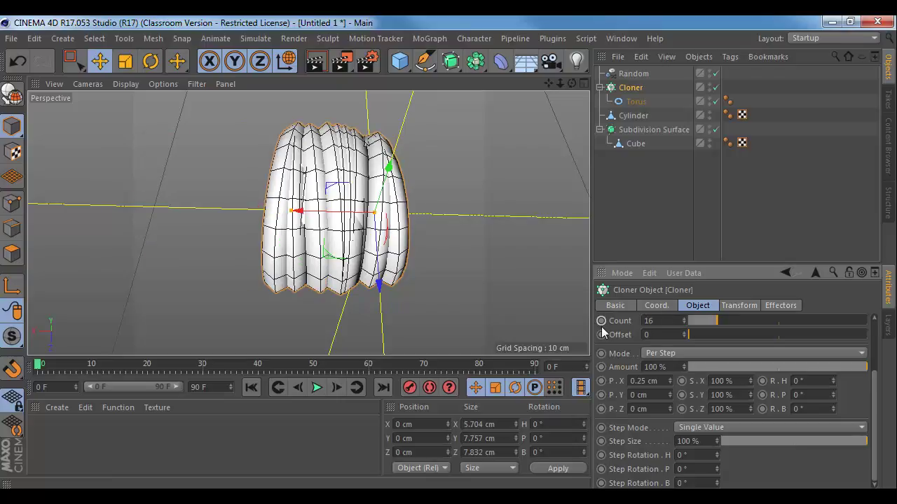
# - Move the torus Cloner along the Z axis to about 16 cm
pyautogui.moveTo(468, 235)
pyautogui.keyDown('alt'); pyautogui.mouseDown()
pyautogui.moveTo(373, 298)
pyautogui.moveTo(397, 204)
pyautogui.moveTo(214, 125)
pyautogui.moveTo(388, 169)
pyautogui.mouseUp(); pyautogui.keyUp('alt')
pyautogui.keyDown('alt'); pyautogui.moveTo(415, 193); pyautogui.dragTo(263, 202, button='right'); pyautogui.keyUp('alt')
pyautogui.moveTo(309, 192)
pyautogui.keyDown('alt'); pyautogui.mouseDown()
pyautogui.moveTo(332, 217)
pyautogui.moveTo(325, 227)
pyautogui.moveTo(313, 194)
pyautogui.mouseUp(); pyautogui.keyUp('alt')
pyautogui.moveTo(309, 223)
pyautogui.keyDown('alt'); pyautogui.mouseDown(button='middle')
pyautogui.moveTo(477, 206)
pyautogui.moveTo(359, 220)
pyautogui.mouseUp(button='middle'); pyautogui.keyUp('alt')
pyautogui.keyDown('alt'); pyautogui.moveTo(359, 219); pyautogui.dragTo(374, 224, button='right'); pyautogui.keyUp('alt')
pyautogui.press('s')
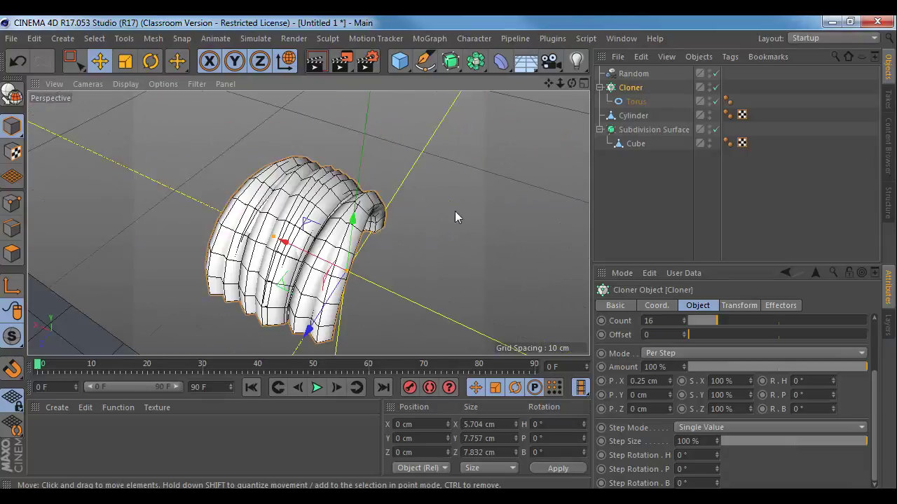
pyautogui.click(629, 88)
pyautogui.keyDown('alt'); pyautogui.moveTo(527, 215); pyautogui.dragTo(447, 223, button='right'); pyautogui.keyUp('alt')
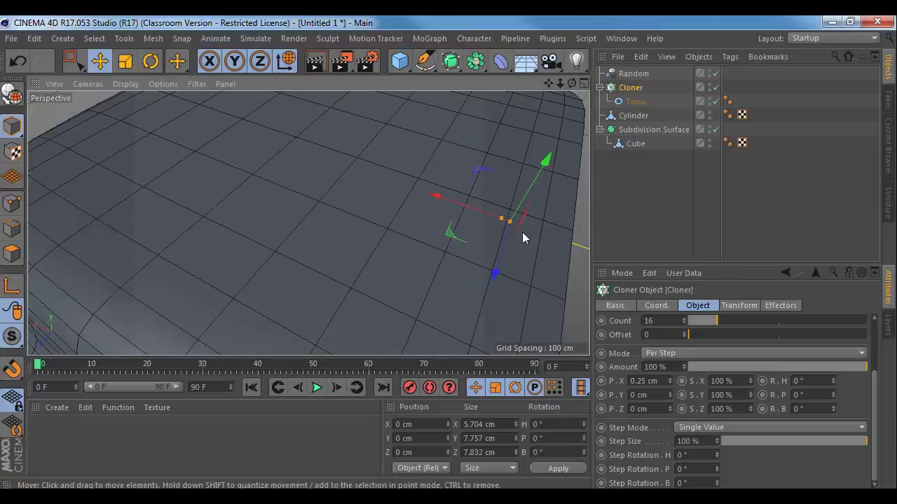
pyautogui.keyDown('alt'); pyautogui.moveTo(522, 232); pyautogui.dragTo(427, 250); pyautogui.keyUp('alt')
pyautogui.scroll(10, 448, 266)
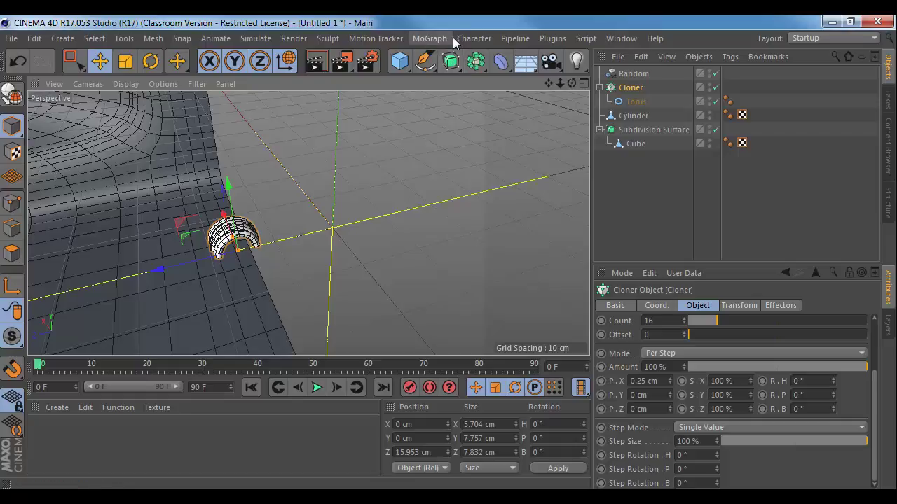
# - Add a second MoGraph Cloner and make the torus Cloner its child
pyautogui.click(383, 39)
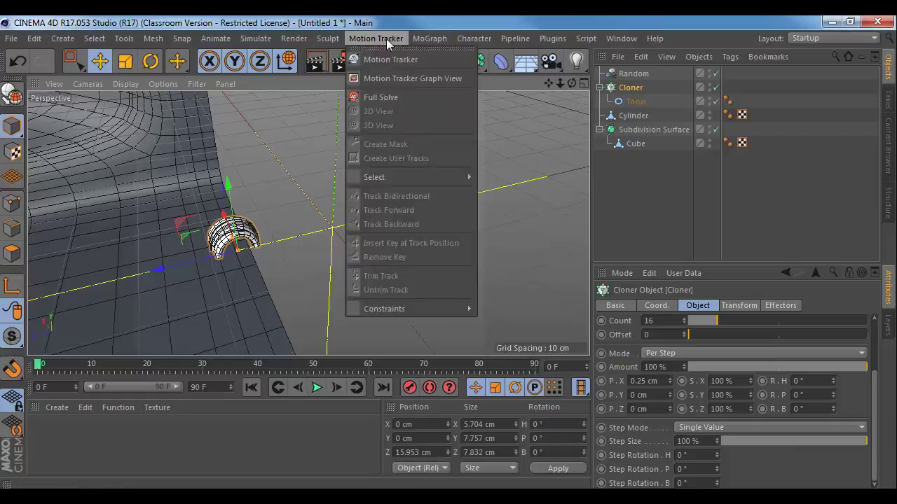
pyautogui.click(435, 145)
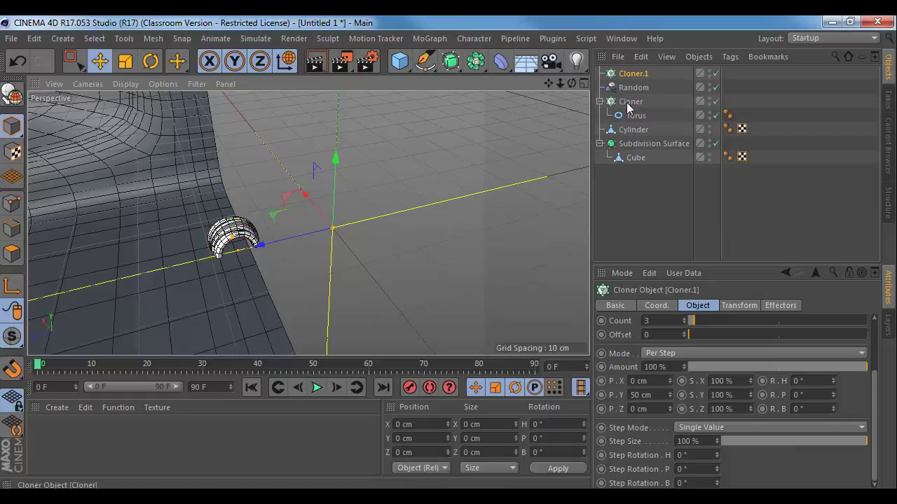
pyautogui.moveTo(630, 104); pyautogui.dragTo(632, 75)
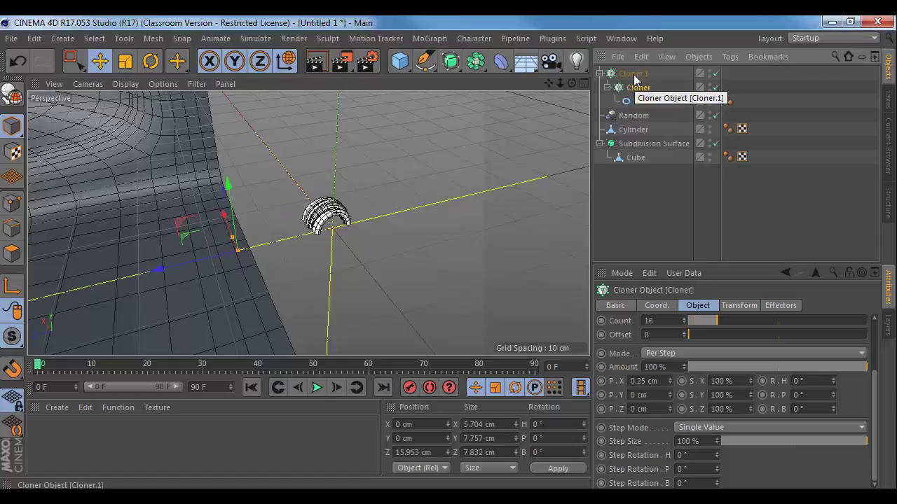
# - Set the new parent Cloner's mode to Radial
pyautogui.click(632, 74)
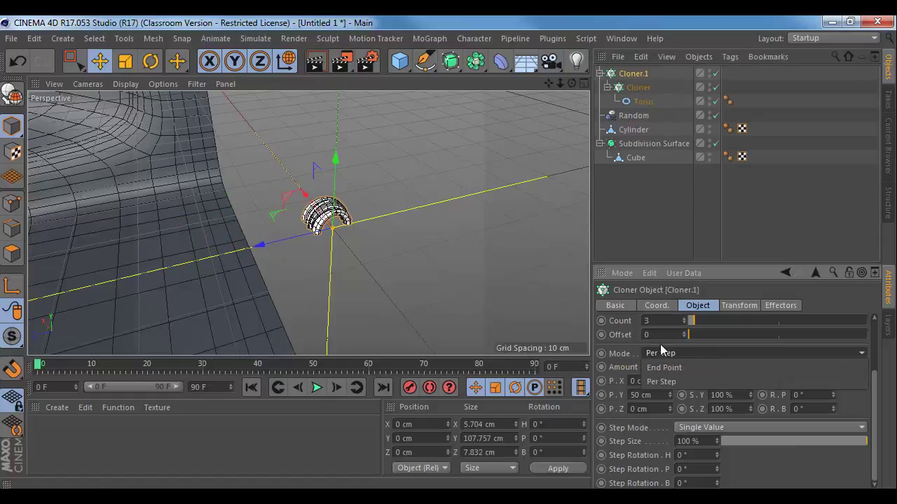
pyautogui.scroll(3, 762, 343)
pyautogui.click(692, 337)
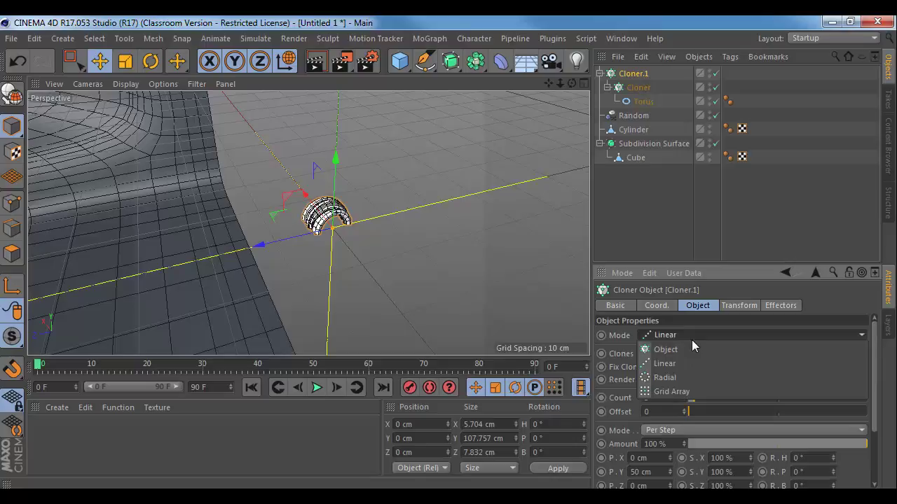
pyautogui.click(661, 377)
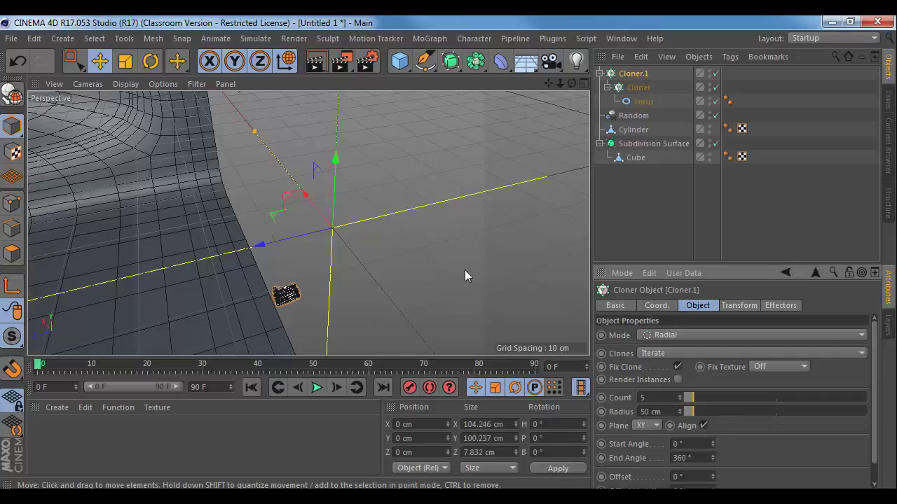
pyautogui.scroll(-5, 465, 269)
pyautogui.keyDown('alt'); pyautogui.moveTo(460, 265); pyautogui.dragTo(452, 238); pyautogui.keyUp('alt')
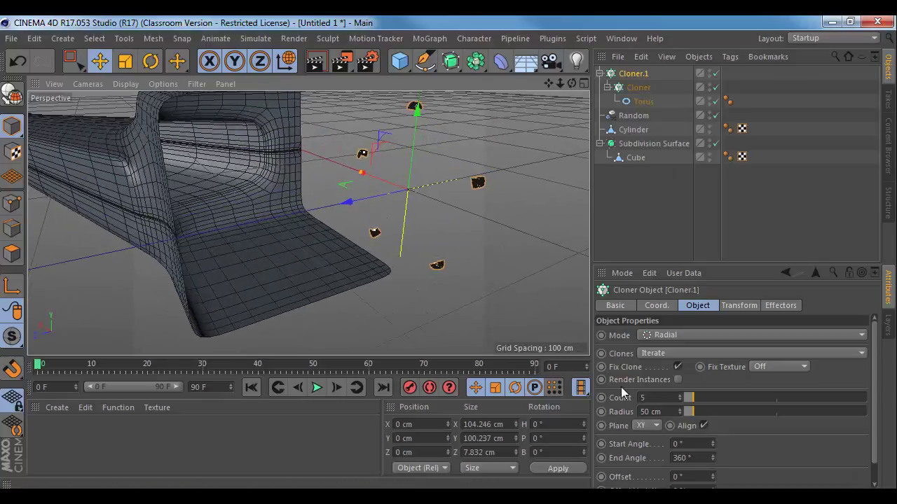
# - Try the ZY plane for the parent radial Cloner, then set its plane to XZ
pyautogui.click(646, 426)
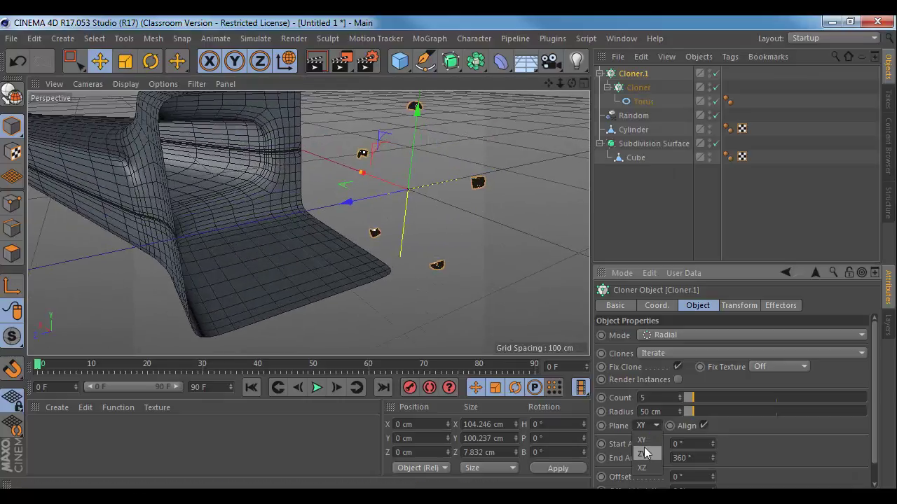
pyautogui.click(645, 454)
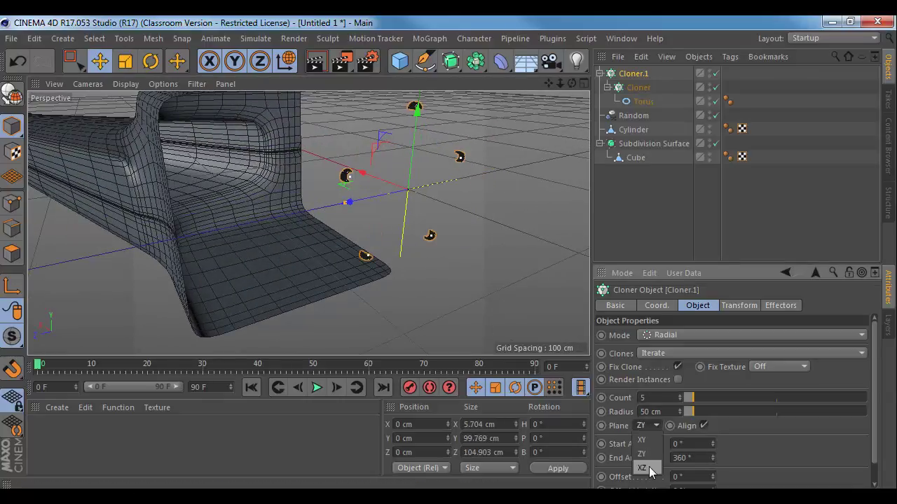
pyautogui.click(648, 467)
# - Set the parent radial Cloner's count to 4 and reduce its radius to 10 cm
pyautogui.keyDown('alt'); pyautogui.moveTo(494, 298); pyautogui.dragTo(449, 234); pyautogui.keyUp('alt')
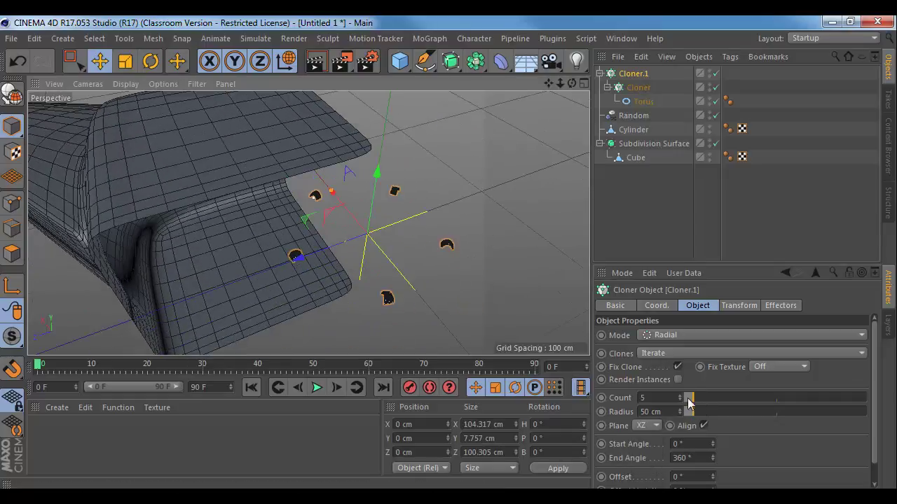
pyautogui.click(655, 397)
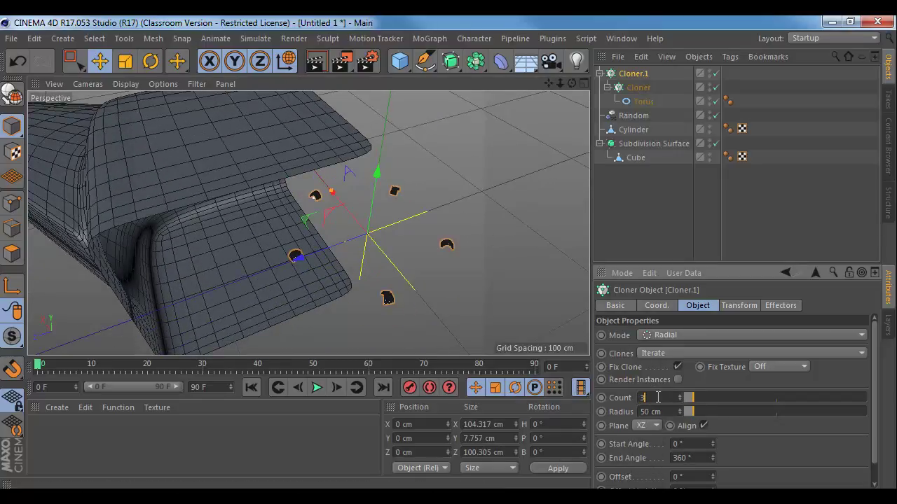
pyautogui.press('Return')
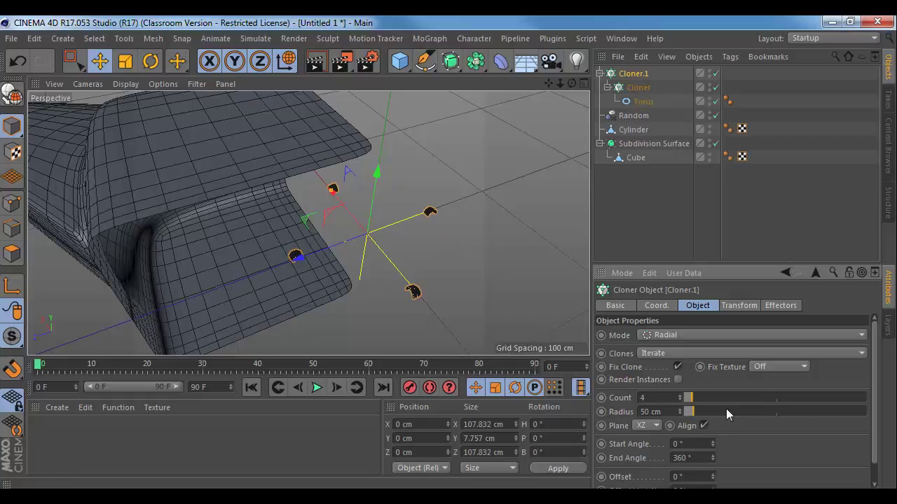
pyautogui.moveTo(692, 412); pyautogui.dragTo(685, 413)
pyautogui.scroll(10, 396, 255)
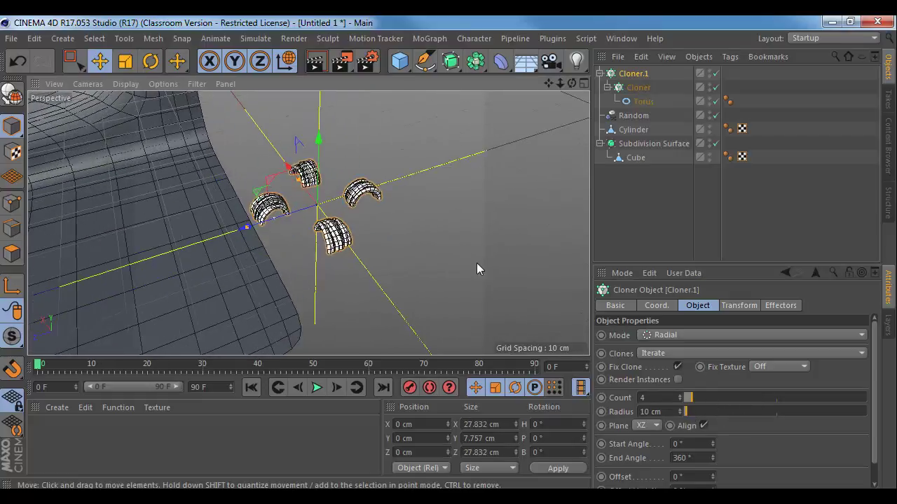
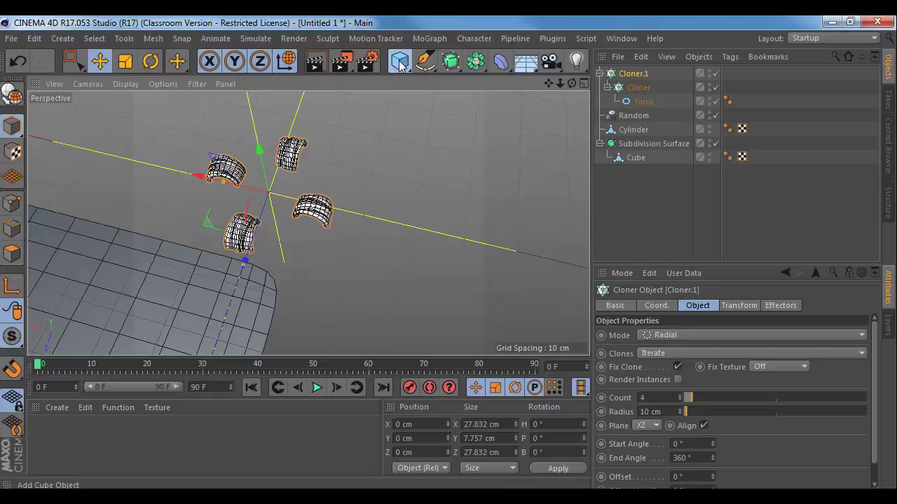
# - Add a Cylinder primitive at the centre of the radial coil arrangement and activate the Scale tool for it
pyautogui.moveTo(399, 63); pyautogui.dragTo(617, 56)
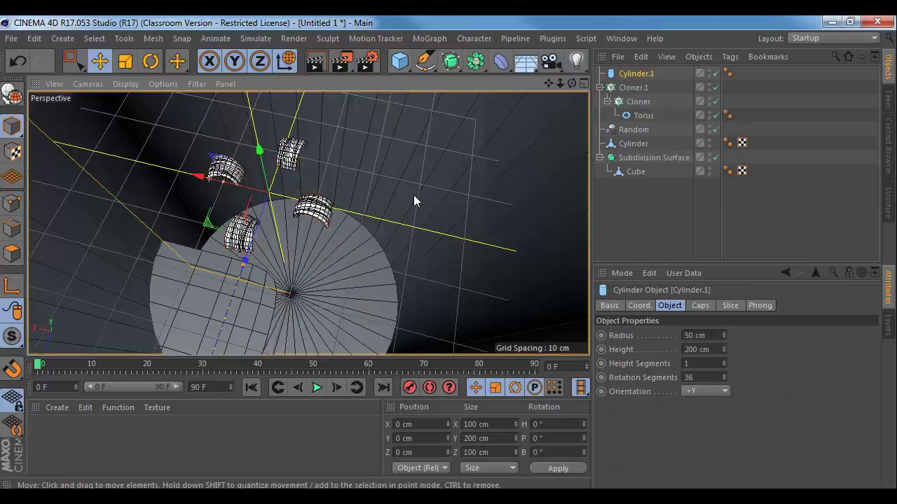
pyautogui.press('t')
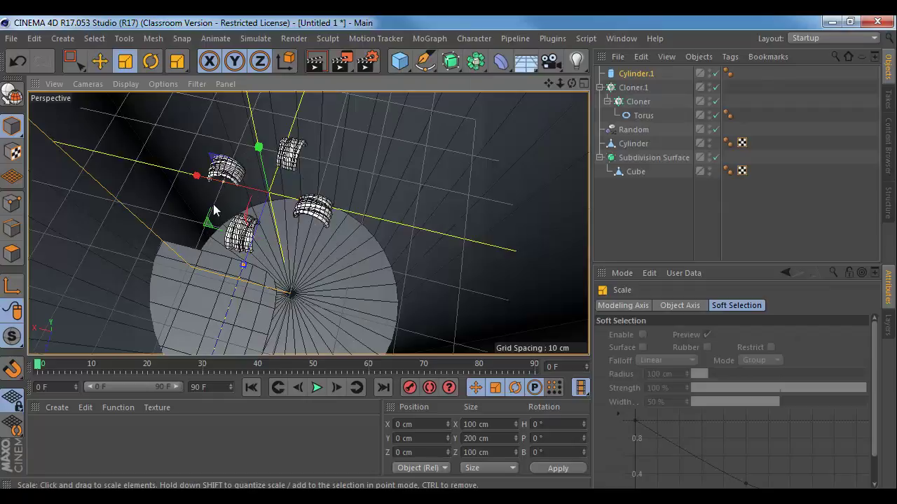
# - Set Cylinder.1's radius to 2 cm, its height to 10 cm and its rotation segments to 10
pyautogui.moveTo(206, 222); pyautogui.dragTo(240, 220)
pyautogui.hotkey('ctrl', 'z')
pyautogui.click(686, 304)
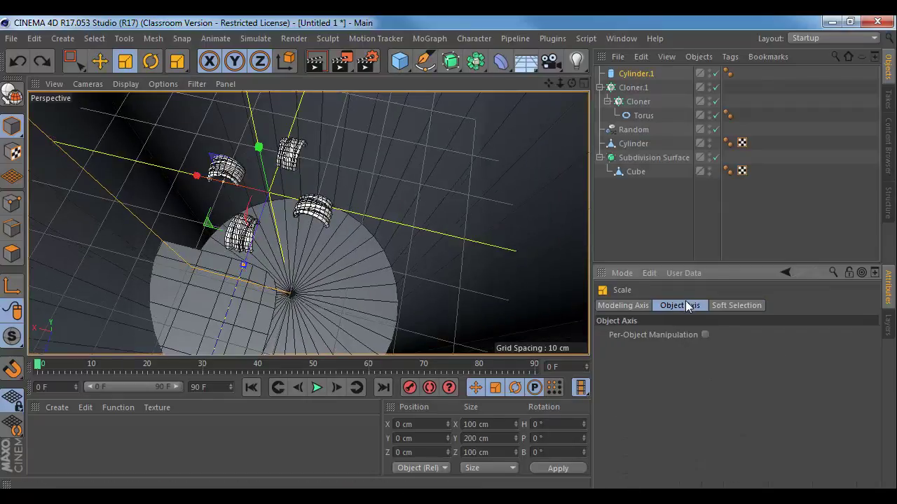
pyautogui.click(634, 74)
pyautogui.doubleClick(697, 335)
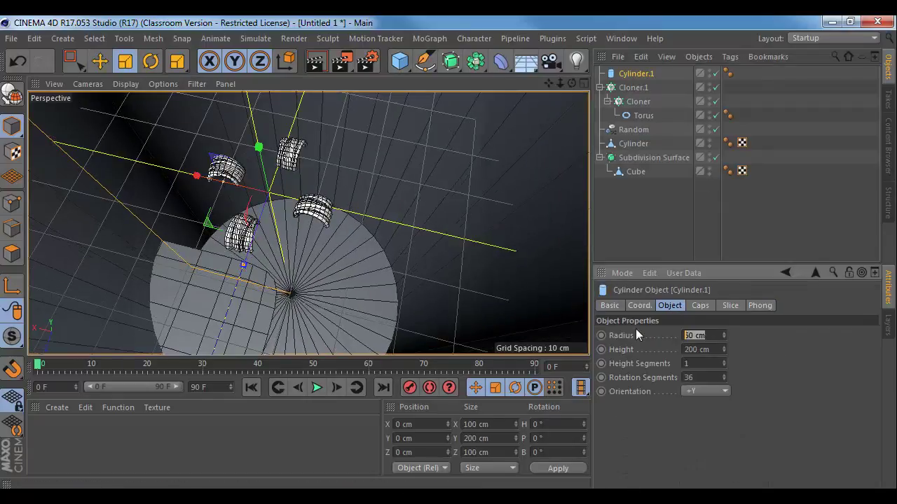
pyautogui.write('2')
pyautogui.press('Tab')
pyautogui.write('10')
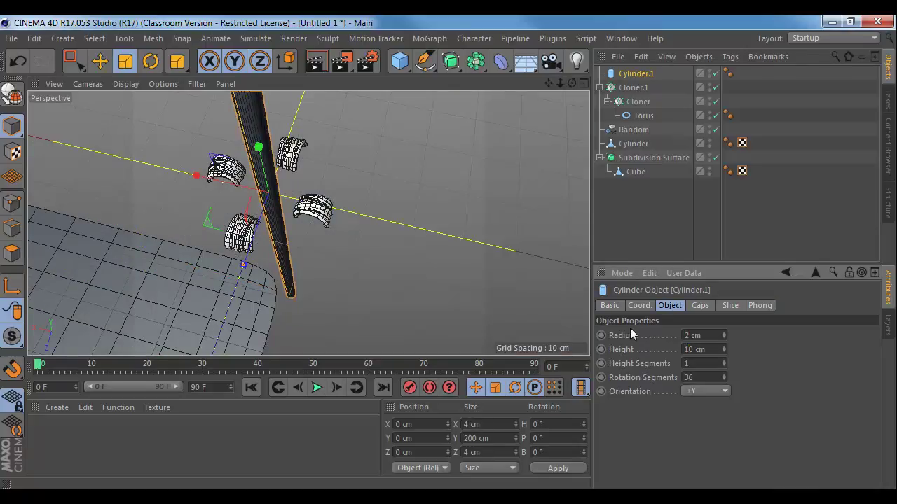
pyautogui.scroll(3, 355, 205)
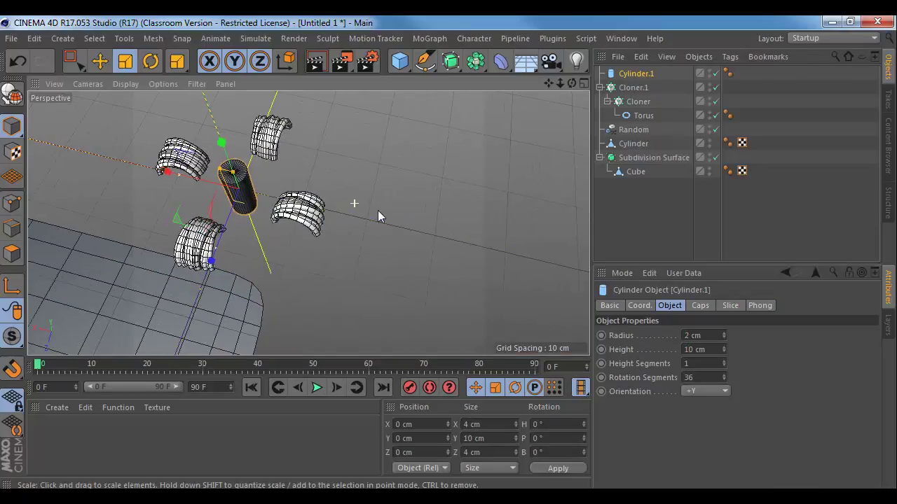
pyautogui.doubleClick(711, 377)
pyautogui.write('10')
pyautogui.press('Return')
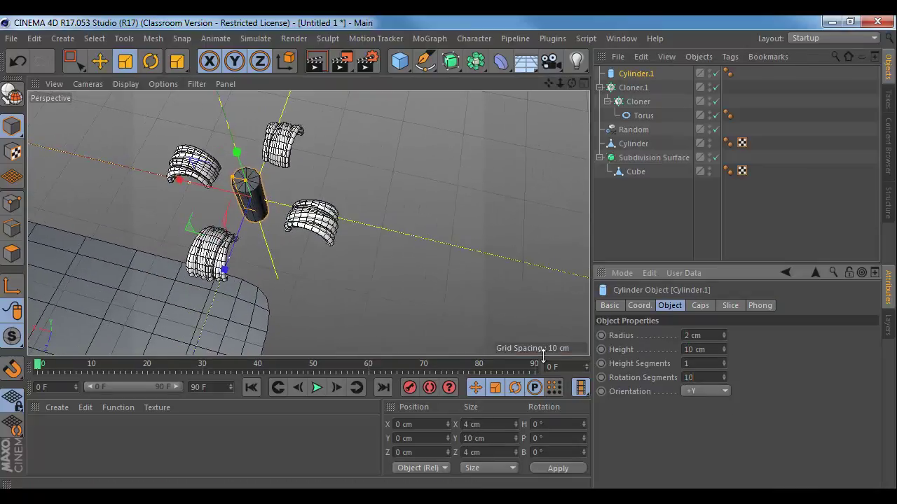
# - Rotate Cylinder.1 by -90° in bank so it lies on its side
pyautogui.keyDown('alt'); pyautogui.moveTo(411, 287); pyautogui.dragTo(308, 224); pyautogui.keyUp('alt')
pyautogui.press('e')
pyautogui.press('t')
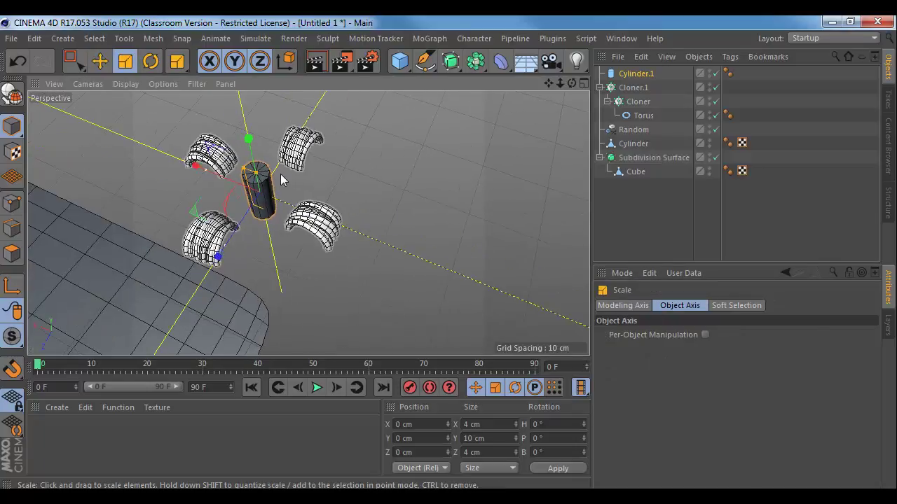
pyautogui.press('r')
pyautogui.moveTo(279, 181); pyautogui.dragTo(330, 255)
pyautogui.hotkey('ctrl', 'z')
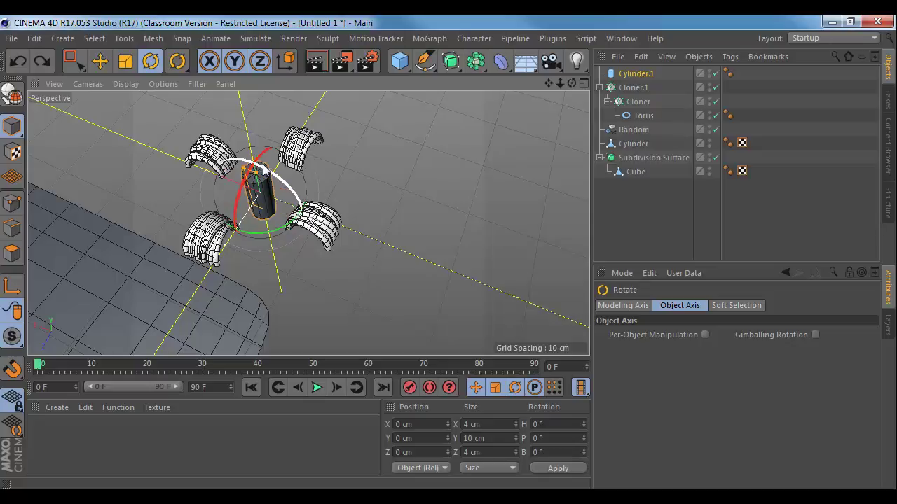
pyautogui.moveTo(273, 173); pyautogui.dragTo(205, 274)
# - Move Cylinder.1 under the nearest torus arch, at about Y 1.2 cm and Z 10.6 cm
pyautogui.press('e')
pyautogui.keyDown('alt'); pyautogui.moveTo(263, 246); pyautogui.dragTo(286, 202); pyautogui.keyUp('alt')
pyautogui.moveTo(207, 199); pyautogui.dragTo(207, 189)
# - Shorten Cylinder.1 to about 2.83 cm along its length and shift it to about X 0.84 cm within the arch
pyautogui.press('r')
pyautogui.press('t')
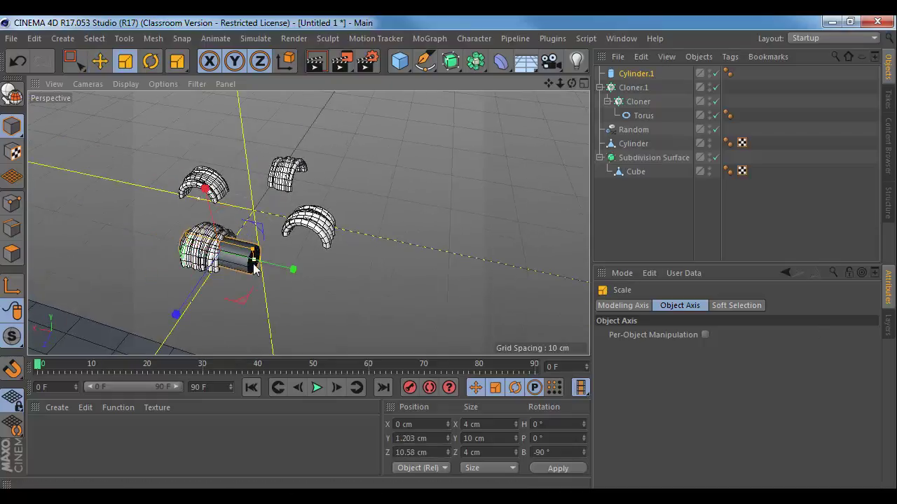
pyautogui.moveTo(289, 269); pyautogui.dragTo(248, 262)
pyautogui.hotkey('ctrl', 'z')
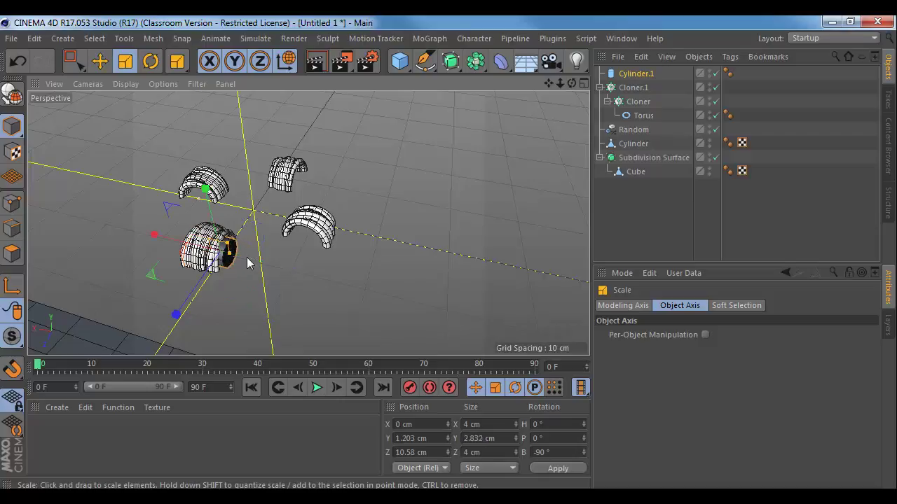
pyautogui.press('e')
pyautogui.moveTo(152, 237); pyautogui.dragTo(147, 236)
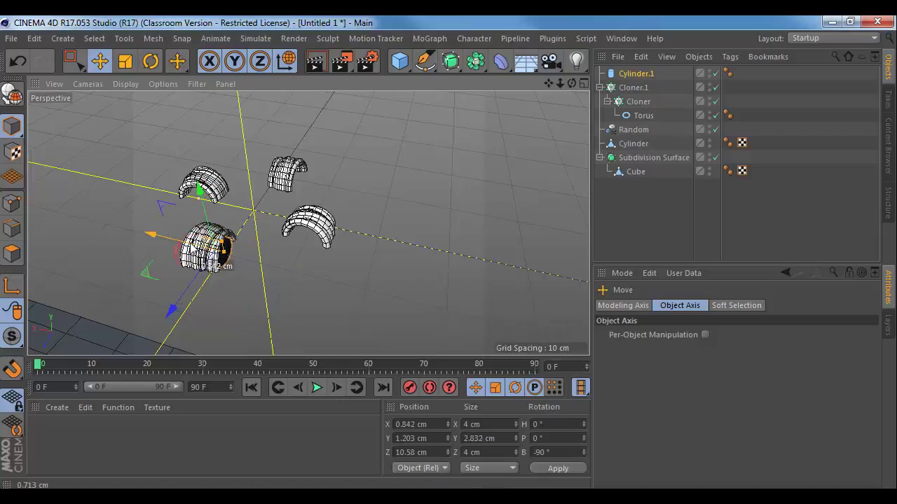
pyautogui.keyDown('alt'); pyautogui.moveTo(406, 235); pyautogui.dragTo(479, 214); pyautogui.keyUp('alt')
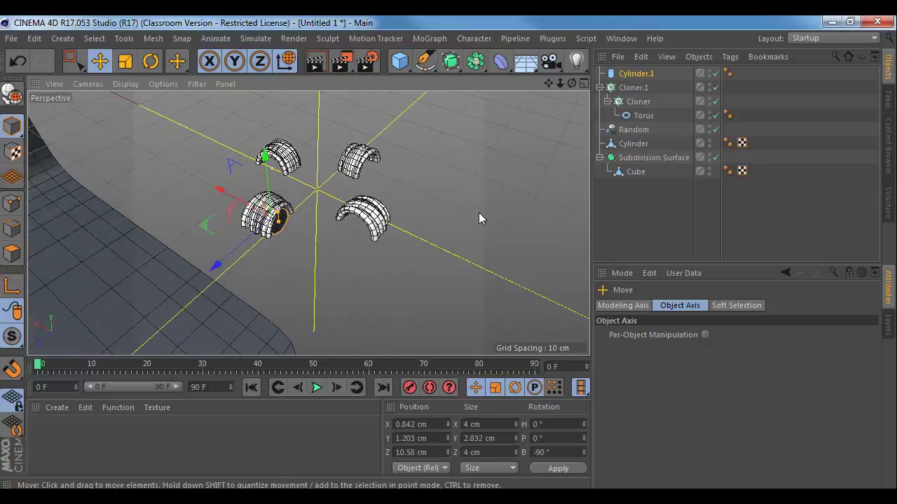
# - Try nesting Cylinder.1 inside the inner Cloner alongside the Torus
pyautogui.click(637, 76)
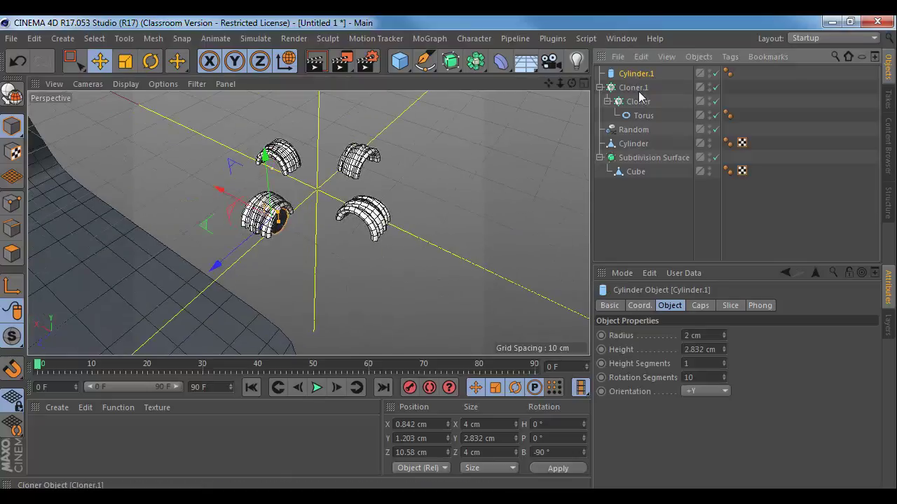
pyautogui.moveTo(636, 77)
pyautogui.mouseDown()
pyautogui.moveTo(640, 110)
pyautogui.moveTo(641, 103)
pyautogui.mouseUp()
pyautogui.scroll(5, 321, 203)
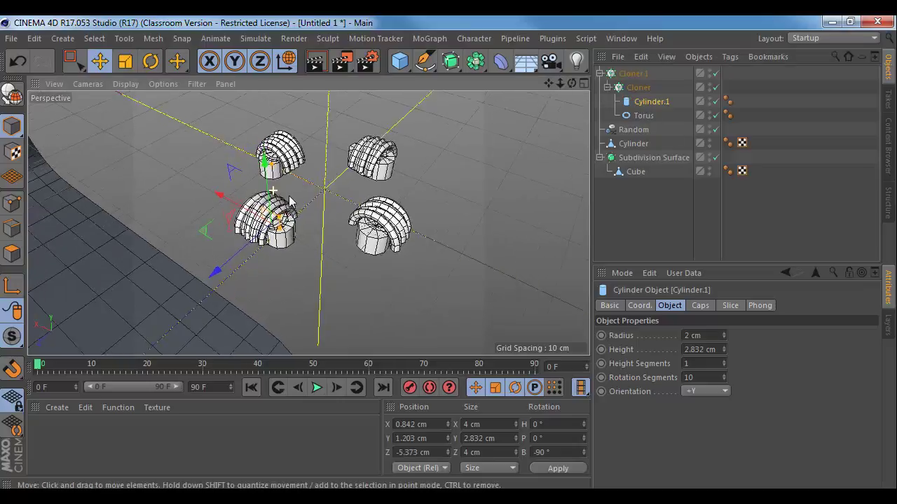
pyautogui.moveTo(321, 203)
pyautogui.keyDown('alt'); pyautogui.mouseDown()
pyautogui.moveTo(308, 222)
pyautogui.moveTo(353, 211)
pyautogui.moveTo(258, 229)
pyautogui.mouseUp(); pyautogui.keyUp('alt')
# - Move Cylinder.1 out of the inner Cloner so it sits directly under Cloner.1
pyautogui.moveTo(652, 104); pyautogui.dragTo(645, 73)
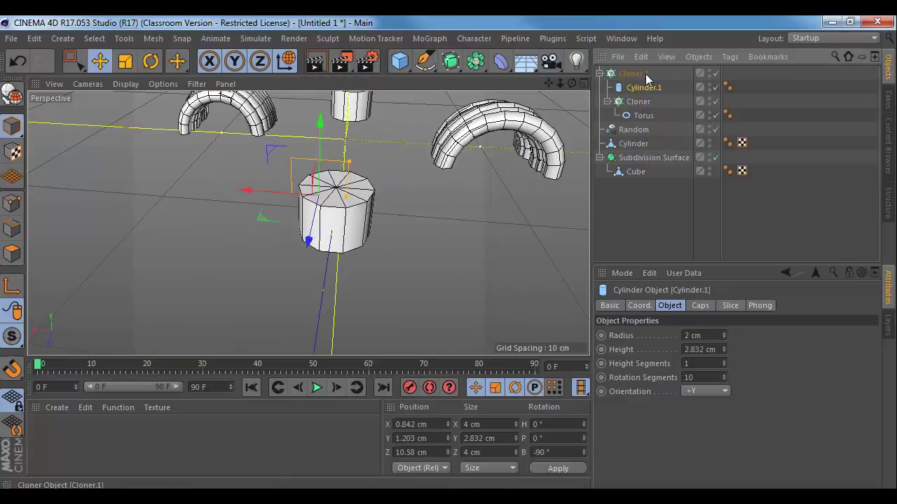
pyautogui.scroll(-3, 494, 145)
pyautogui.keyDown('alt'); pyautogui.moveTo(443, 193); pyautogui.dragTo(396, 206); pyautogui.keyUp('alt')
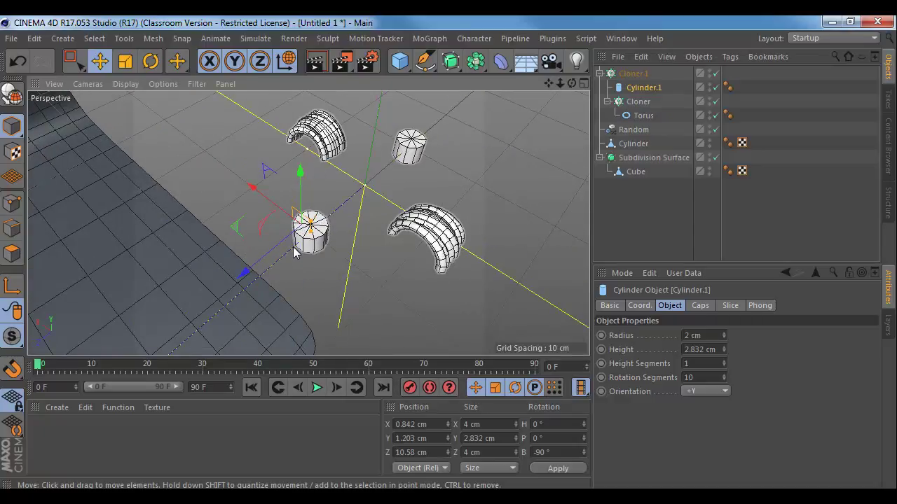
# - Group Cylinder.1 and the inner Cloner into one null under Cloner.1
pyautogui.click(607, 101)
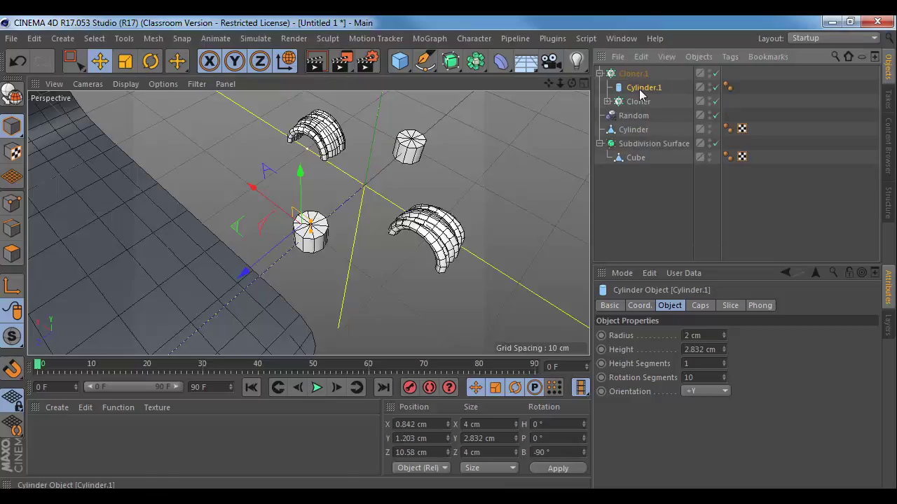
pyautogui.keyDown('ctrl'); pyautogui.click(636, 103); pyautogui.keyUp('ctrl')
pyautogui.click(618, 57)
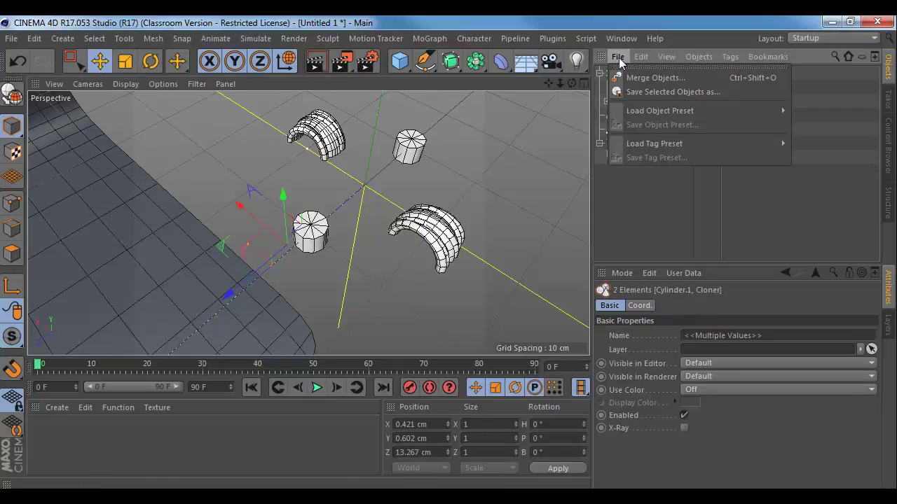
pyautogui.moveTo(665, 57)
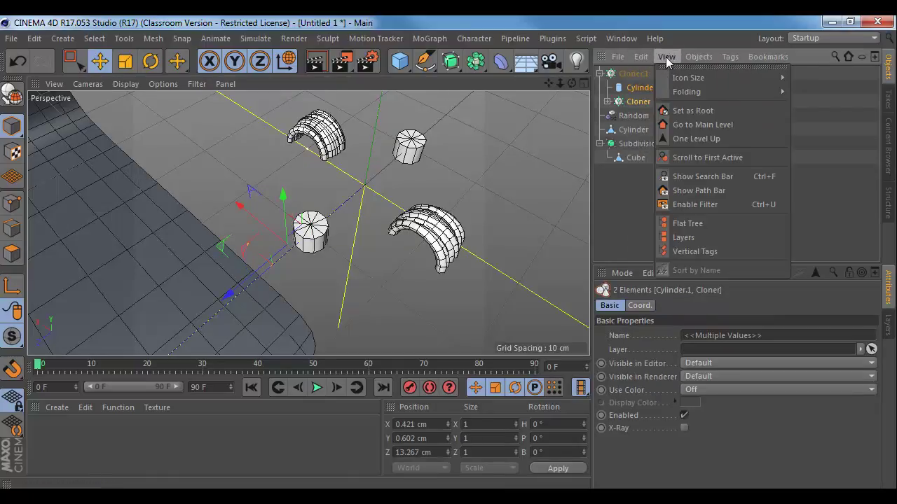
pyautogui.moveTo(694, 56)
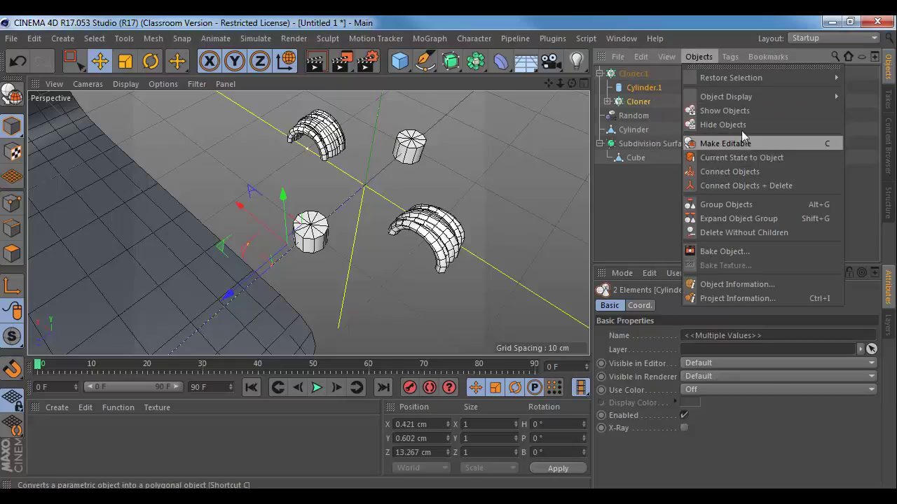
pyautogui.click(722, 204)
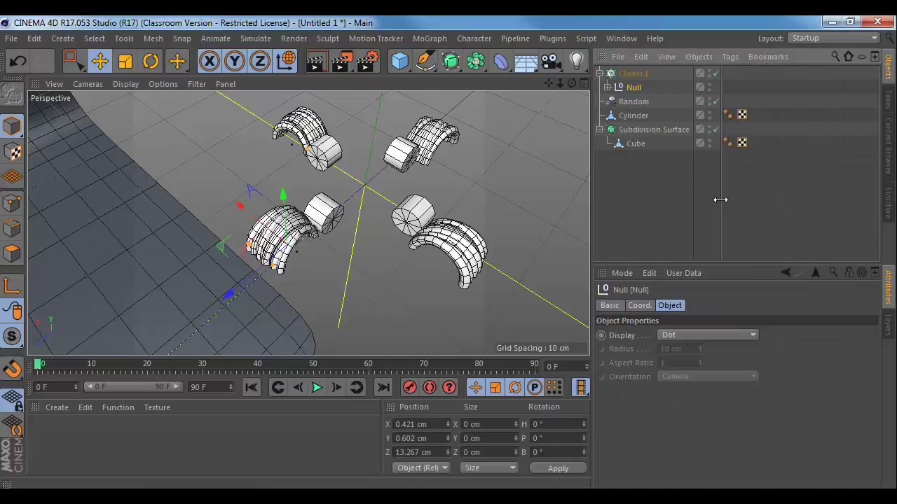
# - Reposition Cylinder.1 within the null to about X 2.3, Y 0.5, Z 2.7 cm so it fills the torus arch
pyautogui.moveTo(473, 202)
pyautogui.keyDown('alt'); pyautogui.mouseDown()
pyautogui.moveTo(355, 191)
pyautogui.moveTo(416, 193)
pyautogui.mouseUp(); pyautogui.keyUp('alt')
pyautogui.click(608, 87)
pyautogui.click(646, 102)
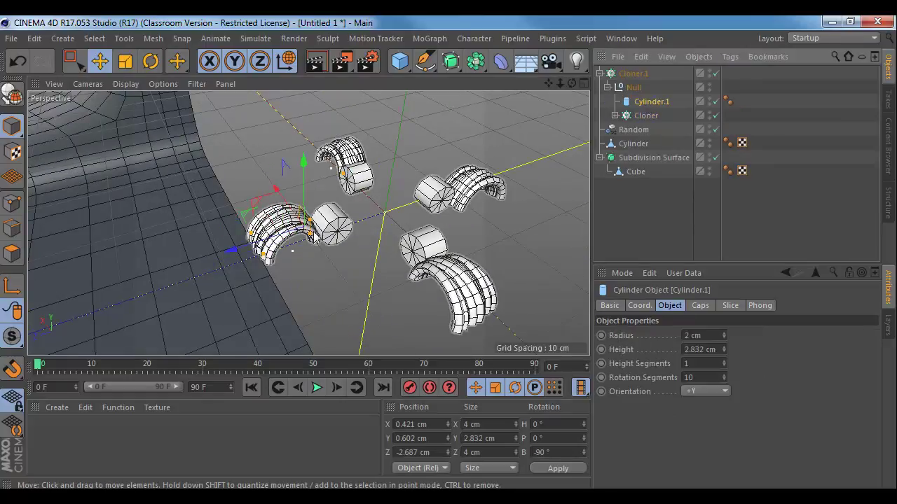
pyautogui.moveTo(231, 250); pyautogui.dragTo(228, 241)
pyautogui.keyDown('alt'); pyautogui.moveTo(515, 208); pyautogui.dragTo(421, 200); pyautogui.keyUp('alt')
pyautogui.keyDown('alt'); pyautogui.moveTo(421, 195); pyautogui.dragTo(459, 205, button='middle'); pyautogui.keyUp('alt')
pyautogui.moveTo(407, 175); pyautogui.dragTo(417, 178)
pyautogui.moveTo(346, 178); pyautogui.dragTo(349, 179)
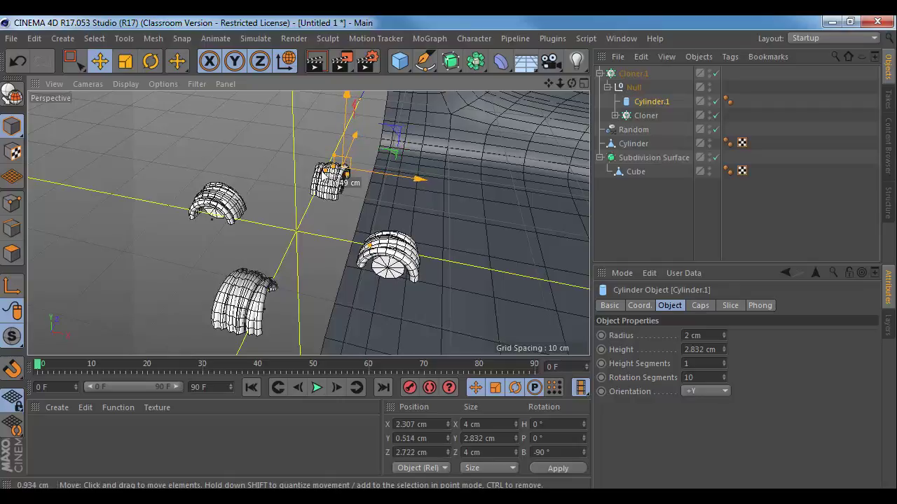
# - Try a clone count of about 74 on the inner Cloner and bring it back to 16
pyautogui.moveTo(308, 221)
pyautogui.keyDown('alt'); pyautogui.mouseDown()
pyautogui.moveTo(442, 247)
pyautogui.moveTo(314, 245)
pyautogui.moveTo(444, 270)
pyautogui.moveTo(532, 264)
pyautogui.moveTo(400, 223)
pyautogui.moveTo(403, 188)
pyautogui.moveTo(295, 88)
pyautogui.moveTo(501, 350)
pyautogui.mouseUp(); pyautogui.keyUp('alt')
pyautogui.press('s')
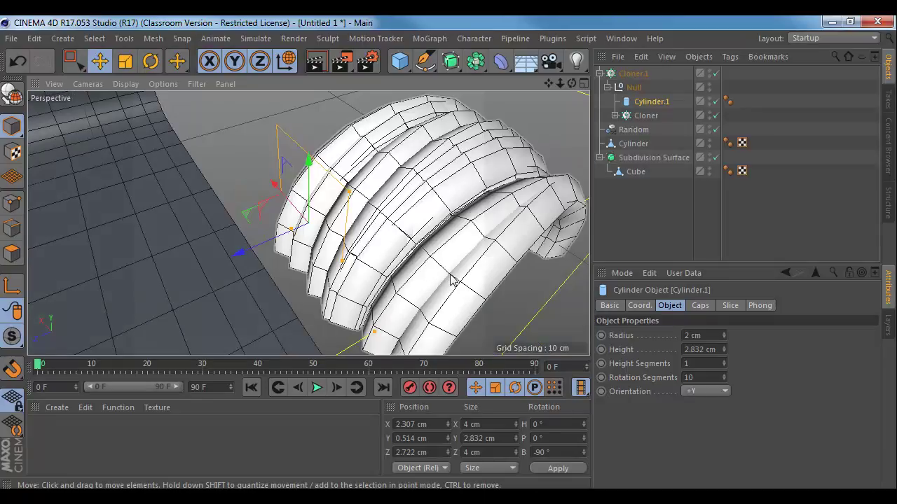
pyautogui.scroll(-5, 450, 280)
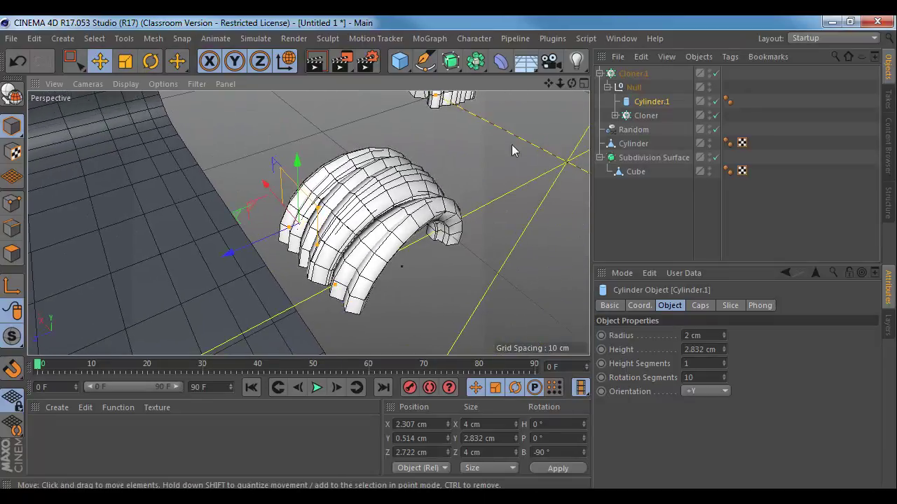
pyautogui.click(641, 117)
pyautogui.moveTo(713, 398); pyautogui.dragTo(779, 396)
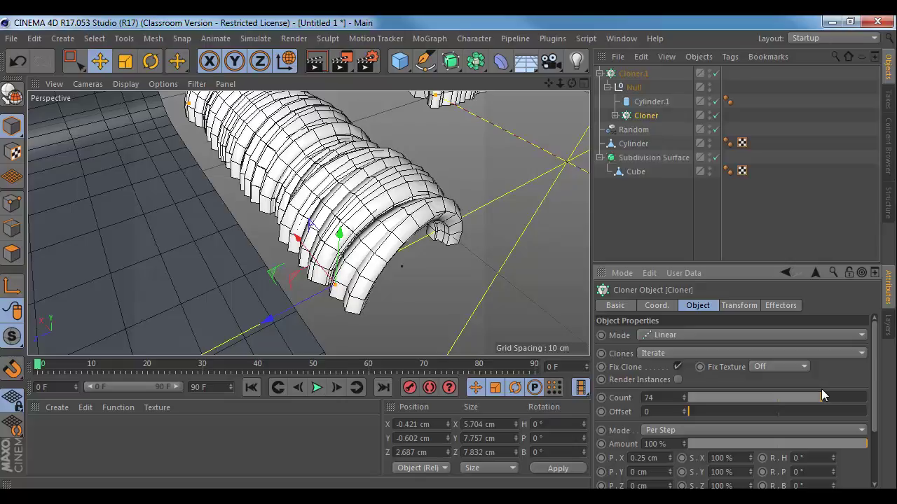
pyautogui.moveTo(778, 394); pyautogui.dragTo(719, 402)
# - Move Cloner.1 onto the notched cylinder at the arm's end, to about X 241, Y 73, Z 254 cm
pyautogui.click(599, 73)
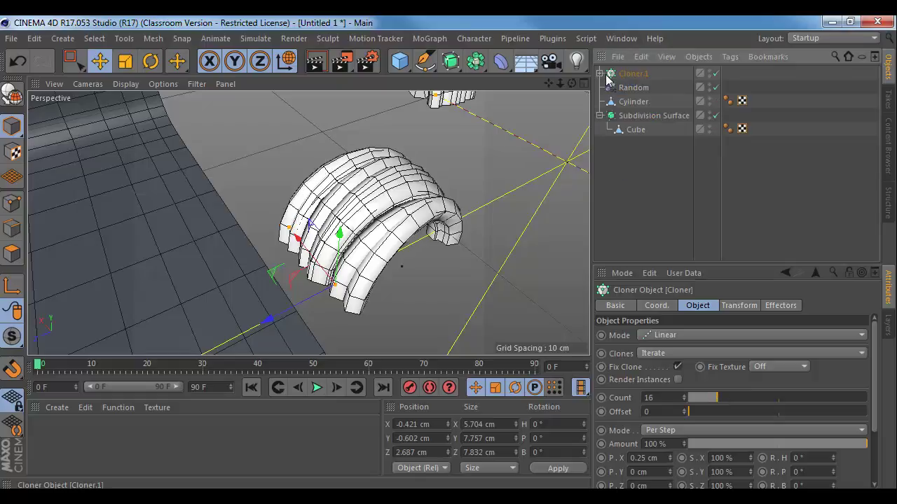
pyautogui.click(627, 73)
pyautogui.keyDown('alt'); pyautogui.moveTo(471, 196); pyautogui.dragTo(273, 134, button='right'); pyautogui.keyUp('alt')
pyautogui.scroll(-4, 336, 160)
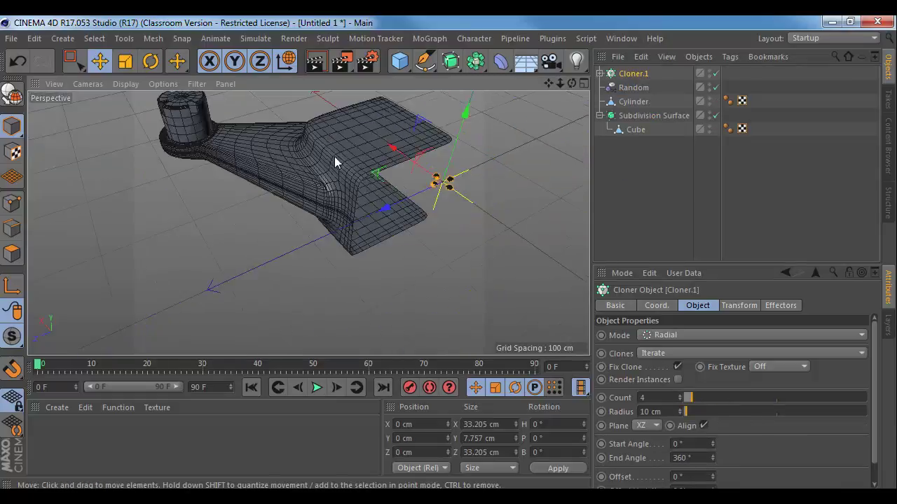
pyautogui.scroll(-2, 371, 168)
pyautogui.moveTo(359, 169); pyautogui.dragTo(244, 141)
# - Centre Cloner.1 on the notched cylinder as seen from above, at about X 235 cm and Z 251 cm
pyautogui.middleClick(293, 162)
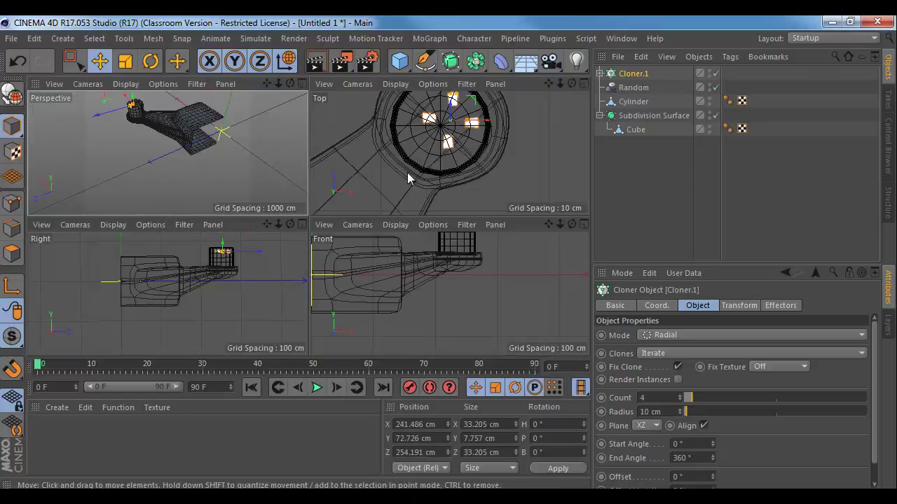
pyautogui.keyDown('alt'); pyautogui.moveTo(451, 161); pyautogui.dragTo(442, 179, button='middle'); pyautogui.keyUp('alt')
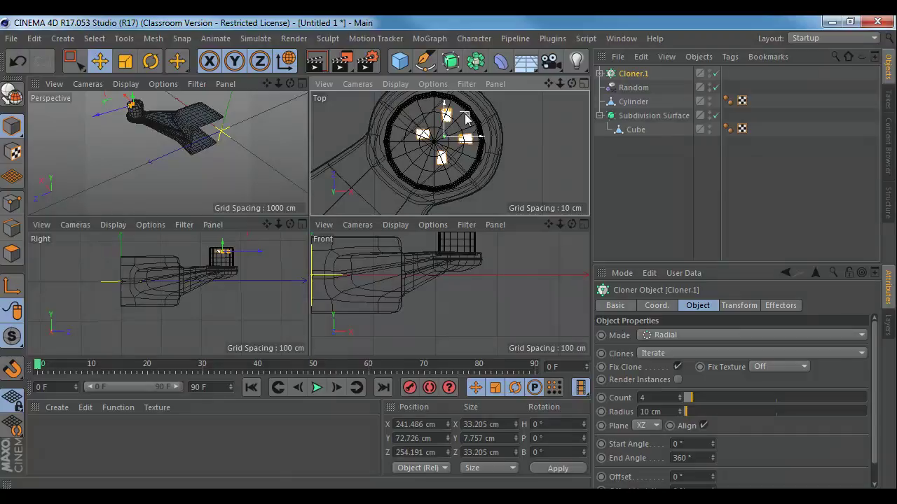
pyautogui.middleClick(455, 123)
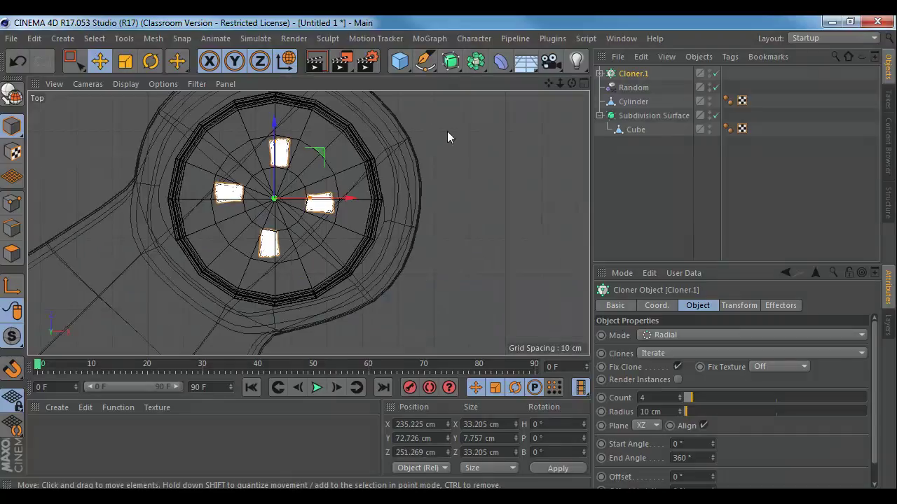
pyautogui.scroll(5, 446, 135)
pyautogui.moveTo(301, 157); pyautogui.dragTo(294, 156)
pyautogui.middleClick(295, 156)
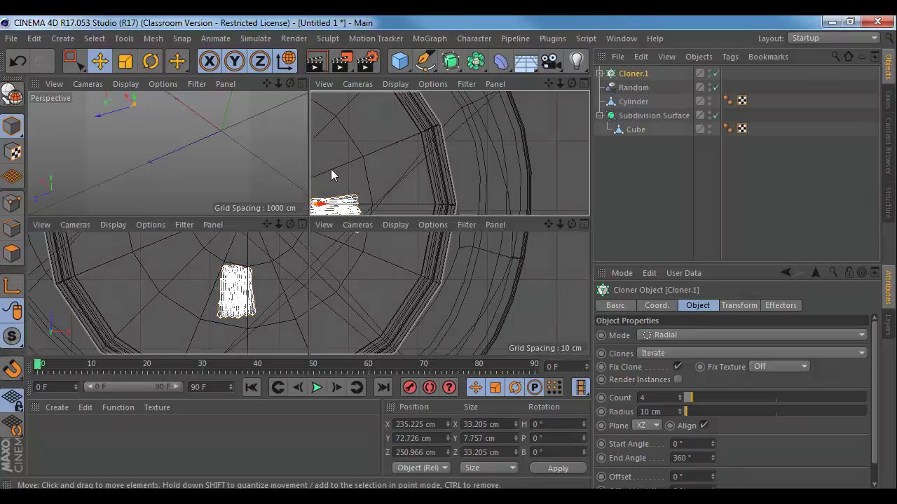
# - Rotate Cloner.1 to a heading of about 19° to line its arches up with the cylinder's notches
pyautogui.middleClick(228, 175)
pyautogui.keyDown('alt'); pyautogui.moveTo(392, 215); pyautogui.dragTo(402, 205); pyautogui.keyUp('alt')
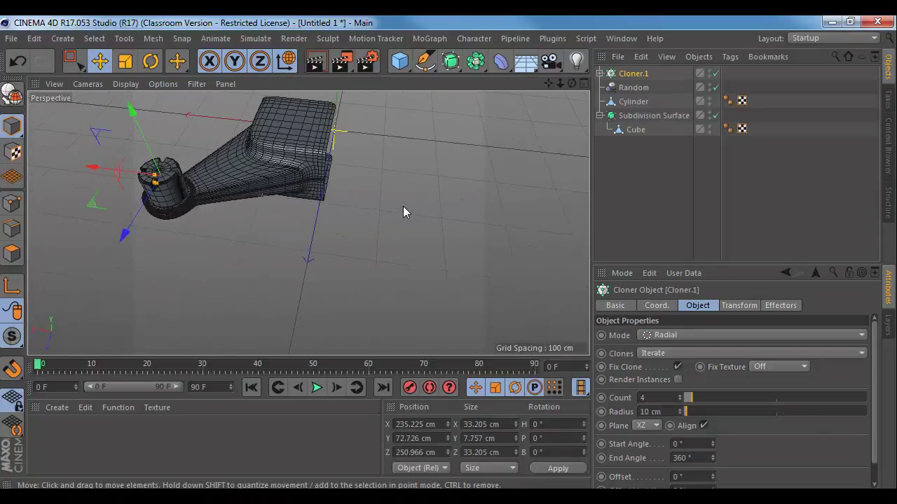
pyautogui.press('s')
pyautogui.scroll(-4, 414, 276)
pyautogui.keyDown('alt'); pyautogui.moveTo(371, 269); pyautogui.dragTo(393, 256); pyautogui.keyUp('alt')
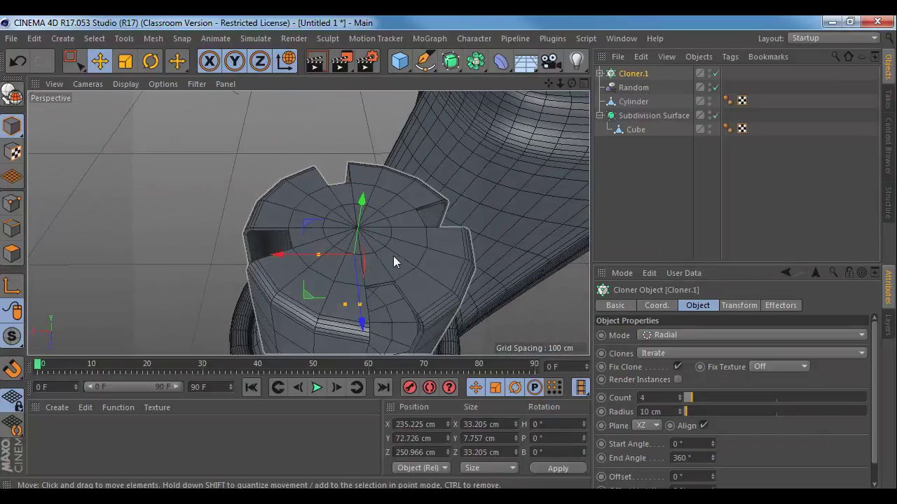
pyautogui.press('e')
pyautogui.press('r')
pyautogui.keyDown('alt'); pyautogui.moveTo(400, 301); pyautogui.dragTo(358, 247); pyautogui.keyUp('alt')
pyautogui.keyDown('alt'); pyautogui.moveTo(359, 247); pyautogui.dragTo(457, 287); pyautogui.keyUp('alt')
# - Scale Cloner.1 up uniformly to about 57 cm across and raise it to about Y 76 cm in the notches
pyautogui.press('t')
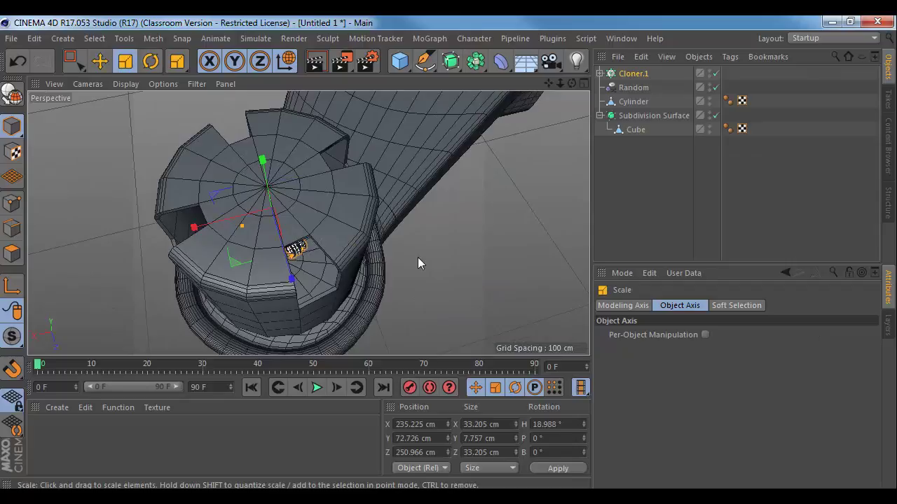
pyautogui.middleClick(324, 216)
pyautogui.middleClick(259, 176)
pyautogui.moveTo(324, 218); pyautogui.dragTo(382, 225)
pyautogui.moveTo(311, 203)
pyautogui.mouseDown()
pyautogui.moveTo(441, 215)
pyautogui.moveTo(344, 217)
pyautogui.moveTo(299, 147)
pyautogui.moveTo(283, 144)
pyautogui.mouseUp()
pyautogui.press('e')
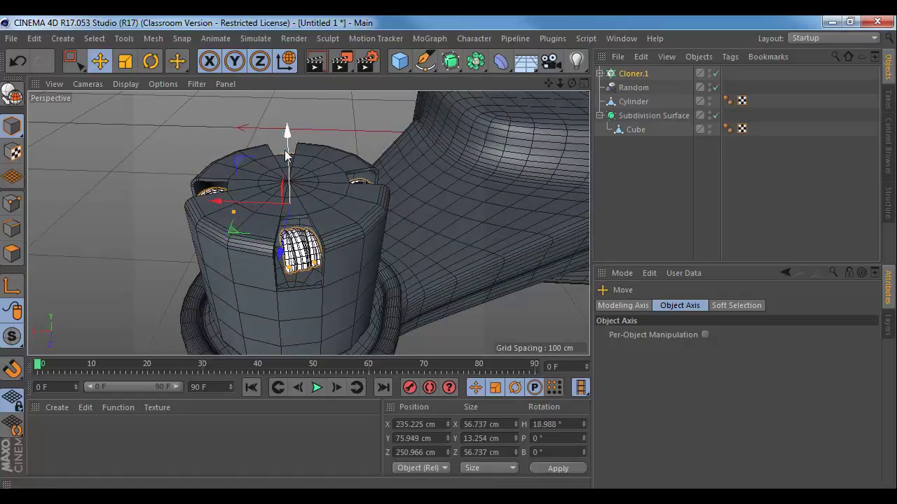
# - Rotate Cloner.1 to a heading of about 15.6° to realign its arches with the cylinder's notches
pyautogui.press('r')
pyautogui.moveTo(321, 222); pyautogui.dragTo(319, 229)
pyautogui.click(374, 125)
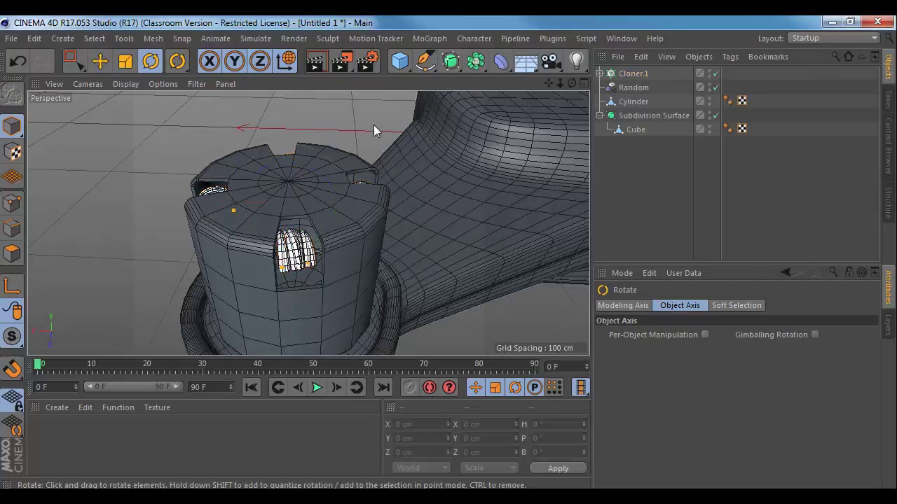
pyautogui.keyDown('alt'); pyautogui.moveTo(374, 125); pyautogui.dragTo(377, 259); pyautogui.keyUp('alt')
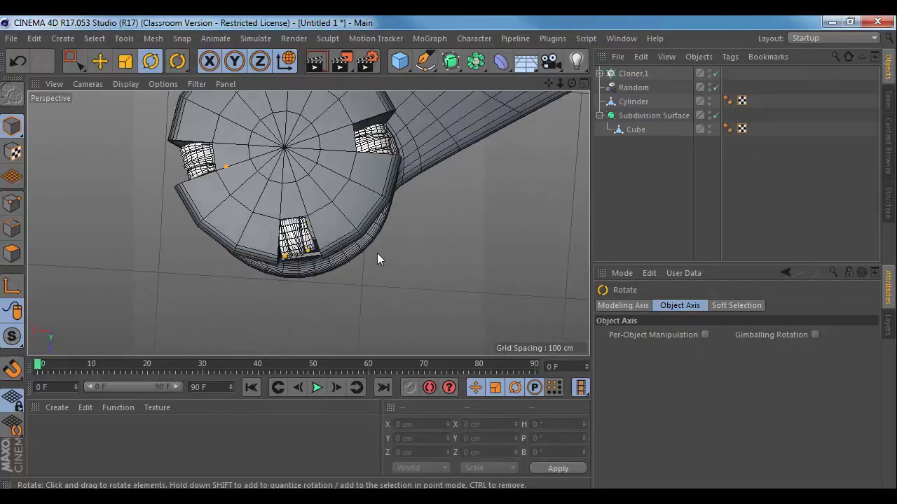
# - Scale Cloner.1 up uniformly to about 112 cm across and 26 cm high
pyautogui.click(632, 73)
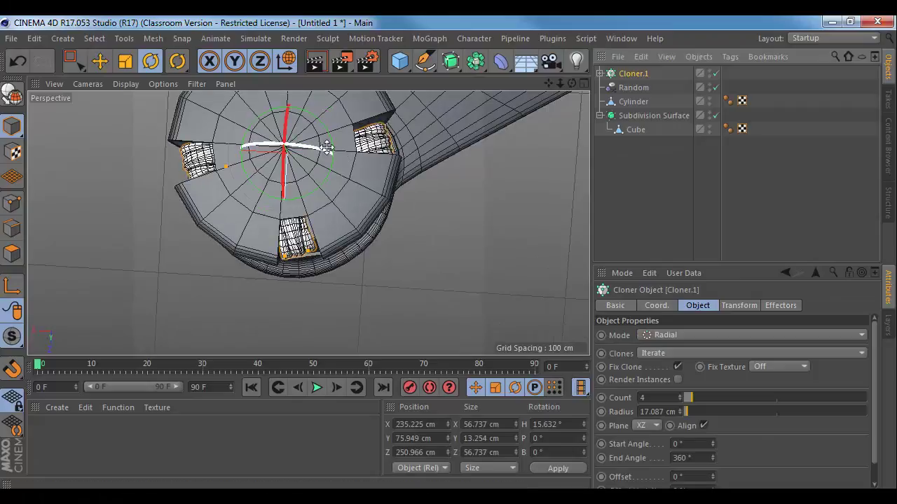
pyautogui.press('t')
pyautogui.moveTo(336, 156); pyautogui.dragTo(308, 157)
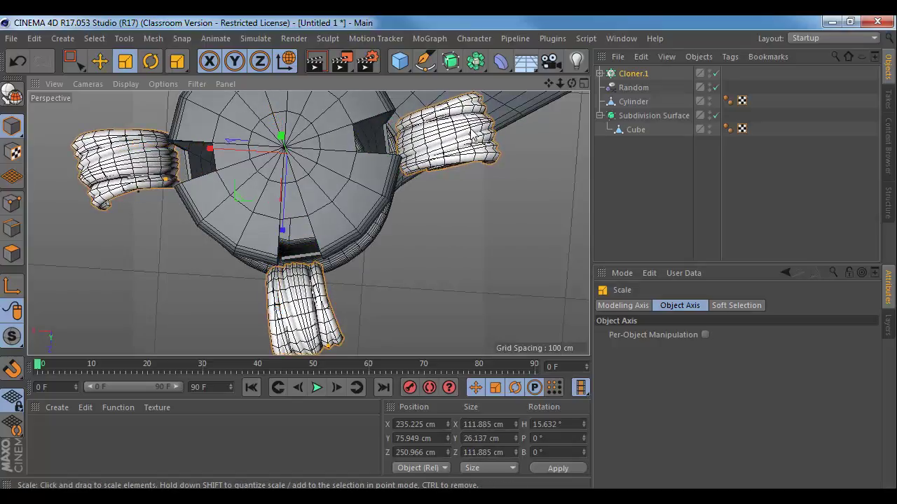
# - Reduce Cloner.1's radius to about 11.7 cm and scale the cloner down uniformly to about 22 cm high
pyautogui.click(641, 74)
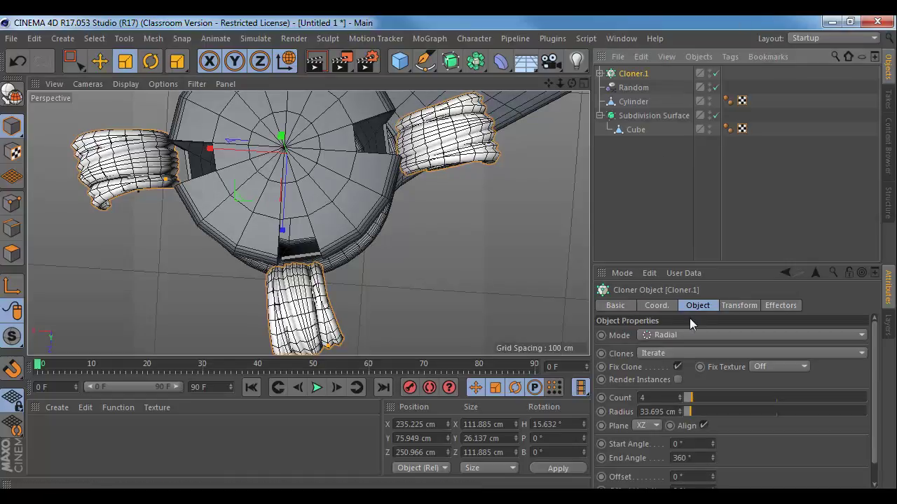
pyautogui.moveTo(665, 412); pyautogui.dragTo(633, 412)
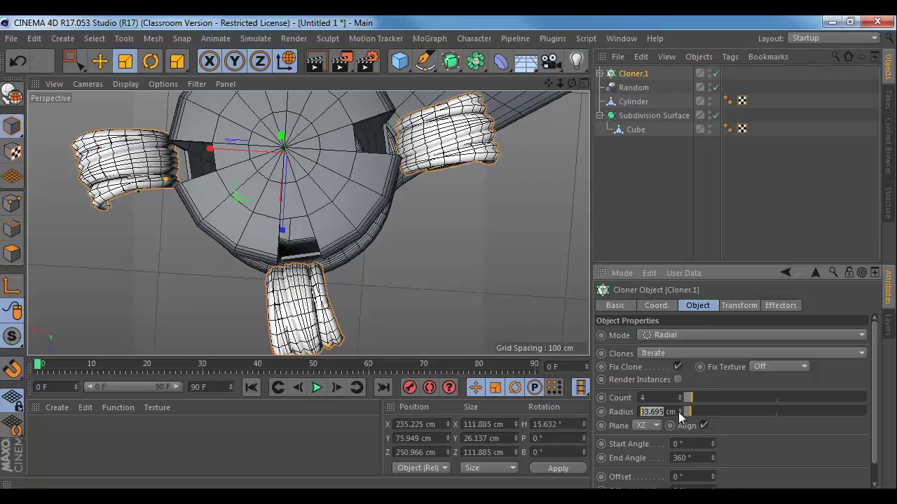
pyautogui.moveTo(679, 412); pyautogui.dragTo(602, 412)
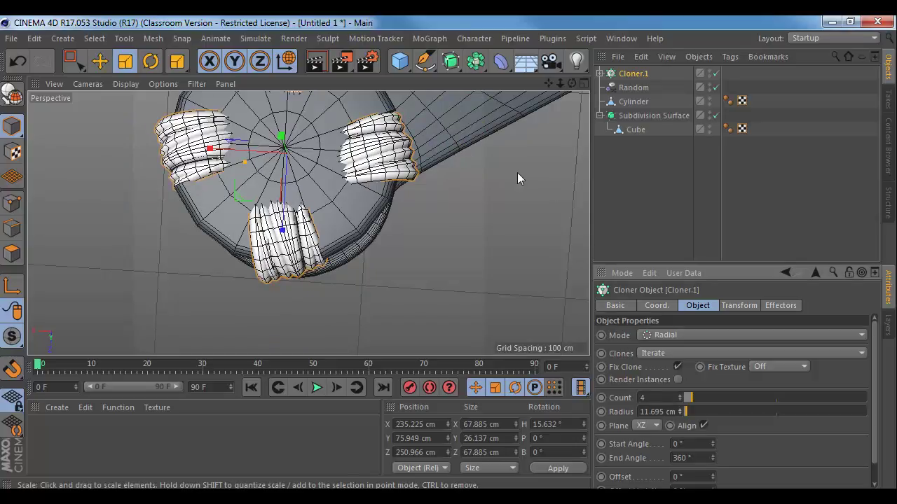
pyautogui.moveTo(418, 186); pyautogui.dragTo(308, 202)
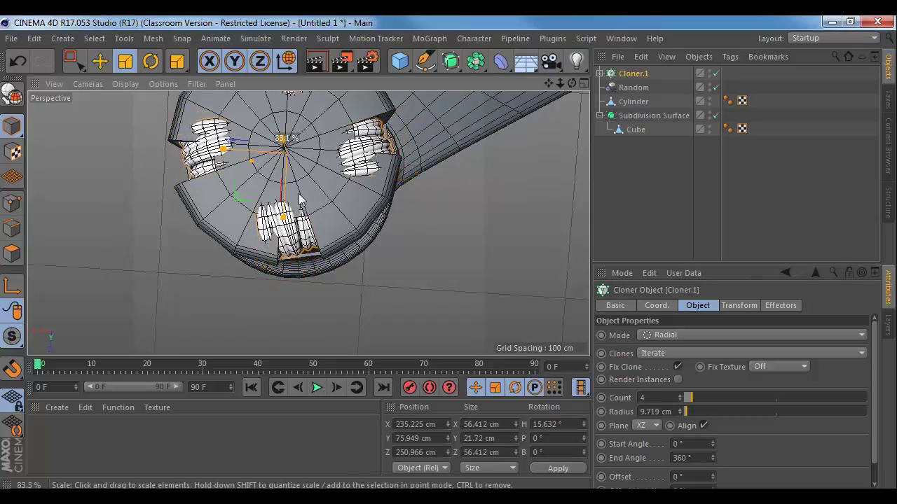
# - Adjust Cloner.1's radius to about 12.7 cm and lower it to about Y 72 cm in the notches
pyautogui.click(680, 413)
pyautogui.click(680, 414)
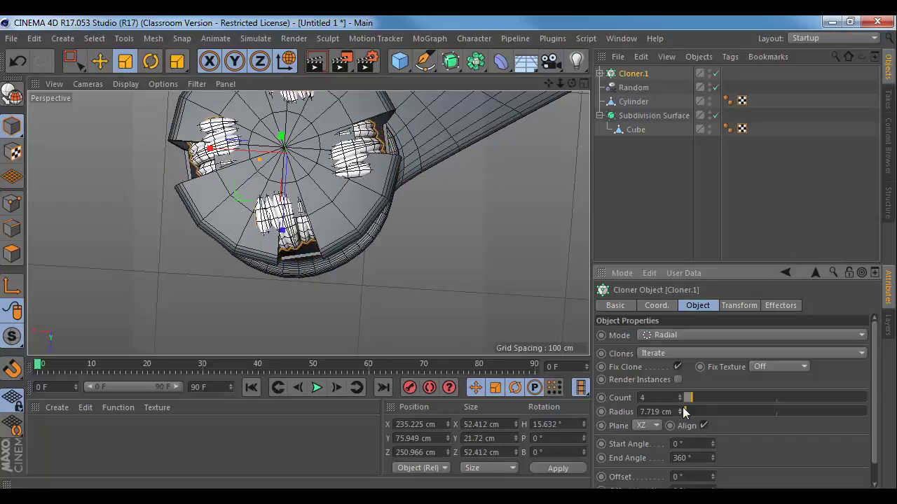
pyautogui.click(680, 408)
pyautogui.click(680, 409)
pyautogui.click(680, 408)
pyautogui.click(680, 408)
pyautogui.click(680, 409)
pyautogui.keyDown('alt'); pyautogui.moveTo(400, 203); pyautogui.dragTo(593, 90); pyautogui.keyUp('alt')
pyautogui.press('e')
# - Set the slice of the torus inside Cloner.1 to run from -70° to 152°
pyautogui.click(600, 74)
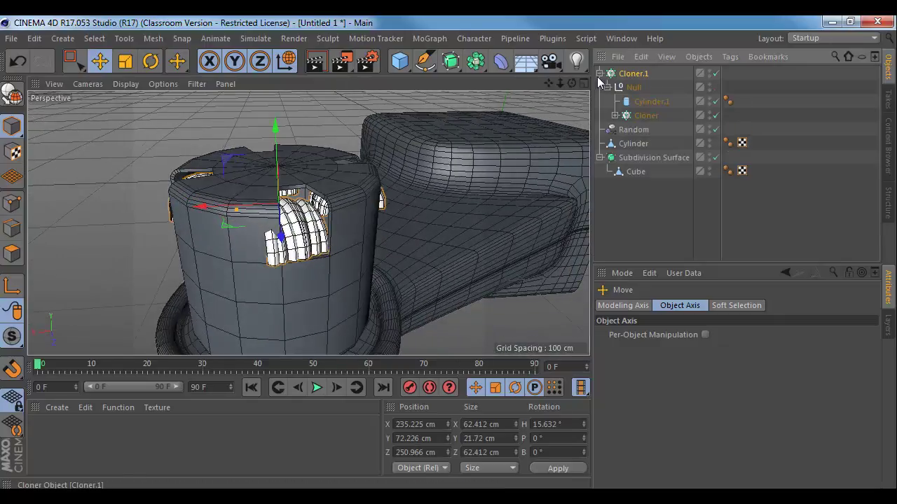
pyautogui.click(615, 116)
pyautogui.click(646, 130)
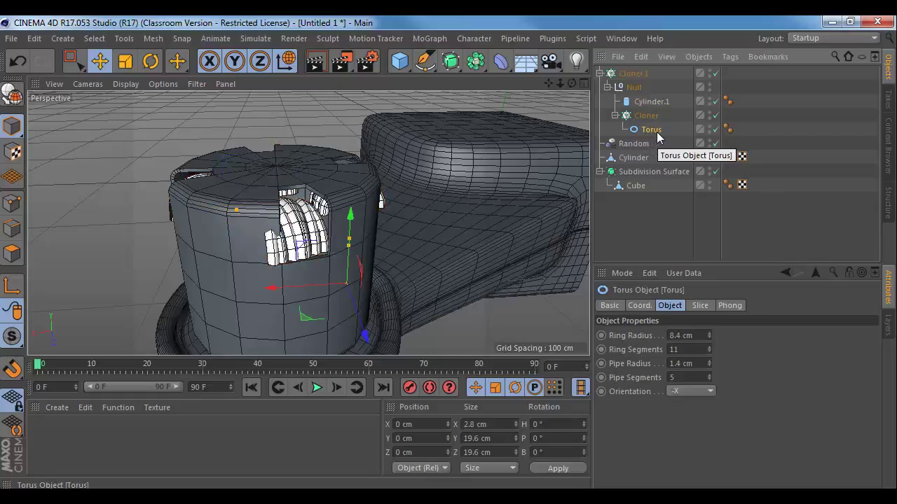
pyautogui.click(700, 305)
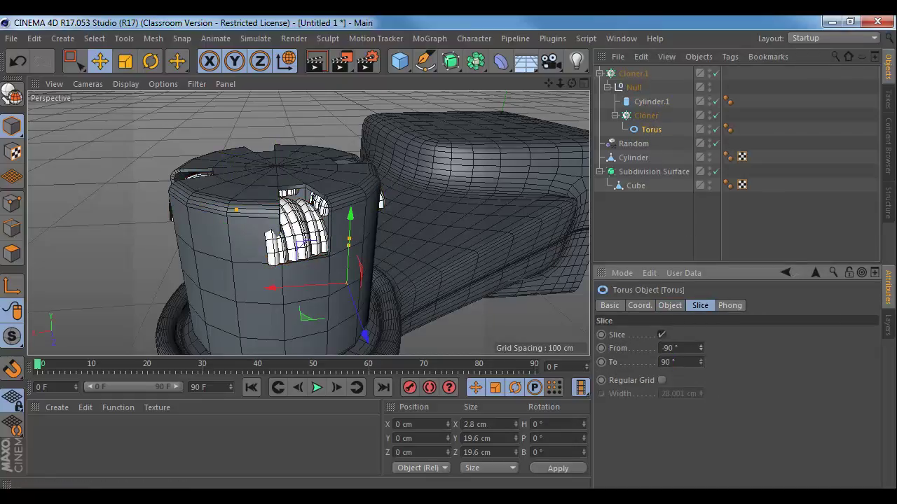
pyautogui.moveTo(701, 362); pyautogui.dragTo(741, 363)
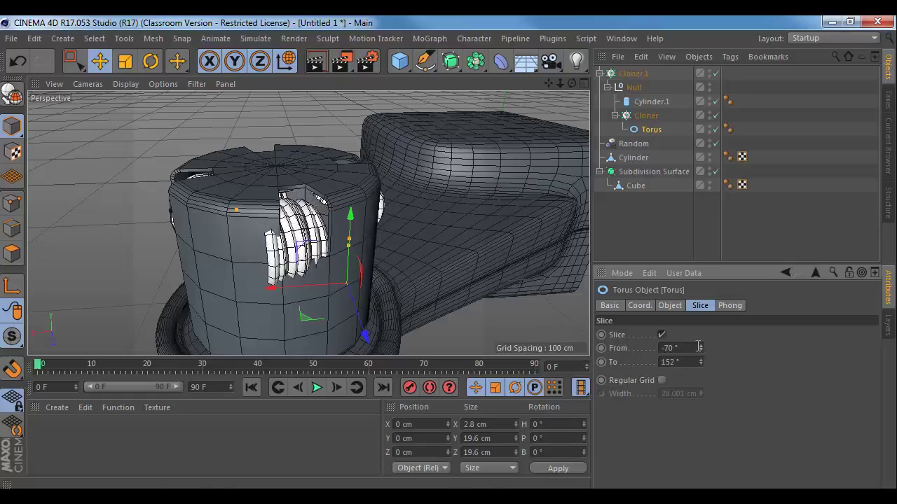
# - Shift Cloner.1 to about X 235, Z 251.6 cm and rotate it to about H 7.4°, P 4.4°, B 0.7°
pyautogui.keyDown('alt'); pyautogui.moveTo(455, 281); pyautogui.dragTo(442, 256); pyautogui.keyUp('alt')
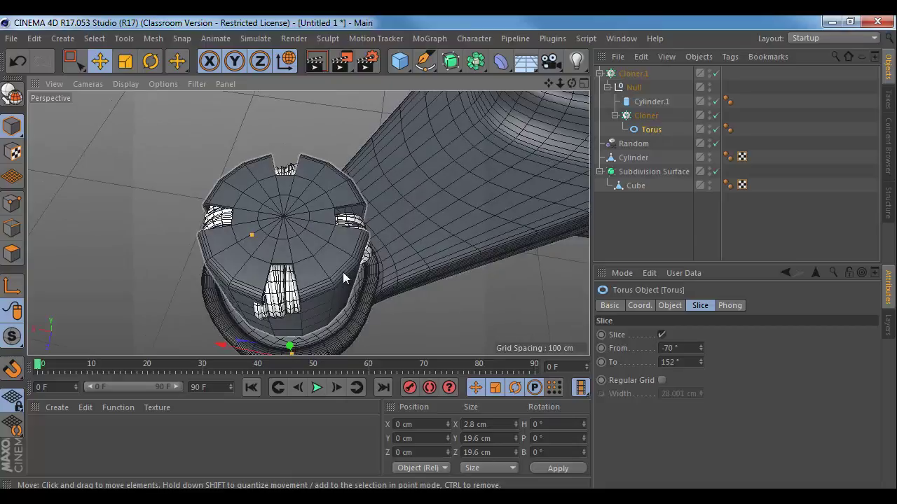
pyautogui.keyDown('alt'); pyautogui.moveTo(339, 276); pyautogui.dragTo(377, 281); pyautogui.keyUp('alt')
pyautogui.middleClick(377, 280)
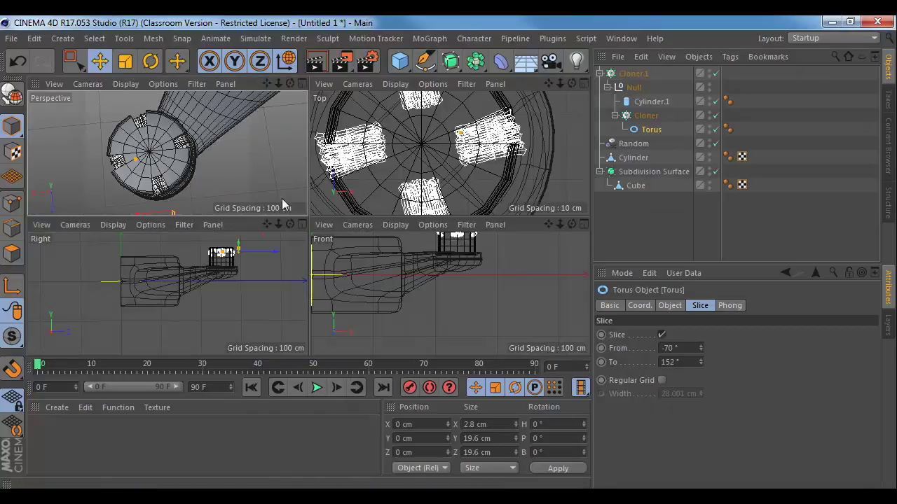
pyautogui.click(633, 73)
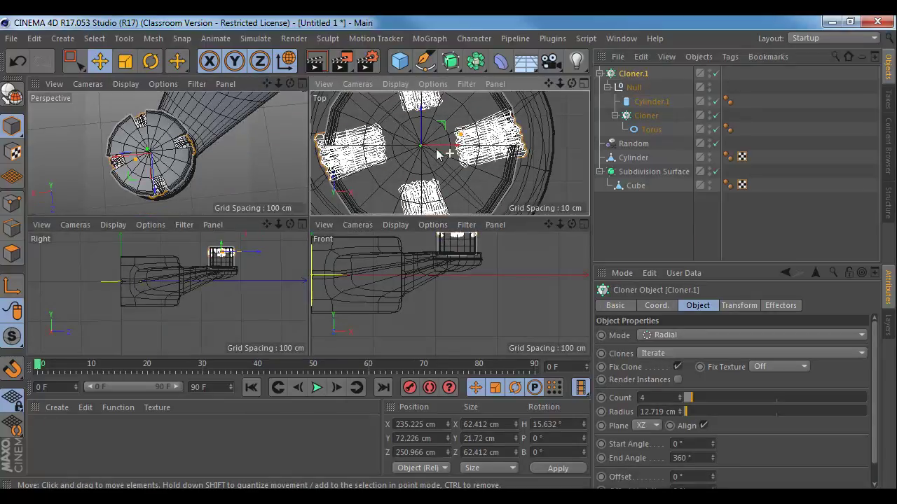
pyautogui.keyDown('alt'); pyautogui.moveTo(447, 146); pyautogui.dragTo(439, 161, button='middle'); pyautogui.keyUp('alt')
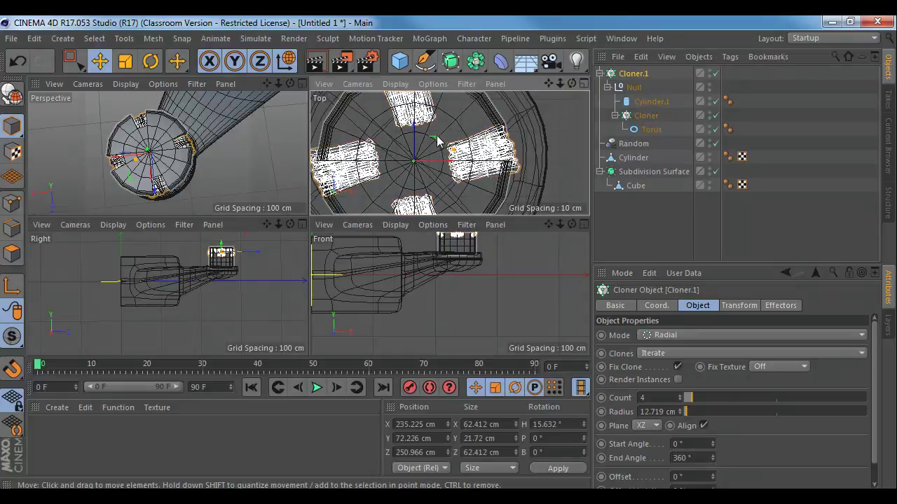
pyautogui.moveTo(438, 142); pyautogui.dragTo(437, 156)
pyautogui.press('r')
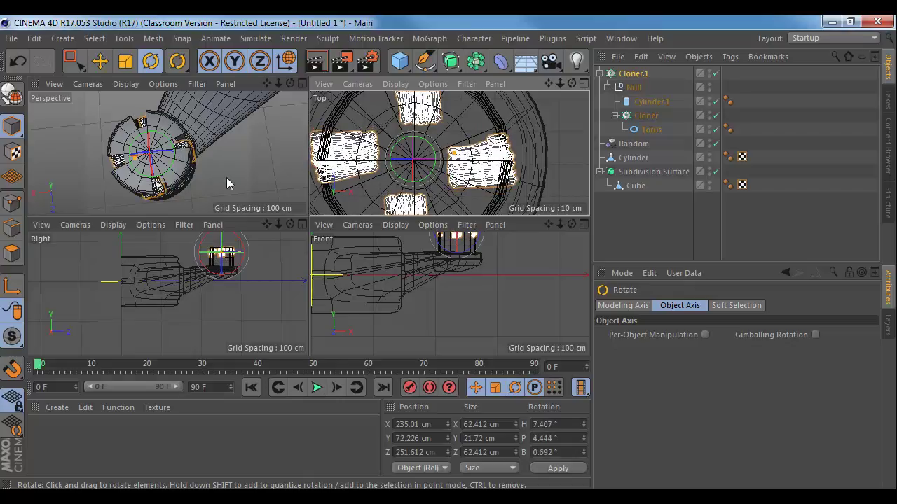
# - Scale Cloner.1 down to about 56 cm across and rotate it to a heading of about 20.4°
pyautogui.middleClick(291, 198)
pyautogui.press('t')
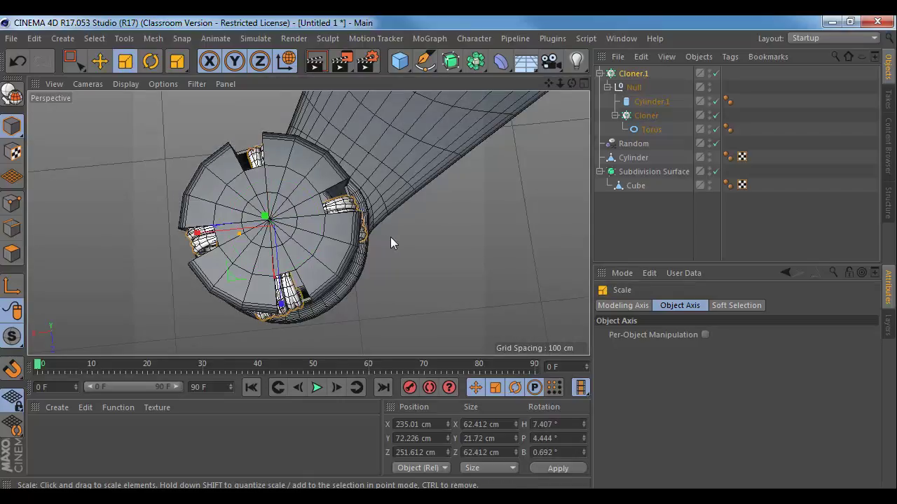
pyautogui.moveTo(391, 242); pyautogui.dragTo(358, 243)
pyautogui.press('r')
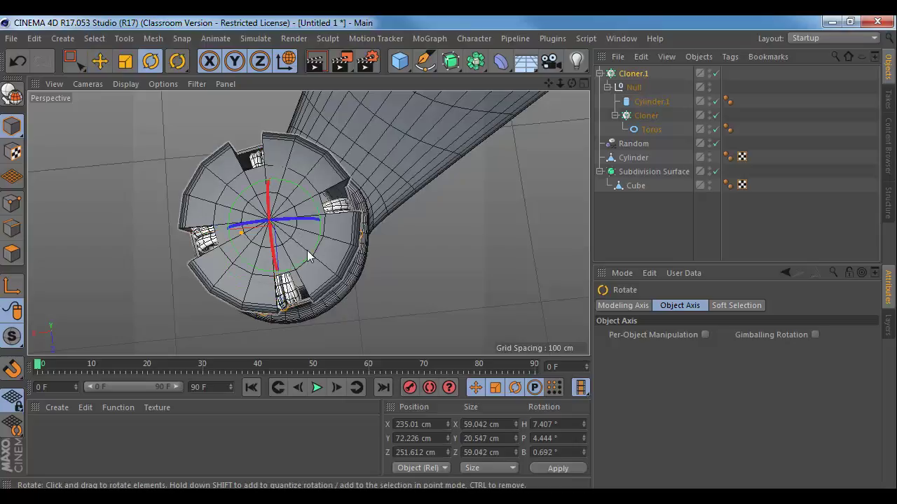
pyautogui.moveTo(309, 256); pyautogui.dragTo(319, 251)
pyautogui.press('t')
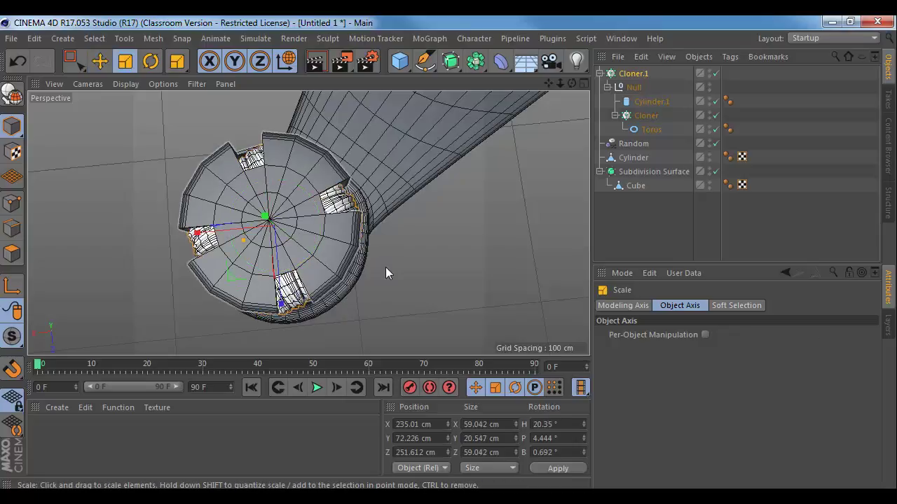
pyautogui.moveTo(381, 267); pyautogui.dragTo(348, 267)
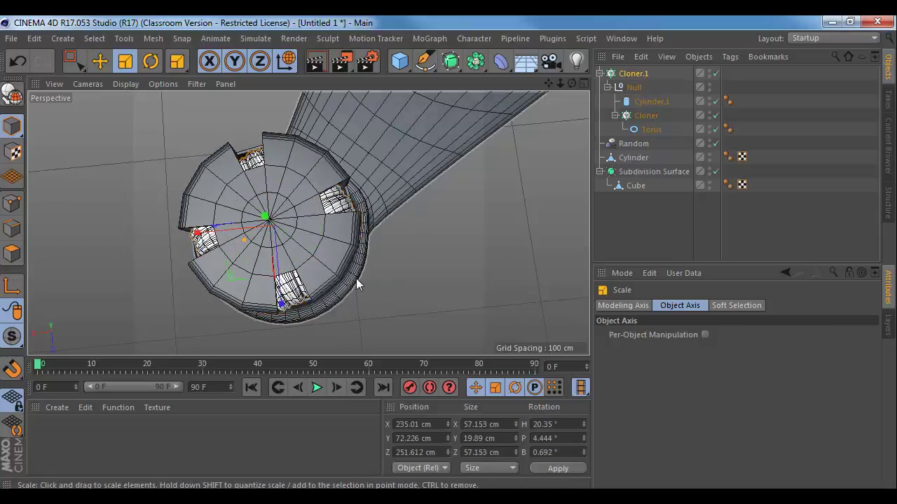
# - Move Cloner.1 to about Z 249 cm on the notched cylinder
pyautogui.press('e')
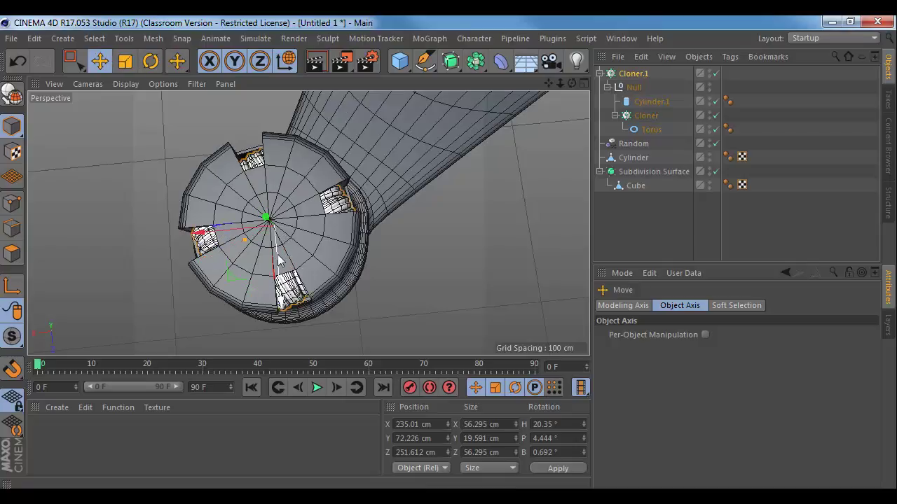
pyautogui.moveTo(278, 260); pyautogui.dragTo(277, 253)
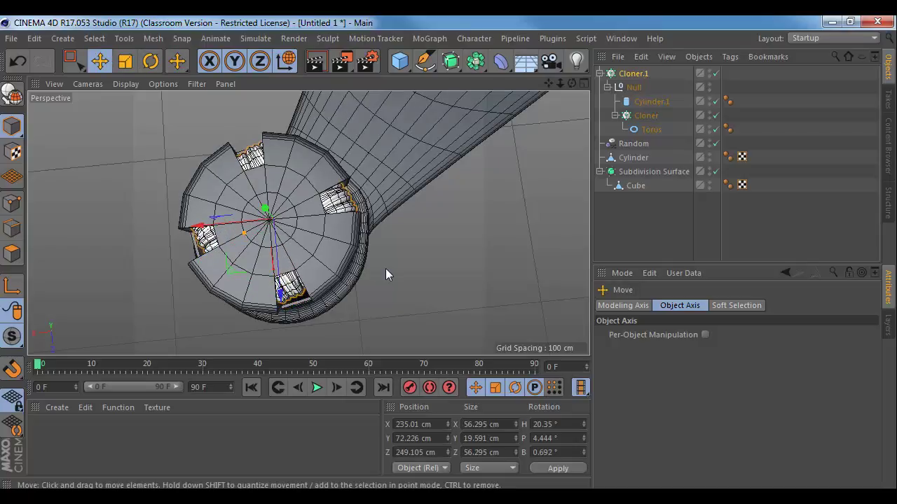
pyautogui.keyDown('alt'); pyautogui.moveTo(385, 269); pyautogui.dragTo(539, 217); pyautogui.keyUp('alt')
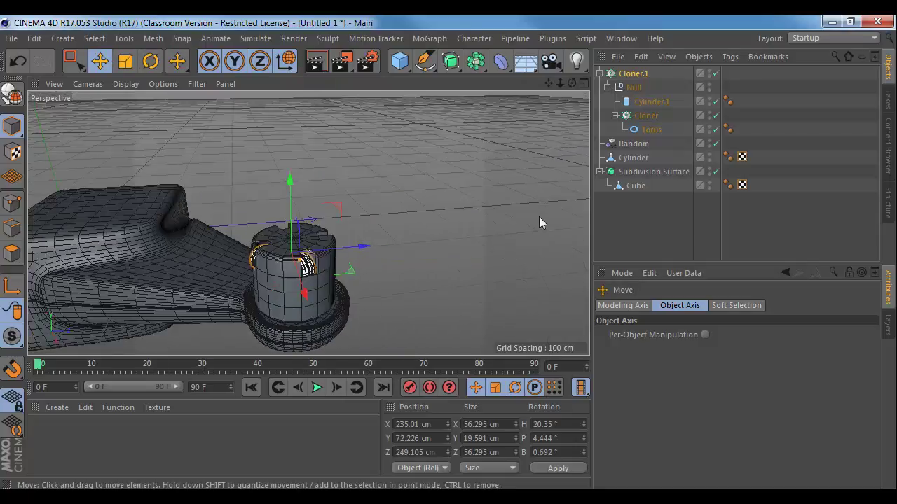
pyautogui.keyDown('alt'); pyautogui.moveTo(378, 239); pyautogui.dragTo(513, 225); pyautogui.keyUp('alt')
pyautogui.click(626, 76)
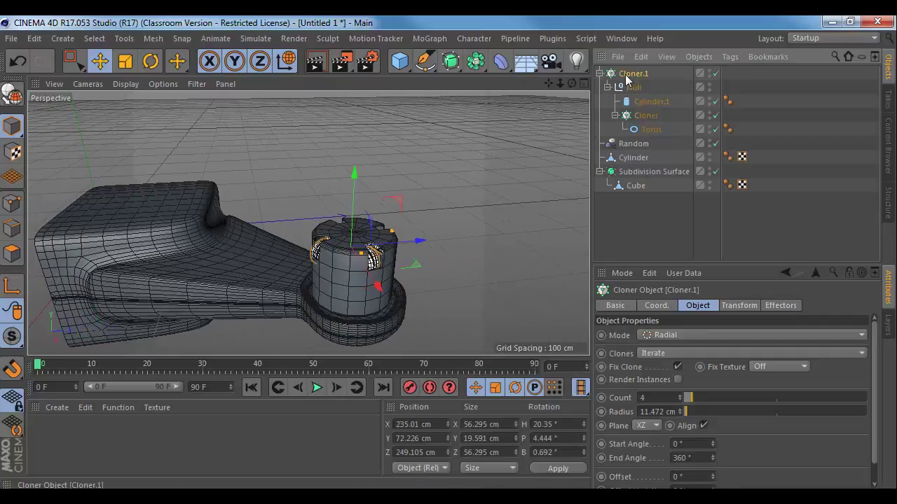
# - Reposition Cloner.1 in the notches to about X 233.4, Y 73.2, Z 251.5 cm
pyautogui.middleClick(300, 224)
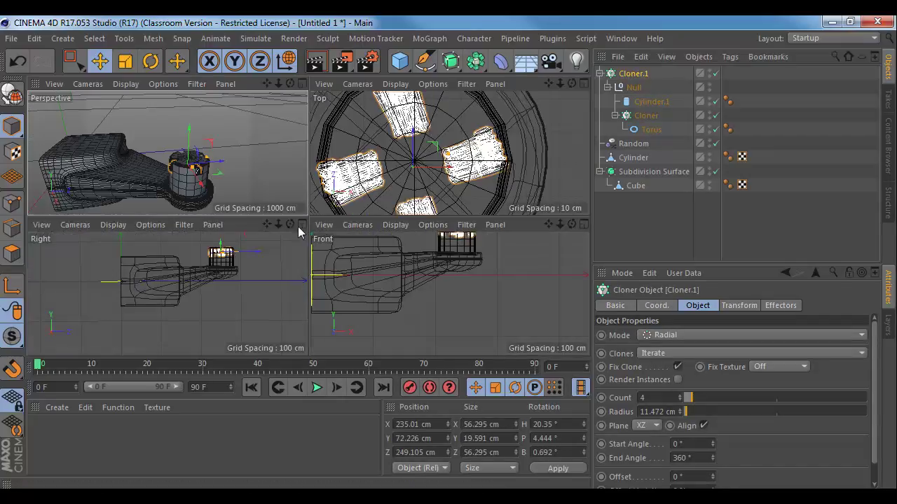
pyautogui.middleClick(261, 154)
pyautogui.keyDown('alt'); pyautogui.moveTo(261, 153); pyautogui.dragTo(326, 201); pyautogui.keyUp('alt')
pyautogui.keyDown('alt'); pyautogui.moveTo(326, 200); pyautogui.dragTo(272, 232, button='middle'); pyautogui.keyUp('alt')
pyautogui.keyDown('alt'); pyautogui.moveTo(272, 232); pyautogui.dragTo(346, 240, button='right'); pyautogui.keyUp('alt')
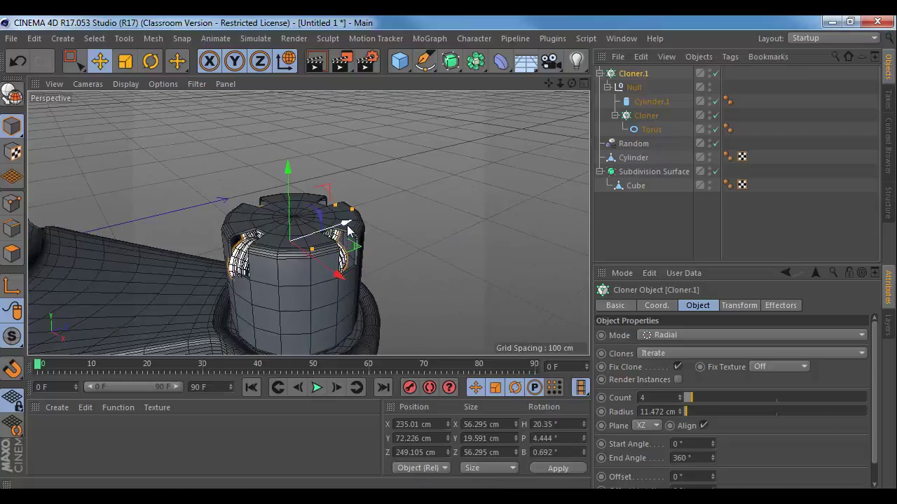
pyautogui.moveTo(348, 227); pyautogui.dragTo(335, 272)
pyautogui.moveTo(289, 198); pyautogui.dragTo(289, 196)
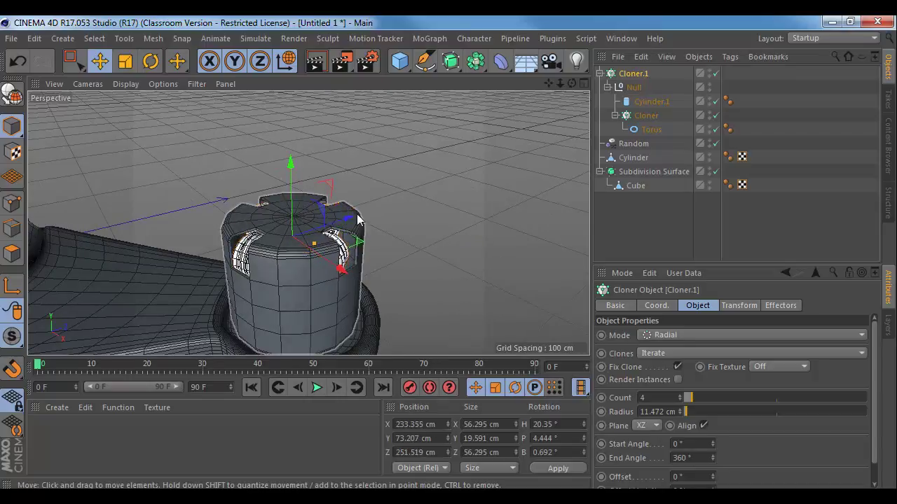
pyautogui.click(449, 232)
# - Scale Cloner.1 down uniformly to about 52.5 cm across and 18.3 cm high
pyautogui.keyDown('alt'); pyautogui.moveTo(449, 231); pyautogui.dragTo(470, 406); pyautogui.keyUp('alt')
pyautogui.moveTo(308, 223)
pyautogui.keyDown('alt'); pyautogui.mouseDown()
pyautogui.moveTo(413, 114)
pyautogui.moveTo(524, 189)
pyautogui.moveTo(587, 133)
pyautogui.mouseUp(); pyautogui.keyUp('alt')
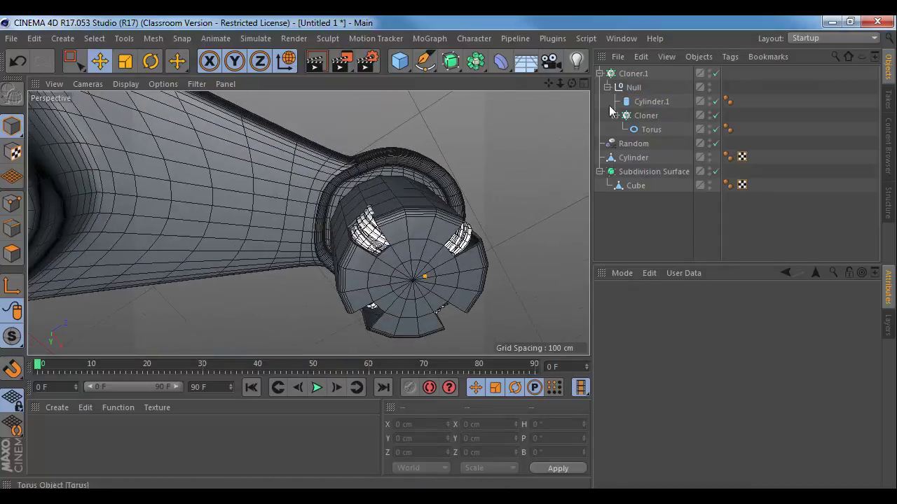
pyautogui.click(633, 73)
pyautogui.press('t')
pyautogui.moveTo(517, 210); pyautogui.dragTo(488, 214)
pyautogui.keyDown('alt'); pyautogui.moveTo(489, 215); pyautogui.dragTo(488, 228); pyautogui.keyUp('alt')
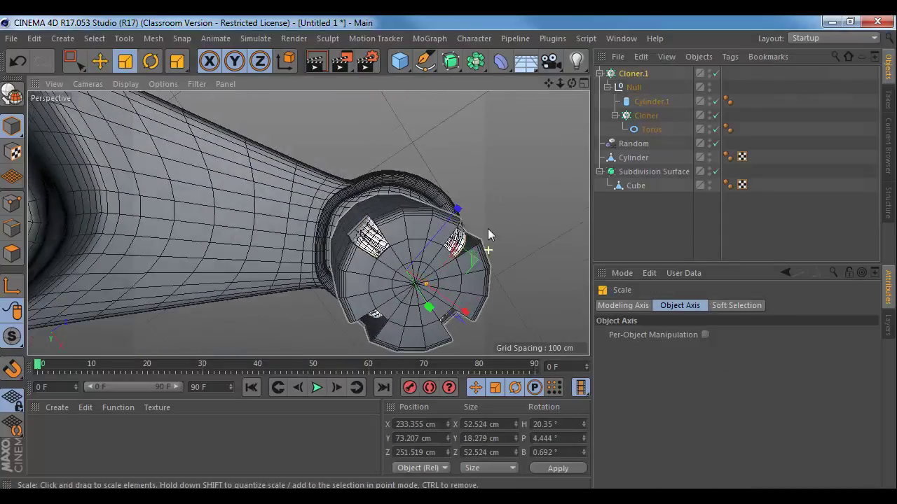
# - Centre Cloner.1 on the notched cylinder at about X 234.9 cm and Z 250.8 cm
pyautogui.keyDown('alt'); pyautogui.moveTo(488, 228); pyautogui.dragTo(381, 165, button='middle'); pyautogui.keyUp('alt')
pyautogui.press('e')
pyautogui.moveTo(341, 244); pyautogui.dragTo(343, 253)
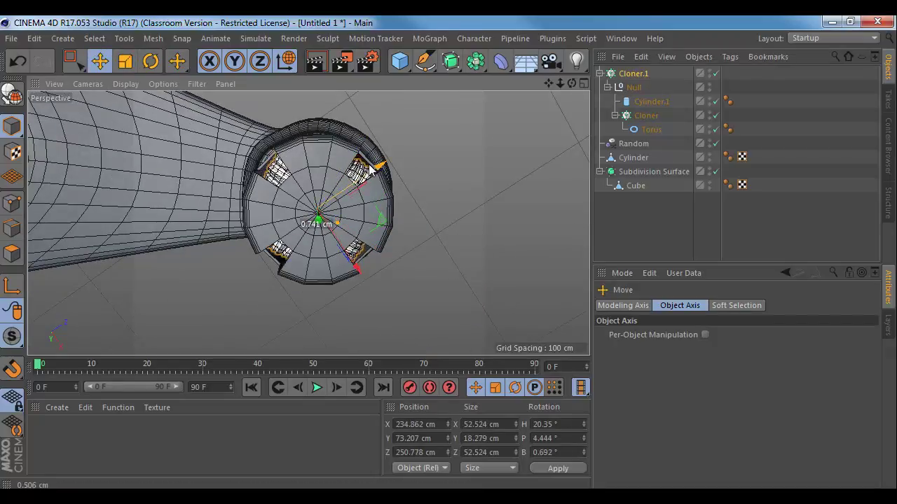
pyautogui.click(402, 233)
# - Select Cloner.1 and collapse its hierarchy in the object list
pyautogui.keyDown('alt'); pyautogui.moveTo(403, 233); pyautogui.dragTo(423, 199); pyautogui.keyUp('alt')
pyautogui.keyDown('alt'); pyautogui.moveTo(378, 224); pyautogui.dragTo(452, 192); pyautogui.keyUp('alt')
pyautogui.keyDown('alt'); pyautogui.moveTo(452, 192); pyautogui.dragTo(385, 218, button='right'); pyautogui.keyUp('alt')
pyautogui.click(632, 75)
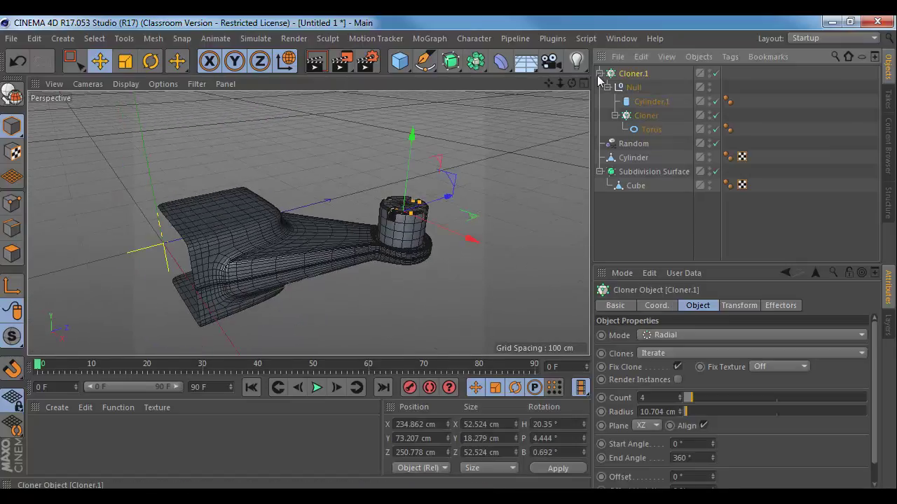
pyautogui.click(599, 74)
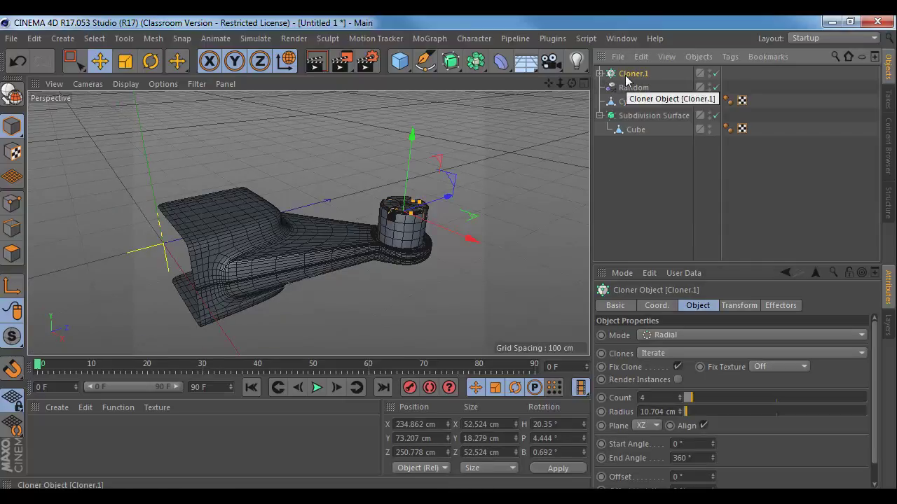
# - Switch to the web browser to examine the DJI Phantom drone's top-view reference photo
pyautogui.click(566, 171)
pyautogui.click(324, 225)
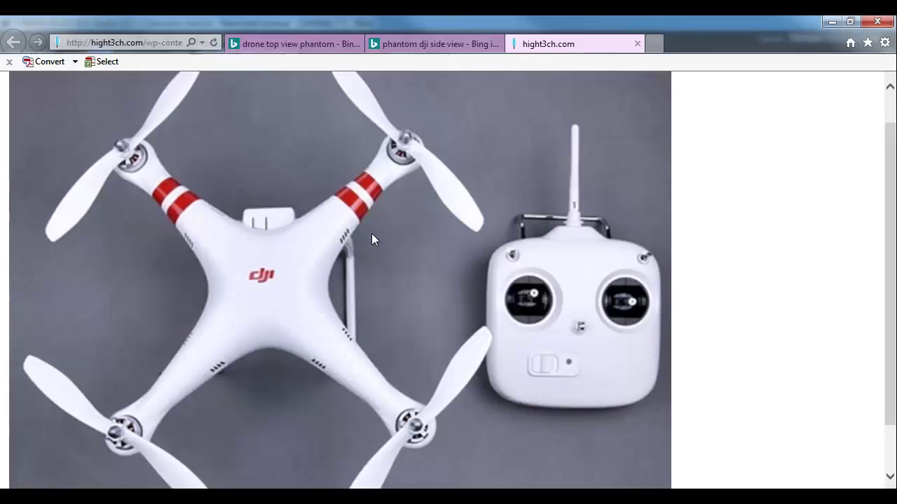
# - Examine the DJI Phantom side-view reference photo in the browser and return to Cinema 4D for a close view of the motor cylinder
pyautogui.click(416, 46)
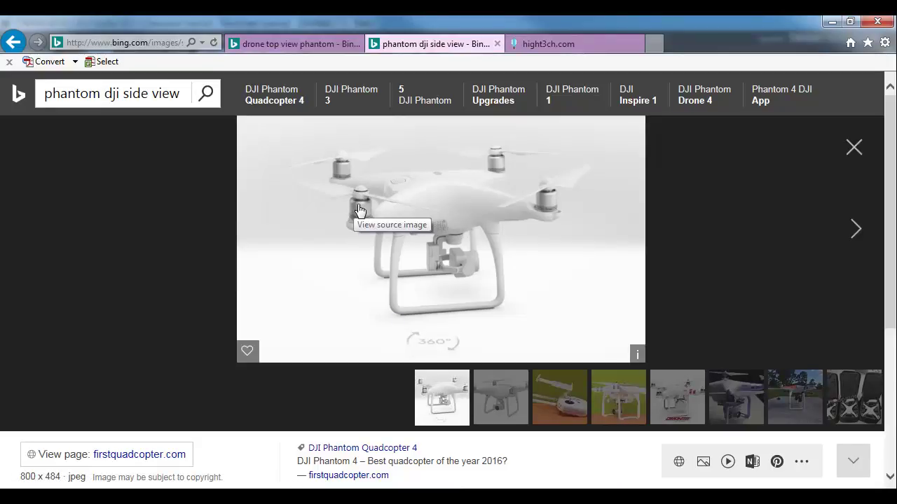
pyautogui.hotkey('alt', 'Tab')
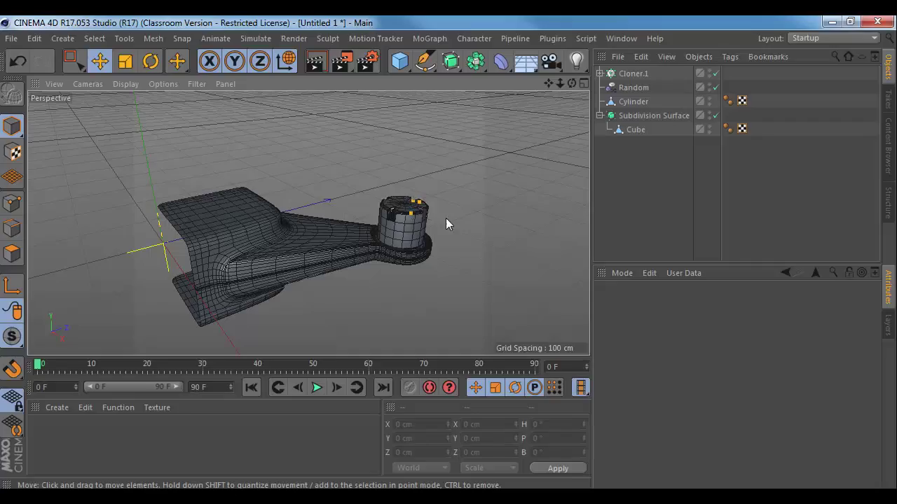
pyautogui.keyDown('alt'); pyautogui.moveTo(379, 208); pyautogui.dragTo(472, 231, button='right'); pyautogui.keyUp('alt')
pyautogui.keyDown('alt'); pyautogui.moveTo(452, 227); pyautogui.dragTo(376, 240, button='middle'); pyautogui.keyUp('alt')
pyautogui.scroll(4, 375, 242)
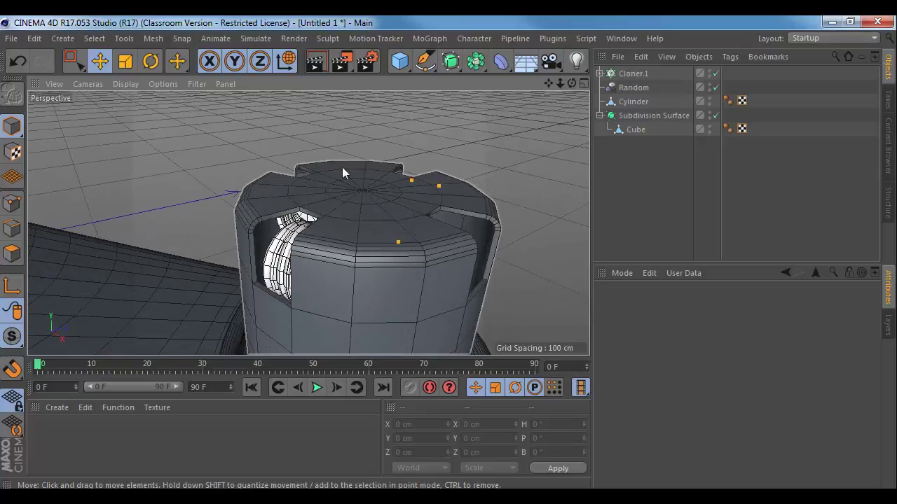
# - Loop-select the innermost ring of polygons on the top cap of the notched Cylinder in polygon mode
pyautogui.click(12, 258)
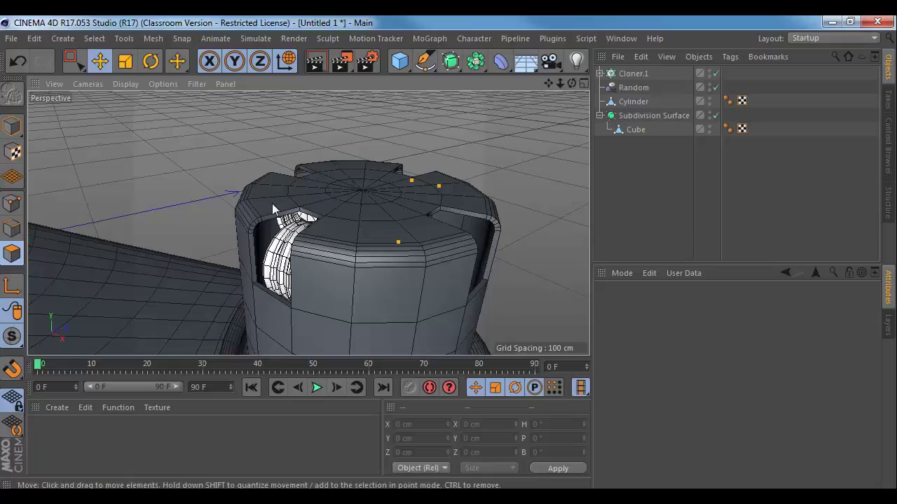
pyautogui.click(631, 130)
pyautogui.click(630, 102)
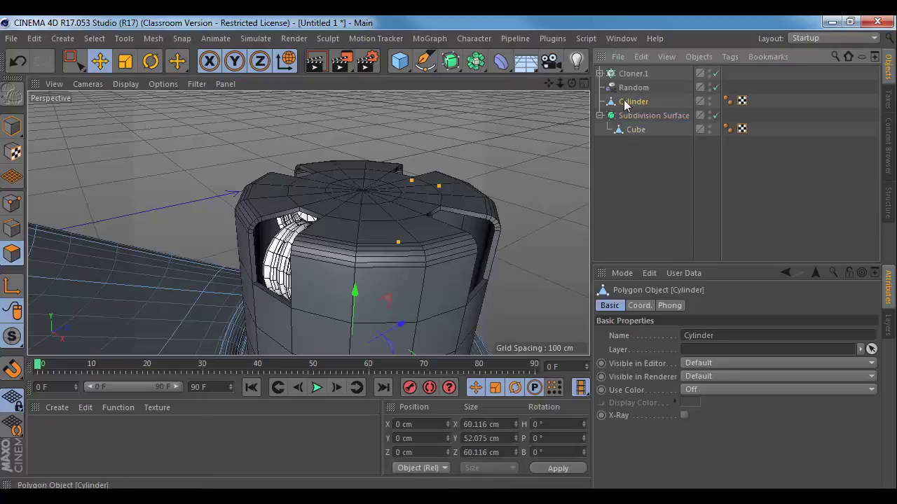
pyautogui.hotkey('ctrl', 'a')
pyautogui.keyDown('alt'); pyautogui.moveTo(371, 195); pyautogui.dragTo(340, 183); pyautogui.keyUp('alt')
pyautogui.click(94, 38)
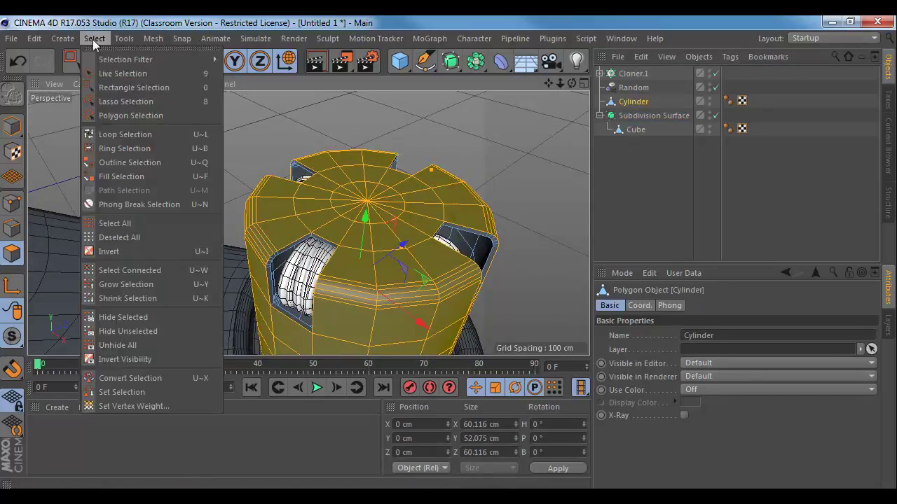
pyautogui.click(128, 133)
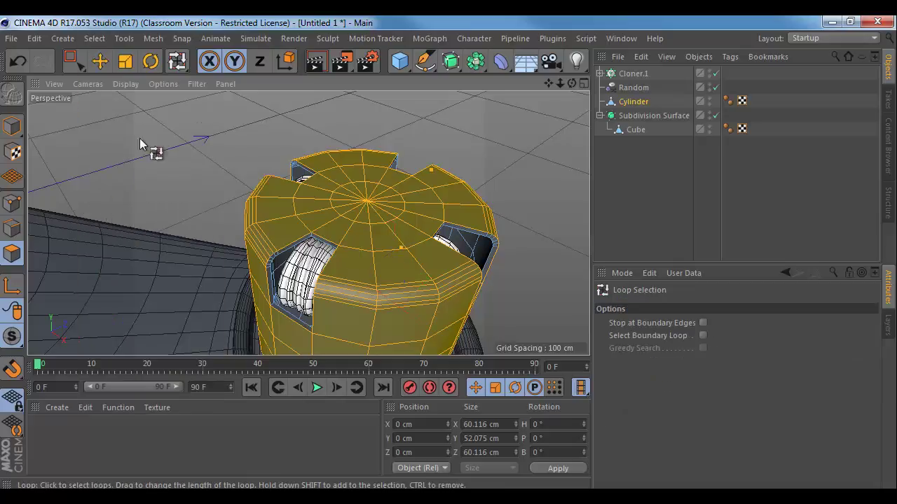
pyautogui.click(329, 188)
pyautogui.click(346, 199)
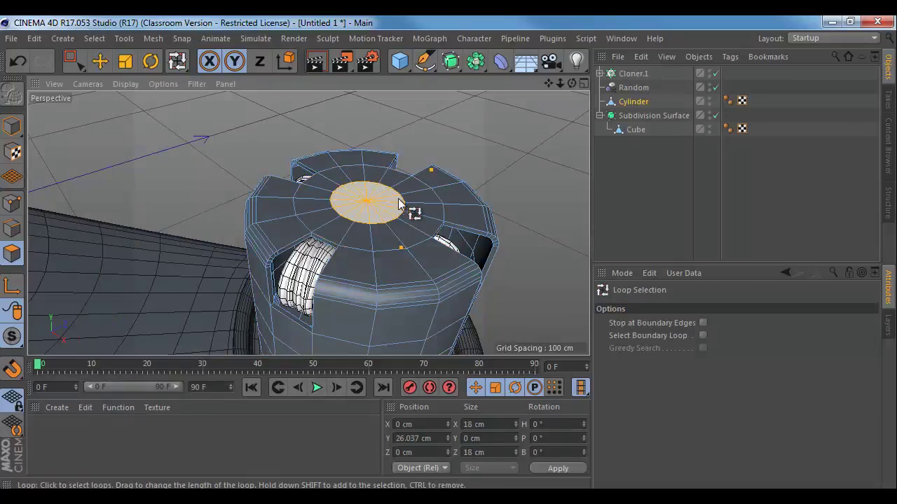
# - Scale the selected cap centre up to about 23.8 cm across and extrude it upward with an offset of about 7.2 cm
pyautogui.press('t')
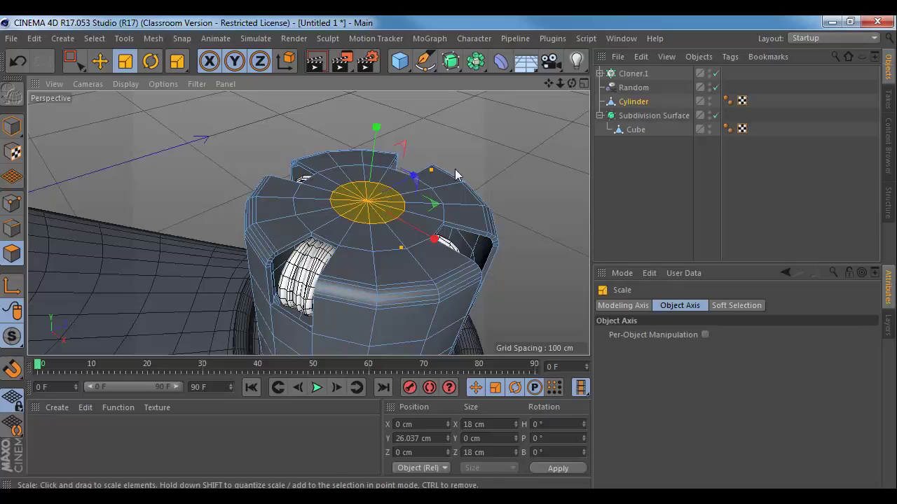
pyautogui.moveTo(485, 167); pyautogui.dragTo(466, 186)
pyautogui.press('d')
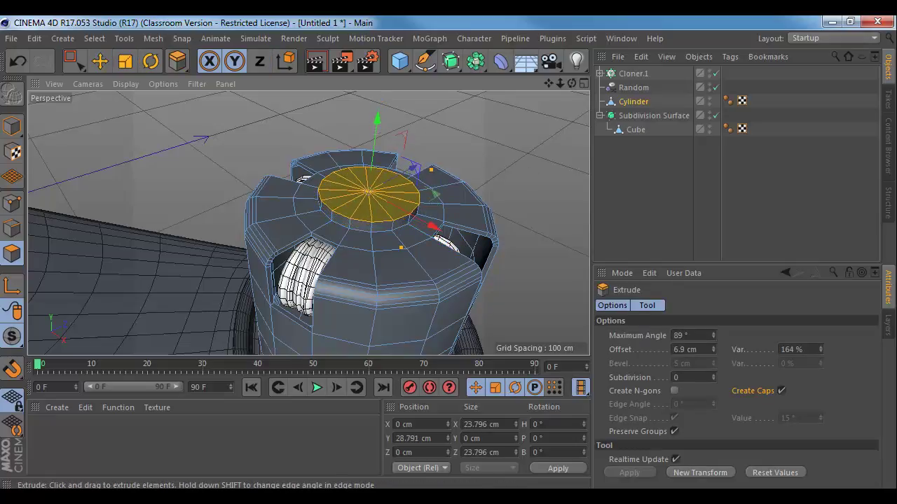
pyautogui.moveTo(403, 197)
pyautogui.mouseDown()
pyautogui.moveTo(406, 208)
pyautogui.moveTo(394, 198)
pyautogui.moveTo(403, 188)
pyautogui.mouseUp()
pyautogui.keyDown('alt'); pyautogui.moveTo(284, 243); pyautogui.dragTo(339, 228, button='right'); pyautogui.keyUp('alt')
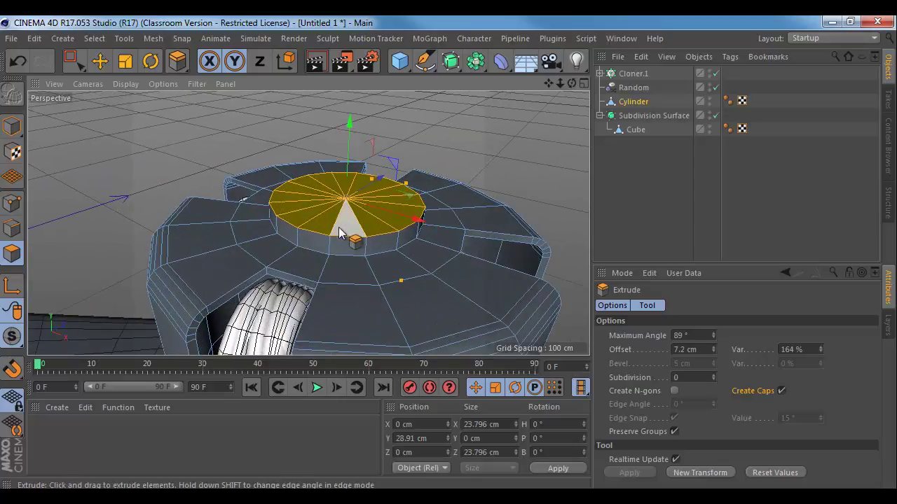
# - Inset the raised disc's top polygons to about 22.8 cm across with Extrude Inner and extrude them upward with a 1 cm offset
pyautogui.press('m')
pyautogui.press('w')
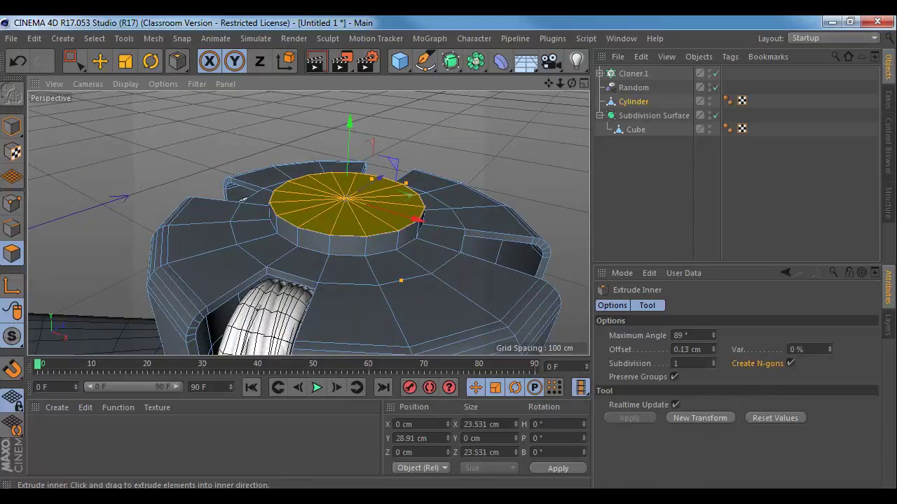
pyautogui.moveTo(344, 224); pyautogui.dragTo(355, 225)
pyautogui.press('d')
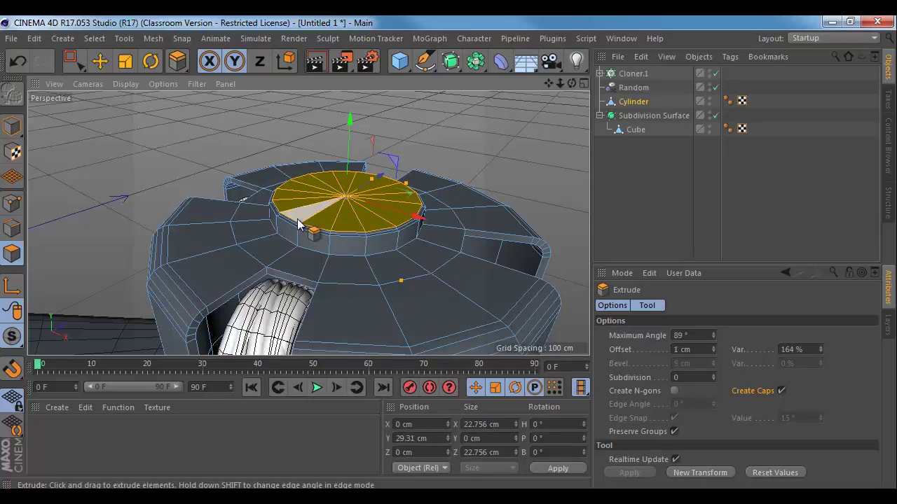
pyautogui.keyDown('alt'); pyautogui.moveTo(298, 222); pyautogui.dragTo(340, 231, button='right'); pyautogui.keyUp('alt')
pyautogui.scroll(-3, 372, 235)
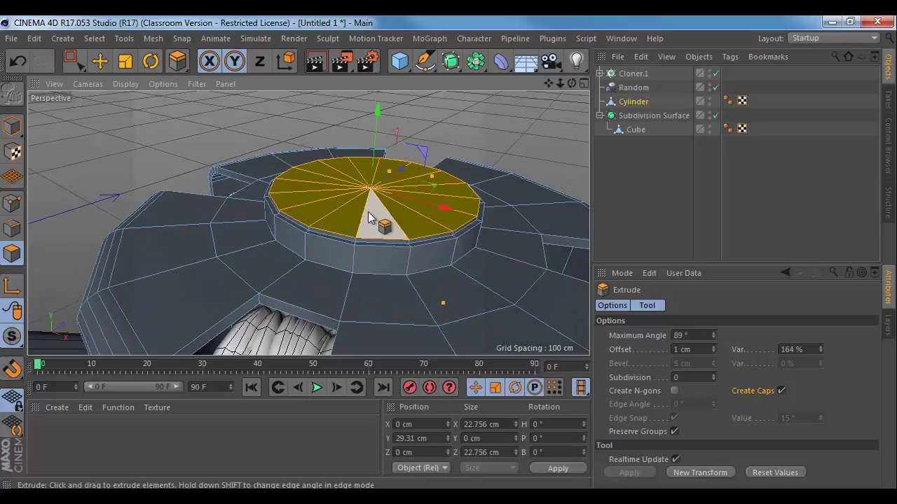
pyautogui.scroll(-6, 374, 244)
# - Compare the motor cylinder and arm with the Phantom side-view reference photo in the browser
pyautogui.hotkey('alt', 'Tab')
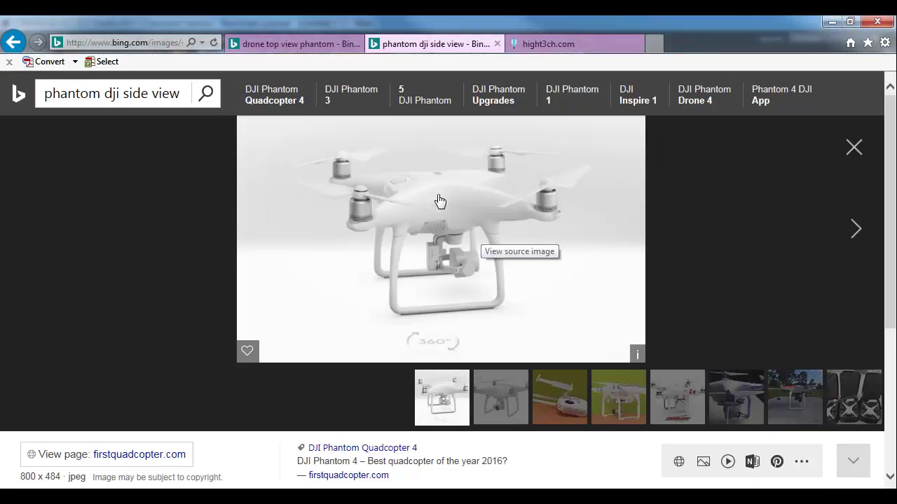
pyautogui.hotkey('alt', 'Tab')
pyautogui.scroll(-3, 371, 259)
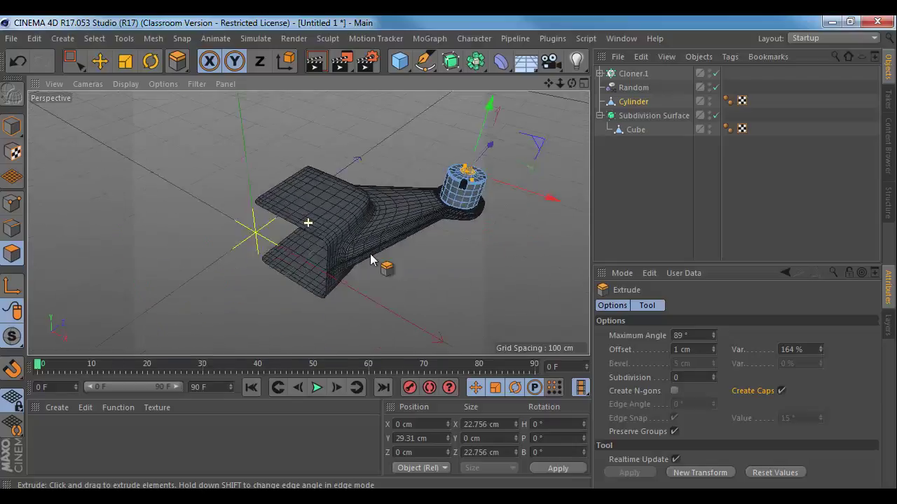
pyautogui.keyDown('alt'); pyautogui.moveTo(371, 259); pyautogui.dragTo(297, 210); pyautogui.keyUp('alt')
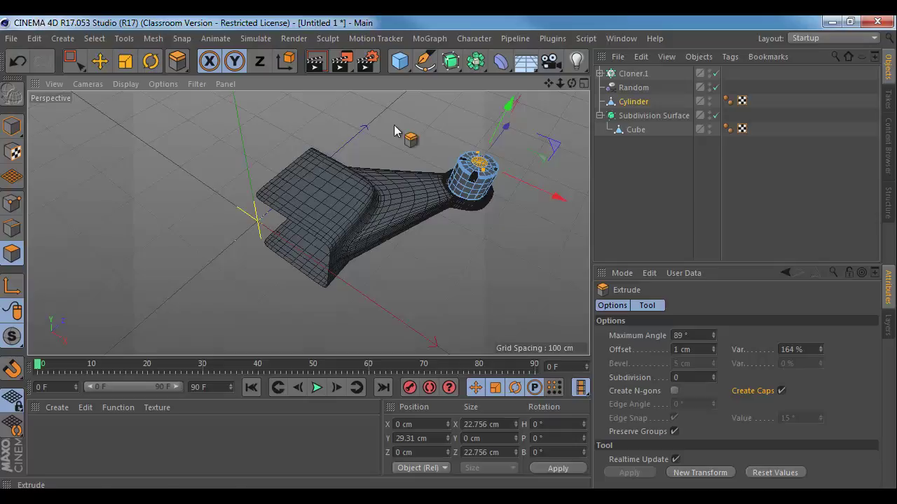
# - Add a new Cylinder primitive at the scene origin
pyautogui.click(402, 63)
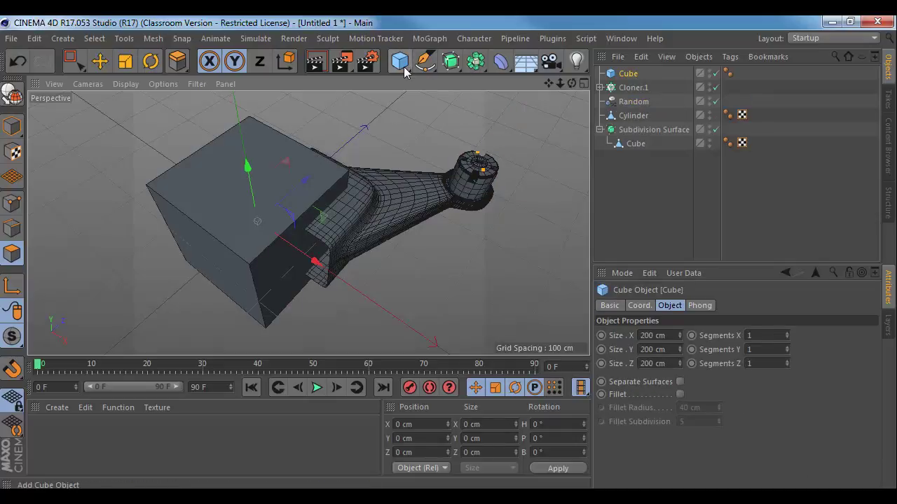
pyautogui.hotkey('ctrl', 'z')
pyautogui.moveTo(400, 61); pyautogui.dragTo(658, 83)
pyautogui.scroll(3, 258, 194)
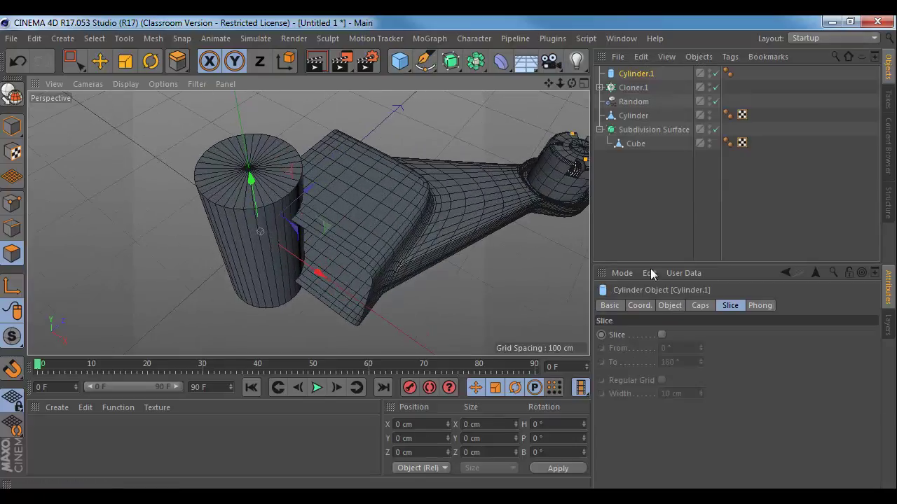
# - Scale the new cylinder down to about 30.8 cm across and 54 cm high in model mode
pyautogui.press('r')
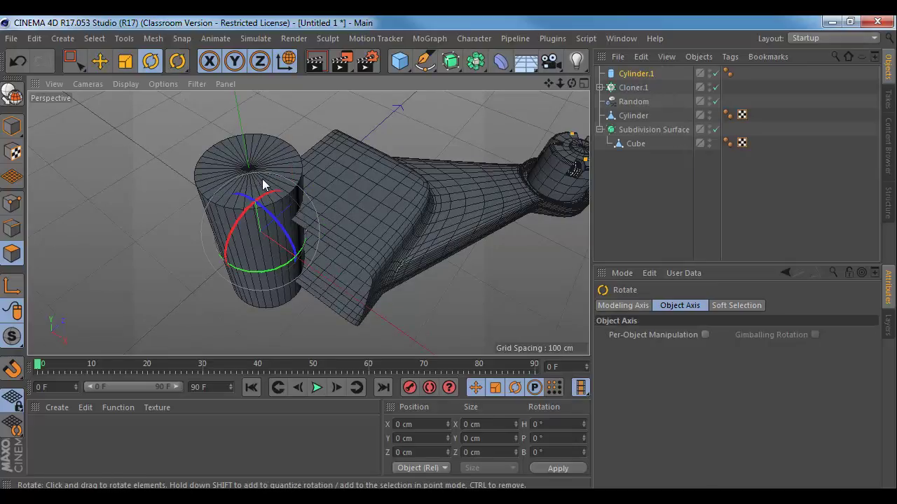
pyautogui.press('t')
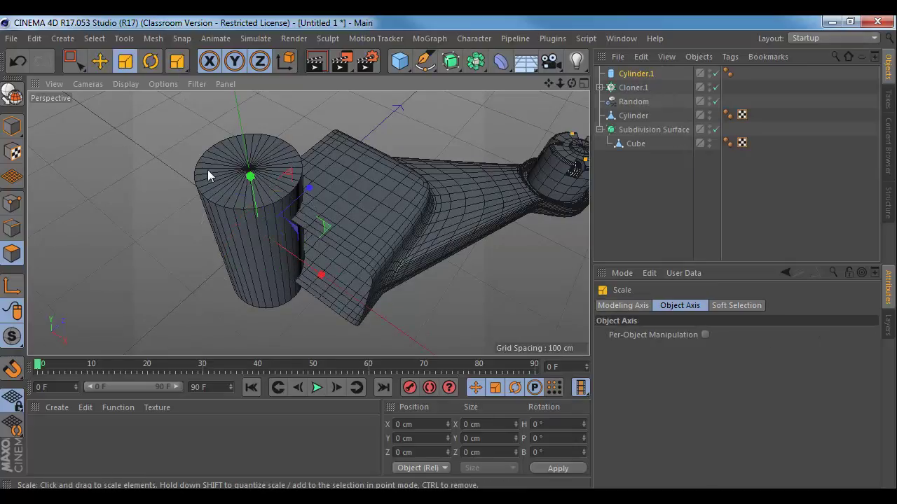
pyautogui.click(5, 127)
pyautogui.moveTo(250, 198)
pyautogui.keyDown('alt'); pyautogui.mouseDown()
pyautogui.moveTo(242, 180)
pyautogui.moveTo(246, 225)
pyautogui.moveTo(267, 230)
pyautogui.moveTo(262, 202)
pyautogui.mouseUp(); pyautogui.keyUp('alt')
pyautogui.hotkey('alt', 'Tab')
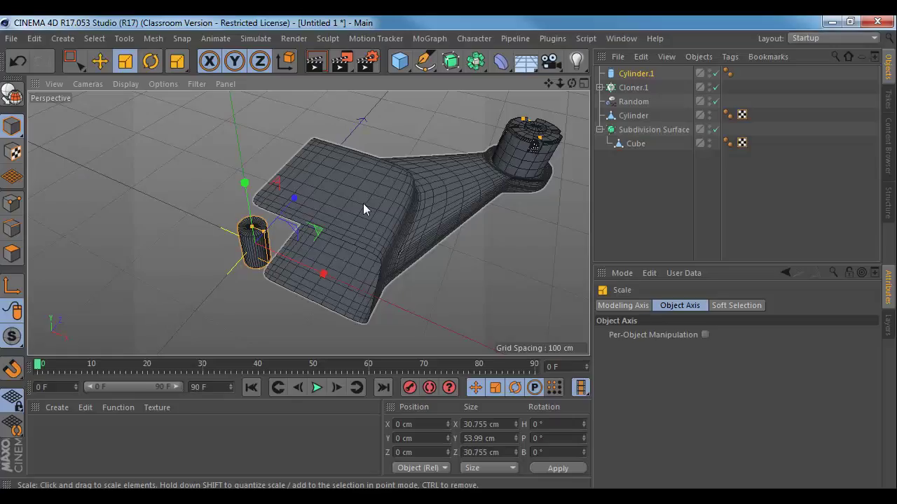
# - Set the new cylinder's Rotation Segments to 12 while it is still parametric
pyautogui.keyDown('alt'); pyautogui.moveTo(366, 206); pyautogui.dragTo(279, 230); pyautogui.keyUp('alt')
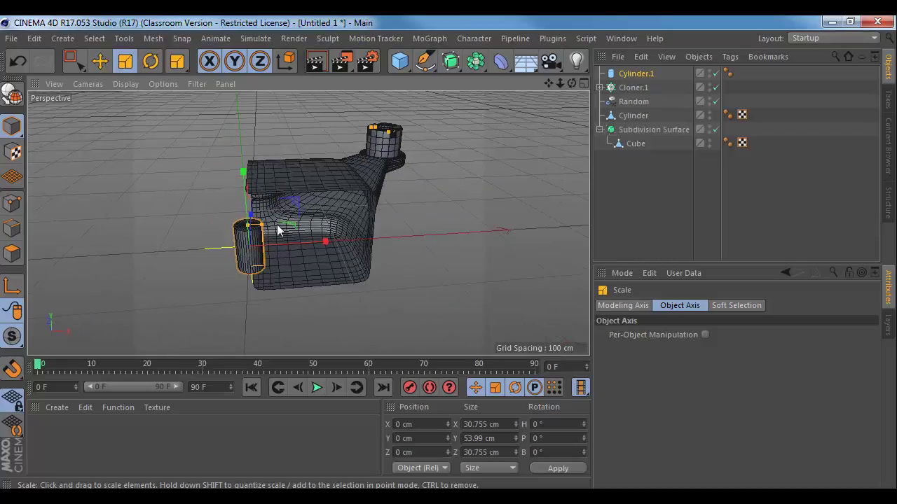
pyautogui.scroll(5, 279, 230)
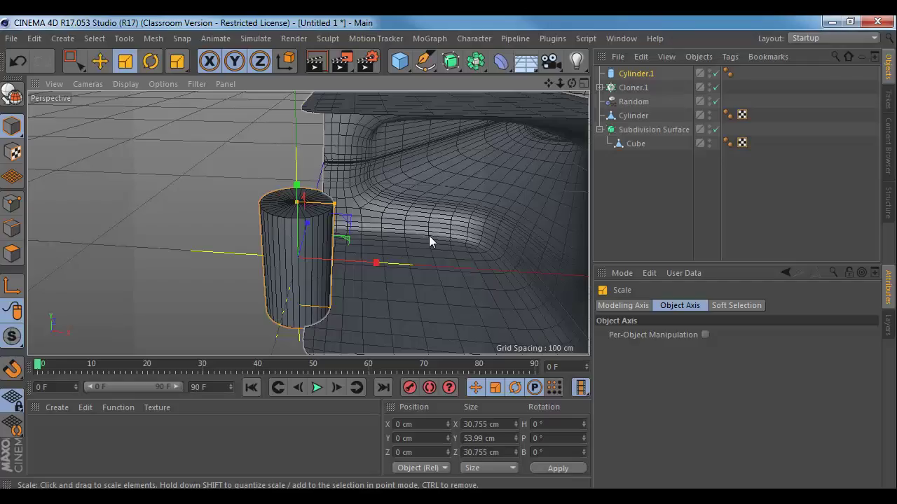
pyautogui.keyDown('alt'); pyautogui.moveTo(429, 235); pyautogui.dragTo(311, 203); pyautogui.keyUp('alt')
pyautogui.press('c')
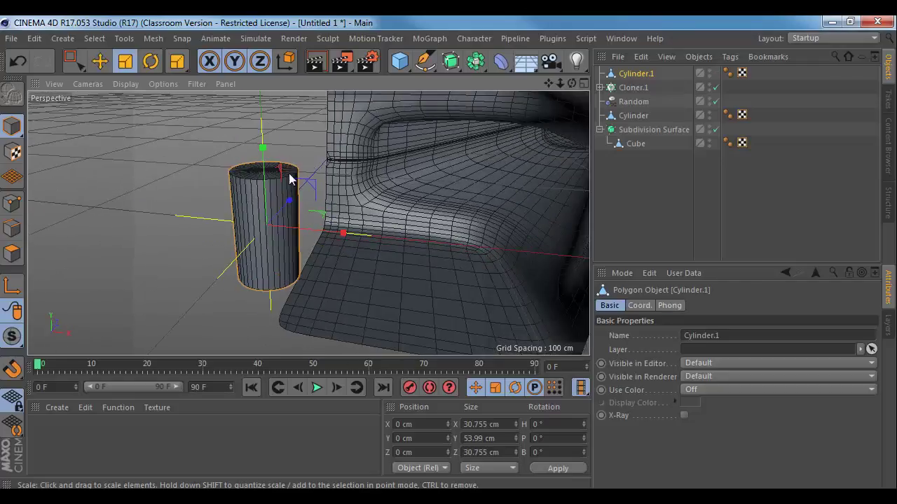
pyautogui.hotkey('ctrl', 'z')
pyautogui.click(671, 305)
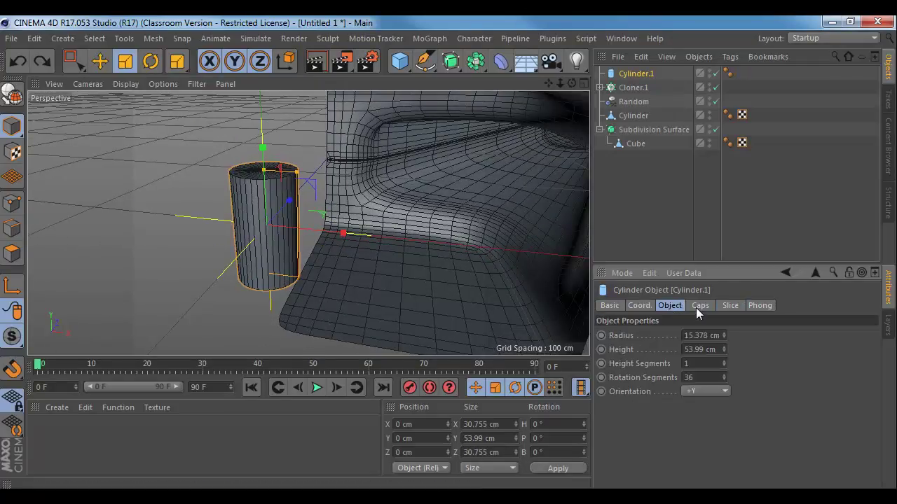
pyautogui.write('12')
pyautogui.press('Return')
pyautogui.keyDown('alt'); pyautogui.moveTo(446, 310); pyautogui.dragTo(385, 280); pyautogui.keyUp('alt')
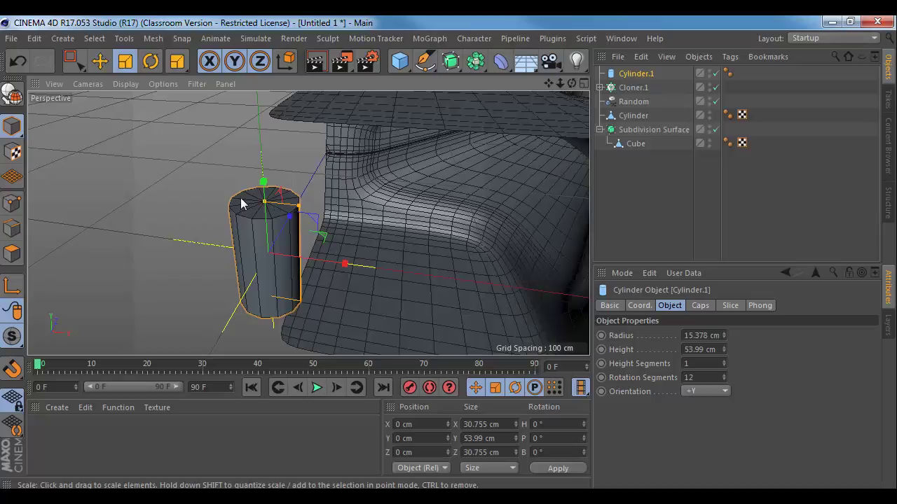
# - Make the new cylinder editable and scale its bottom ring of points out to about 53 cm across
pyautogui.press('c')
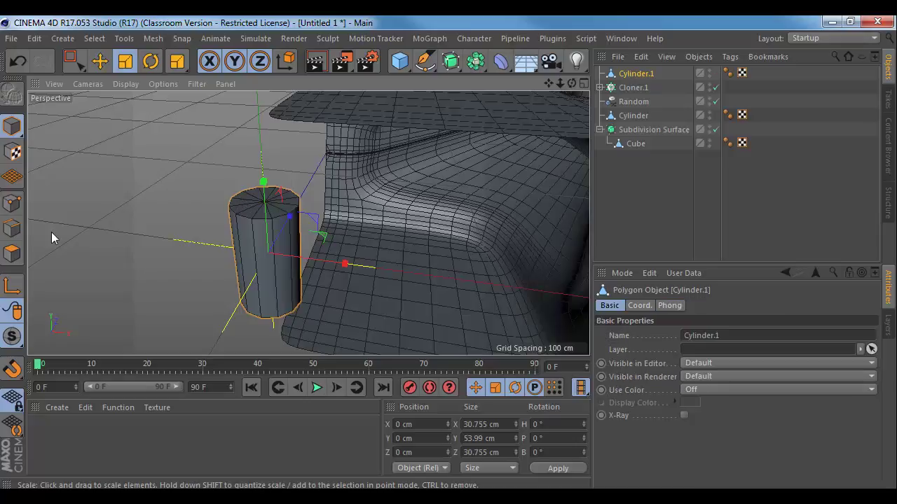
pyautogui.click(12, 253)
pyautogui.keyDown('alt'); pyautogui.moveTo(254, 264); pyautogui.dragTo(280, 189); pyautogui.keyUp('alt')
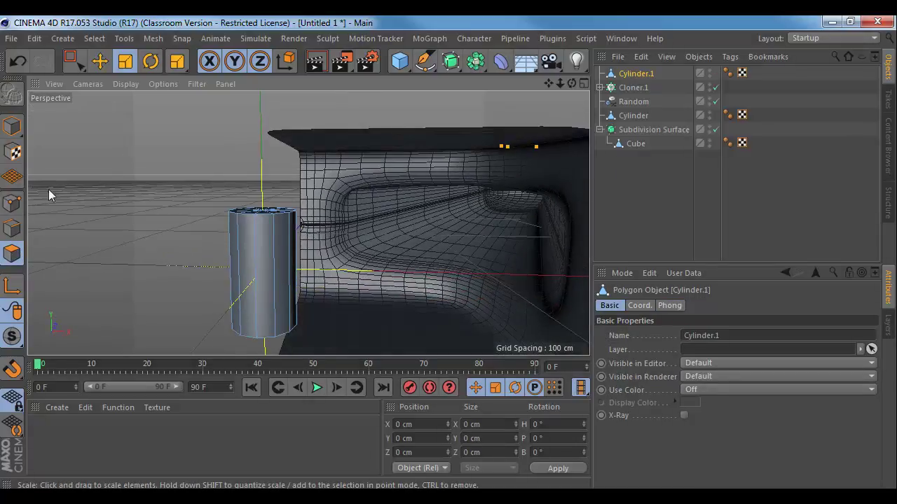
pyautogui.click(12, 203)
pyautogui.press('0')
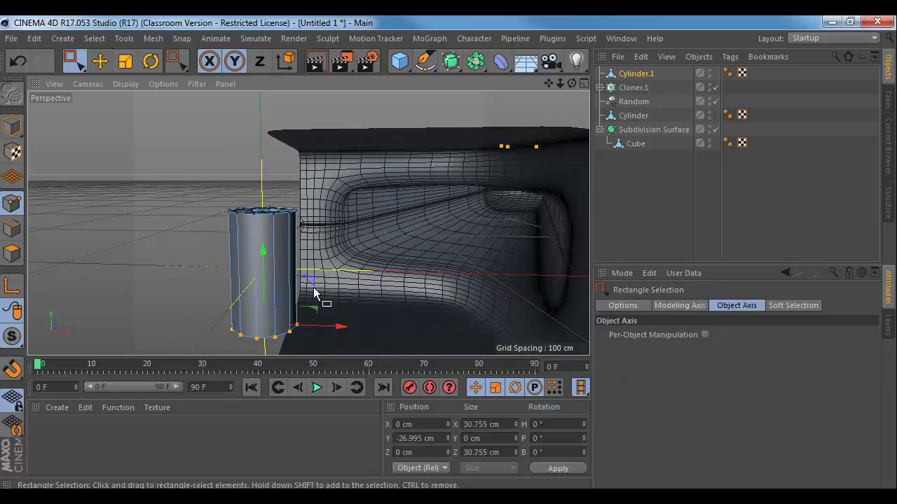
pyautogui.press('t')
pyautogui.moveTo(330, 282); pyautogui.dragTo(444, 279)
pyautogui.moveTo(319, 224); pyautogui.dragTo(360, 224)
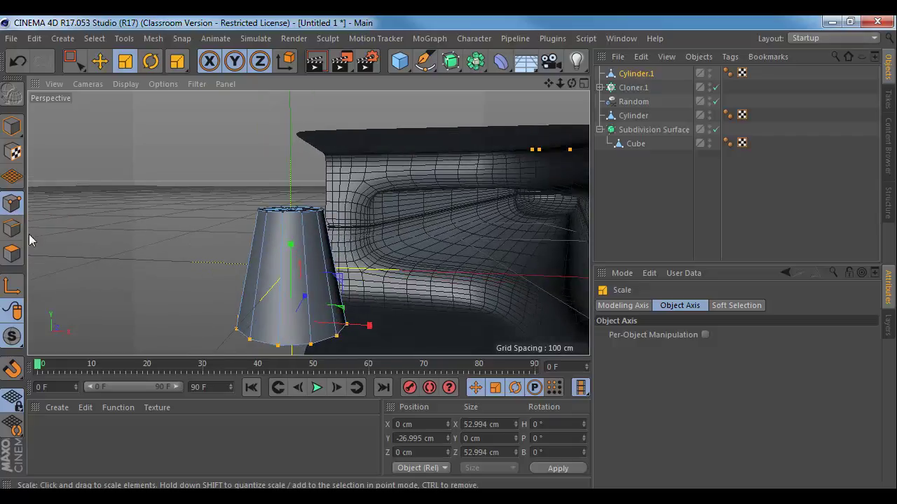
# - Cut two closely spaced edge loops around the middle of the tapered cylinder with the Knife tool in Loop mode
pyautogui.press('k')
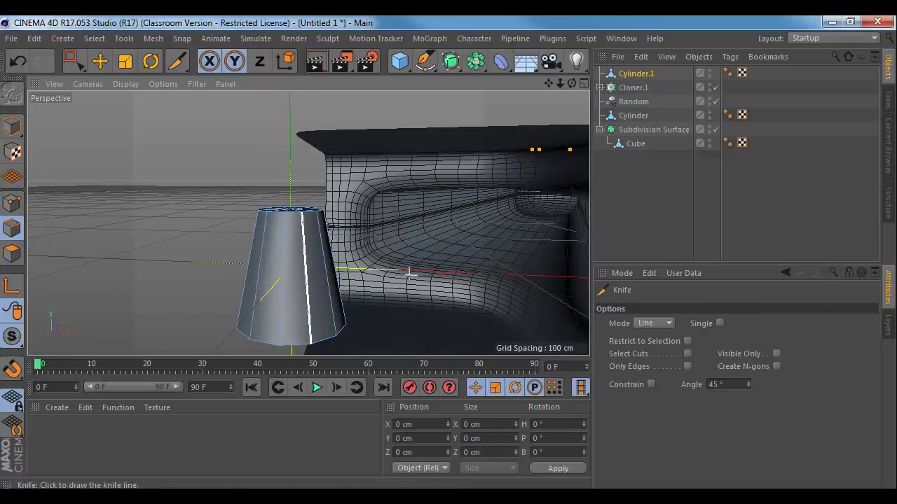
pyautogui.click(655, 323)
pyautogui.click(657, 348)
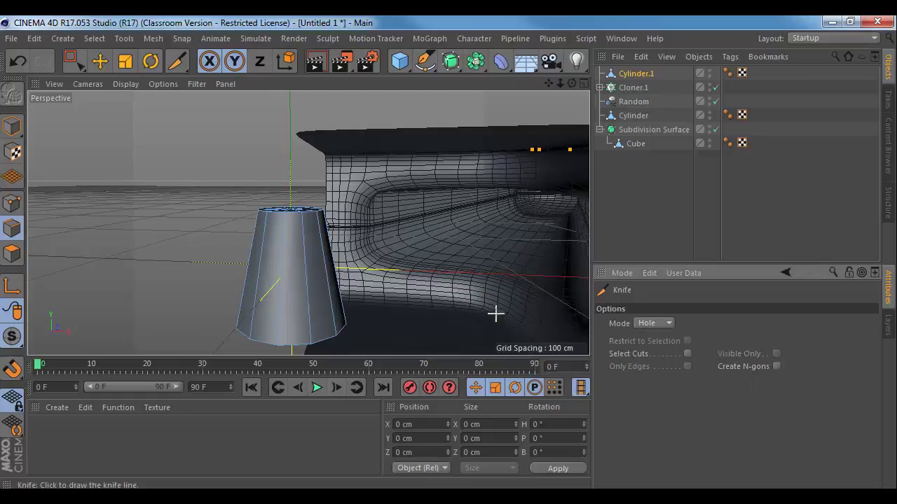
pyautogui.click(655, 324)
pyautogui.click(662, 378)
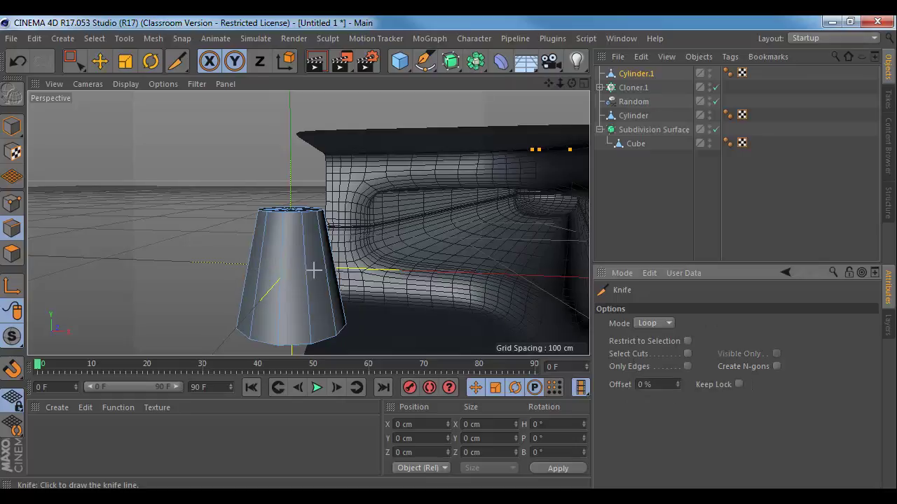
pyautogui.click(311, 276)
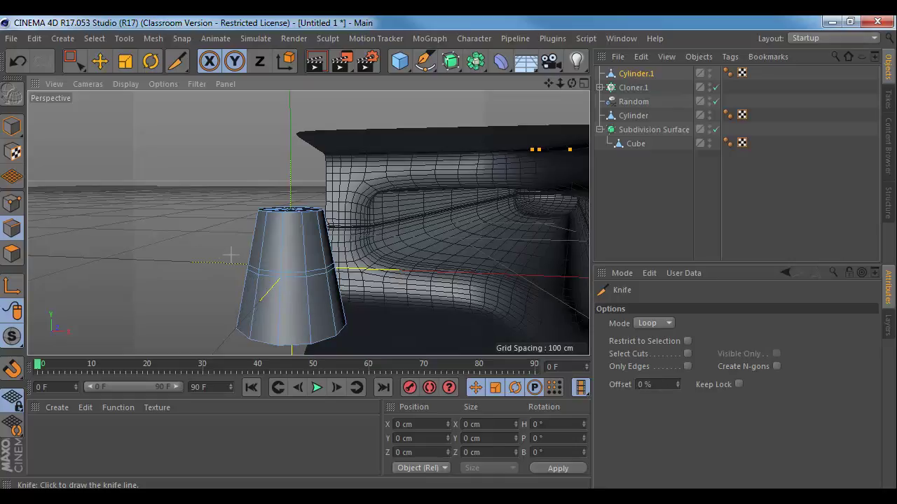
# - Scale the middle edge ring of the tapered cylinder out to about 52 cm across
pyautogui.press('e')
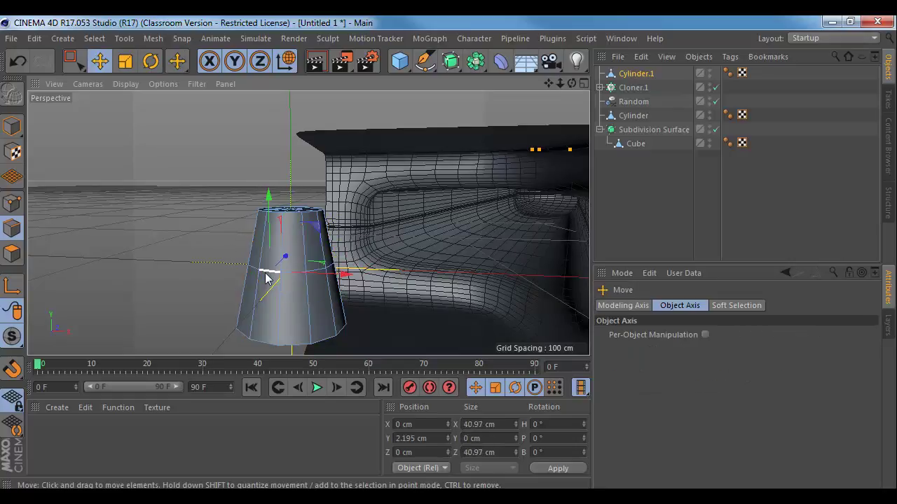
pyautogui.press('t')
pyautogui.moveTo(281, 280); pyautogui.dragTo(492, 299)
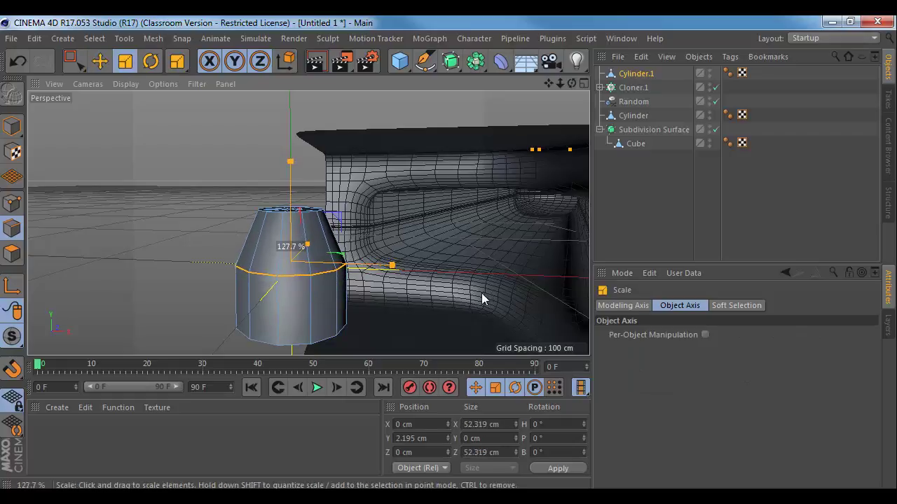
# - Cut two closely spaced edge loops around the upper tapered section of the cylinder with the Knife tool in Loop mode
pyautogui.scroll(1, 355, 278)
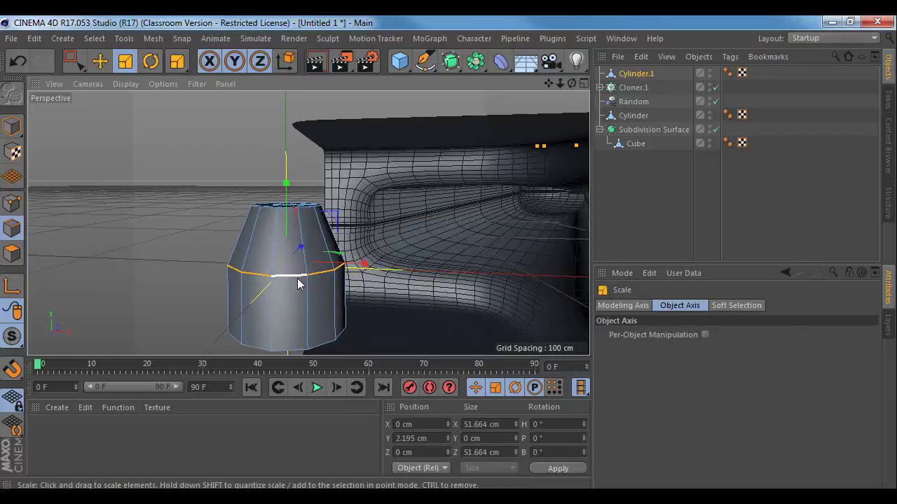
pyautogui.keyDown('alt'); pyautogui.moveTo(298, 285); pyautogui.dragTo(328, 260, button='middle'); pyautogui.keyUp('alt')
pyautogui.keyDown('alt'); pyautogui.moveTo(329, 259); pyautogui.dragTo(345, 269, button='right'); pyautogui.keyUp('alt')
pyautogui.scroll(4, 309, 246)
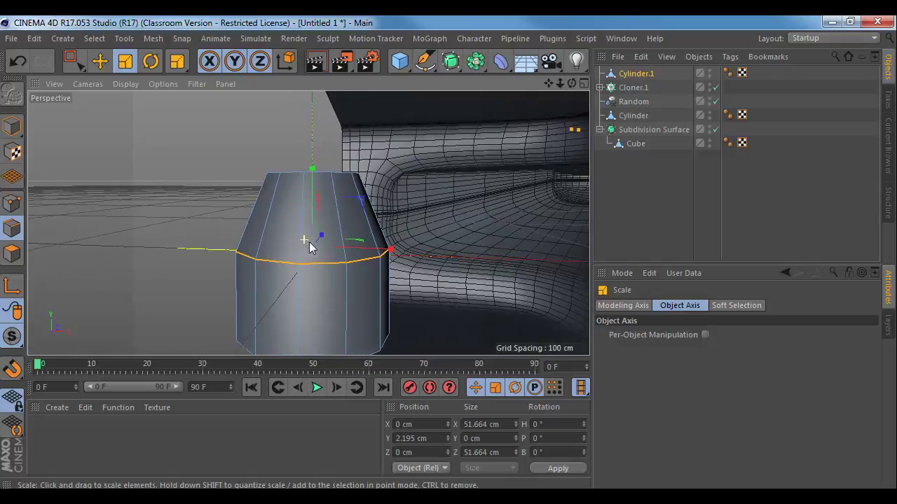
pyautogui.press('k')
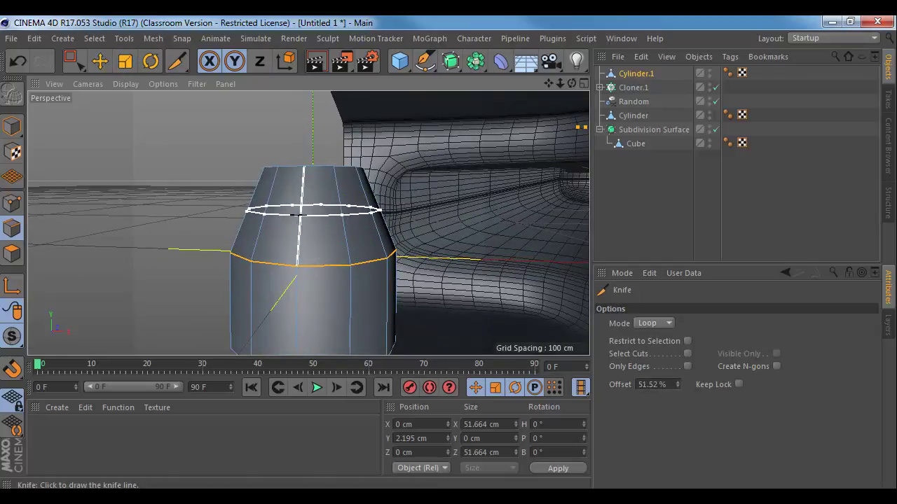
pyautogui.scroll(3, 280, 225)
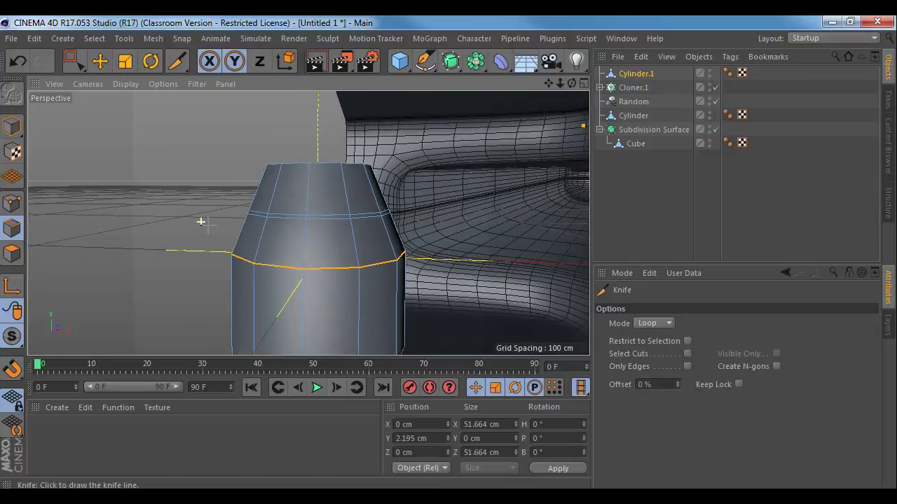
pyautogui.click(279, 225)
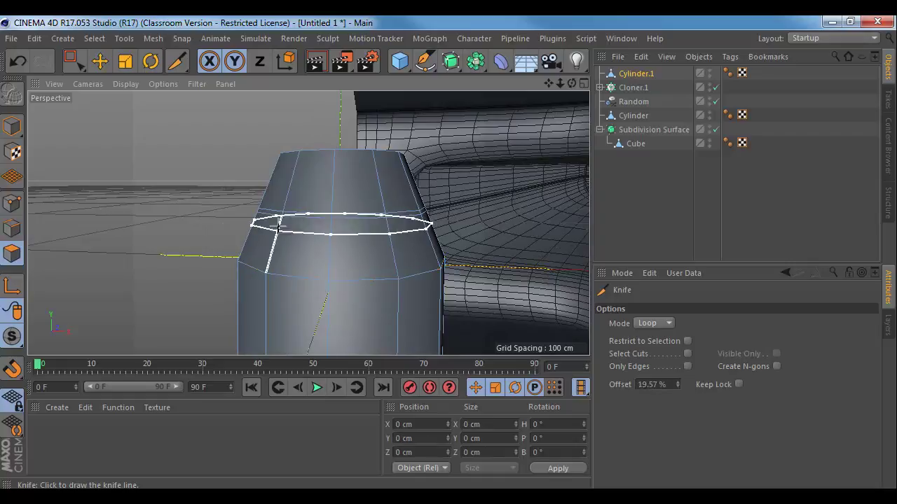
# - Loop-select the narrow polygon band on the upper section and extrude it inward by about -2.79 cm with Create Caps off
pyautogui.click(94, 38)
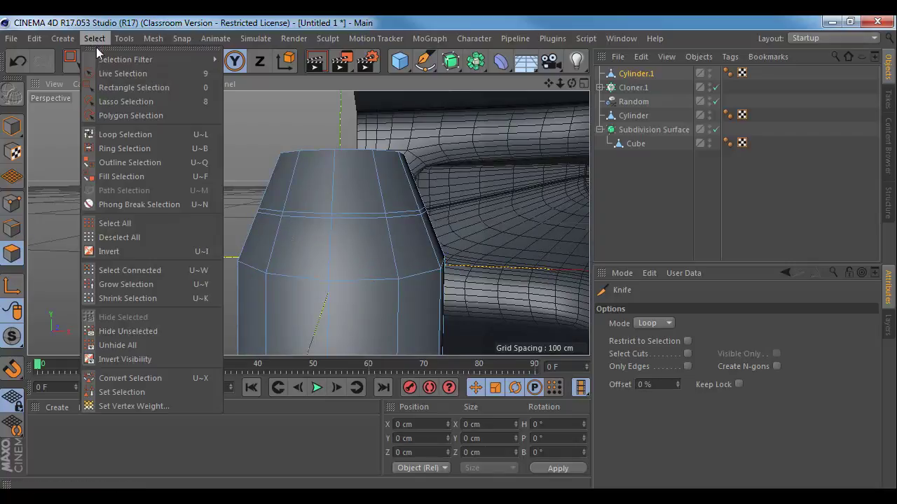
pyautogui.click(126, 133)
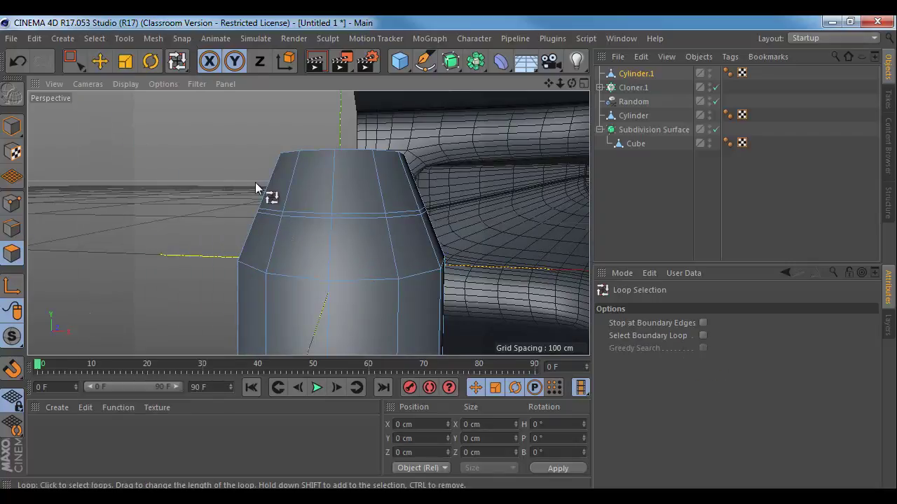
pyautogui.click(282, 216)
pyautogui.press('d')
pyautogui.scroll(5, 308, 224)
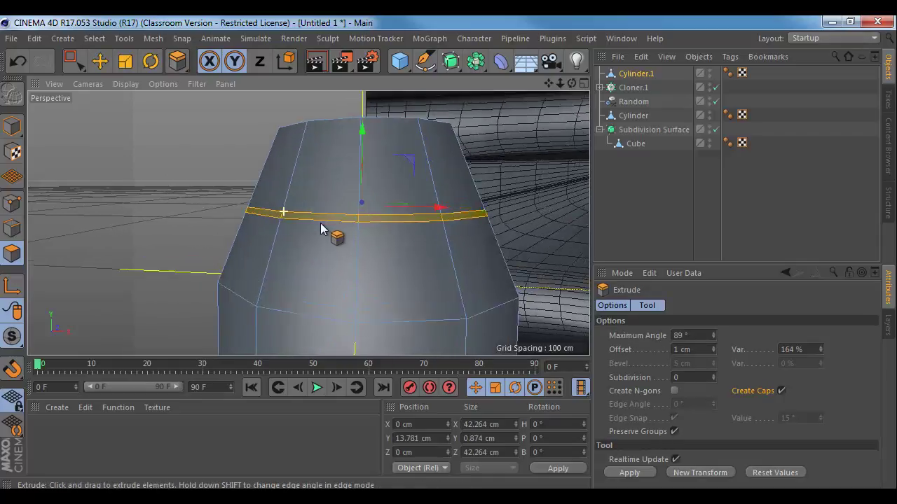
pyautogui.moveTo(299, 222); pyautogui.dragTo(266, 223)
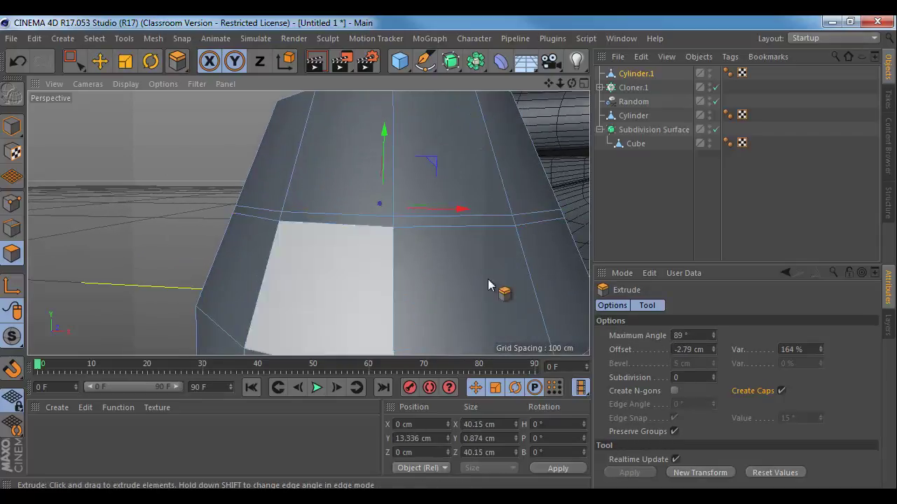
pyautogui.click(781, 390)
# - Place the grooved cylinder under a new Subdivision Surface
pyautogui.scroll(-3, 434, 266)
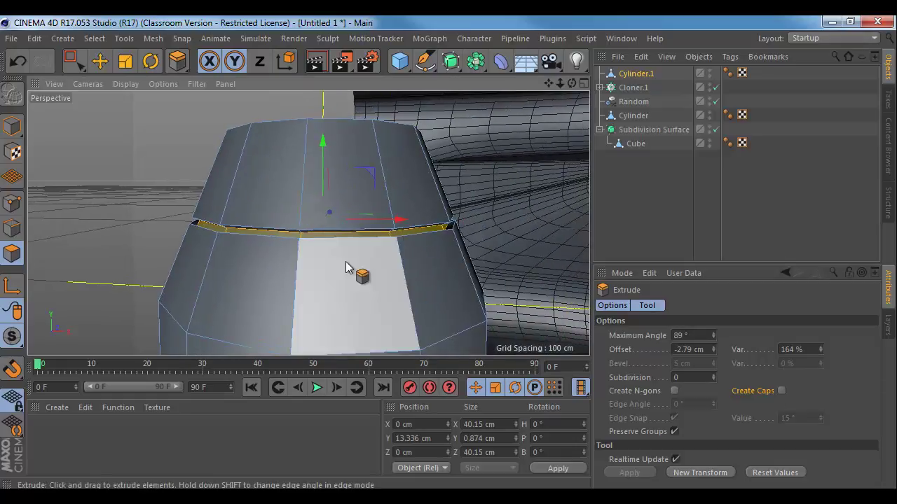
pyautogui.scroll(-5, 345, 267)
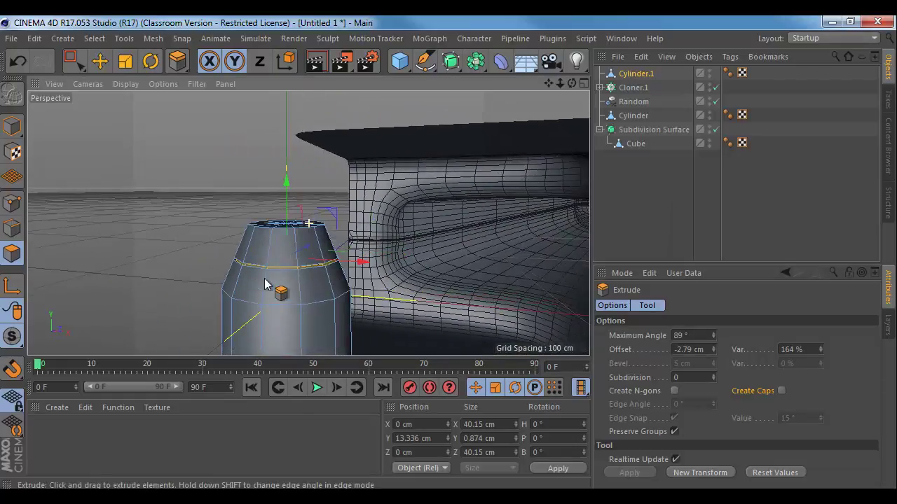
pyautogui.keyDown('alt'); pyautogui.moveTo(264, 283); pyautogui.dragTo(220, 228); pyautogui.keyUp('alt')
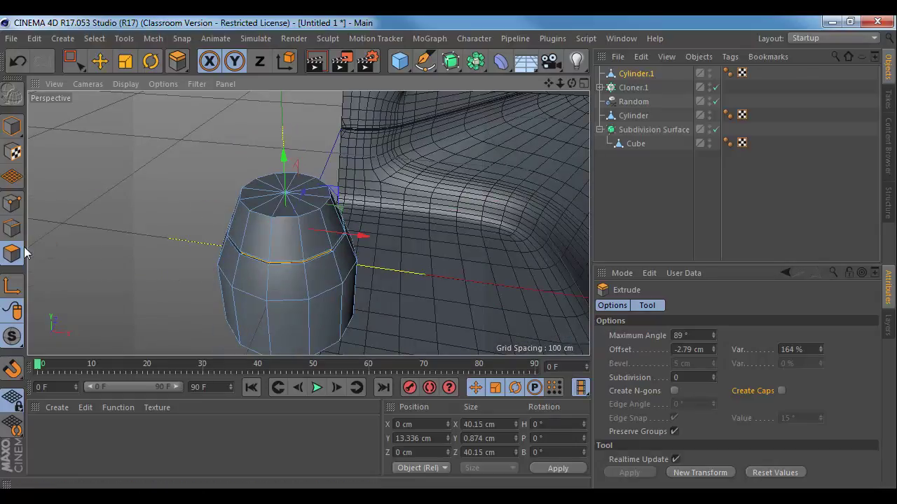
pyautogui.keyDown('alt'); pyautogui.click(452, 63); pyautogui.keyUp('alt')
pyautogui.keyDown('alt'); pyautogui.moveTo(371, 258); pyautogui.dragTo(311, 216); pyautogui.keyUp('alt')
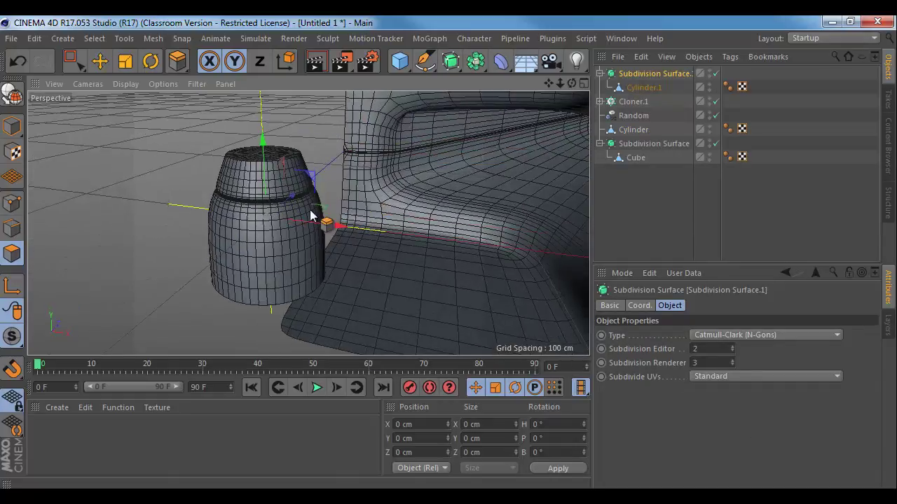
# - Turn off the cylinder's Subdivision Surface and select all of the cylinder's points in point mode
pyautogui.click(15, 128)
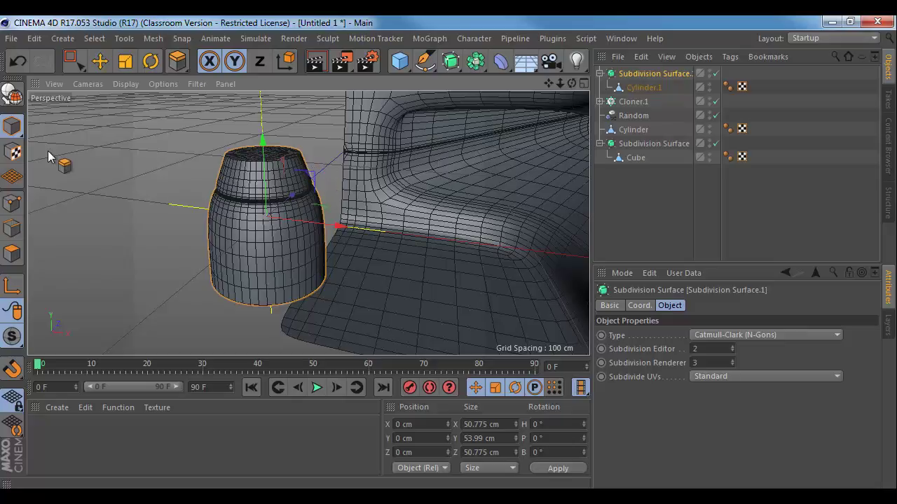
pyautogui.click(19, 183)
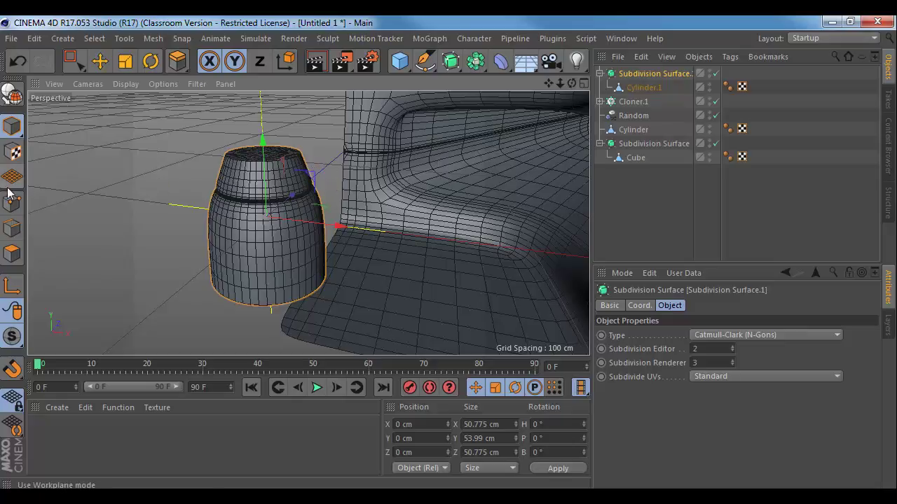
pyautogui.click(669, 86)
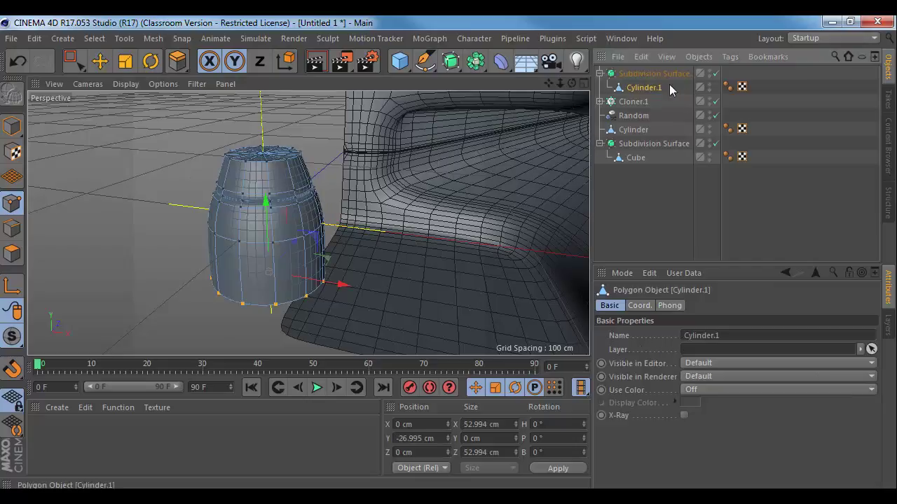
pyautogui.click(715, 73)
pyautogui.click(74, 61)
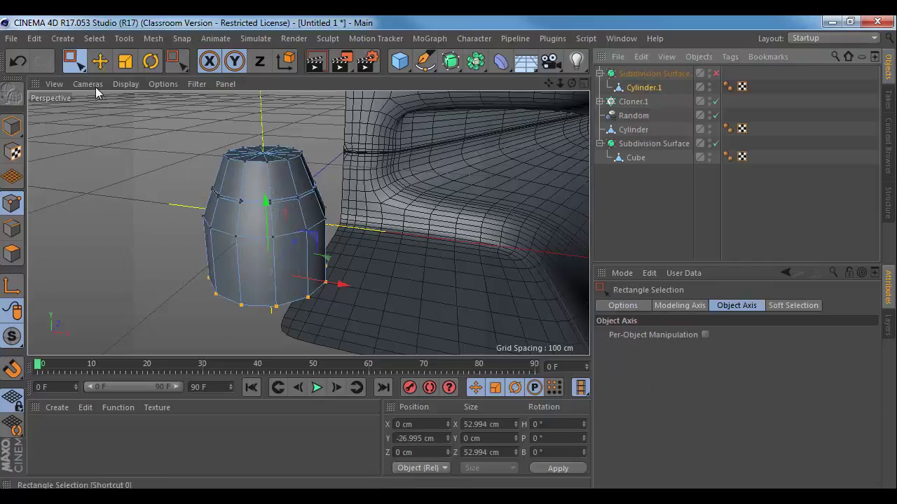
pyautogui.moveTo(129, 112); pyautogui.dragTo(397, 342)
# - Optimize the selected points to merge duplicates and turn the cylinder's Subdivision Surface back on
pyautogui.rightClick(266, 235)
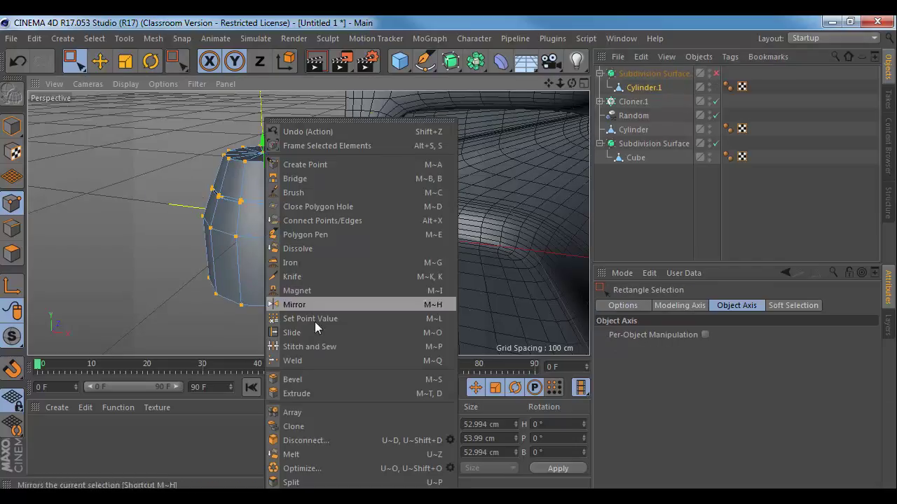
pyautogui.click(316, 468)
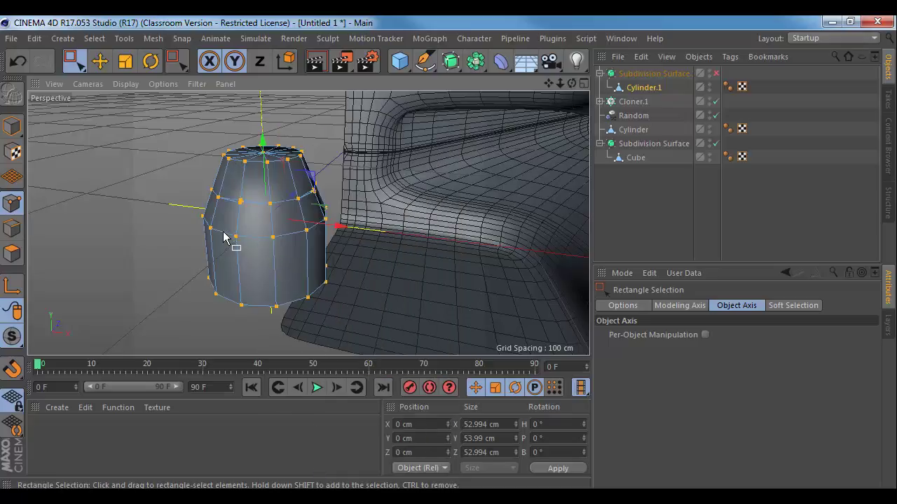
pyautogui.scroll(8, 223, 238)
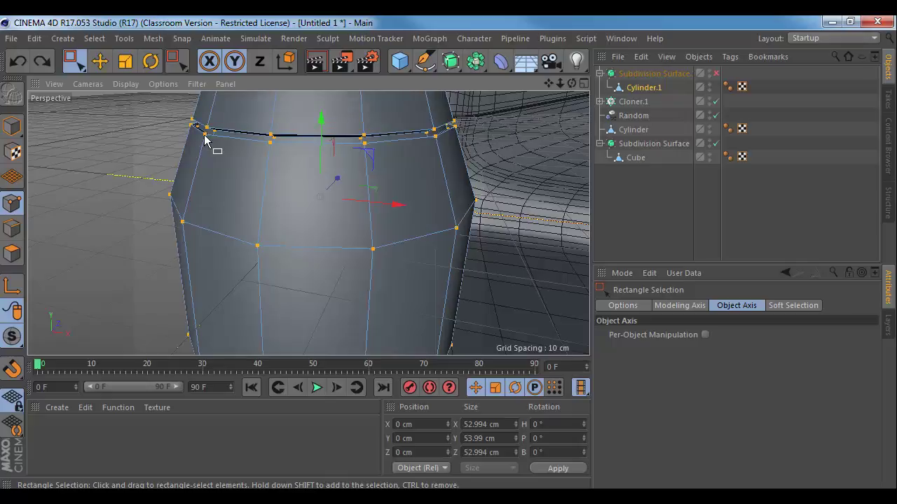
pyautogui.rightClick(223, 143)
pyautogui.click(408, 468)
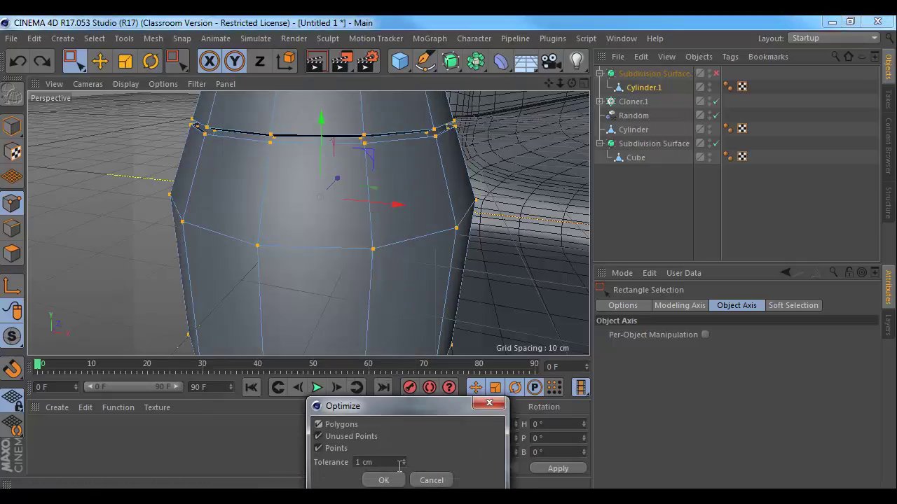
pyautogui.press('Return')
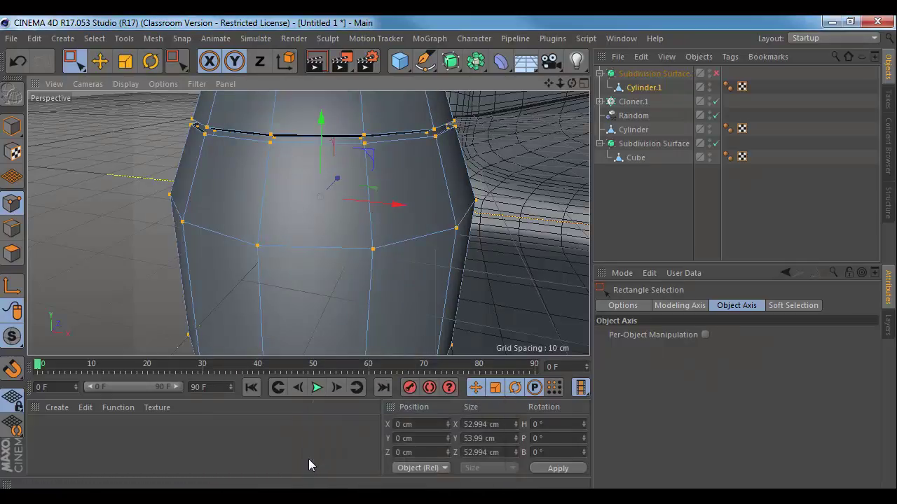
pyautogui.click(715, 73)
# - Raise the centre point of the cylinder's top to about Y 34.8 cm to form a pointed dome
pyautogui.scroll(-8, 420, 180)
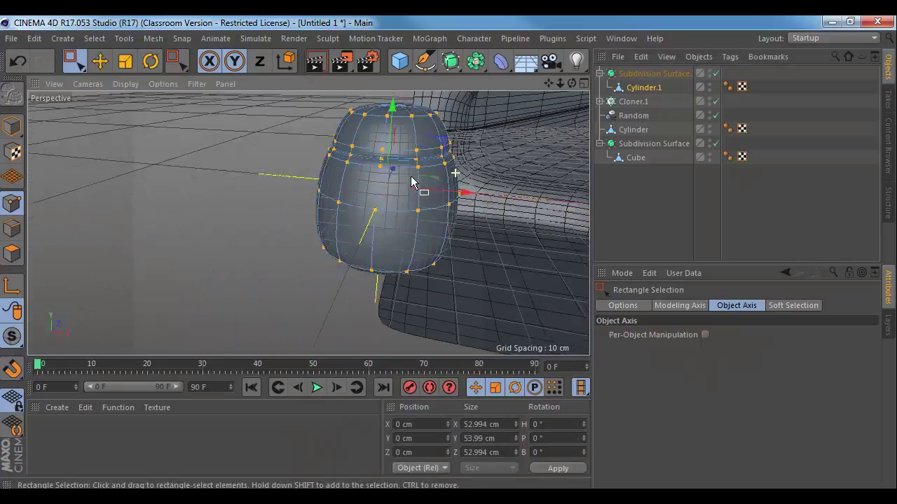
pyautogui.scroll(1, 357, 220)
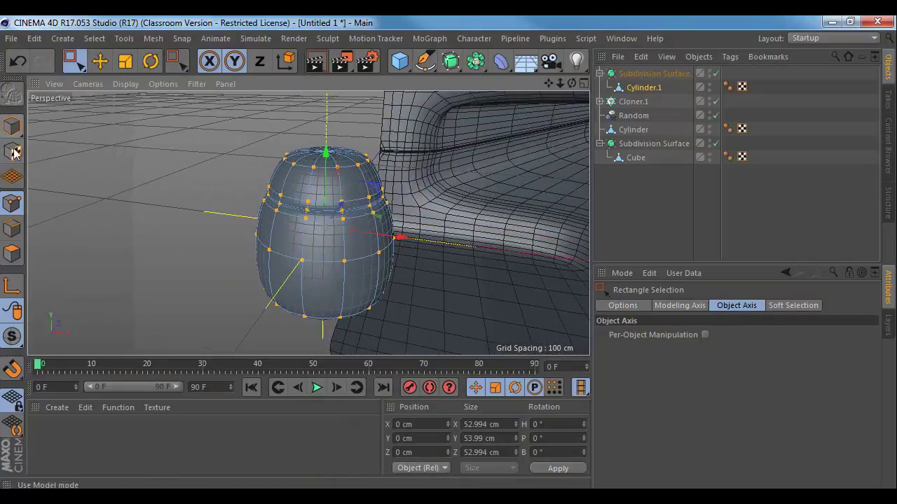
pyautogui.click(12, 254)
pyautogui.click(12, 203)
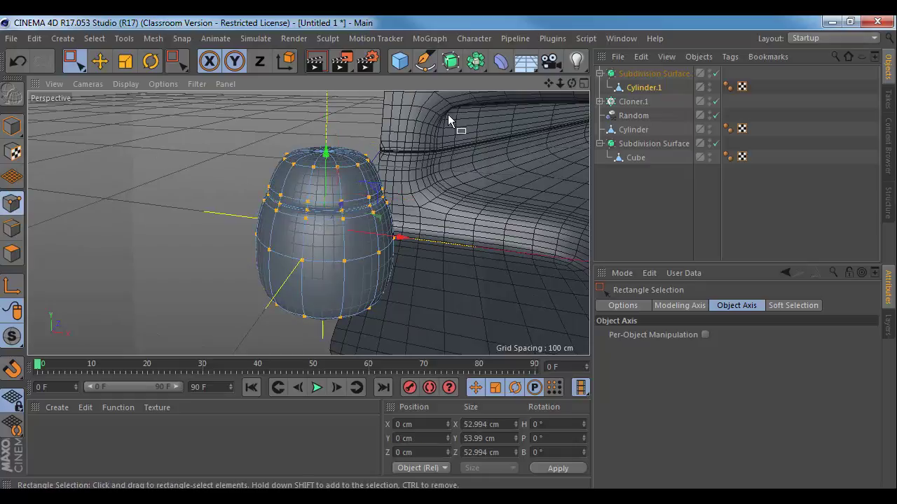
pyautogui.click(660, 85)
pyautogui.keyDown('alt'); pyautogui.moveTo(409, 149); pyautogui.dragTo(319, 188); pyautogui.keyUp('alt')
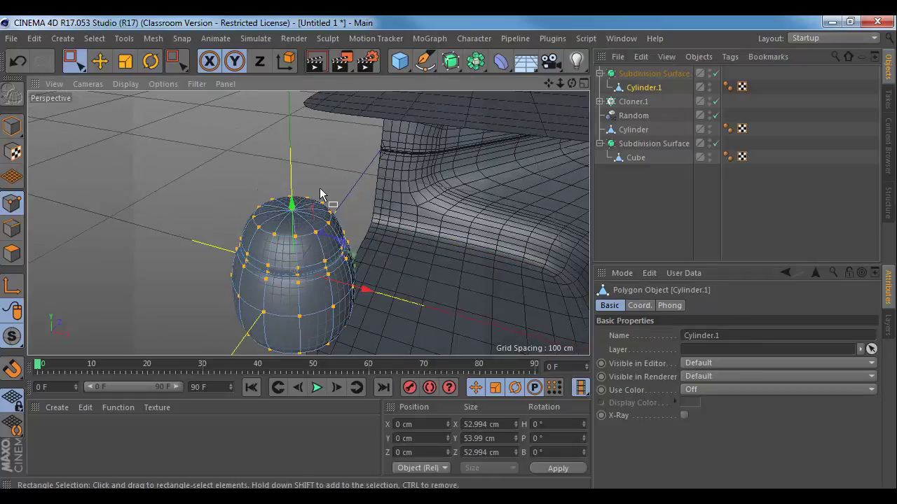
pyautogui.click(293, 212)
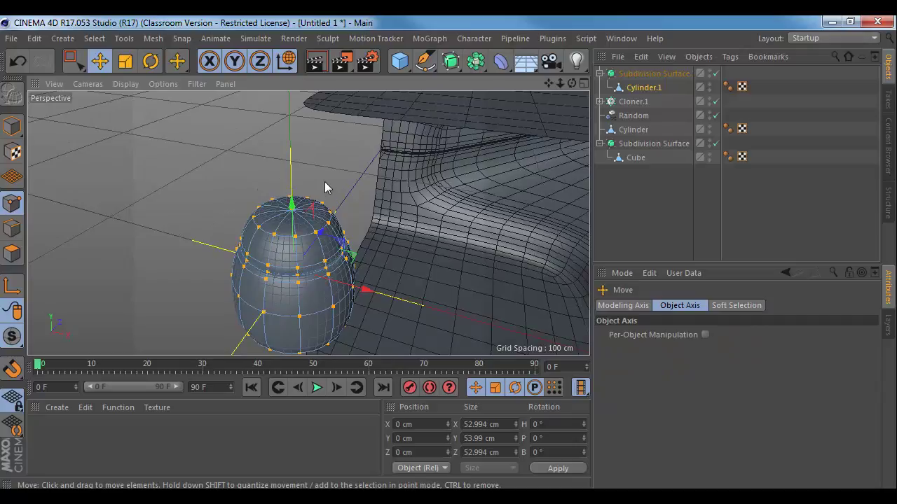
pyautogui.moveTo(293, 188); pyautogui.dragTo(290, 126)
pyautogui.keyDown('alt'); pyautogui.moveTo(308, 221); pyautogui.dragTo(299, 144, button='middle'); pyautogui.keyUp('alt')
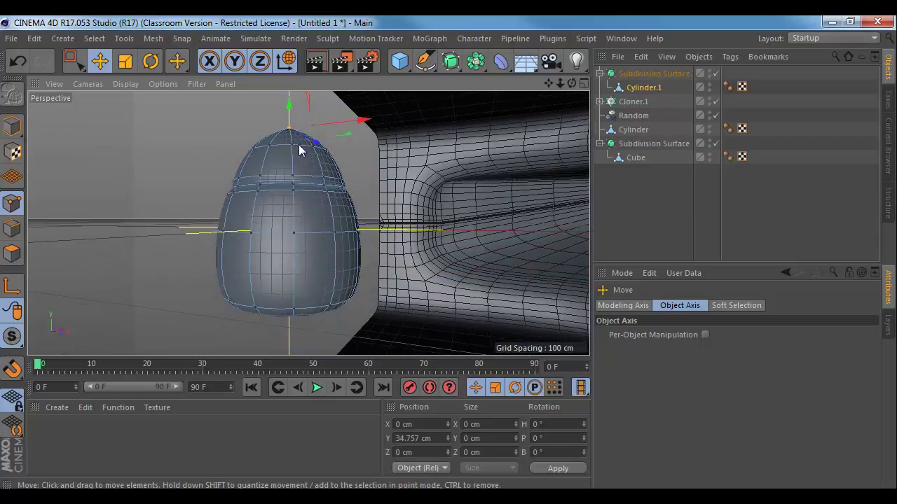
# - Turn off the domed cylinder's Subdivision Surface and select the edge loop around its base in edge mode
pyautogui.keyDown('alt'); pyautogui.moveTo(240, 198); pyautogui.dragTo(244, 199, button='right'); pyautogui.keyUp('alt')
pyautogui.scroll(4, 245, 199)
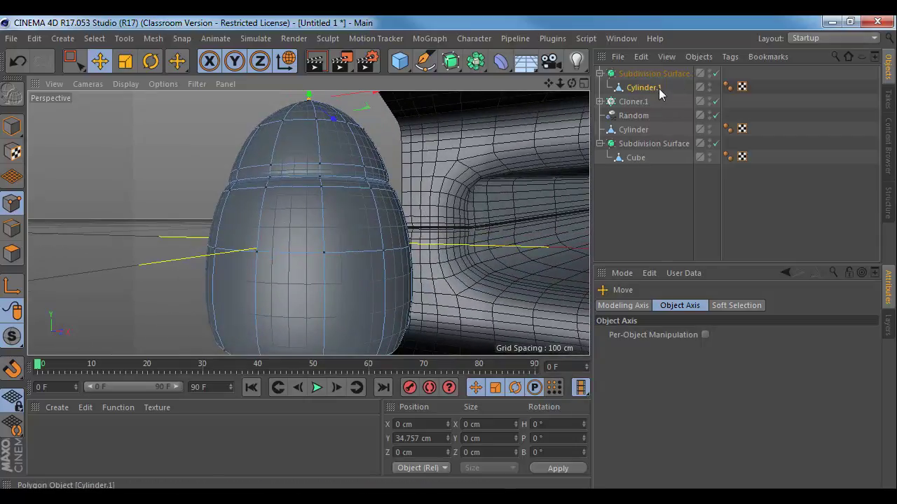
pyautogui.scroll(-4, 456, 203)
pyautogui.scroll(3, 456, 203)
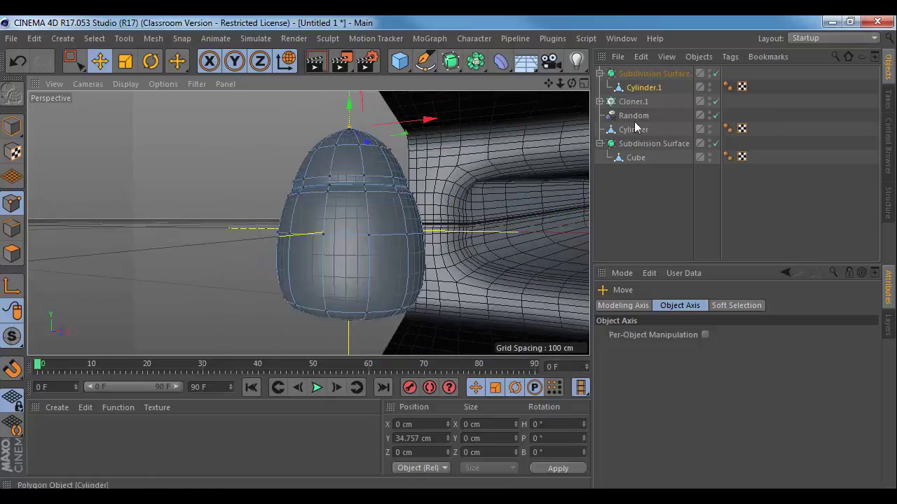
pyautogui.click(715, 73)
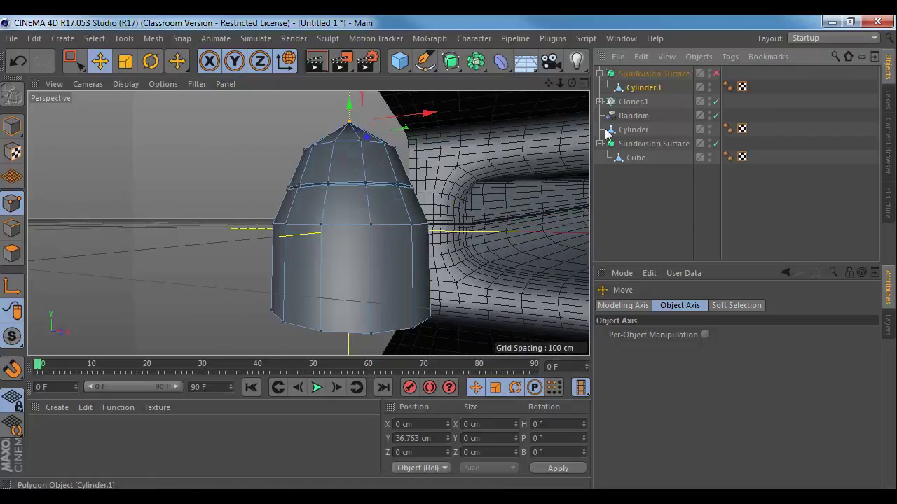
pyautogui.keyDown('alt'); pyautogui.moveTo(421, 234); pyautogui.dragTo(420, 175); pyautogui.keyUp('alt')
pyautogui.click(14, 226)
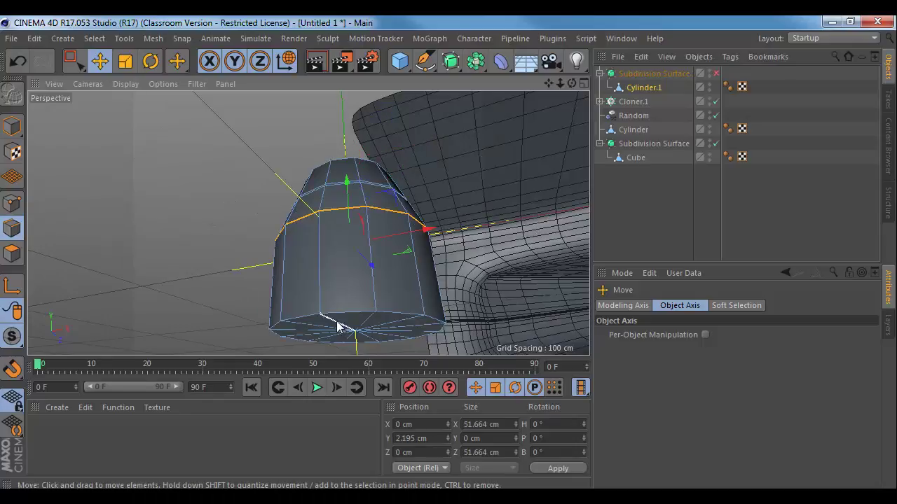
pyautogui.doubleClick(339, 317)
# - Bevel the cylinder's base edge loop with a 0.75 cm offset and 1 subdivision
pyautogui.press('m')
pyautogui.press(',')
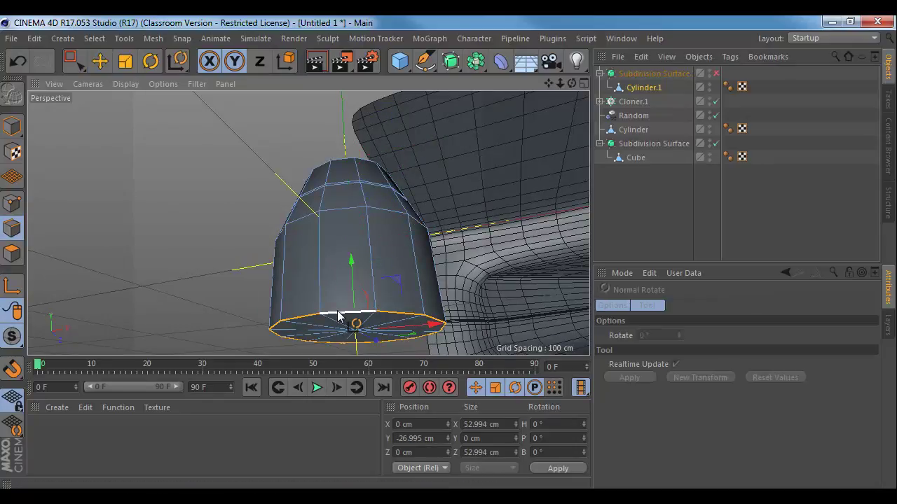
pyautogui.press('s')
pyautogui.press('m')
pyautogui.press('s')
pyautogui.moveTo(325, 220); pyautogui.dragTo(378, 124)
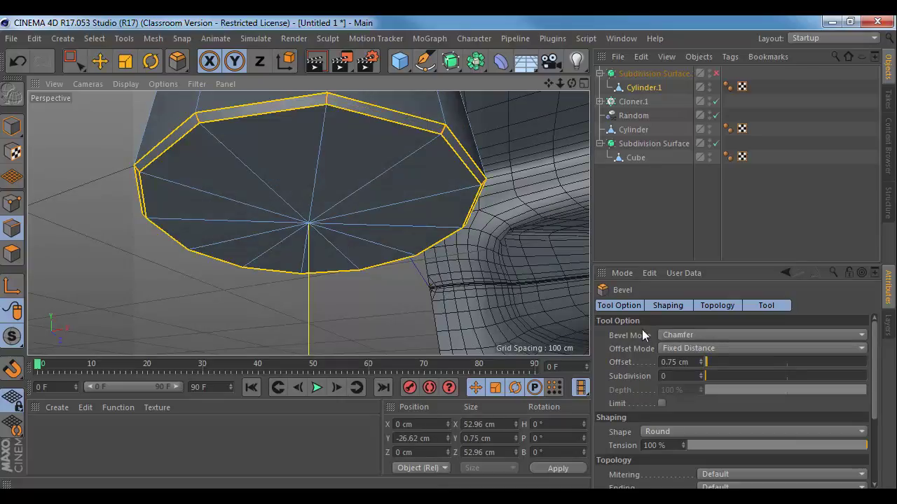
pyautogui.click(711, 376)
pyautogui.keyDown('alt'); pyautogui.moveTo(450, 202); pyautogui.dragTo(472, 269); pyautogui.keyUp('alt')
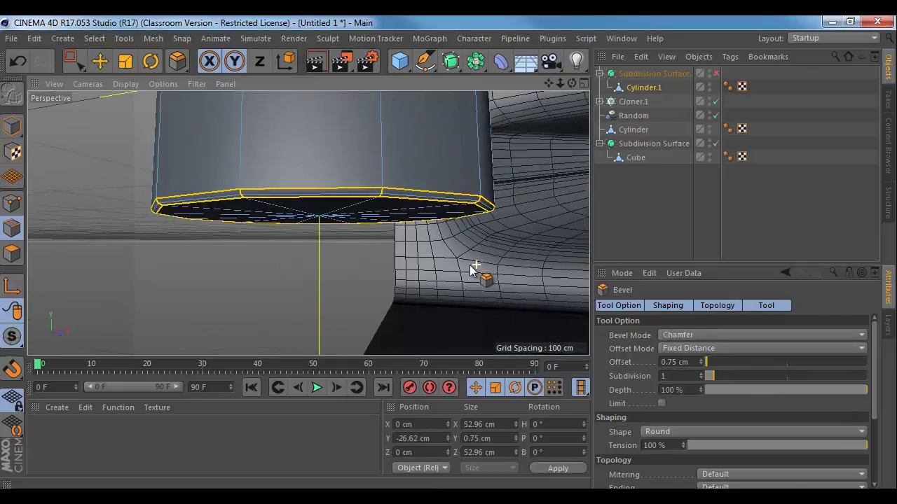
# - Turn the cylinder's Subdivision Surface back on and return to model mode
pyautogui.keyDown('alt'); pyautogui.moveTo(472, 270); pyautogui.dragTo(425, 234, button='right'); pyautogui.keyUp('alt')
pyautogui.keyDown('alt'); pyautogui.moveTo(424, 234); pyautogui.dragTo(365, 257, button='middle'); pyautogui.keyUp('alt')
pyautogui.click(716, 75)
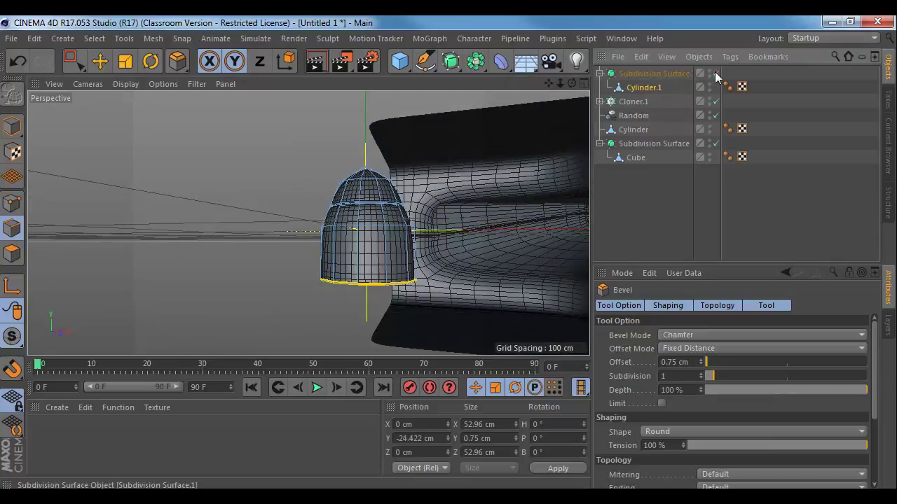
pyautogui.keyDown('alt'); pyautogui.moveTo(483, 147); pyautogui.dragTo(200, 164); pyautogui.keyUp('alt')
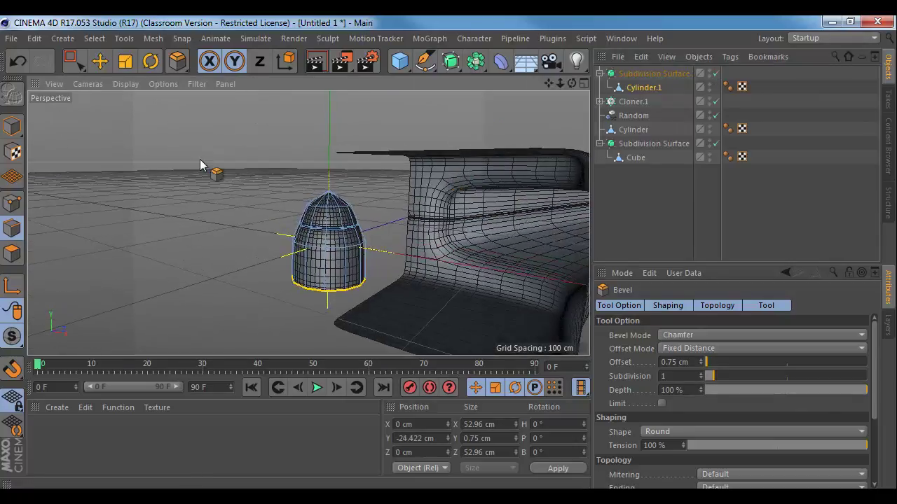
pyautogui.click(11, 126)
pyautogui.keyDown('alt'); pyautogui.moveTo(119, 161); pyautogui.dragTo(240, 245); pyautogui.keyUp('alt')
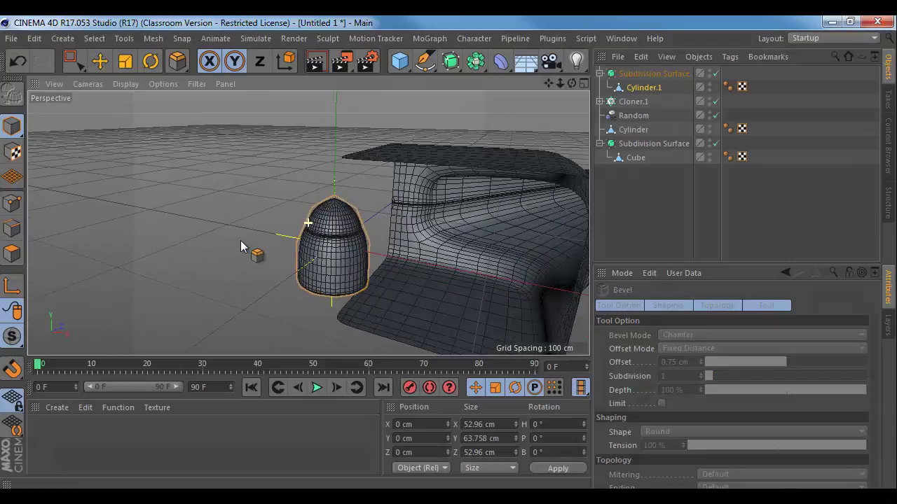
# - Add a cube and scale it into a flat bar about 204 cm long, 11.5 cm high and 41 cm deep
pyautogui.click(66, 40)
pyautogui.moveTo(70, 59)
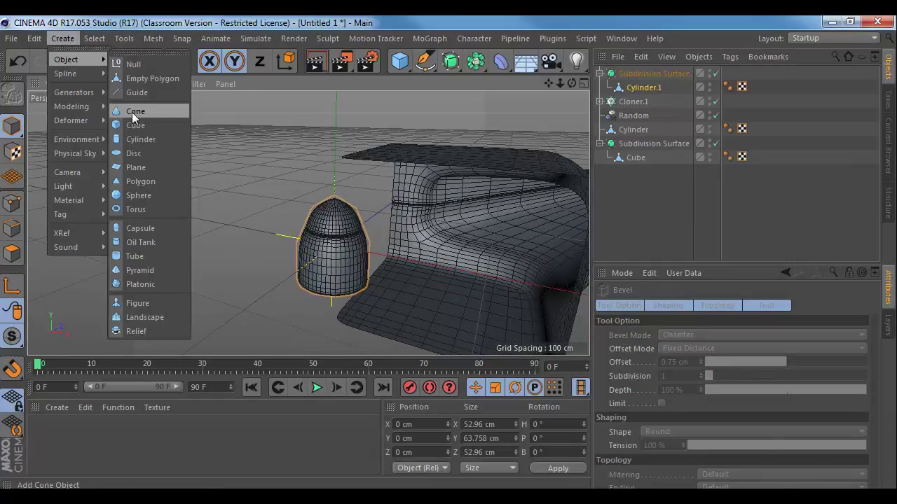
pyautogui.click(135, 124)
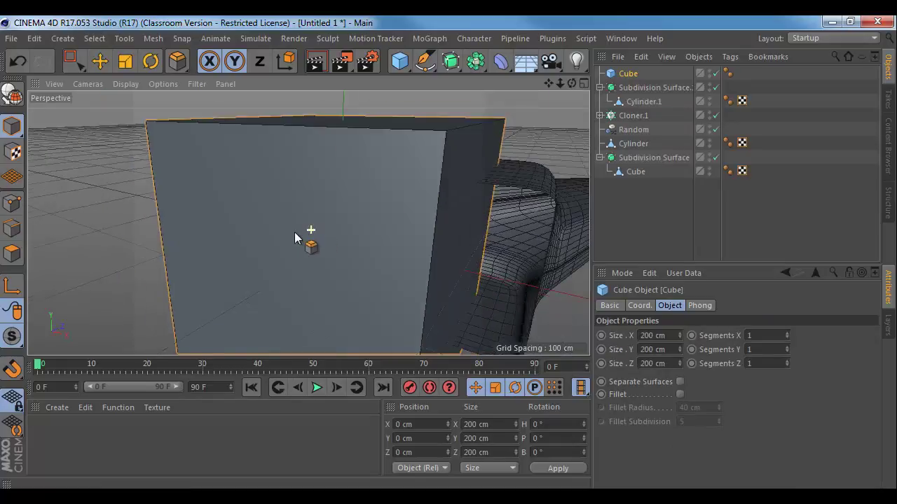
pyautogui.scroll(-2, 294, 238)
pyautogui.press('r')
pyautogui.press('t')
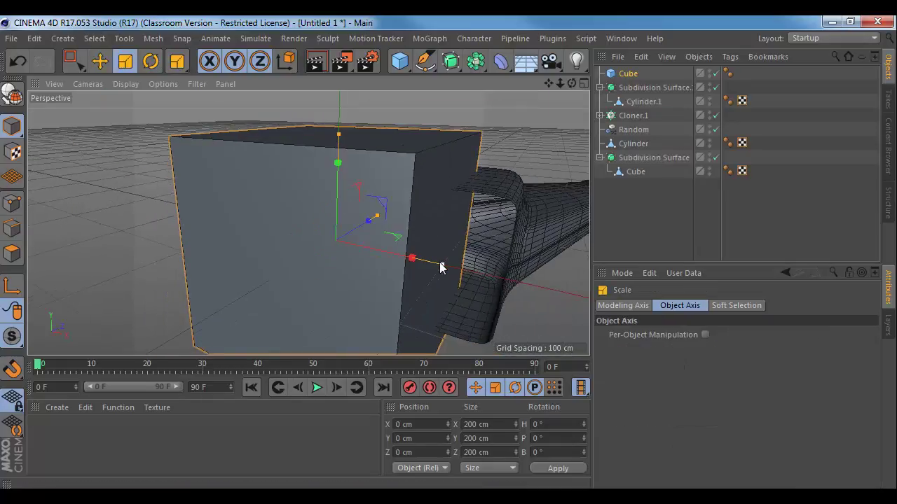
pyautogui.moveTo(443, 269); pyautogui.dragTo(470, 269)
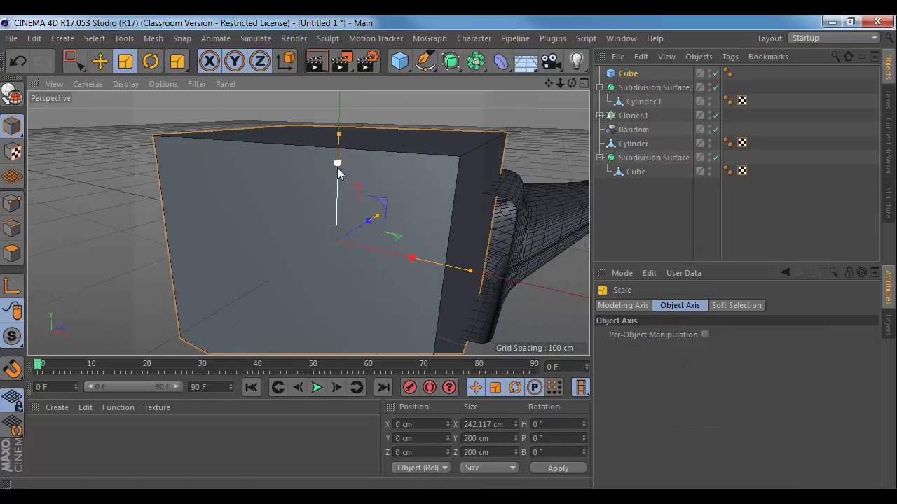
pyautogui.moveTo(337, 137); pyautogui.dragTo(348, 239)
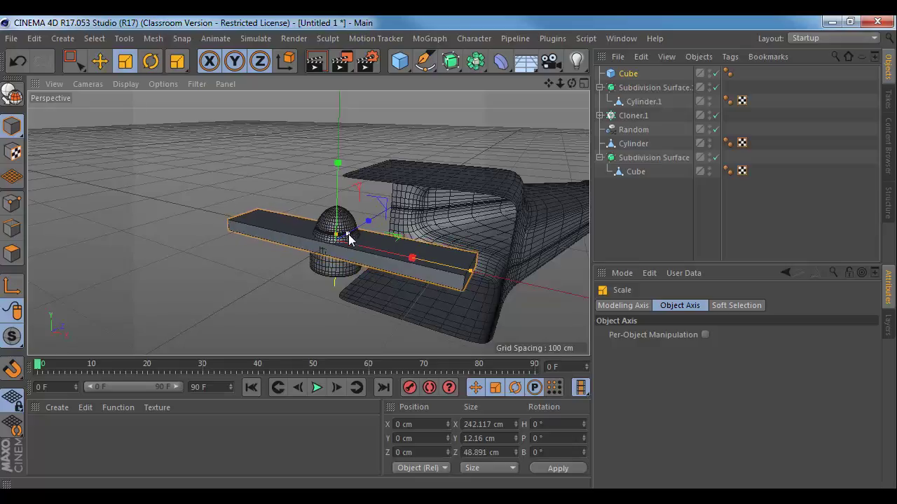
pyautogui.moveTo(342, 162); pyautogui.dragTo(338, 178)
pyautogui.moveTo(337, 234); pyautogui.dragTo(337, 233)
# - Move the flat bar along X to about -108 cm, beside the domed cylinder
pyautogui.press('e')
pyautogui.moveTo(378, 257); pyautogui.dragTo(304, 235)
pyautogui.keyDown('alt'); pyautogui.moveTo(305, 235); pyautogui.dragTo(400, 196); pyautogui.keyUp('alt')
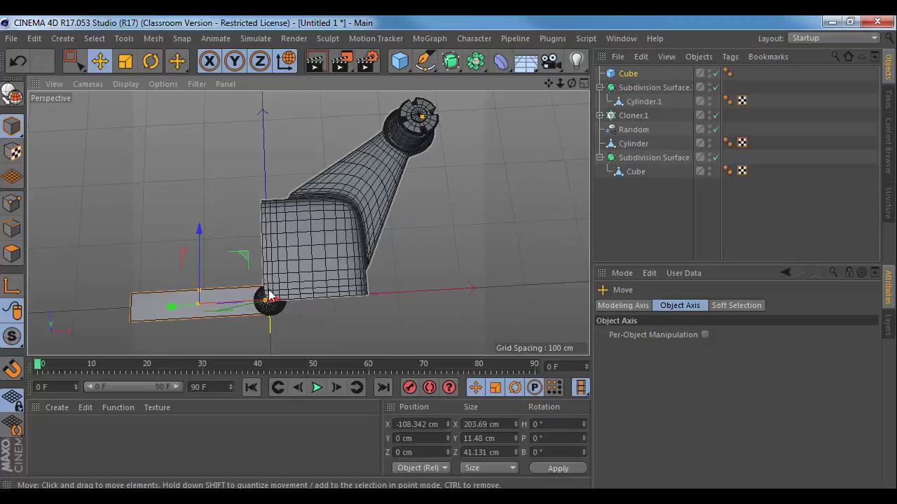
# - Reduce the bar to about 167 cm long and 28.6 cm deep and reposition it at about X -100 cm, Y -9 cm
pyautogui.scroll(5, 270, 297)
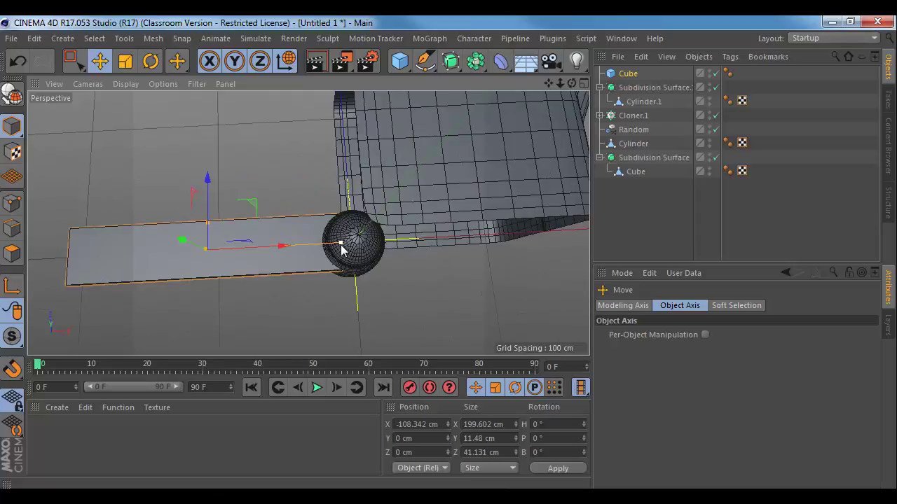
pyautogui.moveTo(341, 249); pyautogui.dragTo(320, 248)
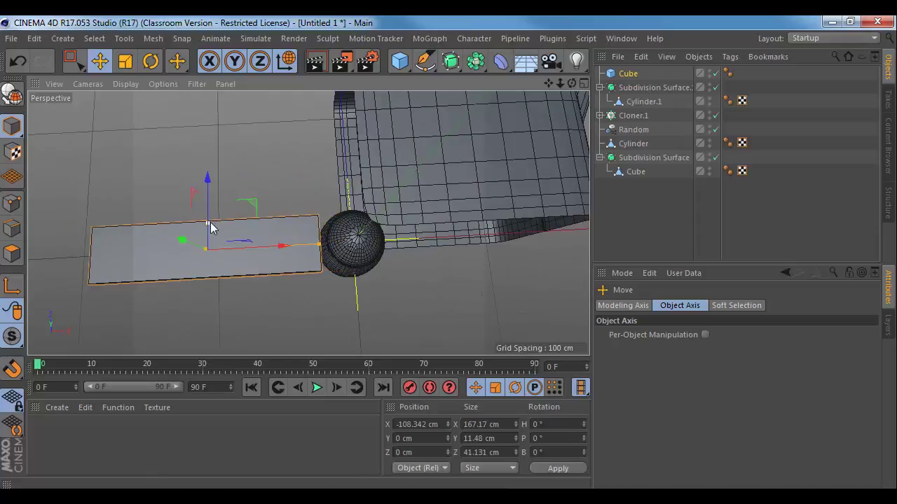
pyautogui.moveTo(210, 227); pyautogui.dragTo(209, 237)
pyautogui.moveTo(258, 255); pyautogui.dragTo(247, 195)
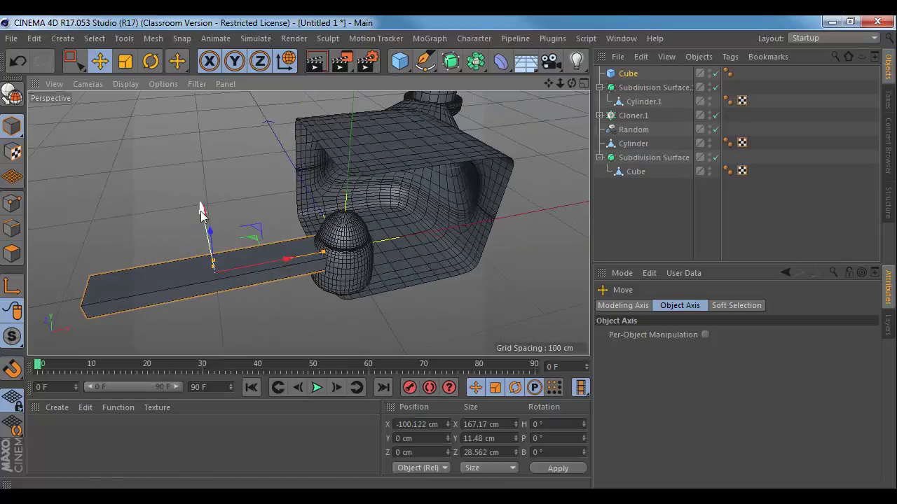
pyautogui.moveTo(200, 213); pyautogui.dragTo(285, 222)
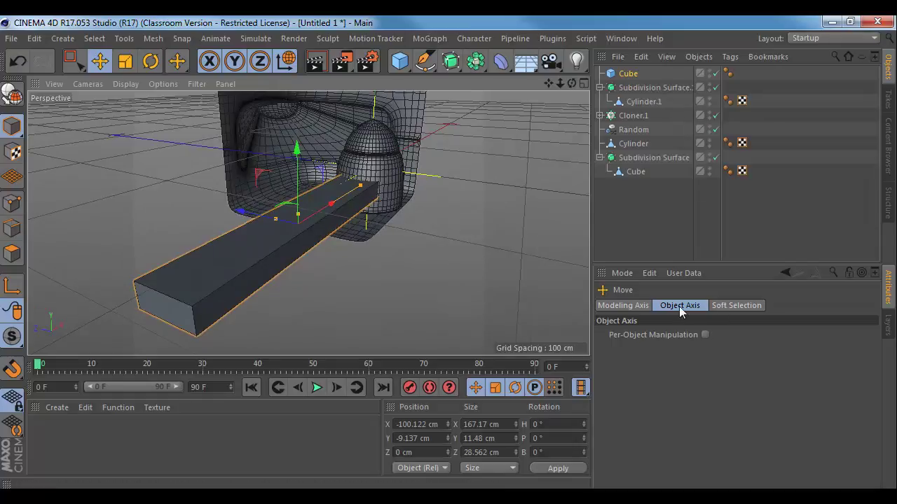
# - Set the bar's X segments to 6 and make the bar editable
pyautogui.click(628, 73)
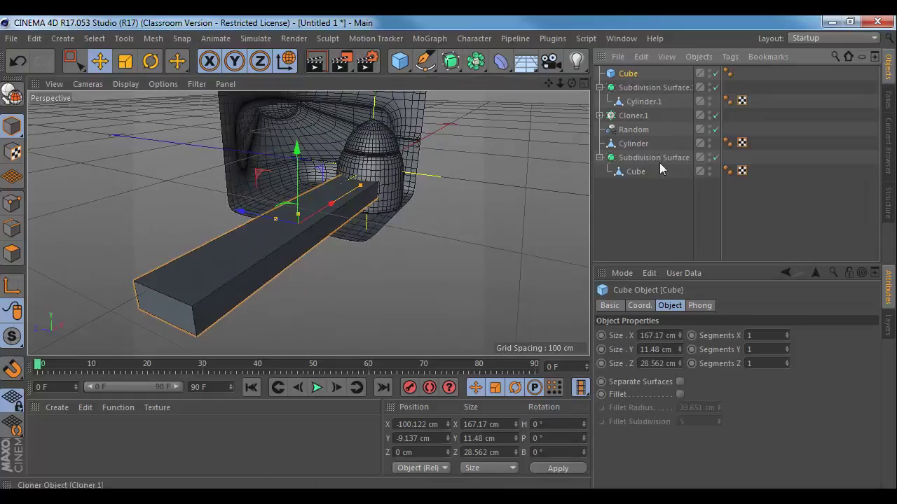
pyautogui.click(787, 334)
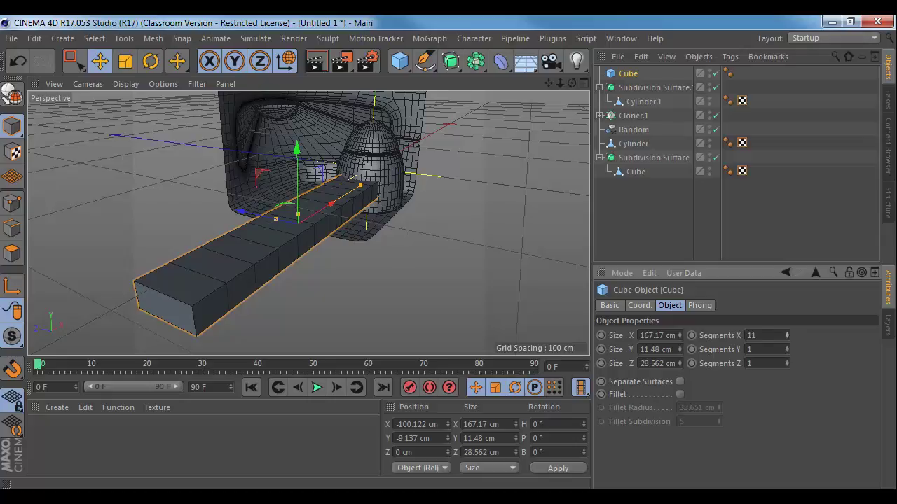
pyautogui.moveTo(775, 335); pyautogui.dragTo(711, 335)
pyautogui.write('6')
pyautogui.press('Tab')
pyautogui.keyDown('alt'); pyautogui.moveTo(349, 264); pyautogui.dragTo(325, 244); pyautogui.keyUp('alt')
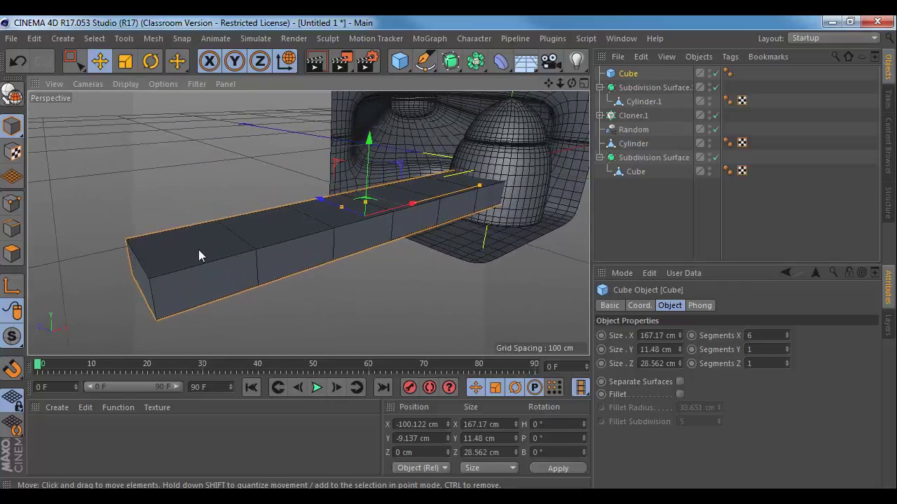
pyautogui.press('c')
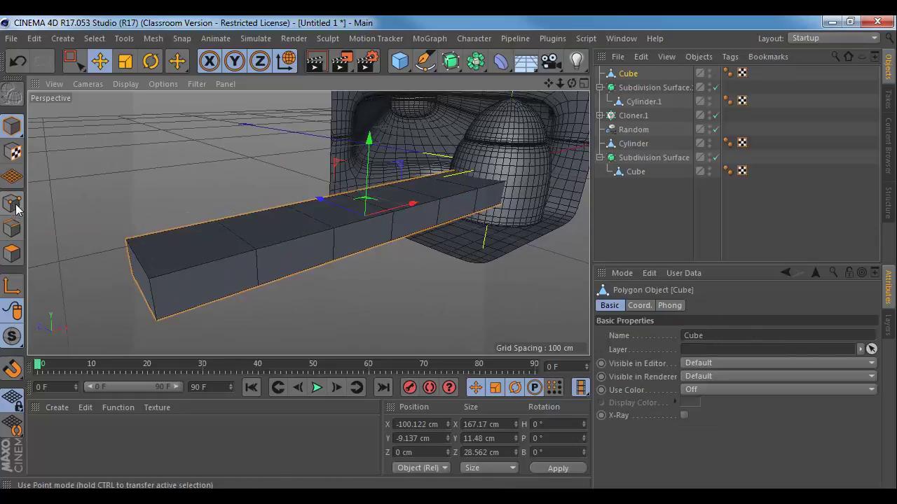
# - Add a Taper deformer to the scene for the bar
pyautogui.keyDown('alt'); pyautogui.moveTo(177, 229); pyautogui.dragTo(271, 234); pyautogui.keyUp('alt')
pyautogui.keyDown('alt'); pyautogui.moveTo(396, 246); pyautogui.dragTo(336, 227, button='middle'); pyautogui.keyUp('alt')
pyautogui.keyDown('alt'); pyautogui.moveTo(336, 227); pyautogui.dragTo(257, 243, button='right'); pyautogui.keyUp('alt')
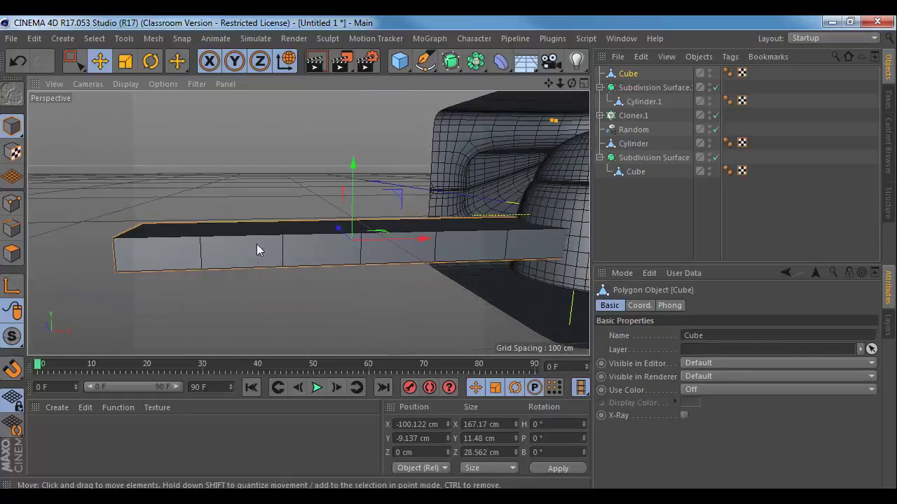
pyautogui.keyDown('alt'); pyautogui.moveTo(256, 244); pyautogui.dragTo(382, 229); pyautogui.keyUp('alt')
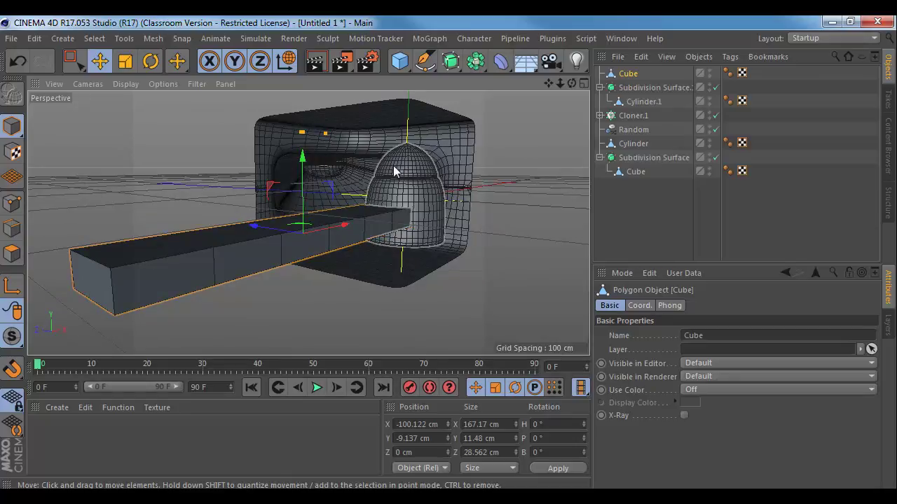
pyautogui.click(499, 64)
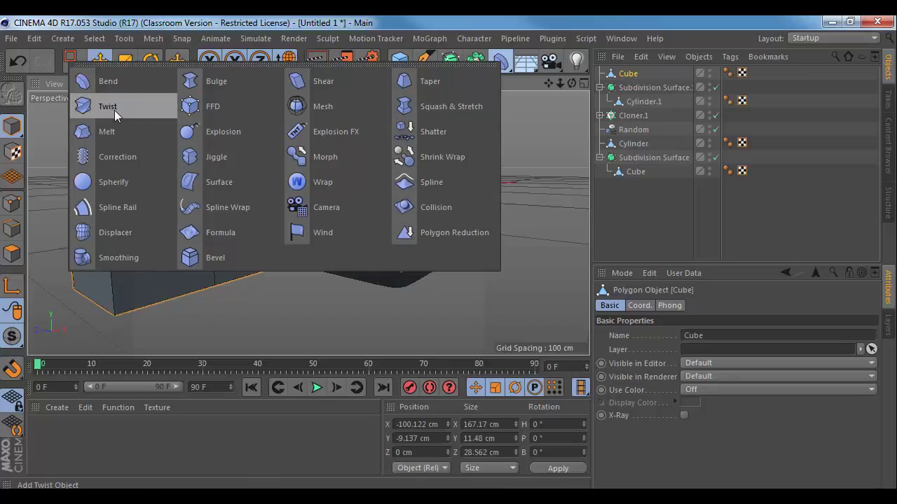
pyautogui.click(435, 81)
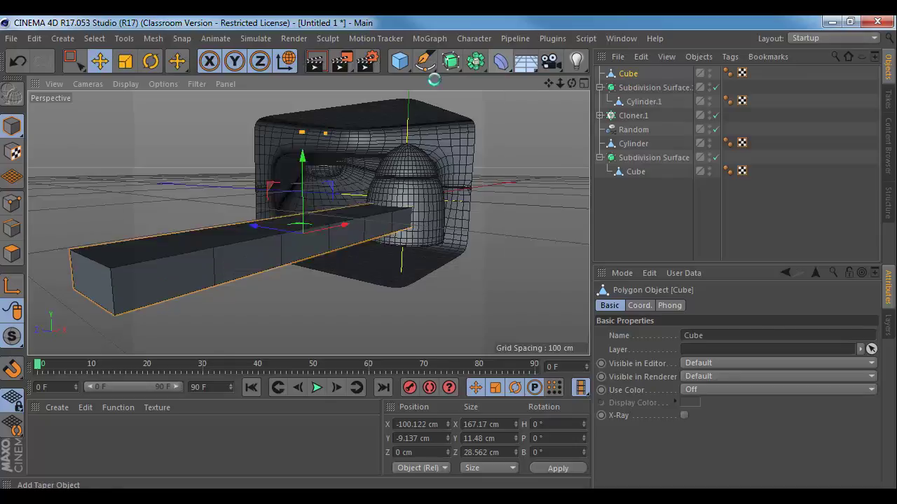
# - Rotate the Taper deformer to a bank angle of -90° so it runs along the bar's length
pyautogui.scroll(-10, 400, 183)
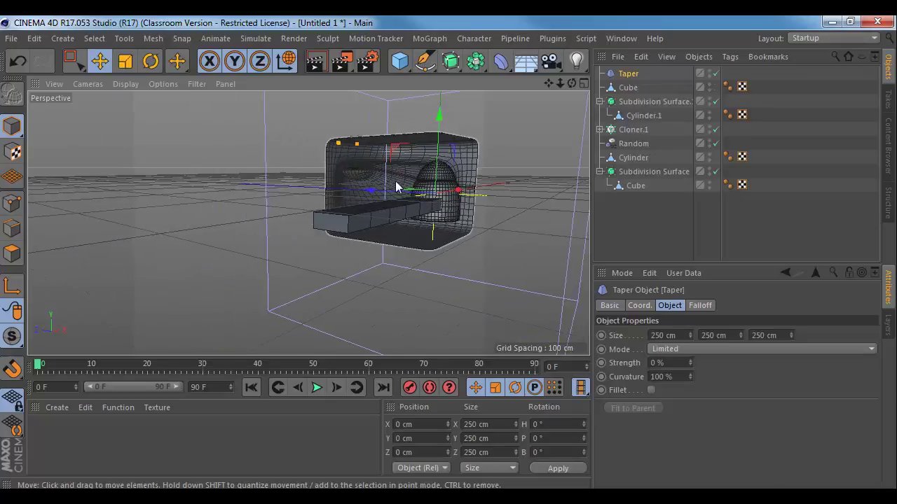
pyautogui.keyDown('alt'); pyautogui.moveTo(391, 180); pyautogui.dragTo(363, 238, button='middle'); pyautogui.keyUp('alt')
pyautogui.keyDown('alt'); pyautogui.moveTo(362, 238); pyautogui.dragTo(409, 205, button='right'); pyautogui.keyUp('alt')
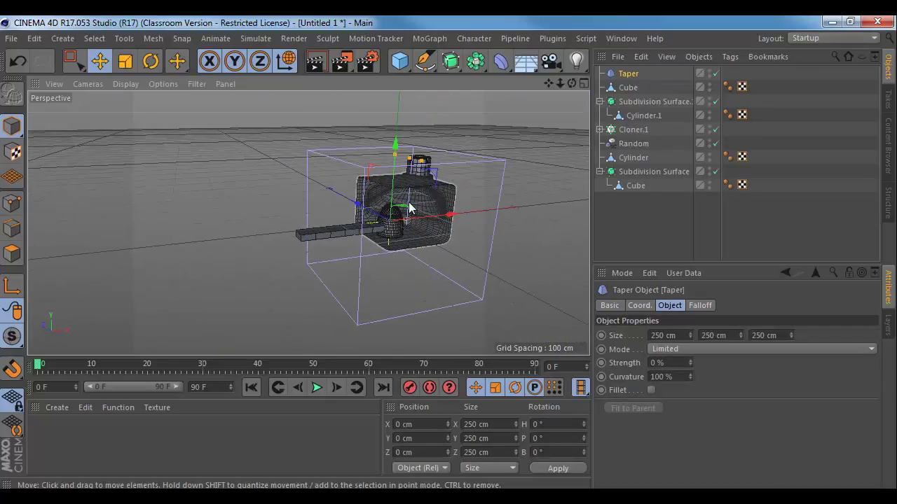
pyautogui.keyDown('alt'); pyautogui.moveTo(409, 206); pyautogui.dragTo(291, 256); pyautogui.keyUp('alt')
pyautogui.press('e')
pyautogui.press('r')
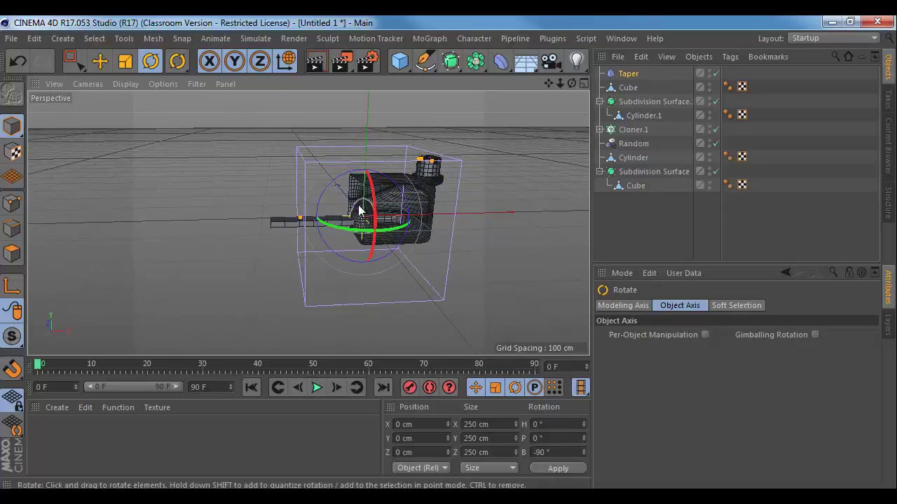
# - Scale the Taper deformer down and adjust its size to about 34.5 × 300.5 × 63.5 cm
pyautogui.press('t')
pyautogui.moveTo(372, 152); pyautogui.dragTo(318, 170)
pyautogui.click(628, 73)
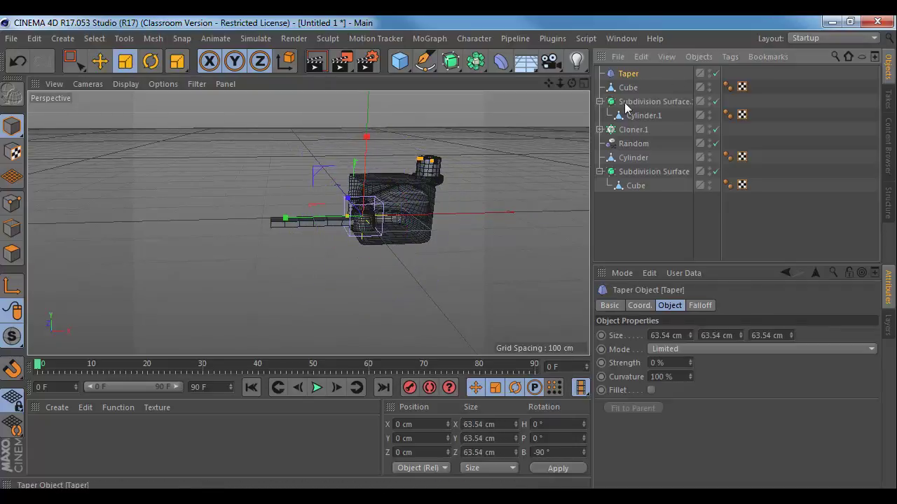
pyautogui.moveTo(690, 335); pyautogui.dragTo(689, 321)
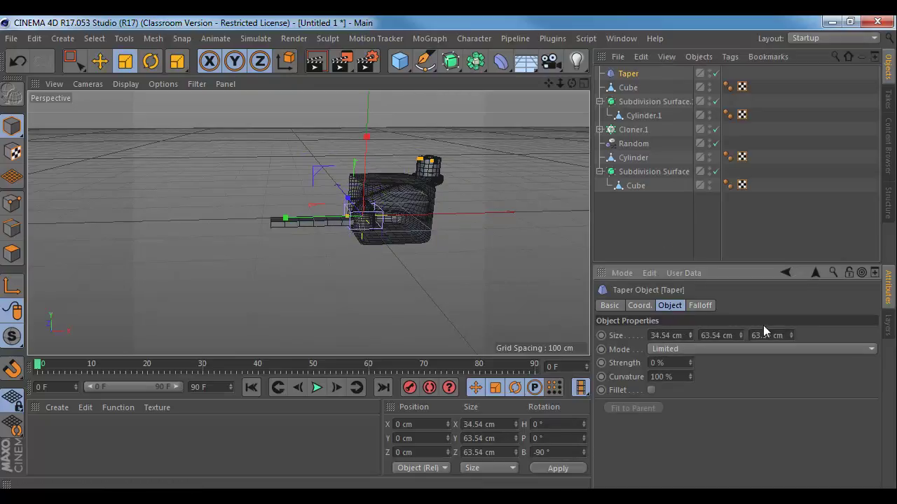
pyautogui.moveTo(741, 336); pyautogui.dragTo(741, 315)
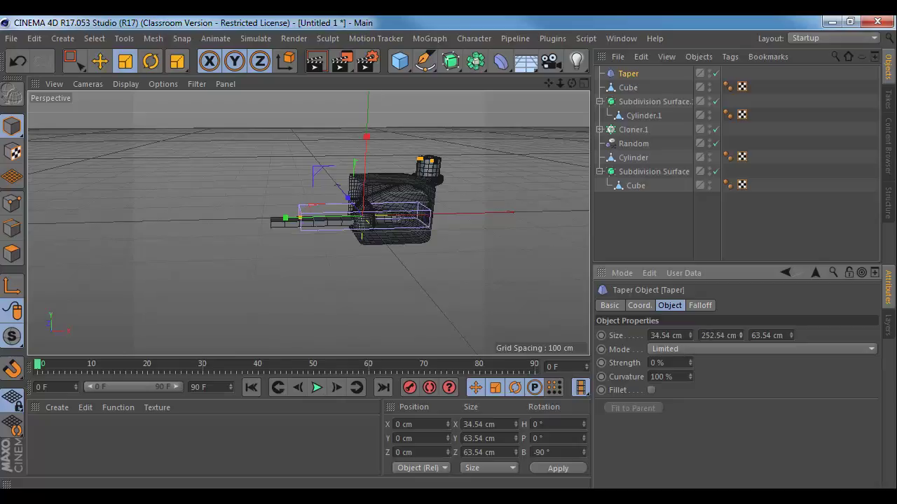
# - Move the Taper deformer along the bar to about X -42.5 cm and make it a child of the bar
pyautogui.keyDown('alt'); pyautogui.moveTo(430, 274); pyautogui.dragTo(426, 333); pyautogui.keyUp('alt')
pyautogui.press('e')
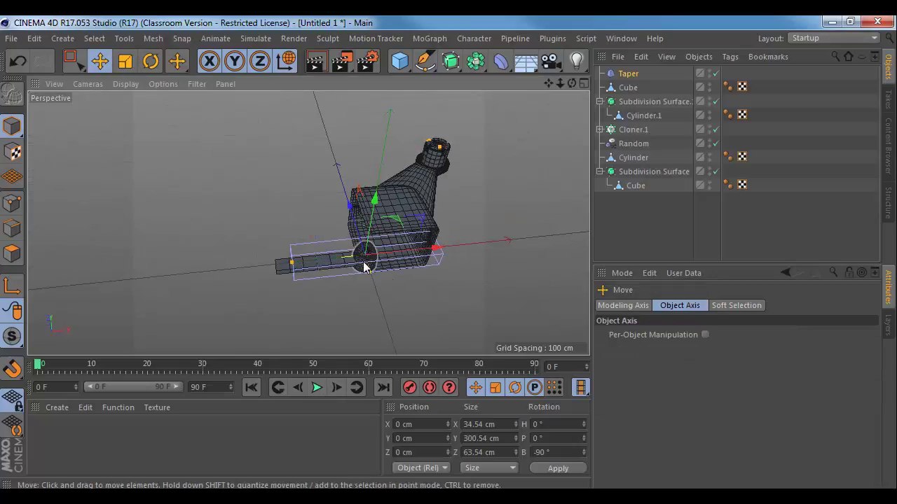
pyautogui.moveTo(436, 249); pyautogui.dragTo(413, 254)
pyautogui.keyDown('alt'); pyautogui.moveTo(472, 255); pyautogui.dragTo(406, 231); pyautogui.keyUp('alt')
pyautogui.scroll(6, 388, 261)
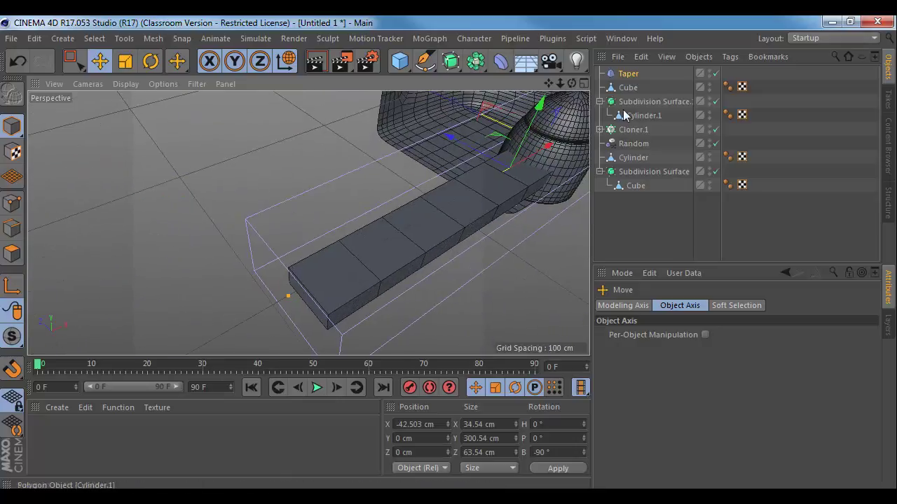
pyautogui.moveTo(627, 76); pyautogui.dragTo(630, 89)
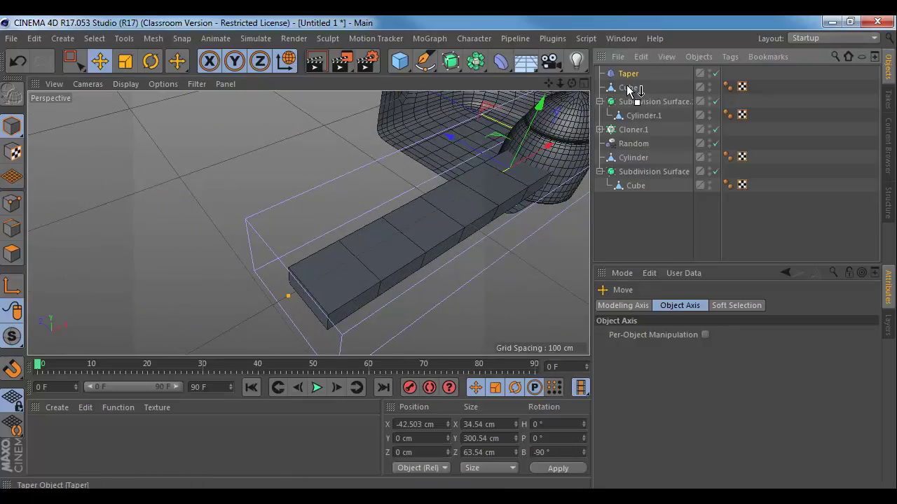
pyautogui.moveTo(629, 91); pyautogui.dragTo(629, 90)
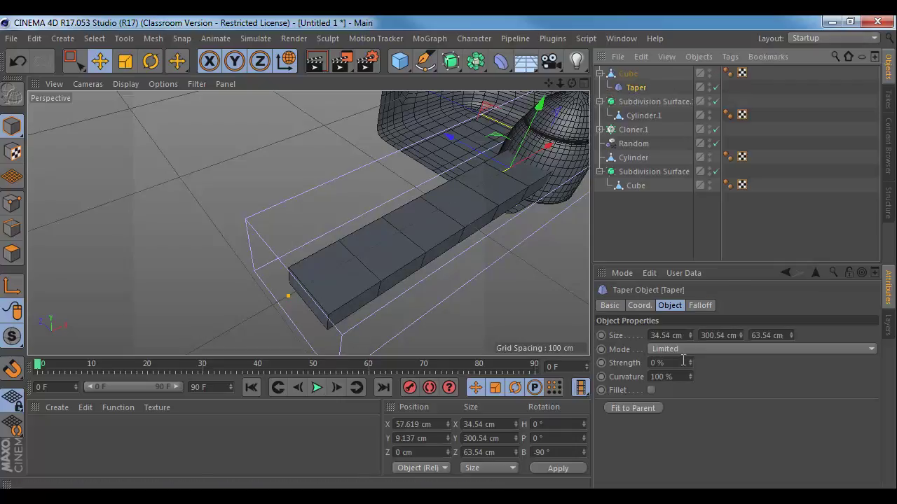
# - Set the Taper deformer's strength to 83% so the bar narrows towards its outer end
pyautogui.moveTo(690, 362); pyautogui.dragTo(771, 361)
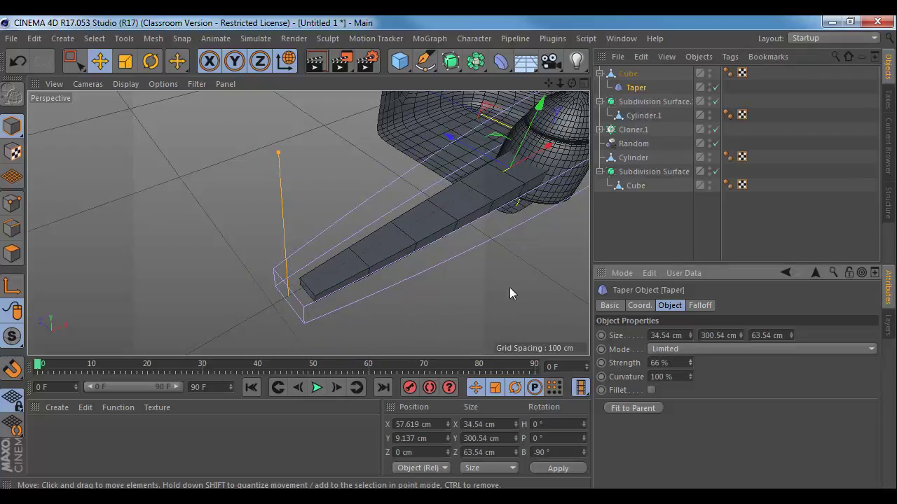
pyautogui.keyDown('alt'); pyautogui.moveTo(509, 287); pyautogui.dragTo(300, 210); pyautogui.keyUp('alt')
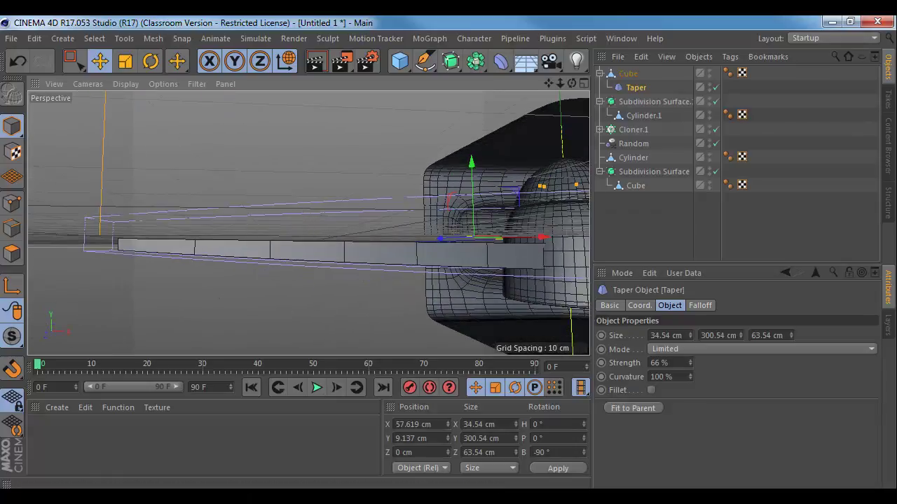
pyautogui.moveTo(690, 362); pyautogui.dragTo(690, 346)
pyautogui.keyDown('alt'); pyautogui.moveTo(422, 237); pyautogui.dragTo(441, 260); pyautogui.keyUp('alt')
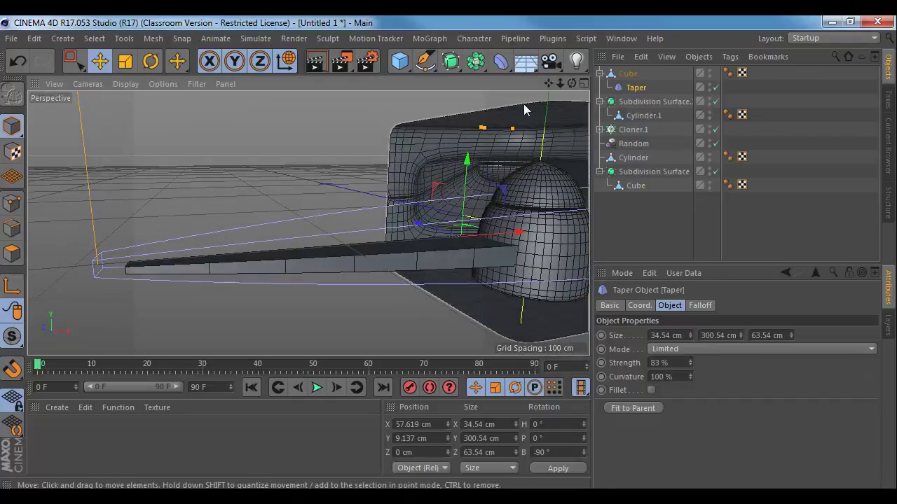
# - Add a Twist deformer and rotate it to a bank angle of -90° so it runs along the bar's length
pyautogui.click(500, 62)
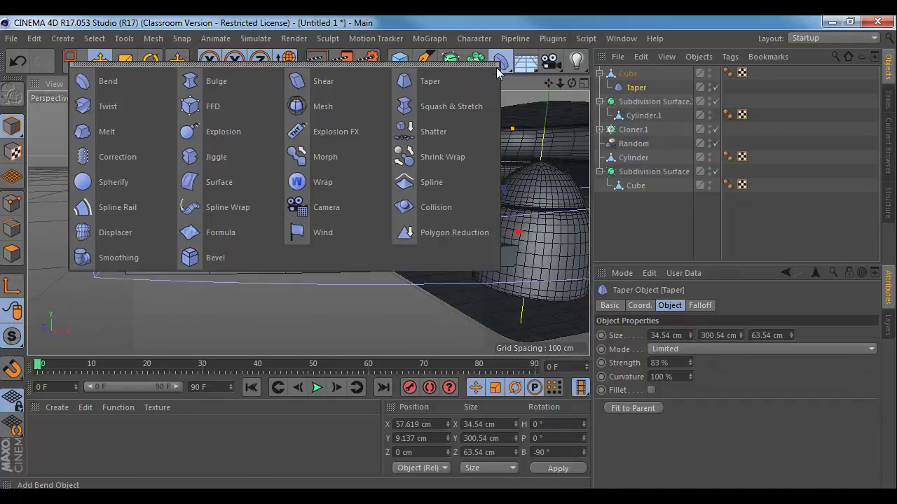
pyautogui.click(139, 99)
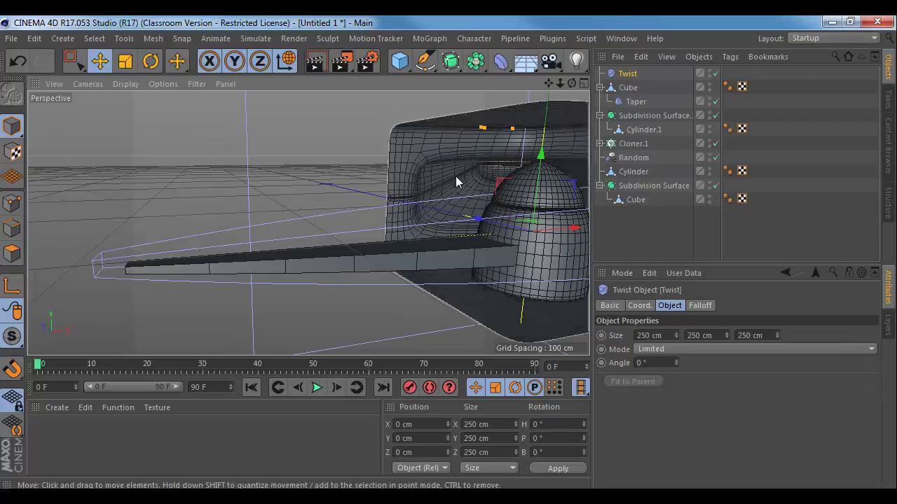
pyautogui.scroll(-5, 460, 179)
pyautogui.keyDown('alt'); pyautogui.moveTo(468, 184); pyautogui.dragTo(386, 236, button='middle'); pyautogui.keyUp('alt')
pyautogui.keyDown('alt'); pyautogui.moveTo(387, 242); pyautogui.dragTo(284, 253); pyautogui.keyUp('alt')
pyautogui.press('r')
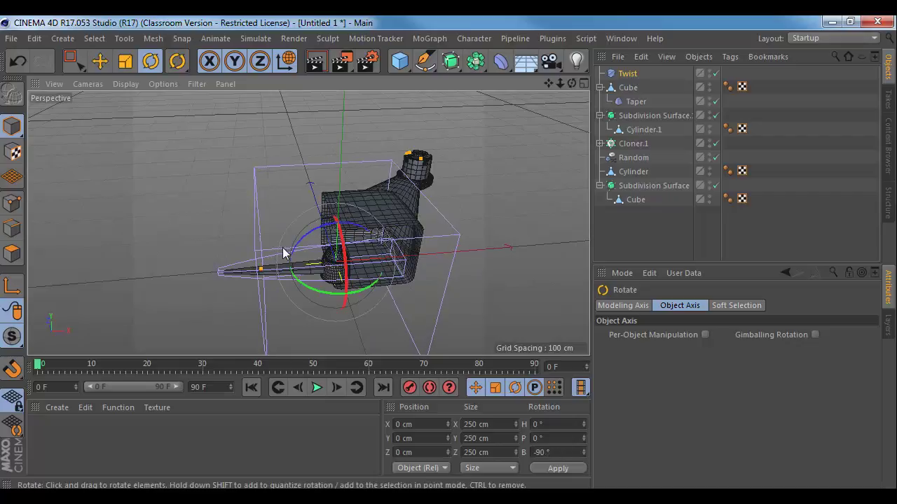
# - Set the Twist deformer's size to 39 × 399 × 78 cm
pyautogui.click(627, 73)
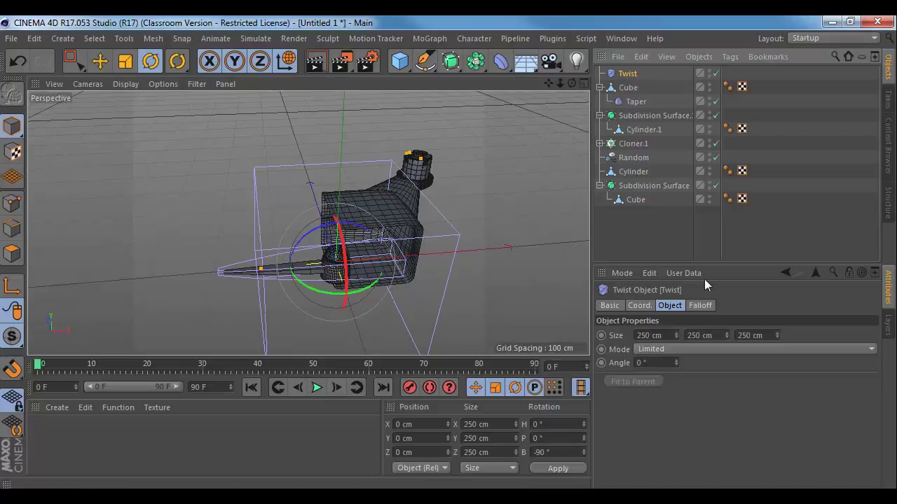
pyautogui.moveTo(677, 336); pyautogui.dragTo(585, 336)
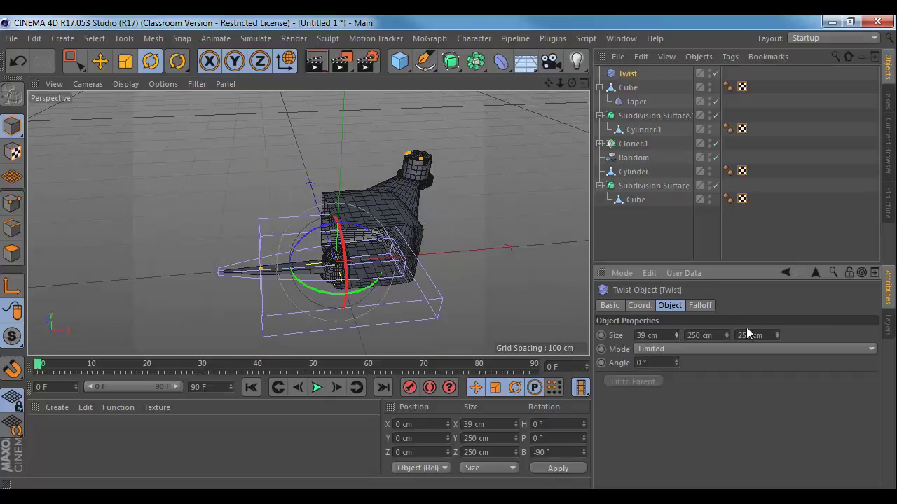
pyautogui.moveTo(724, 335)
pyautogui.mouseDown()
pyautogui.moveTo(788, 357)
pyautogui.moveTo(756, 335)
pyautogui.moveTo(708, 336)
pyautogui.mouseUp()
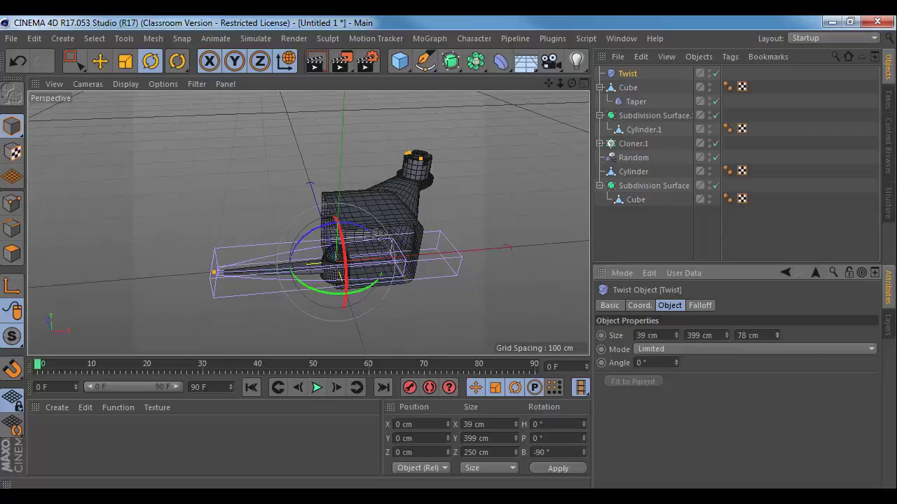
# - Make the Twist deformer a child of the bar, above the Taper
pyautogui.keyDown('alt'); pyautogui.moveTo(375, 199); pyautogui.dragTo(370, 157); pyautogui.keyUp('alt')
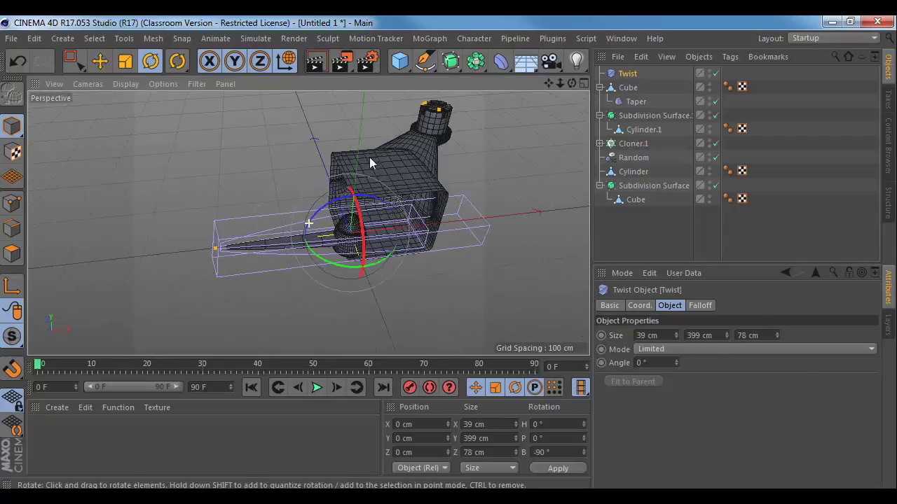
pyautogui.keyDown('alt'); pyautogui.moveTo(370, 143); pyautogui.dragTo(393, 153, button='right'); pyautogui.keyUp('alt')
pyautogui.keyDown('alt'); pyautogui.moveTo(393, 151); pyautogui.dragTo(384, 171); pyautogui.keyUp('alt')
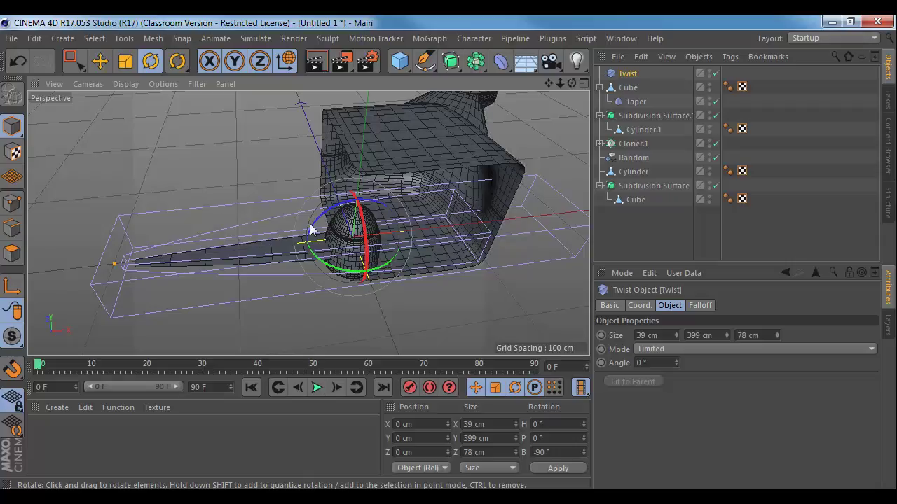
pyautogui.moveTo(634, 73); pyautogui.dragTo(634, 92)
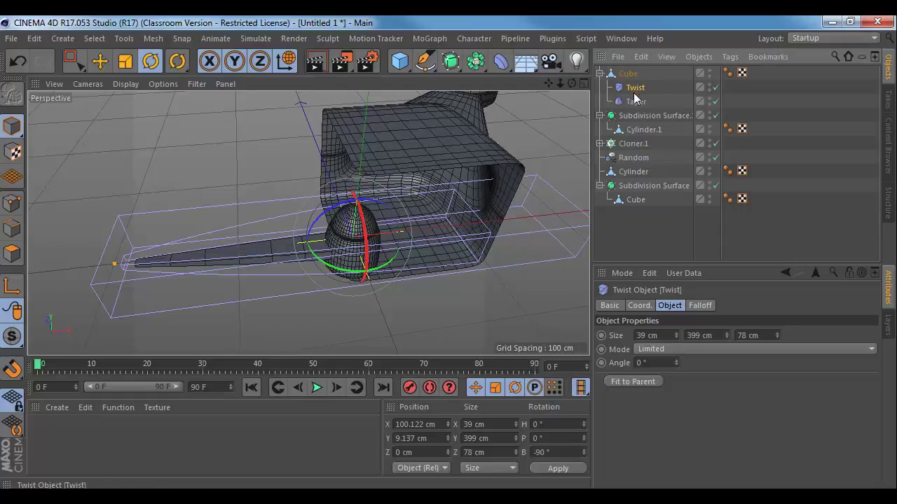
# - Set the Twist deformer's angle to 81° to twist the blade along its length
pyautogui.click(639, 306)
pyautogui.click(668, 306)
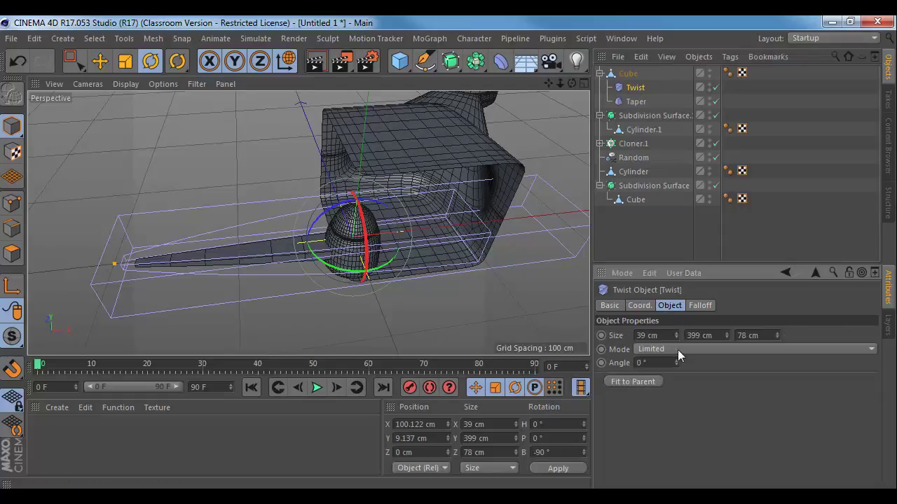
pyautogui.moveTo(676, 363); pyautogui.dragTo(736, 363)
pyautogui.keyDown('alt'); pyautogui.moveTo(494, 237); pyautogui.dragTo(505, 199); pyautogui.keyUp('alt')
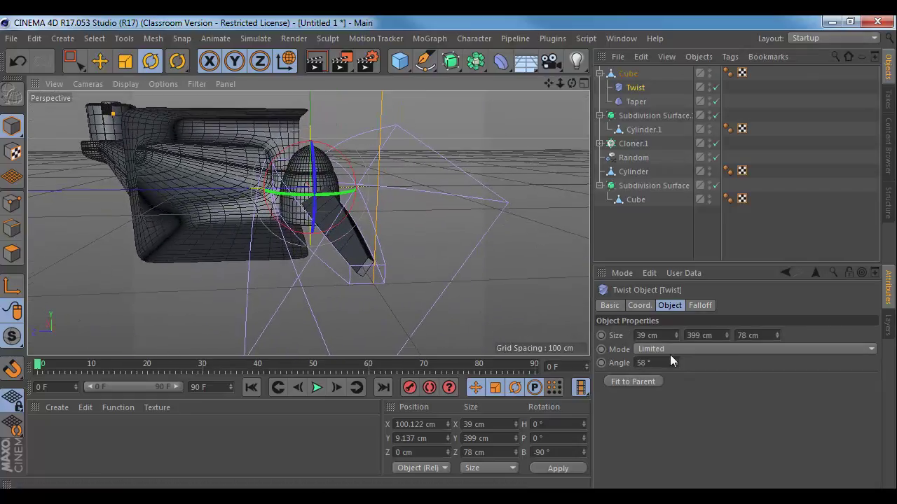
pyautogui.moveTo(675, 361); pyautogui.dragTo(654, 337)
pyautogui.keyDown('alt'); pyautogui.moveTo(490, 252); pyautogui.dragTo(335, 273); pyautogui.keyUp('alt')
pyautogui.keyDown('alt'); pyautogui.moveTo(490, 270); pyautogui.dragTo(448, 227); pyautogui.keyUp('alt')
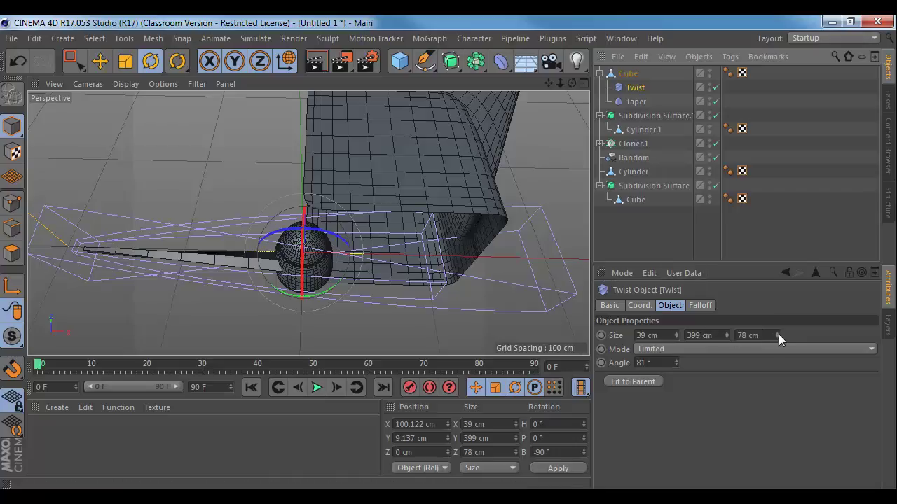
# - Resize the Twist deformer to 32 × 259 × 79 cm and move it along the blade to about X -25.3 cm
pyautogui.moveTo(676, 335); pyautogui.dragTo(677, 345)
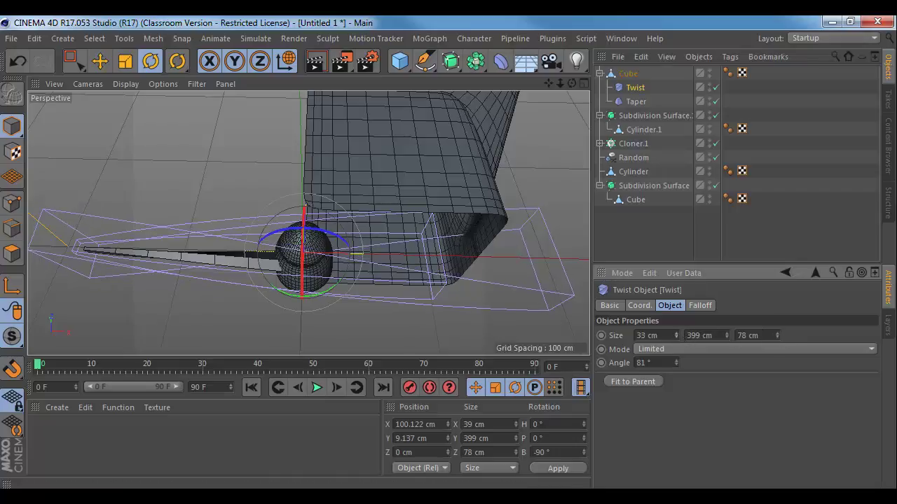
pyautogui.click(776, 335)
pyautogui.moveTo(727, 336); pyautogui.dragTo(696, 338)
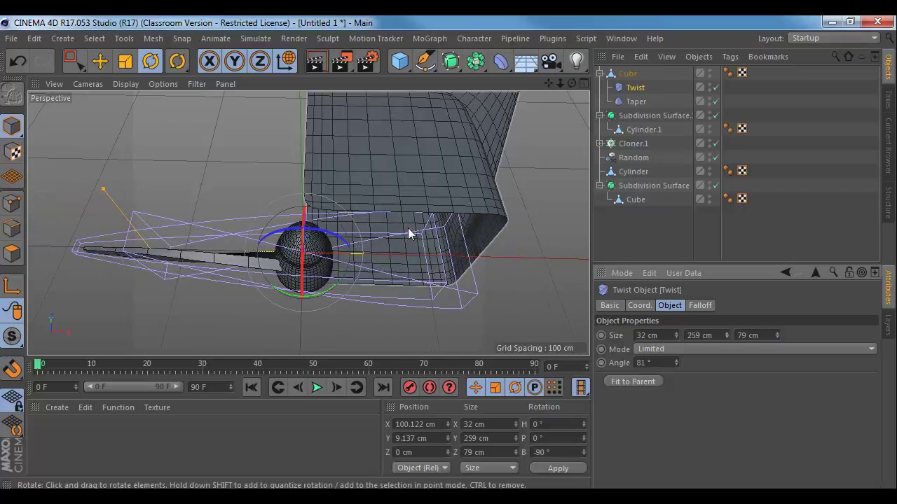
pyautogui.press('e')
pyautogui.moveTo(365, 260); pyautogui.dragTo(582, 109)
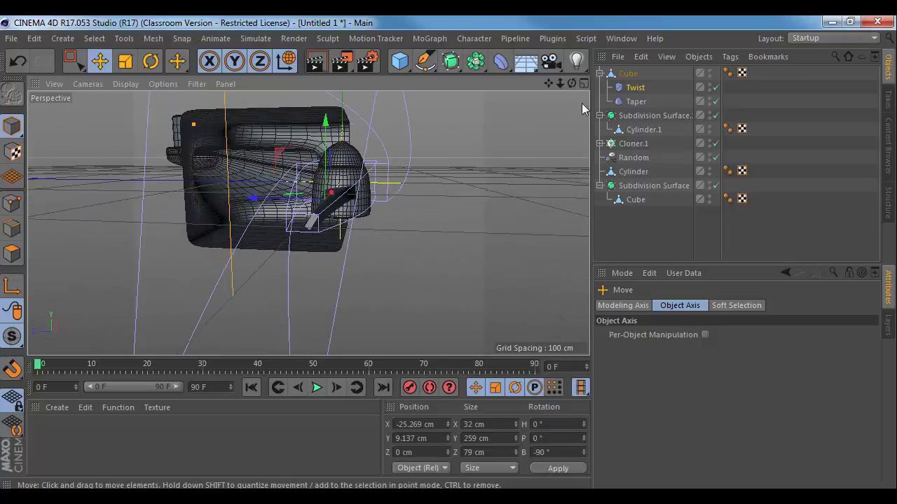
# - Try to scale the bar thinner along its Y axis with both deformers still attached
pyautogui.click(628, 73)
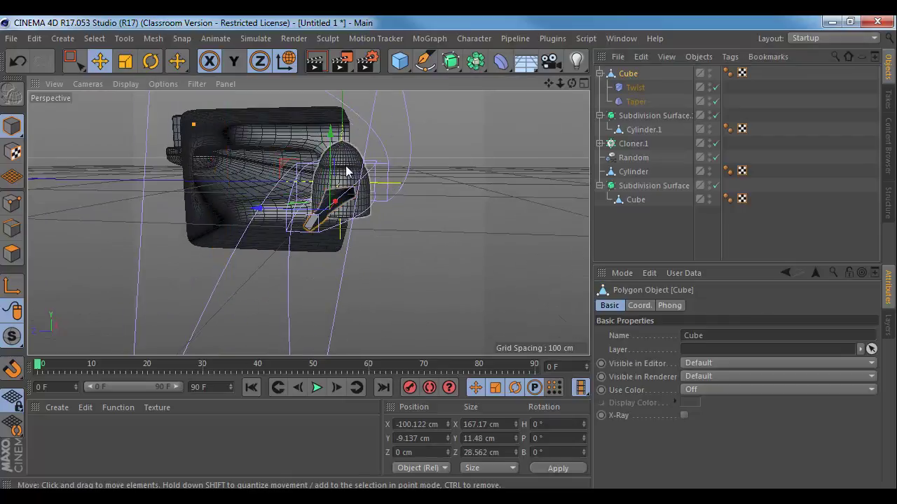
pyautogui.press('t')
pyautogui.moveTo(338, 138); pyautogui.dragTo(334, 148)
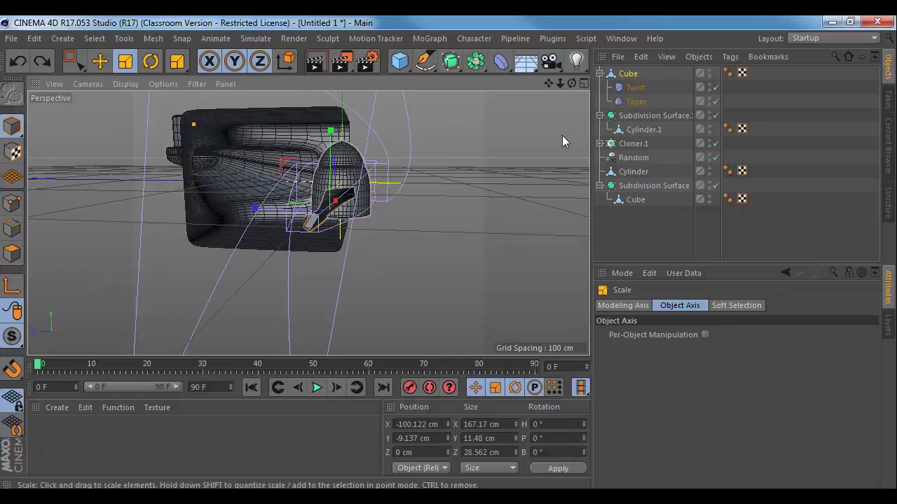
# - Take the Twist and Taper deformers out of the bar's hierarchy and scale the bar's Y thickness down to about 3.4 cm
pyautogui.click(635, 88)
pyautogui.keyDown('ctrl'); pyautogui.click(637, 98); pyautogui.keyUp('ctrl')
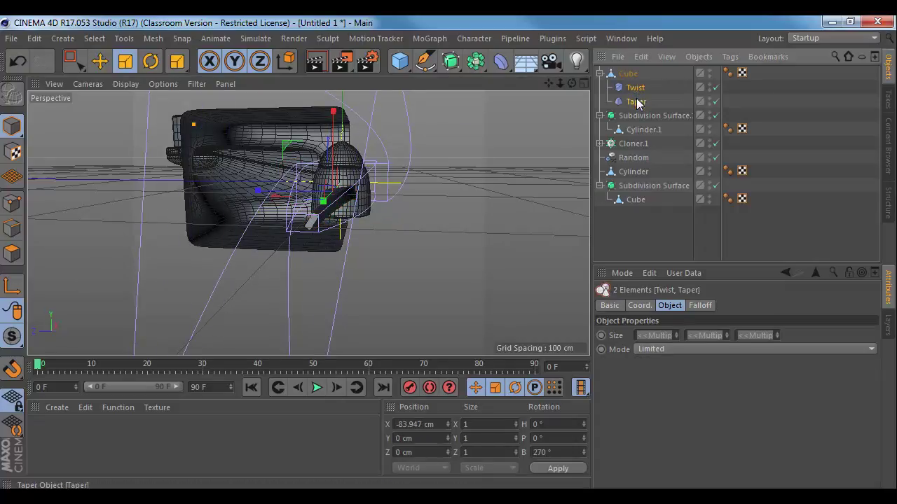
pyautogui.moveTo(651, 250); pyautogui.dragTo(645, 230)
pyautogui.click(344, 206)
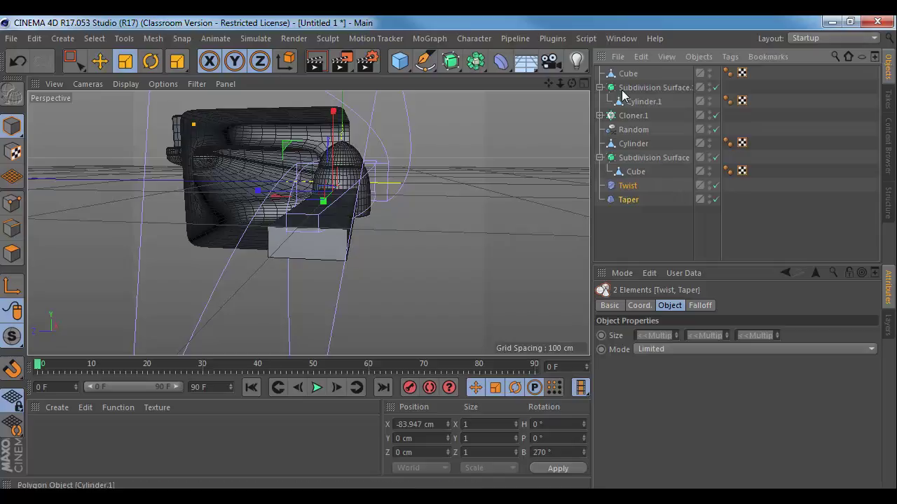
pyautogui.moveTo(331, 132); pyautogui.dragTo(330, 191)
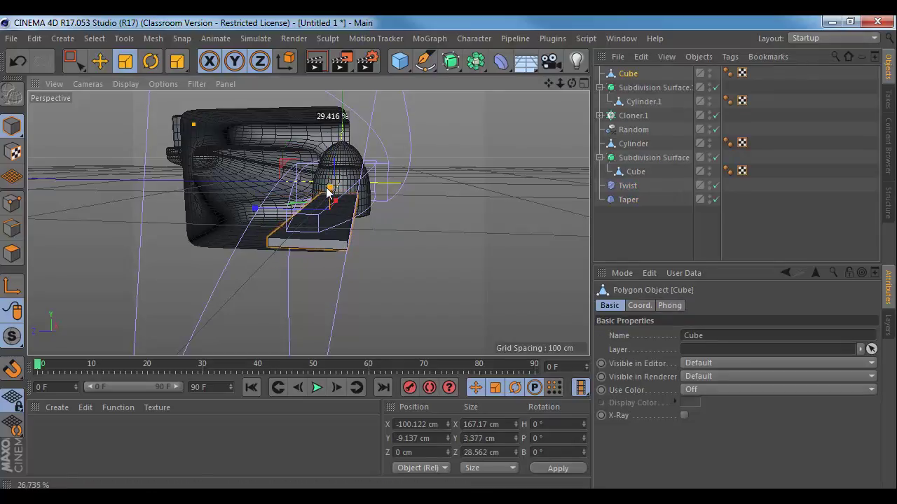
# - Make the Twist and Taper deformers children of the thinned bar again
pyautogui.keyDown('alt'); pyautogui.moveTo(586, 200); pyautogui.dragTo(398, 231); pyautogui.keyUp('alt')
pyautogui.scroll(1, 398, 226)
pyautogui.keyDown('shift'); pyautogui.click(630, 199); pyautogui.keyUp('shift')
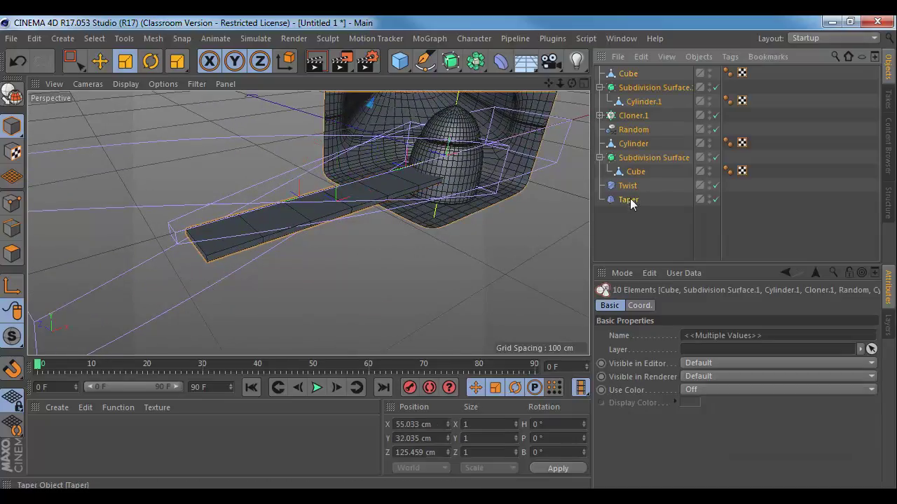
pyautogui.click(637, 231)
pyautogui.click(626, 186)
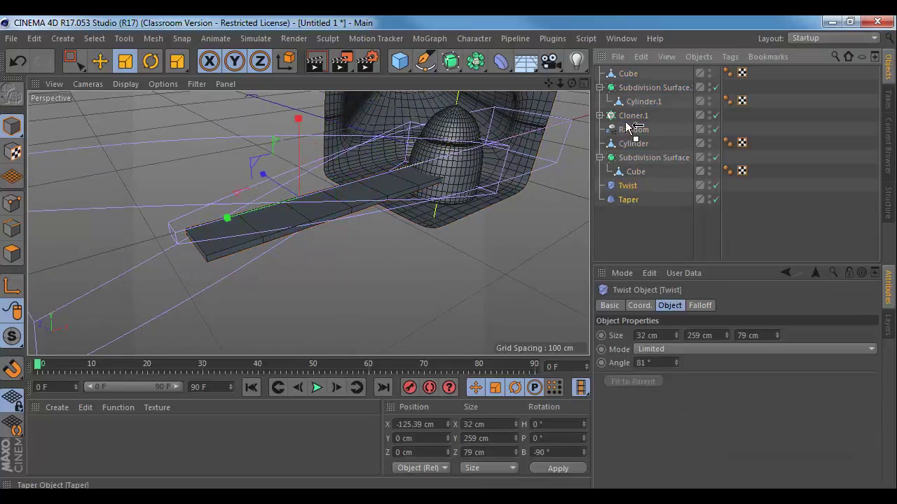
pyautogui.moveTo(628, 77); pyautogui.dragTo(629, 76)
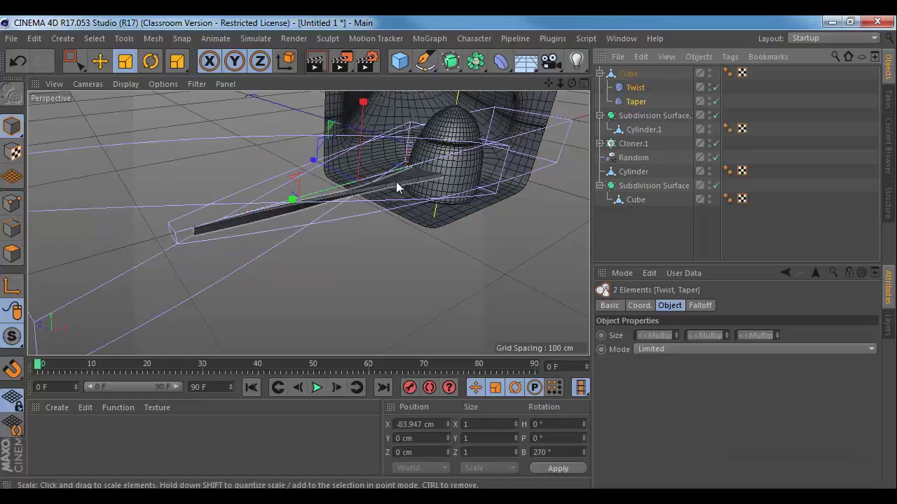
# - Add a Subdivision Surface and place the blade with its deformers inside it to smooth the blade
pyautogui.keyDown('alt'); pyautogui.moveTo(395, 181); pyautogui.dragTo(471, 162); pyautogui.keyUp('alt')
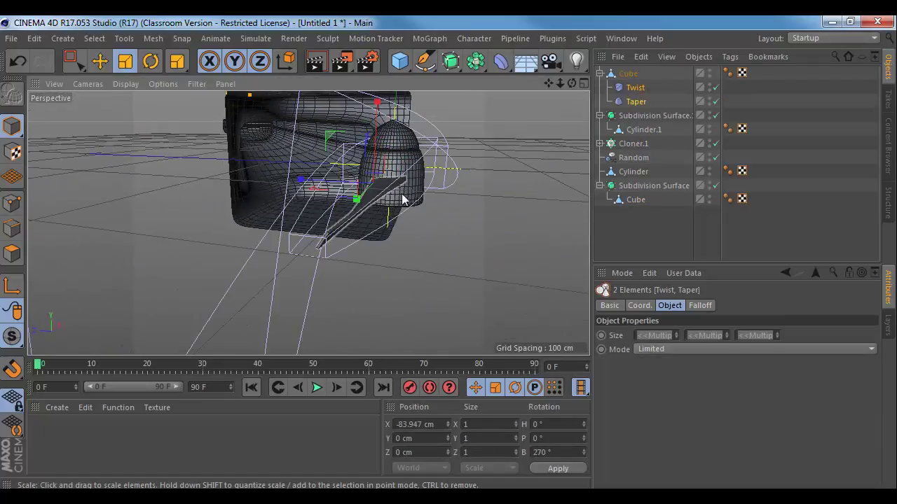
pyautogui.keyDown('alt'); pyautogui.moveTo(402, 198); pyautogui.dragTo(253, 341); pyautogui.keyUp('alt')
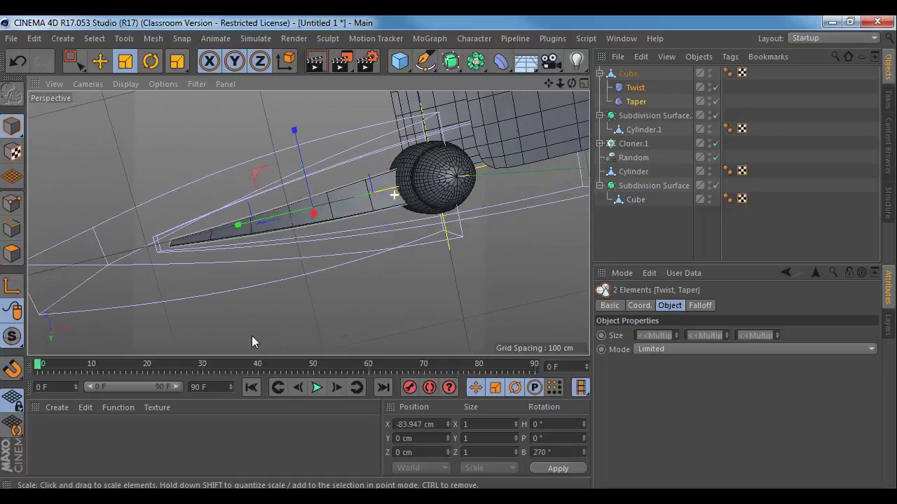
pyautogui.click(629, 74)
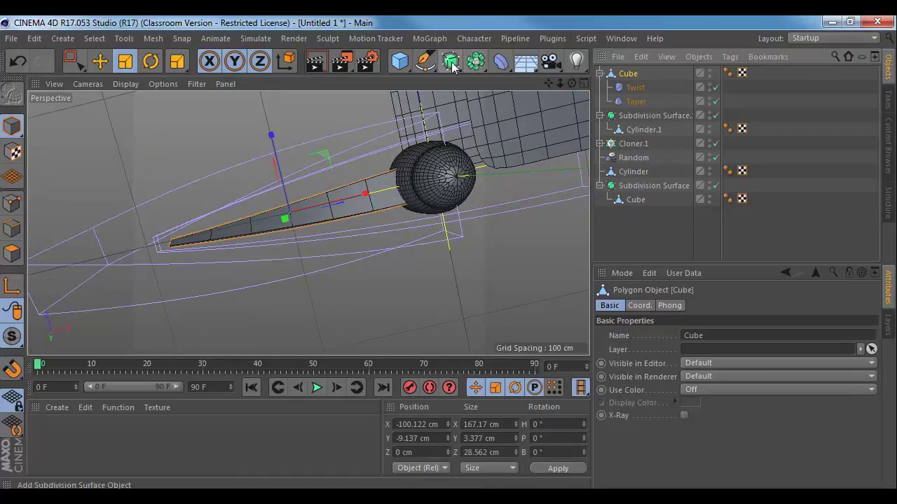
pyautogui.moveTo(452, 65); pyautogui.dragTo(482, 82)
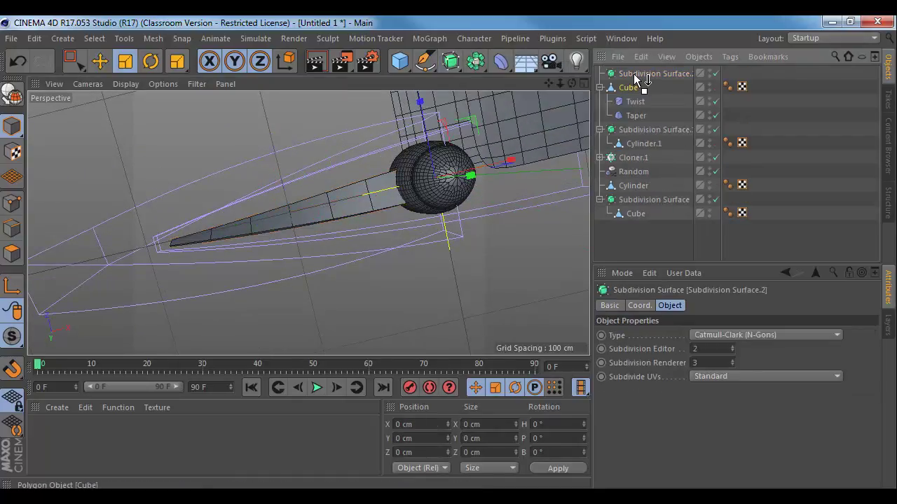
pyautogui.moveTo(634, 79); pyautogui.dragTo(634, 77)
pyautogui.keyDown('alt'); pyautogui.moveTo(342, 186); pyautogui.dragTo(352, 188); pyautogui.keyUp('alt')
pyautogui.keyDown('alt'); pyautogui.moveTo(351, 184); pyautogui.dragTo(381, 201, button='right'); pyautogui.keyUp('alt')
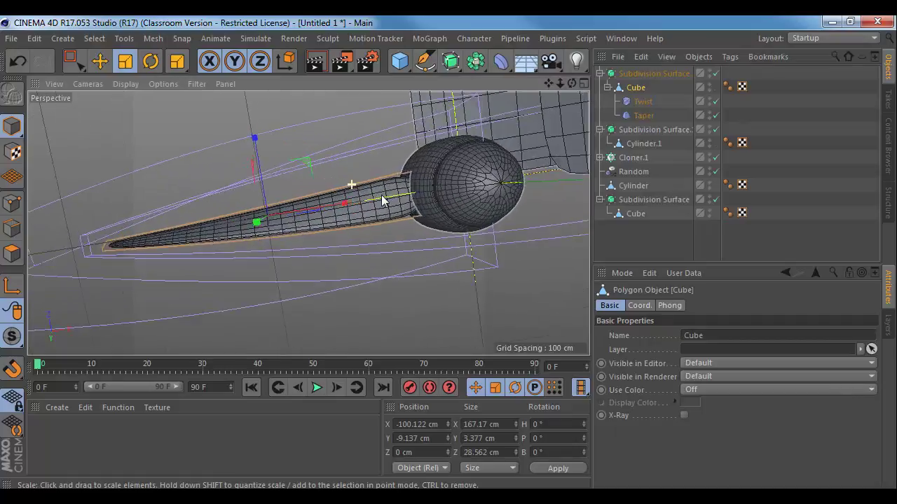
# - Rename the Subdivision Surface holding the twisted, tapered blade as propeller and collapse its hierarchy
pyautogui.keyDown('alt'); pyautogui.moveTo(381, 201); pyautogui.dragTo(652, 106); pyautogui.keyUp('alt')
pyautogui.click(482, 181)
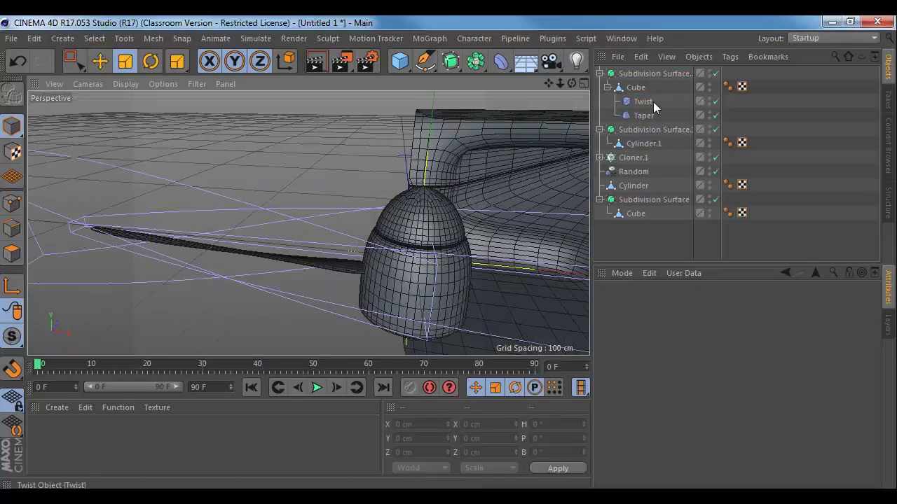
pyautogui.click(599, 73)
pyautogui.click(634, 71)
pyautogui.doubleClick(635, 70)
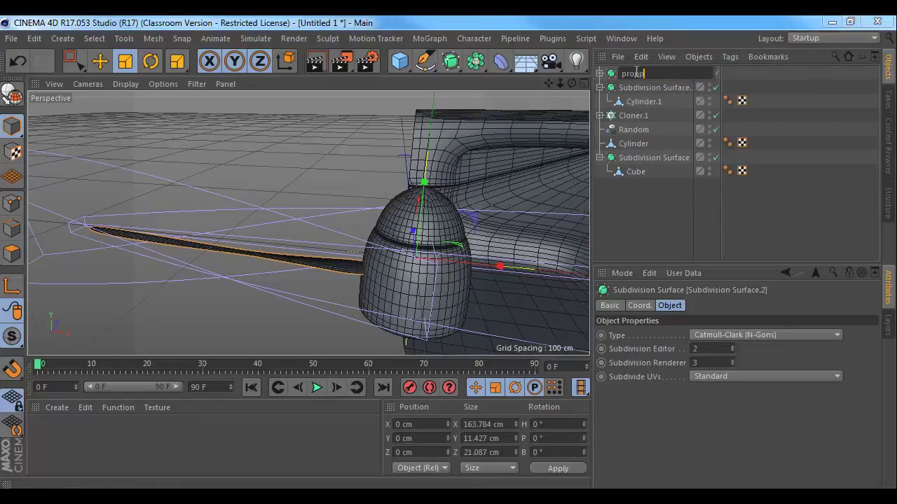
pyautogui.press('Return')
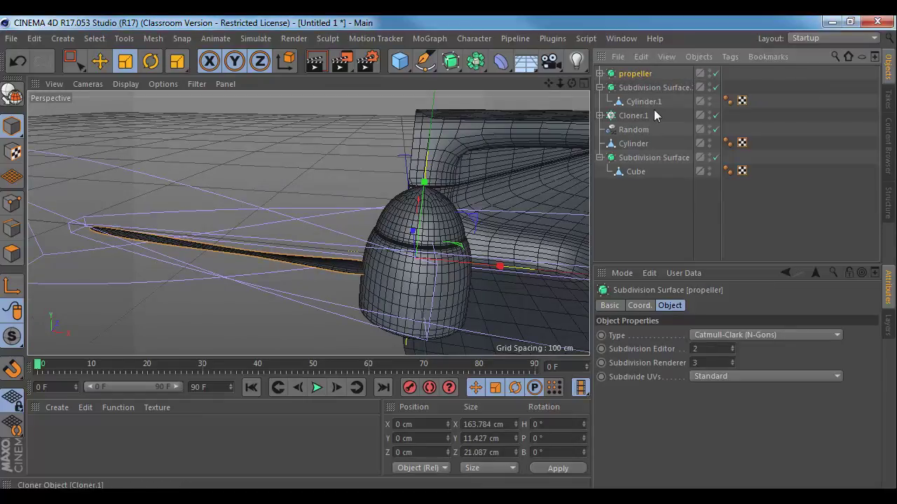
# - Rename the domed hub's Subdivision Surface as propellerCenter and collapse its hierarchy
pyautogui.click(652, 86)
pyautogui.doubleClick(652, 86)
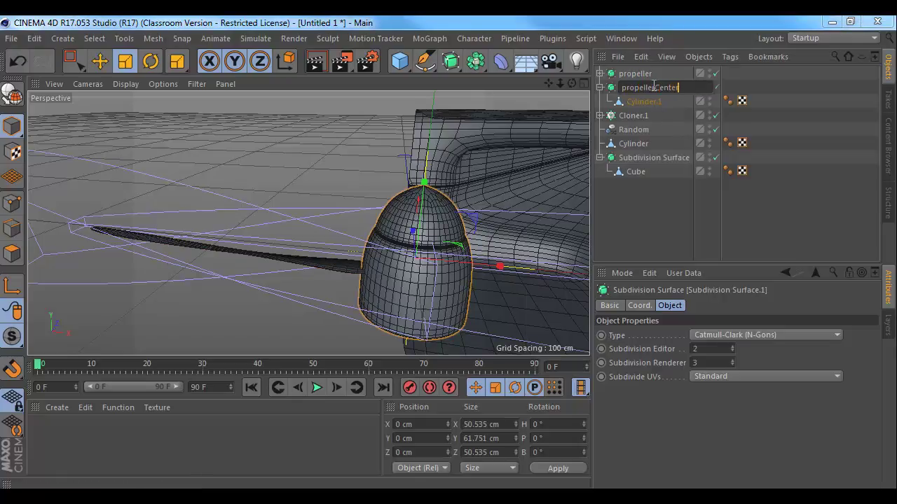
pyautogui.write('propellerCenter')
pyautogui.press('Return')
pyautogui.click(599, 87)
# - Rename the Cloner.1 object as coil
pyautogui.click(622, 101)
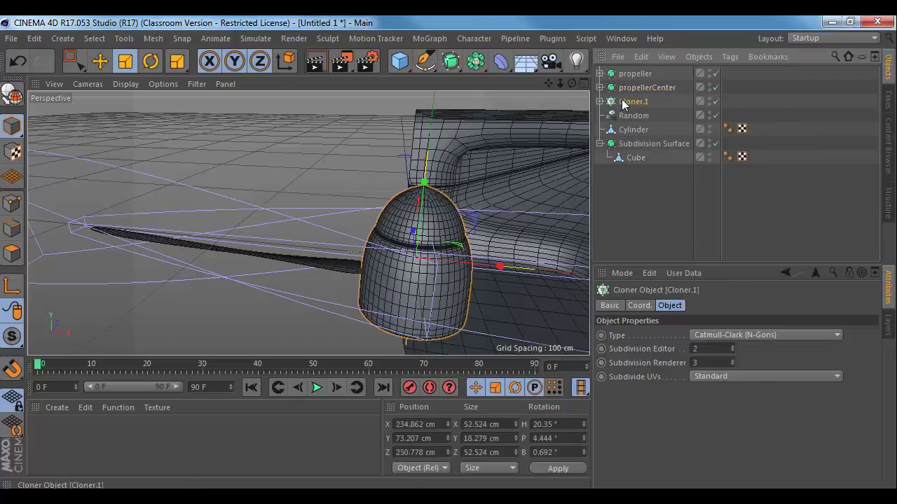
pyautogui.doubleClick(627, 101)
pyautogui.write('co')
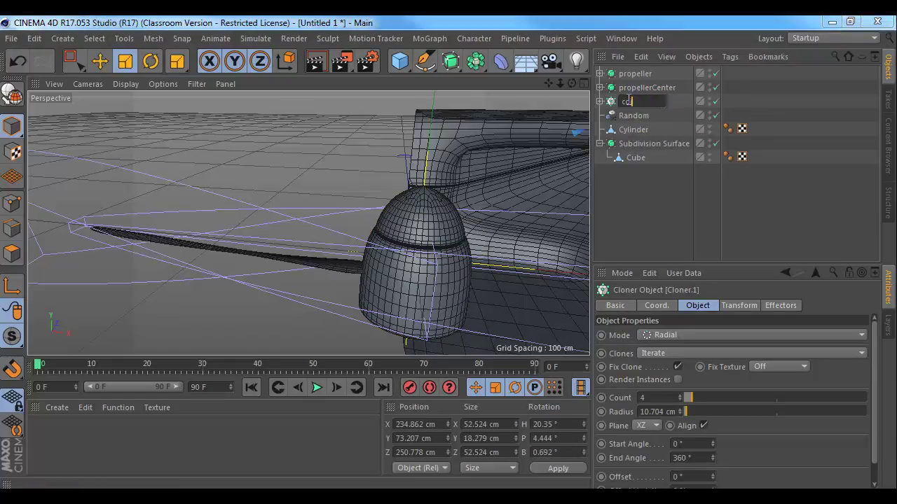
pyautogui.write('il')
pyautogui.press('Return')
# - Rename the Cylinder object at the end of the drone arm as motorHousing
pyautogui.click(626, 117)
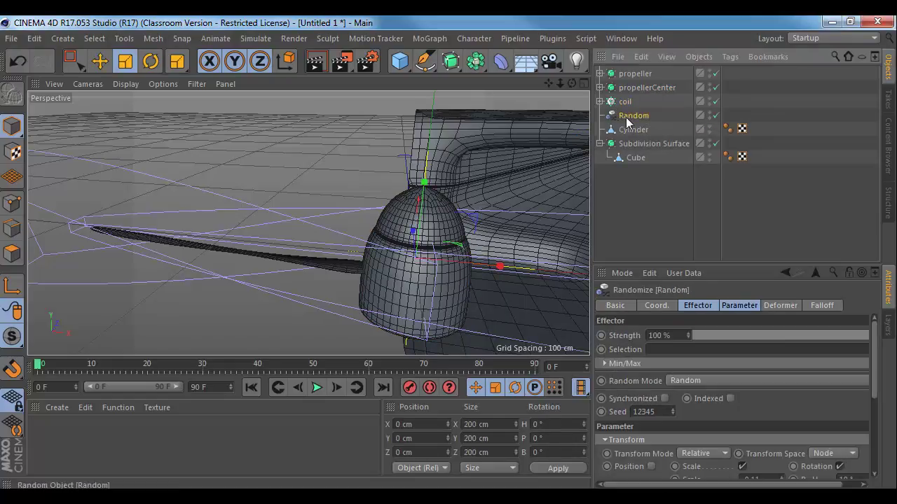
pyautogui.click(633, 128)
pyautogui.scroll(-5, 506, 170)
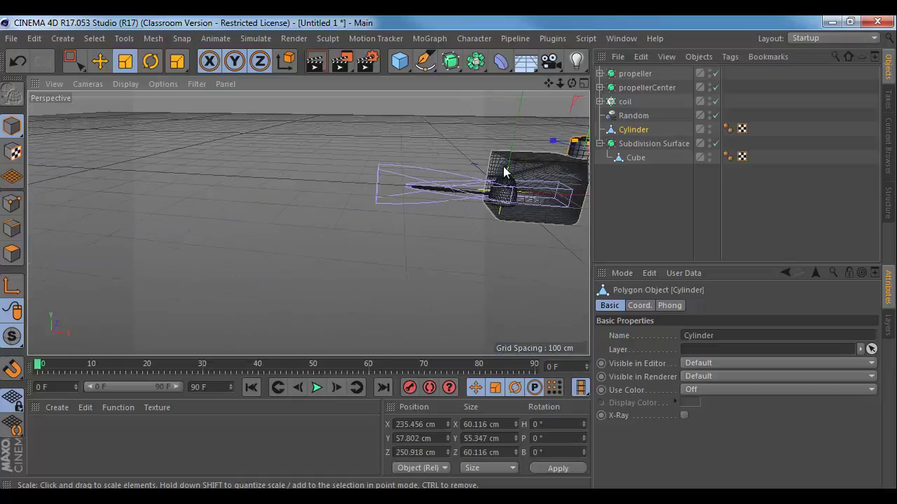
pyautogui.keyDown('alt'); pyautogui.moveTo(505, 172); pyautogui.dragTo(481, 205); pyautogui.keyUp('alt')
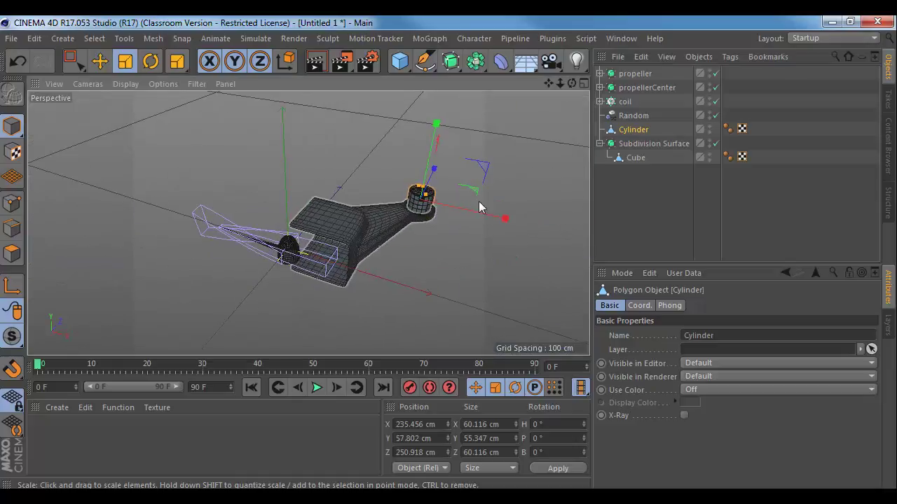
pyautogui.click(633, 131)
pyautogui.press('m')
pyautogui.press('o')
pyautogui.press('t')
pyautogui.click(637, 131)
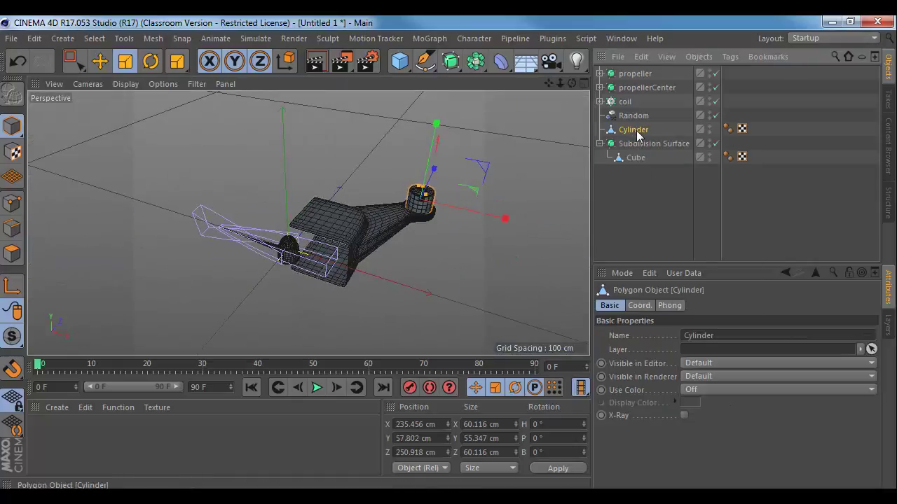
pyautogui.doubleClick(637, 131)
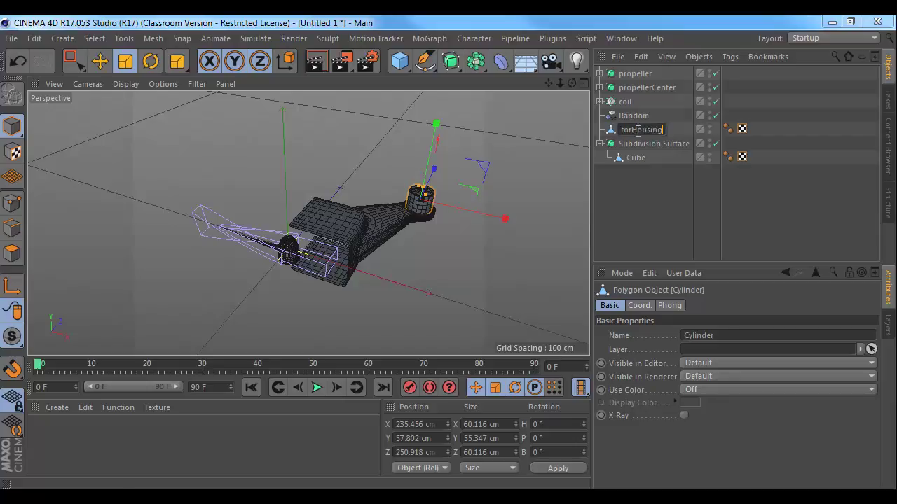
pyautogui.write('motorHousing')
pyautogui.press('Return')
# - Rename the Subdivision Surface holding the drone arm's Cube as body
pyautogui.click(642, 145)
pyautogui.doubleClick(643, 145)
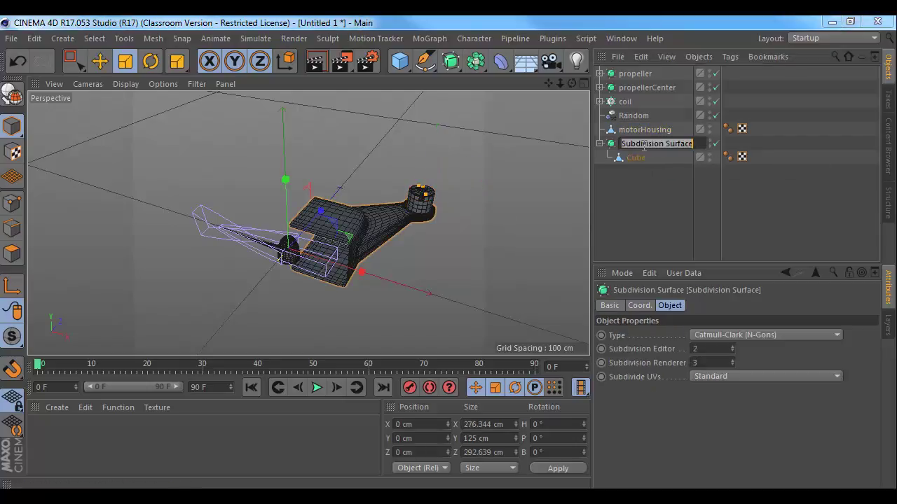
pyautogui.write('bidt')
pyautogui.press('Return')
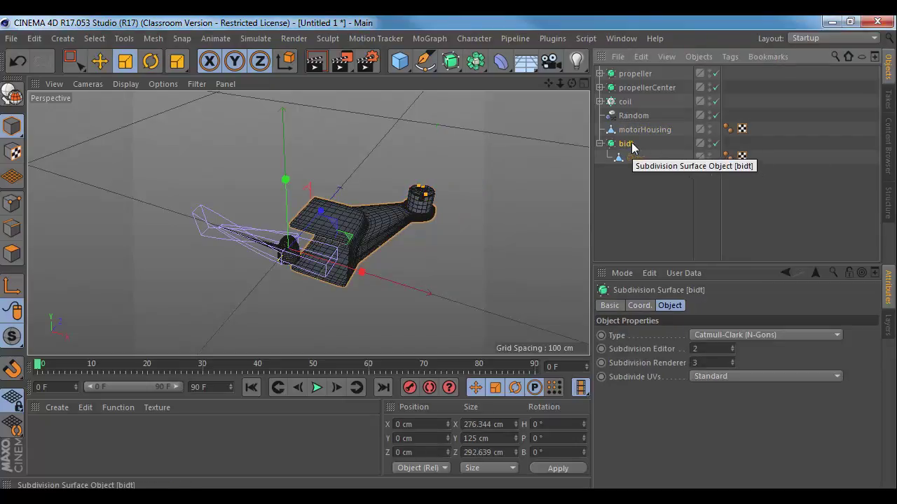
pyautogui.doubleClick(625, 143)
pyautogui.write('bodty')
pyautogui.press('Return')
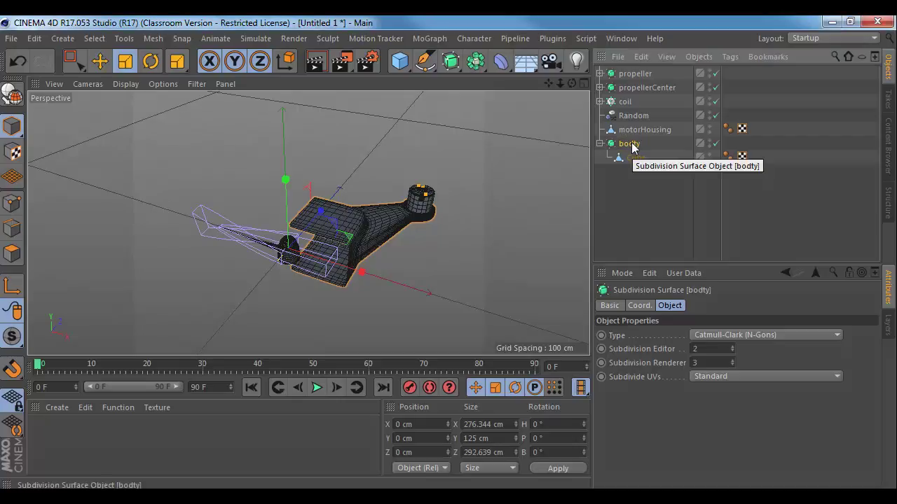
pyautogui.doubleClick(641, 144)
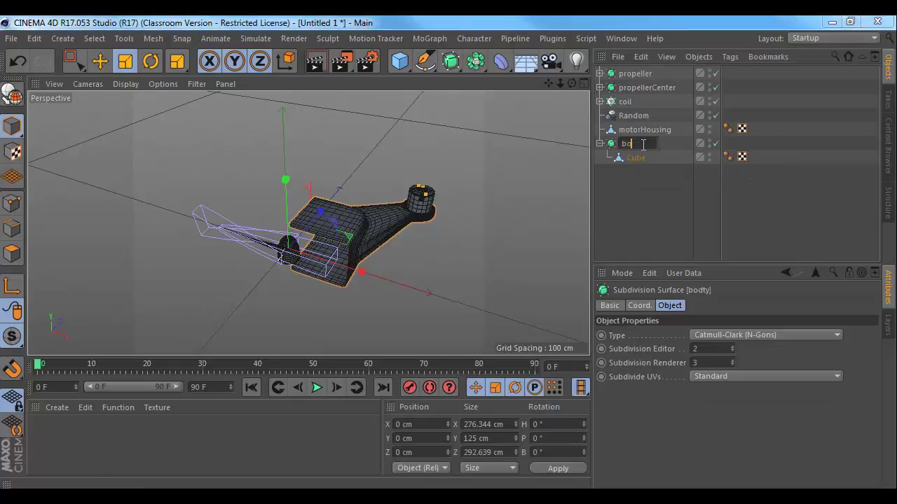
pyautogui.write('body')
pyautogui.press('Return')
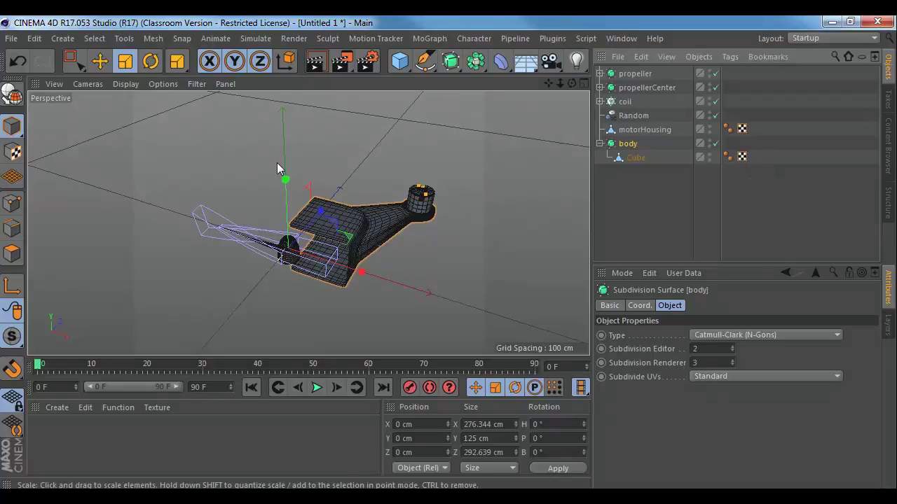
# - Try to mirror the propeller blade across the ZY plane with a Symmetry object, and remove that object
pyautogui.keyDown('alt'); pyautogui.moveTo(277, 162); pyautogui.dragTo(317, 214); pyautogui.keyUp('alt')
pyautogui.keyDown('alt'); pyautogui.moveTo(317, 214); pyautogui.dragTo(510, 139, button='right'); pyautogui.keyUp('alt')
pyautogui.click(635, 74)
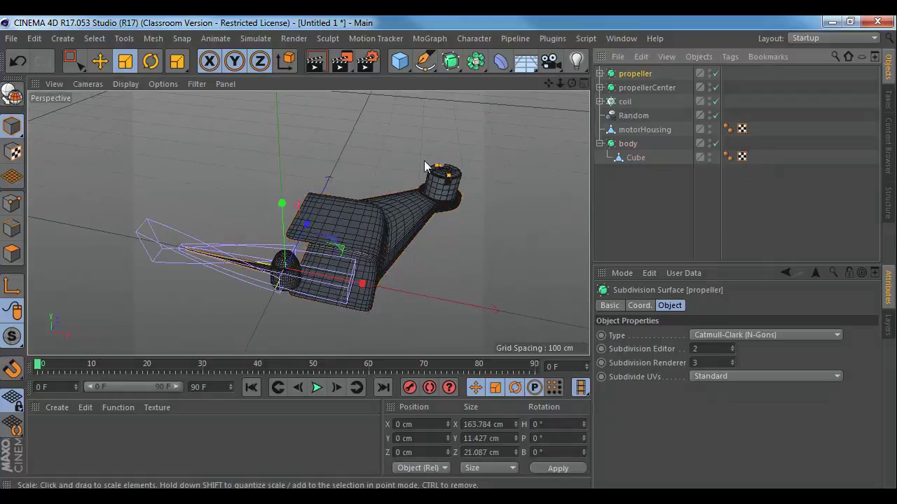
pyautogui.keyDown('alt'); pyautogui.moveTo(426, 168); pyautogui.dragTo(502, 84); pyautogui.keyUp('alt')
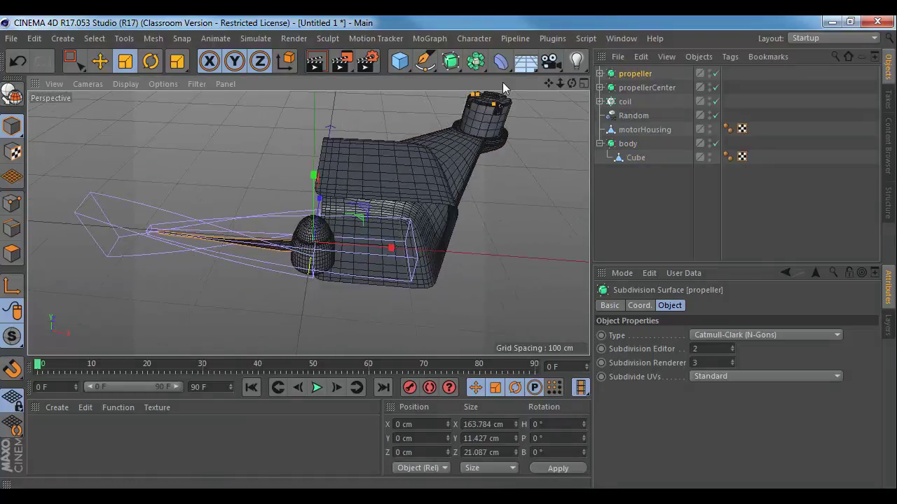
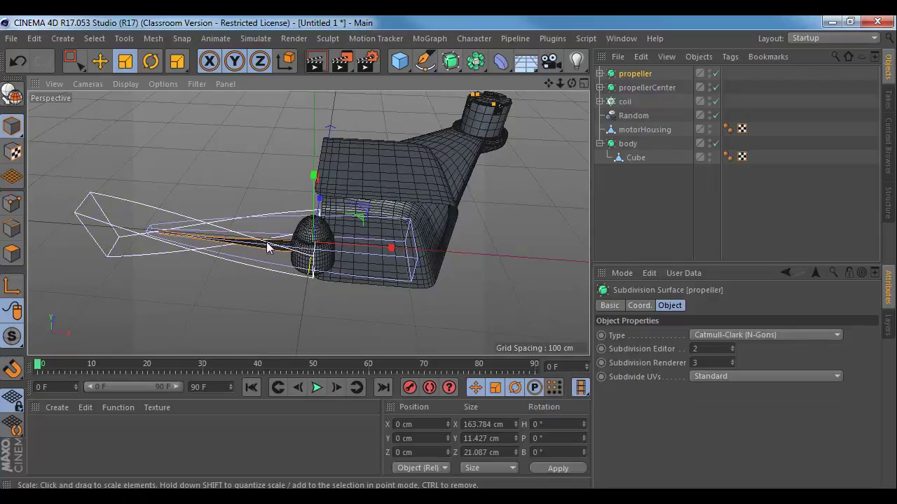
pyautogui.click(475, 64)
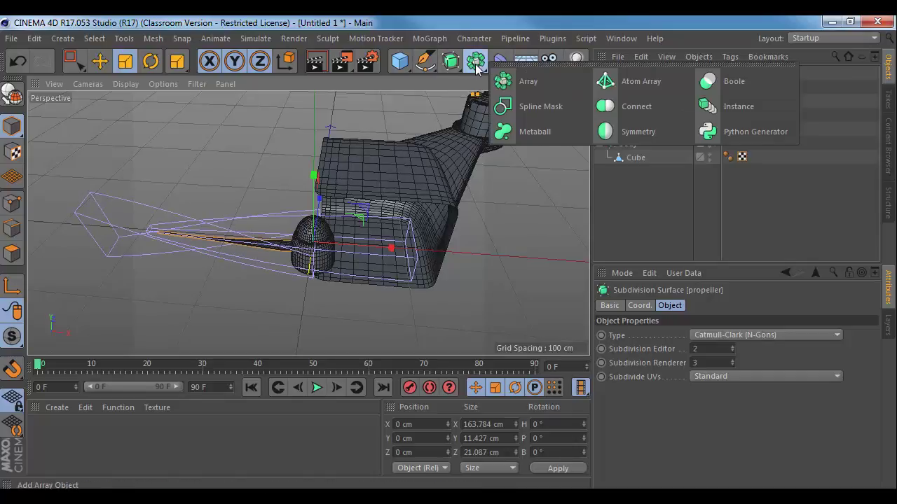
pyautogui.click(647, 130)
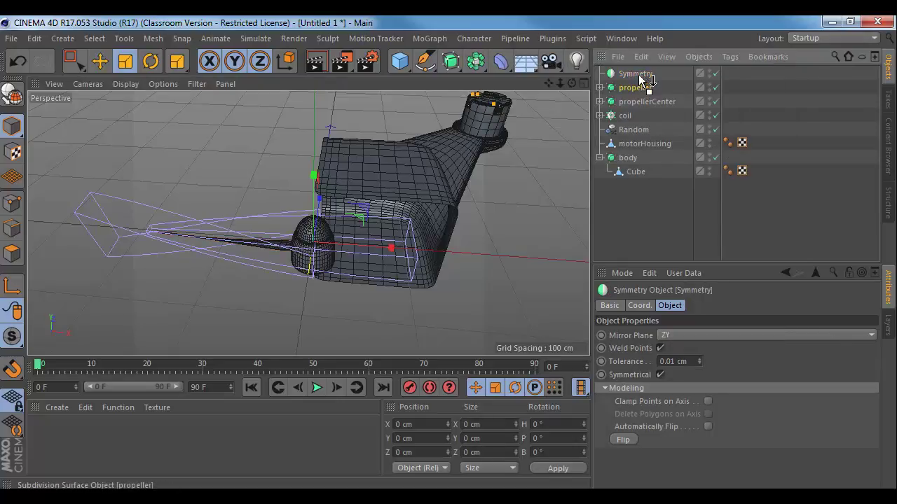
pyautogui.moveTo(638, 75); pyautogui.dragTo(638, 75)
pyautogui.keyDown('alt'); pyautogui.moveTo(358, 187); pyautogui.dragTo(113, 184); pyautogui.keyUp('alt')
pyautogui.keyDown('alt'); pyautogui.moveTo(308, 223); pyautogui.dragTo(483, 201); pyautogui.keyUp('alt')
pyautogui.hotkey('ctrl', 'z')
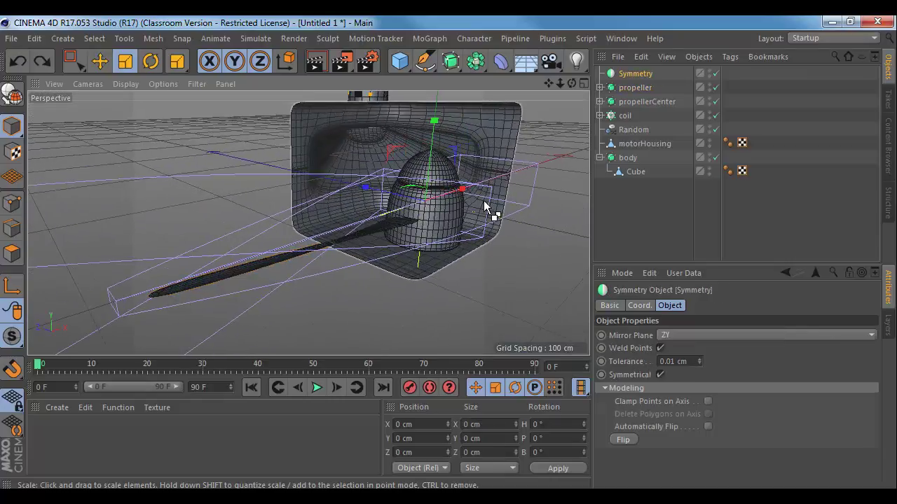
pyautogui.click(629, 71)
pyautogui.press('Delete')
# - Add a MoGraph Cloner and make the propeller its child
pyautogui.click(628, 71)
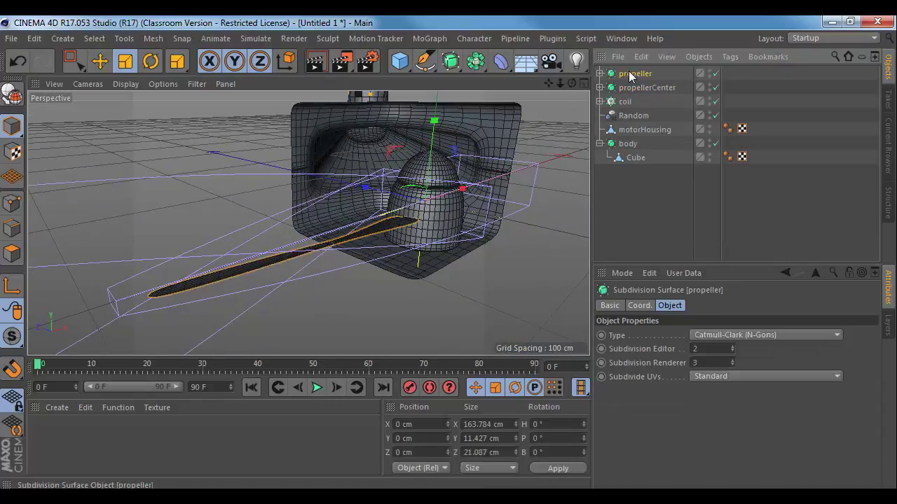
pyautogui.click(428, 38)
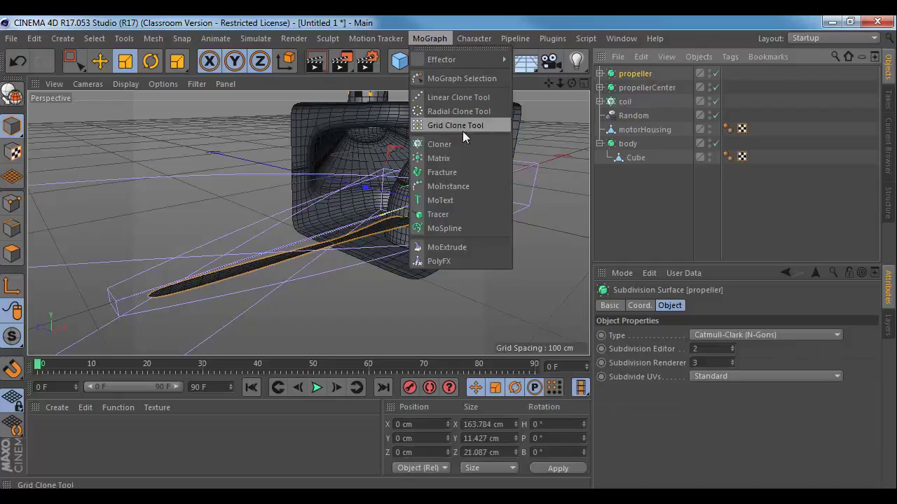
pyautogui.click(449, 144)
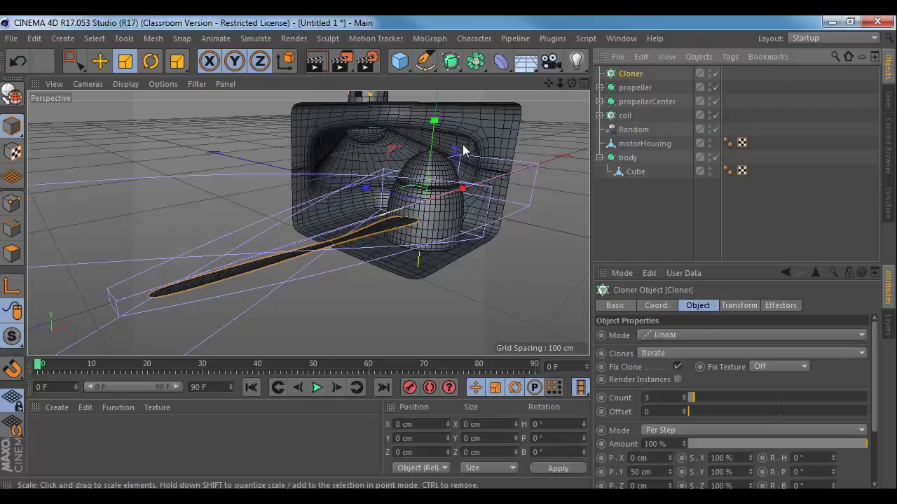
pyautogui.moveTo(629, 74); pyautogui.dragTo(629, 78)
pyautogui.click(630, 74)
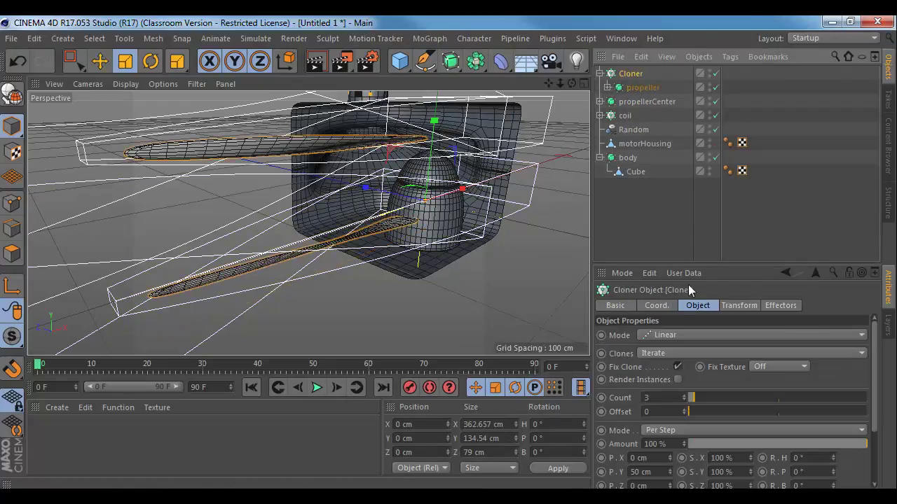
# - Set the propeller Cloner's count to 2 and its Y position offset per step to 0 cm
pyautogui.doubleClick(654, 398)
pyautogui.write('1')
pyautogui.press('Return')
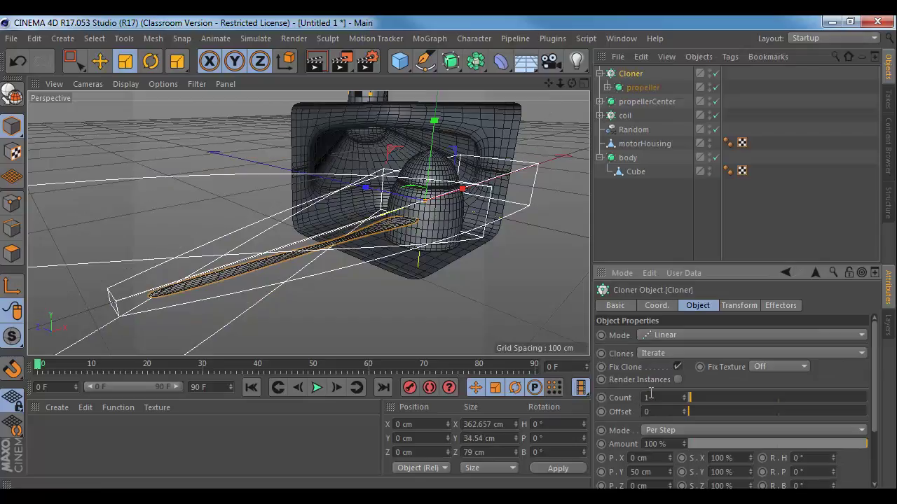
pyautogui.write('2')
pyautogui.press('Return')
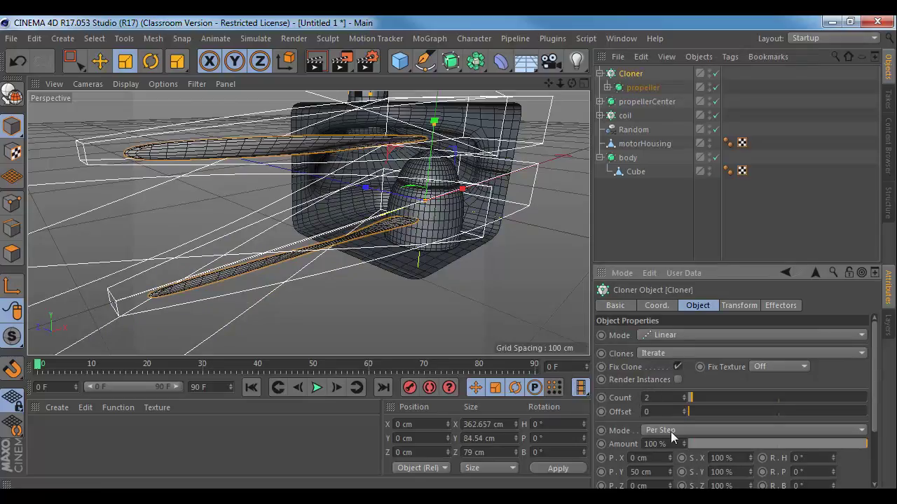
pyautogui.scroll(-3, 626, 424)
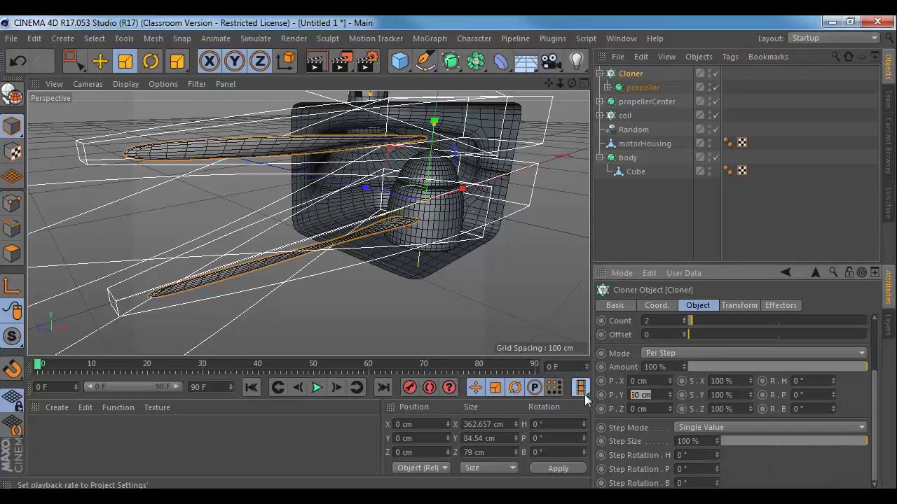
pyautogui.write('0')
pyautogui.press('Return')
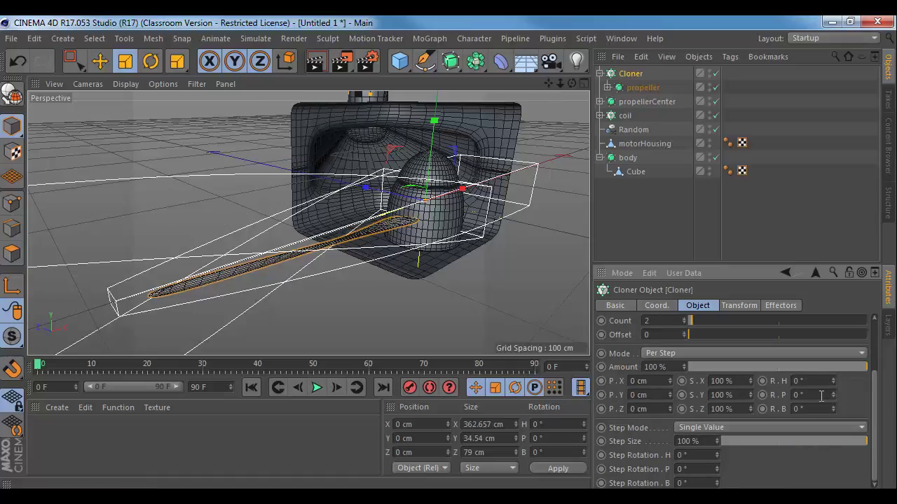
# - Set the propeller Cloner's heading rotation per step to 180° to place the second blade opposite the first
pyautogui.moveTo(833, 397)
pyautogui.mouseDown()
pyautogui.moveTo(834, 357)
pyautogui.moveTo(835, 381)
pyautogui.mouseUp()
pyautogui.hotkey('ctrl', 'z')
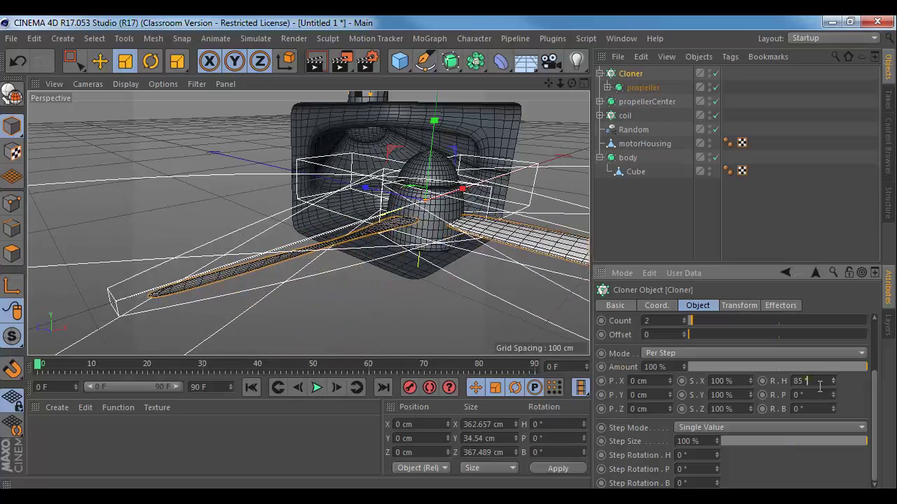
pyautogui.write('180')
pyautogui.press('Return')
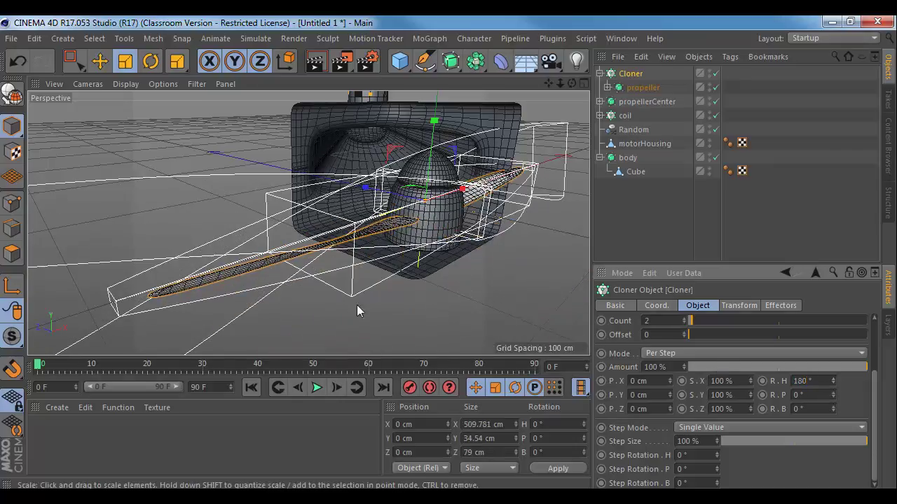
pyautogui.keyDown('alt'); pyautogui.moveTo(417, 237); pyautogui.dragTo(267, 256); pyautogui.keyUp('alt')
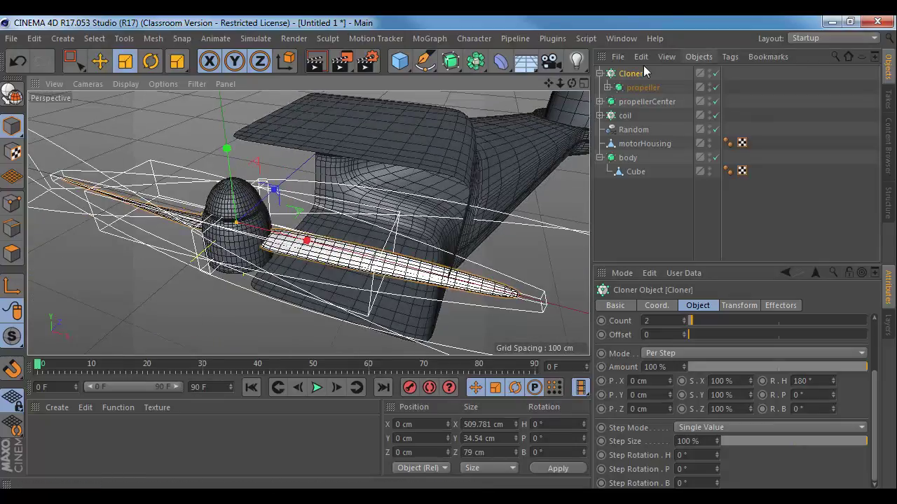
# - Rename the propeller Cloner as propellerBlades
pyautogui.click(600, 72)
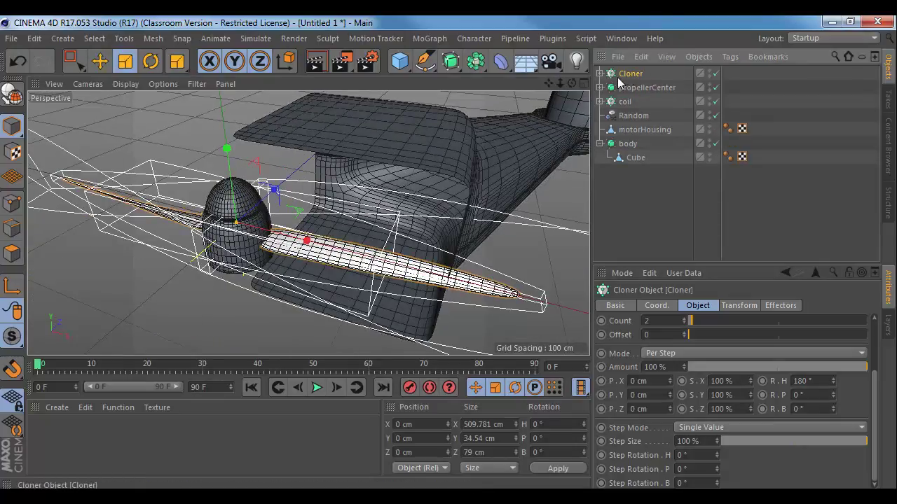
pyautogui.doubleClick(631, 74)
pyautogui.write('p')
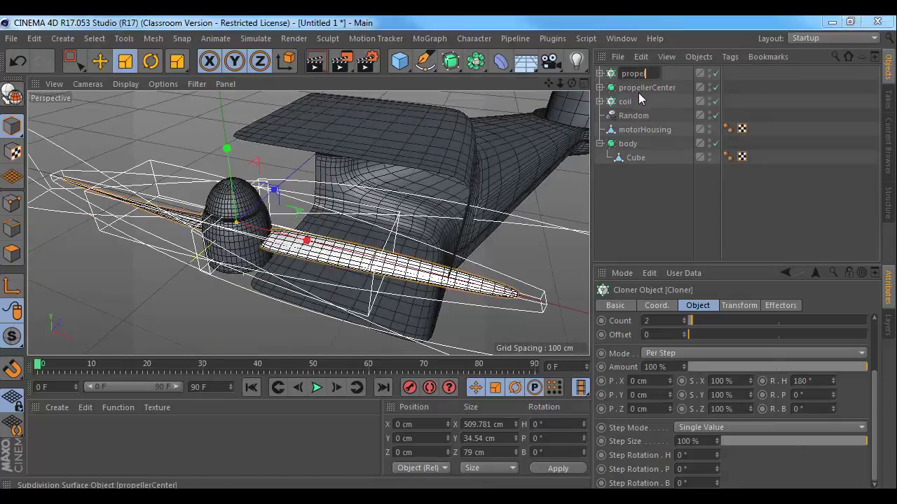
pyautogui.write('ropellerBlades')
pyautogui.press('Return')
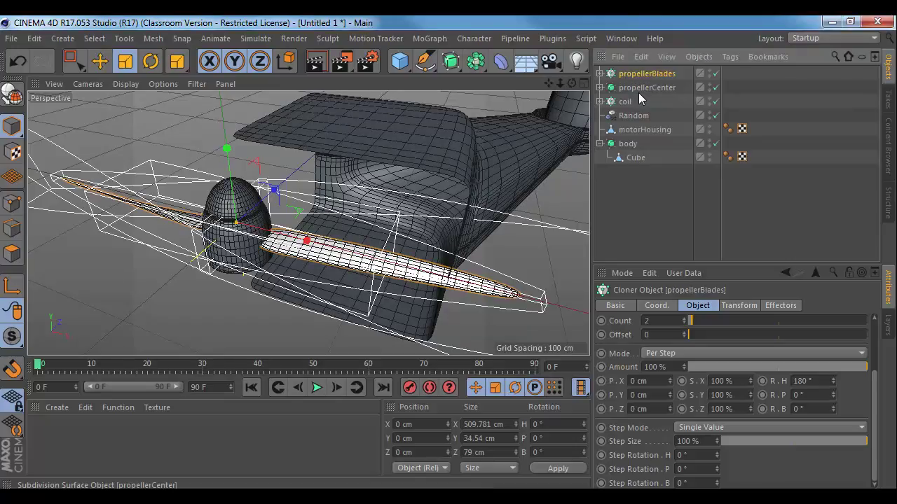
# - Hide the propeller blade's Twist and Taper deformer cages in the editor view
pyautogui.click(600, 72)
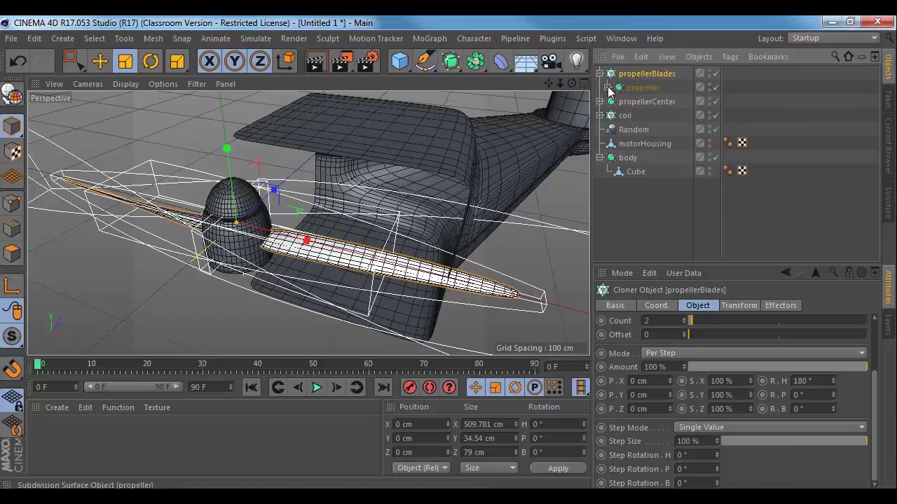
pyautogui.click(608, 87)
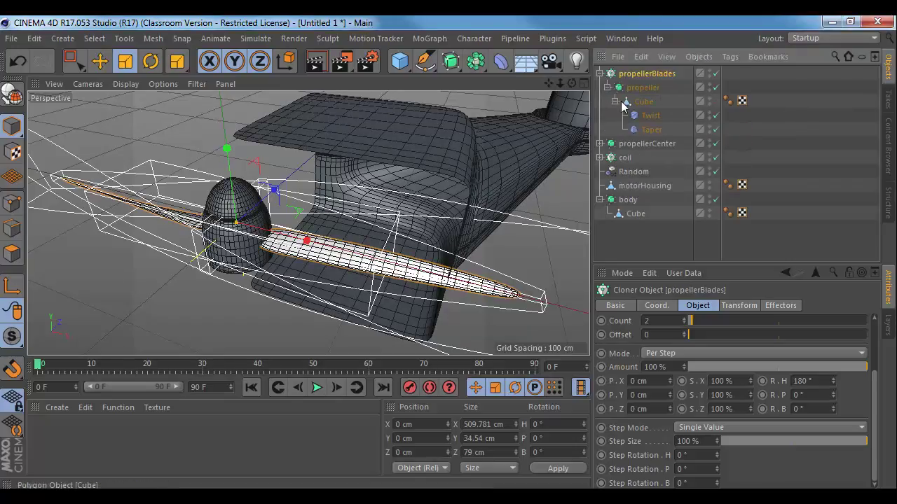
pyautogui.click(709, 113)
pyautogui.doubleClick(710, 126)
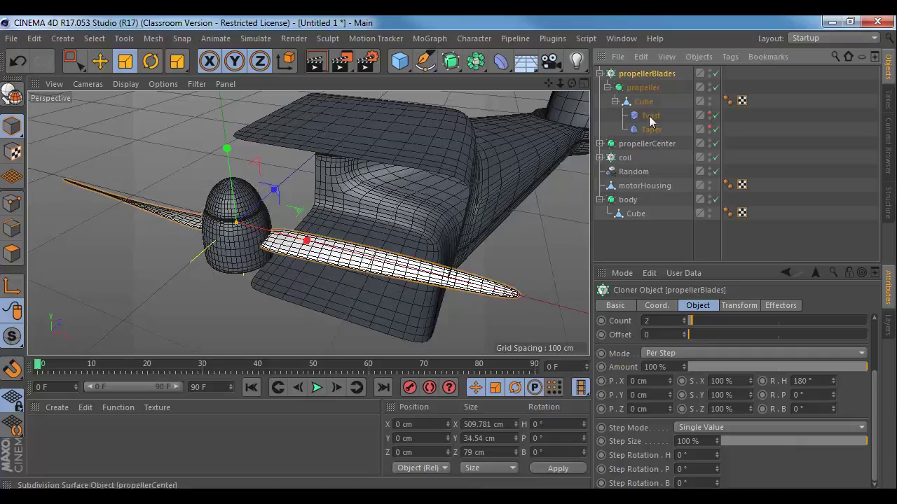
pyautogui.click(599, 72)
# - Try raising only the propeller blades along Y, and undo the move
pyautogui.keyDown('alt'); pyautogui.moveTo(565, 180); pyautogui.dragTo(574, 141); pyautogui.keyUp('alt')
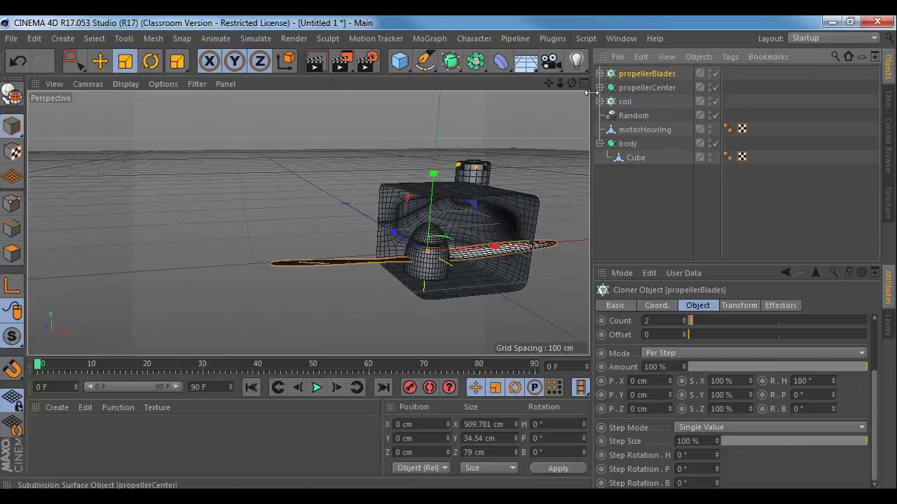
pyautogui.press('e')
pyautogui.moveTo(433, 193); pyautogui.dragTo(434, 164)
pyautogui.hotkey('ctrl', 'z')
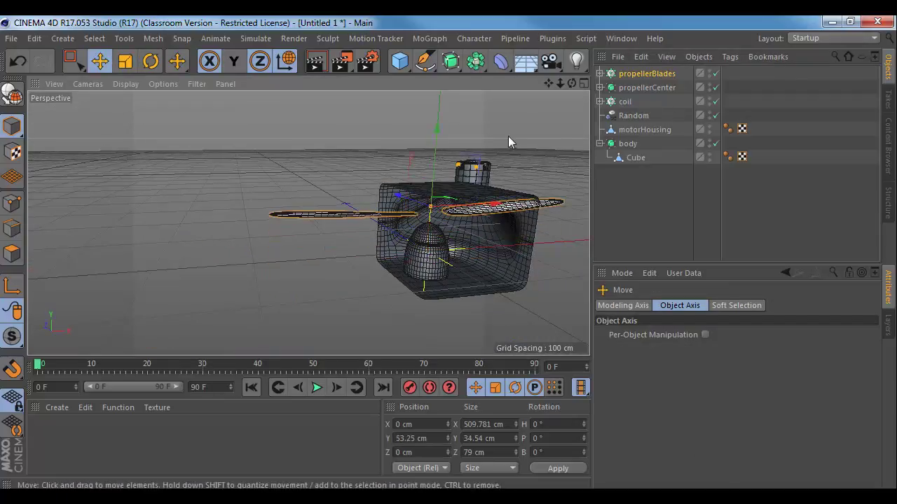
# - Group propellerBlades and propellerCenter under one null and name it PropellerGroup
pyautogui.keyDown('ctrl'); pyautogui.click(645, 87); pyautogui.keyUp('ctrl')
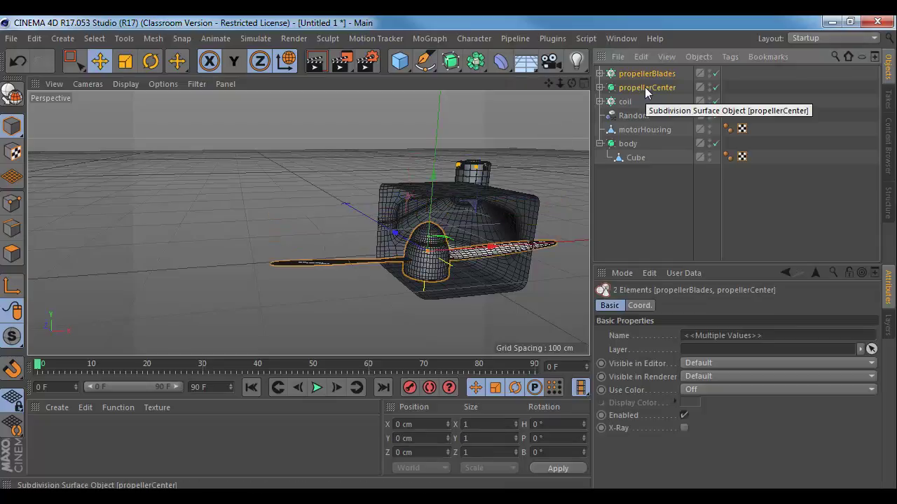
pyautogui.hotkey('alt', 'g')
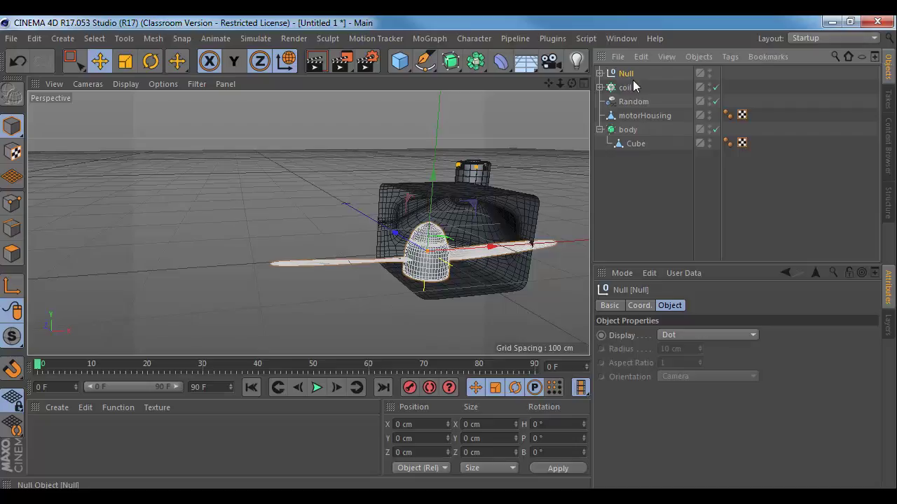
pyautogui.doubleClick(632, 80)
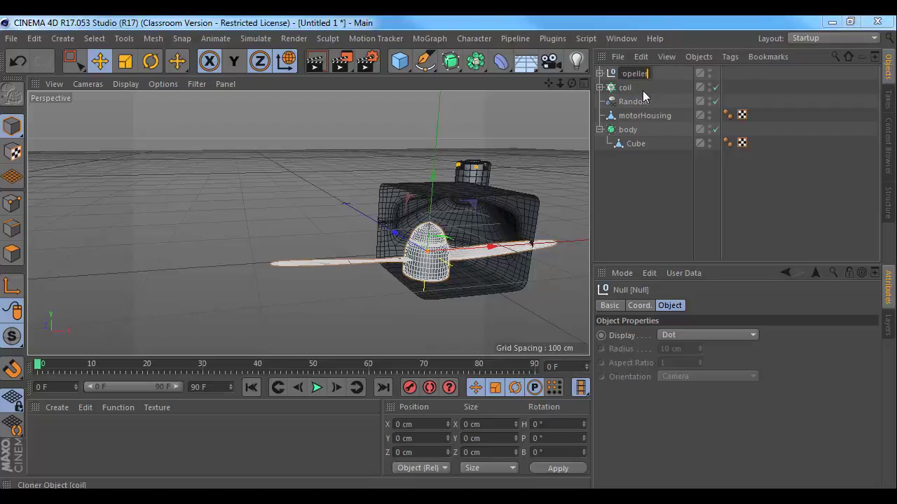
pyautogui.write('PropellerGroup')
pyautogui.press('Return')
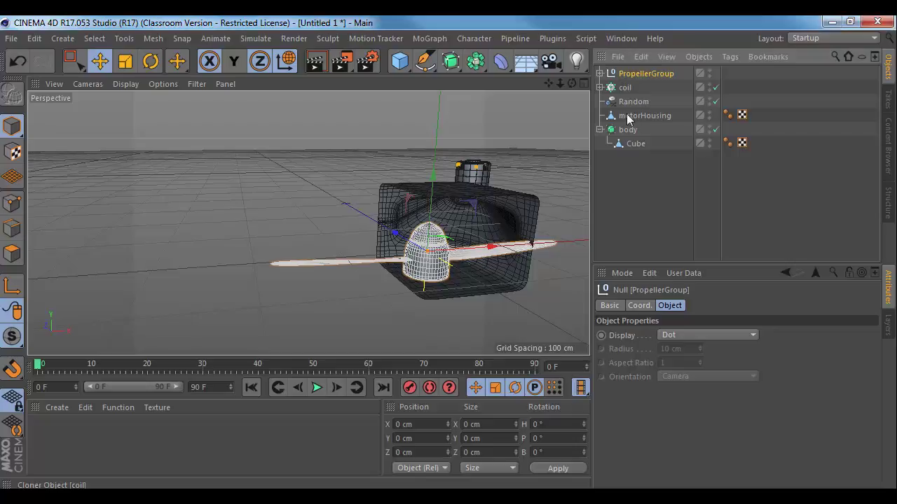
# - In the top view, move PropellerGroup over the motor's center, at about X 235 cm and Z 251 cm
pyautogui.middleClick(510, 167)
pyautogui.middleClick(434, 168)
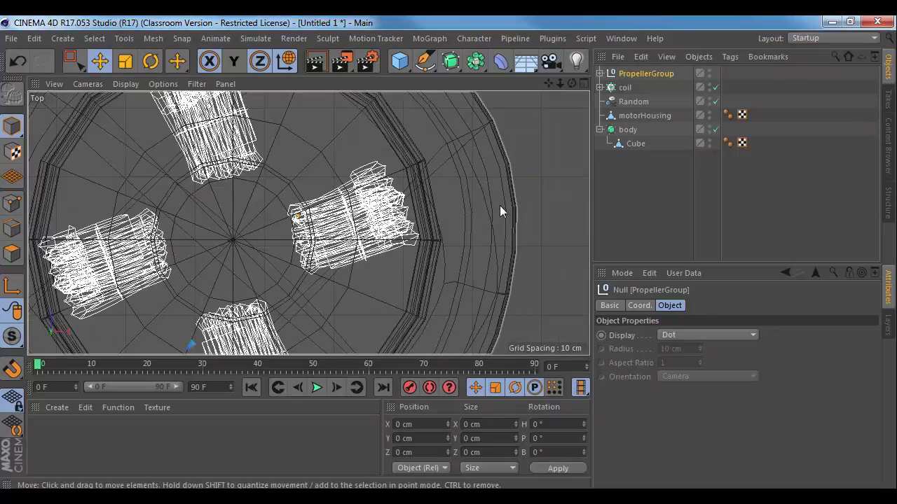
pyautogui.scroll(-6, 433, 168)
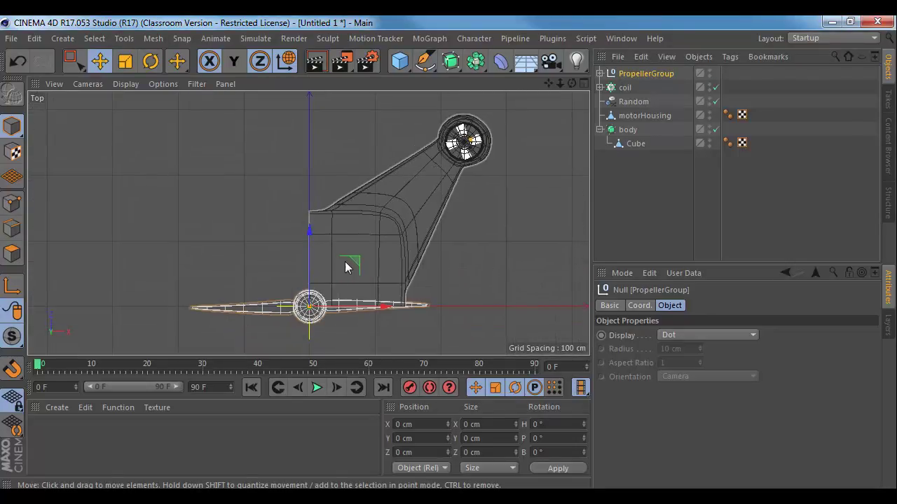
pyautogui.moveTo(350, 271); pyautogui.dragTo(507, 94)
pyautogui.scroll(5, 404, 244)
pyautogui.scroll(5, 404, 244)
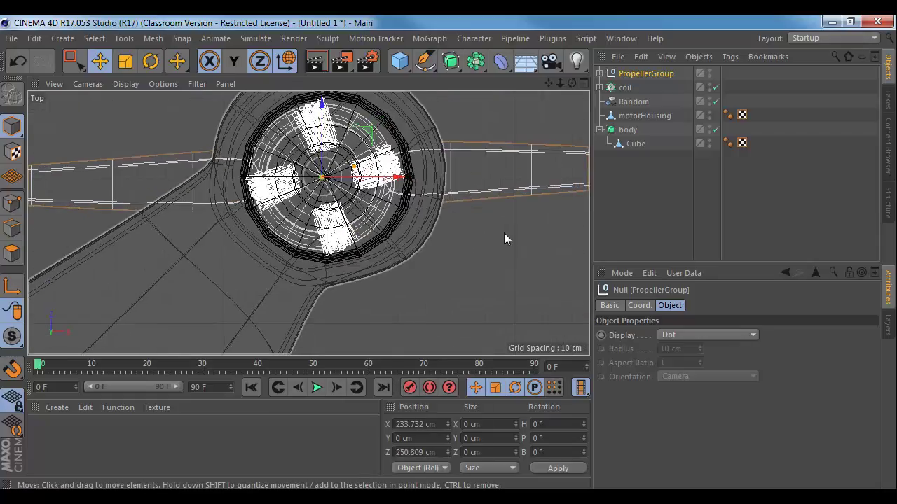
pyautogui.scroll(10, 359, 222)
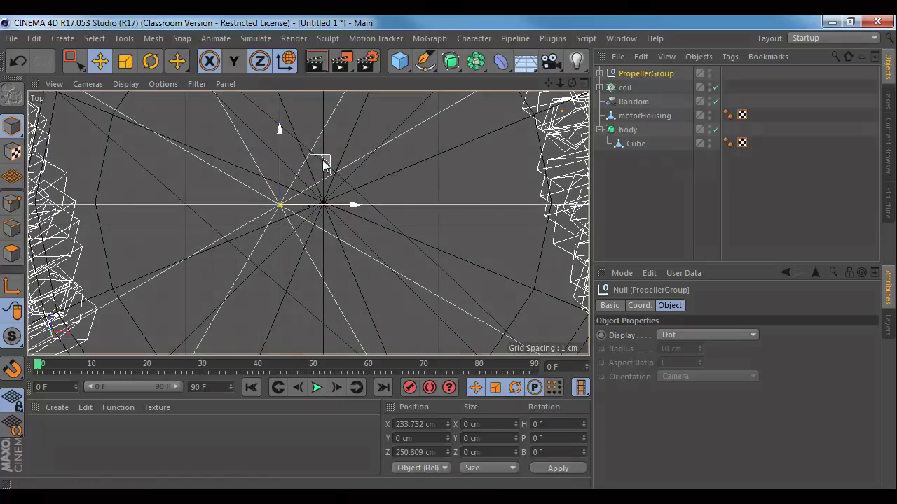
pyautogui.moveTo(325, 157); pyautogui.dragTo(368, 155)
# - Enable snapping with Workplane Snap off, and align PropellerGroup to the motor's center at X 235.456 cm and Z 250.918 cm
pyautogui.click(12, 369)
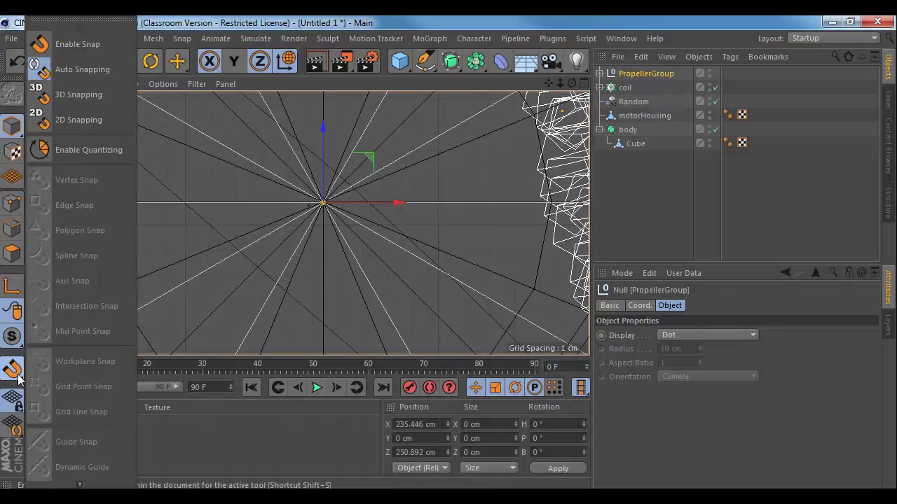
pyautogui.click(15, 375)
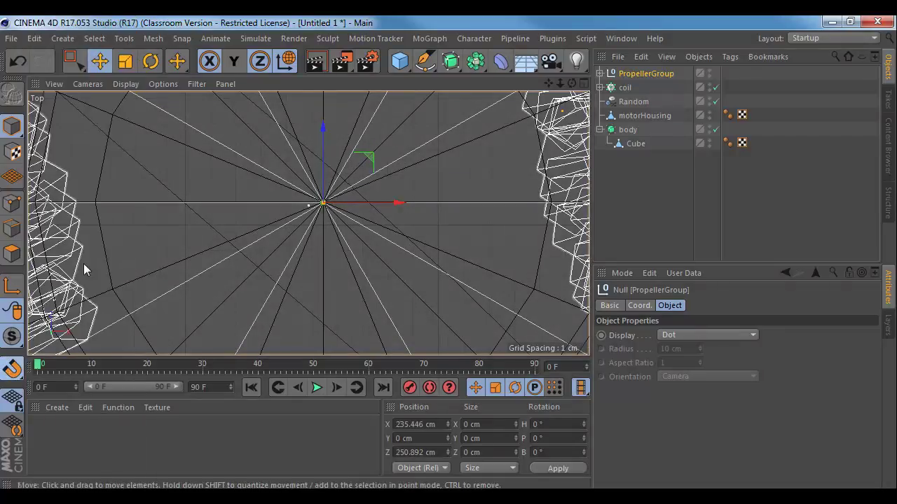
pyautogui.click(12, 369)
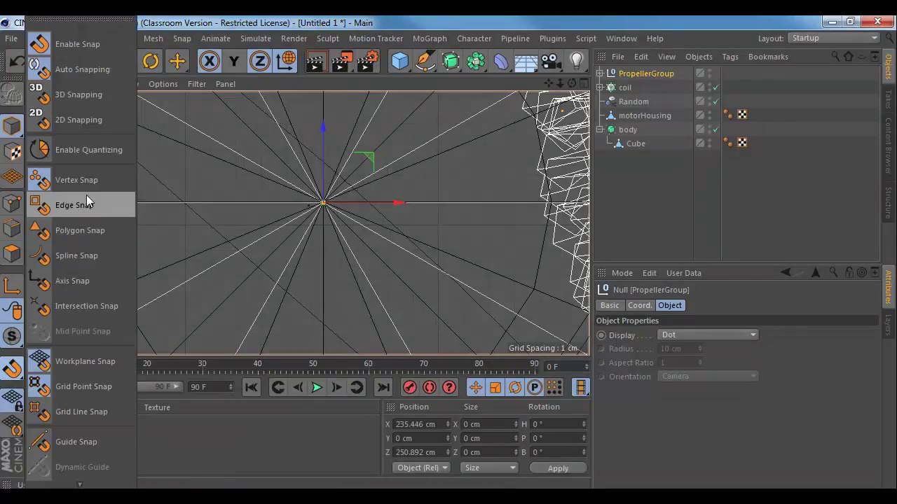
pyautogui.click(91, 362)
pyautogui.moveTo(396, 202)
pyautogui.mouseDown()
pyautogui.moveTo(436, 203)
pyautogui.moveTo(395, 203)
pyautogui.mouseUp()
pyautogui.moveTo(328, 129)
pyautogui.mouseDown()
pyautogui.moveTo(322, 113)
pyautogui.moveTo(322, 127)
pyautogui.mouseUp()
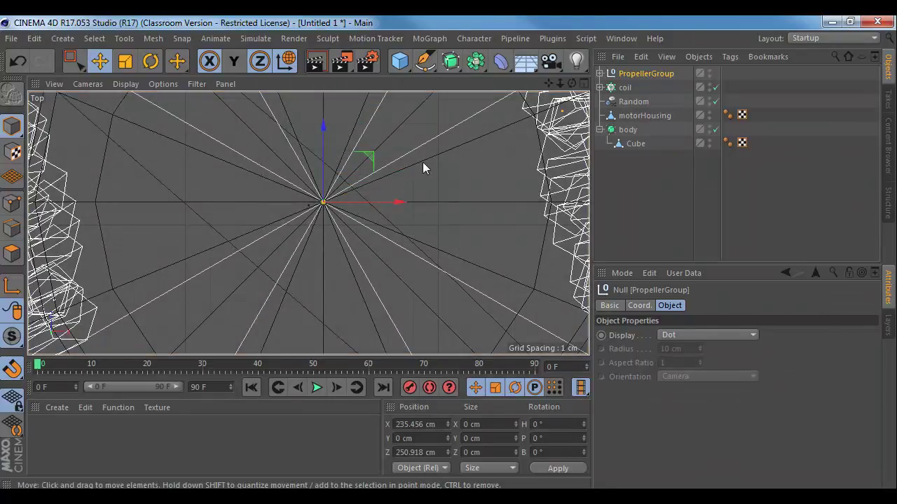
# - In the perspective view, raise PropellerGroup above the motor housing to about Y 112 cm
pyautogui.middleClick(405, 203)
pyautogui.middleClick(259, 153)
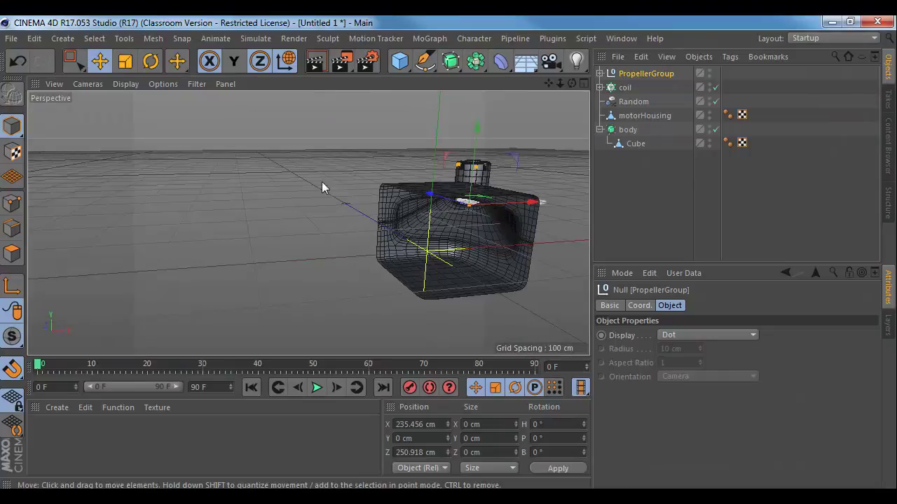
pyautogui.moveTo(322, 182)
pyautogui.keyDown('alt'); pyautogui.mouseDown()
pyautogui.moveTo(352, 214)
pyautogui.moveTo(246, 242)
pyautogui.moveTo(312, 196)
pyautogui.mouseUp(); pyautogui.keyUp('alt')
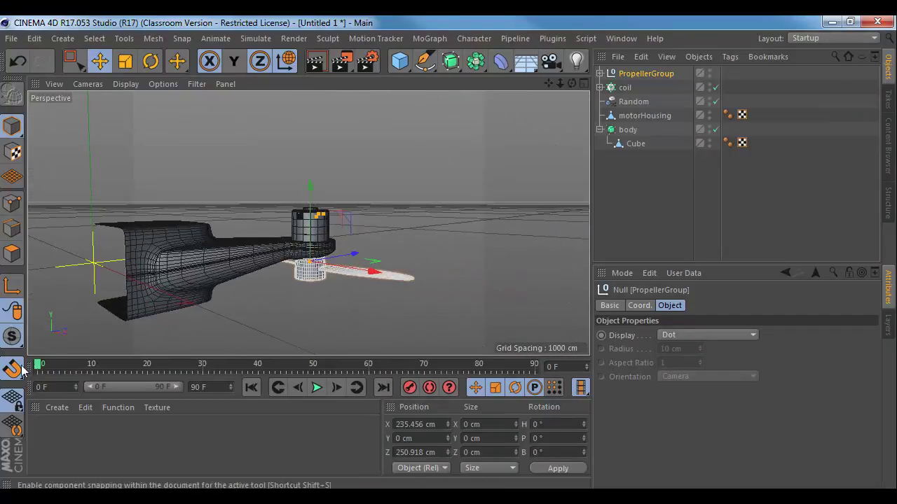
pyautogui.moveTo(309, 185); pyautogui.dragTo(309, 116)
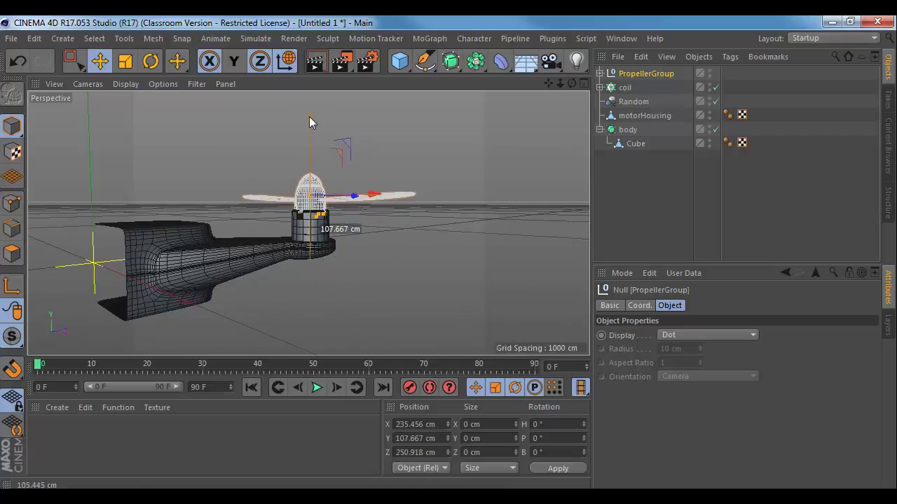
# - Lower PropellerGroup toward the motor shaft to about Y 102 cm
pyautogui.keyDown('alt'); pyautogui.moveTo(280, 178); pyautogui.dragTo(297, 248); pyautogui.keyUp('alt')
pyautogui.keyDown('alt'); pyautogui.moveTo(297, 245); pyautogui.dragTo(364, 243, button='right'); pyautogui.keyUp('alt')
pyautogui.keyDown('alt'); pyautogui.moveTo(363, 243); pyautogui.dragTo(322, 254); pyautogui.keyUp('alt')
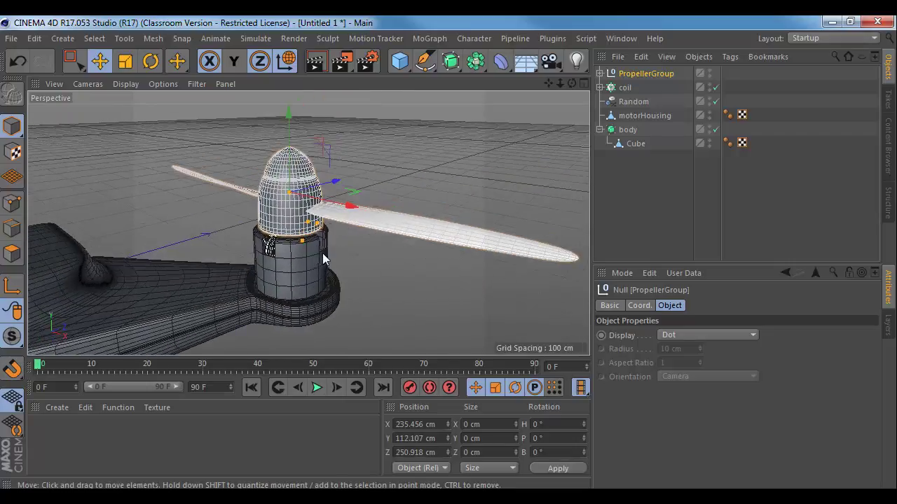
pyautogui.keyDown('alt'); pyautogui.moveTo(323, 254); pyautogui.dragTo(350, 267, button='right'); pyautogui.keyUp('alt')
pyautogui.keyDown('alt'); pyautogui.moveTo(350, 267); pyautogui.dragTo(51, 243); pyautogui.keyUp('alt')
pyautogui.press('t')
pyautogui.press('e')
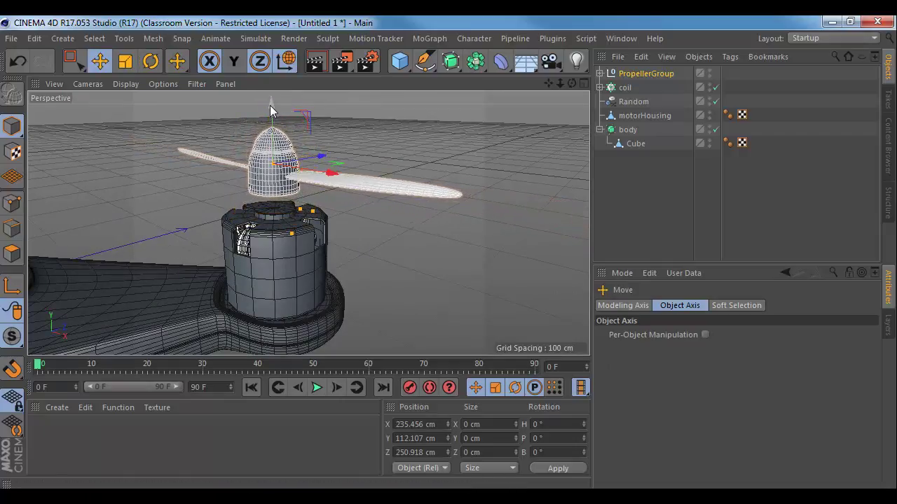
pyautogui.moveTo(269, 105); pyautogui.dragTo(269, 131)
pyautogui.scroll(5, 304, 239)
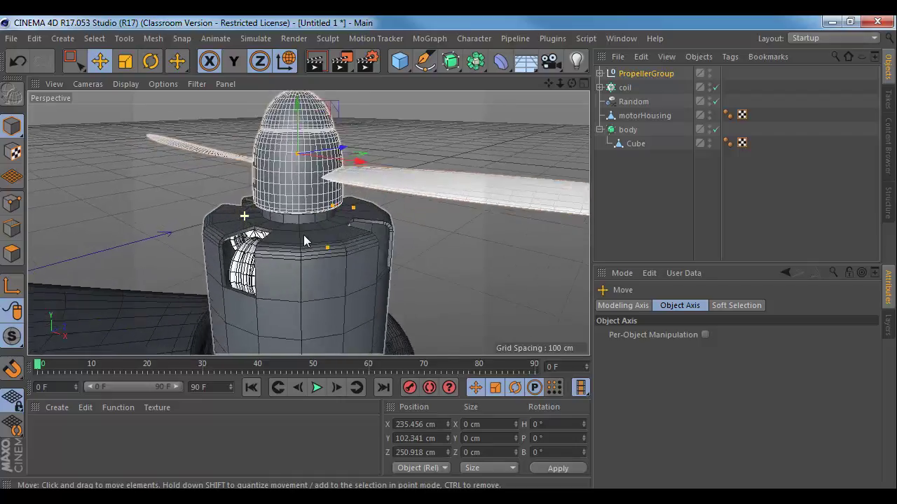
# - Lower PropellerGroup slightly further to close the gap between the hub and the motor housing, and clear the selection
pyautogui.keyDown('alt'); pyautogui.moveTo(331, 209); pyautogui.dragTo(326, 206); pyautogui.keyUp('alt')
pyautogui.click(420, 239)
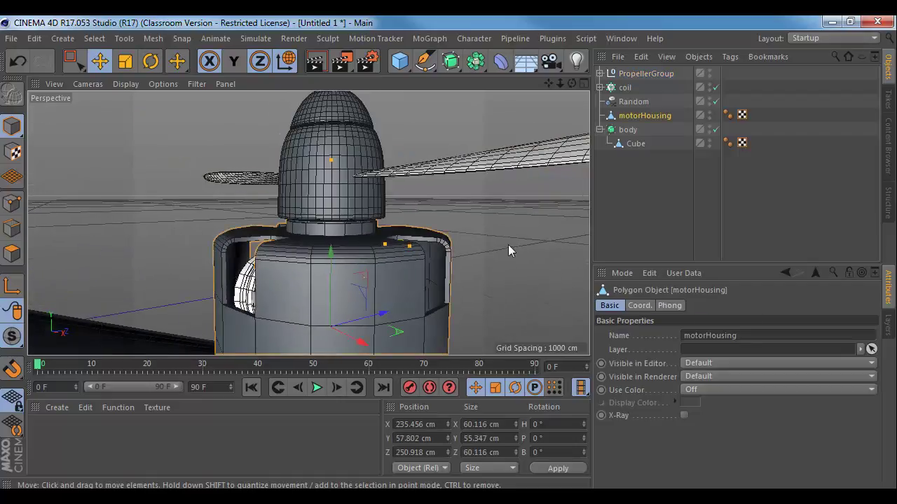
pyautogui.keyDown('alt'); pyautogui.moveTo(507, 245); pyautogui.dragTo(501, 225); pyautogui.keyUp('alt')
pyautogui.click(645, 73)
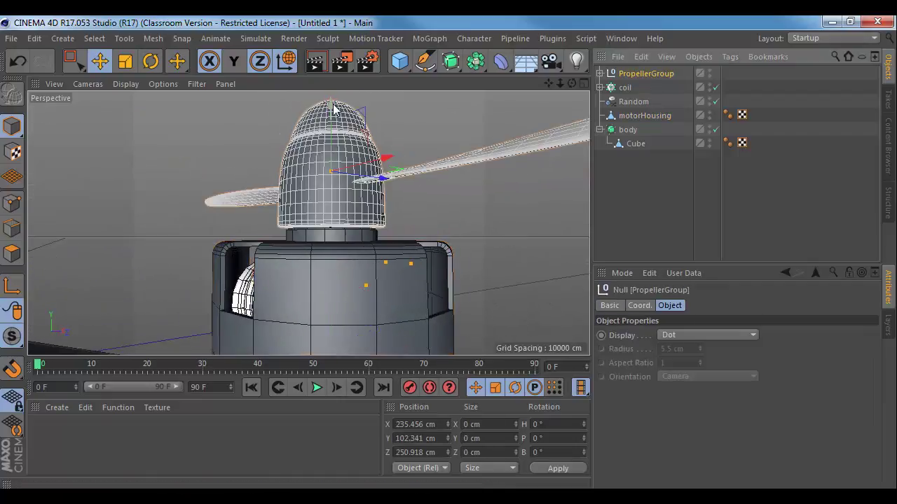
pyautogui.moveTo(331, 102); pyautogui.dragTo(336, 117)
pyautogui.click(493, 253)
# - Disable both the Twist and Taper deformers on the propeller blade's Cube inside PropellerGroup
pyautogui.keyDown('alt'); pyautogui.moveTo(496, 256); pyautogui.dragTo(389, 258, button='right'); pyautogui.keyUp('alt')
pyautogui.keyDown('alt'); pyautogui.moveTo(384, 234); pyautogui.dragTo(433, 178); pyautogui.keyUp('alt')
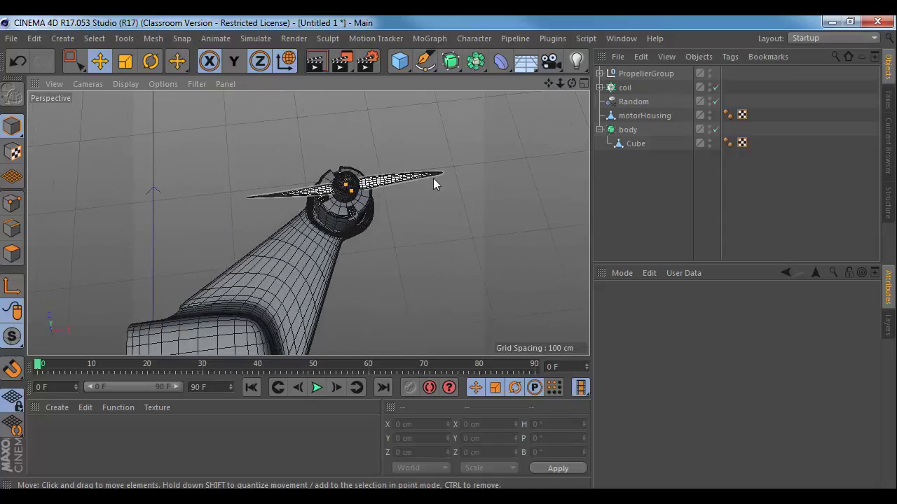
pyautogui.click(600, 73)
pyautogui.click(608, 102)
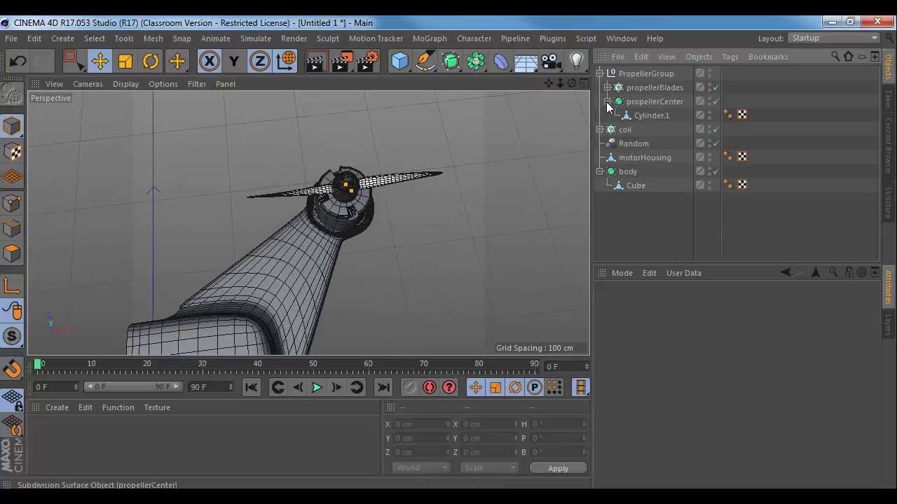
pyautogui.click(607, 88)
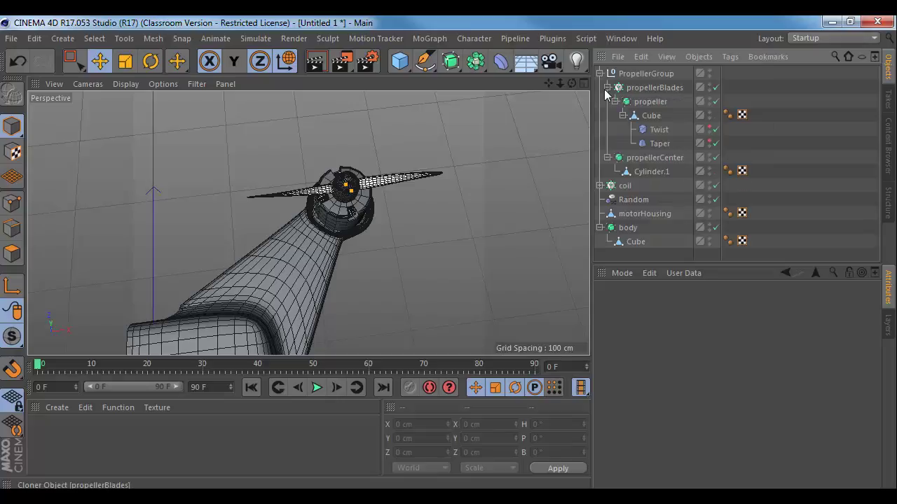
pyautogui.click(650, 116)
pyautogui.click(657, 130)
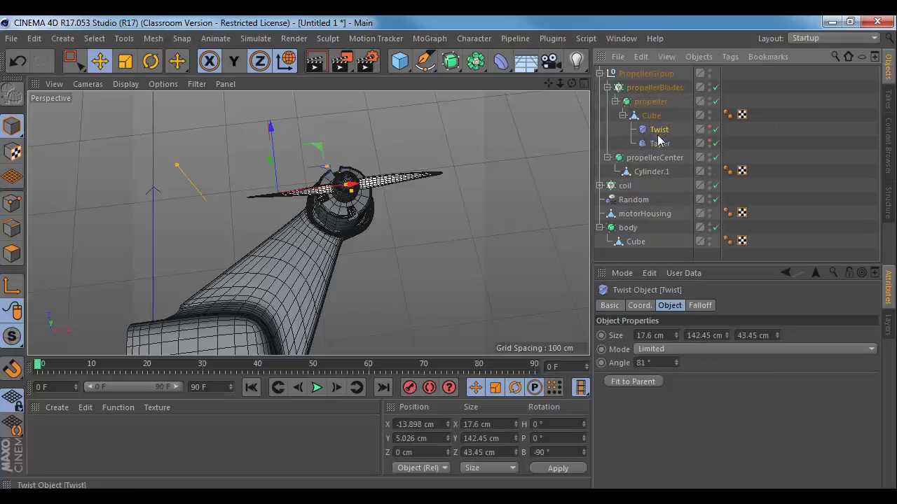
pyautogui.keyDown('shift'); pyautogui.click(659, 144); pyautogui.keyUp('shift')
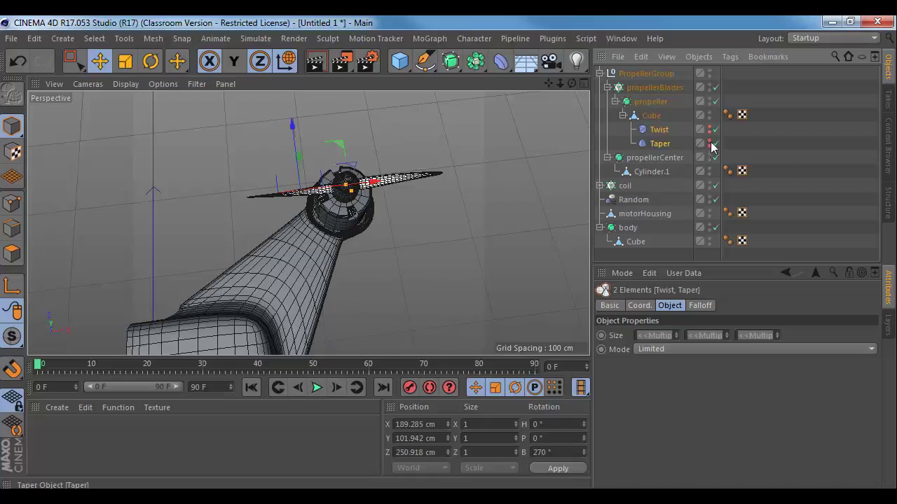
pyautogui.click(715, 142)
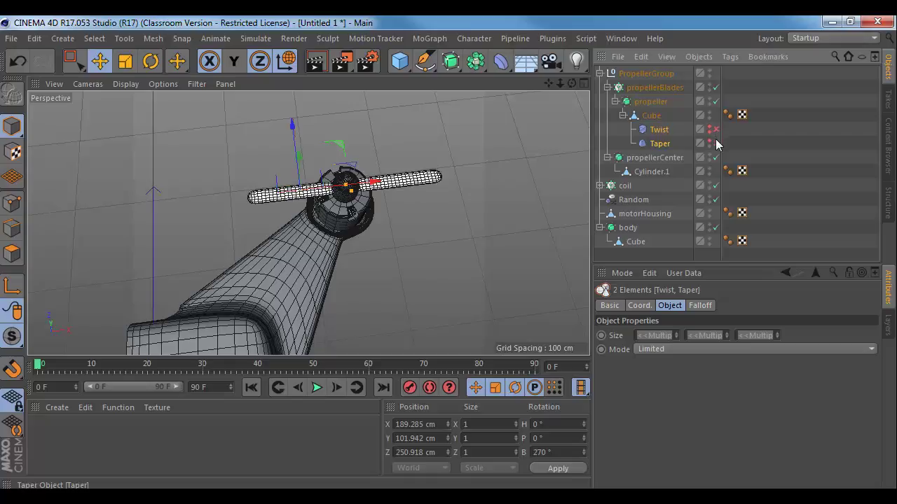
# - Scale the propeller blade's Cube to 1.41 along X and shift it away from the hub to about X -64 cm
pyautogui.click(652, 117)
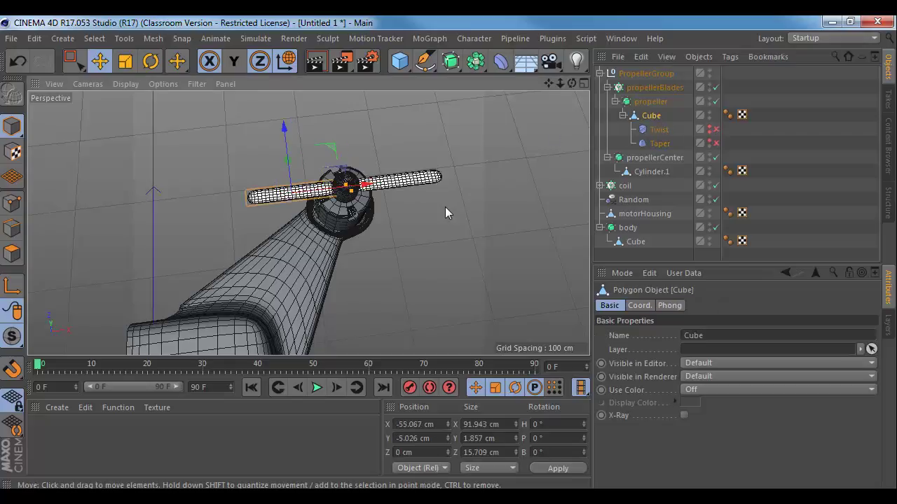
pyautogui.click(639, 305)
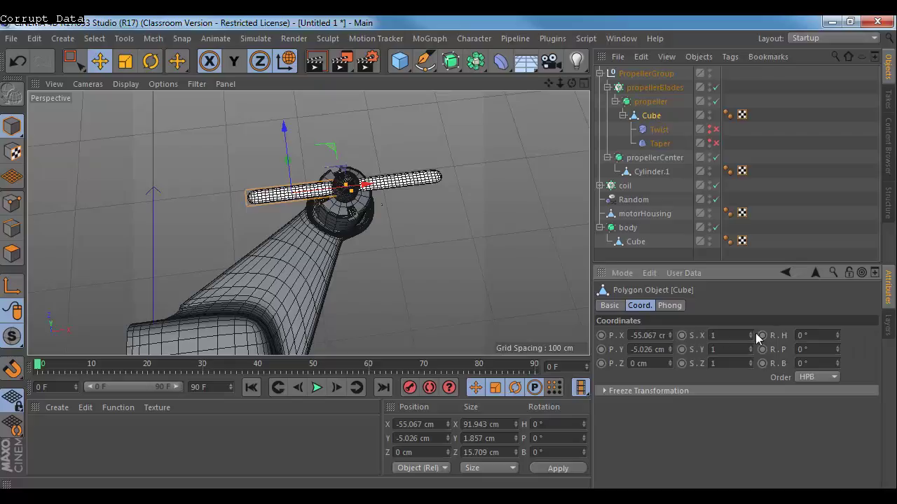
pyautogui.moveTo(751, 347); pyautogui.dragTo(751, 339)
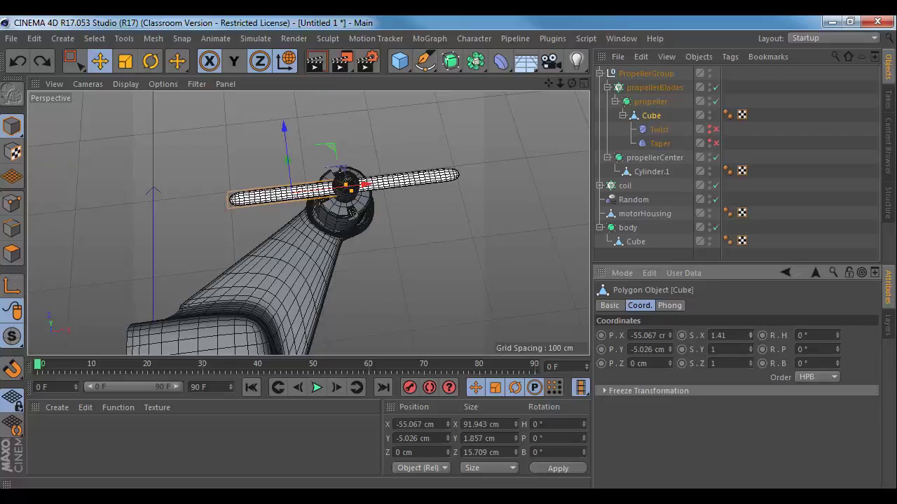
pyautogui.press('Return')
pyautogui.moveTo(380, 186)
pyautogui.mouseDown()
pyautogui.moveTo(357, 187)
pyautogui.moveTo(371, 186)
pyautogui.mouseUp()
# - Lengthen the blade Cube further to an X scale of 2.08, shifting it outward to about X -90 cm
pyautogui.moveTo(751, 333); pyautogui.dragTo(751, 329)
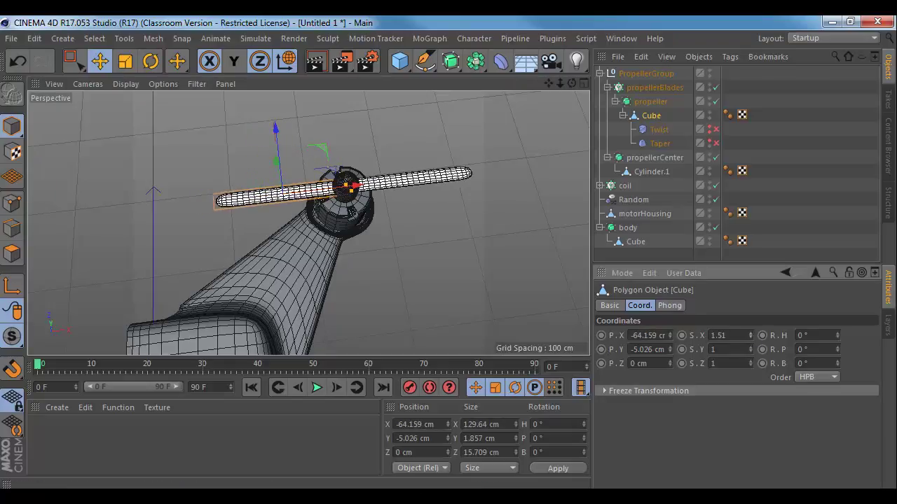
pyautogui.moveTo(356, 187)
pyautogui.mouseDown()
pyautogui.moveTo(327, 190)
pyautogui.moveTo(340, 189)
pyautogui.mouseUp()
pyautogui.keyDown('alt'); pyautogui.moveTo(211, 226); pyautogui.dragTo(288, 273, button='middle'); pyautogui.keyUp('alt')
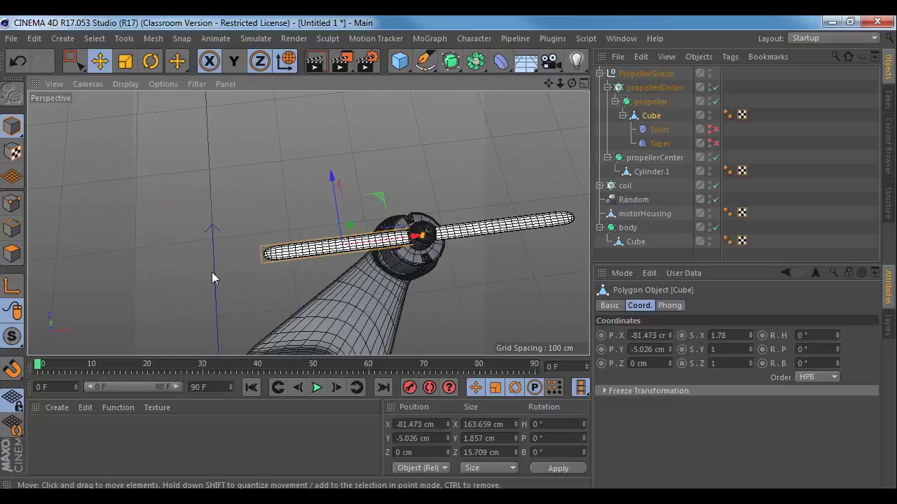
pyautogui.keyDown('alt'); pyautogui.moveTo(566, 288); pyautogui.dragTo(517, 289, button='middle'); pyautogui.keyUp('alt')
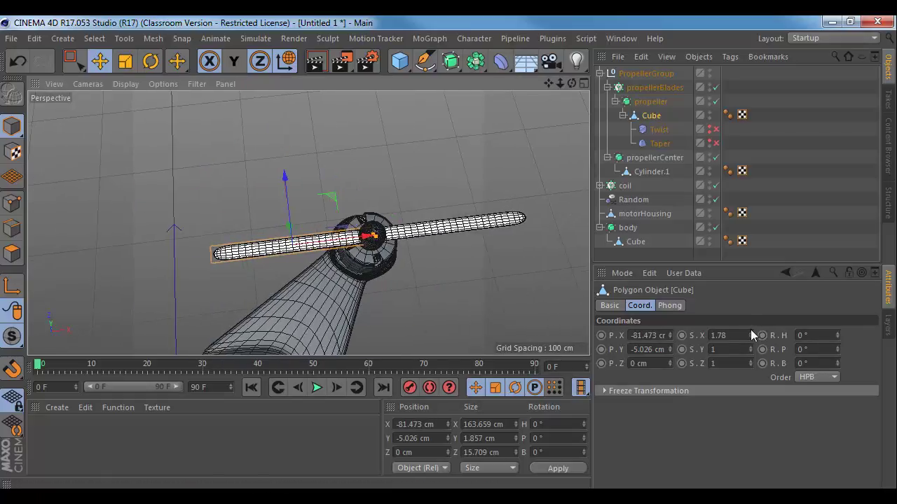
pyautogui.moveTo(750, 329); pyautogui.dragTo(750, 329)
pyautogui.moveTo(368, 238); pyautogui.dragTo(354, 242)
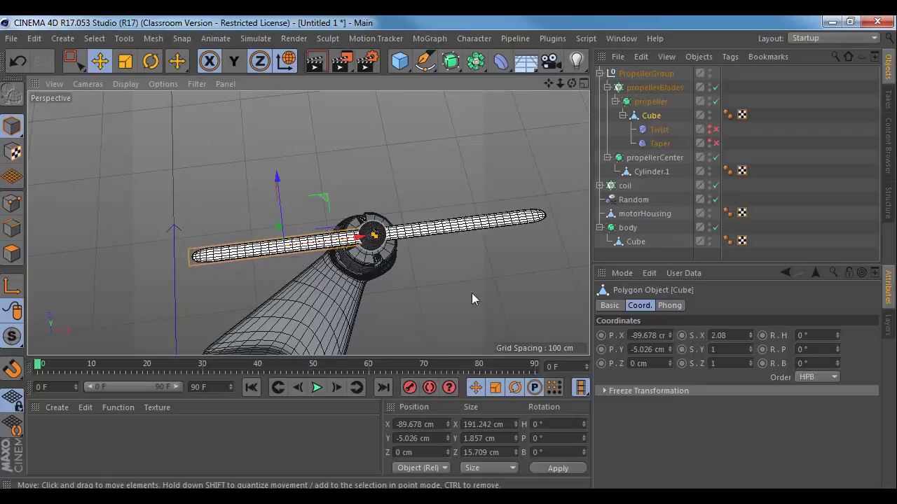
# - Re-enable the Twist and Taper deformers on the propeller blade and clear the selection
pyautogui.keyDown('alt'); pyautogui.moveTo(472, 293); pyautogui.dragTo(524, 210); pyautogui.keyUp('alt')
pyautogui.click(715, 130)
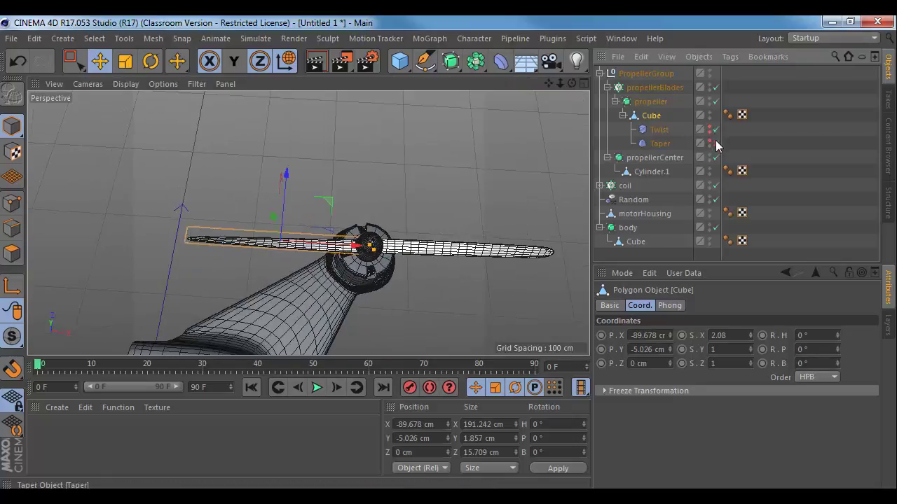
pyautogui.click(715, 143)
pyautogui.keyDown('alt'); pyautogui.moveTo(504, 273); pyautogui.dragTo(332, 218); pyautogui.keyUp('alt')
pyautogui.click(503, 219)
pyautogui.keyDown('alt'); pyautogui.moveTo(503, 220); pyautogui.dragTo(359, 223); pyautogui.keyUp('alt')
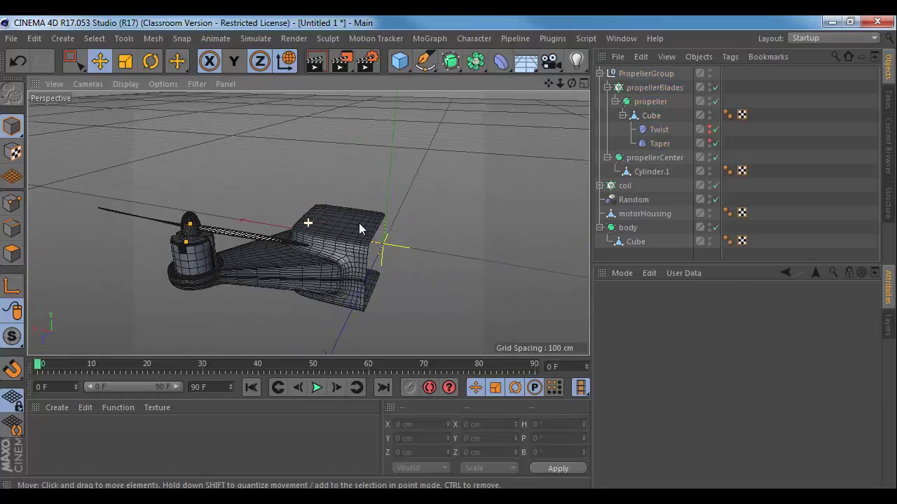
pyautogui.keyDown('alt'); pyautogui.moveTo(358, 224); pyautogui.dragTo(384, 226, button='right'); pyautogui.keyUp('alt')
pyautogui.keyDown('alt'); pyautogui.moveTo(384, 226); pyautogui.dragTo(343, 238); pyautogui.keyUp('alt')
pyautogui.keyDown('alt'); pyautogui.moveTo(343, 238); pyautogui.dragTo(382, 245, button='right'); pyautogui.keyUp('alt')
pyautogui.keyDown('alt'); pyautogui.moveTo(382, 245); pyautogui.dragTo(423, 207); pyautogui.keyUp('alt')
# - Collapse the PropellerGroup and body hierarchies, and group PropellerGroup, coil, Random, motorHousing and body under one null
pyautogui.click(599, 72)
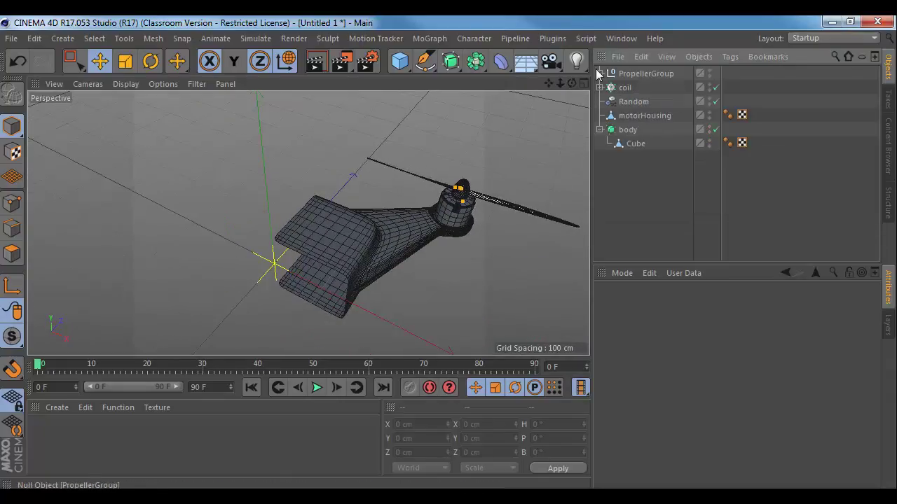
pyautogui.click(623, 87)
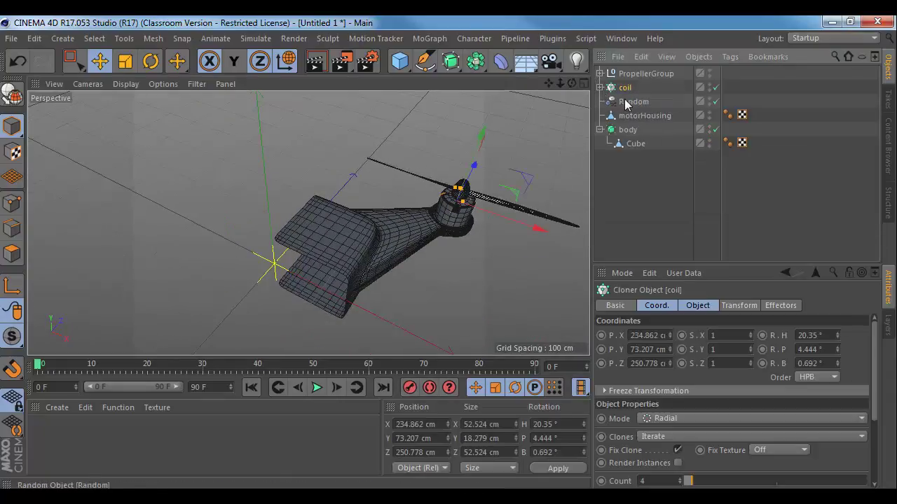
pyautogui.click(627, 103)
pyautogui.click(623, 116)
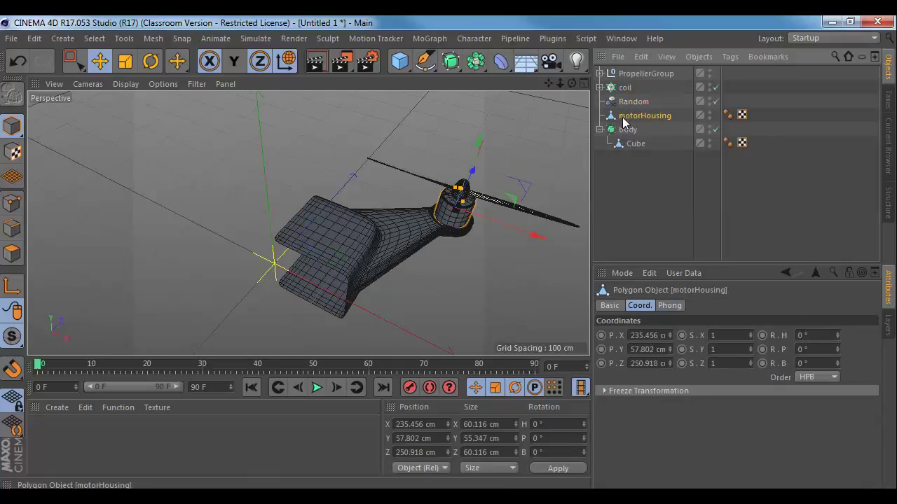
pyautogui.click(624, 130)
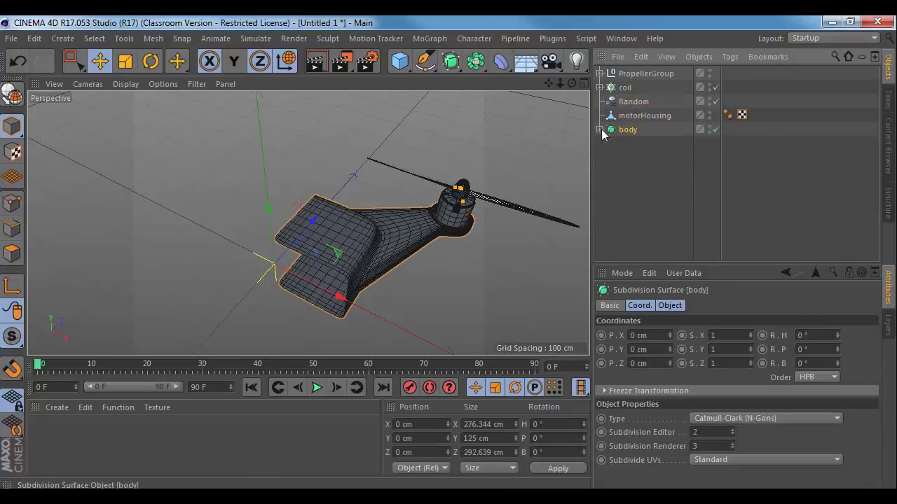
pyautogui.keyDown('shift'); pyautogui.click(630, 78); pyautogui.keyUp('shift')
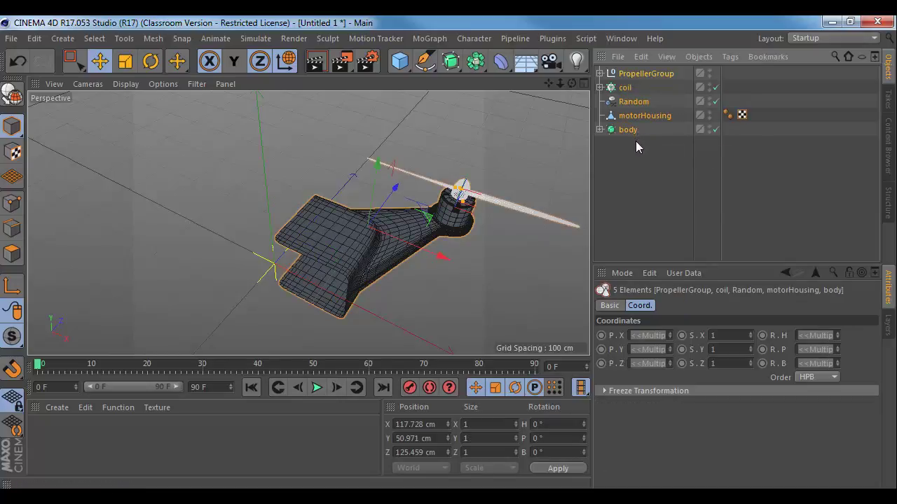
pyautogui.hotkey('alt', 'g')
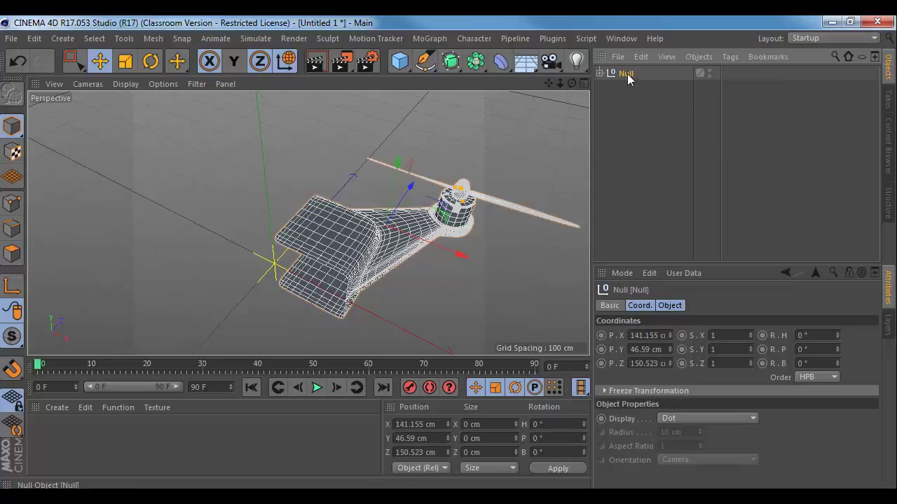
# - Add a Symmetry object for mirroring the grouped drone arm
pyautogui.click(475, 61)
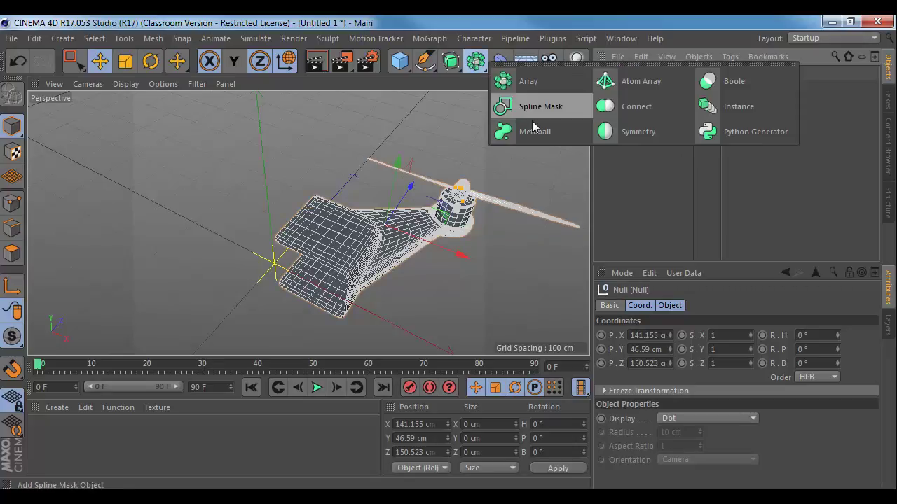
pyautogui.click(631, 131)
pyautogui.moveTo(627, 93); pyautogui.dragTo(633, 84)
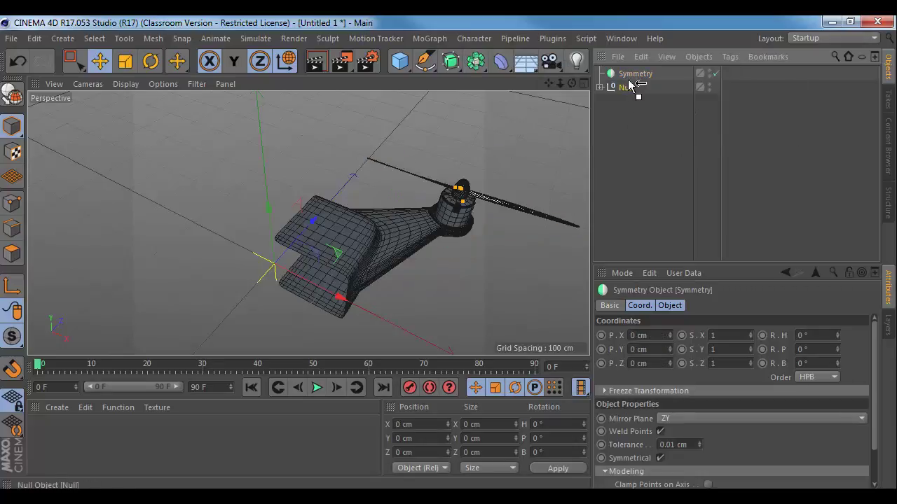
# - Save the scene in the drone project's scene folder on drive P:, named with the owner's surname followed by "_Drone_01"
pyautogui.hotkey('ctrl', 's')
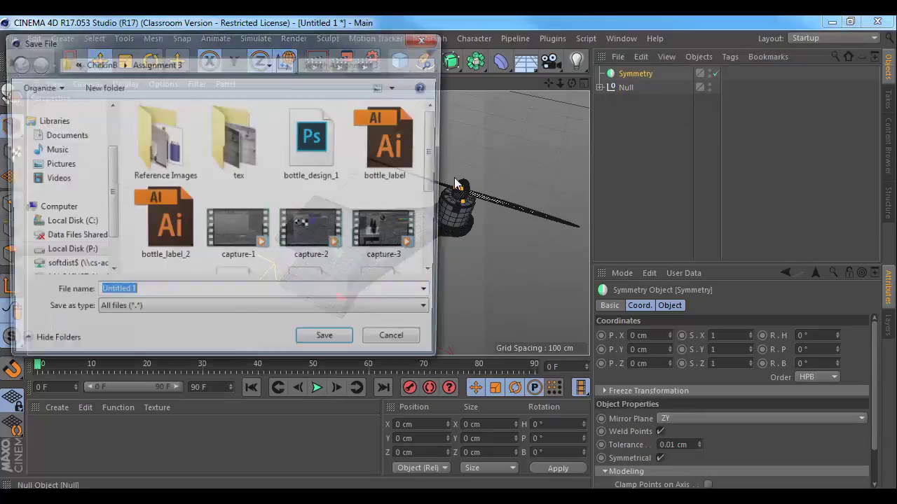
pyautogui.scroll(-3, 96, 172)
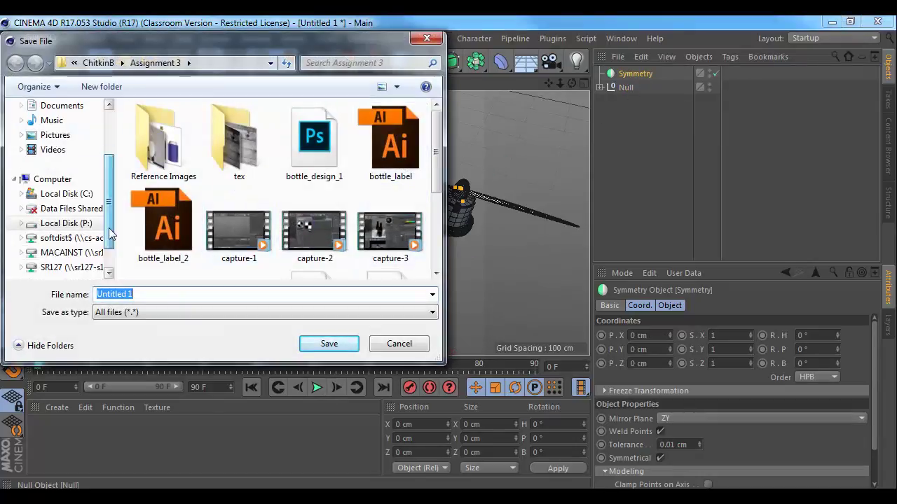
pyautogui.click(67, 208)
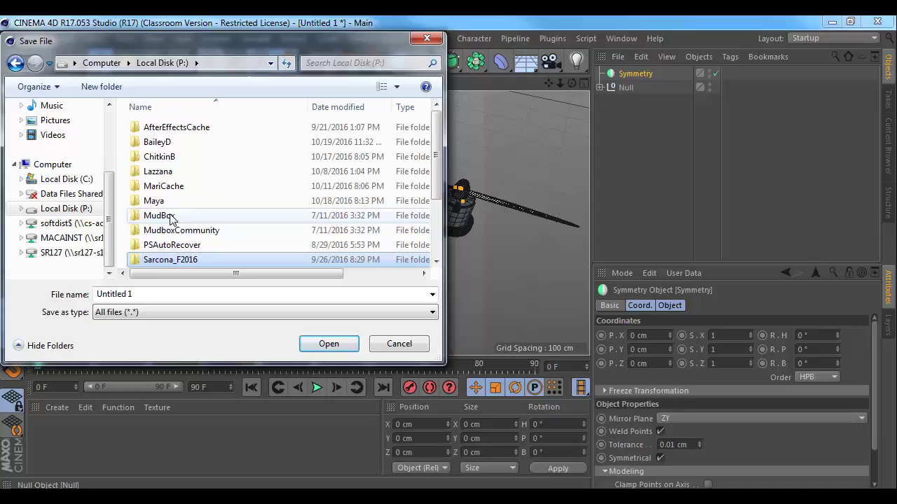
pyautogui.doubleClick(174, 259)
pyautogui.doubleClick(163, 142)
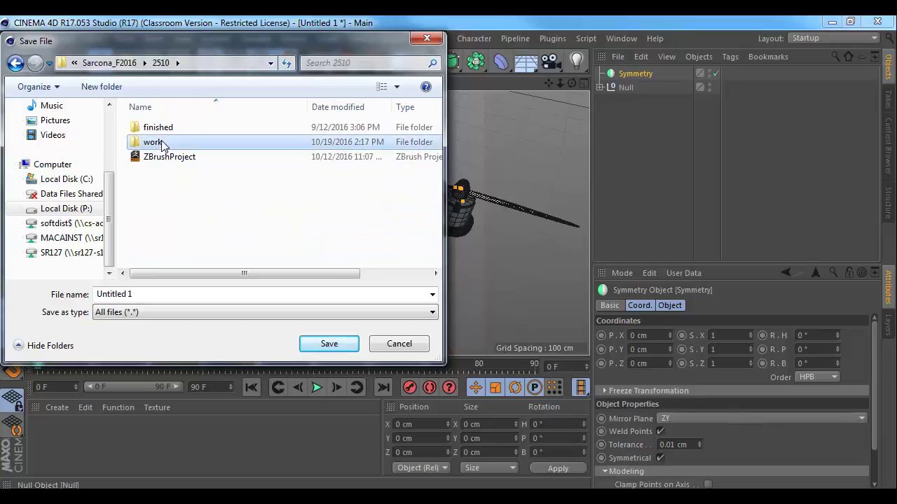
pyautogui.doubleClick(162, 142)
pyautogui.doubleClick(203, 144)
pyautogui.doubleClick(154, 143)
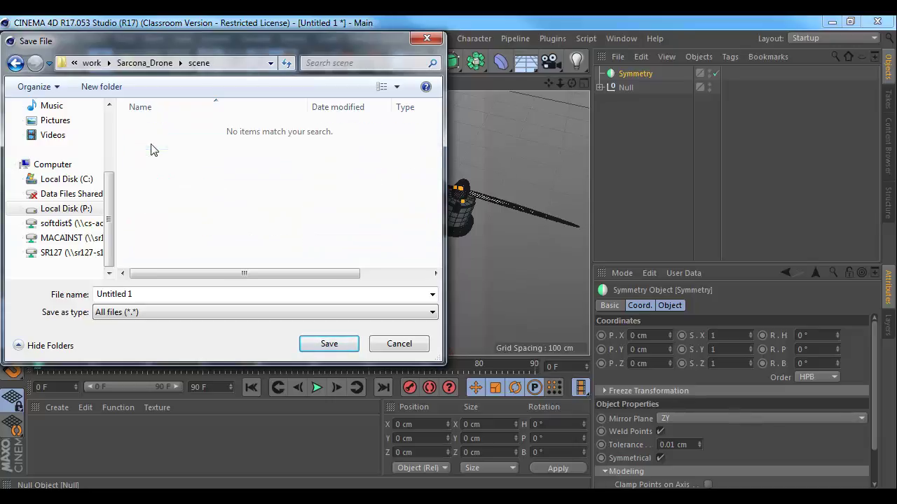
pyautogui.click(159, 293)
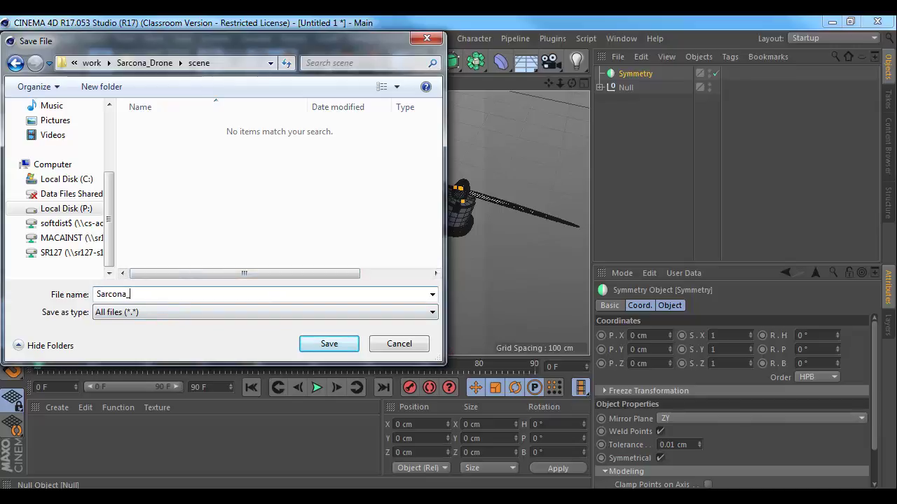
pyautogui.write('Sarcona_Drone_01')
pyautogui.press('Return')
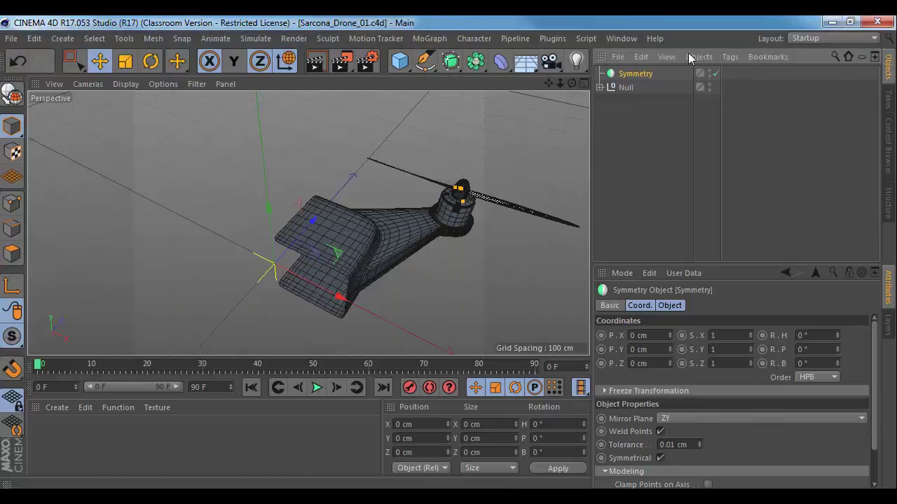
# - Nest the Null inside the Symmetry object to mirror the drone arm
pyautogui.moveTo(632, 72); pyautogui.dragTo(632, 75)
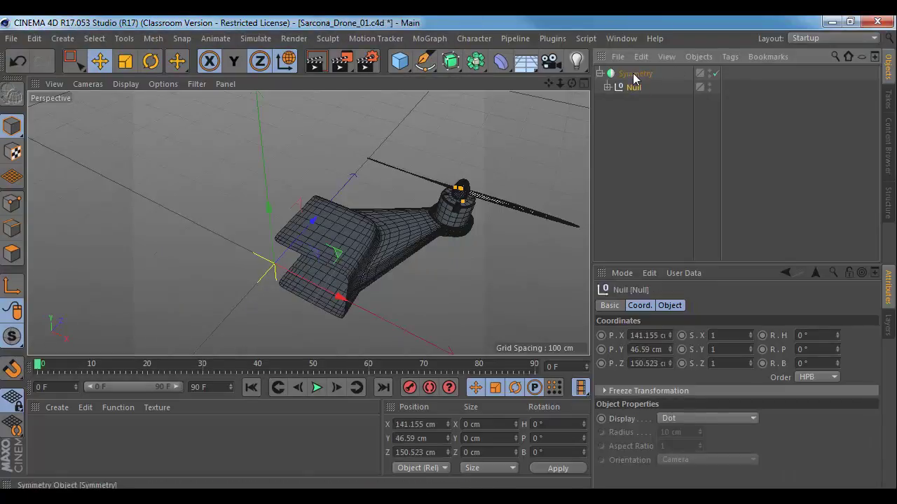
pyautogui.keyDown('alt'); pyautogui.moveTo(554, 115); pyautogui.dragTo(184, 172); pyautogui.keyUp('alt')
pyautogui.keyDown('alt'); pyautogui.moveTo(296, 180); pyautogui.dragTo(282, 200); pyautogui.keyUp('alt')
pyautogui.keyDown('alt'); pyautogui.moveTo(282, 201); pyautogui.dragTo(340, 216, button='right'); pyautogui.keyUp('alt')
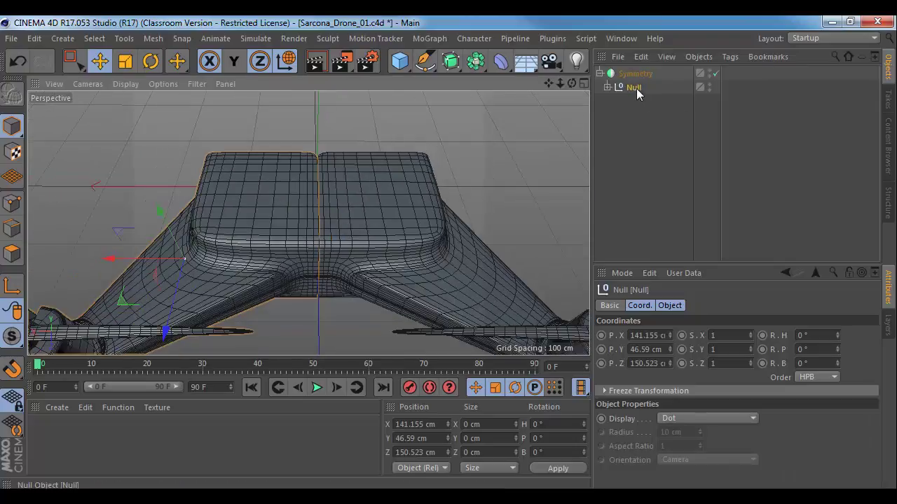
# - Undo the Subdivision Surface addition, add a second Symmetry object instead, and nest the first Symmetry inside it
pyautogui.click(449, 63)
pyautogui.hotkey('ctrl', 'z')
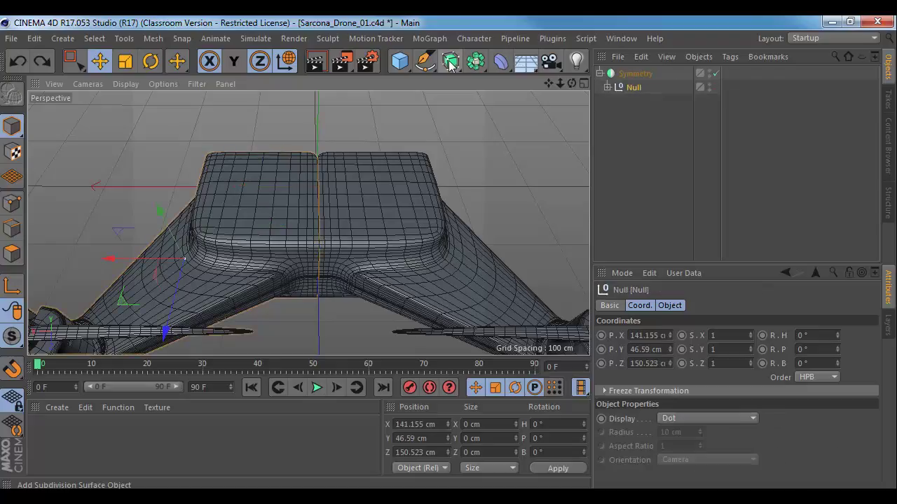
pyautogui.moveTo(474, 67); pyautogui.dragTo(643, 127)
pyautogui.click(636, 89)
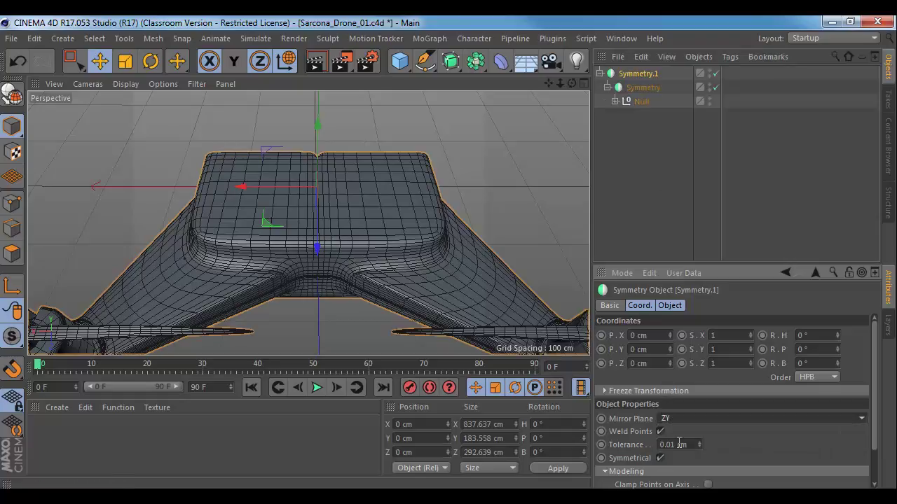
# - Set the mirror plane of Symmetry.1 to XY and clear the selection
pyautogui.click(675, 418)
pyautogui.click(678, 457)
pyautogui.click(674, 421)
pyautogui.click(675, 432)
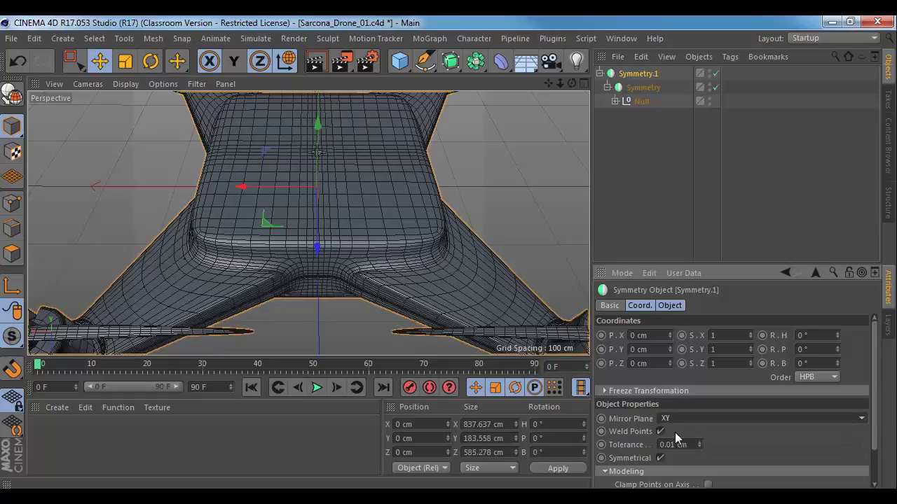
pyautogui.moveTo(469, 276)
pyautogui.keyDown('alt'); pyautogui.mouseDown()
pyautogui.moveTo(377, 216)
pyautogui.moveTo(526, 171)
pyautogui.moveTo(410, 216)
pyautogui.moveTo(414, 187)
pyautogui.moveTo(482, 269)
pyautogui.mouseUp(); pyautogui.keyUp('alt')
pyautogui.click(483, 265)
# - Switch the perspective view to shaded display without wireframe lines
pyautogui.keyDown('alt'); pyautogui.moveTo(469, 231); pyautogui.dragTo(451, 178); pyautogui.keyUp('alt')
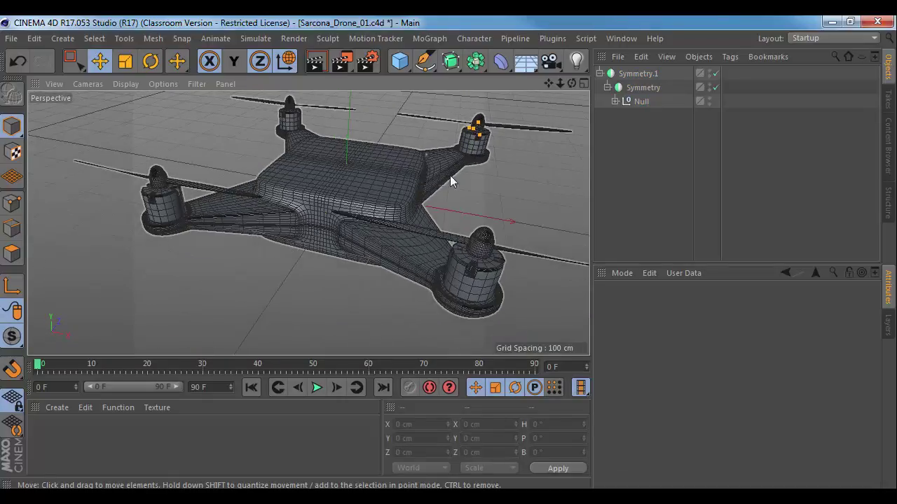
pyautogui.click(121, 83)
pyautogui.click(145, 107)
pyautogui.keyDown('alt'); pyautogui.moveTo(227, 181); pyautogui.dragTo(539, 130); pyautogui.keyUp('alt')
# - Examine the underside of the mirrored drone body up close, where the four quarters meet
pyautogui.keyDown('alt'); pyautogui.moveTo(375, 224); pyautogui.dragTo(626, 91); pyautogui.keyUp('alt')
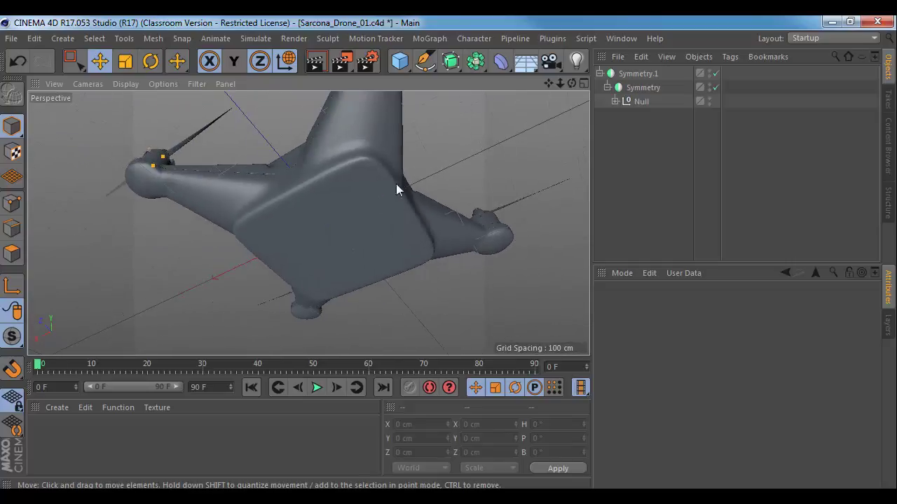
pyautogui.keyDown('alt'); pyautogui.moveTo(348, 192); pyautogui.dragTo(419, 198, button='right'); pyautogui.keyUp('alt')
pyautogui.keyDown('alt'); pyautogui.moveTo(361, 216); pyautogui.dragTo(373, 180, button='middle'); pyautogui.keyUp('alt')
pyautogui.keyDown('alt'); pyautogui.moveTo(373, 180); pyautogui.dragTo(353, 235, button='right'); pyautogui.keyUp('alt')
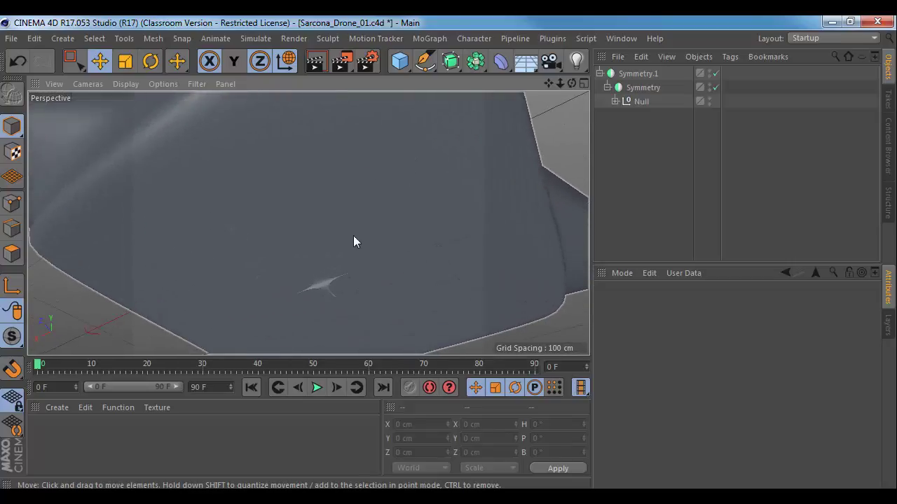
pyautogui.keyDown('alt'); pyautogui.moveTo(308, 252); pyautogui.dragTo(334, 220, button='middle'); pyautogui.keyUp('alt')
pyautogui.click(369, 225)
pyautogui.keyDown('alt'); pyautogui.moveTo(369, 239); pyautogui.dragTo(341, 267); pyautogui.keyUp('alt')
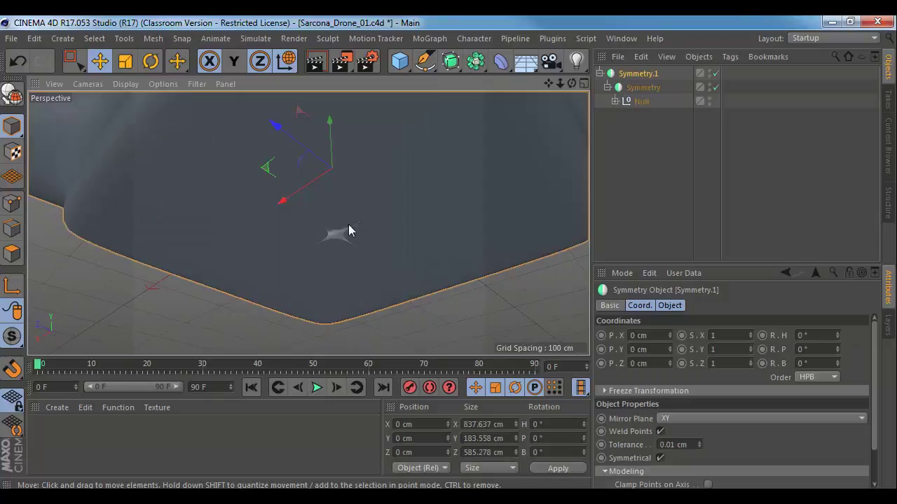
# - Expand the Null's hierarchy and switch off the body's Subdivision Surface to inspect the gap in the underside
pyautogui.click(615, 101)
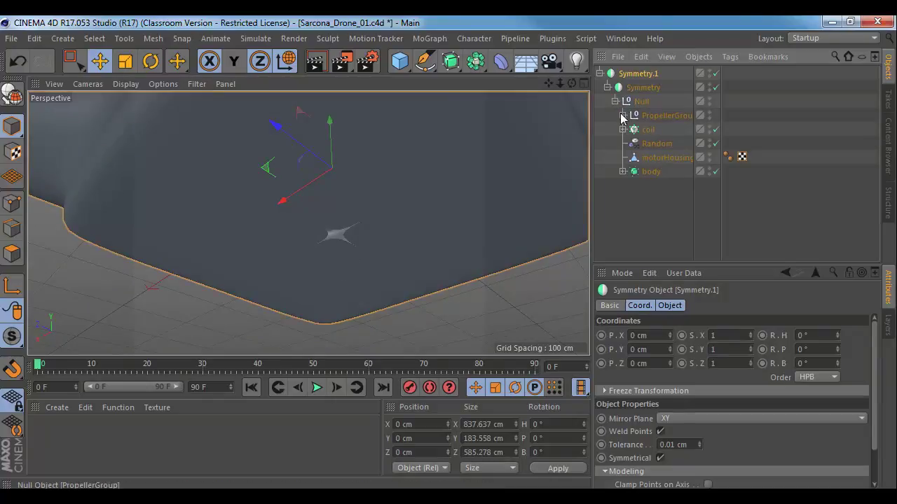
pyautogui.click(623, 171)
pyautogui.click(650, 172)
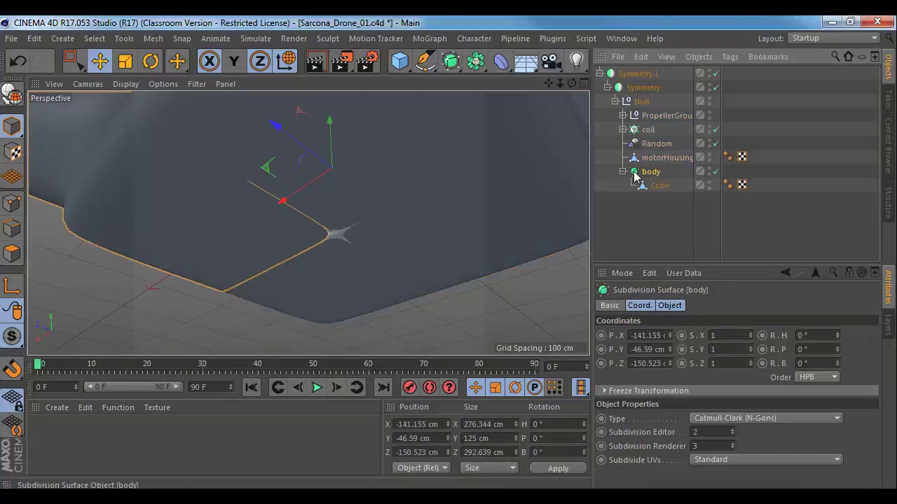
pyautogui.click(715, 172)
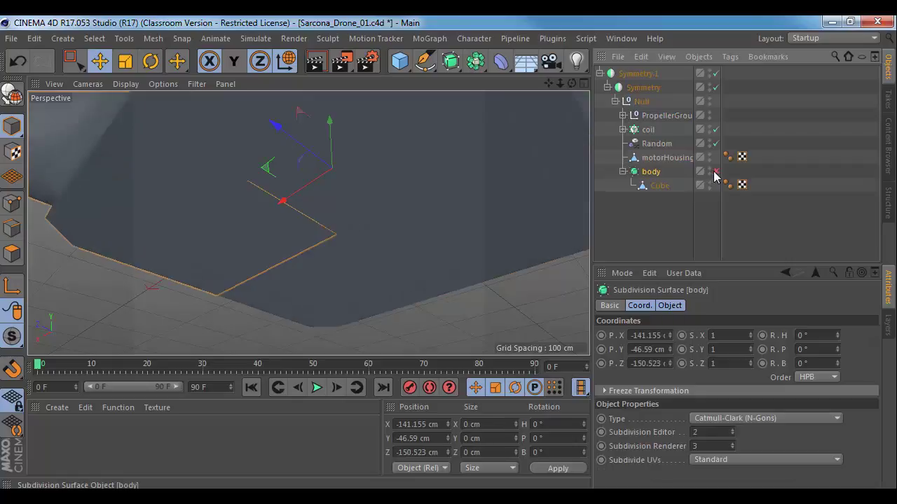
# - Examine the whole mirrored drone from all sides, from above and at body height
pyautogui.click(450, 173)
pyautogui.keyDown('alt'); pyautogui.moveTo(474, 179); pyautogui.dragTo(453, 208); pyautogui.keyUp('alt')
pyautogui.keyDown('alt'); pyautogui.moveTo(452, 208); pyautogui.dragTo(356, 211, button='right'); pyautogui.keyUp('alt')
pyautogui.keyDown('alt'); pyautogui.moveTo(357, 211); pyautogui.dragTo(544, 213); pyautogui.keyUp('alt')
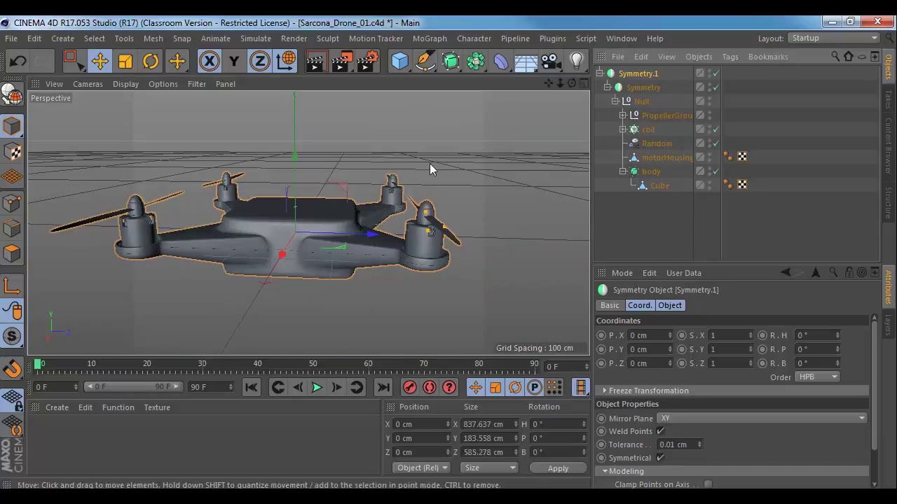
pyautogui.keyDown('alt'); pyautogui.moveTo(430, 168); pyautogui.dragTo(311, 173); pyautogui.keyUp('alt')
pyautogui.keyDown('alt'); pyautogui.moveTo(321, 176); pyautogui.dragTo(341, 205); pyautogui.keyUp('alt')
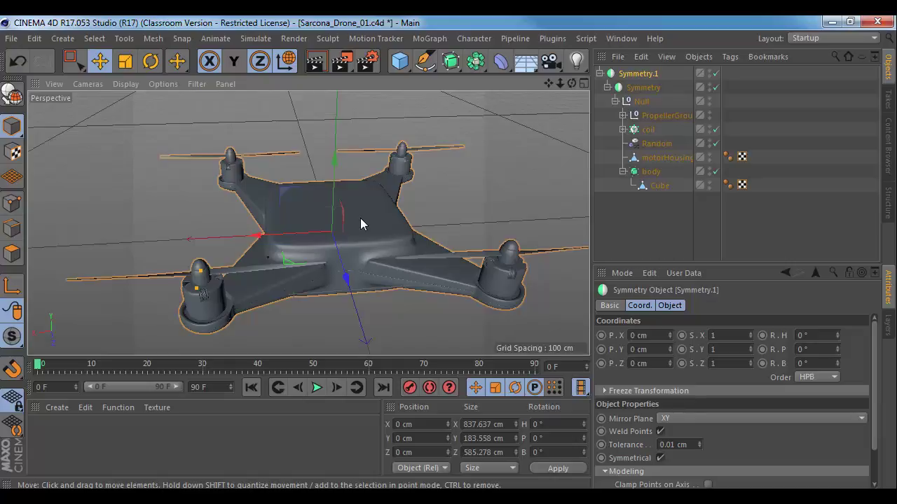
pyautogui.keyDown('alt'); pyautogui.moveTo(379, 210); pyautogui.dragTo(184, 156); pyautogui.keyUp('alt')
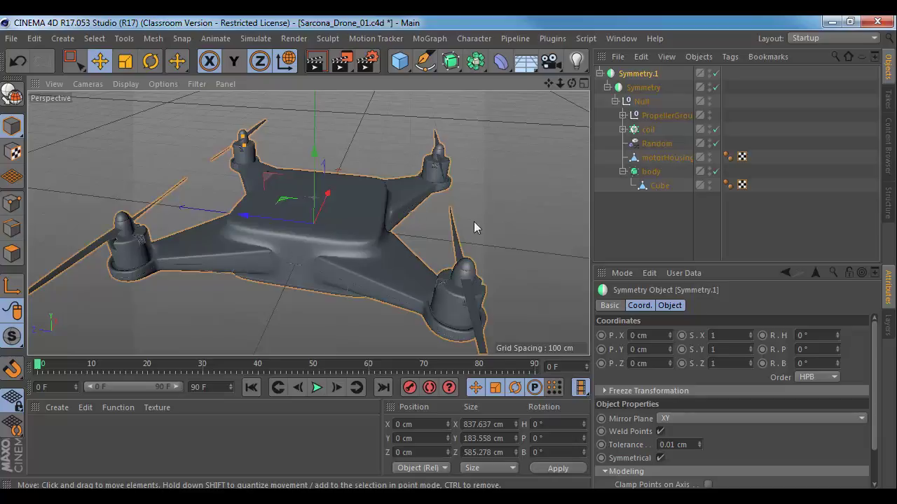
pyautogui.keyDown('alt'); pyautogui.moveTo(473, 221); pyautogui.dragTo(333, 139); pyautogui.keyUp('alt')
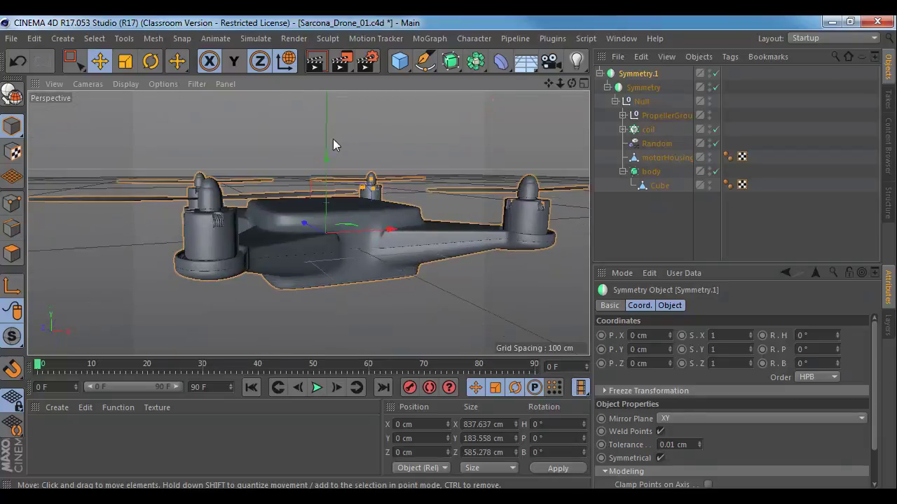
# - Move the Null out of the nested Symmetry objects to the top level of the object hierarchy
pyautogui.moveTo(633, 109); pyautogui.dragTo(652, 204)
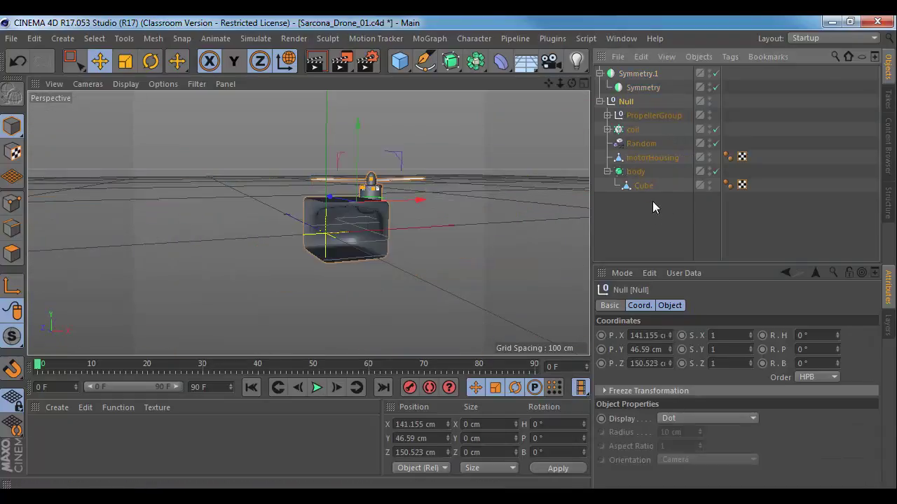
pyautogui.click(647, 88)
pyautogui.keyDown('ctrl'); pyautogui.click(645, 74); pyautogui.keyUp('ctrl')
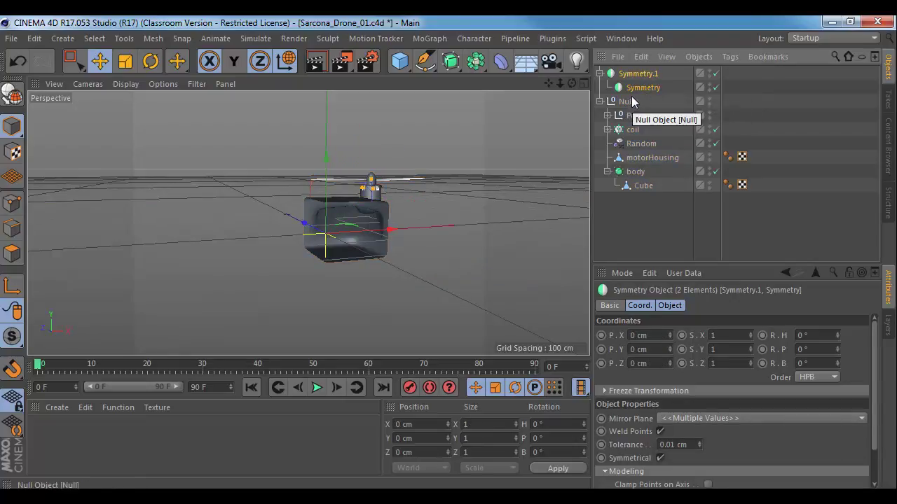
pyautogui.click(633, 102)
pyautogui.scroll(3, 515, 138)
pyautogui.keyDown('alt'); pyautogui.moveTo(515, 138); pyautogui.dragTo(277, 177); pyautogui.keyUp('alt')
pyautogui.moveTo(624, 103); pyautogui.dragTo(645, 214)
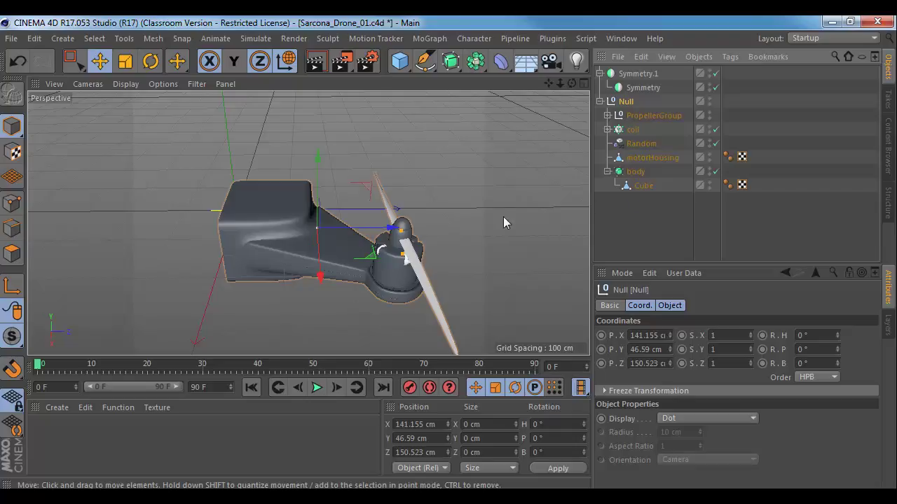
# - Render the single arm in the perspective view and add the Ambient Occlusion effect to the render settings
pyautogui.keyDown('alt'); pyautogui.moveTo(506, 211); pyautogui.dragTo(388, 191); pyautogui.keyUp('alt')
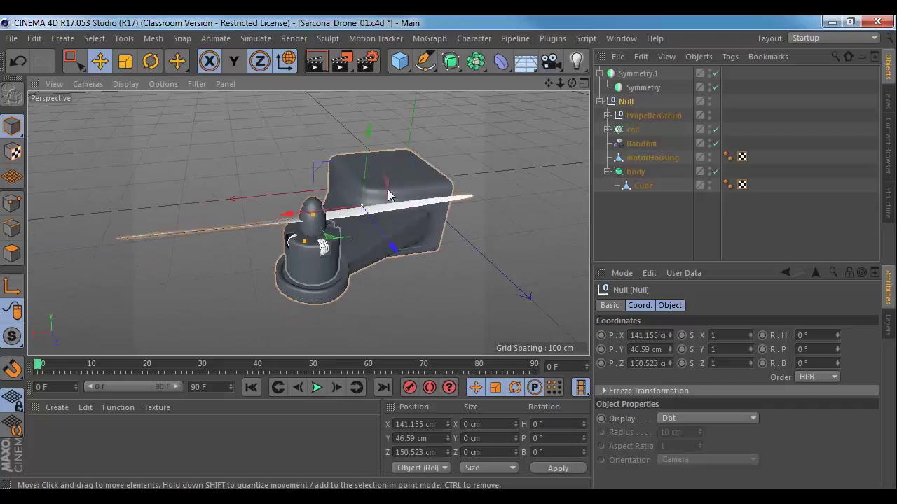
pyautogui.hotkey('ctrl', 'r')
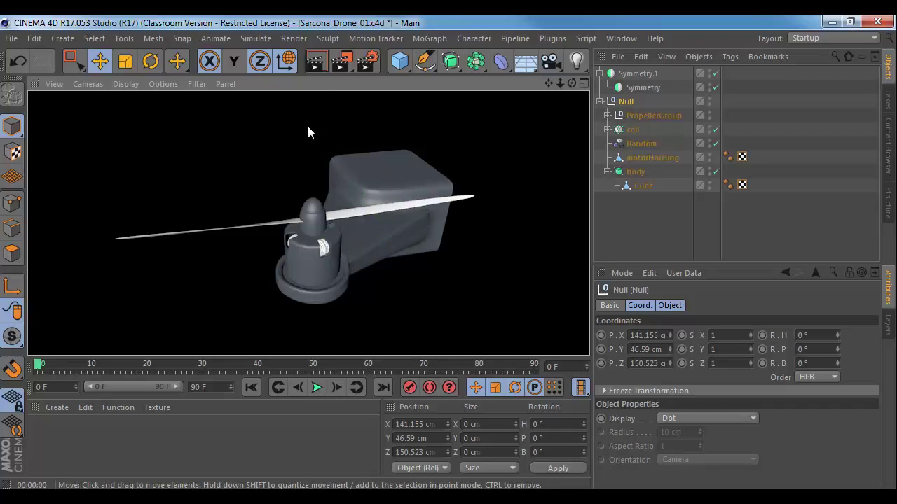
pyautogui.click(366, 64)
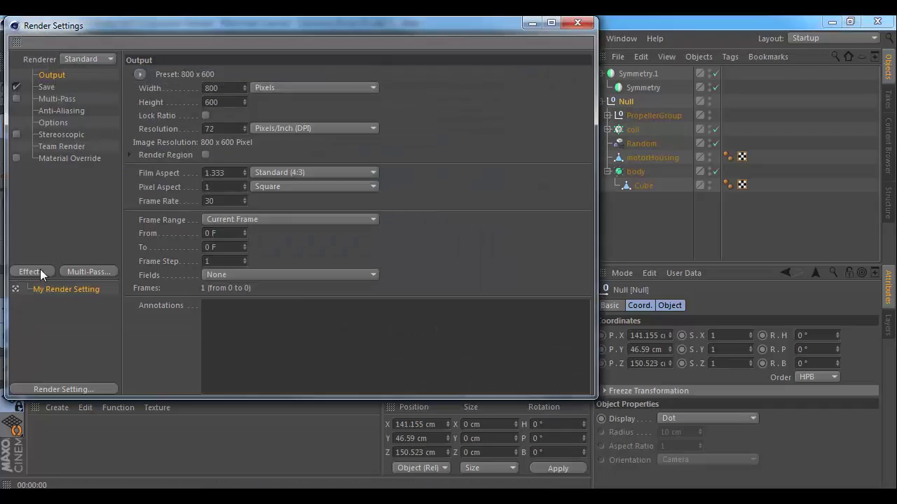
pyautogui.click(31, 271)
pyautogui.click(90, 162)
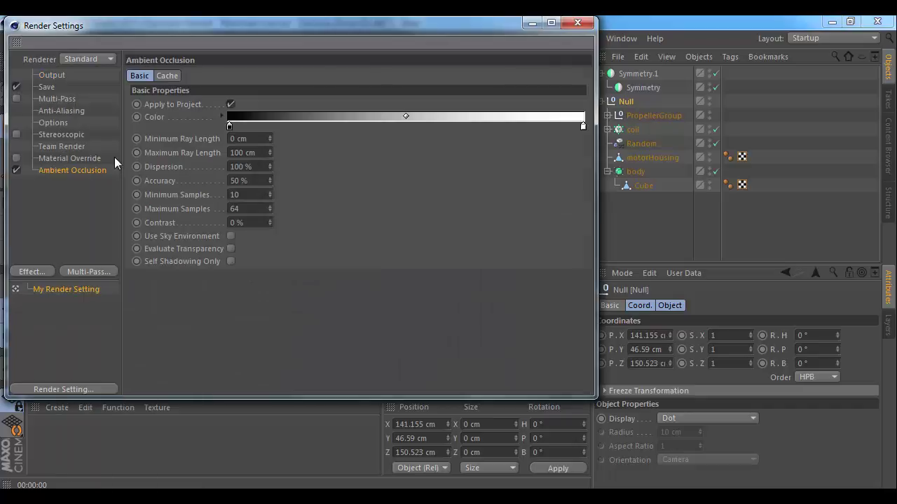
pyautogui.click(577, 22)
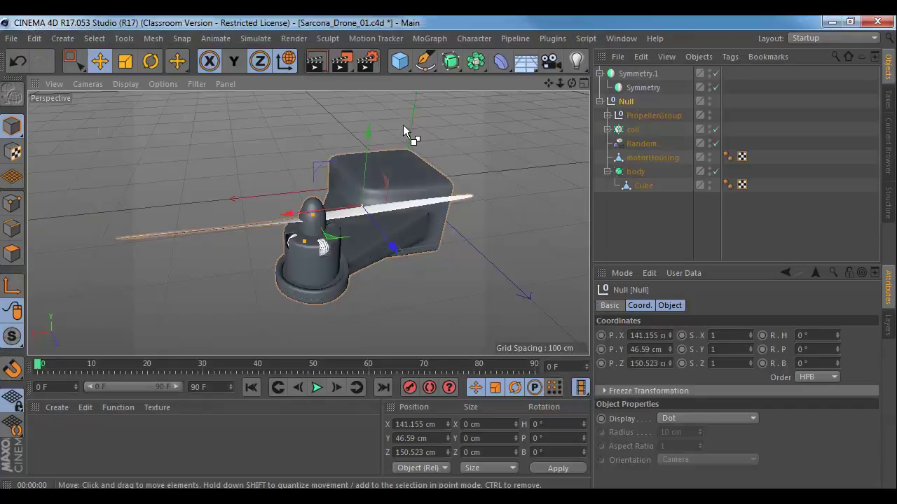
# - Render the arm with ambient occlusion in the perspective view from several angles
pyautogui.hotkey('ctrl', 'r')
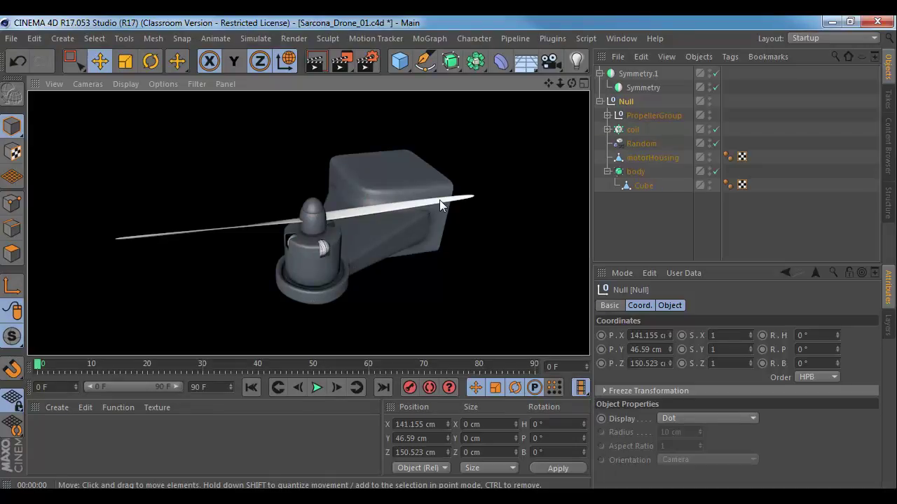
pyautogui.keyDown('alt'); pyautogui.moveTo(266, 193); pyautogui.dragTo(430, 204); pyautogui.keyUp('alt')
pyautogui.hotkey('ctrl', 'r')
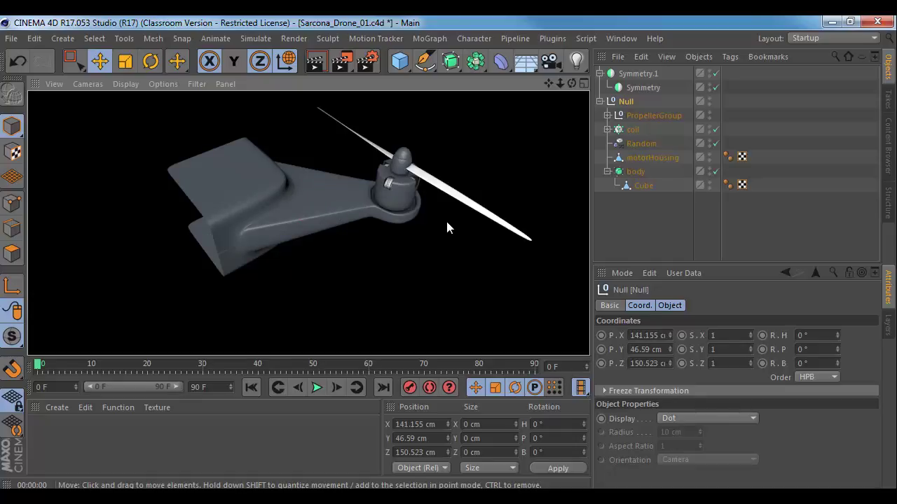
pyautogui.moveTo(337, 236)
pyautogui.keyDown('alt'); pyautogui.mouseDown()
pyautogui.moveTo(279, 192)
pyautogui.moveTo(294, 239)
pyautogui.moveTo(296, 198)
pyautogui.moveTo(304, 225)
pyautogui.mouseUp(); pyautogui.keyUp('alt')
pyautogui.hotkey('ctrl', 'r')
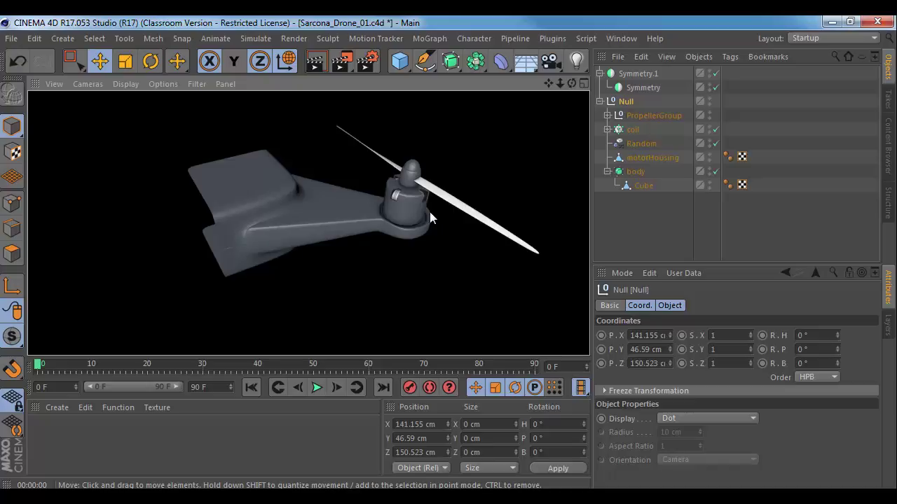
# - Render a close-up of the crease where the arm meets the side of the body
pyautogui.keyDown('alt'); pyautogui.moveTo(312, 259); pyautogui.dragTo(308, 217); pyautogui.keyUp('alt')
pyautogui.keyDown('alt'); pyautogui.moveTo(320, 211); pyautogui.dragTo(451, 236, button='right'); pyautogui.keyUp('alt')
pyautogui.moveTo(450, 242)
pyautogui.keyDown('alt'); pyautogui.mouseDown()
pyautogui.moveTo(394, 240)
pyautogui.moveTo(432, 238)
pyautogui.moveTo(454, 257)
pyautogui.mouseUp(); pyautogui.keyUp('alt')
pyautogui.hotkey('ctrl', 'r')
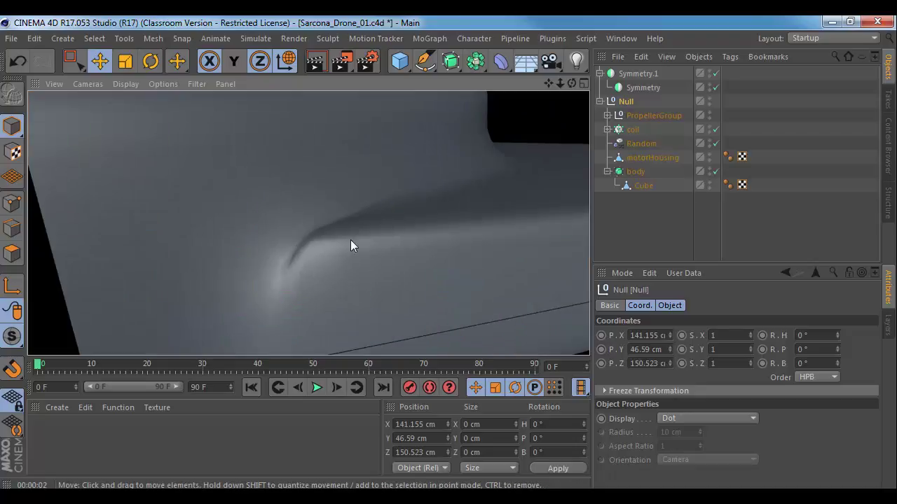
# - Select the body and switch the perspective view to shaded display with wireframe lines
pyautogui.click(332, 246)
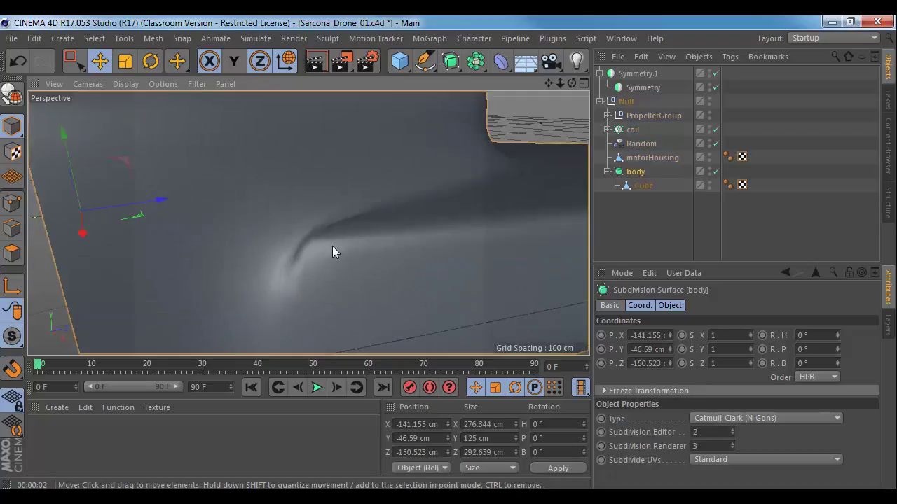
pyautogui.click(125, 84)
pyautogui.click(143, 116)
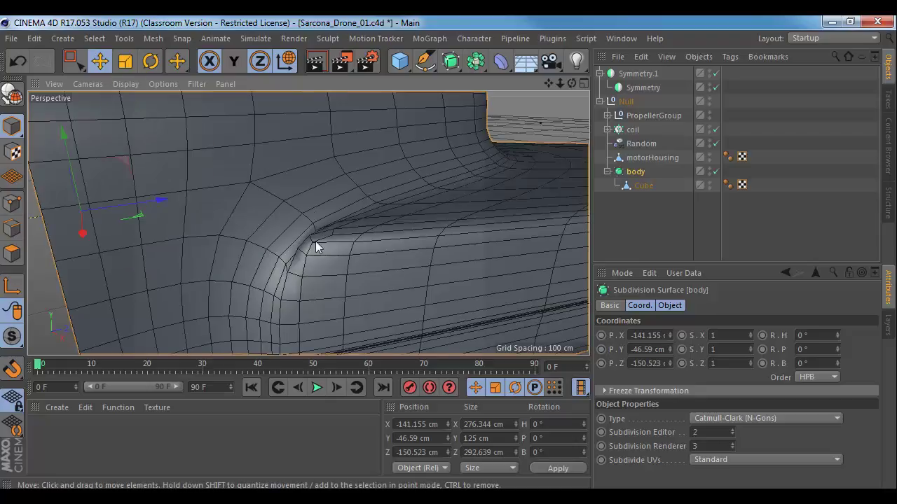
pyautogui.keyDown('alt'); pyautogui.moveTo(315, 246); pyautogui.dragTo(365, 245); pyautogui.keyUp('alt')
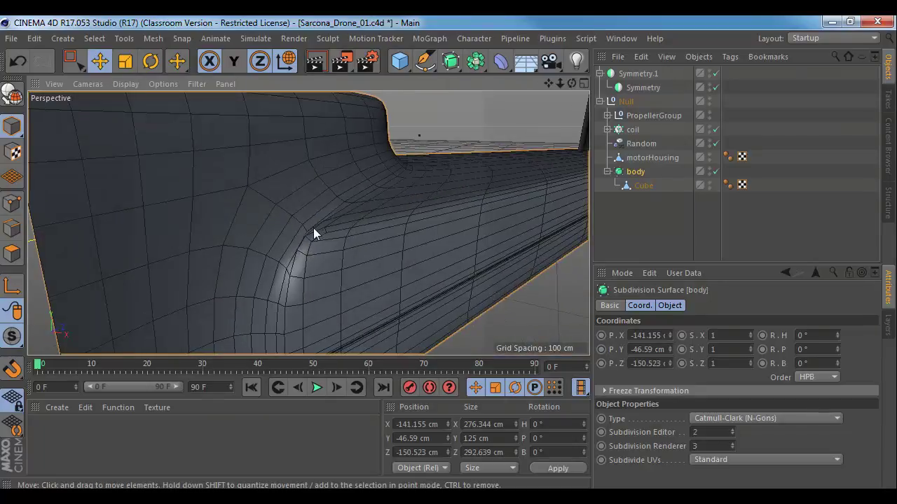
# - Switch off the body's Subdivision Surface and enter edge mode at the corner between arm and body
pyautogui.click(716, 172)
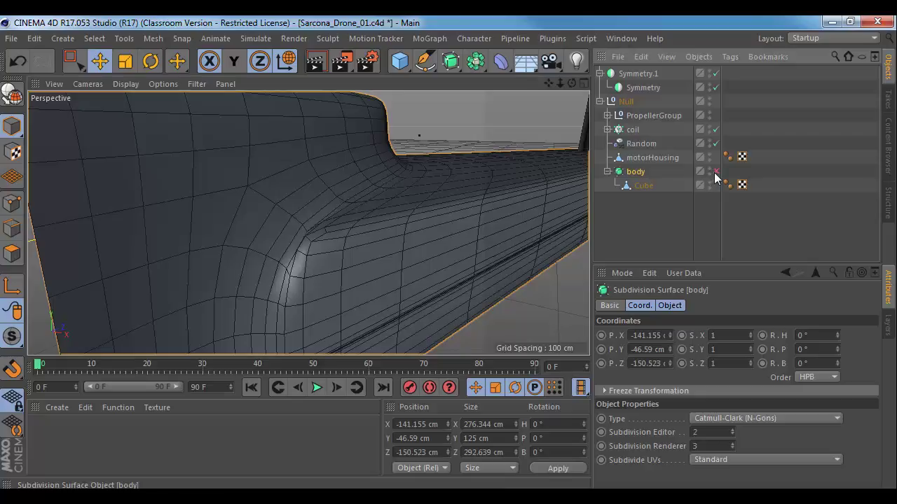
pyautogui.keyDown('alt'); pyautogui.moveTo(383, 203); pyautogui.dragTo(260, 250); pyautogui.keyUp('alt')
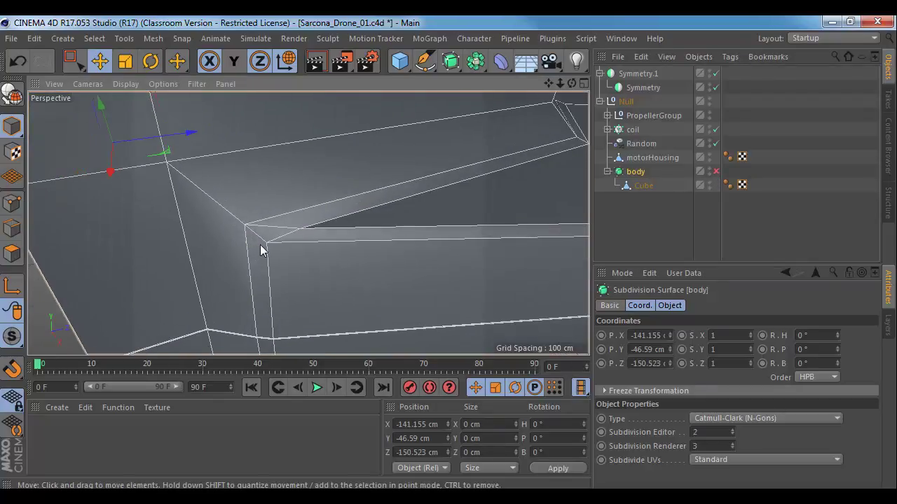
pyautogui.click(11, 228)
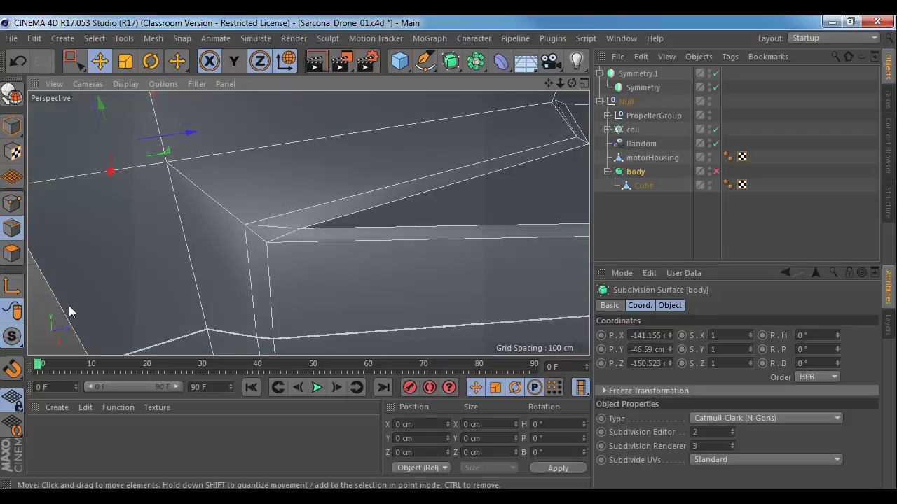
pyautogui.keyDown('alt'); pyautogui.moveTo(314, 288); pyautogui.dragTo(233, 286); pyautogui.keyUp('alt')
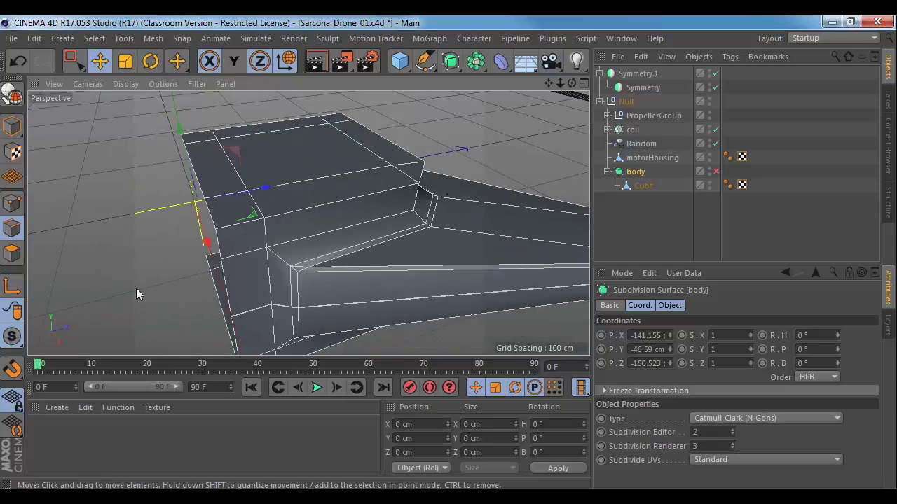
pyautogui.moveTo(83, 276); pyautogui.dragTo(80, 273)
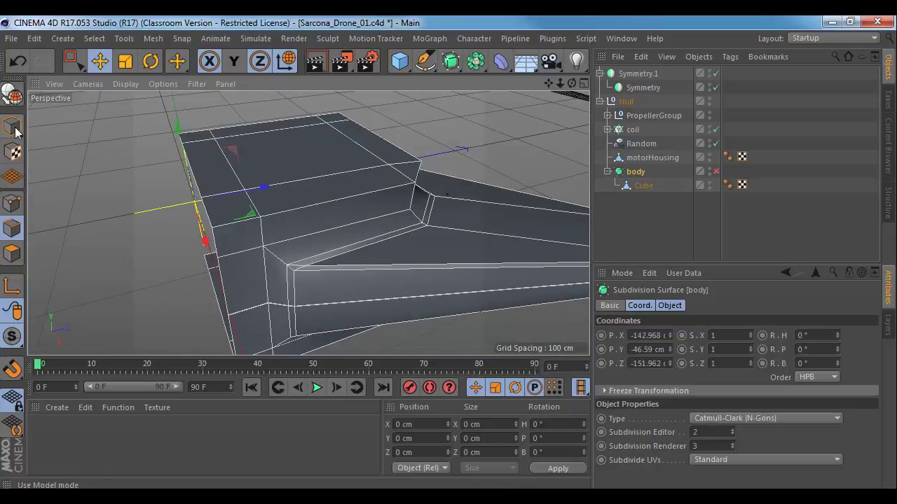
pyautogui.moveTo(36, 154); pyautogui.dragTo(116, 268)
pyautogui.hotkey('ctrl', 'z')
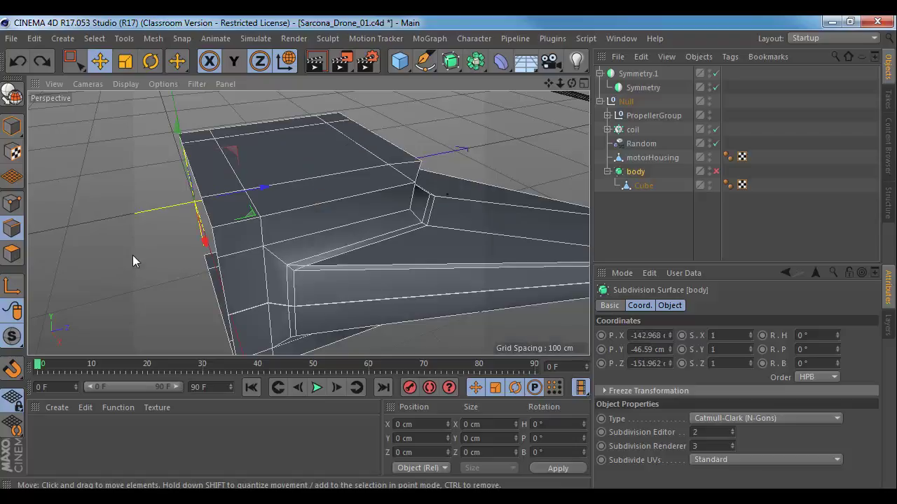
# - Select the Cube mesh and dissolve the diagonal edge in the narrow strip at the arm-body corner instead of deleting it
pyautogui.click(643, 199)
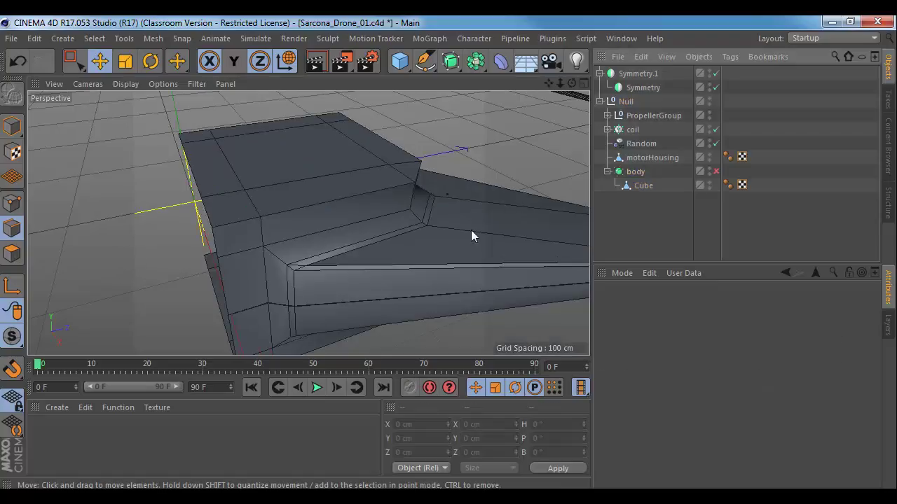
pyautogui.click(642, 186)
pyautogui.keyDown('alt'); pyautogui.moveTo(245, 265); pyautogui.dragTo(331, 257, button='right'); pyautogui.keyUp('alt')
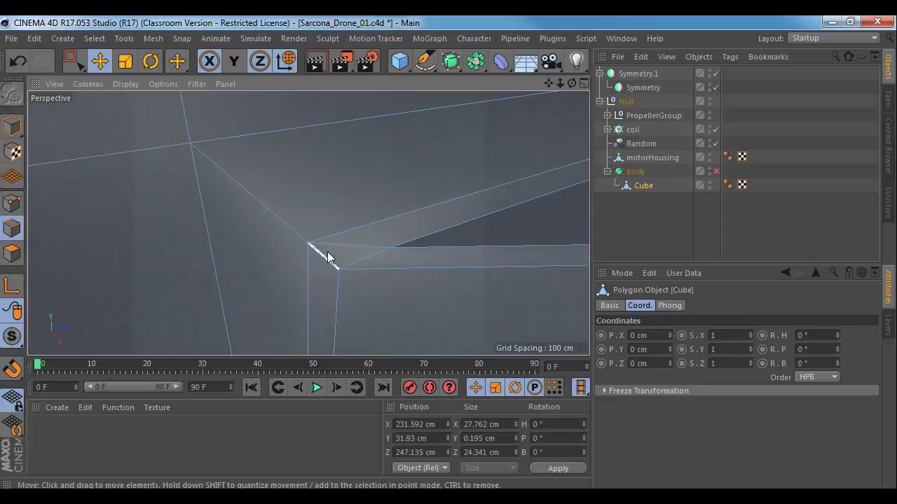
pyautogui.click(347, 250)
pyautogui.press('Delete')
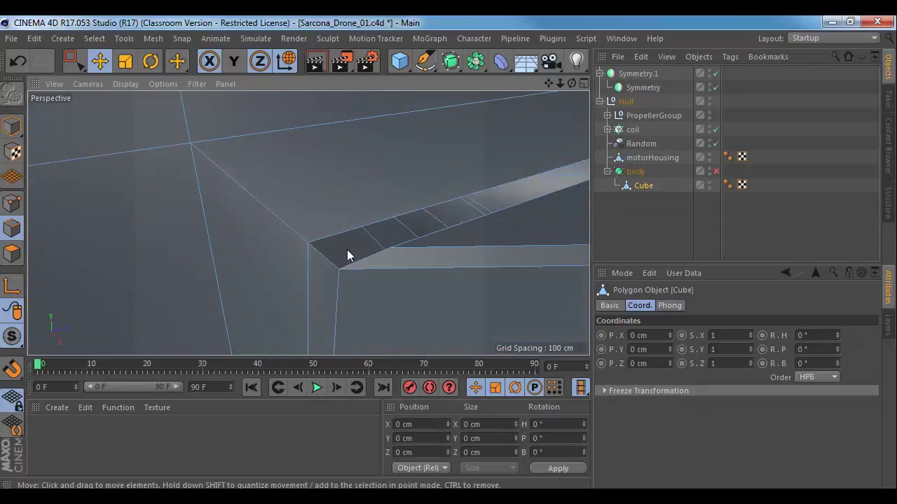
pyautogui.click(346, 248)
pyautogui.rightClick(346, 248)
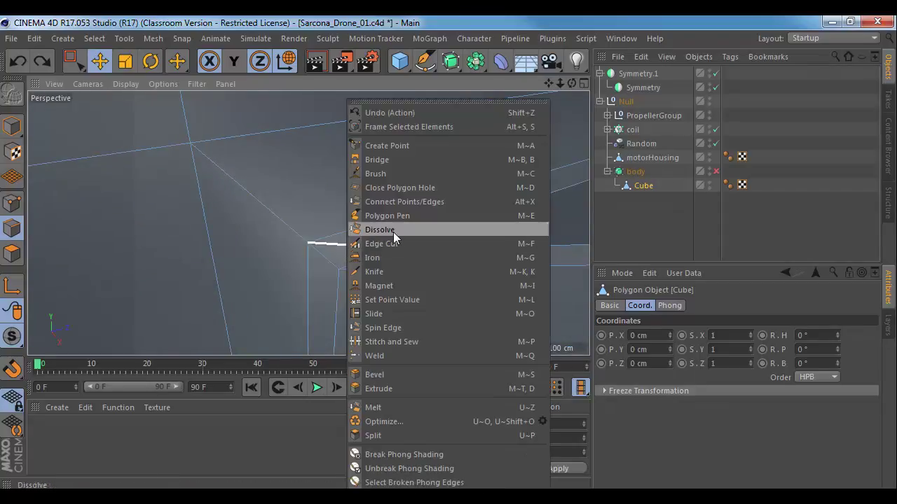
pyautogui.click(389, 230)
# - Set the Knife to Line mode and cut from the arm-body corner across the narrow strip and up the body's side
pyautogui.keyDown('alt'); pyautogui.moveTo(432, 245); pyautogui.dragTo(276, 192); pyautogui.keyUp('alt')
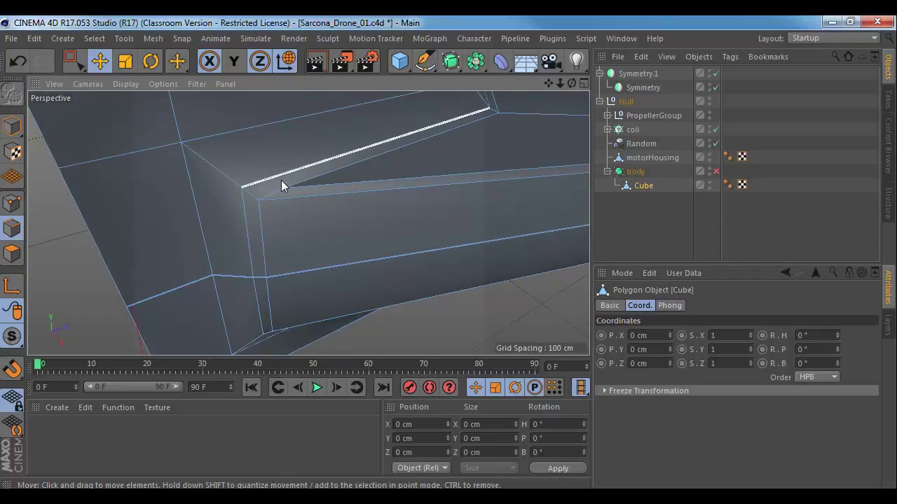
pyautogui.rightClick(281, 180)
pyautogui.click(336, 273)
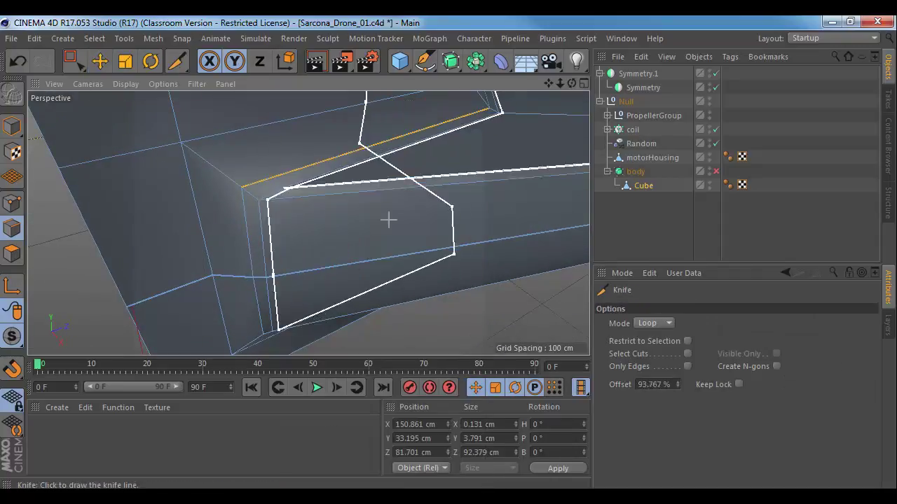
pyautogui.click(657, 324)
pyautogui.click(655, 338)
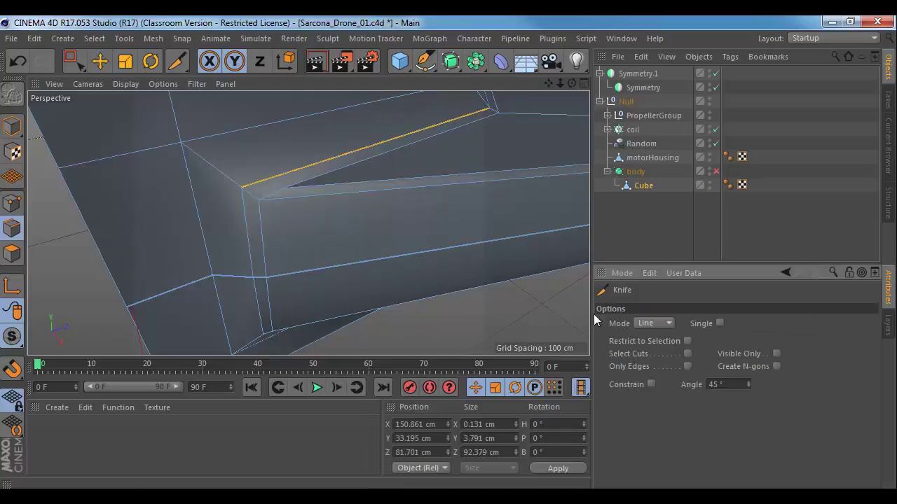
pyautogui.keyDown('alt'); pyautogui.moveTo(302, 210); pyautogui.dragTo(328, 236); pyautogui.keyUp('alt')
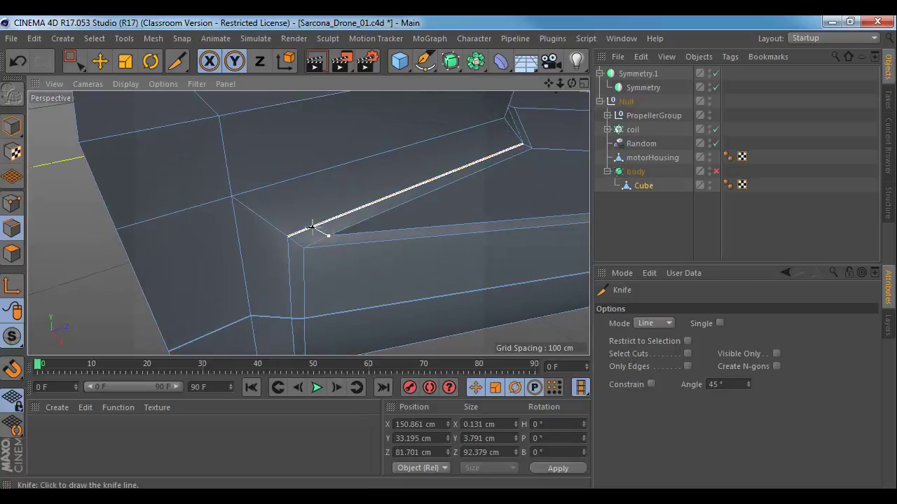
pyautogui.click(309, 228)
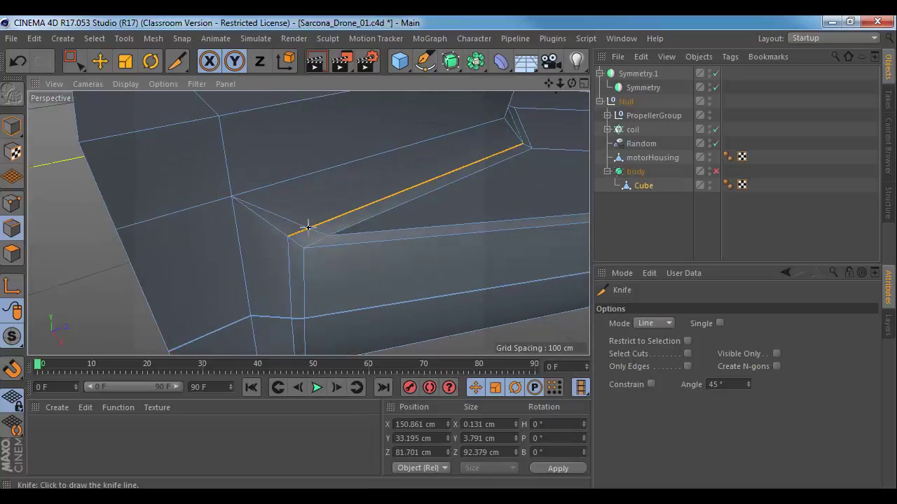
pyautogui.click(253, 190)
# - Enable Create N-gons for the Knife and extend the line cut over the body's top to its far edge
pyautogui.keyDown('alt'); pyautogui.moveTo(251, 164); pyautogui.dragTo(274, 223, button='middle'); pyautogui.keyUp('alt')
pyautogui.keyDown('alt'); pyautogui.moveTo(264, 186); pyautogui.dragTo(240, 176); pyautogui.keyUp('alt')
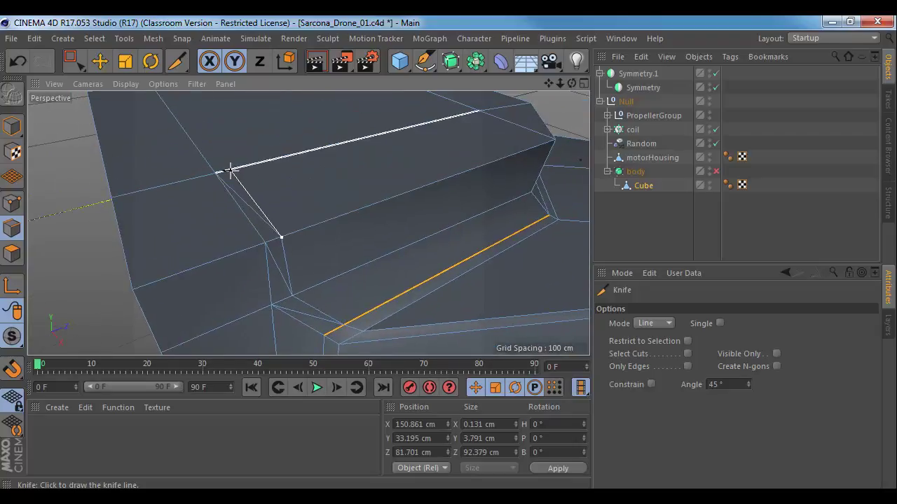
pyautogui.click(777, 366)
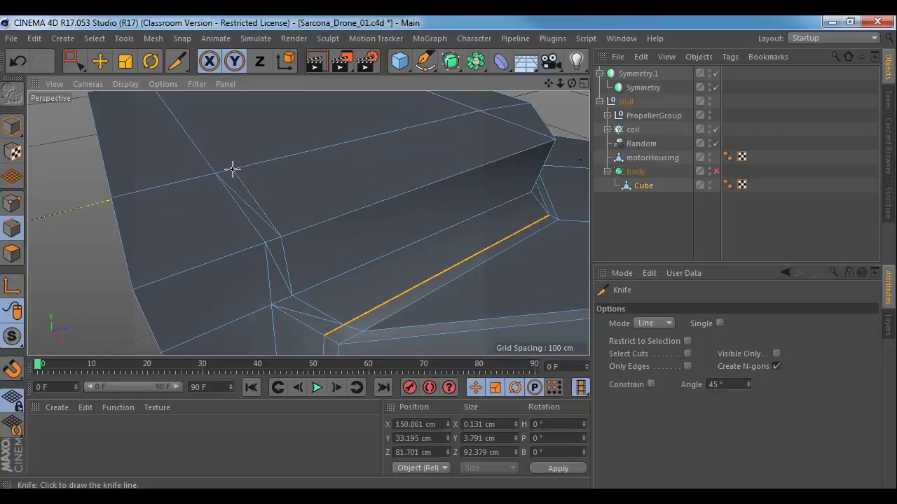
pyautogui.keyDown('alt'); pyautogui.moveTo(234, 168); pyautogui.dragTo(249, 147); pyautogui.keyUp('alt')
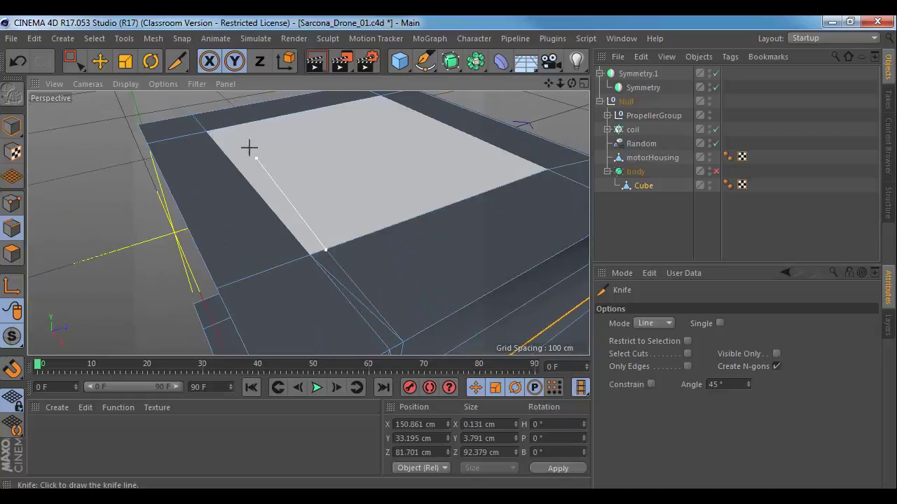
pyautogui.click(206, 113)
pyautogui.press('Escape')
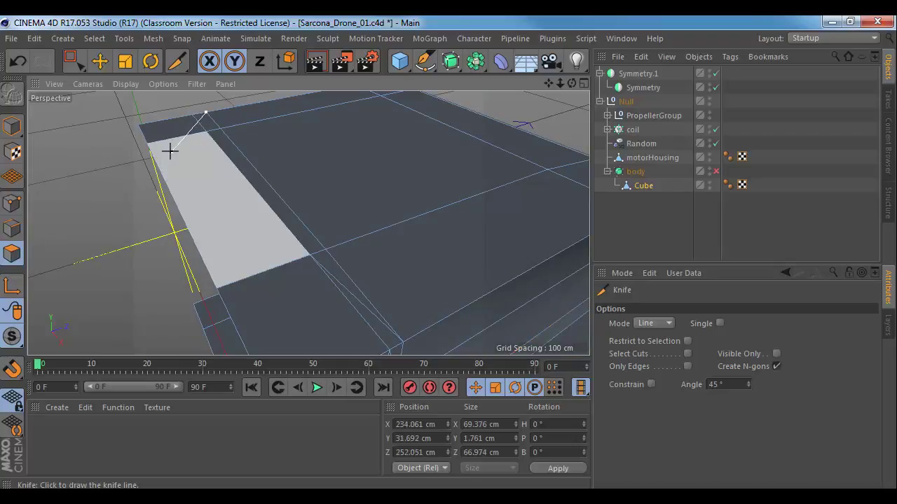
pyautogui.press('e')
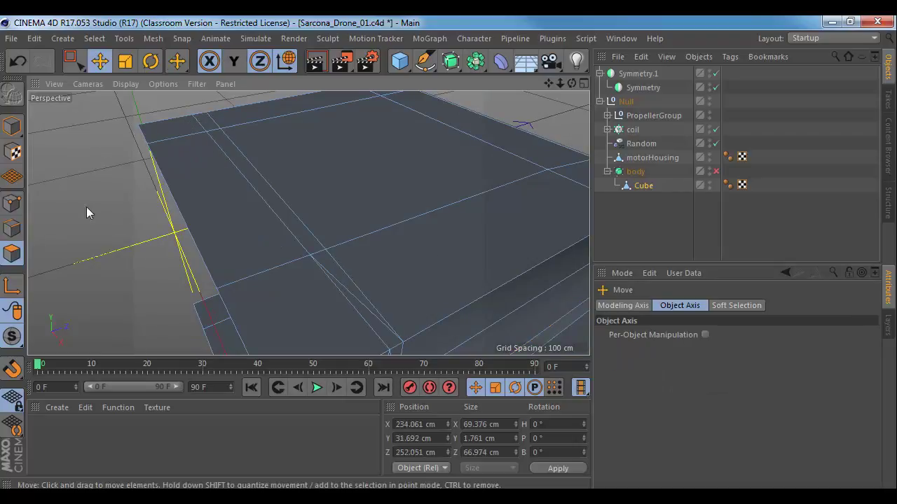
# - Select the three leftover diagonal edges beside the new cut on the body's top, side and arm corner and dissolve them
pyautogui.click(12, 227)
pyautogui.click(391, 334)
pyautogui.click(391, 333)
pyautogui.keyDown('alt'); pyautogui.moveTo(351, 284); pyautogui.dragTo(338, 250); pyautogui.keyUp('alt')
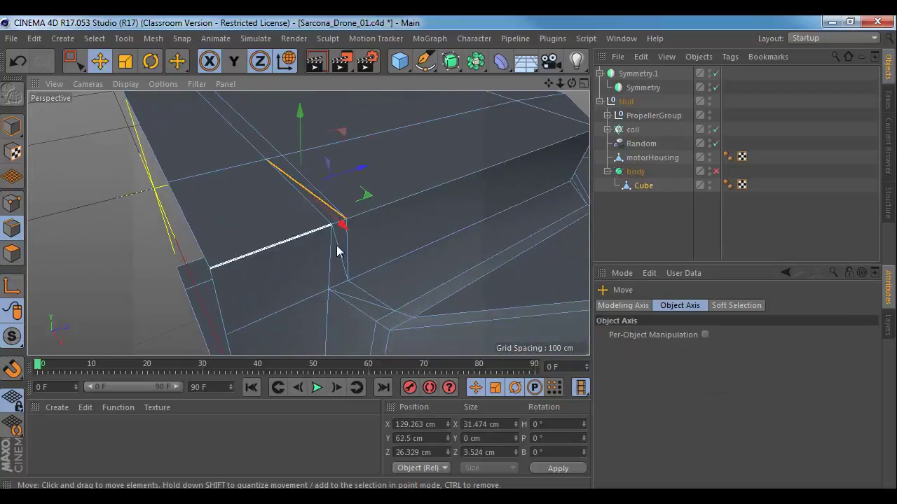
pyautogui.keyDown('shift'); pyautogui.click(344, 275); pyautogui.keyUp('shift')
pyautogui.keyDown('shift'); pyautogui.click(355, 301); pyautogui.keyUp('shift')
pyautogui.rightClick(354, 305)
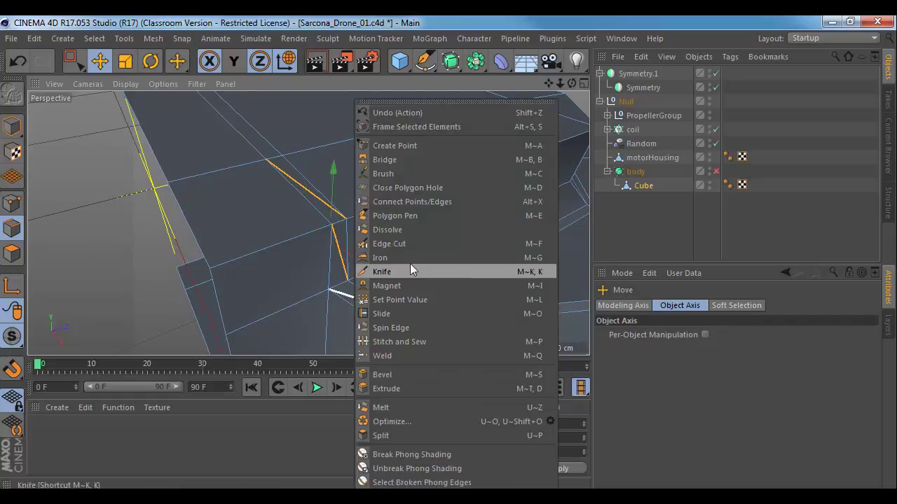
pyautogui.click(405, 234)
pyautogui.keyDown('alt'); pyautogui.moveTo(470, 268); pyautogui.dragTo(460, 203); pyautogui.keyUp('alt')
# - Toggle the body's Subdivision Surface on and off to examine the smoothing at the arm-body corners on both sides
pyautogui.click(715, 172)
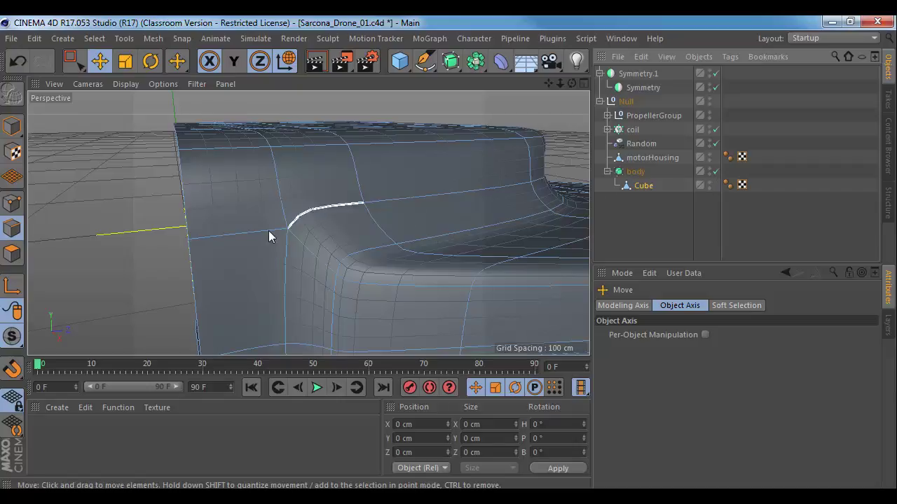
pyautogui.keyDown('alt'); pyautogui.moveTo(209, 262); pyautogui.dragTo(252, 245); pyautogui.keyUp('alt')
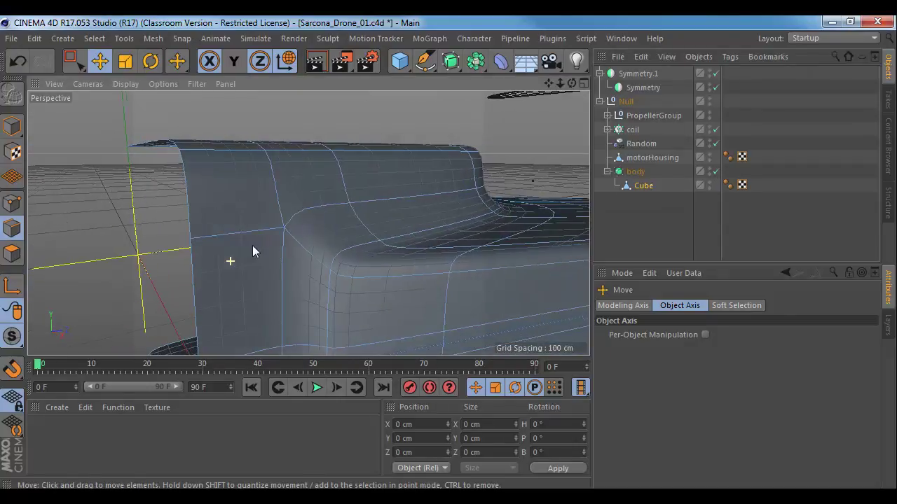
pyautogui.click(715, 171)
pyautogui.keyDown('alt'); pyautogui.moveTo(486, 194); pyautogui.dragTo(299, 279); pyautogui.keyUp('alt')
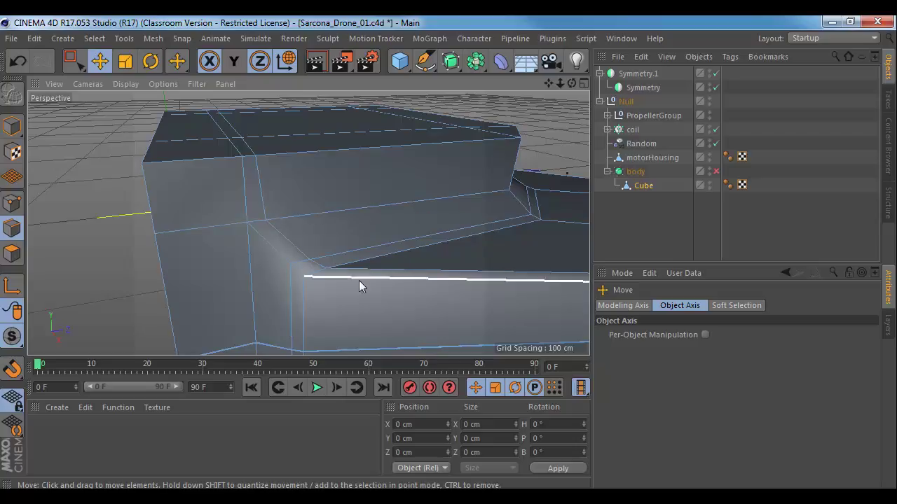
pyautogui.keyDown('alt'); pyautogui.moveTo(336, 300); pyautogui.dragTo(330, 199, button='middle'); pyautogui.keyUp('alt')
pyautogui.moveTo(322, 266)
pyautogui.keyDown('alt'); pyautogui.mouseDown()
pyautogui.moveTo(311, 185)
pyautogui.moveTo(259, 146)
pyautogui.moveTo(310, 206)
pyautogui.moveTo(310, 232)
pyautogui.moveTo(223, 230)
pyautogui.moveTo(396, 246)
pyautogui.moveTo(224, 250)
pyautogui.moveTo(489, 204)
pyautogui.moveTo(368, 213)
pyautogui.moveTo(378, 306)
pyautogui.moveTo(399, 310)
pyautogui.moveTo(385, 286)
pyautogui.mouseUp(); pyautogui.keyUp('alt')
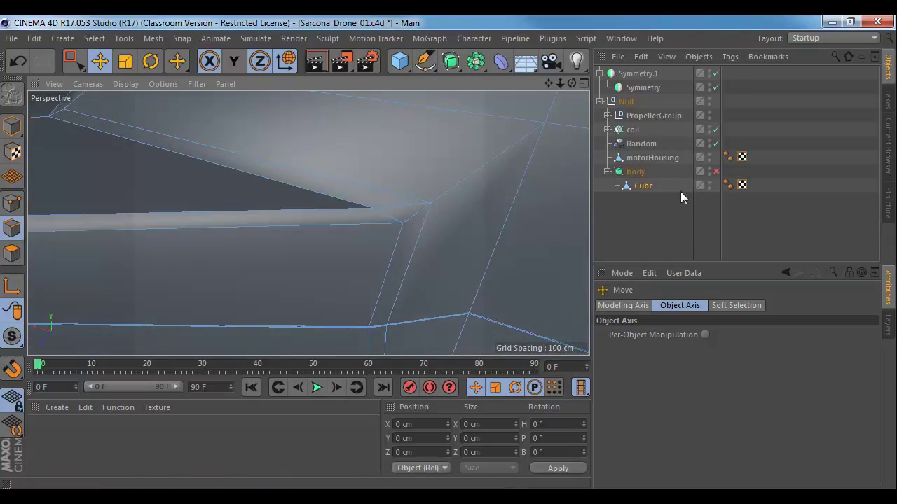
pyautogui.click(715, 171)
pyautogui.click(715, 171)
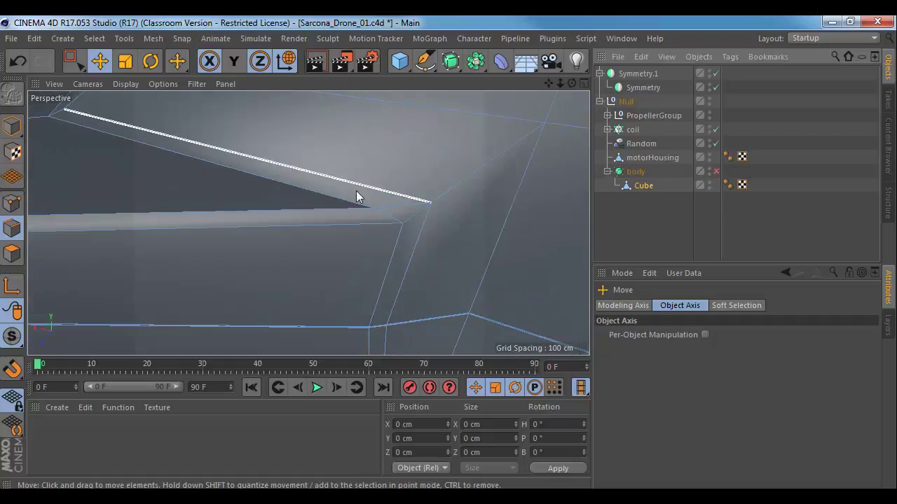
# - Dissolve the short diagonal edge in the narrow strip at the opposite arm-body corner
pyautogui.click(405, 205)
pyautogui.rightClick(411, 208)
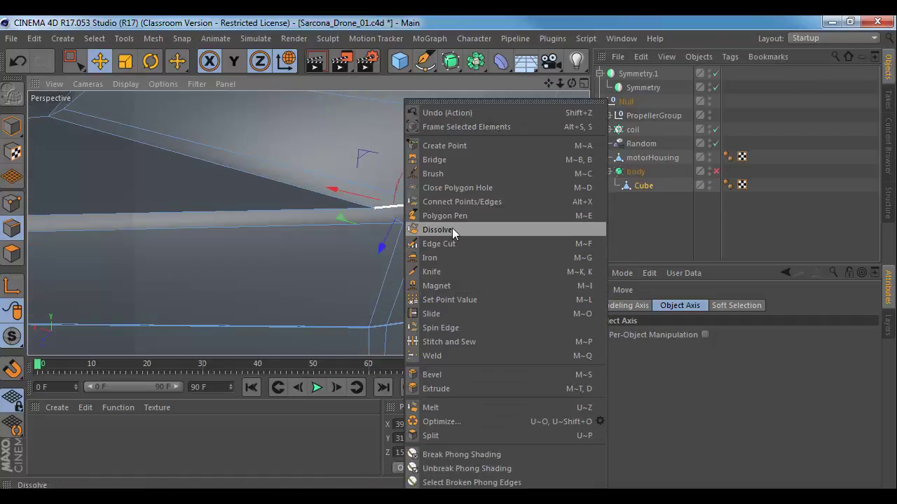
pyautogui.click(452, 227)
pyautogui.keyDown('alt'); pyautogui.moveTo(450, 207); pyautogui.dragTo(406, 226); pyautogui.keyUp('alt')
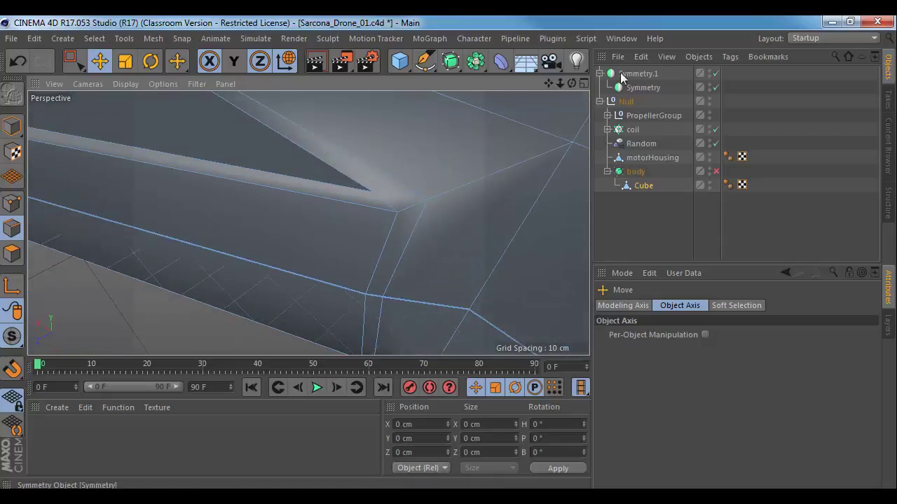
# - Cut a Knife line from the opposite arm corner up the body's side and over its top to the far edge
pyautogui.press('k')
pyautogui.press('k')
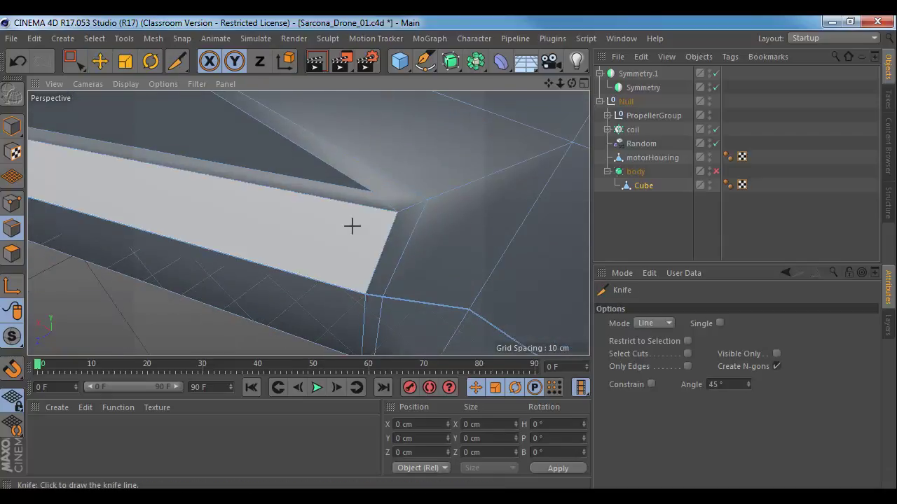
pyautogui.click(372, 190)
pyautogui.click(403, 186)
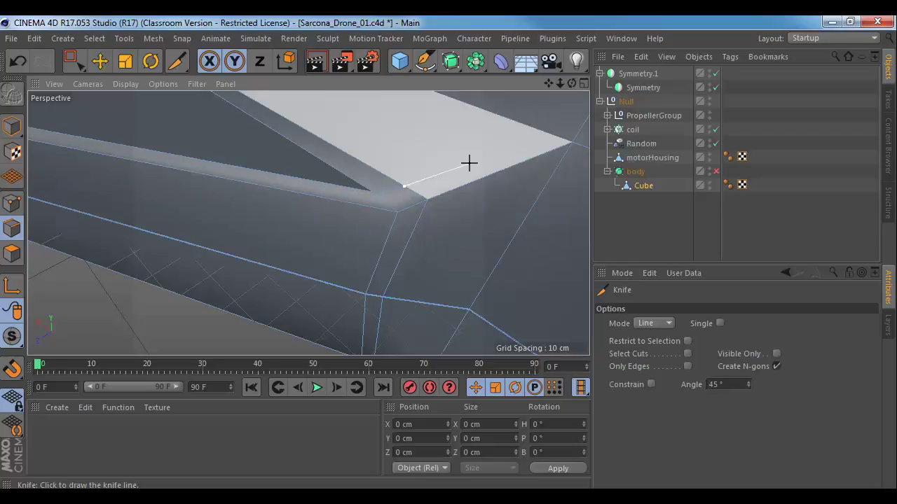
pyautogui.keyDown('alt'); pyautogui.moveTo(468, 163); pyautogui.dragTo(308, 222, button='middle'); pyautogui.keyUp('alt')
pyautogui.keyDown('alt'); pyautogui.moveTo(419, 219); pyautogui.dragTo(395, 241); pyautogui.keyUp('alt')
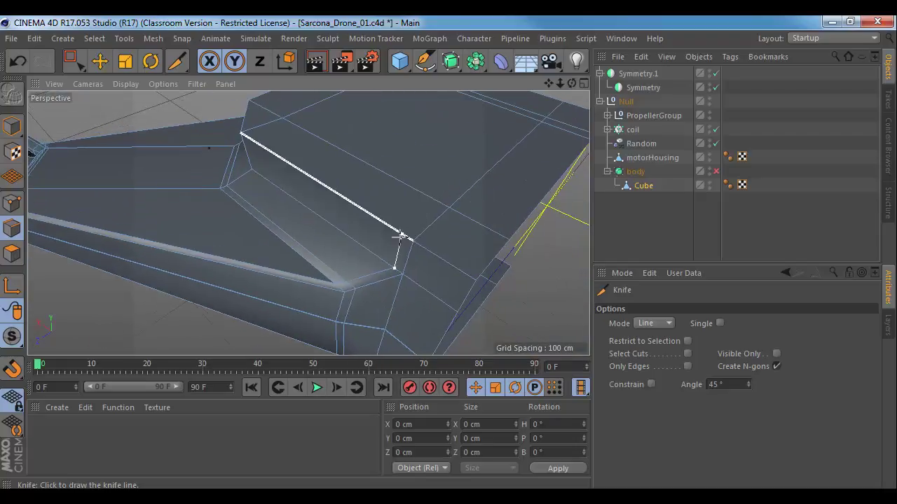
pyautogui.click(402, 234)
pyautogui.keyDown('alt'); pyautogui.moveTo(460, 188); pyautogui.dragTo(366, 243, button='middle'); pyautogui.keyUp('alt')
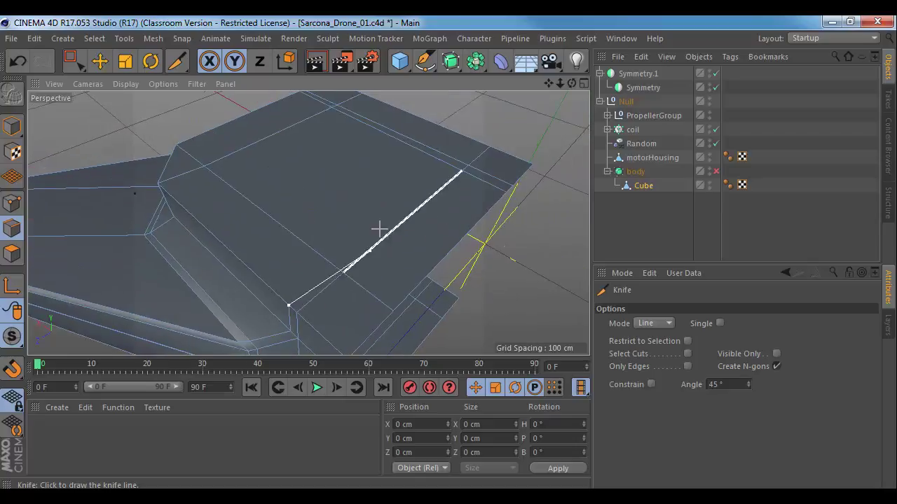
pyautogui.click(479, 145)
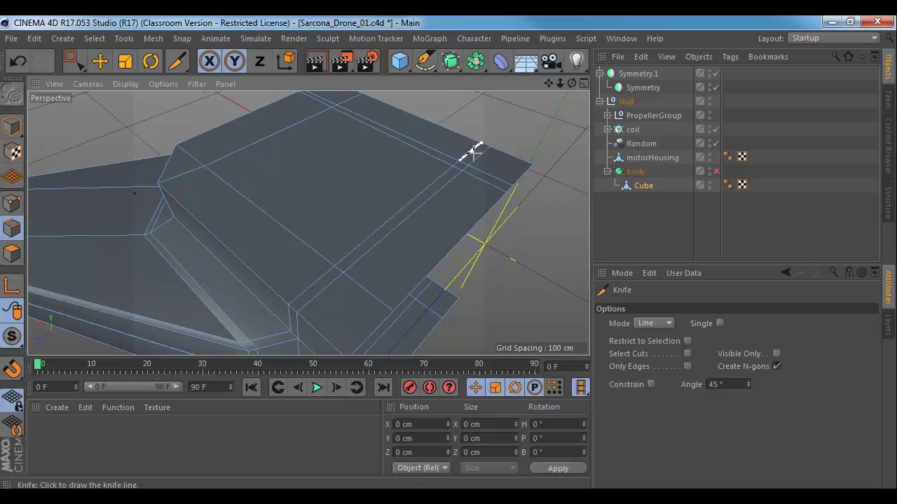
pyautogui.press('e')
# - Preview the body with its Subdivision Surface switched on to check the newly cut corner, and switch it off again
pyautogui.keyDown('alt'); pyautogui.moveTo(424, 175); pyautogui.dragTo(428, 131); pyautogui.keyUp('alt')
pyautogui.click(715, 171)
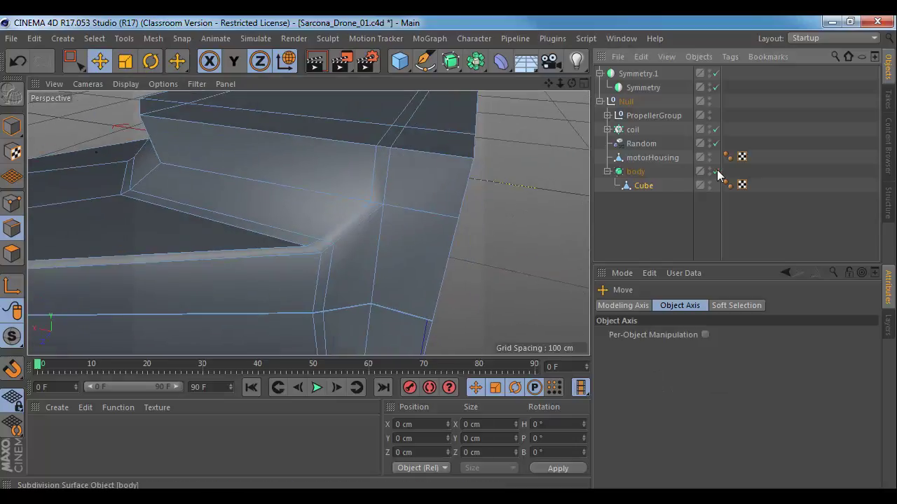
pyautogui.keyDown('alt'); pyautogui.moveTo(561, 192); pyautogui.dragTo(420, 182); pyautogui.keyUp('alt')
pyautogui.click(715, 171)
# - Render the whole arm in the viewport with the body's Subdivision Surface off, and again with it switched on
pyautogui.keyDown('alt'); pyautogui.moveTo(458, 187); pyautogui.dragTo(375, 231, button='right'); pyautogui.keyUp('alt')
pyautogui.keyDown('alt'); pyautogui.moveTo(374, 231); pyautogui.dragTo(290, 252); pyautogui.keyUp('alt')
pyautogui.scroll(3, 291, 254)
pyautogui.keyDown('alt'); pyautogui.moveTo(213, 211); pyautogui.dragTo(253, 274); pyautogui.keyUp('alt')
pyautogui.hotkey('ctrl', 'r')
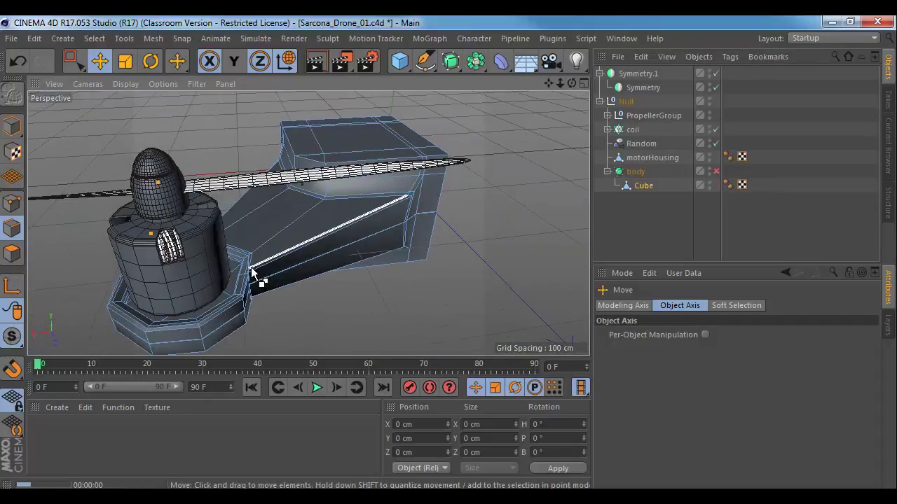
pyautogui.click(715, 171)
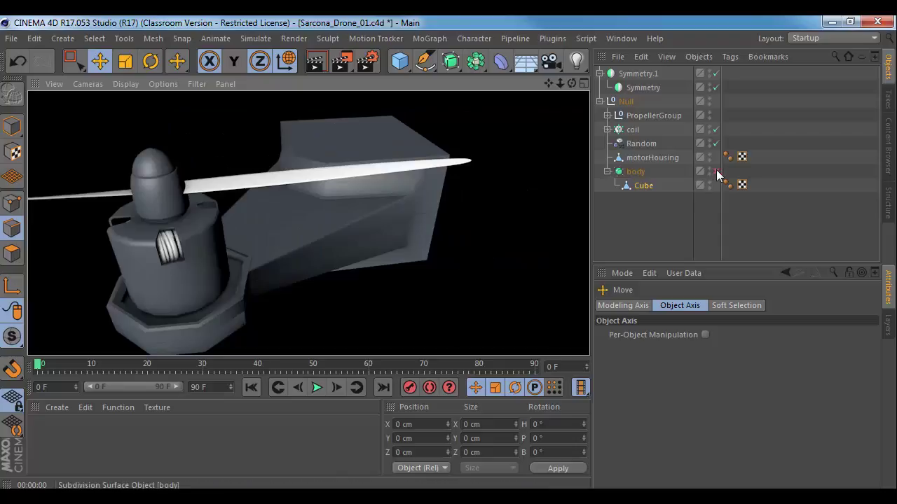
pyautogui.hotkey('ctrl', 'r')
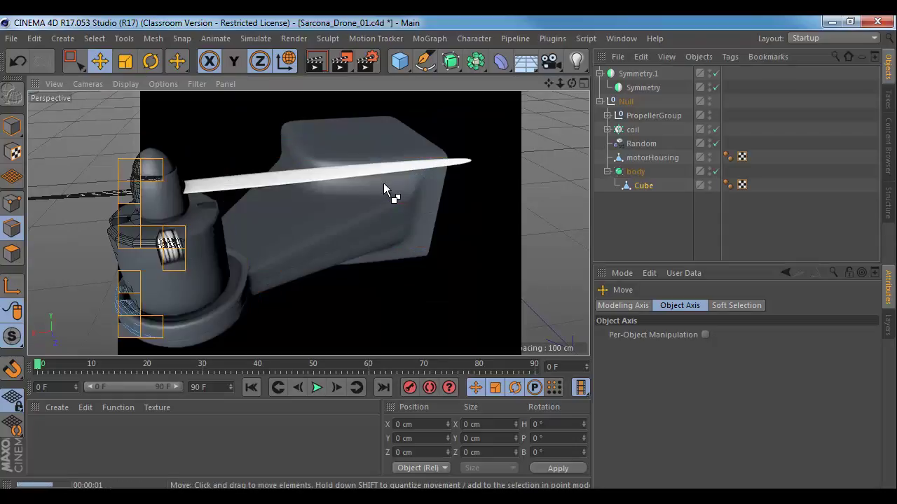
# - Render the smoothed arm and body to the Picture Viewer
pyautogui.hotkey('alt', 'r')
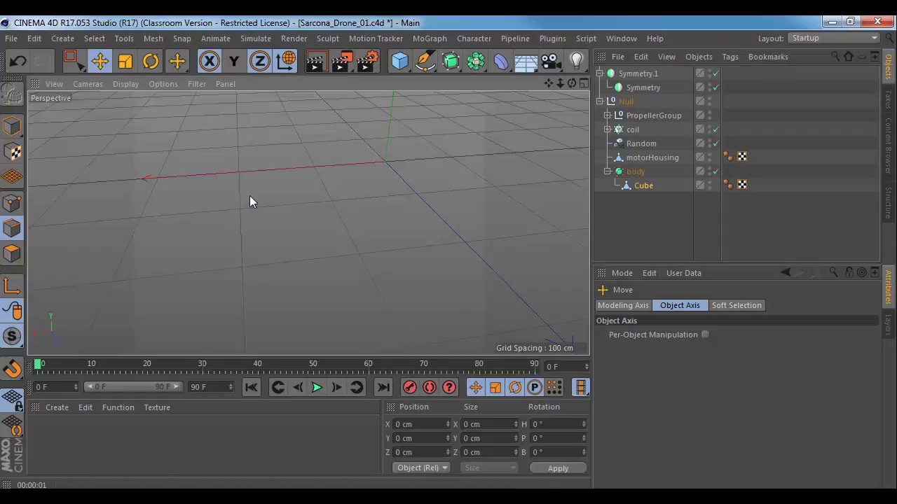
pyautogui.hotkey('alt', 'r')
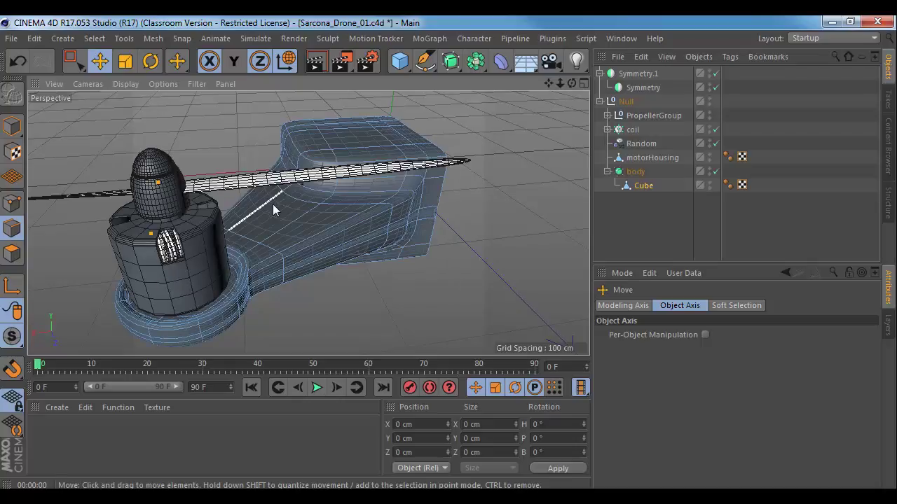
pyautogui.hotkey('shift', 'r')
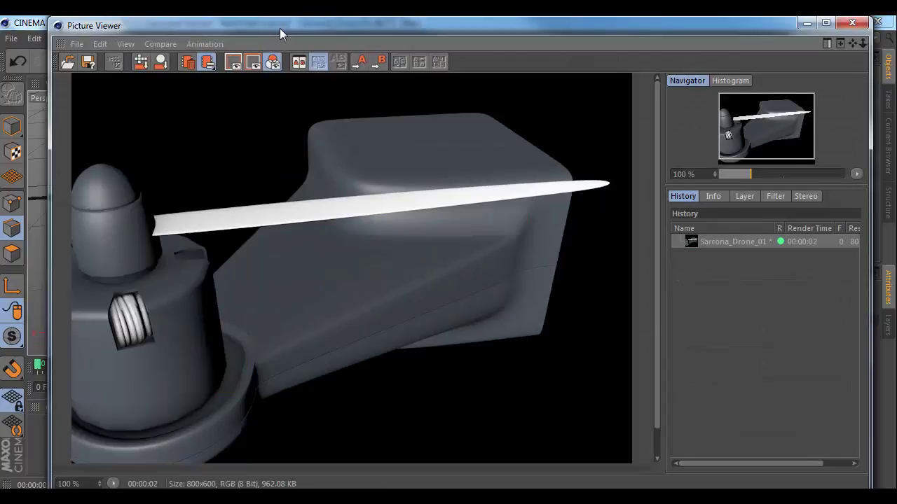
pyautogui.moveTo(279, 28); pyautogui.dragTo(278, 132)
# - Switch off the Ambient Occlusion effect in the render settings
pyautogui.click(293, 38)
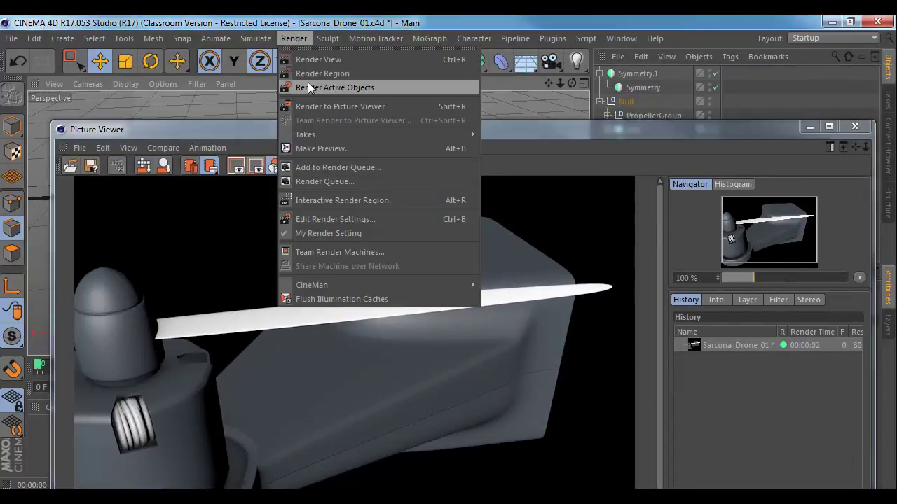
pyautogui.click(272, 81)
pyautogui.click(365, 63)
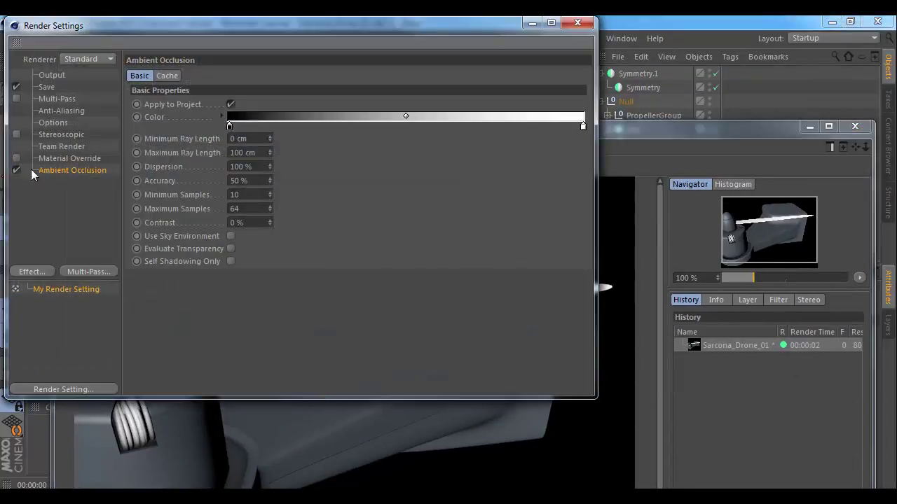
pyautogui.click(577, 22)
# - Render the arm to the Picture Viewer a second time and select the first render in the history for comparison
pyautogui.moveTo(430, 126); pyautogui.dragTo(381, 31)
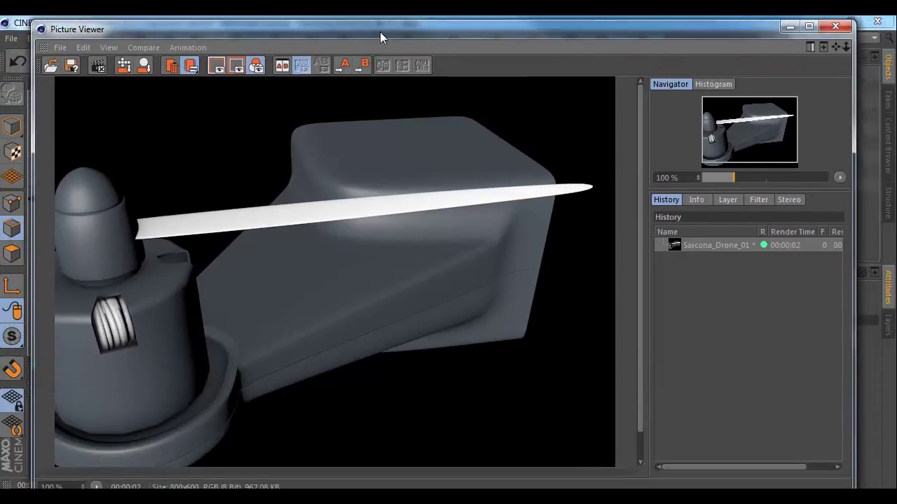
pyautogui.hotkey('shift', 'r')
pyautogui.click(708, 246)
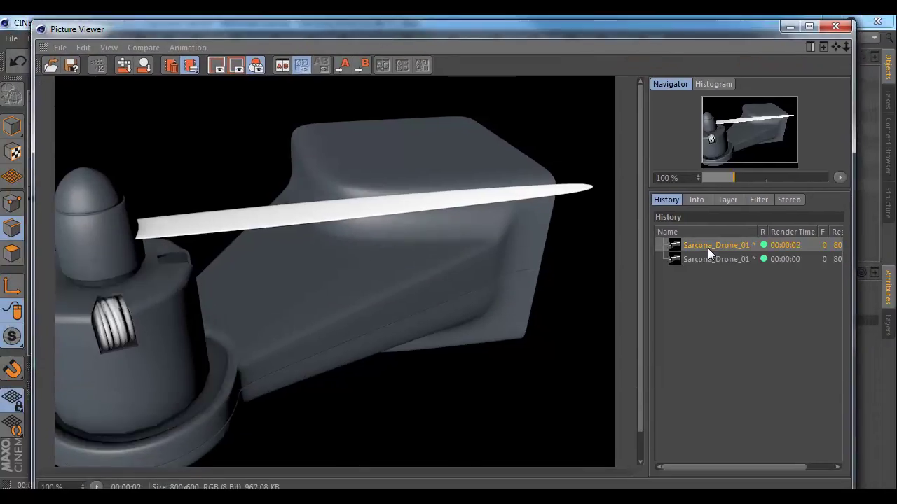
# - Compare the two arm renders in the render history, with and without Ambient Occlusion, by alternating between them, and close the Picture Viewer
pyautogui.click(707, 259)
pyautogui.click(704, 247)
pyautogui.click(709, 256)
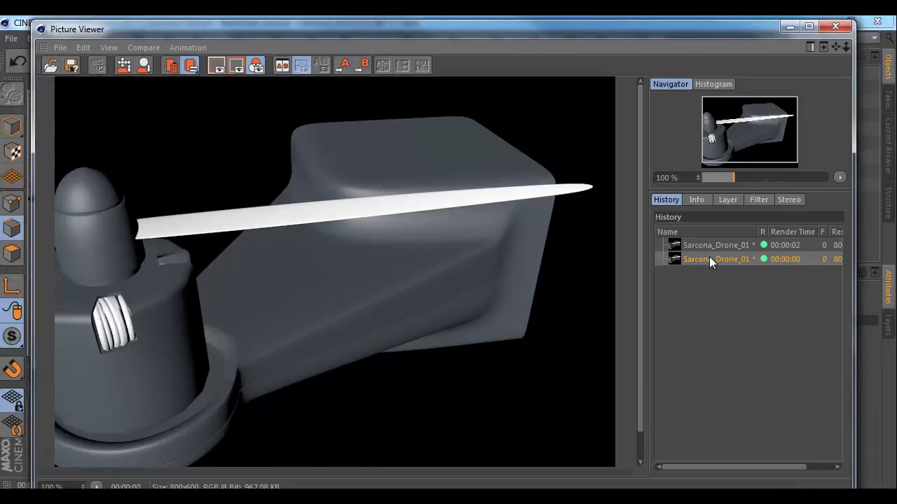
pyautogui.click(707, 247)
pyautogui.click(706, 254)
pyautogui.click(705, 248)
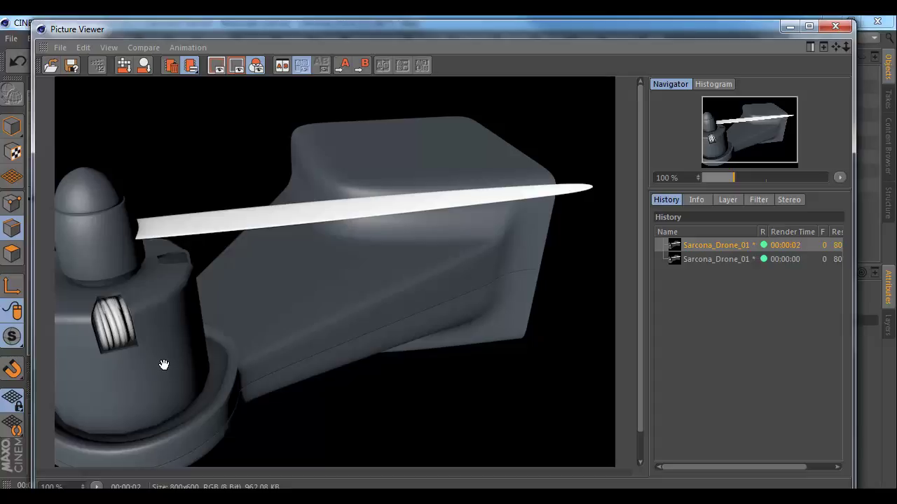
pyautogui.click(709, 259)
pyautogui.click(708, 246)
pyautogui.click(707, 255)
pyautogui.click(704, 244)
pyautogui.click(704, 254)
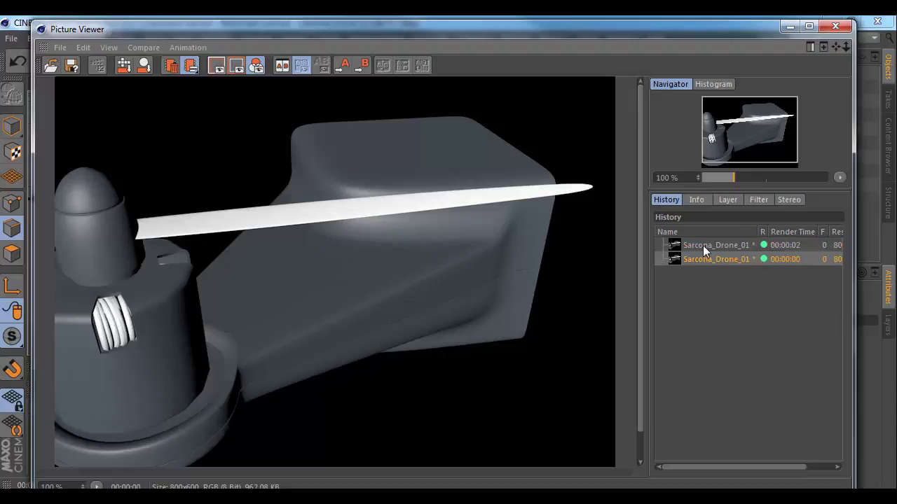
pyautogui.click(703, 246)
pyautogui.click(703, 256)
pyautogui.click(700, 244)
pyautogui.click(703, 258)
pyautogui.click(694, 246)
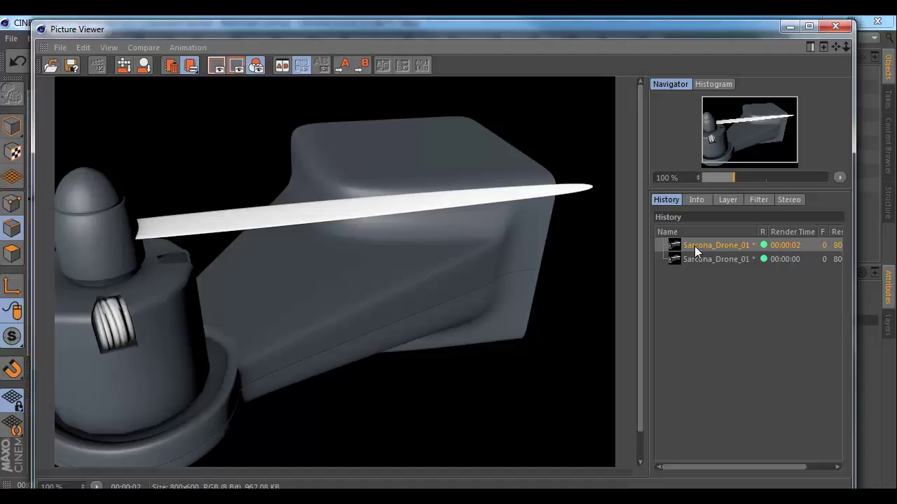
pyautogui.click(835, 27)
pyautogui.keyDown('alt'); pyautogui.moveTo(238, 203); pyautogui.dragTo(266, 222); pyautogui.keyUp('alt')
pyautogui.keyDown('alt'); pyautogui.moveTo(266, 221); pyautogui.dragTo(378, 219, button='right'); pyautogui.keyUp('alt')
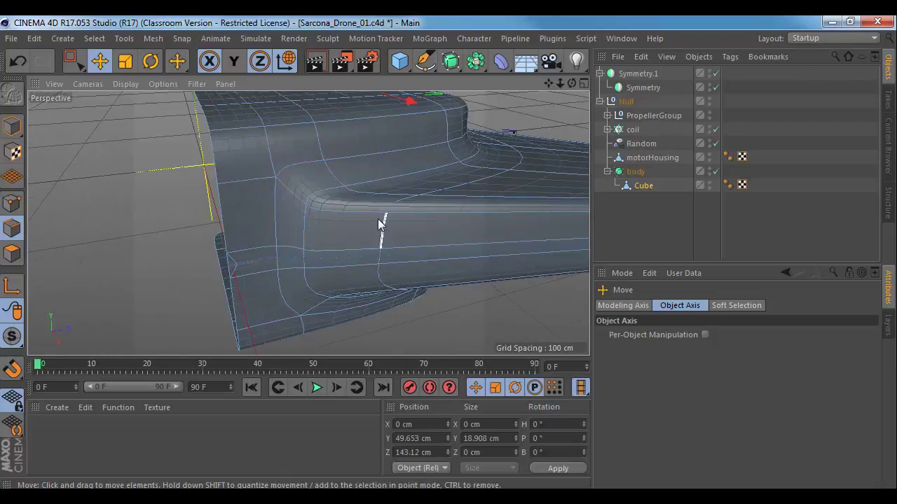
pyautogui.keyDown('alt'); pyautogui.moveTo(379, 223); pyautogui.dragTo(387, 201); pyautogui.keyUp('alt')
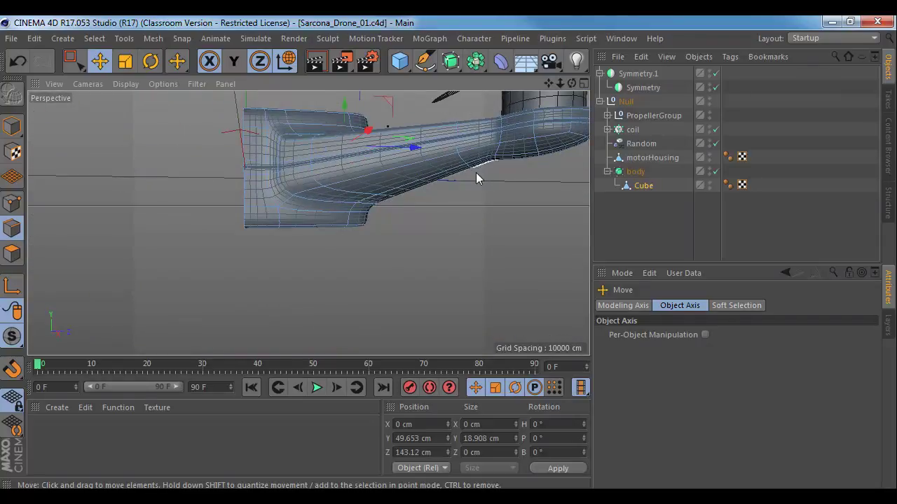
pyautogui.keyDown('alt'); pyautogui.moveTo(476, 173); pyautogui.dragTo(400, 253, button='right'); pyautogui.keyUp('alt')
pyautogui.keyDown('alt'); pyautogui.moveTo(400, 253); pyautogui.dragTo(466, 283); pyautogui.keyUp('alt')
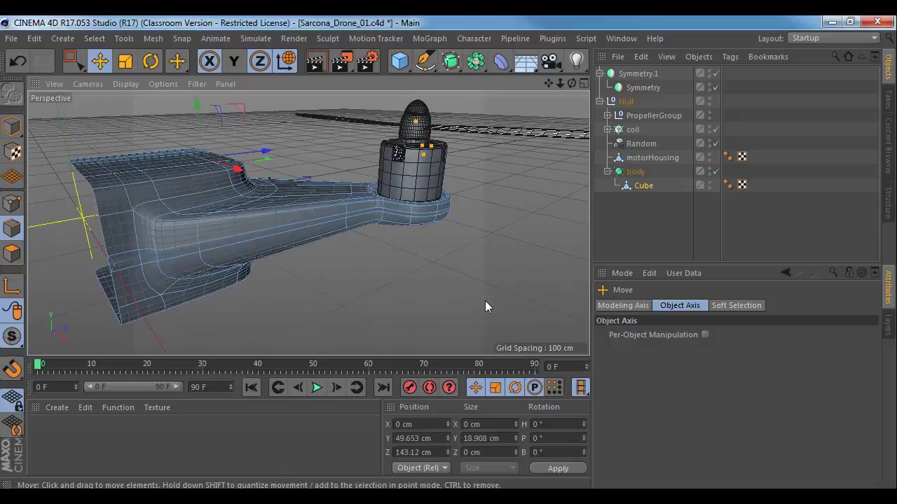